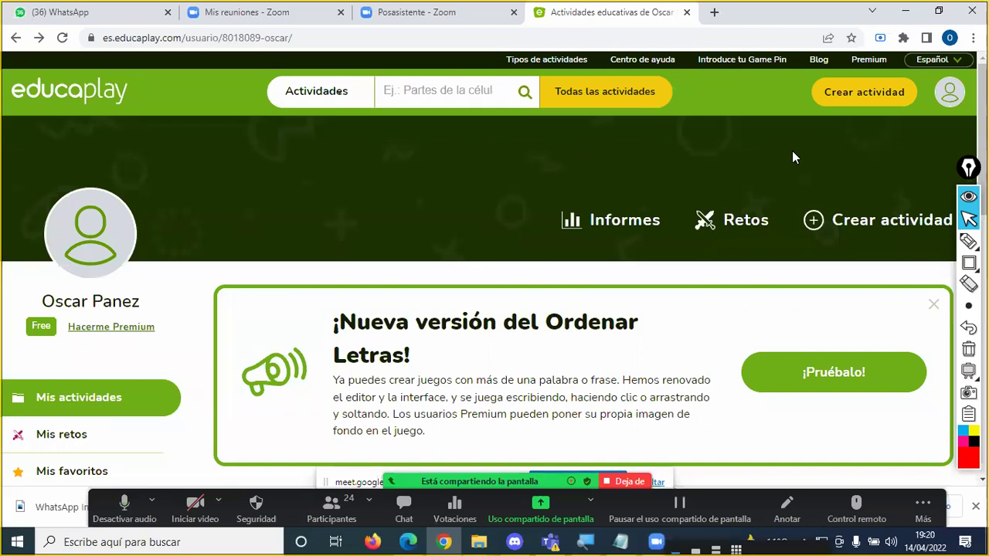
# Step: Mark the Crear actividad button with a red arrow annotation and start creating a new activity
pyautogui.click(965, 241)
pyautogui.moveTo(817, 177)
pyautogui.mouseDown()
pyautogui.moveTo(872, 126)
pyautogui.moveTo(865, 136)
pyautogui.mouseUp()
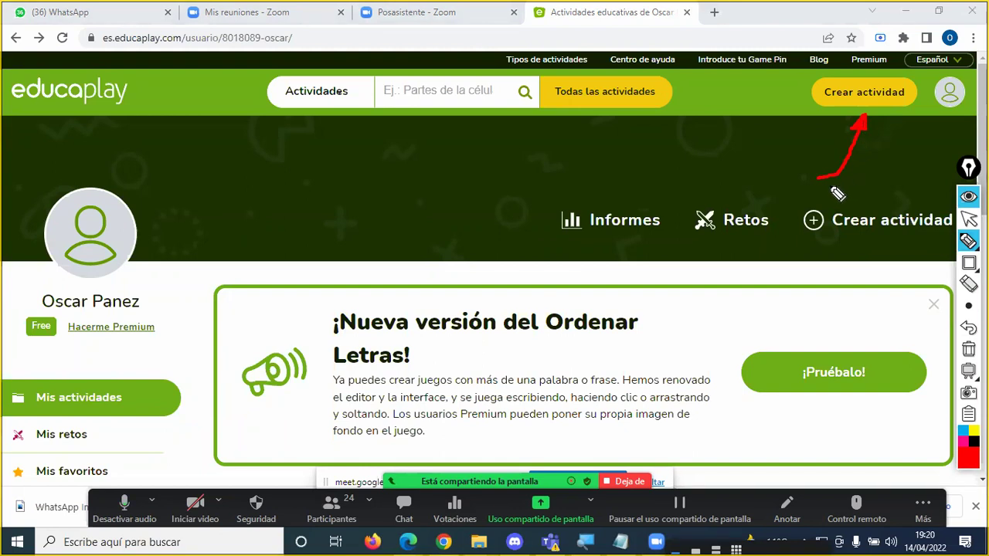
pyautogui.press('Escape')
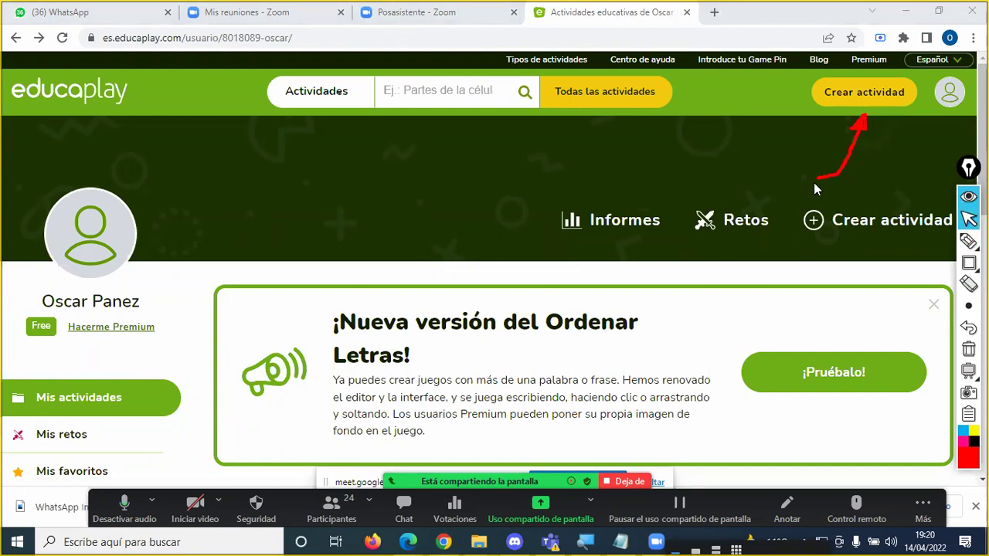
pyautogui.click(858, 100)
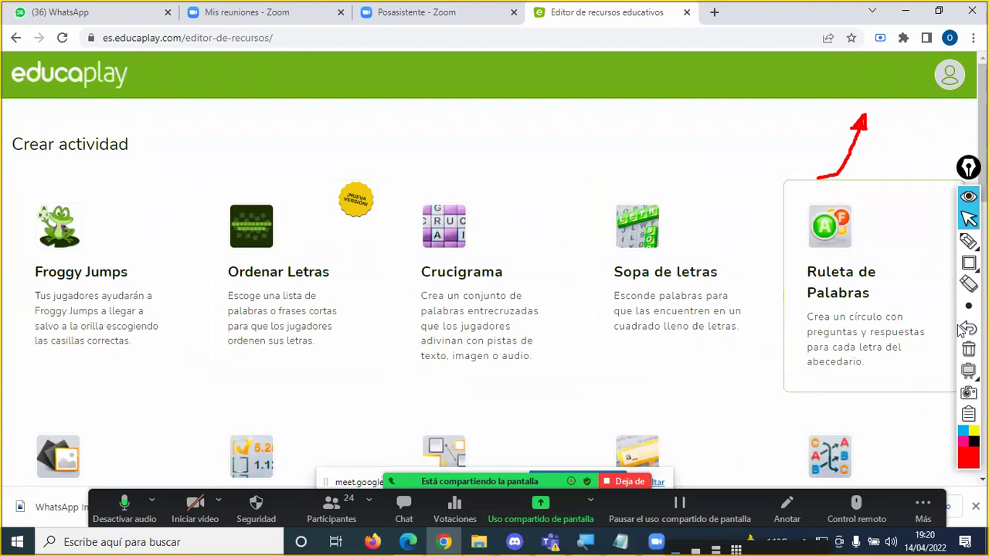
pyautogui.scroll(-3, 659, 247)
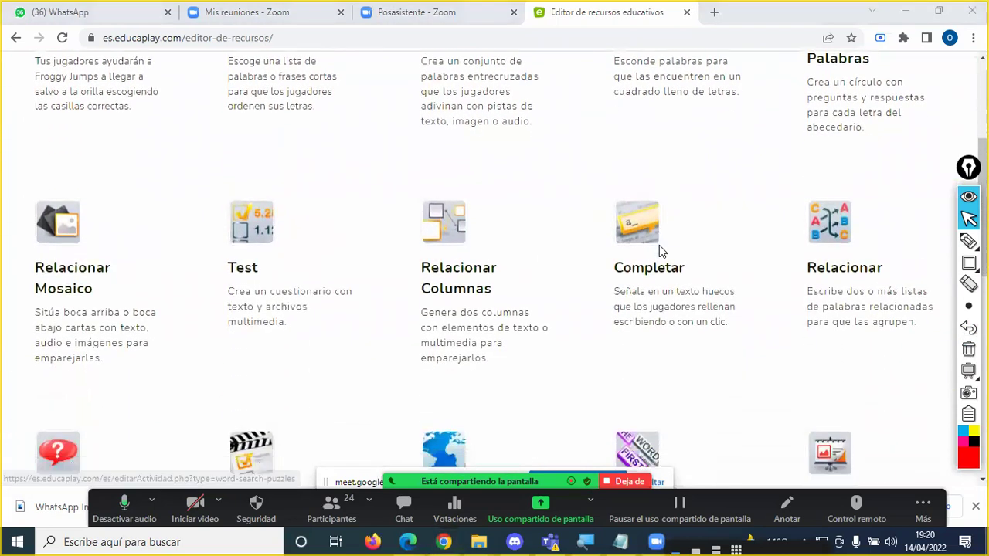
pyautogui.scroll(-4, 659, 247)
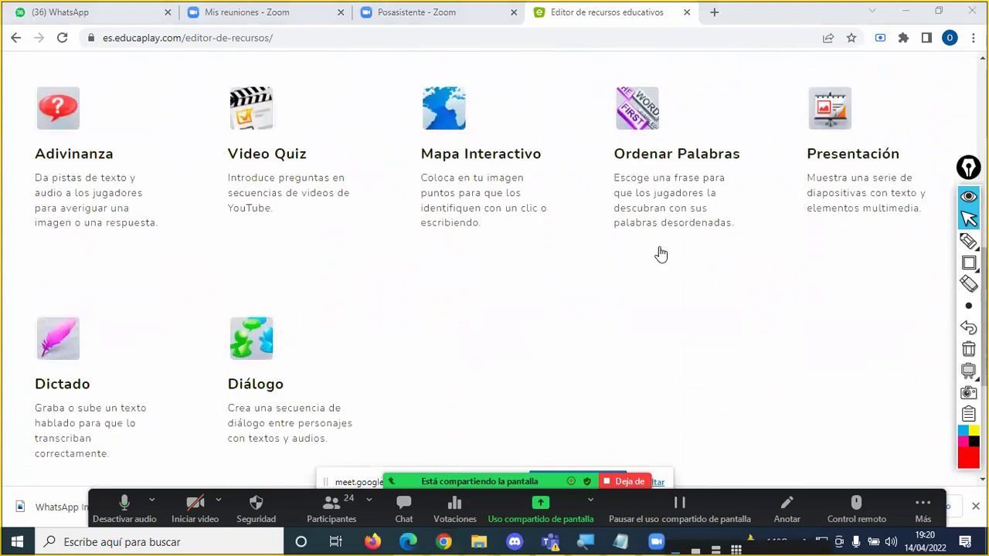
pyautogui.scroll(4, 511, 299)
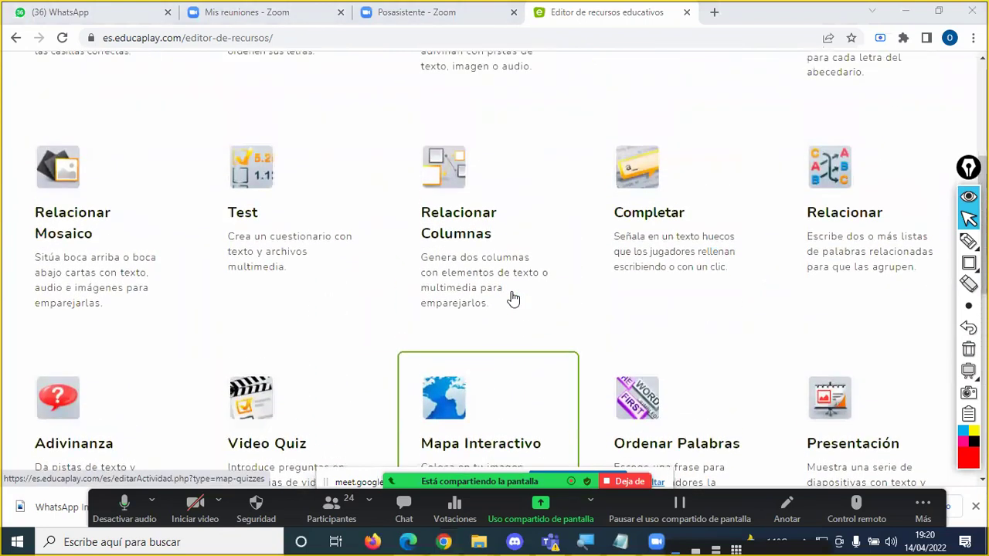
pyautogui.scroll(1, 511, 299)
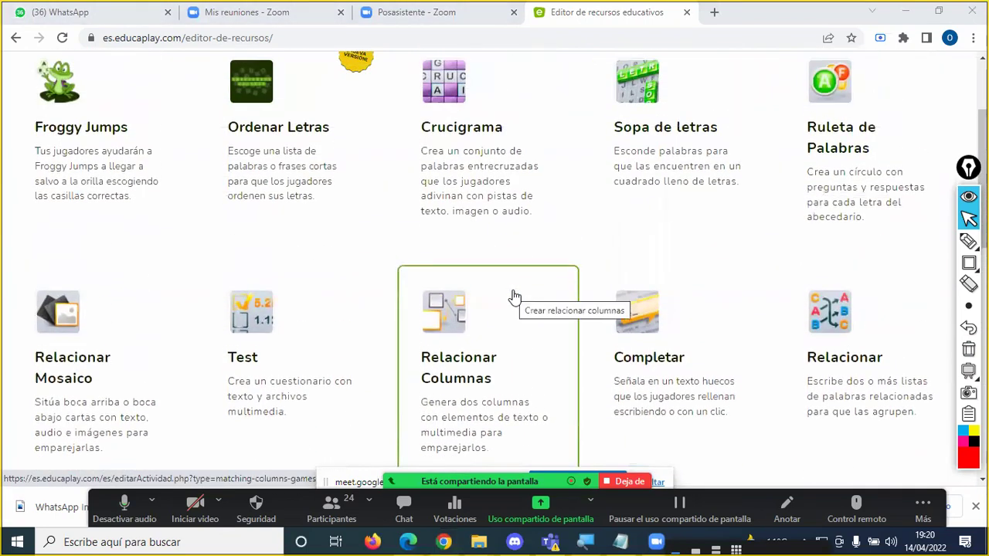
pyautogui.scroll(1, 515, 296)
pyautogui.scroll(-2, 433, 301)
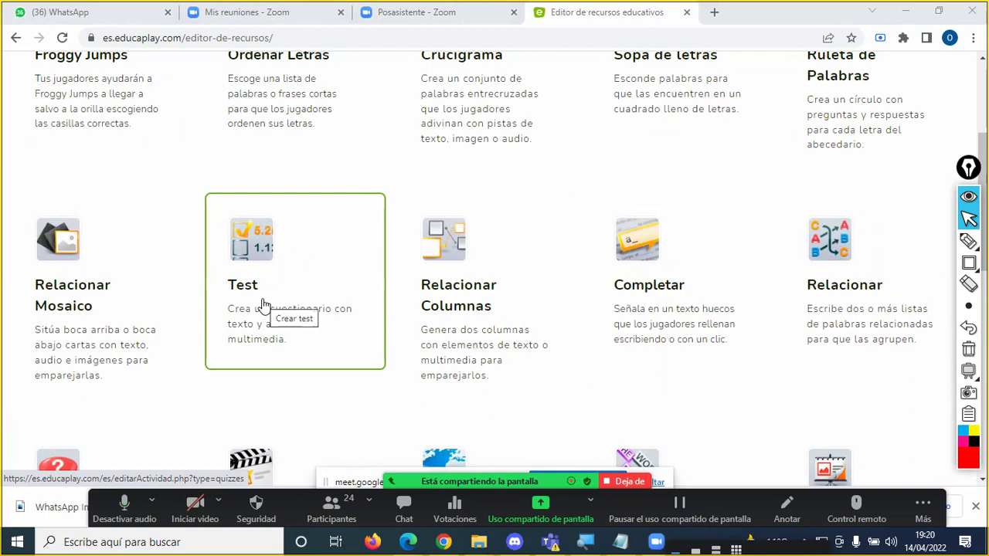
pyautogui.scroll(1, 262, 303)
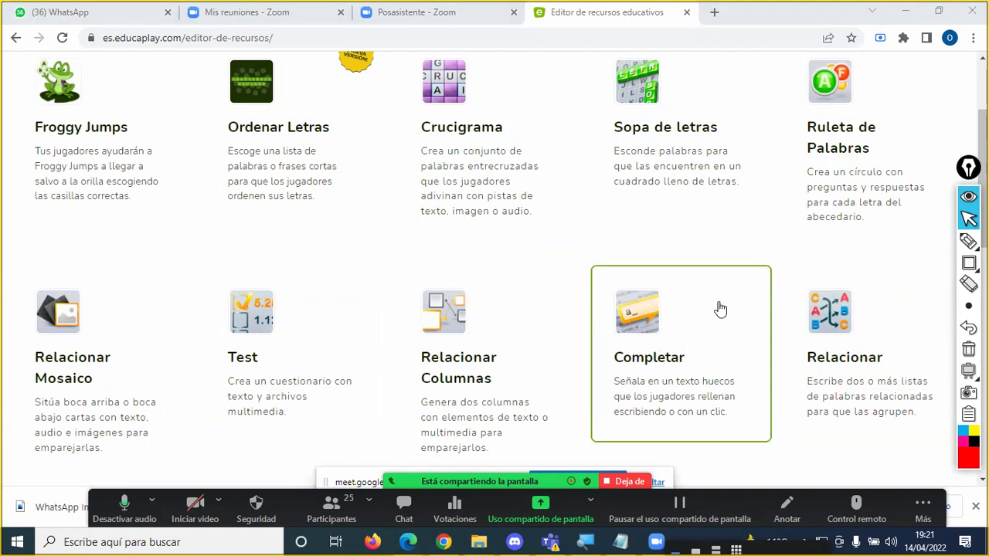
pyautogui.scroll(1, 717, 309)
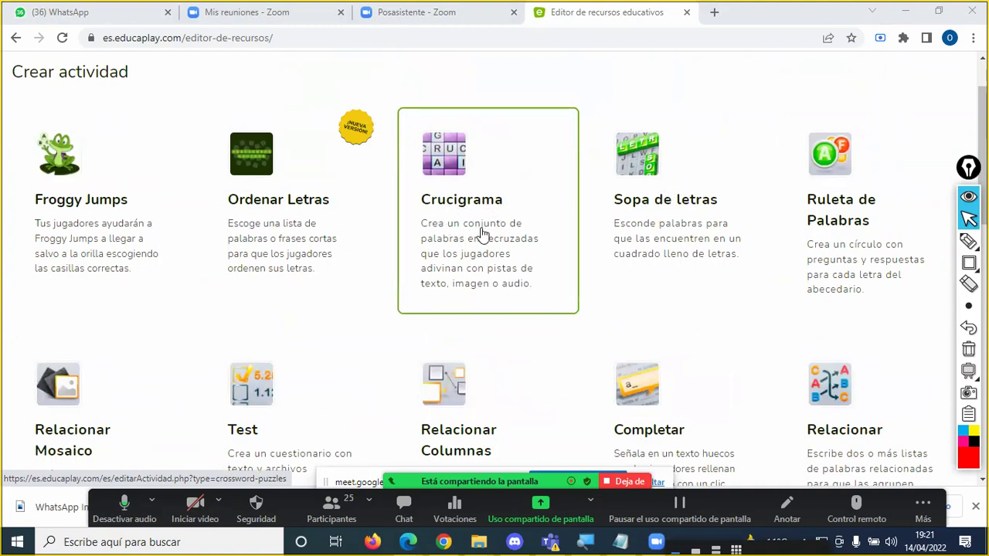
pyautogui.scroll(-5, 299, 238)
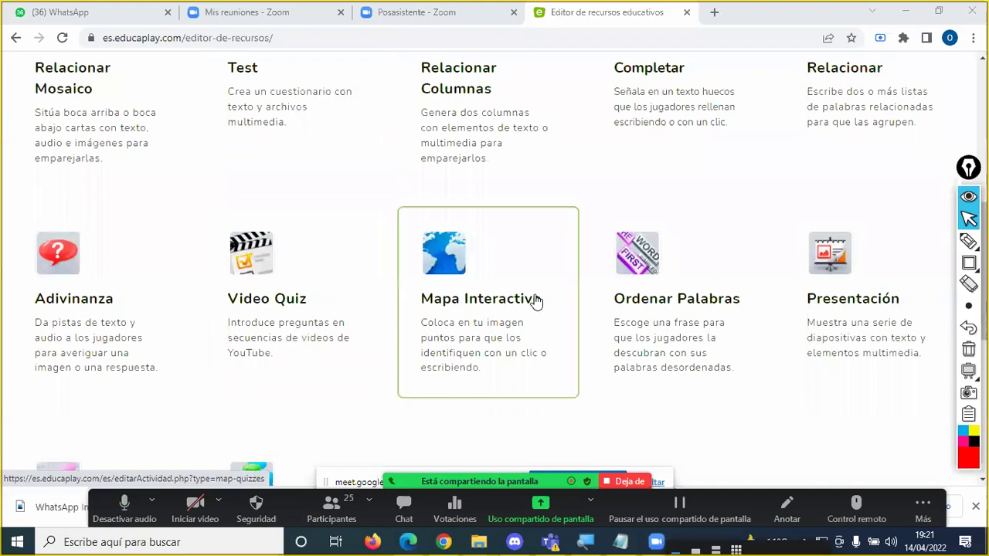
pyautogui.scroll(-1, 540, 305)
pyautogui.scroll(-2, 695, 278)
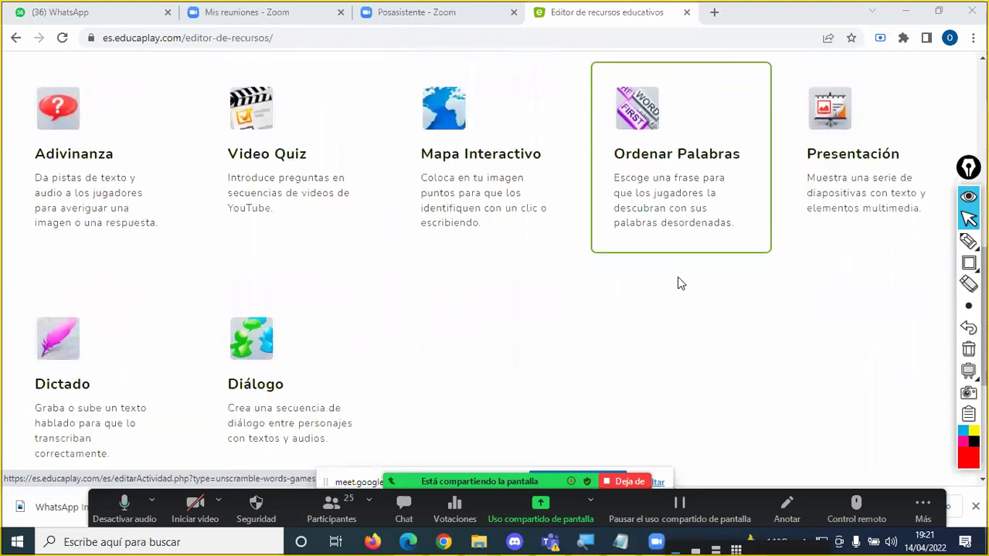
pyautogui.scroll(2, 533, 289)
pyautogui.scroll(7, 540, 289)
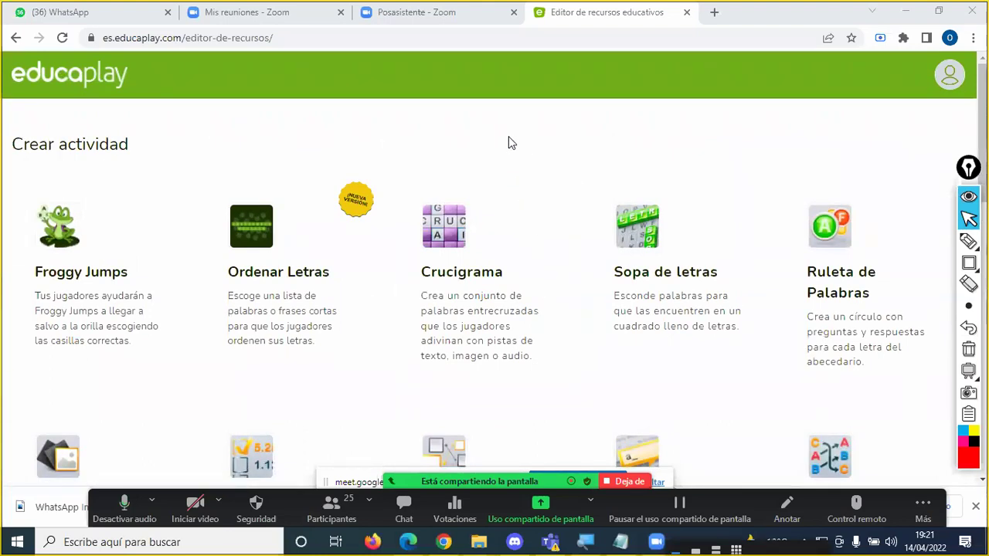
pyautogui.click(968, 241)
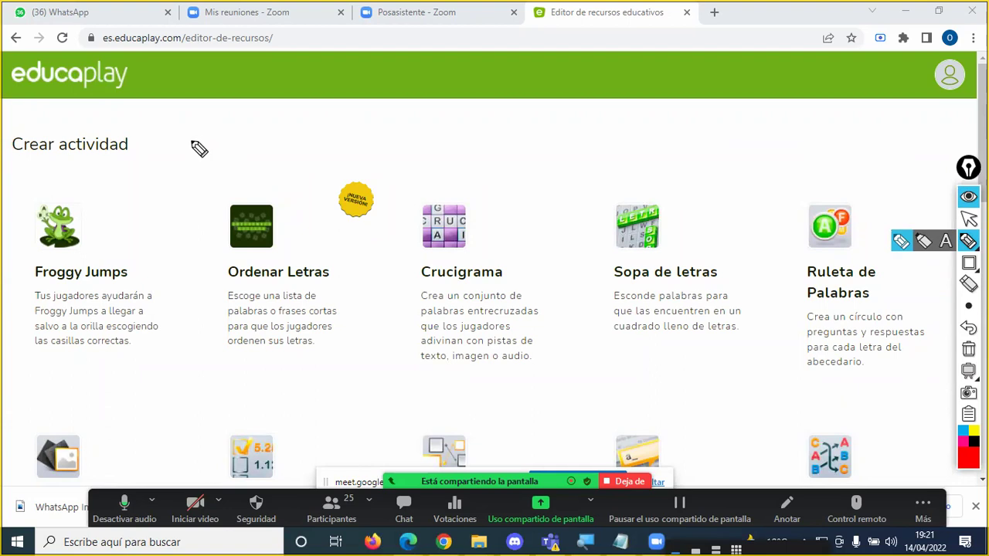
pyautogui.moveTo(191, 141)
pyautogui.mouseDown()
pyautogui.moveTo(119, 203)
pyautogui.moveTo(115, 225)
pyautogui.moveTo(138, 219)
pyautogui.mouseUp()
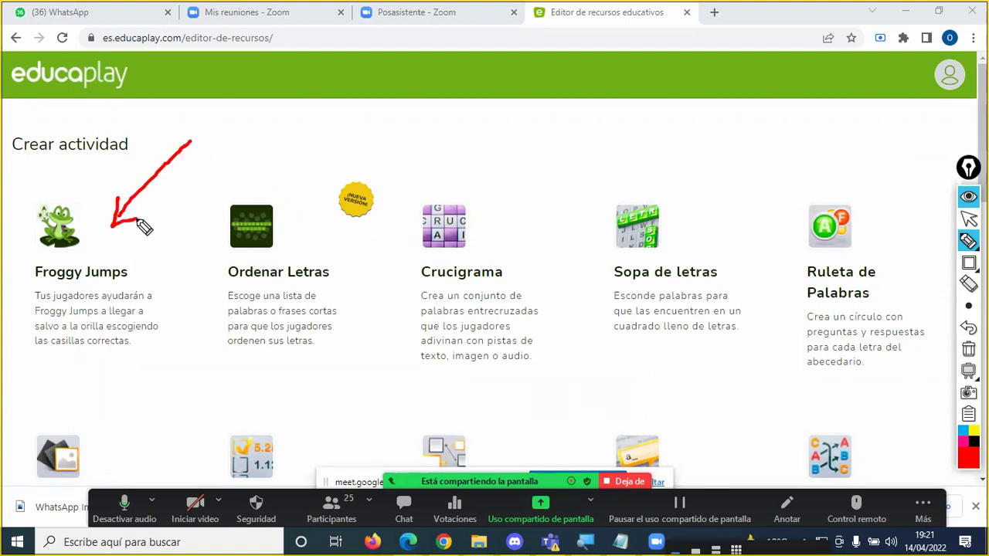
pyautogui.hotkey('ctrl', 'shift', '1')
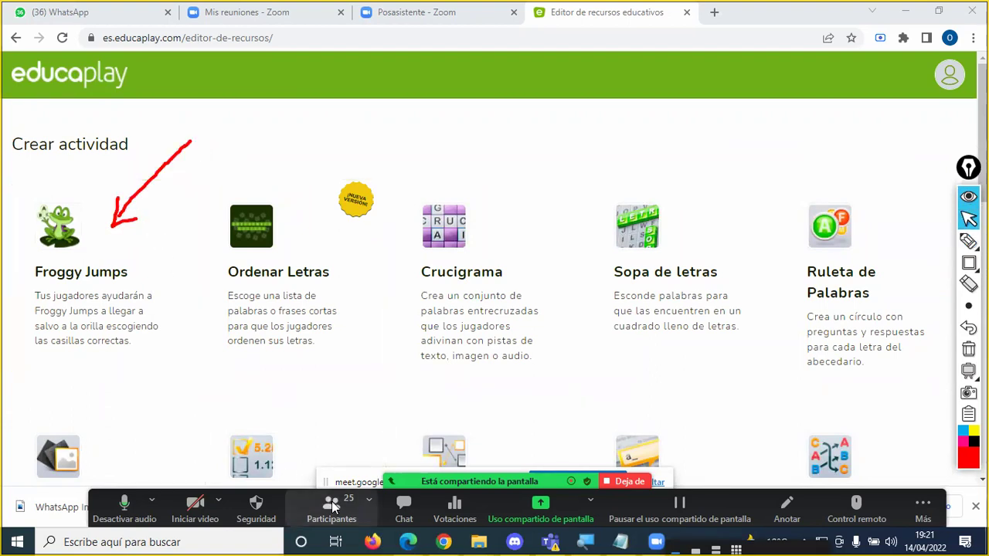
pyautogui.click(333, 498)
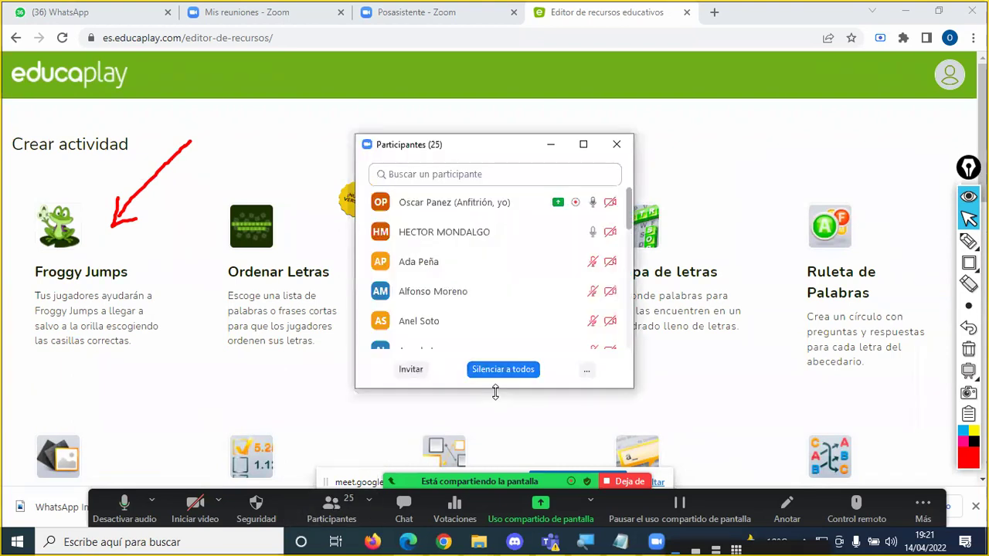
pyautogui.hotkey('alt', 'm')
pyautogui.press('Return')
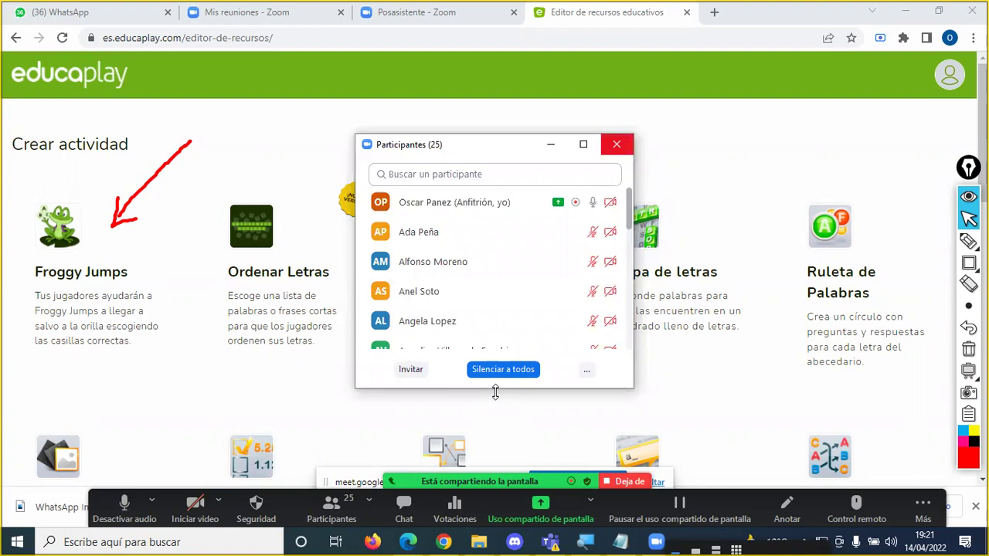
pyautogui.hotkey('alt', 'u')
pyautogui.click(968, 241)
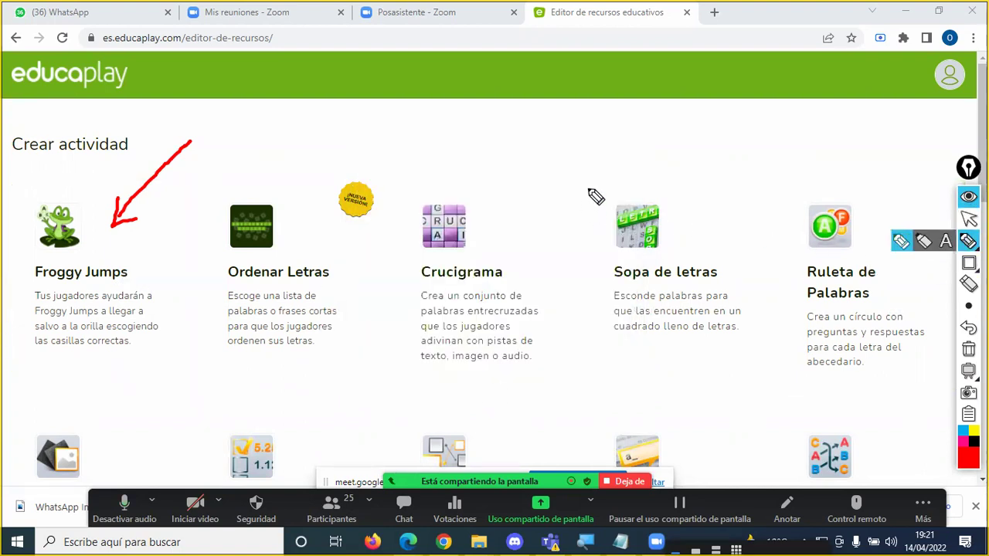
pyautogui.moveTo(581, 153)
pyautogui.mouseDown()
pyautogui.moveTo(651, 203)
pyautogui.moveTo(662, 187)
pyautogui.mouseUp()
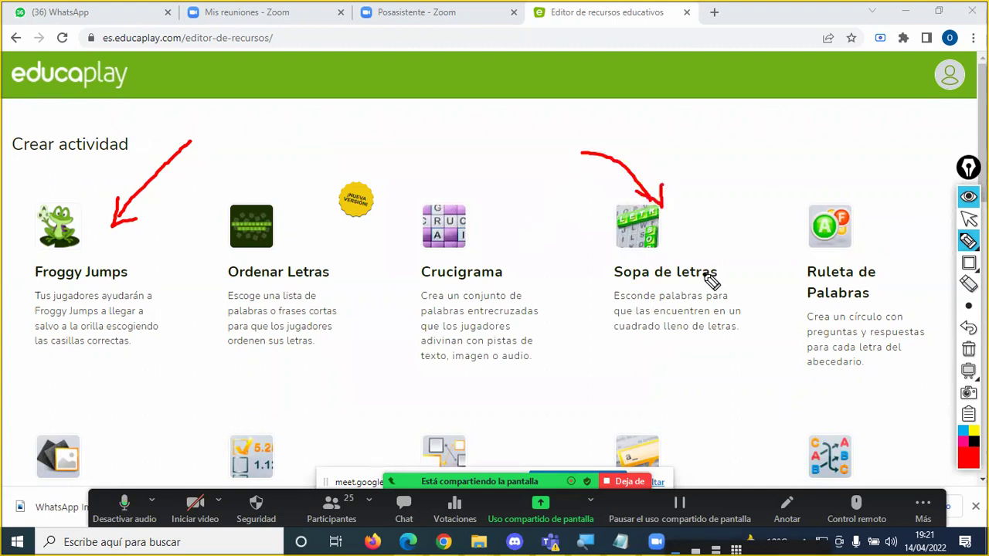
pyautogui.press('Escape')
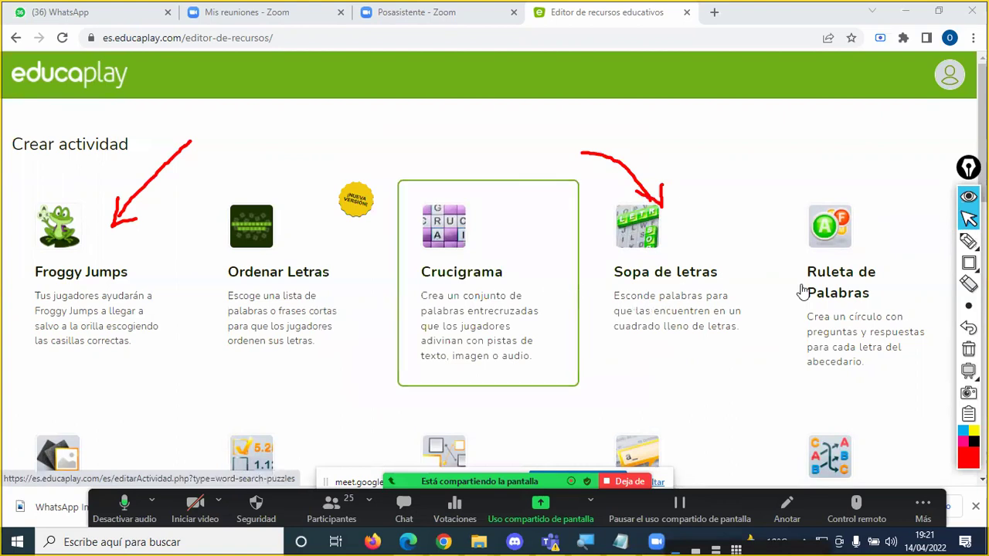
pyautogui.click(968, 349)
pyautogui.scroll(-3, 587, 247)
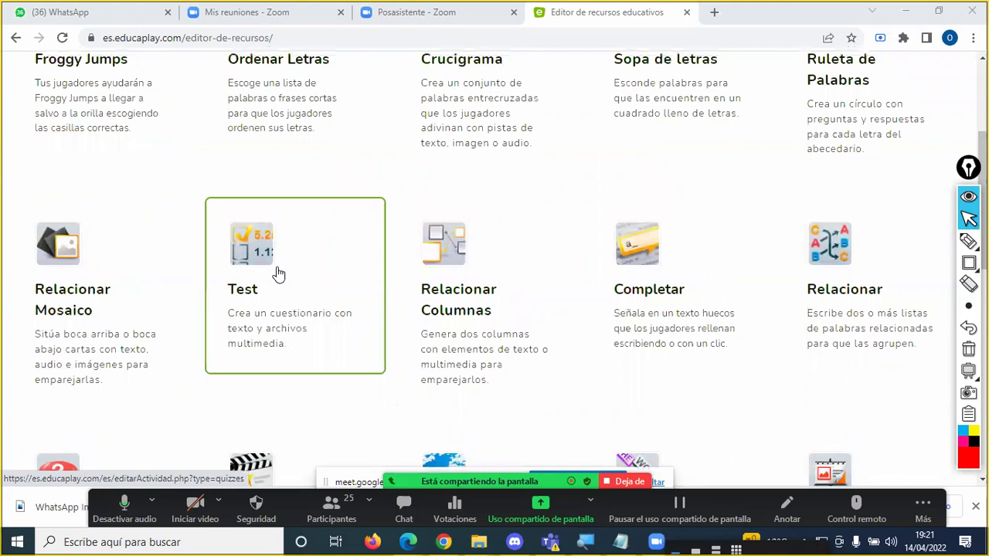
# Step: Point a red arrow at the Test card and choose Test as the new activity type
pyautogui.scroll(1, 99, 199)
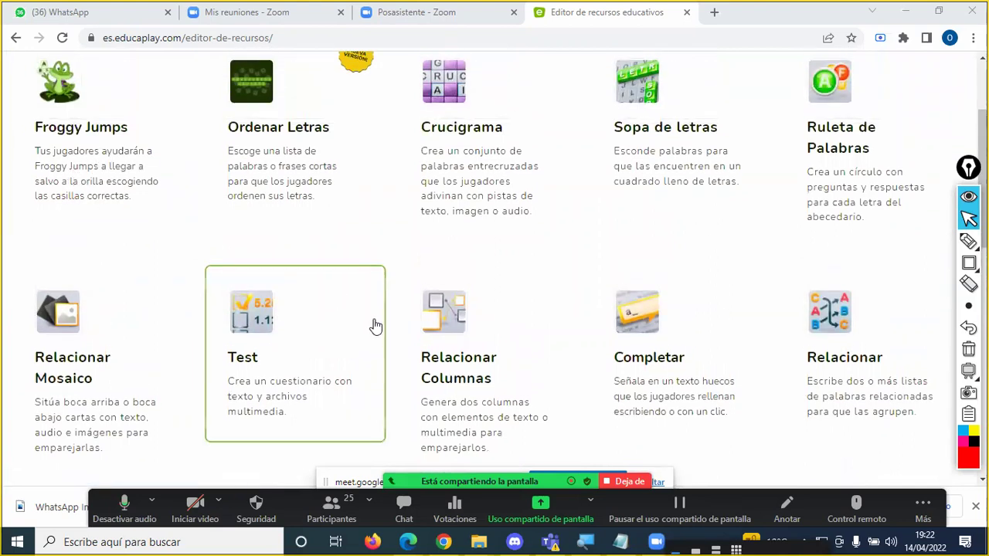
pyautogui.scroll(-1, 293, 320)
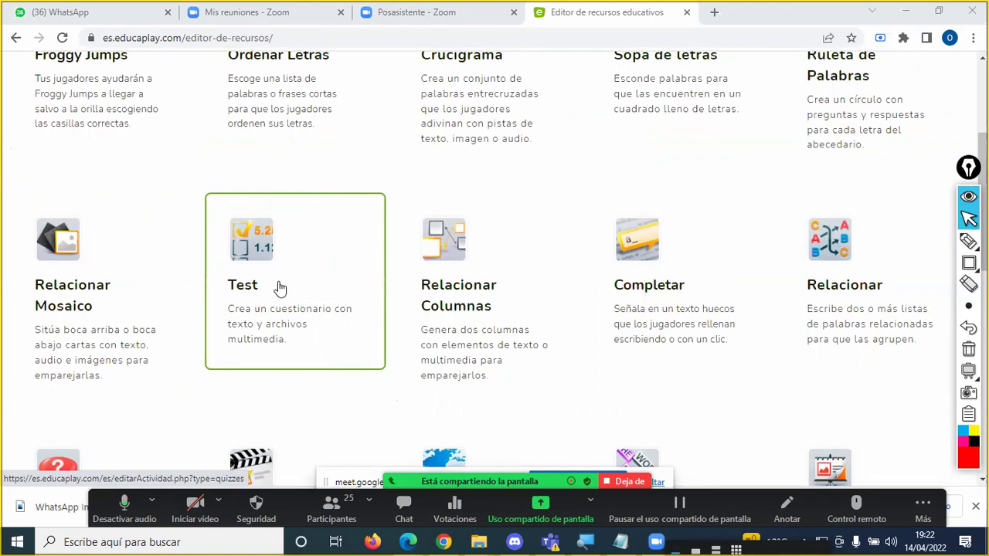
pyautogui.click(968, 241)
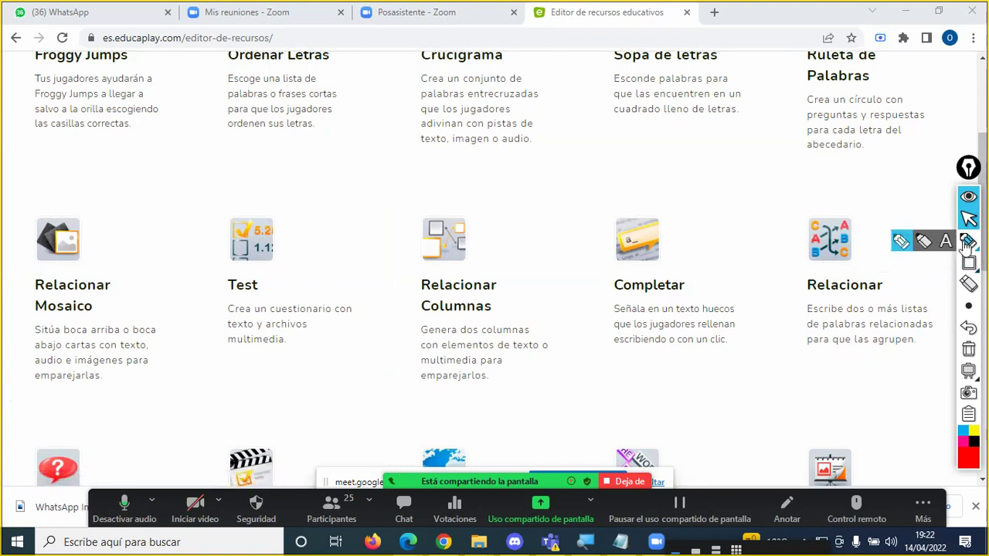
pyautogui.moveTo(366, 167)
pyautogui.mouseDown()
pyautogui.moveTo(303, 243)
pyautogui.moveTo(301, 225)
pyautogui.moveTo(297, 255)
pyautogui.moveTo(326, 252)
pyautogui.mouseUp()
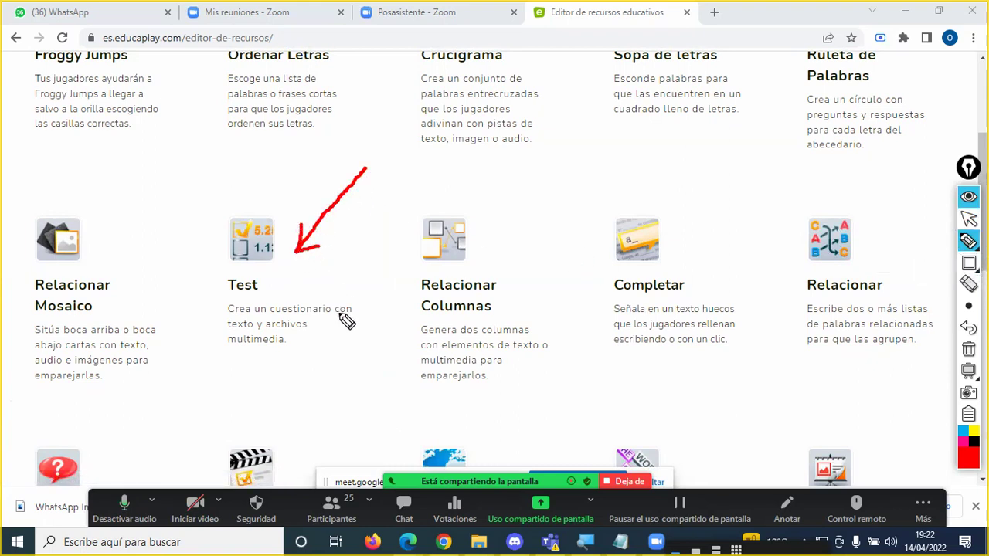
pyautogui.press('Escape')
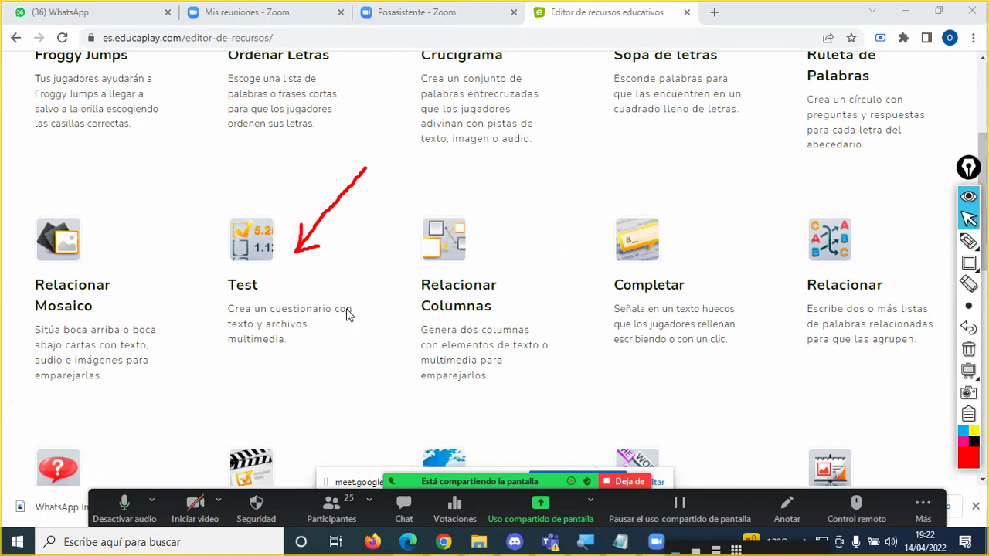
pyautogui.click(247, 296)
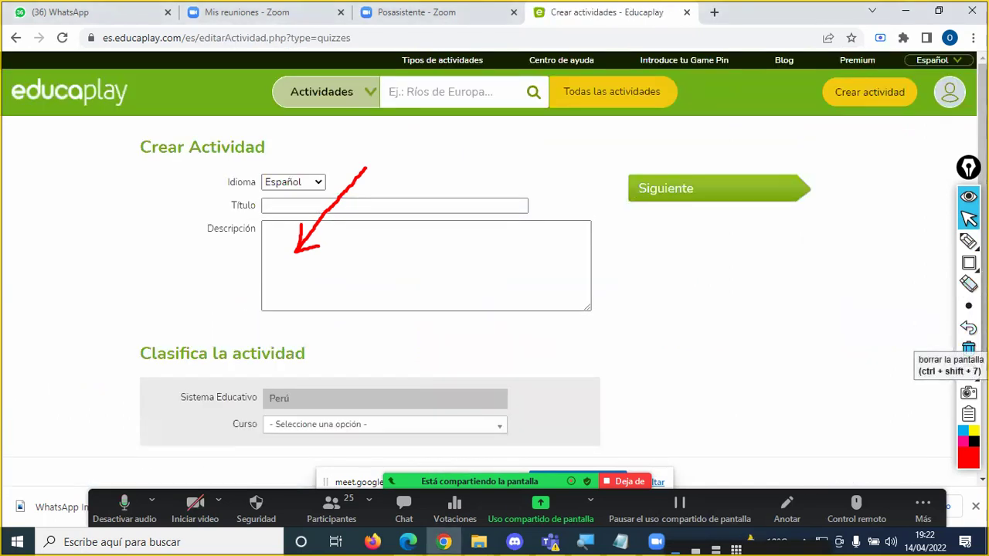
# Step: Erase the annotation and enter 'Sistemas Operativos' in the Título field
pyautogui.click(968, 349)
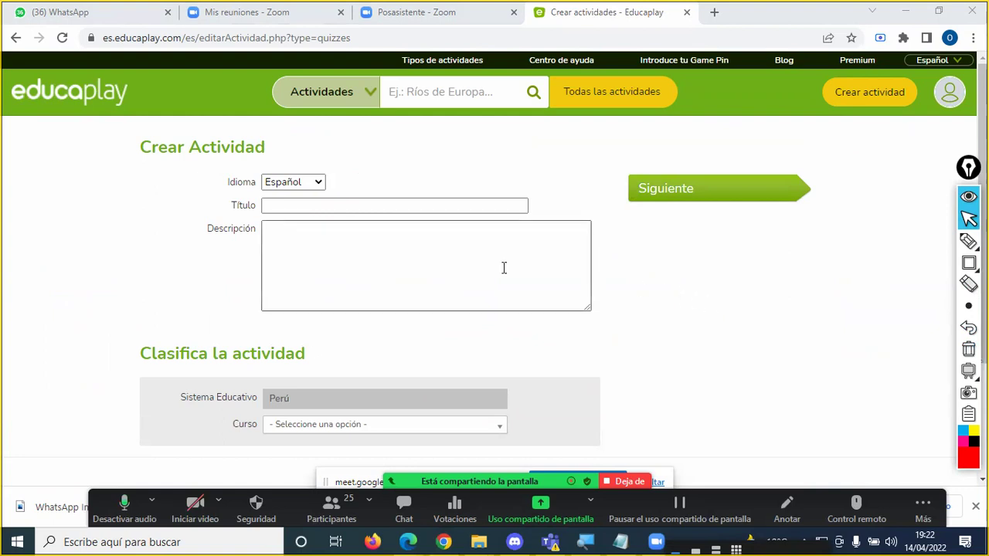
pyautogui.click(295, 206)
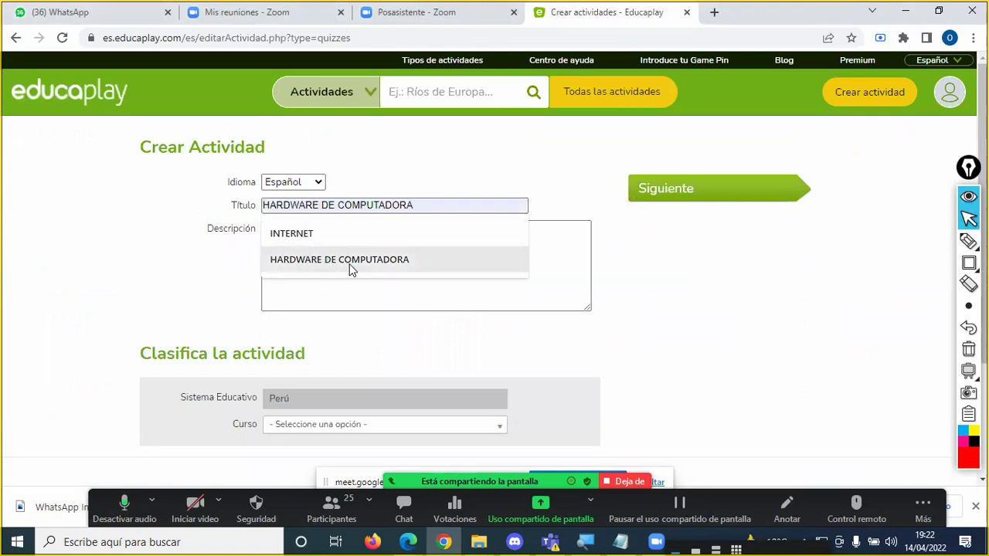
pyautogui.click(607, 316)
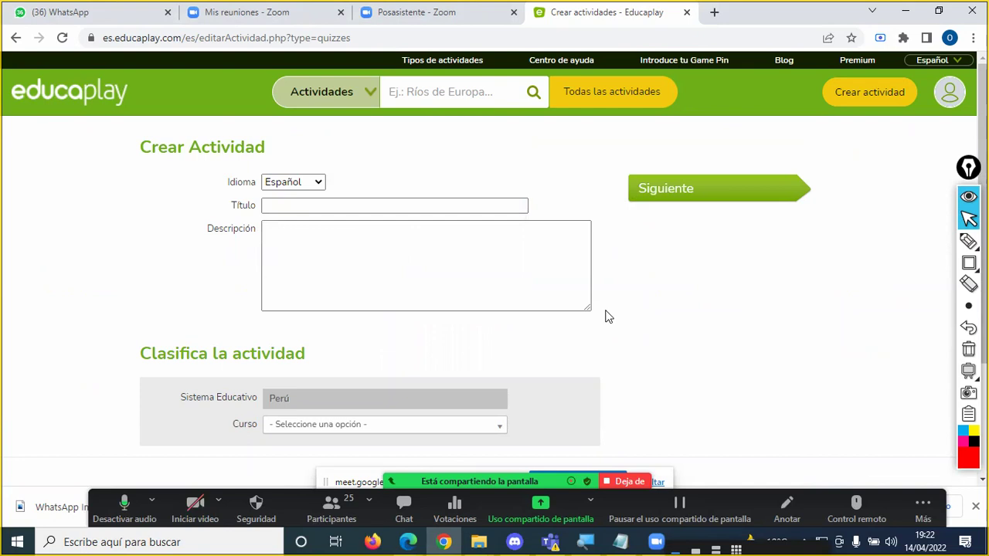
pyautogui.click(311, 205)
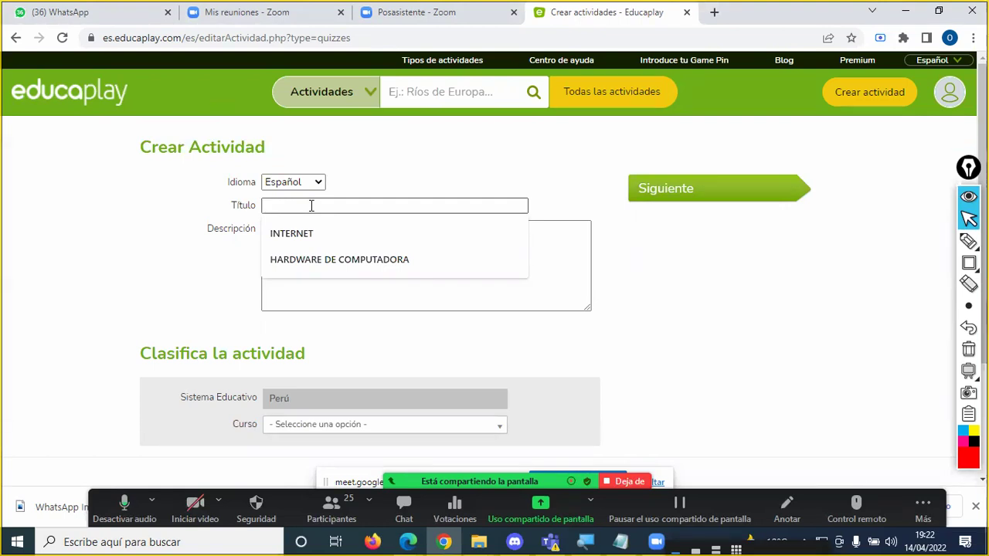
pyautogui.write('S')
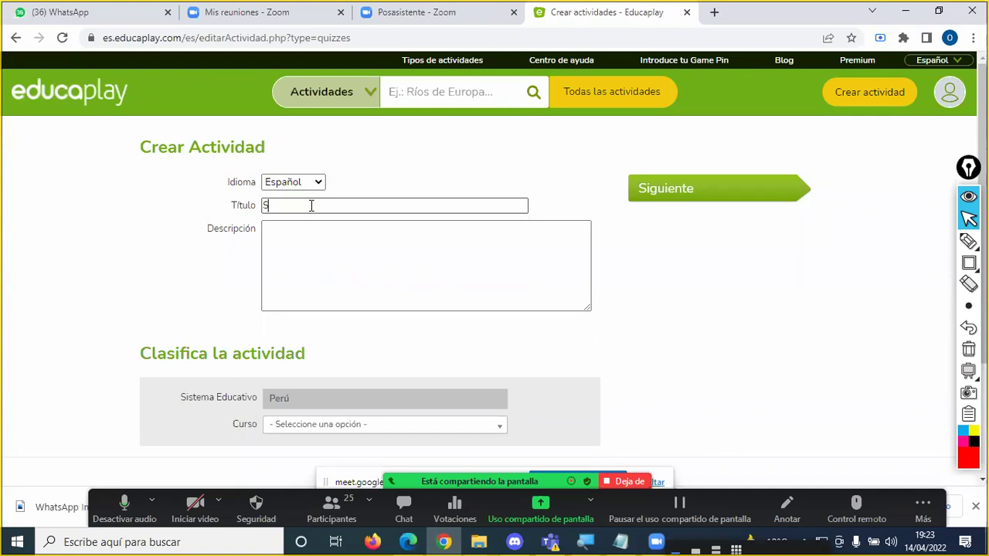
pyautogui.write('istemas Operativos')
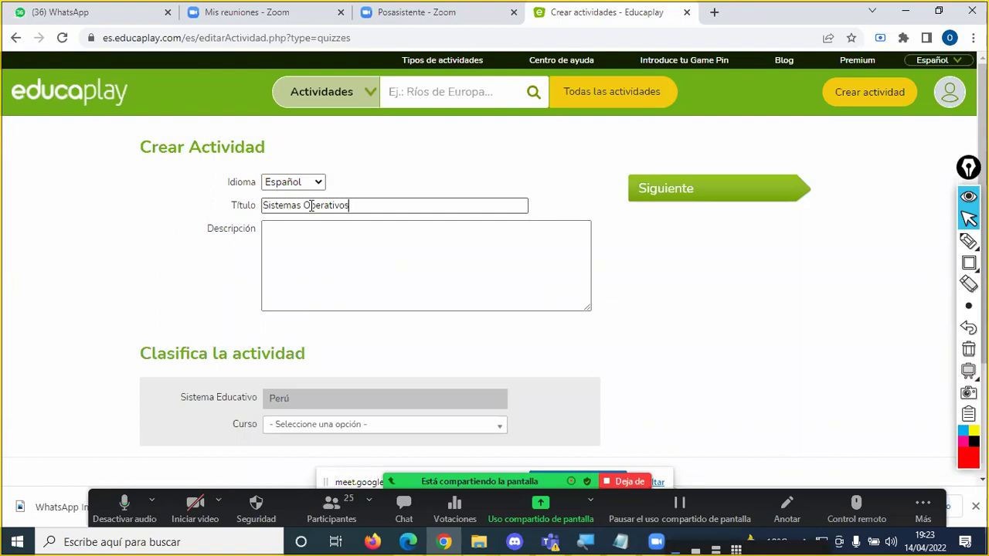
# Step: Copy the title text and paste it into the Descripción box
pyautogui.click(309, 206)
pyautogui.press('End')
pyautogui.moveTo(376, 204); pyautogui.dragTo(263, 204)
pyautogui.hotkey('ctrl', 'c')
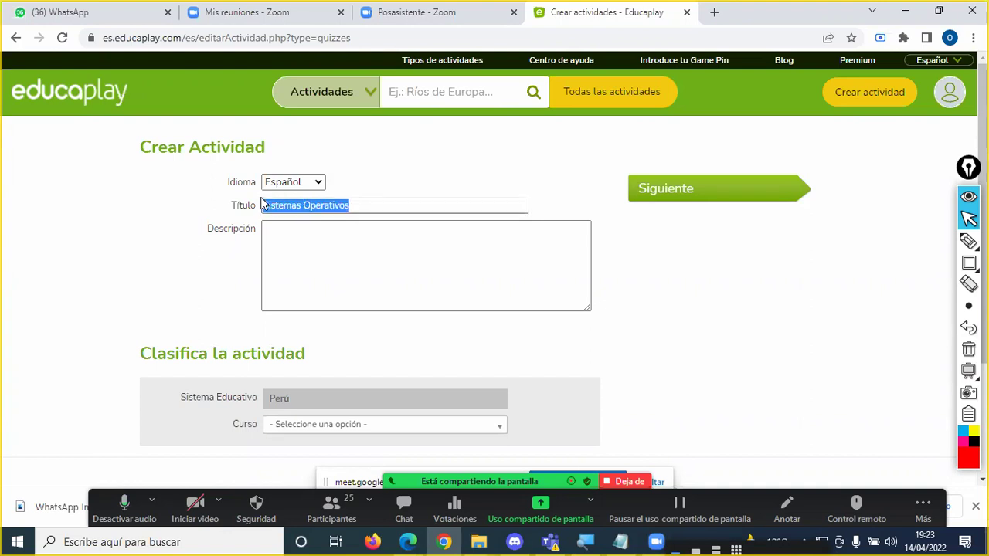
pyautogui.click(362, 268)
pyautogui.hotkey('ctrl', 'v')
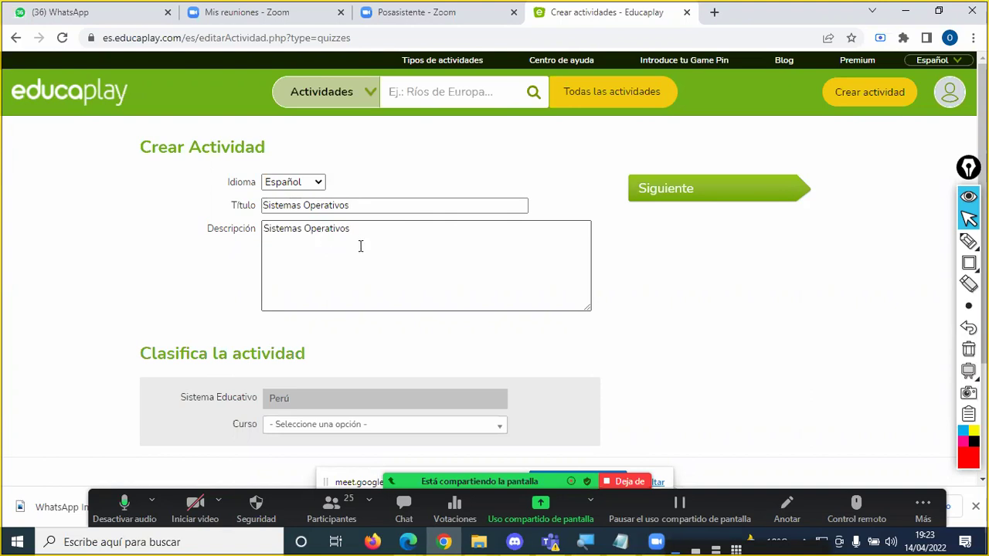
# Step: Select and reselect the 'Sistemas Operativos' text in the title and description fields
pyautogui.click(354, 206)
pyautogui.moveTo(359, 205); pyautogui.dragTo(254, 205)
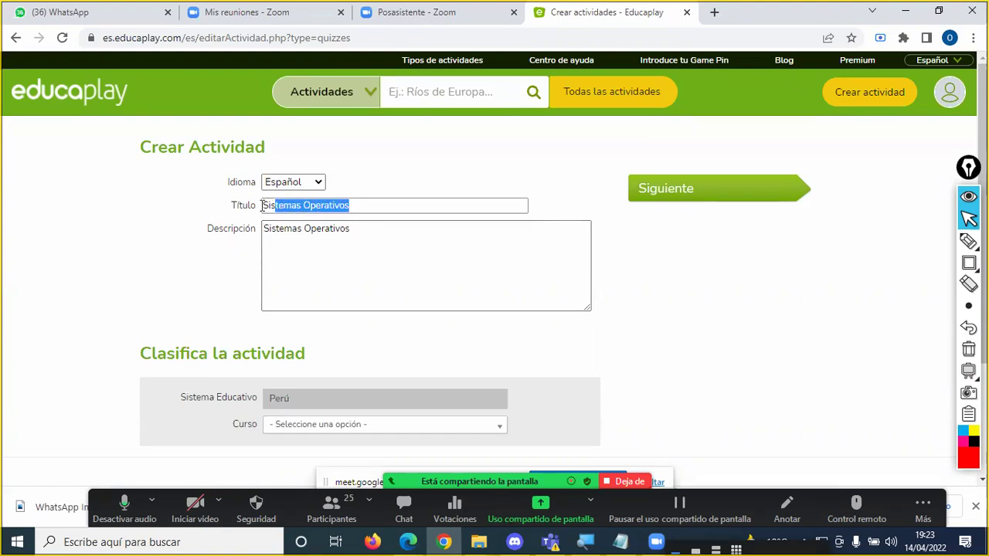
pyautogui.click(360, 209)
pyautogui.moveTo(364, 205); pyautogui.dragTo(265, 206)
pyautogui.click(370, 245)
pyautogui.doubleClick(362, 224)
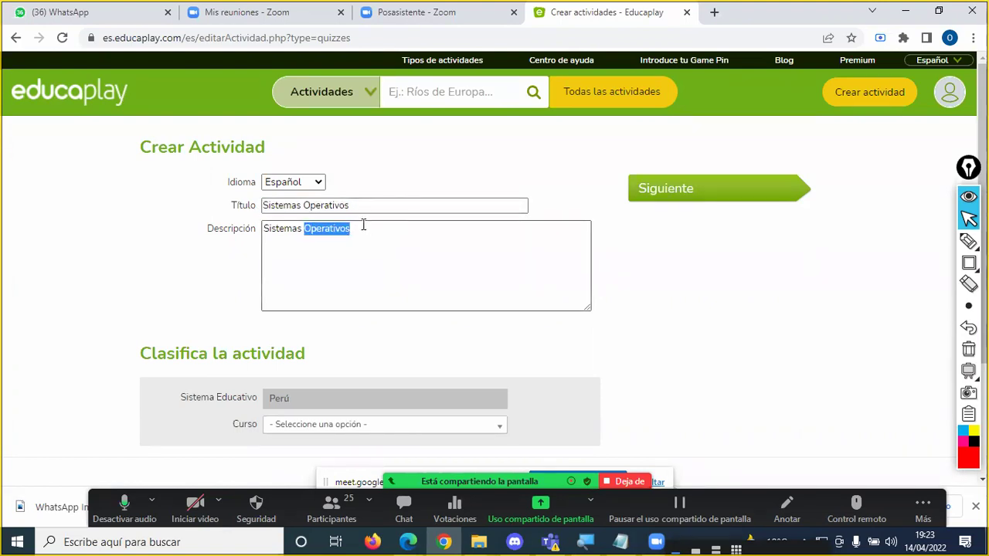
pyautogui.click(360, 227)
pyautogui.click(363, 208)
pyautogui.click(363, 208)
pyautogui.moveTo(363, 207); pyautogui.dragTo(270, 205)
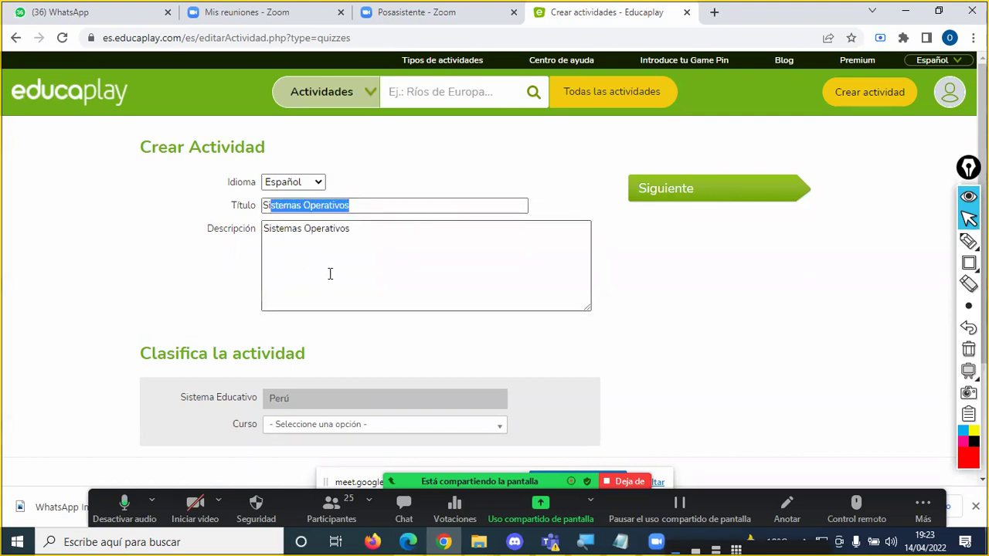
pyautogui.click(328, 273)
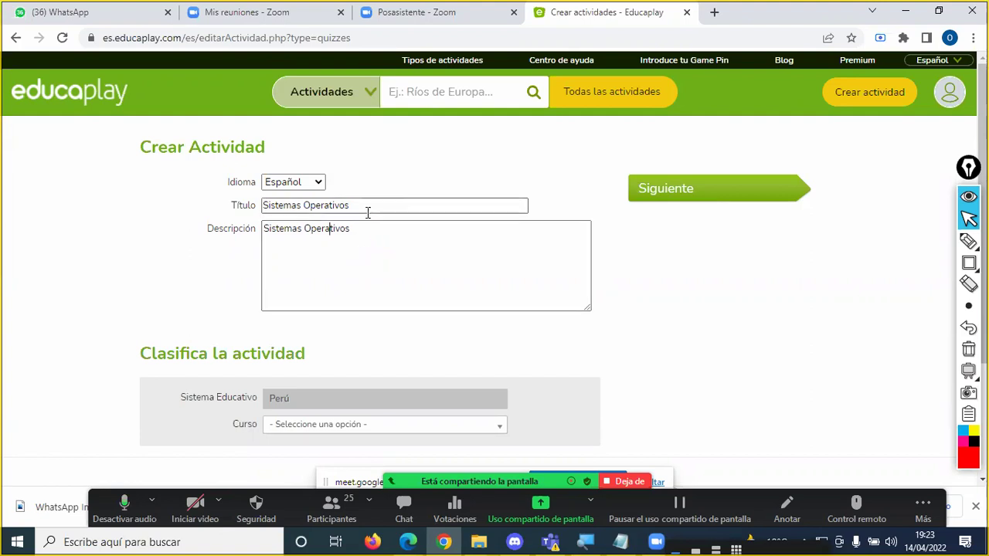
pyautogui.moveTo(347, 206); pyautogui.dragTo(264, 206)
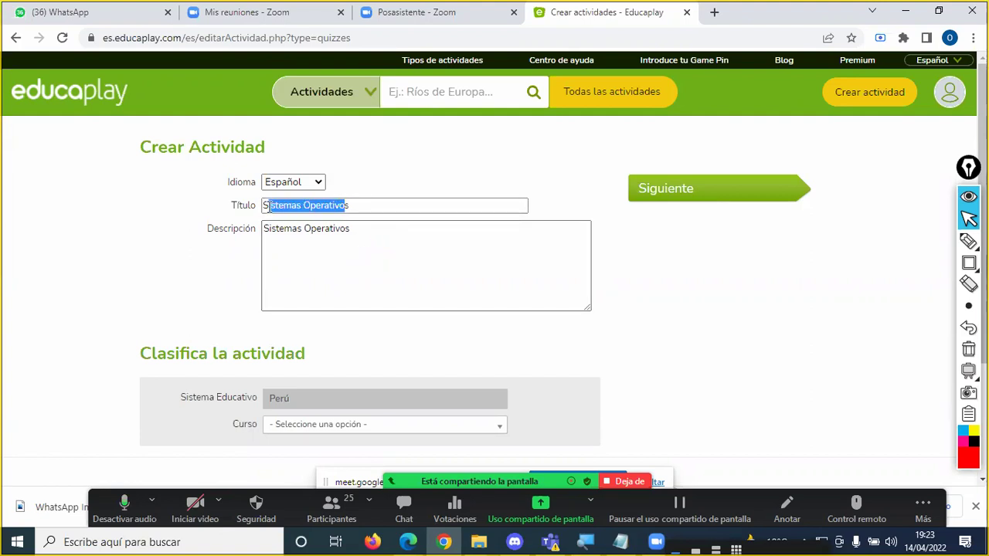
pyautogui.click(359, 205)
pyautogui.moveTo(360, 204); pyautogui.dragTo(239, 209)
pyautogui.click(199, 284)
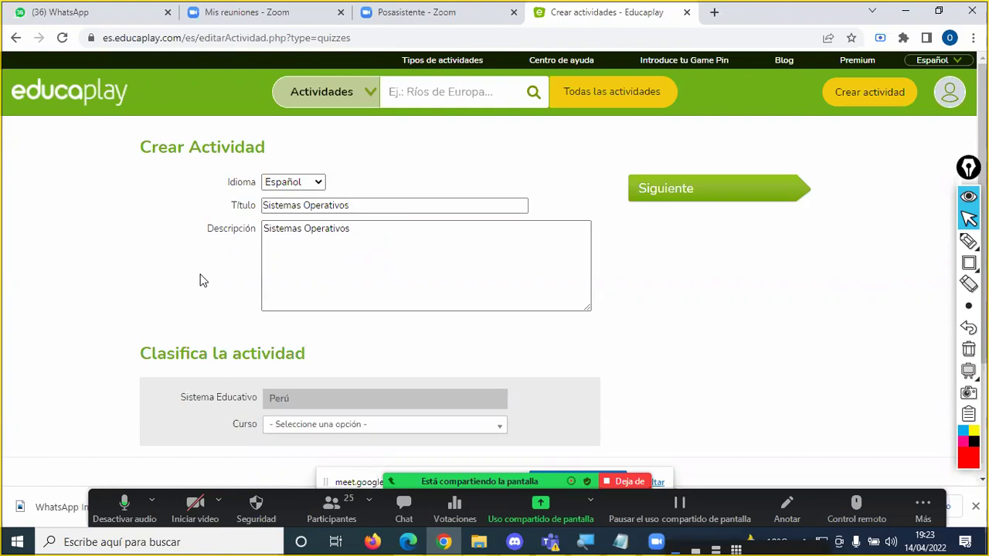
# Step: Draw a red check mark beside the title and append 'más comerciales' to the description
pyautogui.scroll(-1, 213, 277)
pyautogui.scroll(1, 216, 272)
pyautogui.click(968, 241)
pyautogui.moveTo(358, 205); pyautogui.dragTo(381, 193)
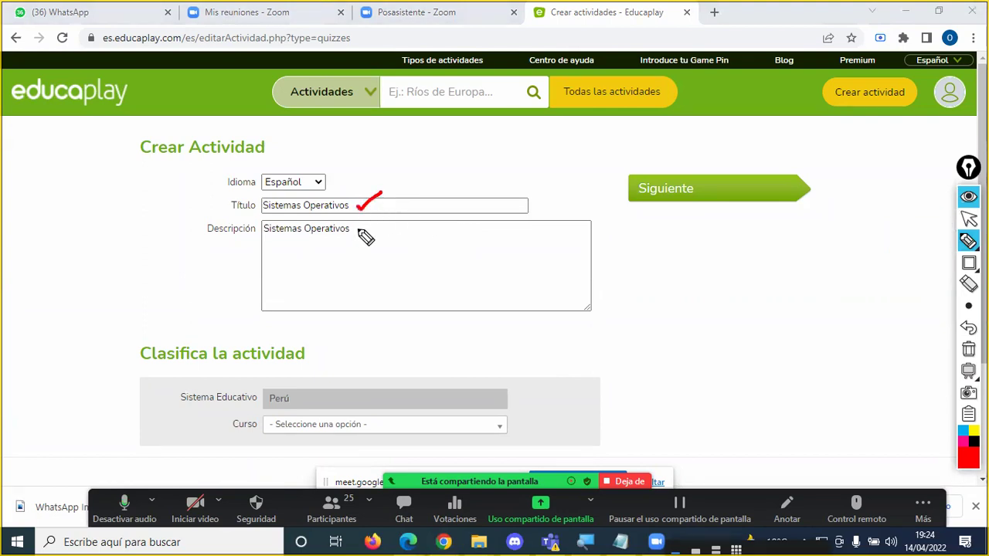
pyautogui.click(359, 230)
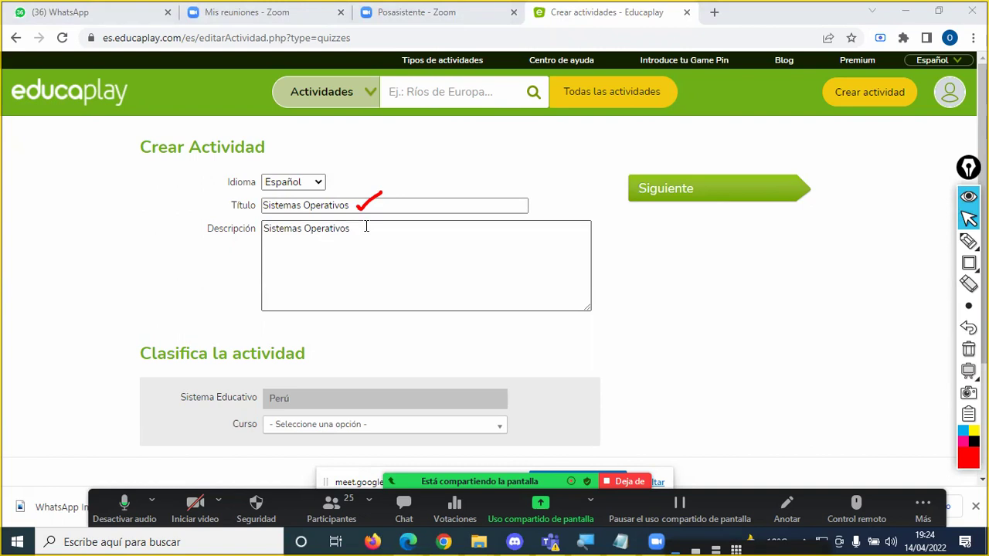
pyautogui.doubleClick(364, 227)
pyautogui.click(412, 234)
pyautogui.write('m')
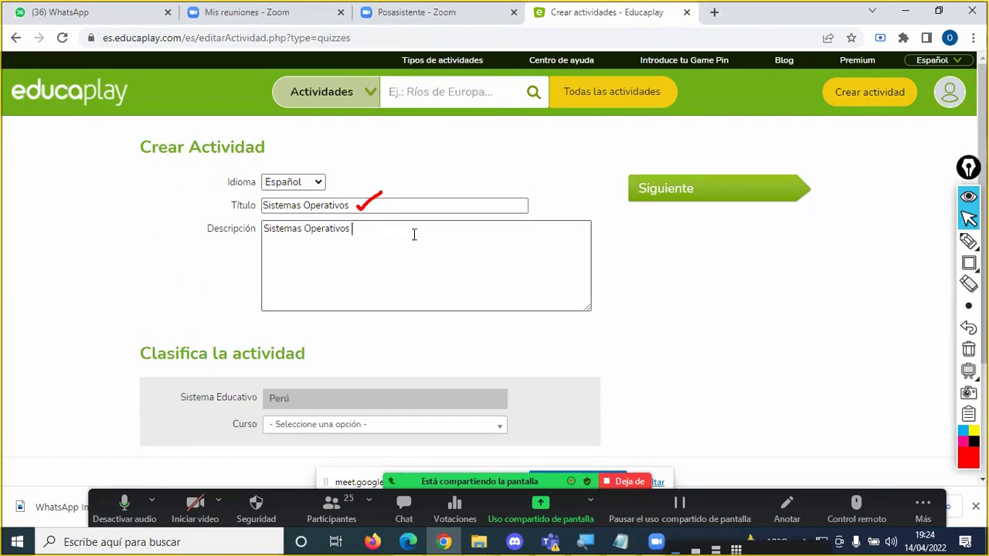
pyautogui.write('ás ')
pyautogui.write('comerciales')
pyautogui.write('s')
# Step: Draw a red check mark after the description text and open the meeting chat
pyautogui.click(966, 242)
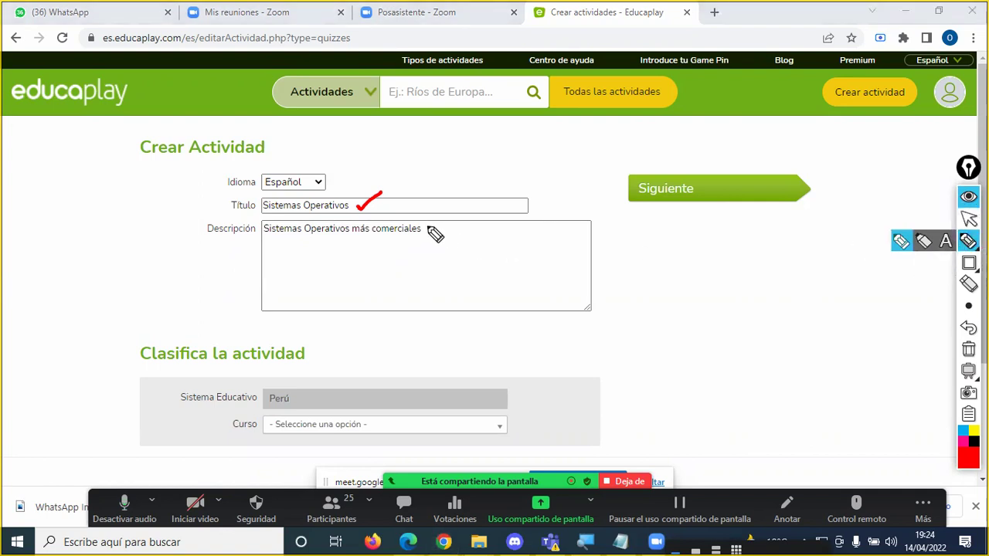
pyautogui.moveTo(424, 223); pyautogui.dragTo(446, 215)
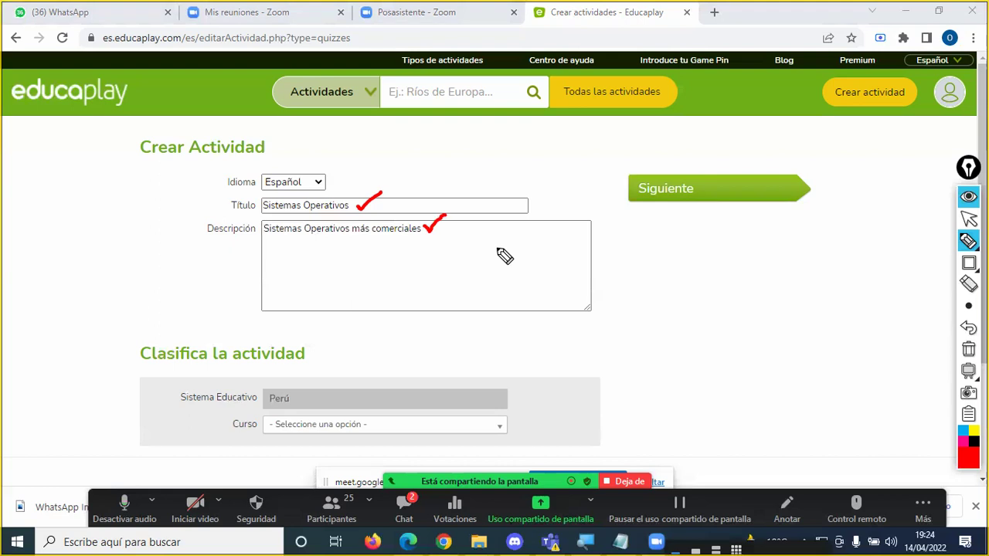
pyautogui.press('p')
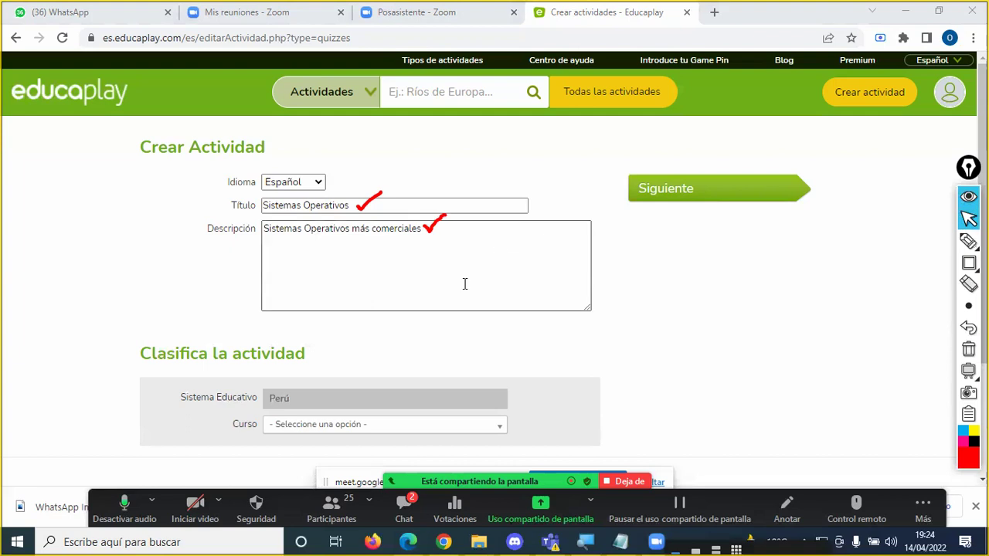
pyautogui.click(419, 502)
pyautogui.scroll(3, 574, 283)
pyautogui.scroll(-2, 575, 284)
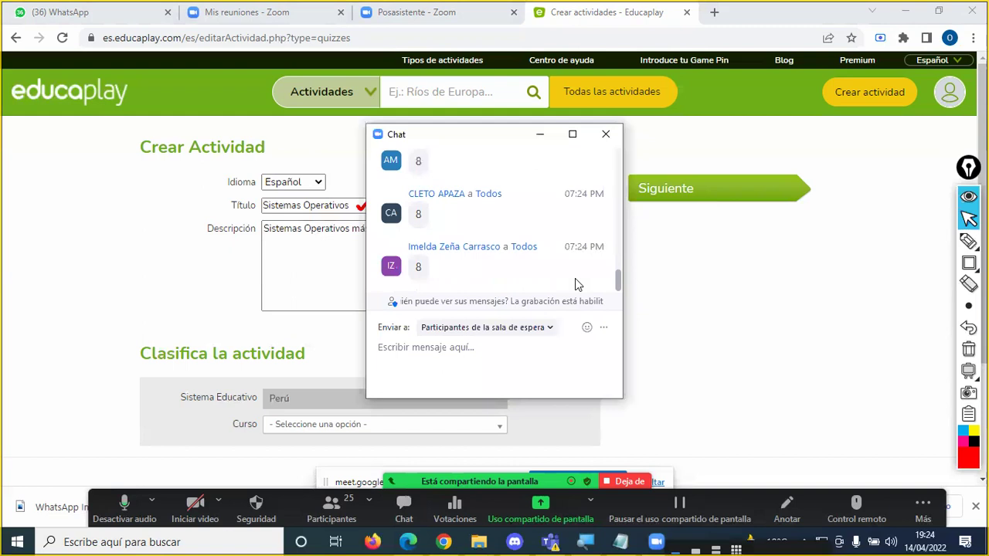
pyautogui.click(605, 134)
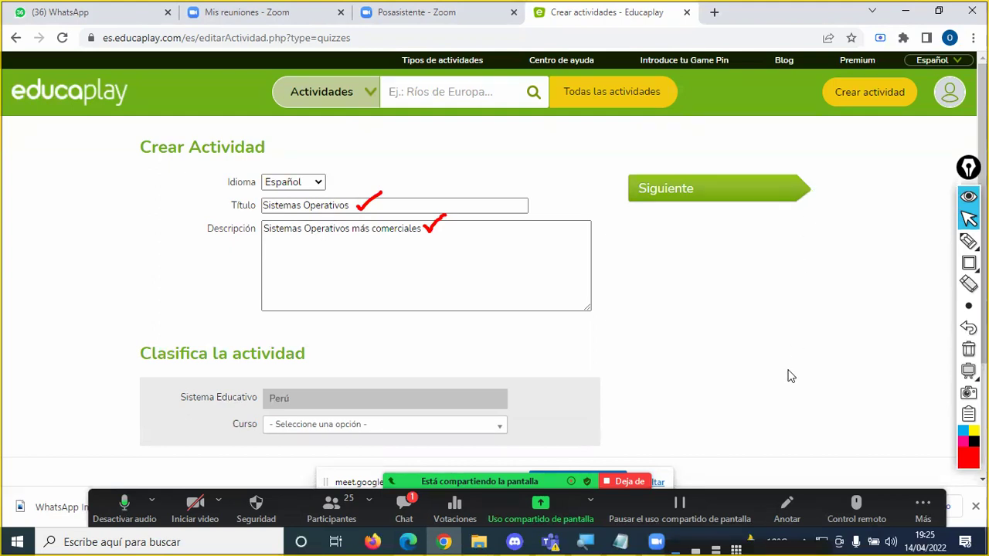
pyautogui.hotkey('alt', 'h')
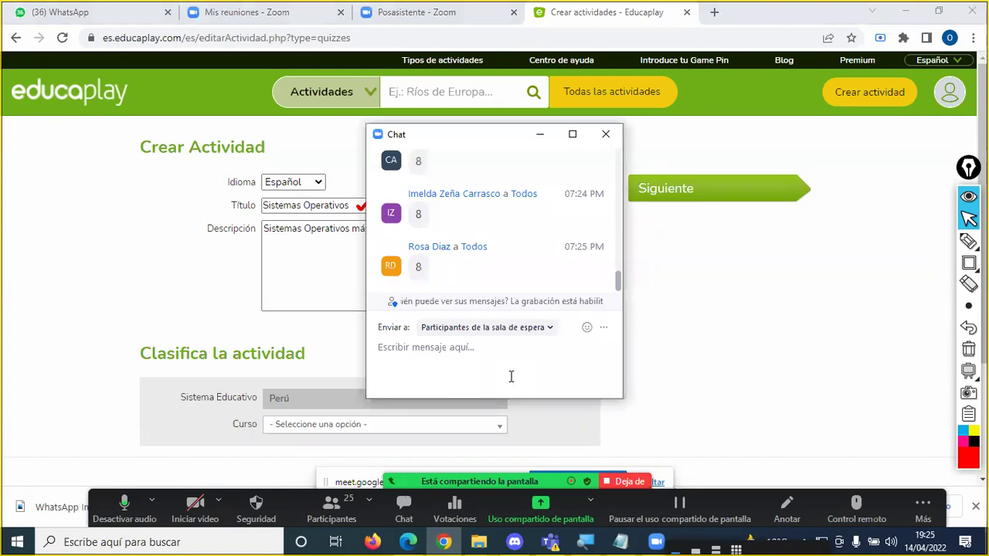
pyautogui.hotkey('alt', 'h')
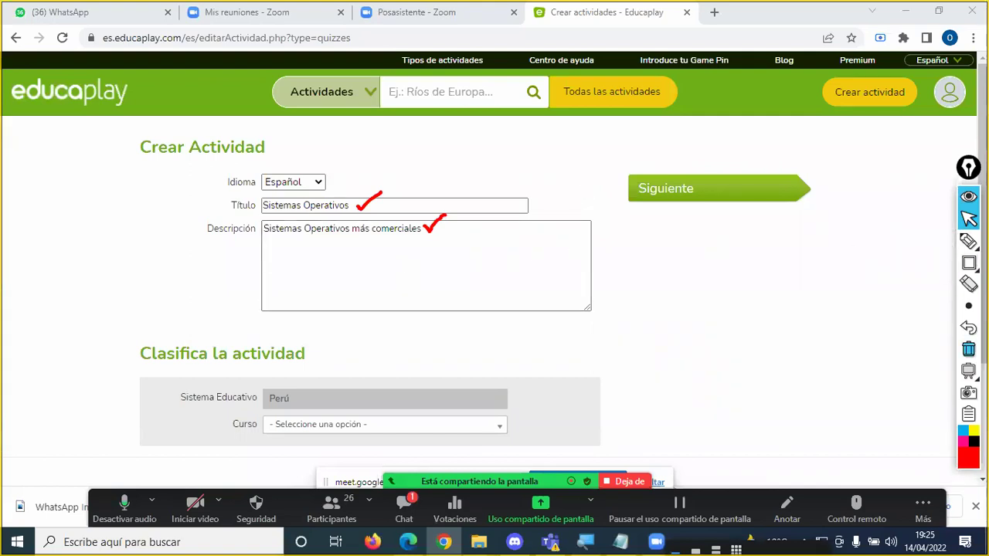
# Step: Erase the check marks and admit the participant waiting to join the meeting
pyautogui.click(968, 347)
pyautogui.scroll(-1, 503, 238)
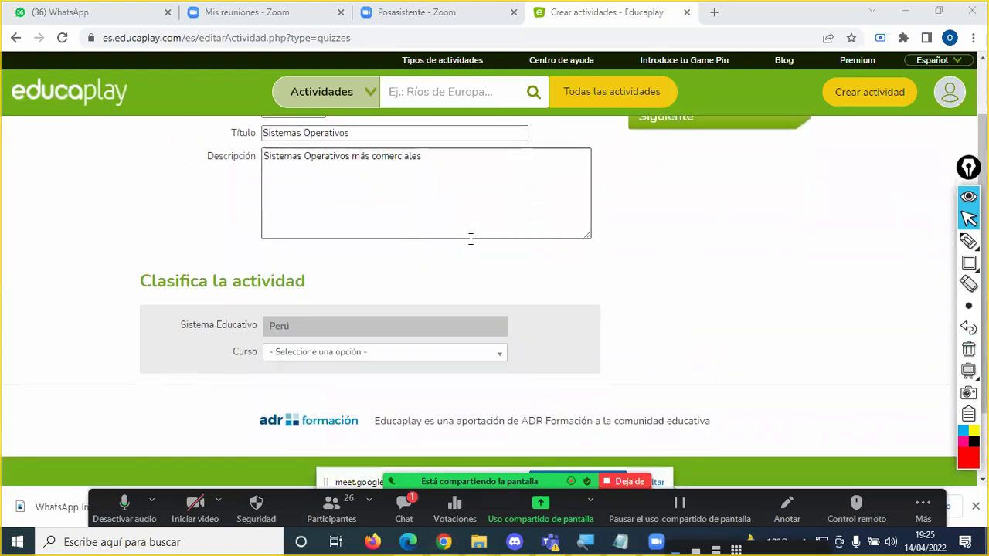
pyautogui.scroll(-1, 451, 231)
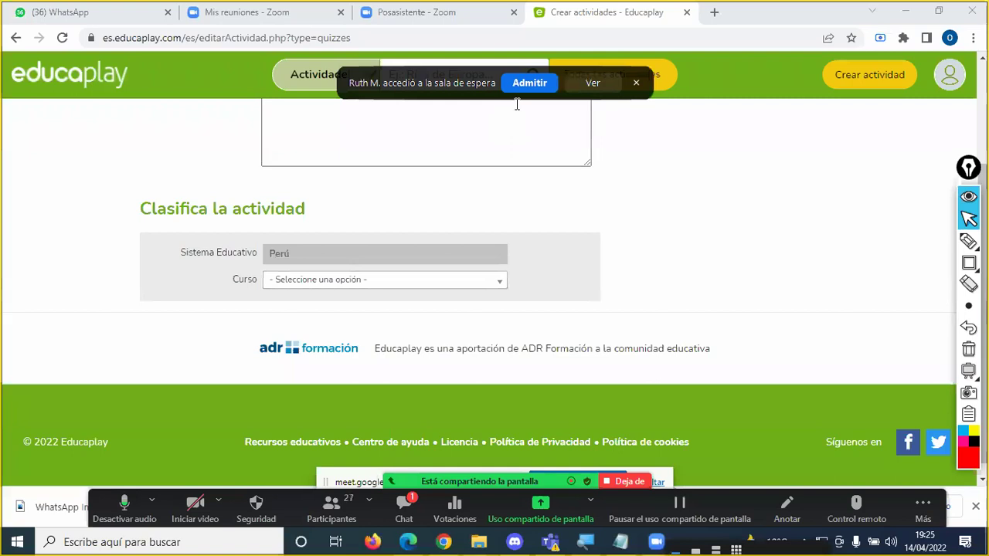
pyautogui.click(530, 83)
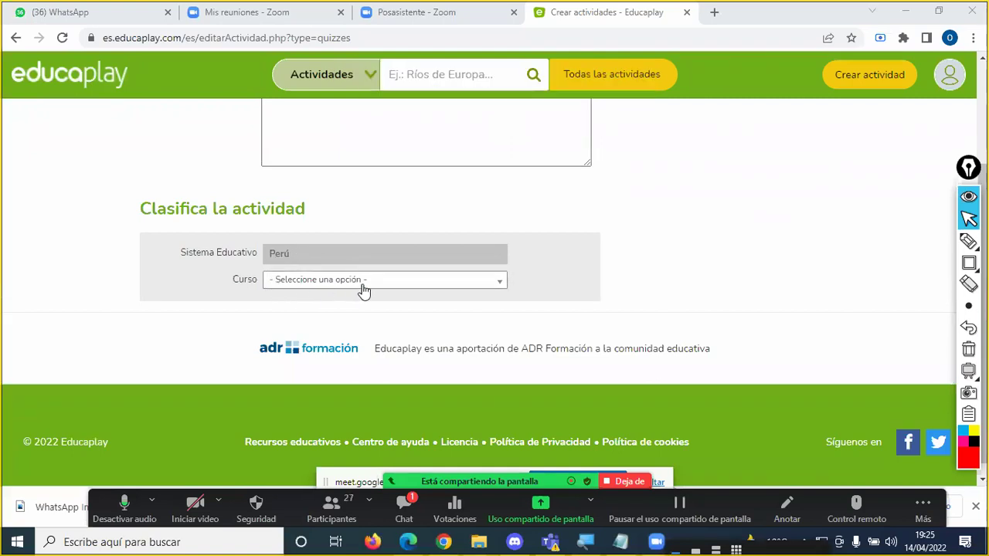
# Step: Set Curso to 4° - Educación secundaria, reopening the list to confirm it
pyautogui.click(500, 283)
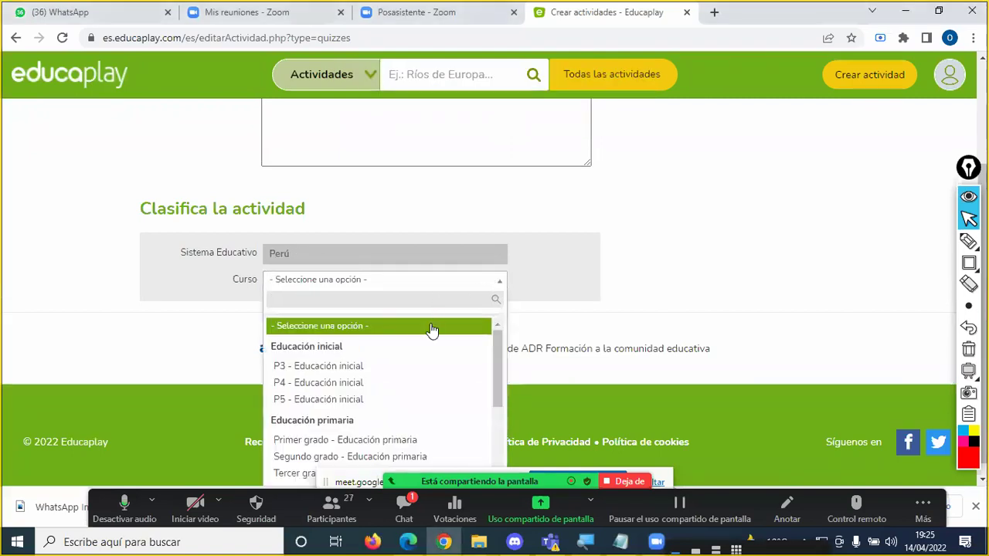
pyautogui.scroll(-1, 388, 396)
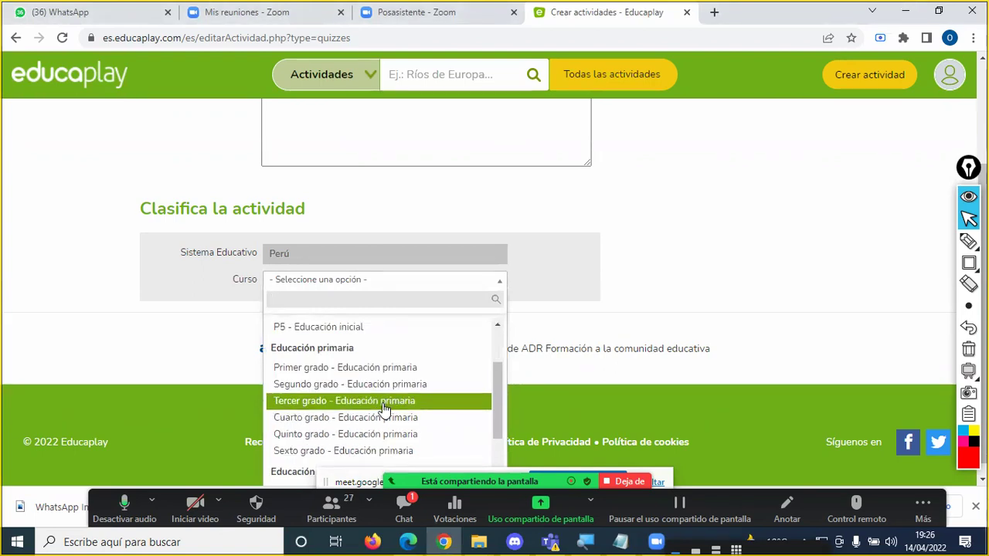
pyautogui.scroll(-1, 382, 421)
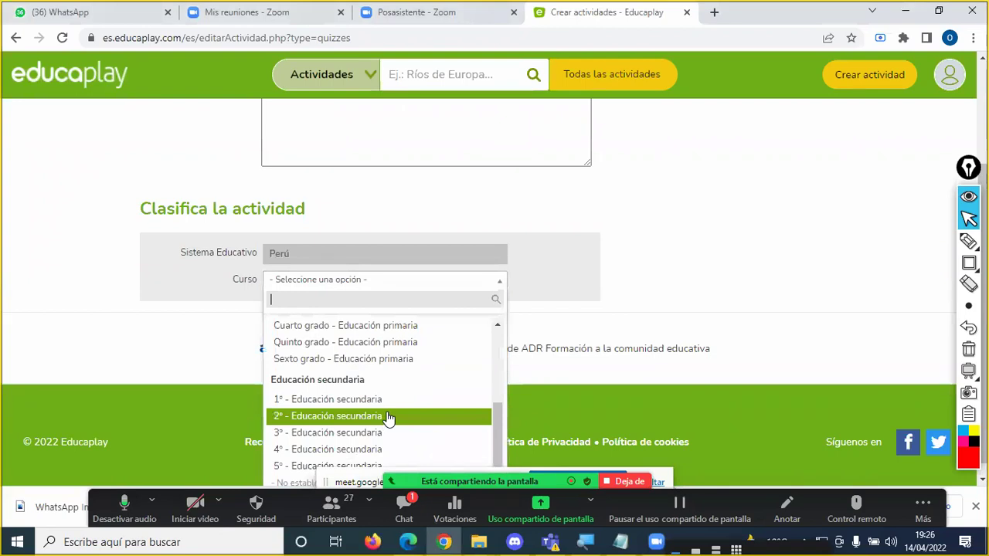
pyautogui.click(378, 450)
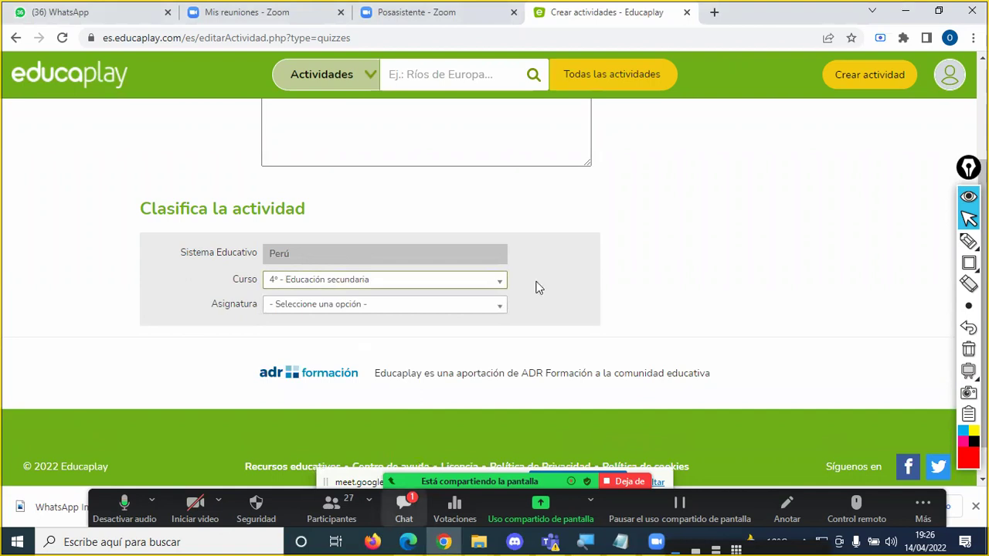
pyautogui.click(605, 133)
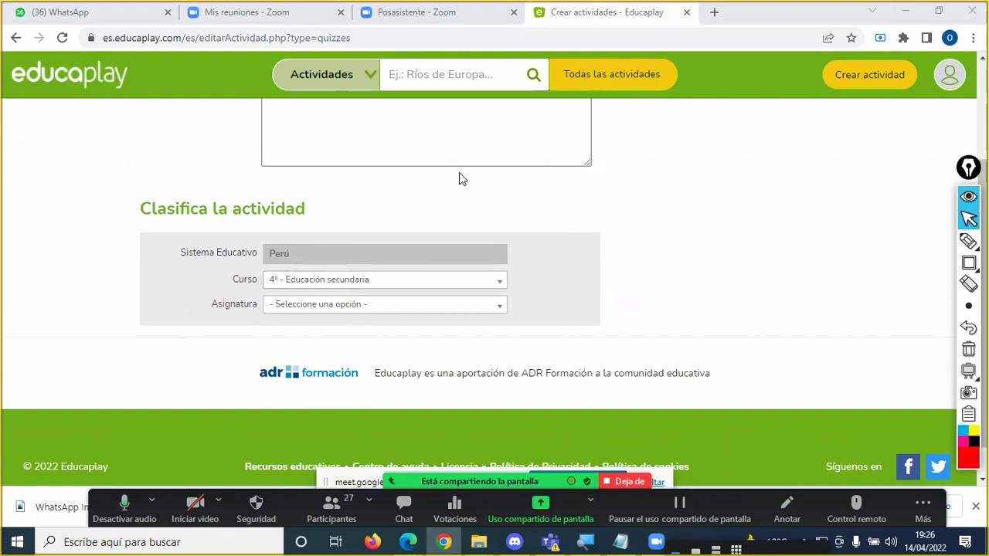
pyautogui.scroll(2, 459, 179)
pyautogui.scroll(-1, 459, 174)
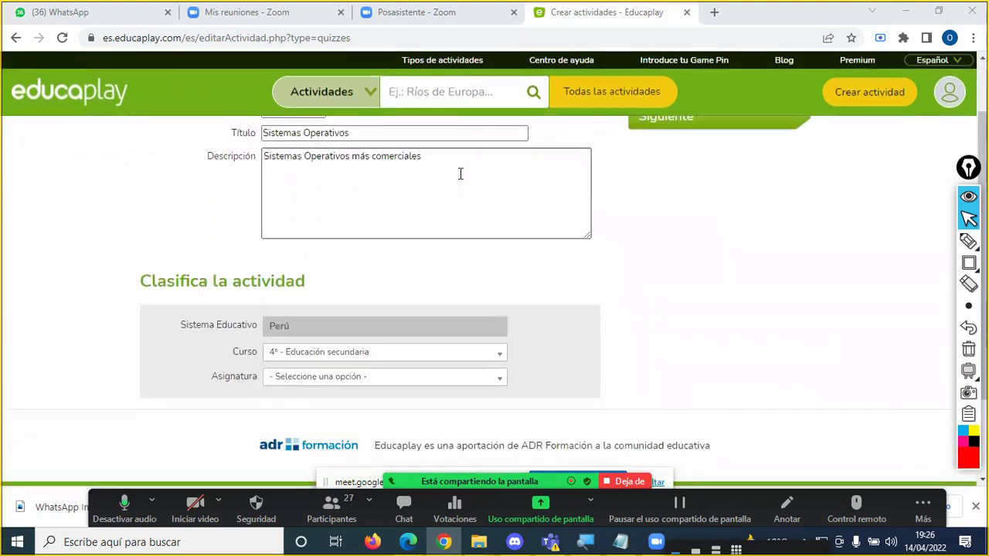
pyautogui.scroll(1, 459, 174)
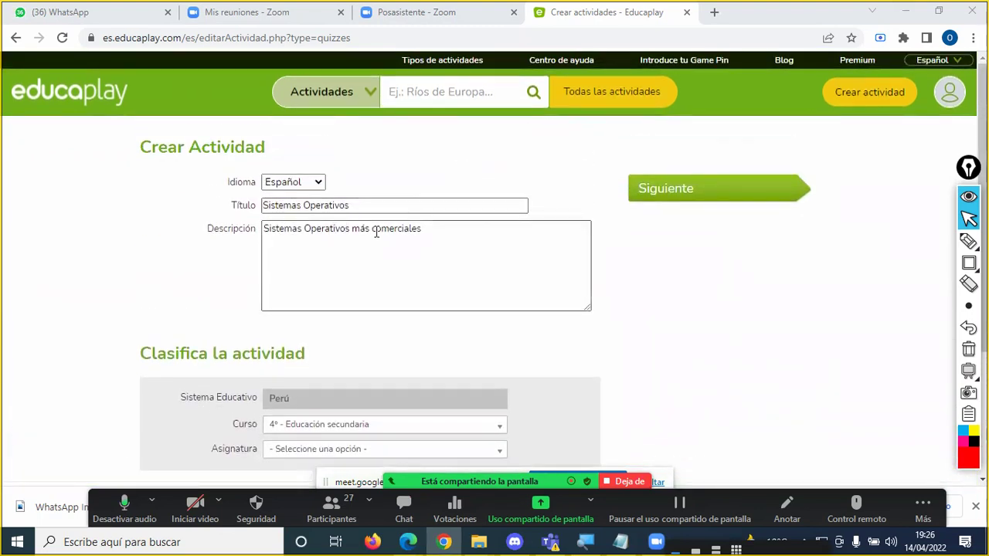
pyautogui.scroll(-2, 425, 241)
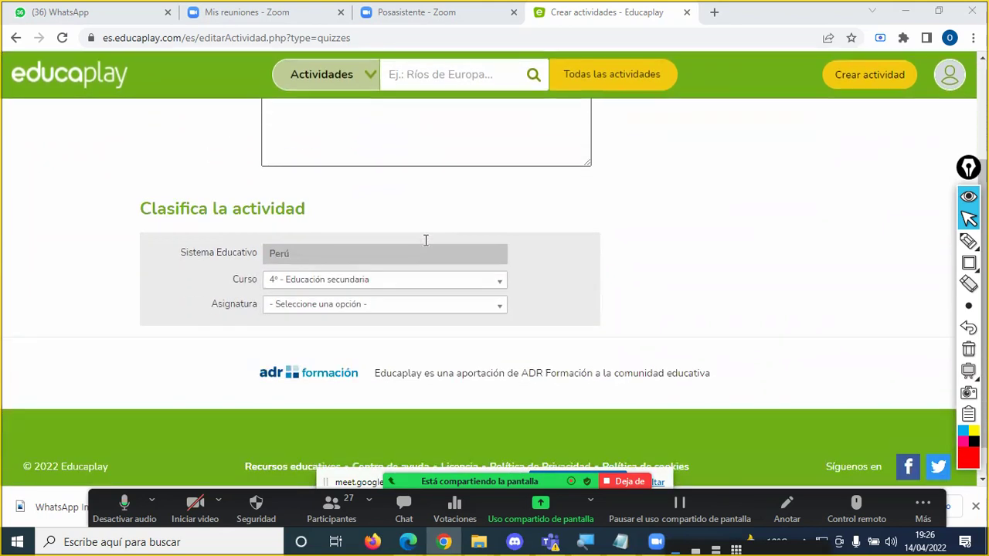
pyautogui.click(349, 285)
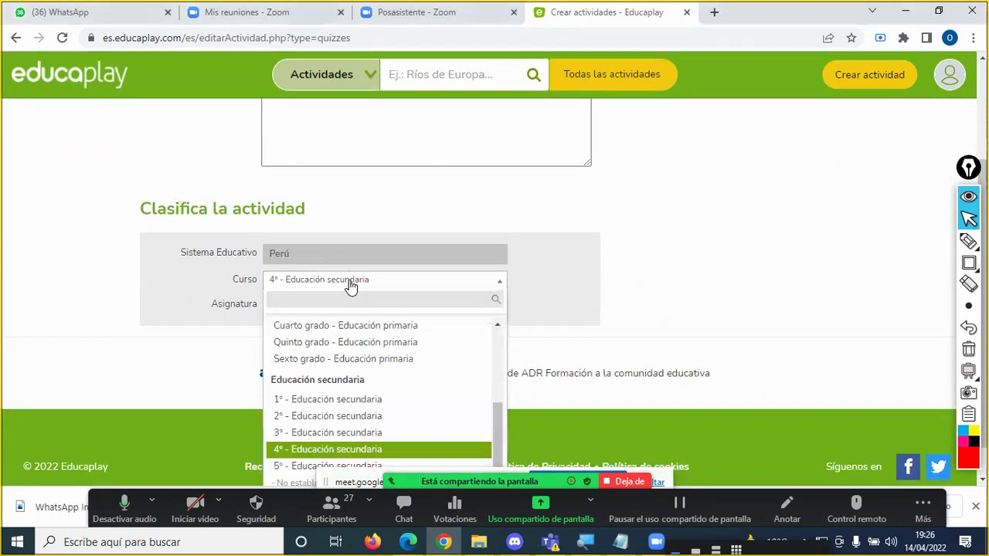
pyautogui.click(325, 449)
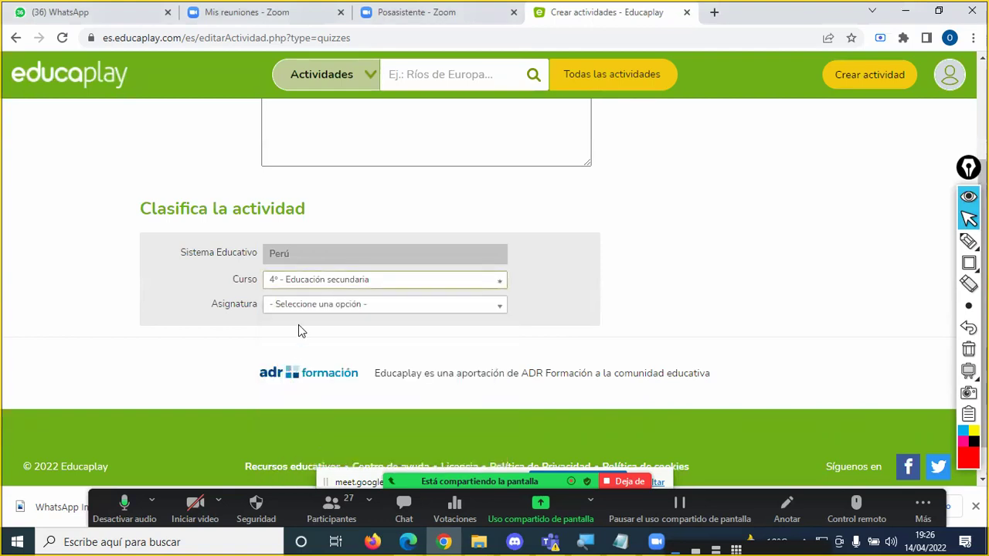
# Step: Choose Informática as Asignatura and Tecnologías de la información y comunicación as Área de Conocimiento
pyautogui.click(310, 309)
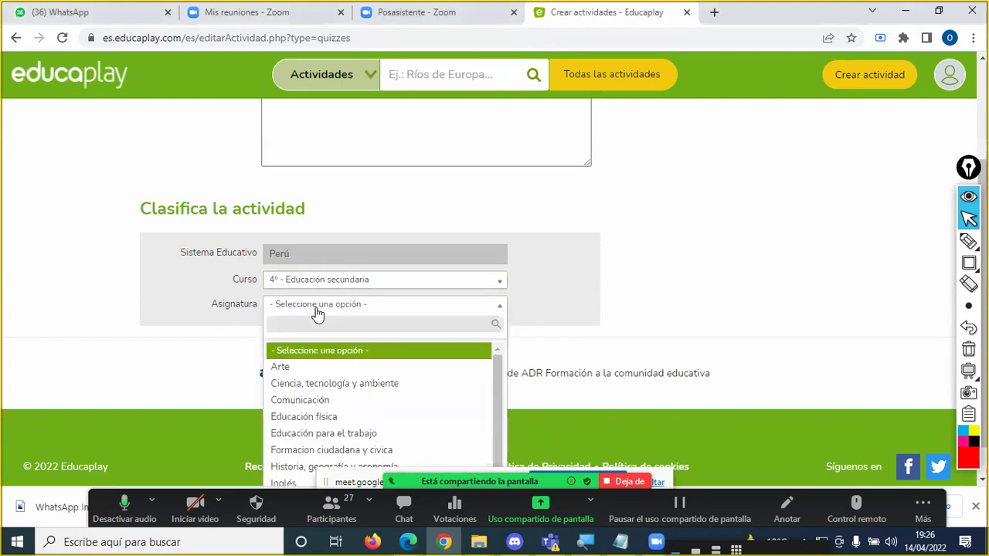
pyautogui.scroll(-1, 327, 390)
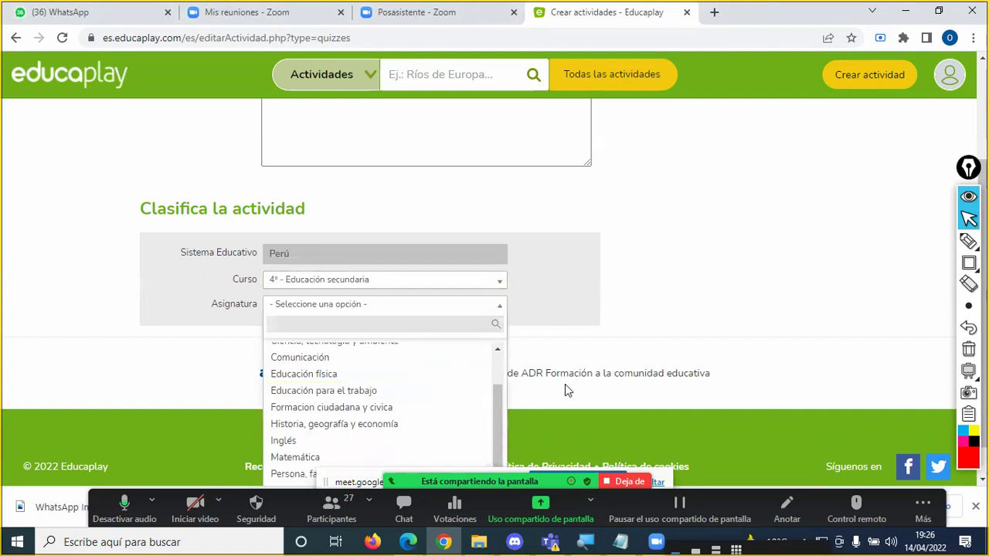
pyautogui.scroll(-1, 585, 369)
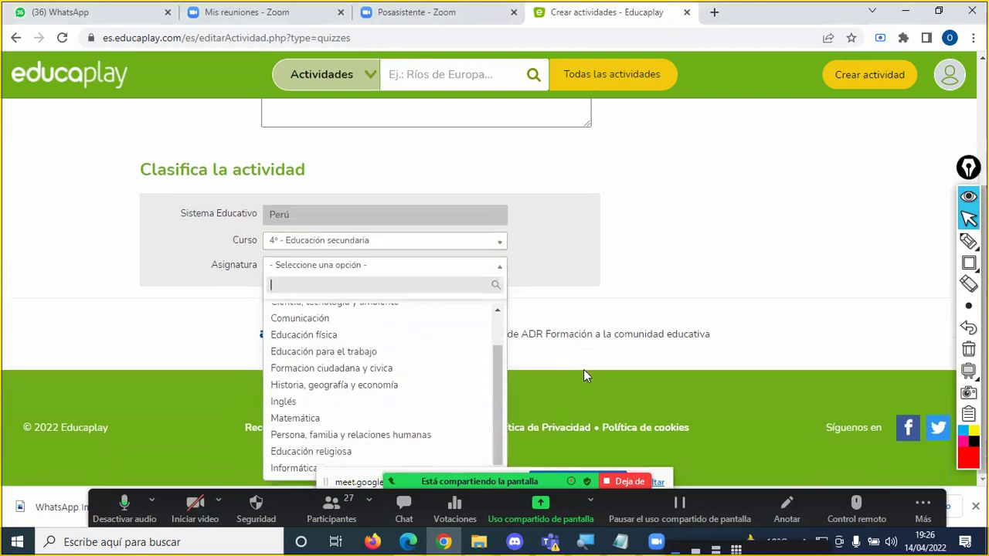
pyautogui.click(291, 467)
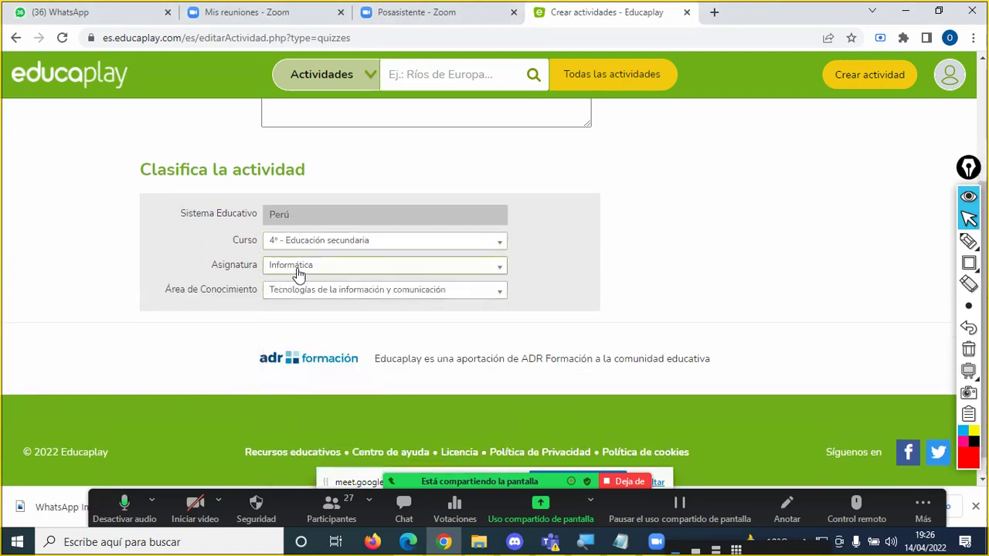
pyautogui.click(316, 297)
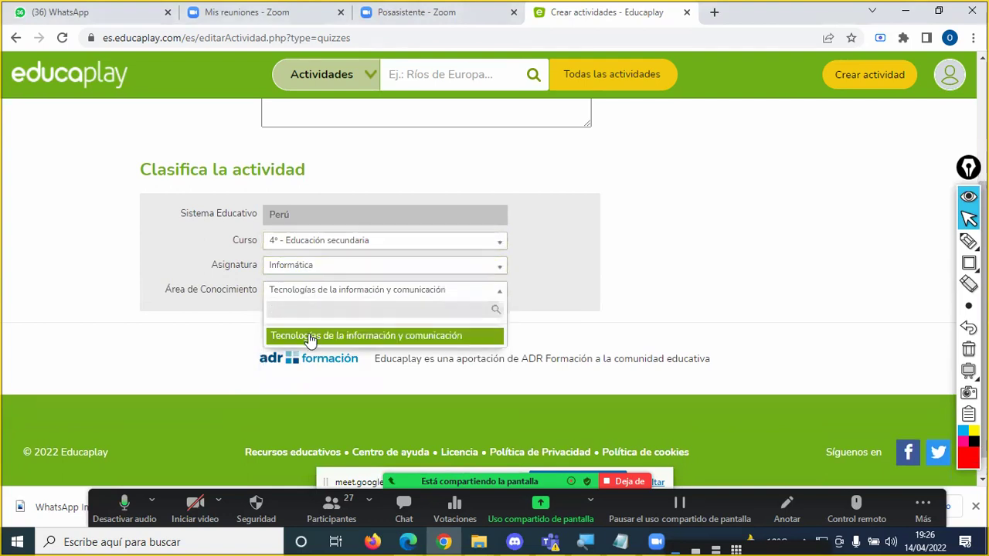
pyautogui.click(308, 337)
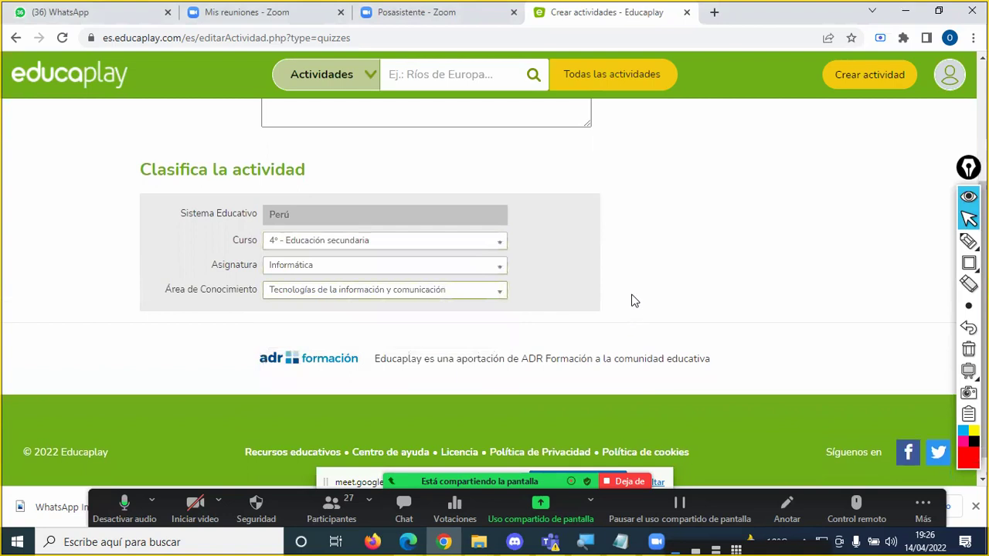
pyautogui.click(609, 285)
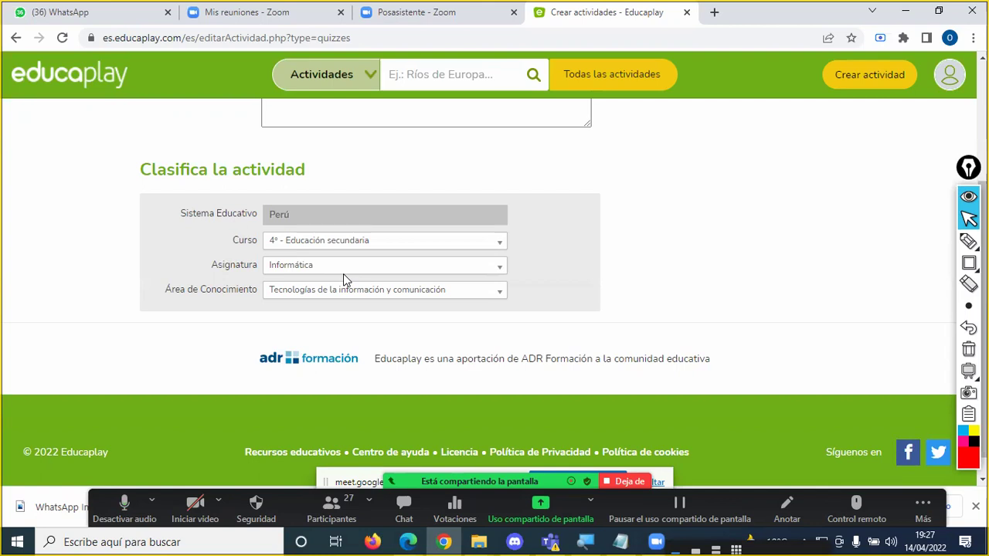
# Step: Box the Siguiente button in red and continue to the Configurar Test page
pyautogui.scroll(3, 521, 332)
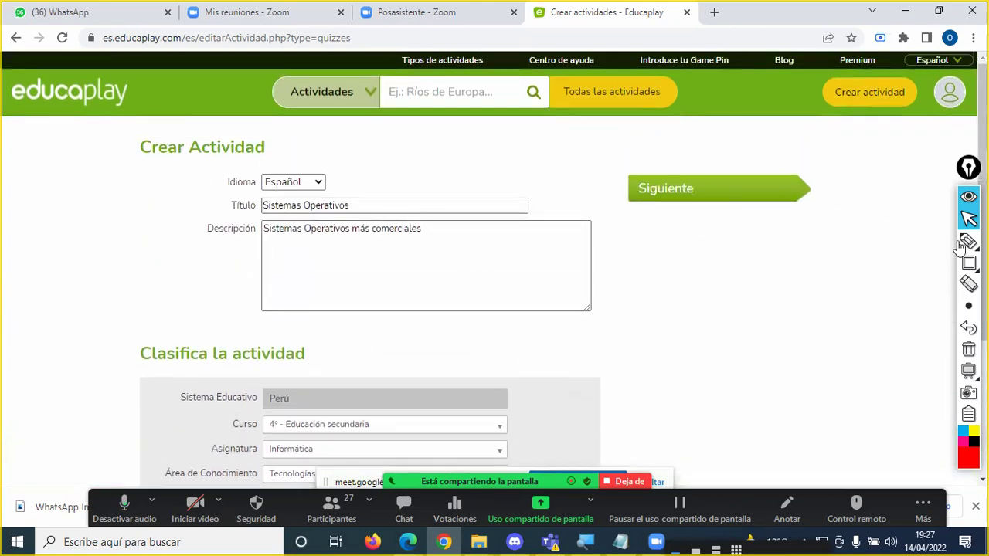
pyautogui.click(969, 263)
pyautogui.moveTo(616, 165)
pyautogui.mouseDown()
pyautogui.moveTo(724, 223)
pyautogui.moveTo(830, 222)
pyautogui.moveTo(604, 192)
pyautogui.moveTo(857, 233)
pyautogui.mouseUp()
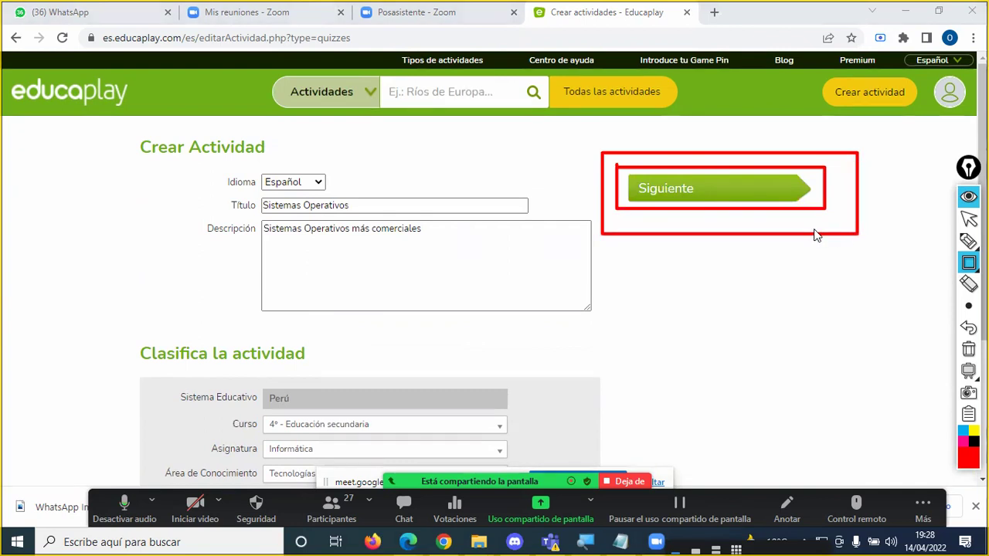
pyautogui.press('Escape')
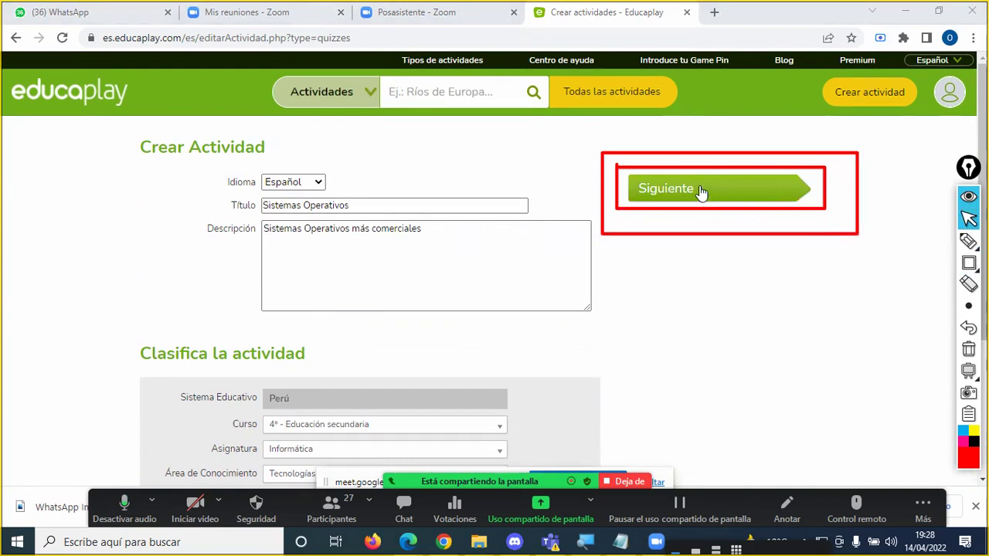
pyautogui.click(701, 192)
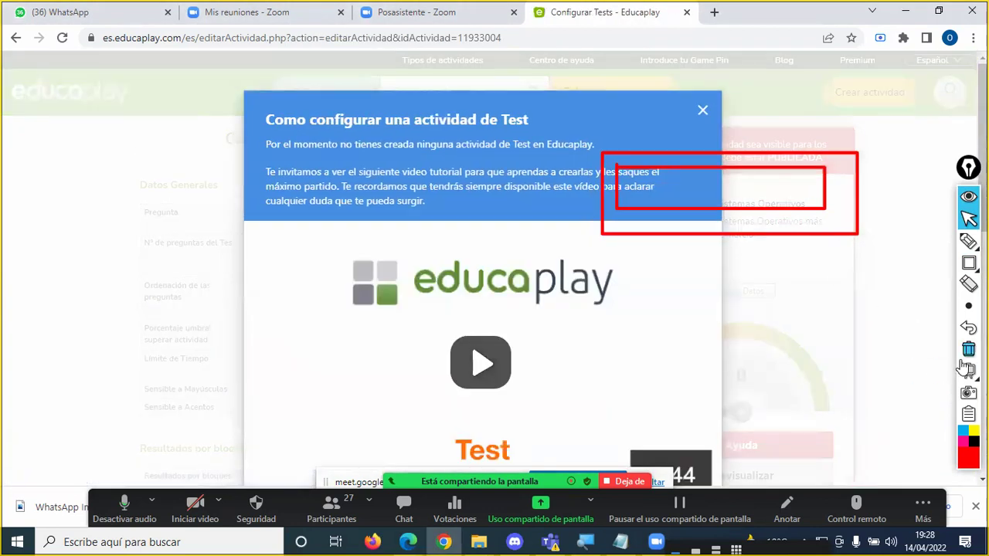
# Step: Circle the tutorial's close button with a red arrow, then close the tutorial video
pyautogui.click(967, 350)
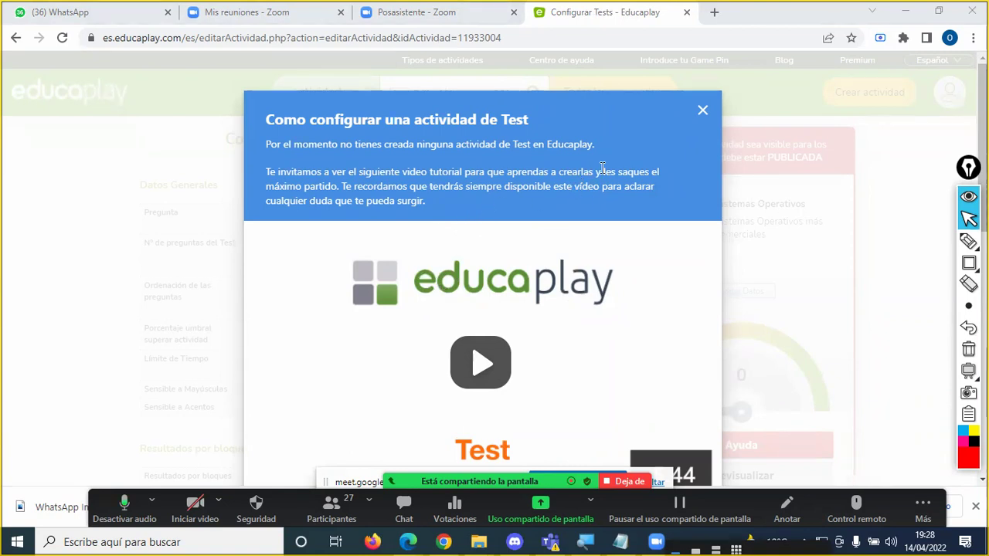
pyautogui.click(968, 241)
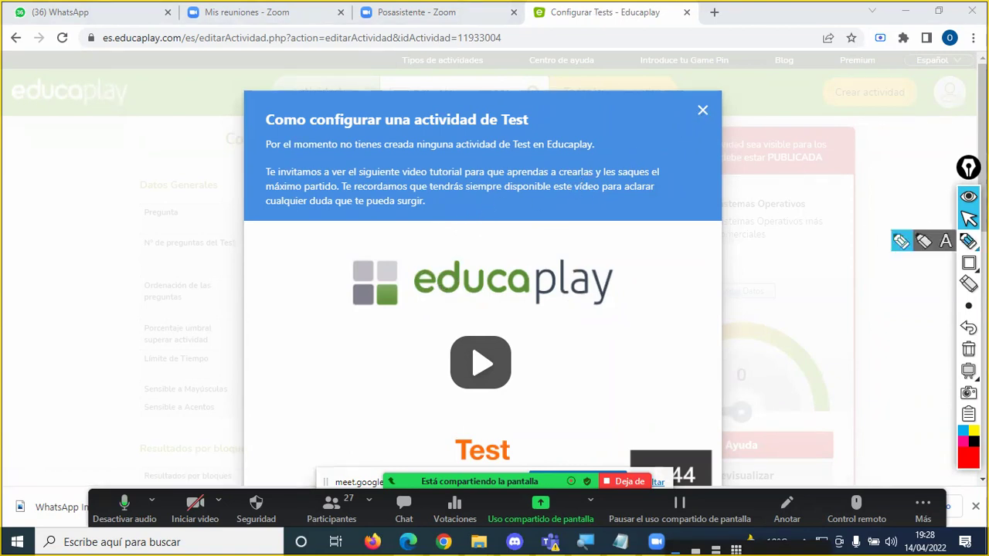
pyautogui.moveTo(689, 100)
pyautogui.mouseDown()
pyautogui.moveTo(684, 110)
pyautogui.moveTo(711, 127)
pyautogui.moveTo(718, 107)
pyautogui.moveTo(683, 101)
pyautogui.moveTo(706, 116)
pyautogui.mouseUp()
pyautogui.moveTo(769, 87)
pyautogui.mouseDown()
pyautogui.moveTo(723, 109)
pyautogui.moveTo(747, 116)
pyautogui.mouseUp()
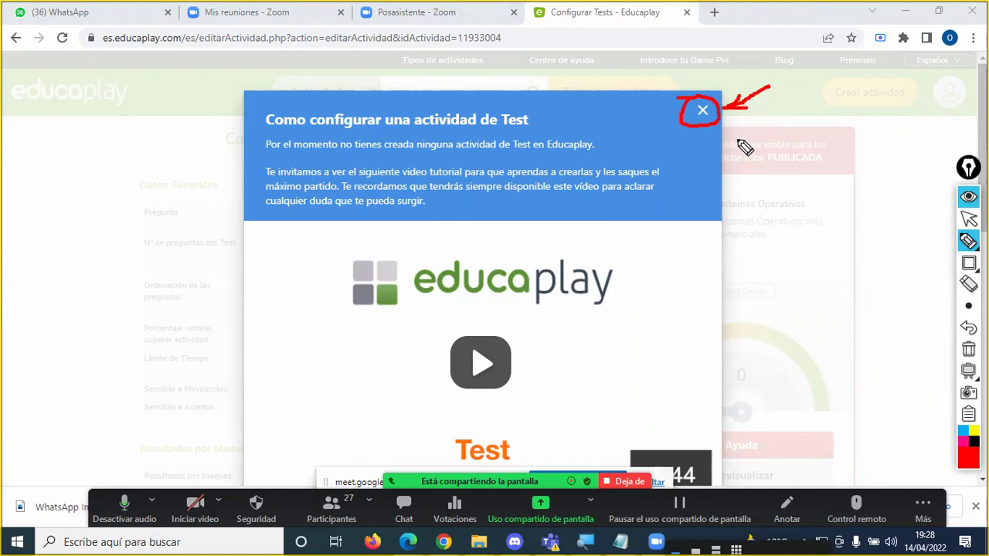
pyautogui.press('Escape')
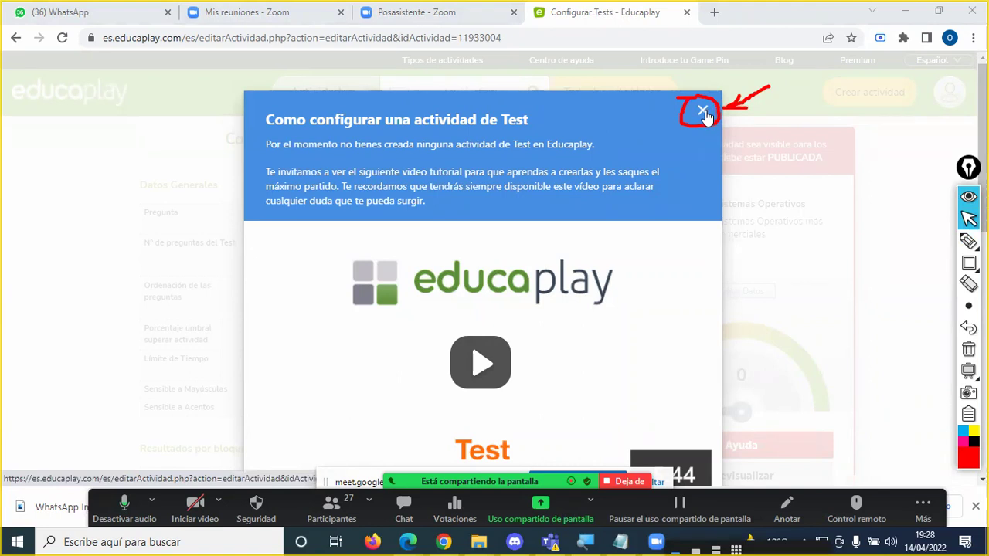
pyautogui.click(705, 114)
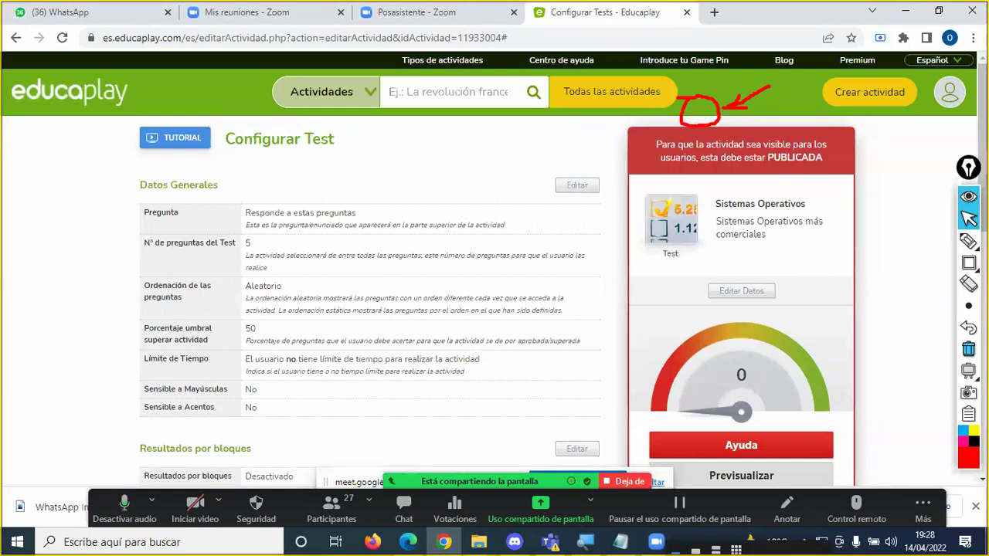
pyautogui.click(968, 348)
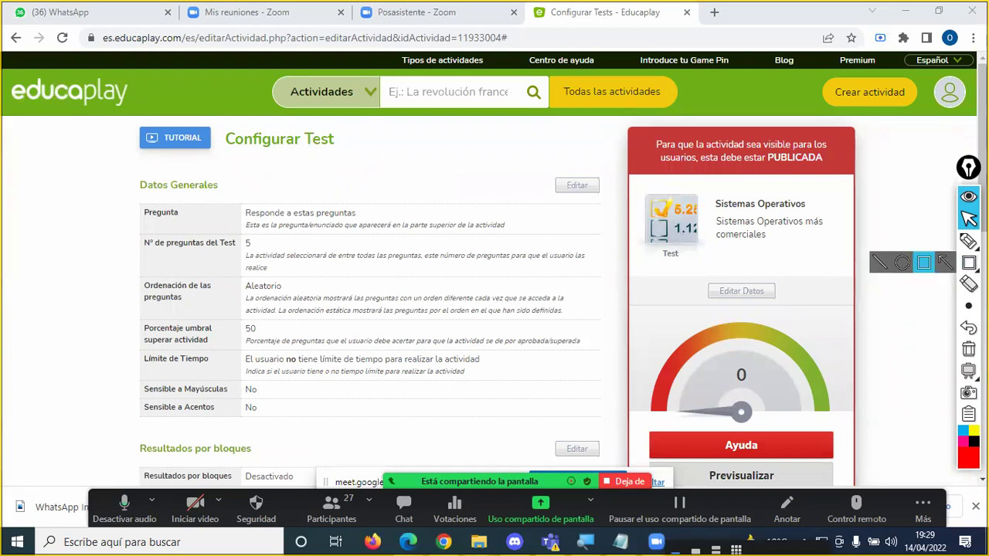
pyautogui.click(968, 241)
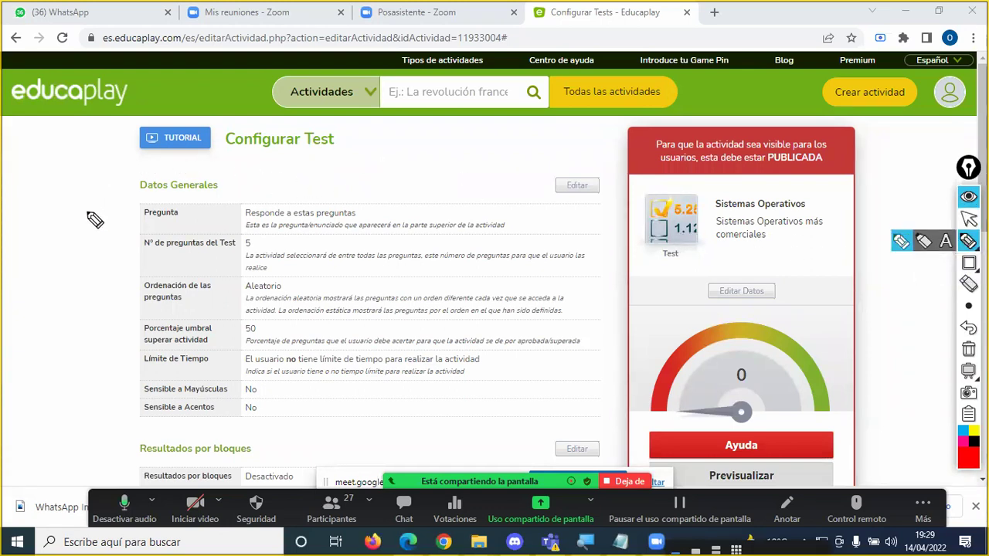
pyautogui.moveTo(89, 226)
pyautogui.mouseDown()
pyautogui.moveTo(170, 184)
pyautogui.moveTo(199, 155)
pyautogui.mouseUp()
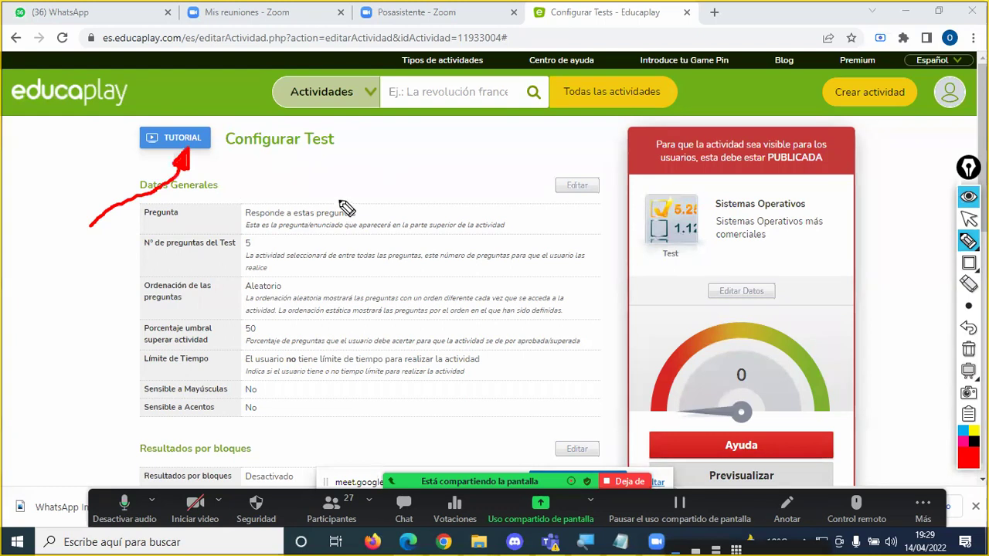
pyautogui.click(968, 371)
pyautogui.click(968, 349)
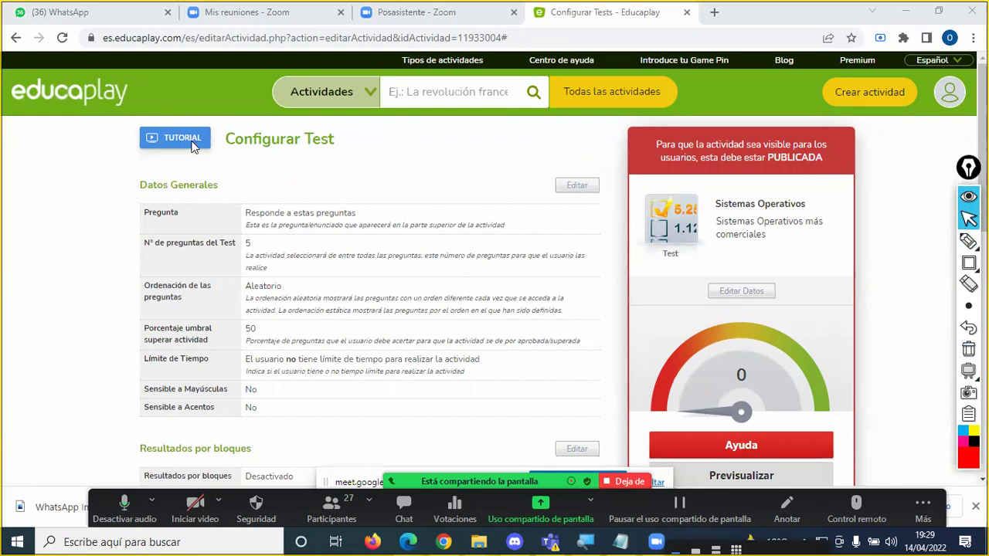
pyautogui.click(195, 143)
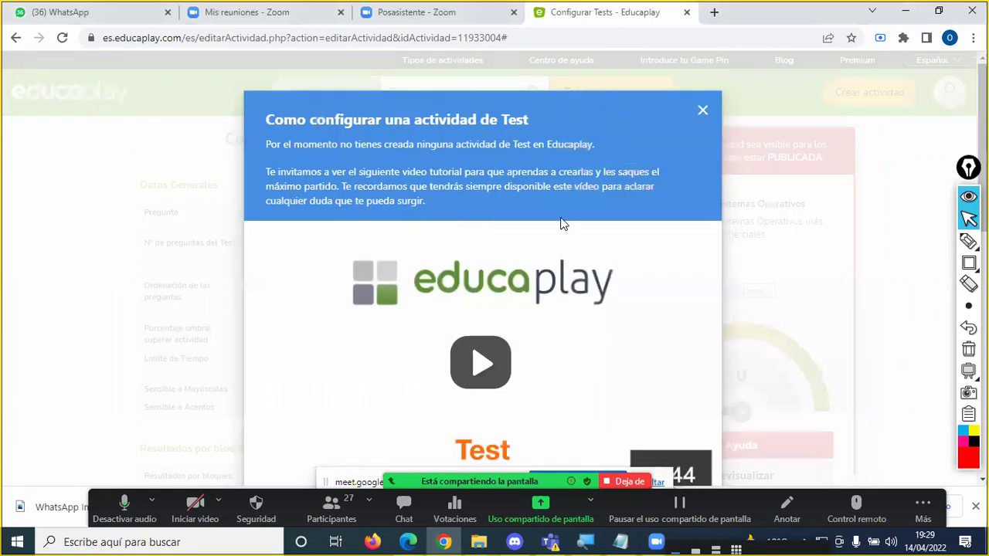
pyautogui.click(702, 112)
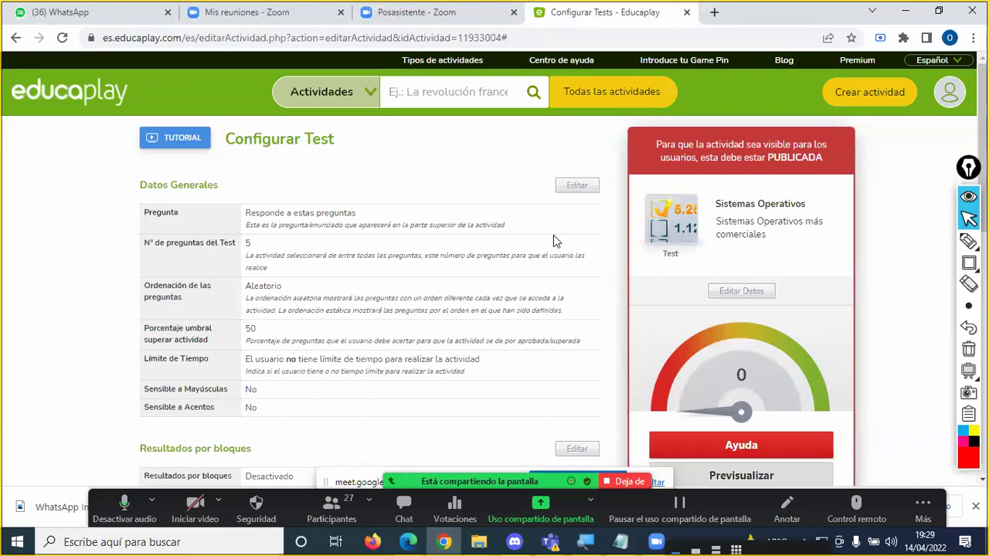
pyautogui.click(923, 263)
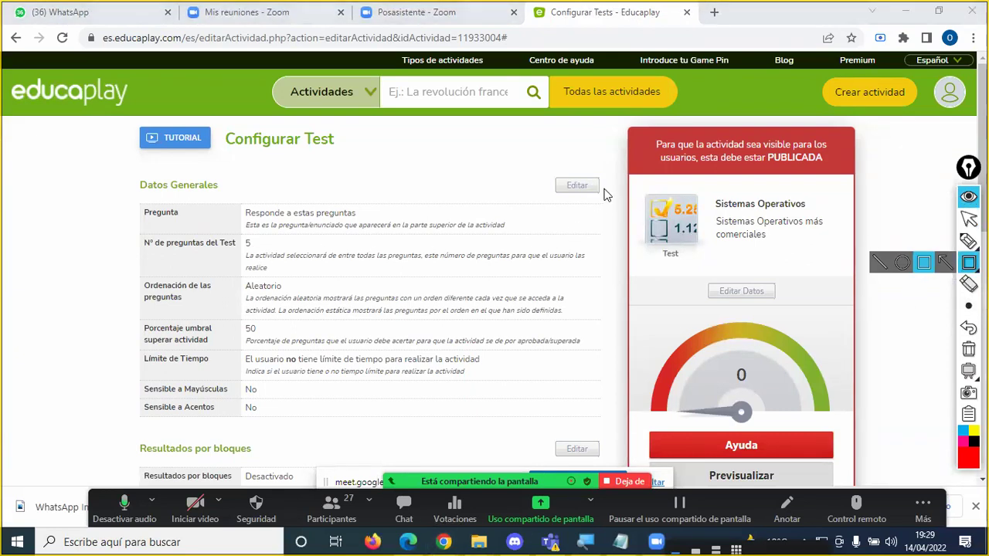
pyautogui.moveTo(551, 173); pyautogui.dragTo(602, 198)
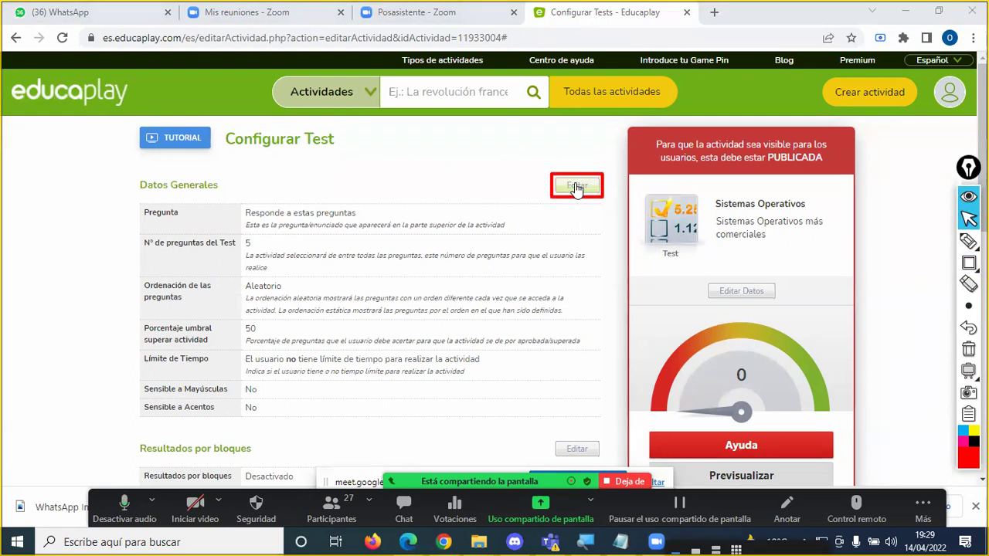
pyautogui.click(576, 186)
pyautogui.click(366, 238)
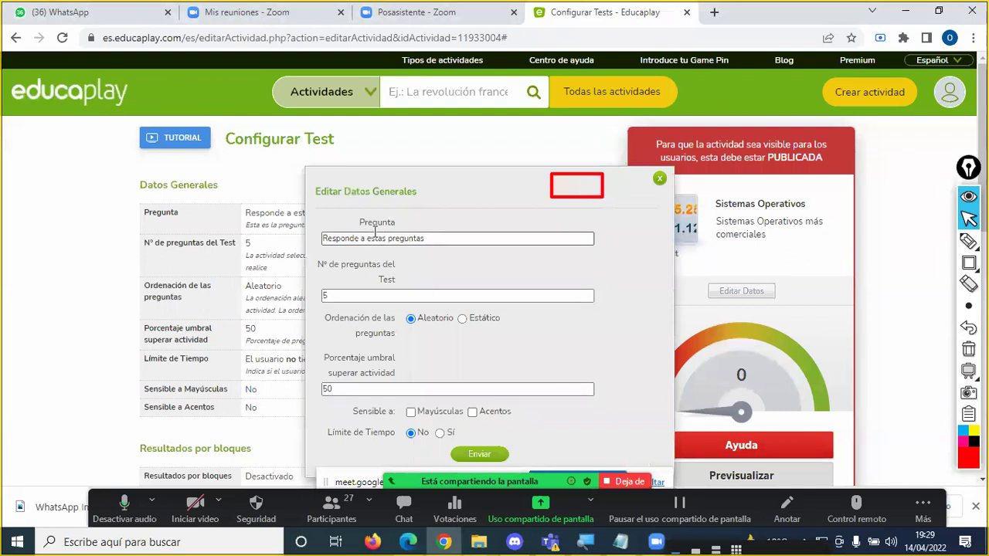
pyautogui.moveTo(448, 237); pyautogui.dragTo(322, 237)
pyautogui.moveTo(455, 237); pyautogui.dragTo(342, 235)
pyautogui.click(431, 237)
pyautogui.moveTo(425, 237); pyautogui.dragTo(345, 237)
pyautogui.click(446, 239)
pyautogui.click(439, 237)
pyautogui.moveTo(440, 237); pyautogui.dragTo(310, 241)
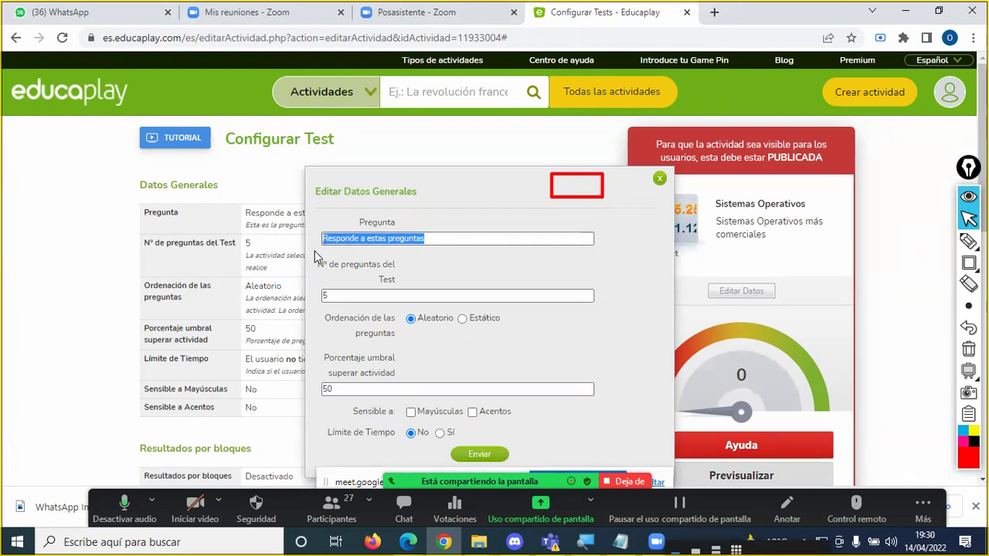
pyautogui.click(328, 296)
pyautogui.press('BackSpace')
pyautogui.write('5')
pyautogui.moveTo(367, 291); pyautogui.dragTo(312, 285)
pyautogui.click(340, 296)
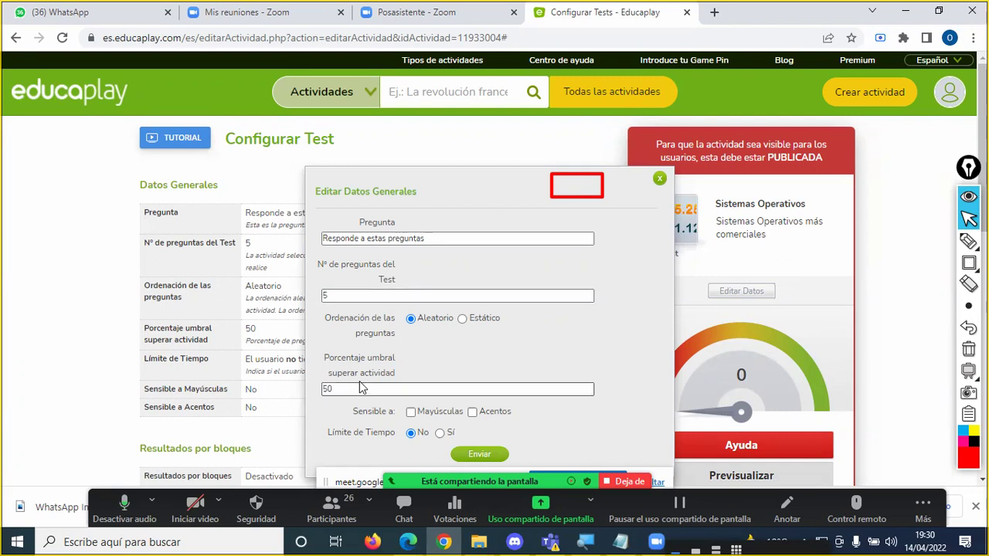
pyautogui.click(348, 389)
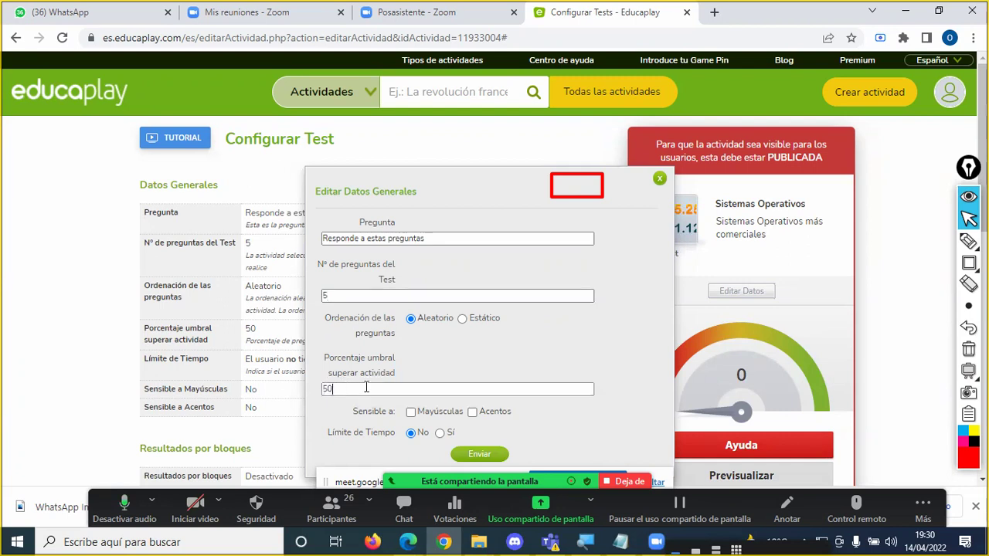
pyautogui.doubleClick(363, 390)
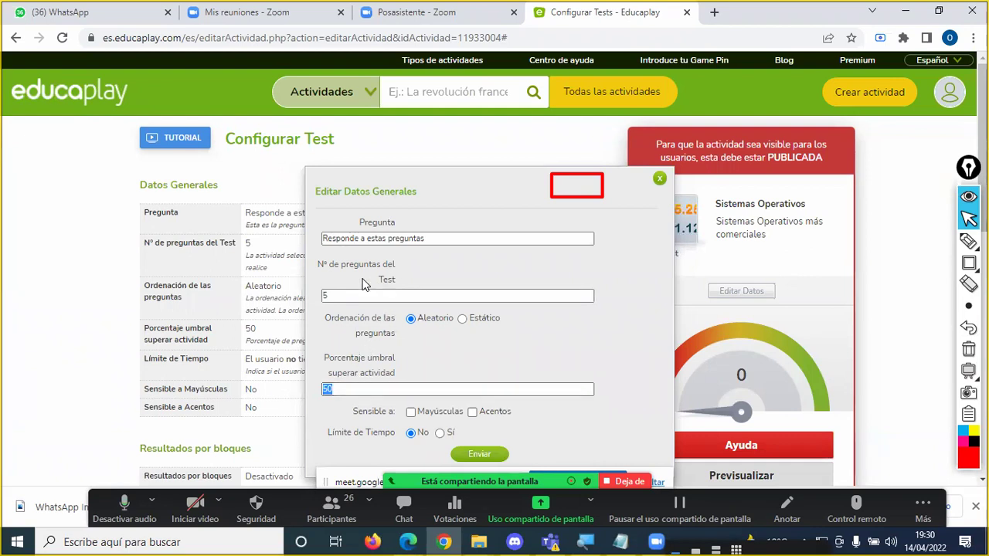
pyautogui.click(346, 296)
pyautogui.doubleClick(325, 296)
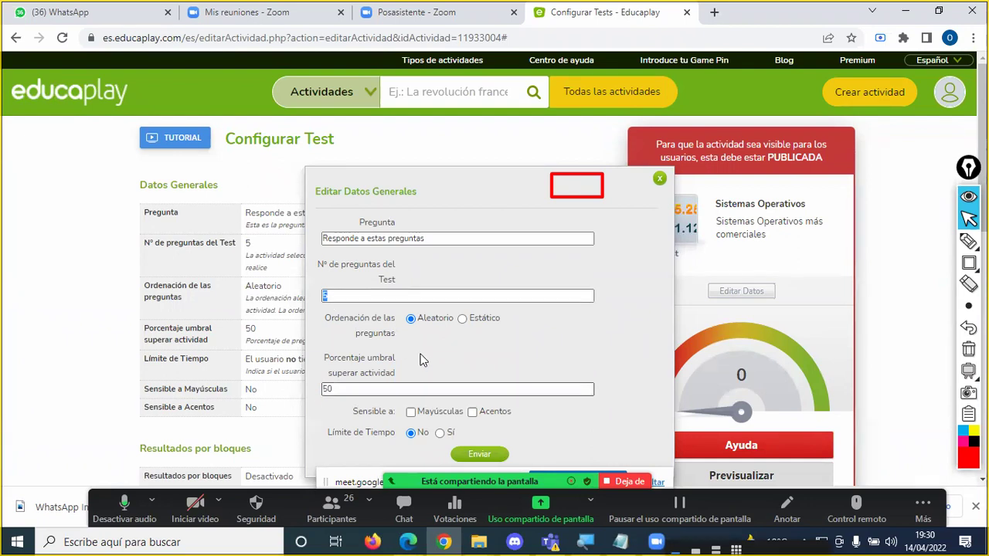
pyautogui.click(345, 388)
pyautogui.doubleClick(344, 388)
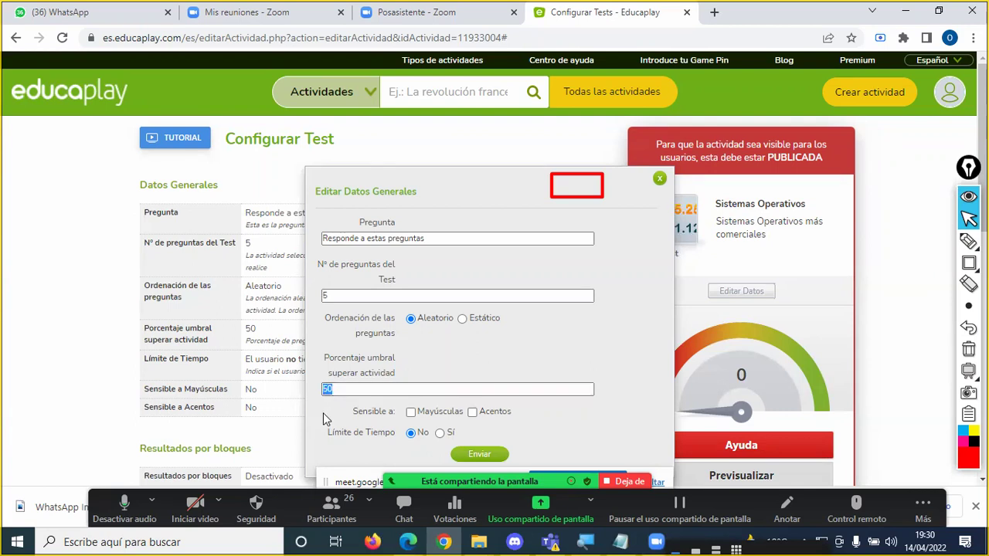
pyautogui.click(323, 415)
pyautogui.scroll(-2, 395, 411)
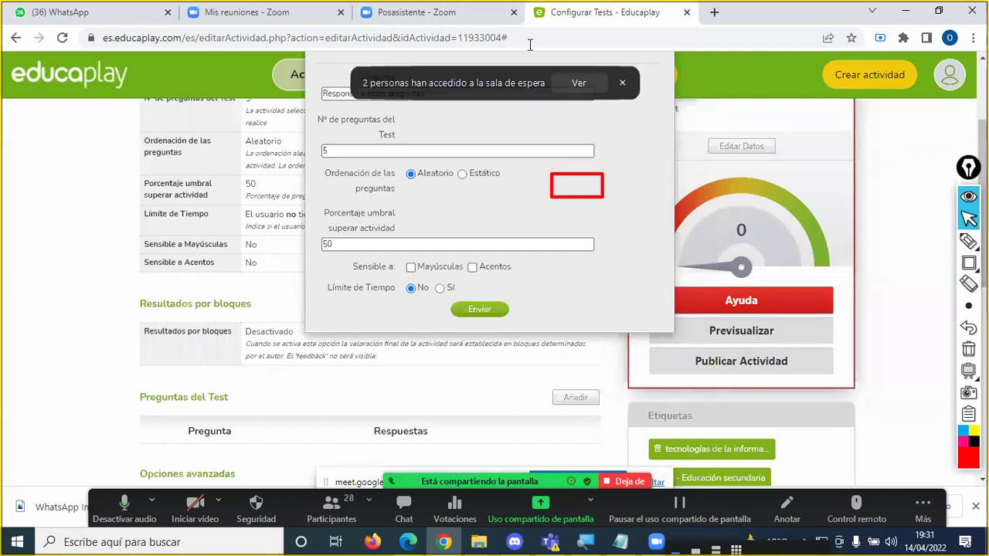
pyautogui.click(579, 82)
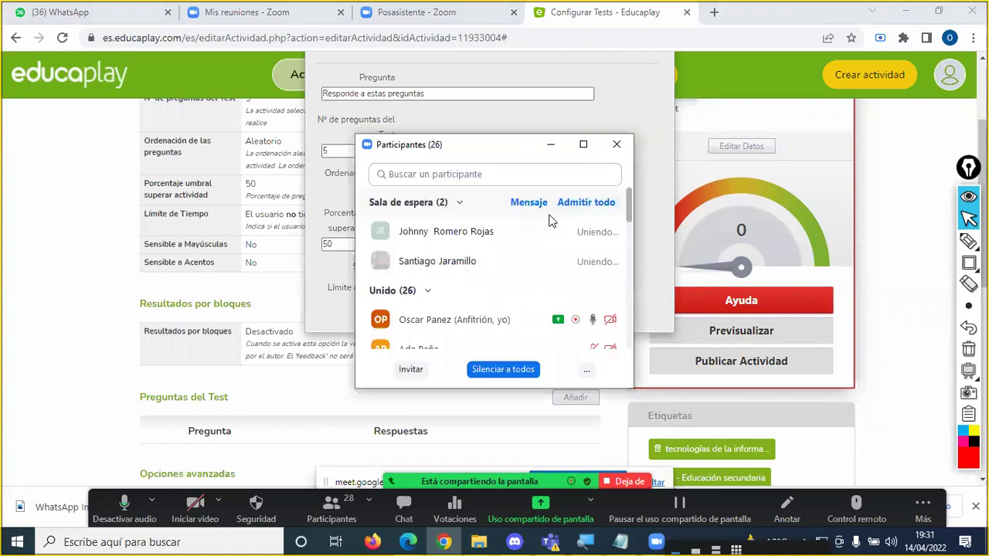
pyautogui.click(623, 144)
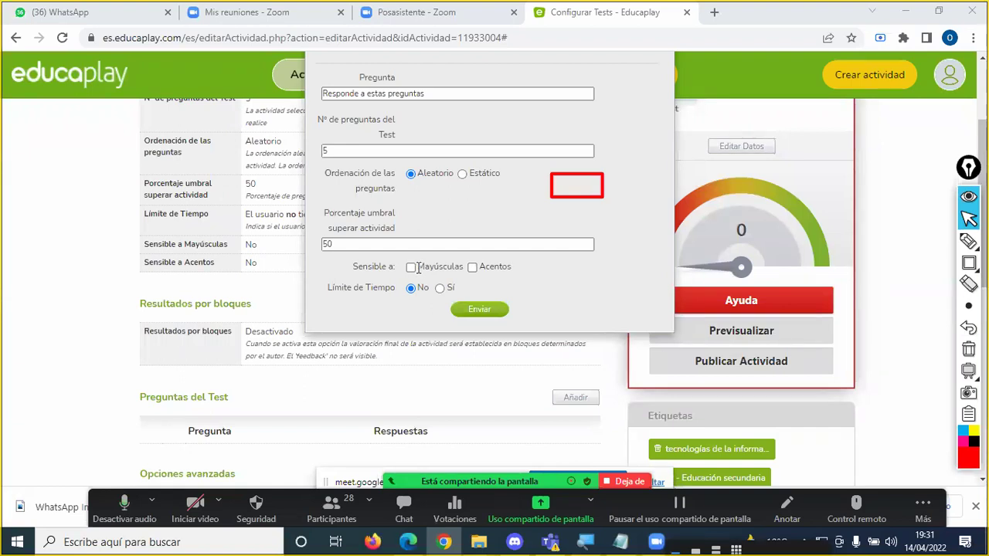
pyautogui.click(411, 268)
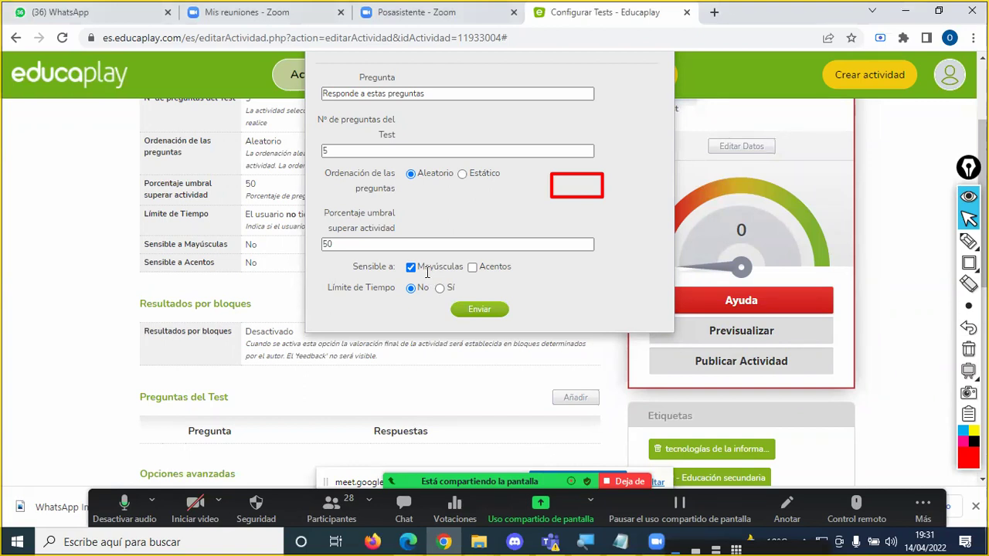
pyautogui.doubleClick(432, 269)
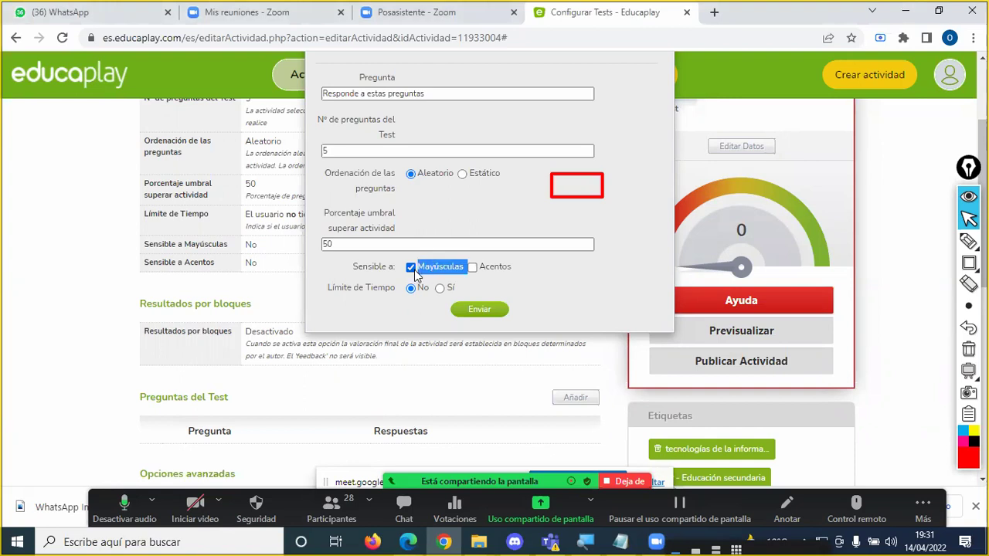
pyautogui.click(429, 269)
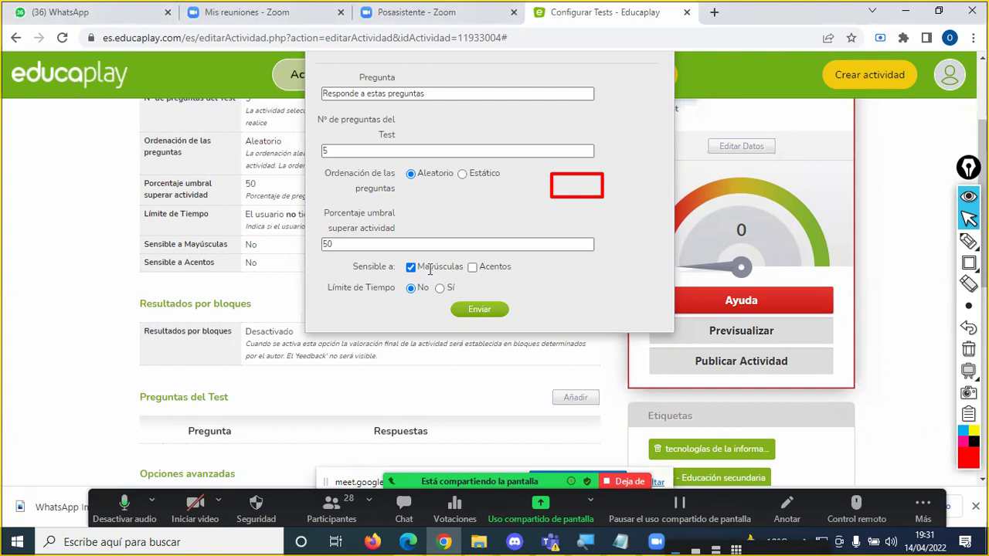
pyautogui.click(410, 268)
pyautogui.click(473, 267)
pyautogui.click(474, 266)
pyautogui.click(472, 267)
pyautogui.click(440, 289)
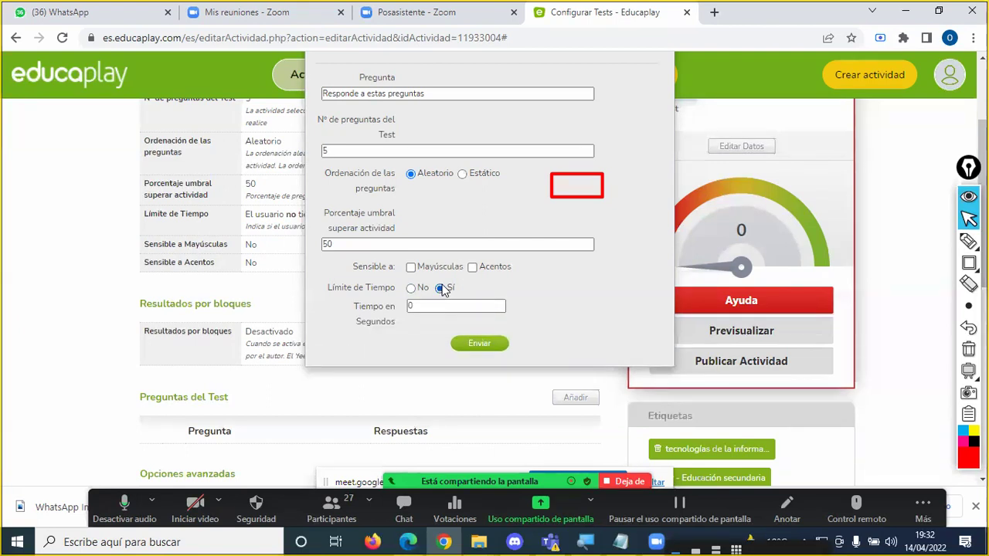
pyautogui.moveTo(434, 305); pyautogui.dragTo(390, 311)
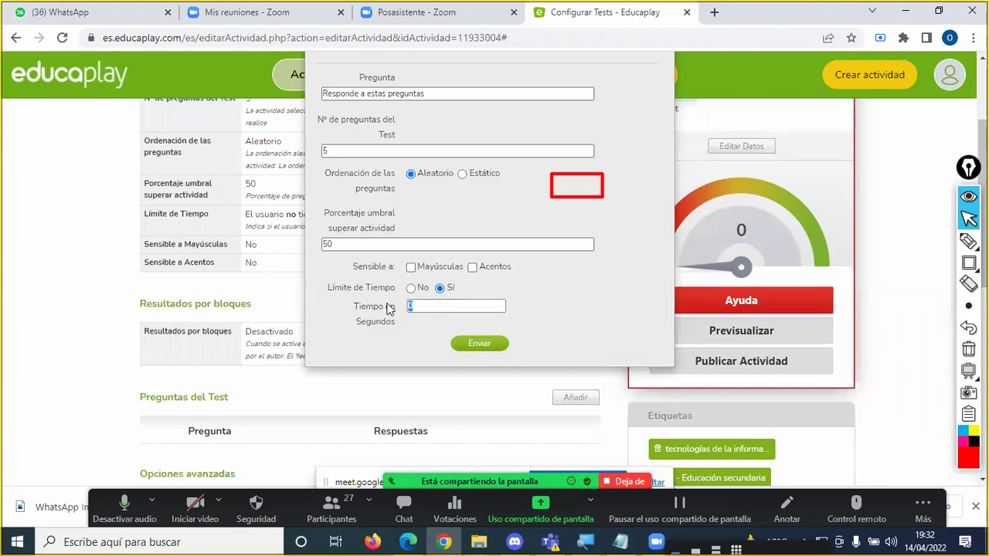
pyautogui.write('180')
pyautogui.click(411, 288)
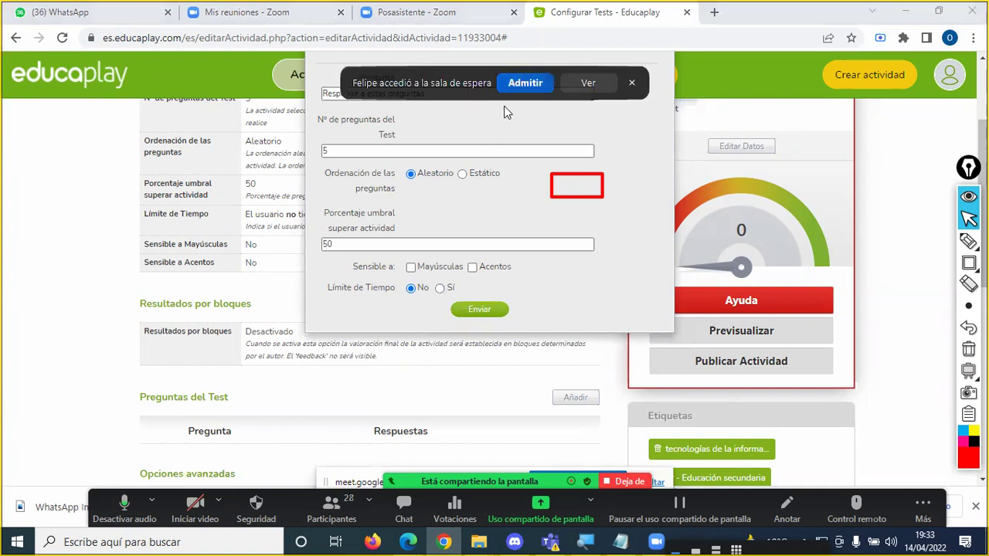
pyautogui.click(521, 82)
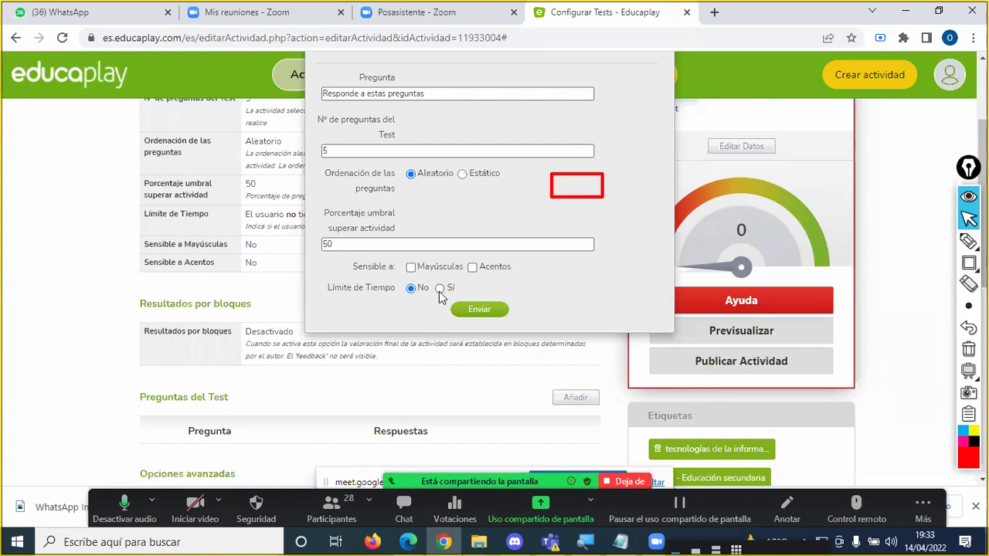
pyautogui.click(440, 288)
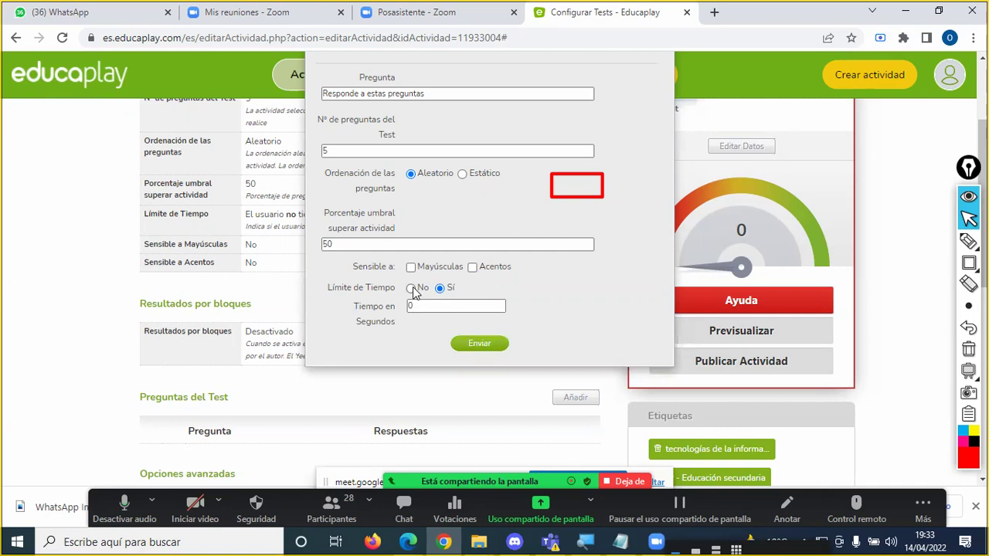
pyautogui.click(417, 287)
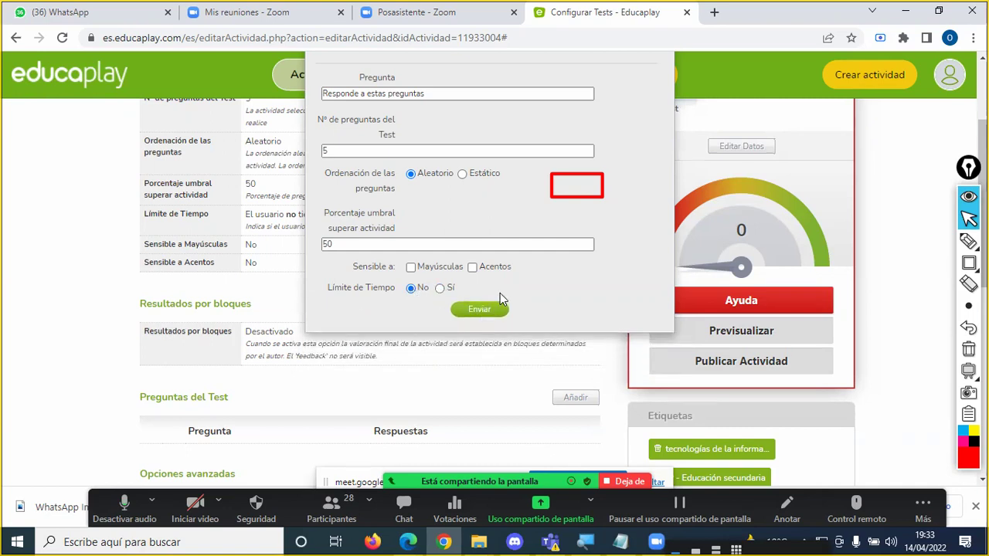
pyautogui.scroll(2, 500, 293)
pyautogui.scroll(-1, 499, 294)
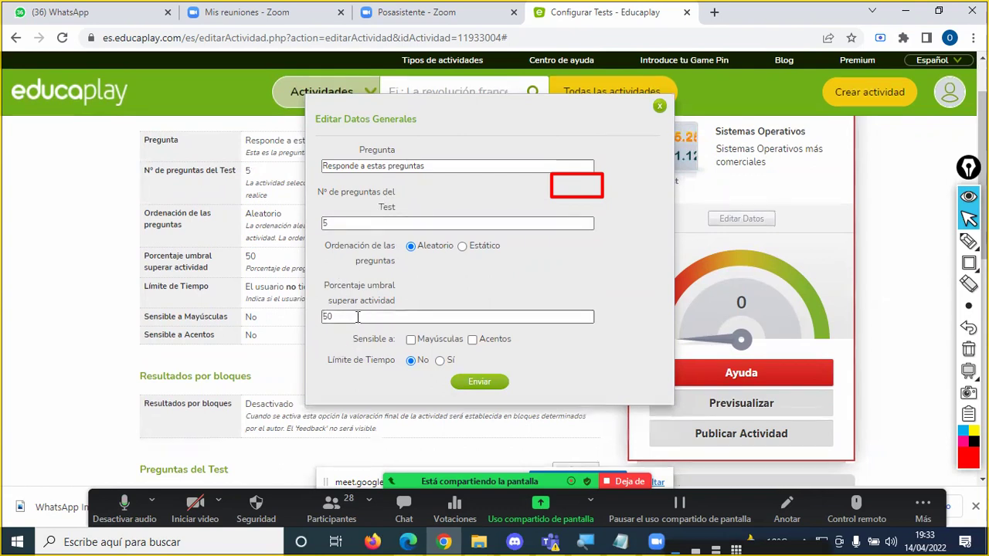
# Step: Change Porcentaje umbral to 60, revert it to 50, and submit the general settings
pyautogui.moveTo(359, 317); pyautogui.dragTo(319, 320)
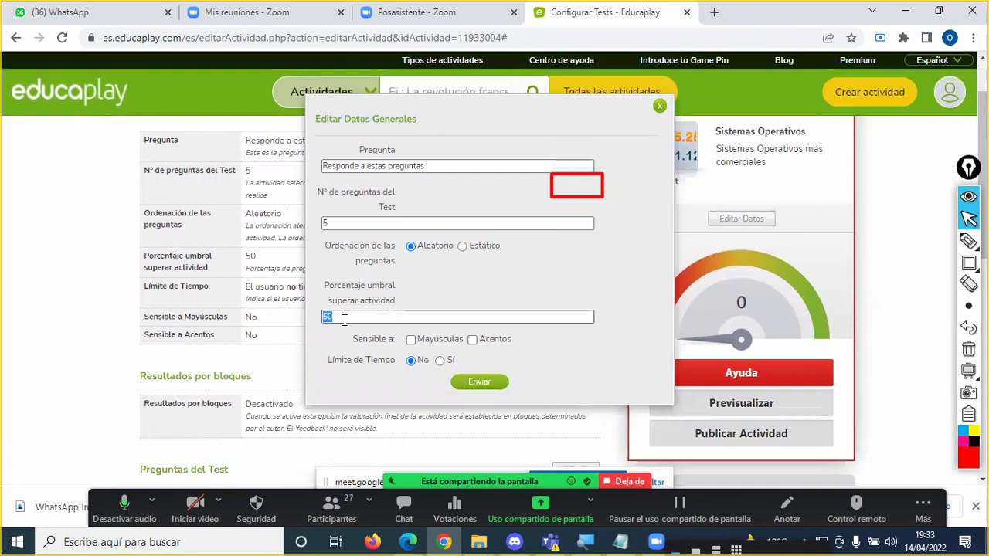
pyautogui.write('60')
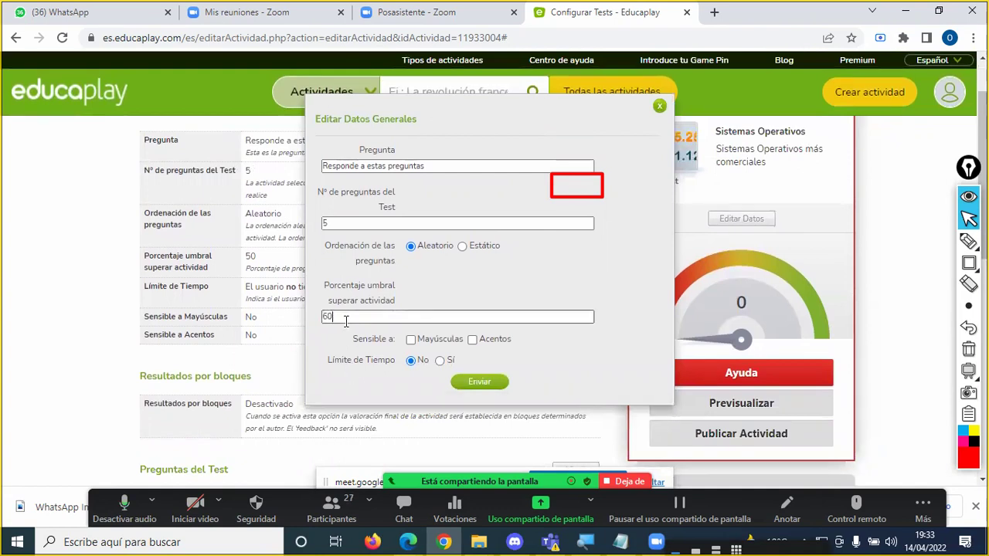
pyautogui.moveTo(345, 321); pyautogui.dragTo(302, 324)
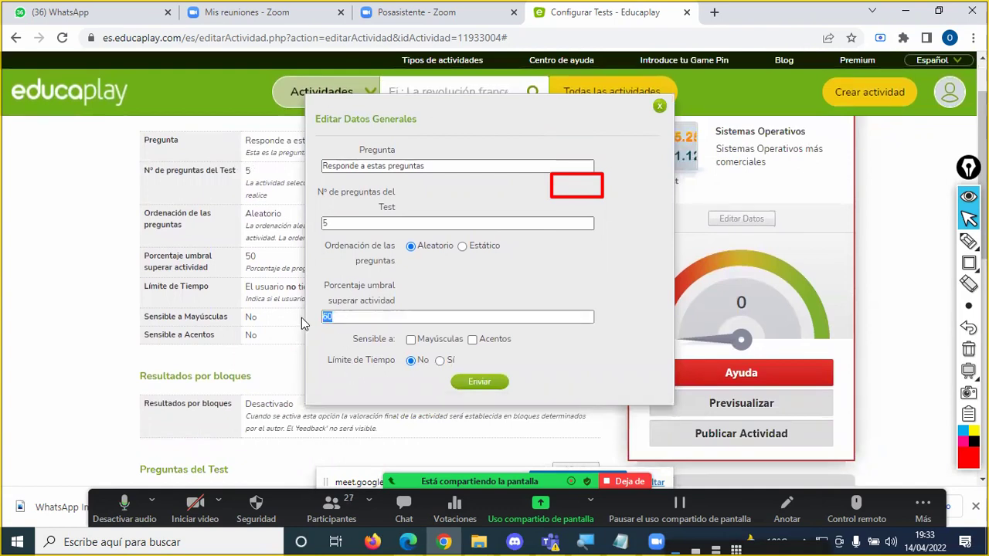
pyautogui.write('50')
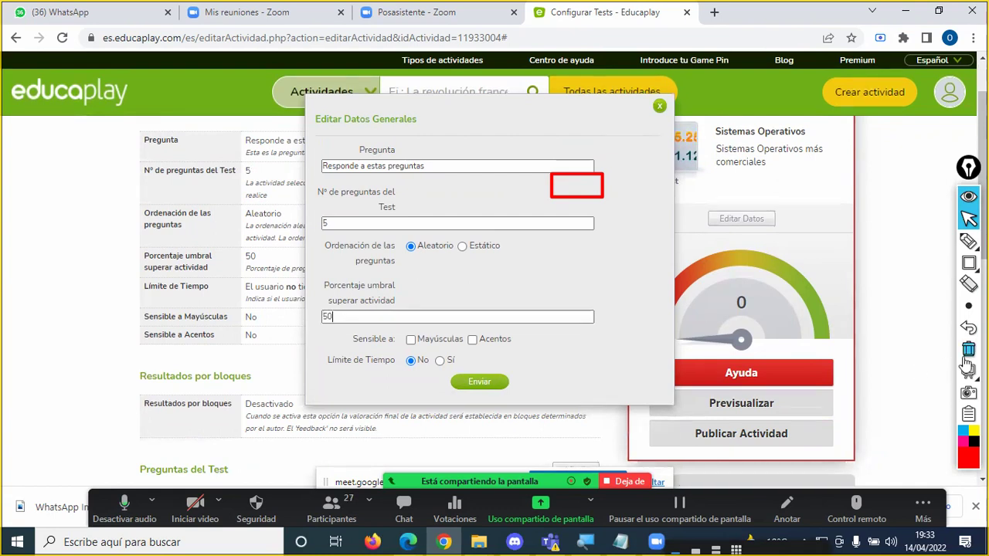
pyautogui.click(492, 385)
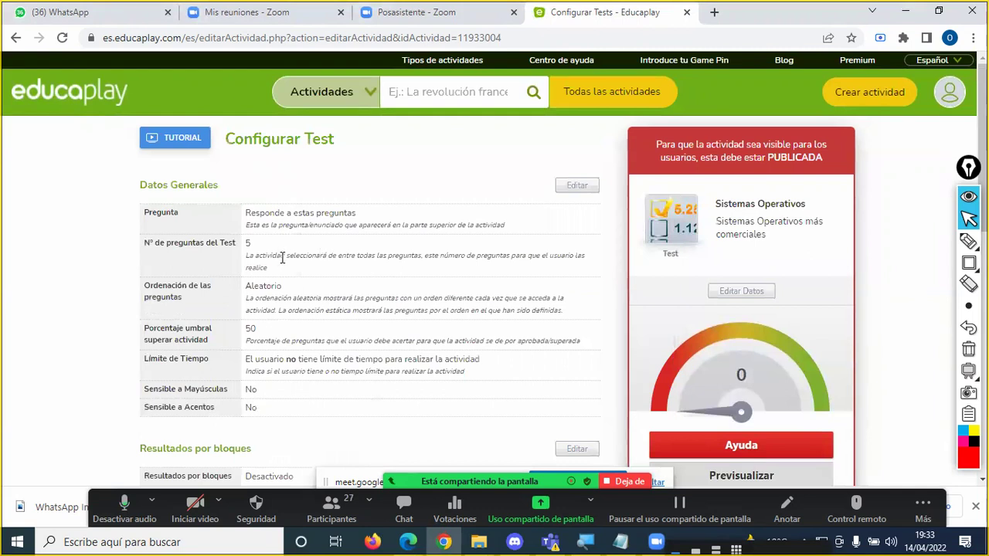
# Step: Scroll down the Configurar Test page and highlight the Opciones avanzadas heading
pyautogui.scroll(-2, 283, 258)
pyautogui.scroll(-2, 282, 262)
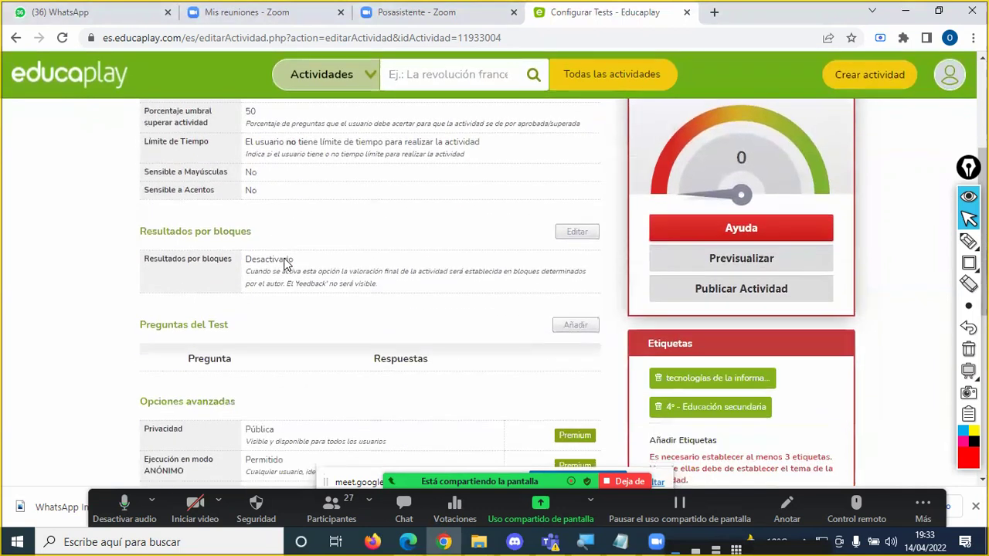
pyautogui.scroll(-1, 284, 263)
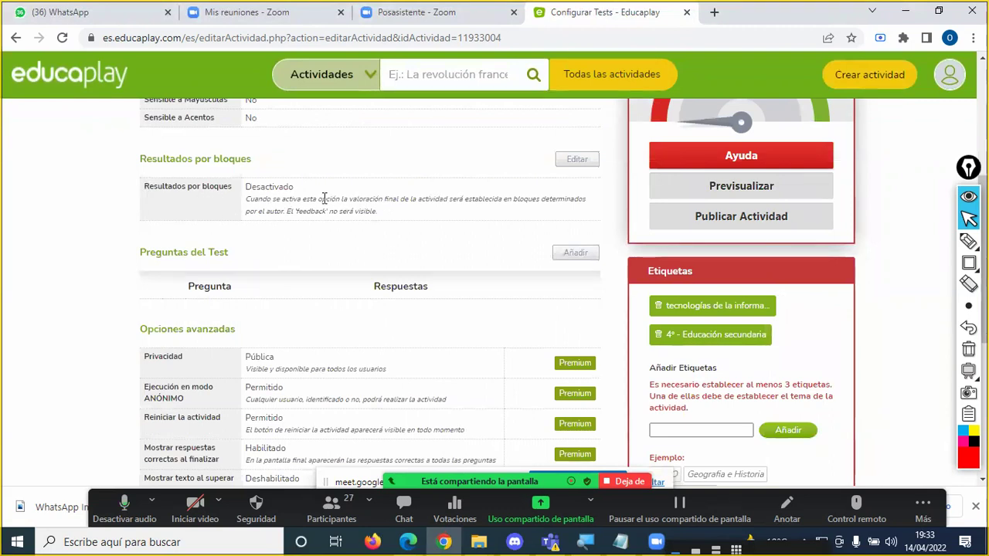
pyautogui.scroll(-1, 358, 210)
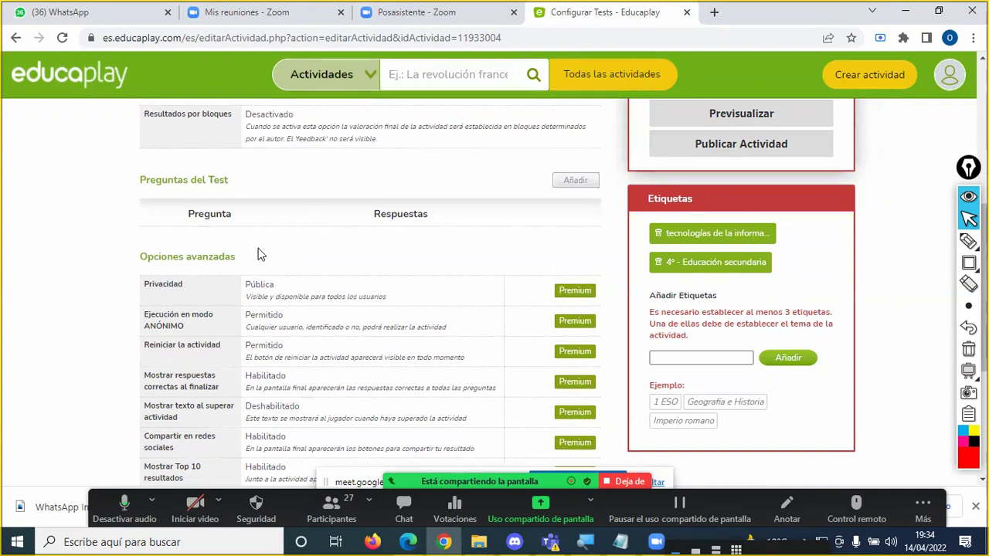
pyautogui.moveTo(149, 258)
pyautogui.mouseDown()
pyautogui.moveTo(240, 464)
pyautogui.moveTo(230, 266)
pyautogui.moveTo(136, 258)
pyautogui.moveTo(148, 258)
pyautogui.mouseUp()
pyautogui.click(237, 261)
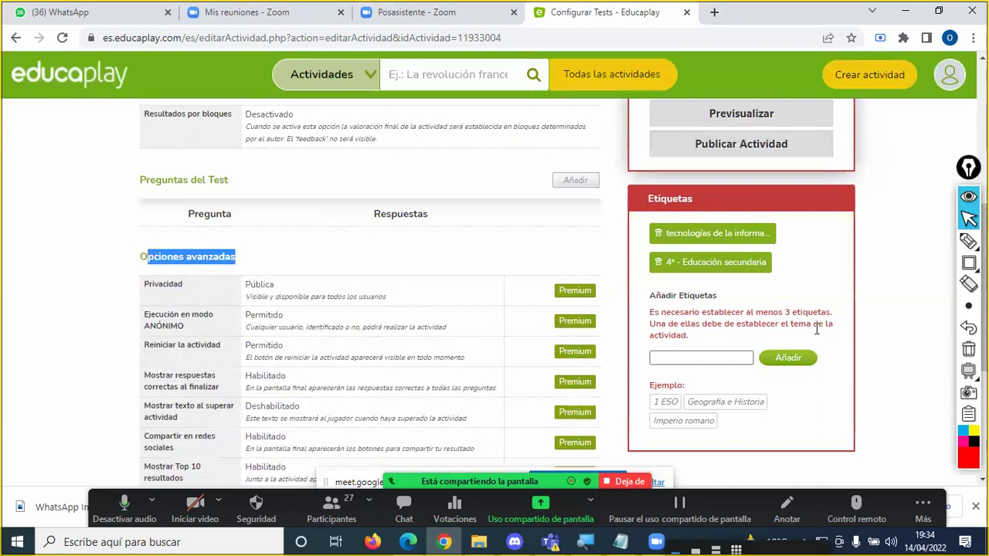
# Step: Mark the Premium column in red, erase it, then box the Preguntas del Test section
pyautogui.click(969, 241)
pyautogui.moveTo(589, 240)
pyautogui.mouseDown()
pyautogui.moveTo(570, 277)
pyautogui.moveTo(562, 265)
pyautogui.moveTo(499, 437)
pyautogui.mouseUp()
pyautogui.moveTo(576, 272)
pyautogui.mouseDown()
pyautogui.moveTo(601, 285)
pyautogui.moveTo(623, 380)
pyautogui.moveTo(610, 419)
pyautogui.mouseUp()
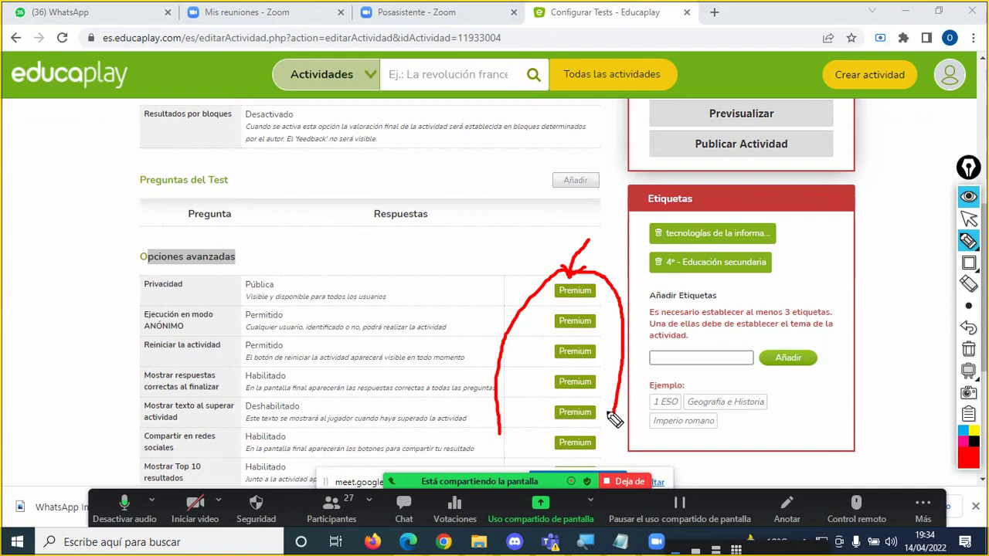
pyautogui.click(967, 349)
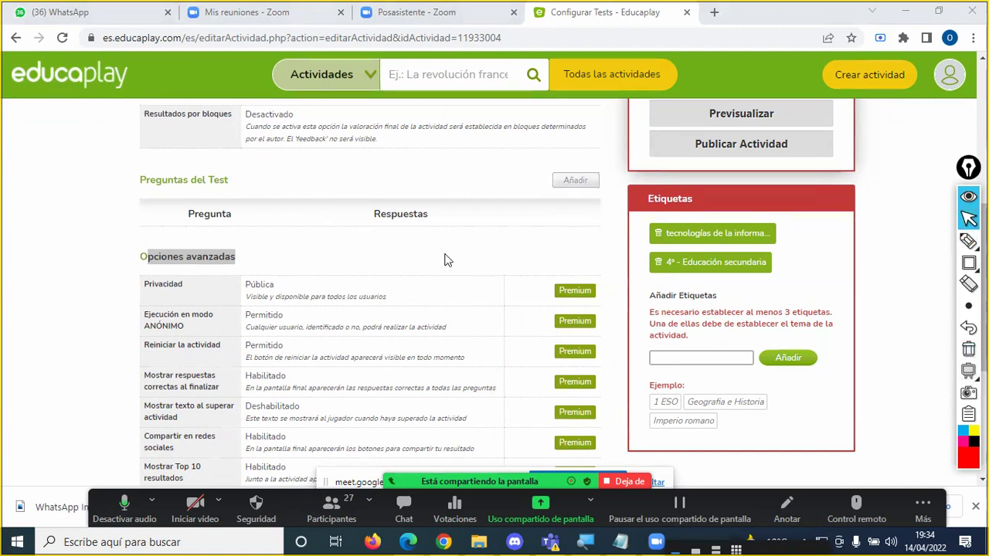
pyautogui.click(968, 263)
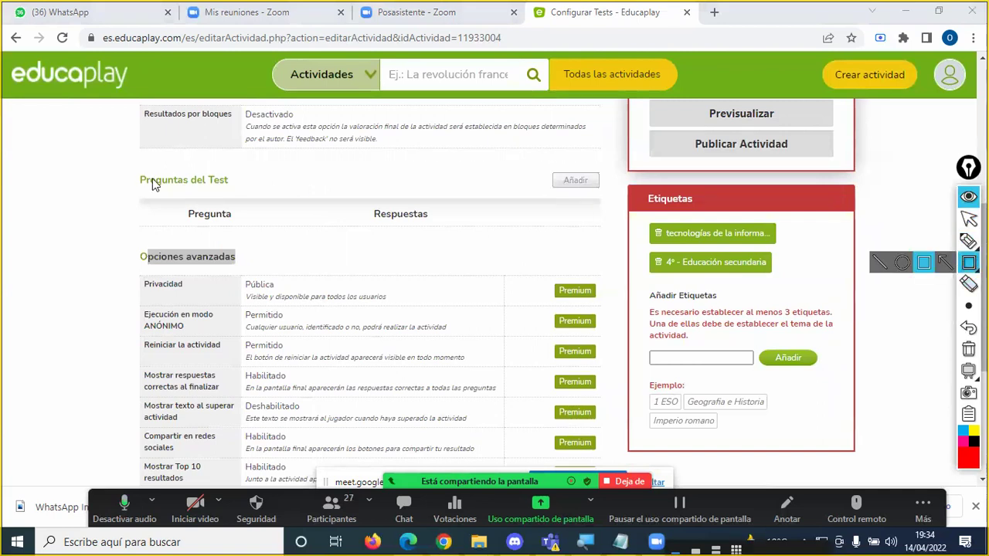
pyautogui.moveTo(132, 164)
pyautogui.mouseDown()
pyautogui.moveTo(139, 205)
pyautogui.moveTo(424, 267)
pyautogui.moveTo(596, 263)
pyautogui.moveTo(608, 240)
pyautogui.mouseUp()
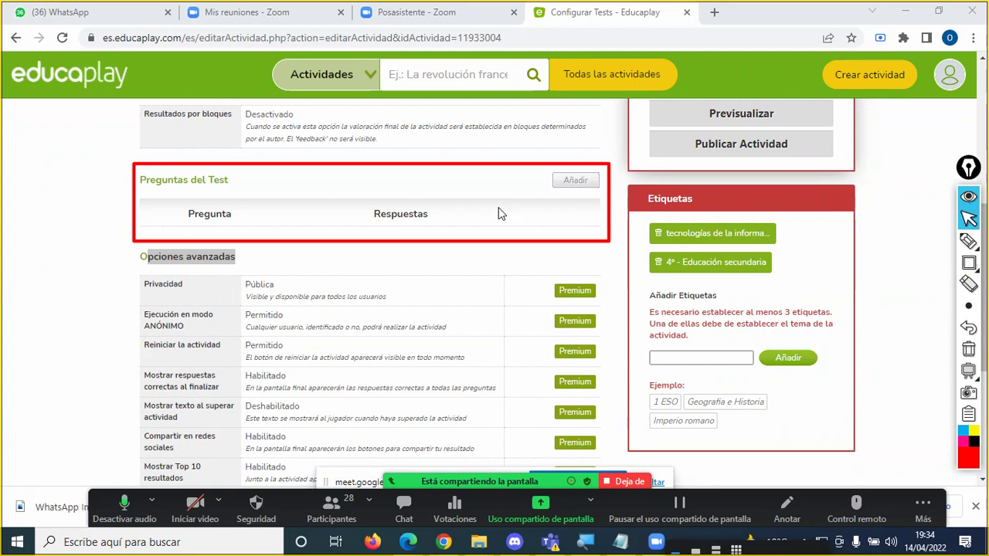
pyautogui.click(574, 184)
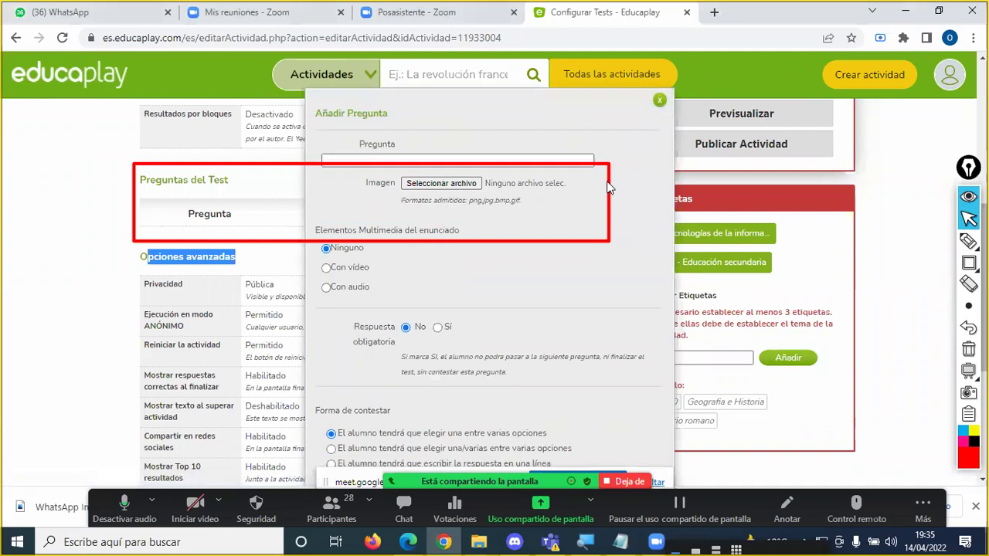
pyautogui.click(968, 349)
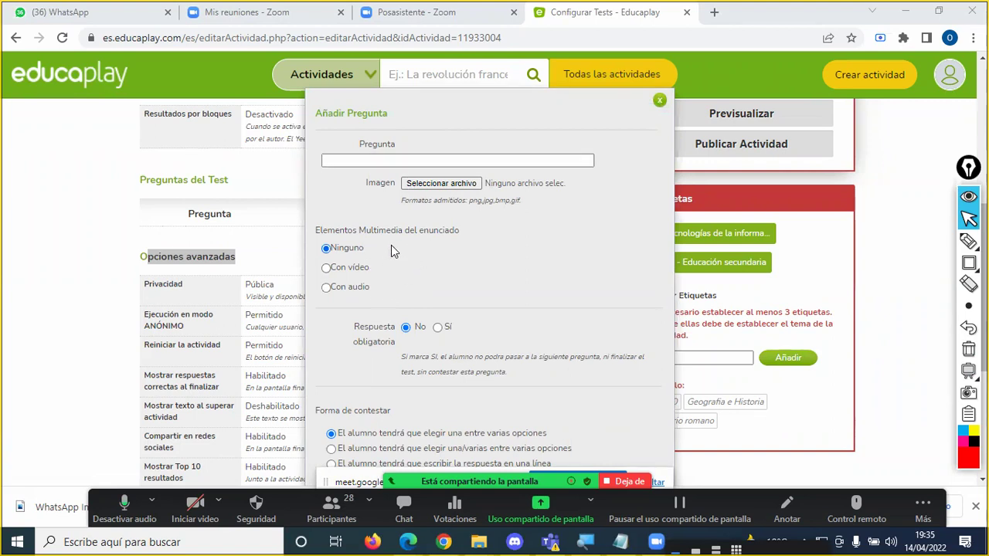
pyautogui.click(372, 159)
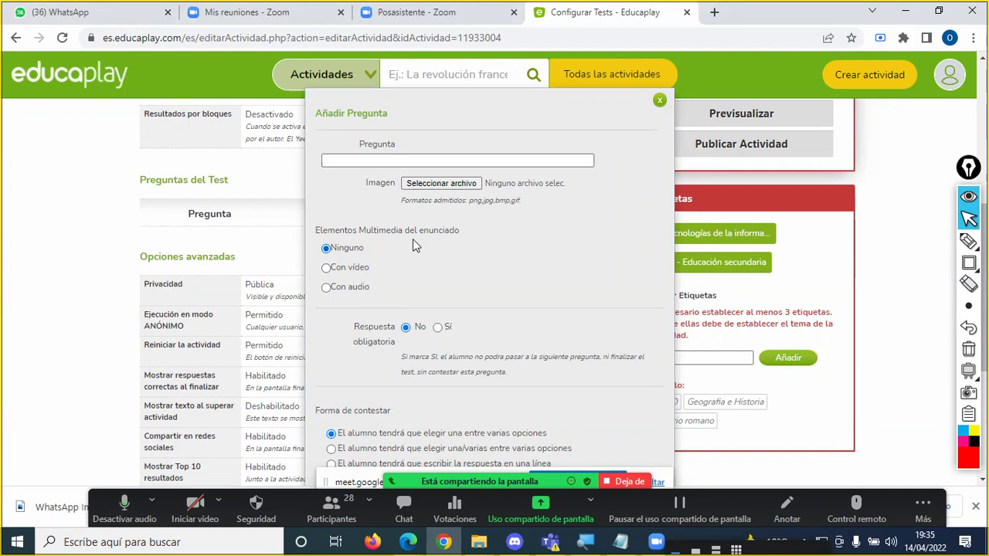
pyautogui.scroll(-2, 447, 265)
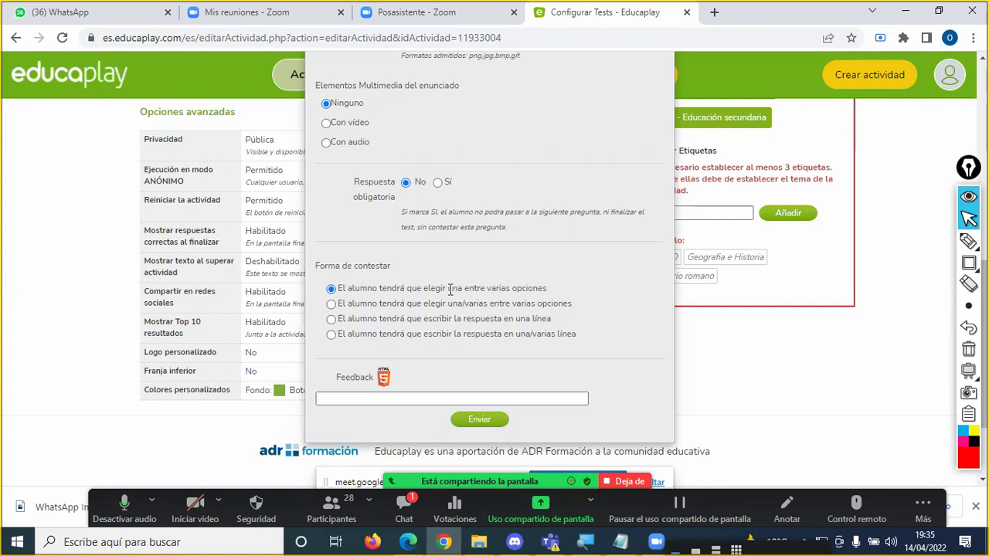
pyautogui.moveTo(448, 289); pyautogui.dragTo(495, 306)
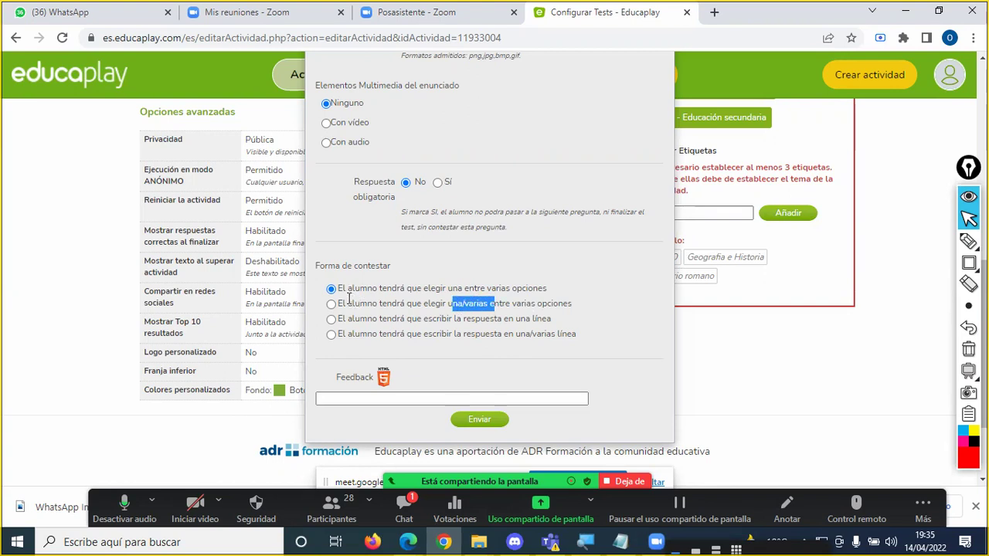
pyautogui.moveTo(346, 319); pyautogui.dragTo(556, 325)
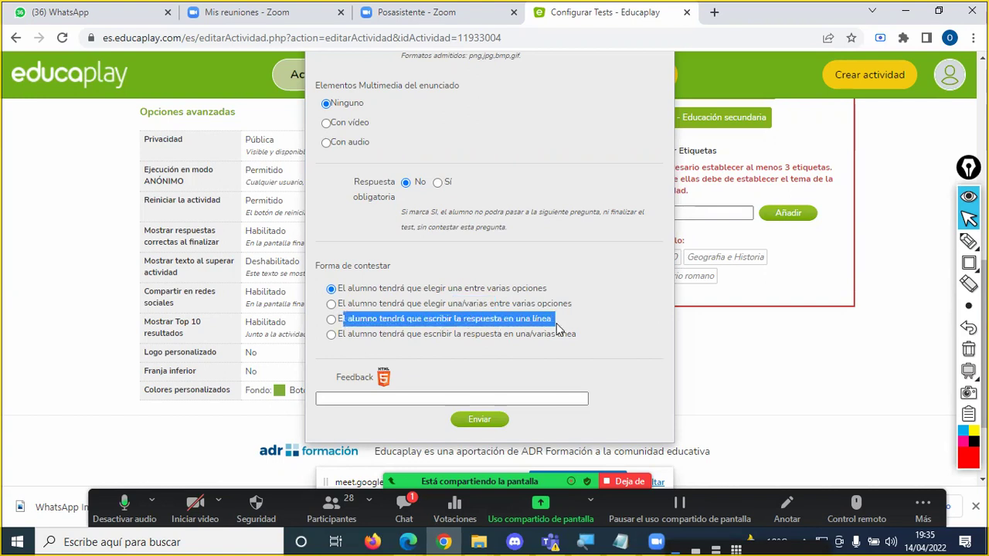
pyautogui.moveTo(337, 334); pyautogui.dragTo(553, 348)
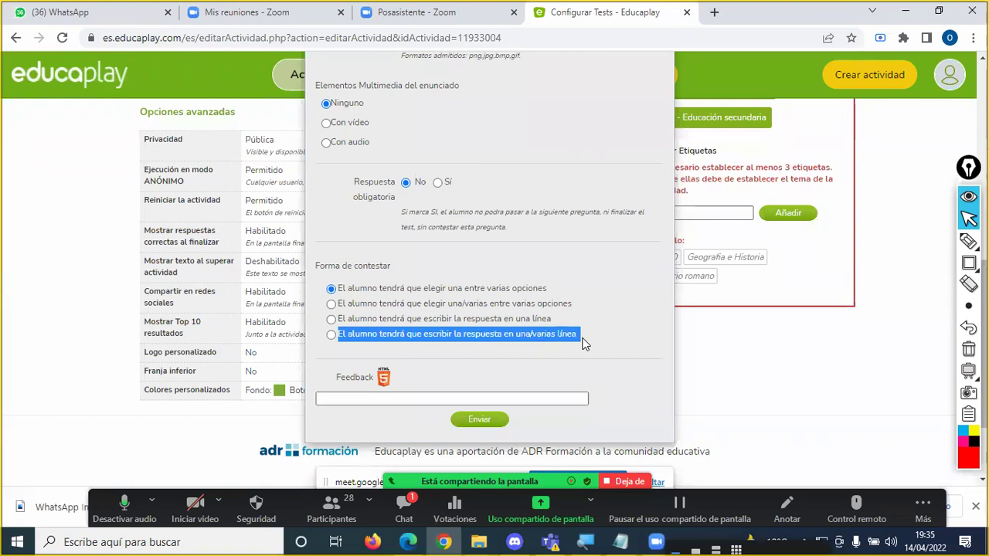
pyautogui.click(382, 395)
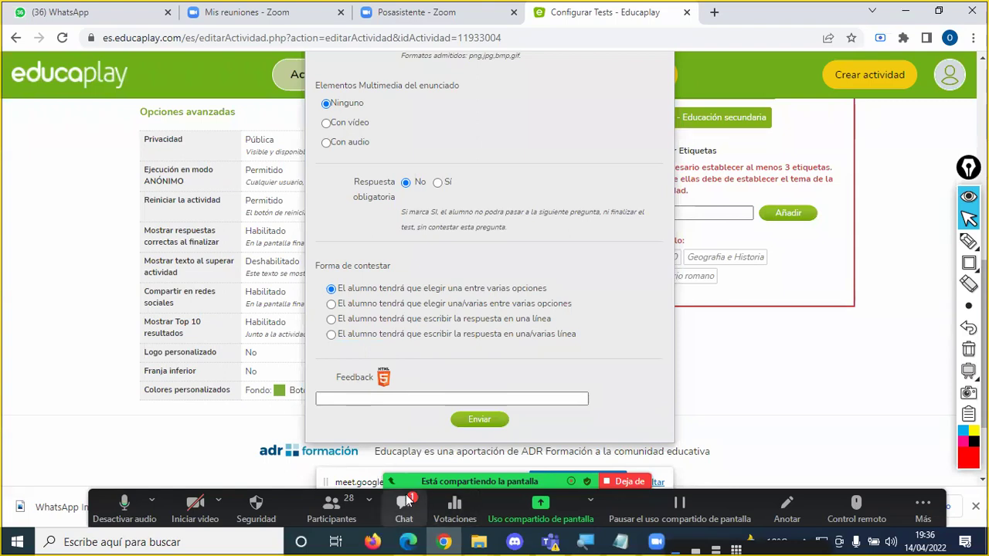
pyautogui.hotkey('alt', 'h')
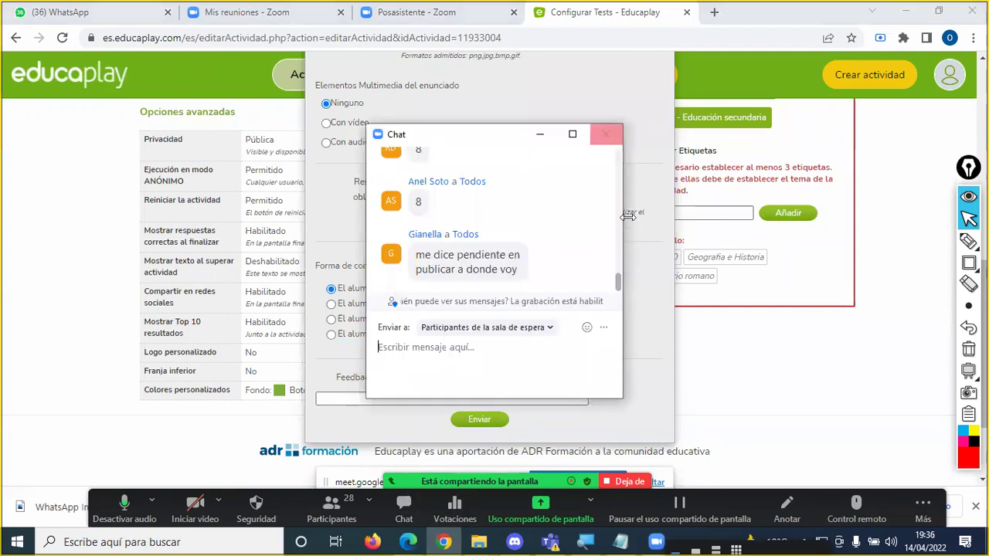
pyautogui.hotkey('alt', 'h')
pyautogui.click(392, 397)
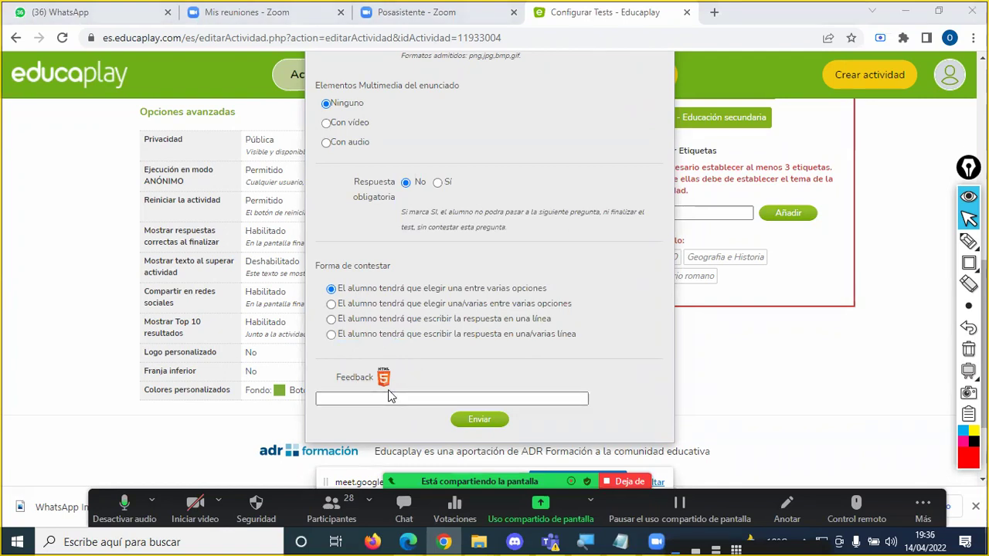
pyautogui.scroll(3, 448, 283)
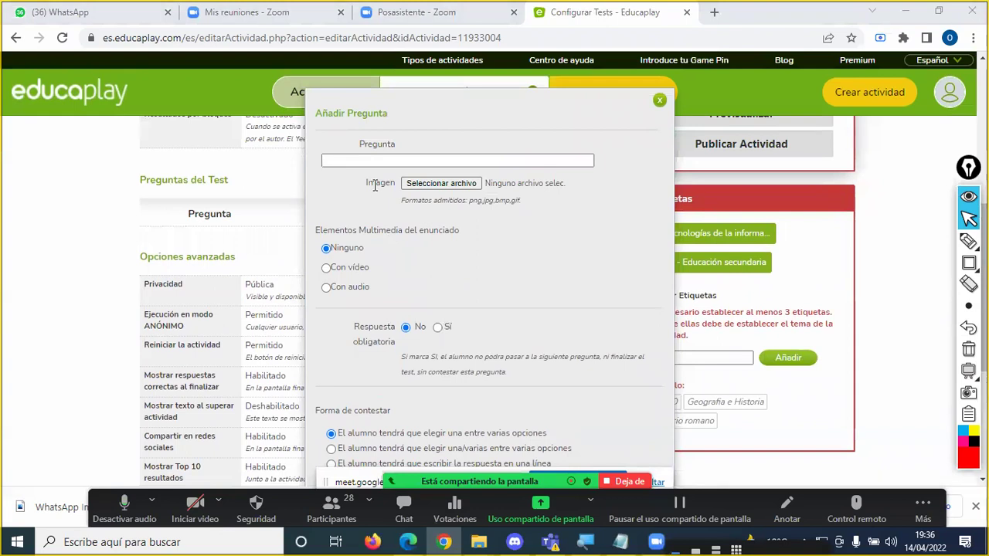
# Step: Type 'Es el Sistema Operativo de Microsoft Windows' as the question, then delete the word Windows
pyautogui.click(370, 167)
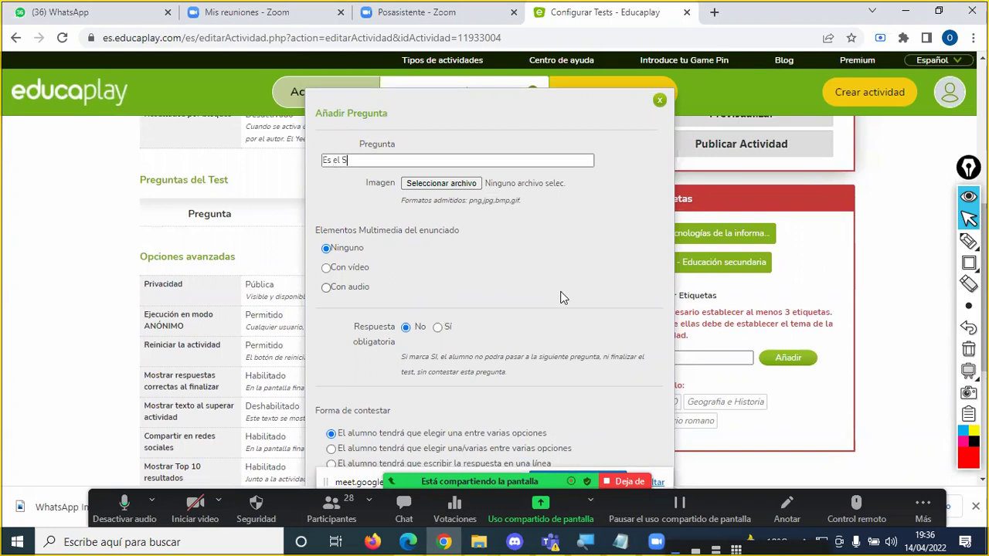
pyautogui.write('ma Operativo de Microsoft Windows')
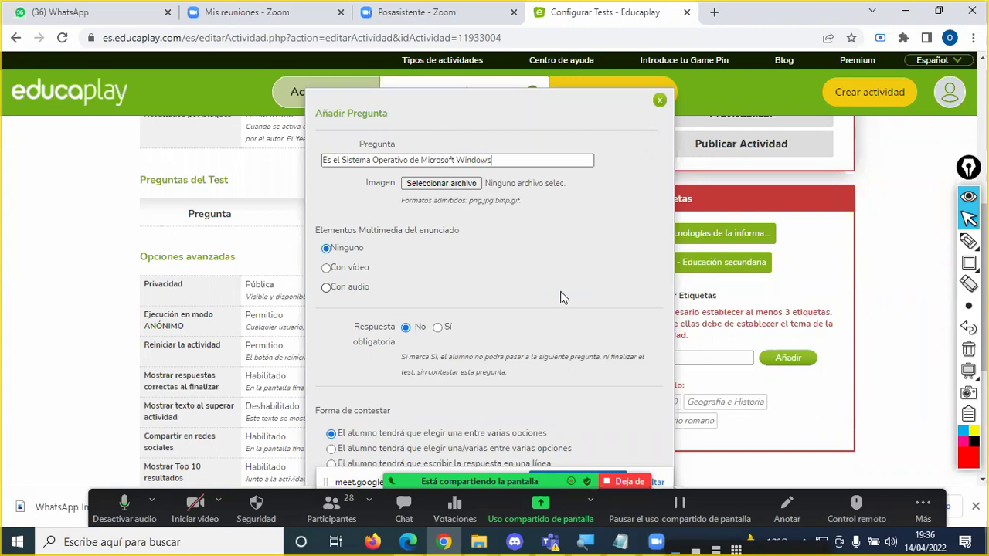
pyautogui.scroll(-2, 543, 259)
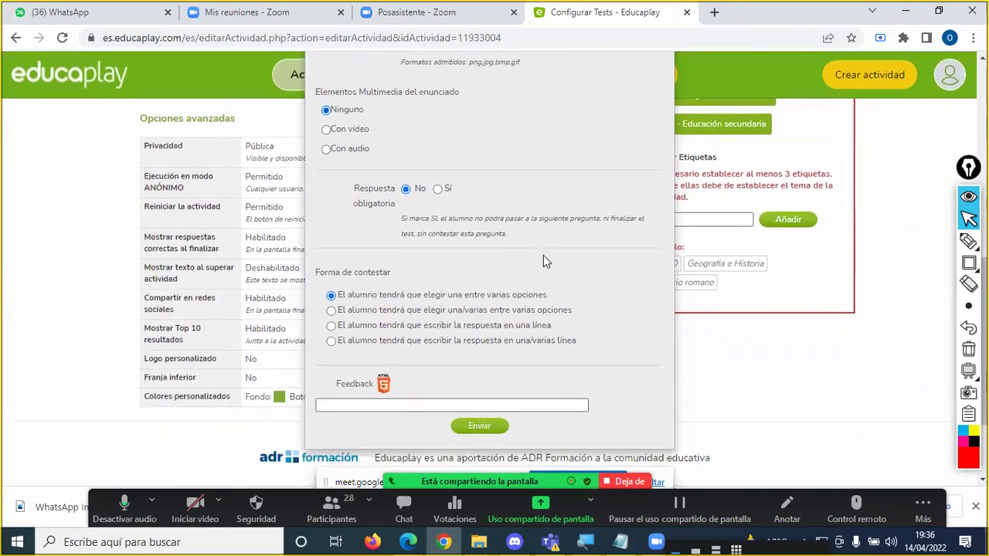
pyautogui.scroll(2, 543, 261)
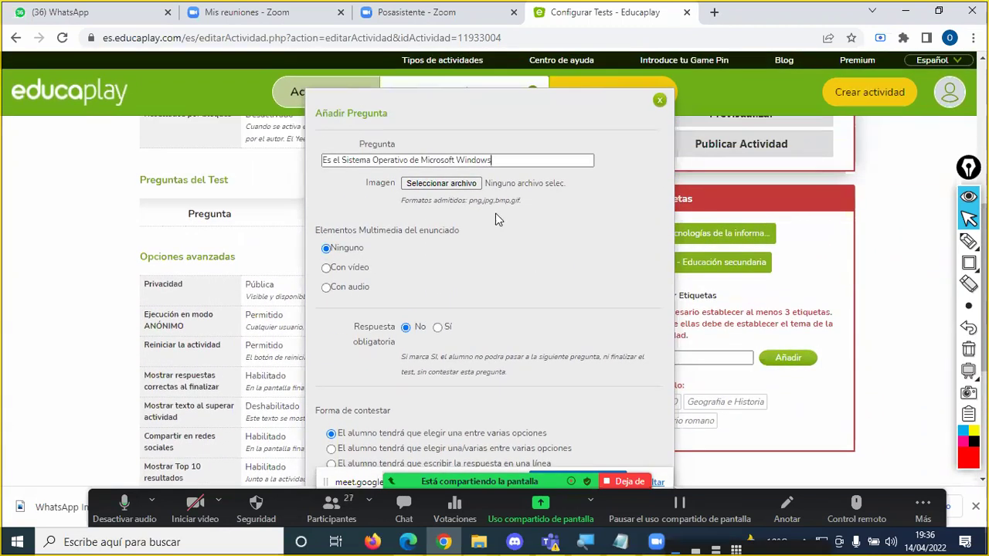
pyautogui.doubleClick(472, 160)
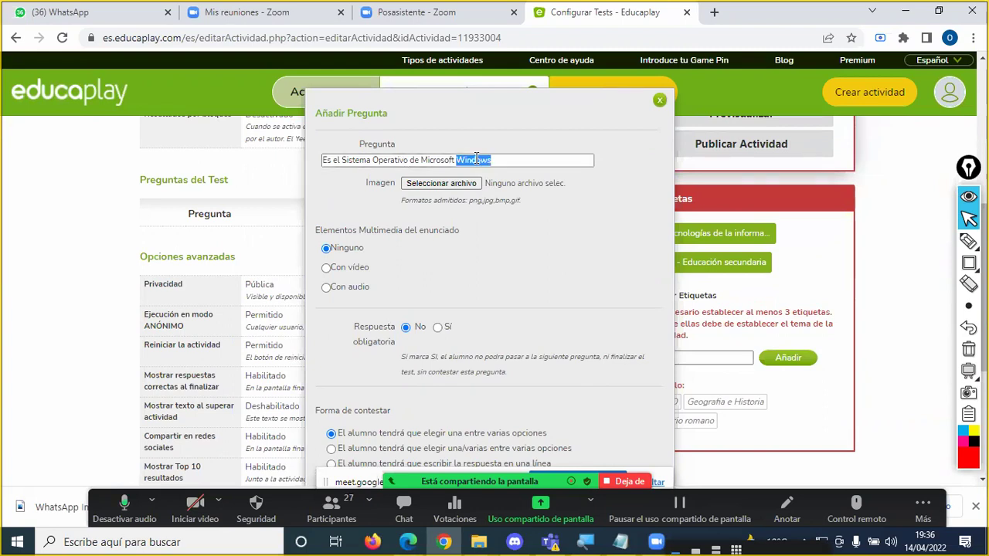
pyautogui.press('BackSpace')
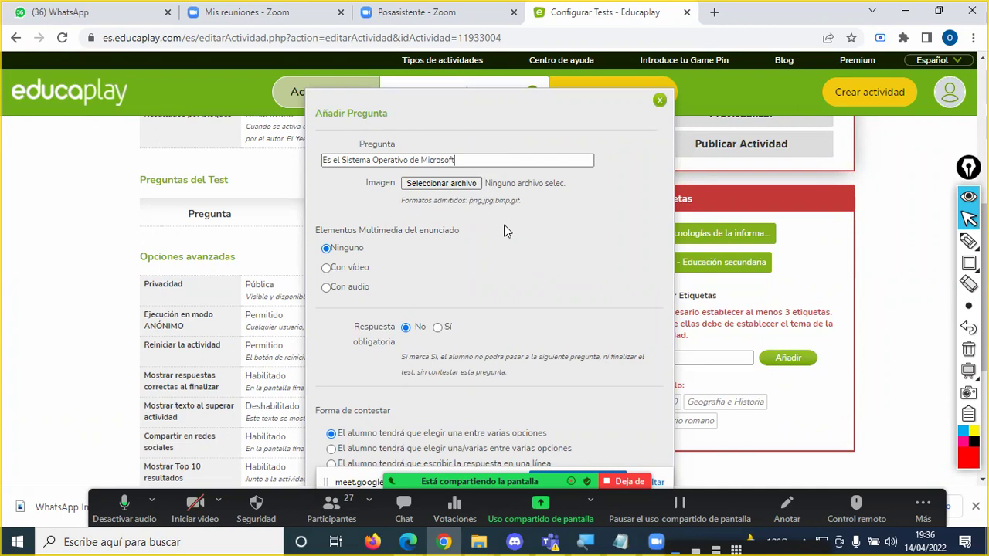
pyautogui.scroll(-2, 464, 247)
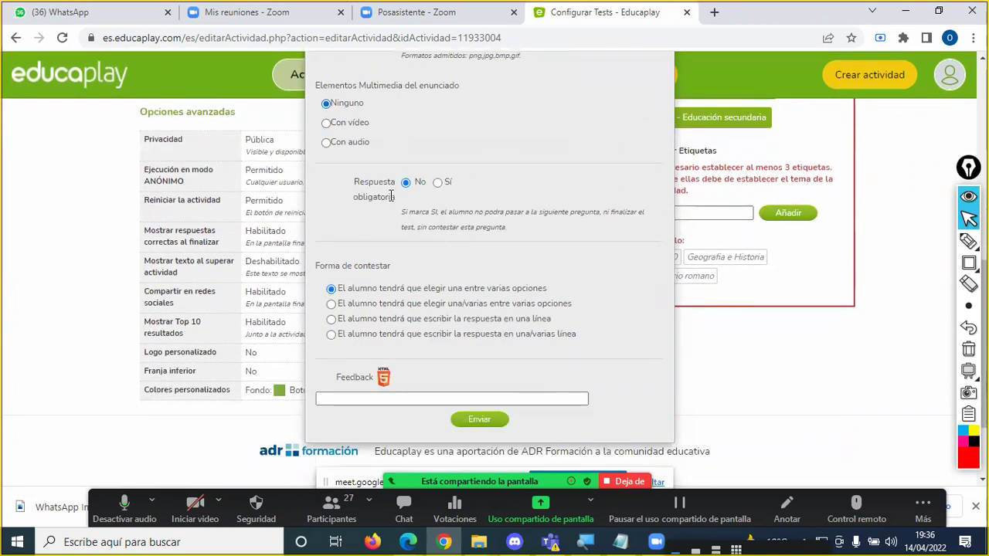
# Step: Set Respuesta obligatoria to Sí and place the caret at the end of the question
pyautogui.click(436, 183)
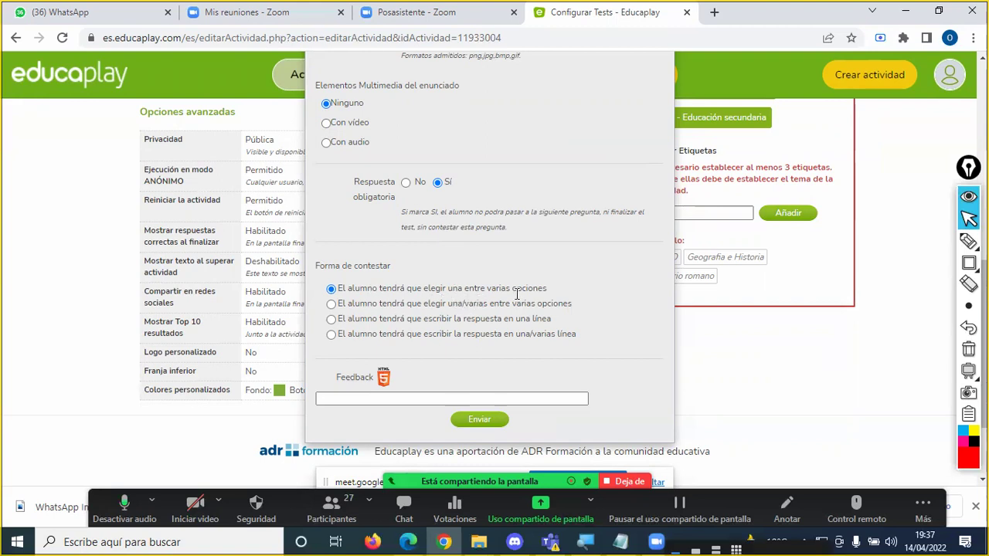
pyautogui.scroll(1, 537, 266)
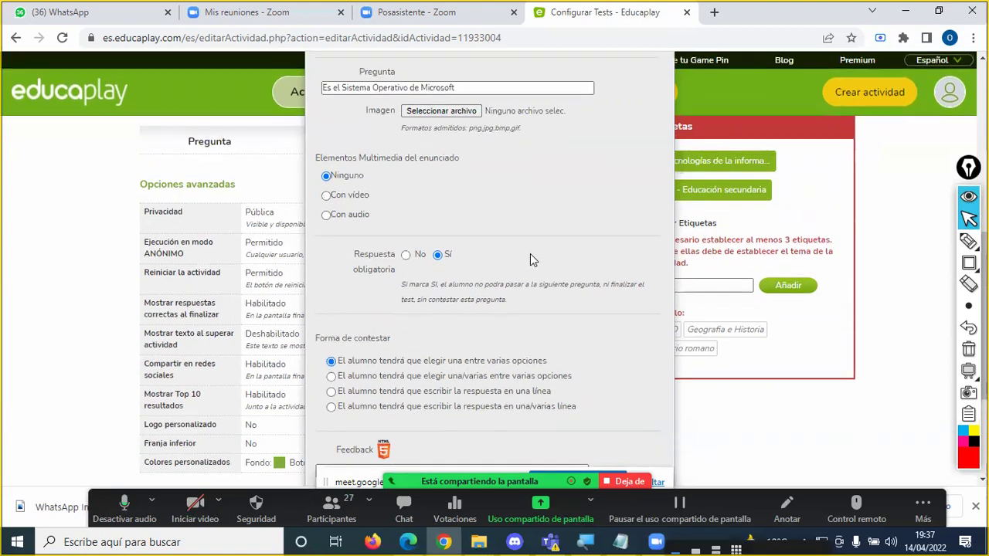
pyautogui.scroll(1, 530, 253)
pyautogui.click(467, 162)
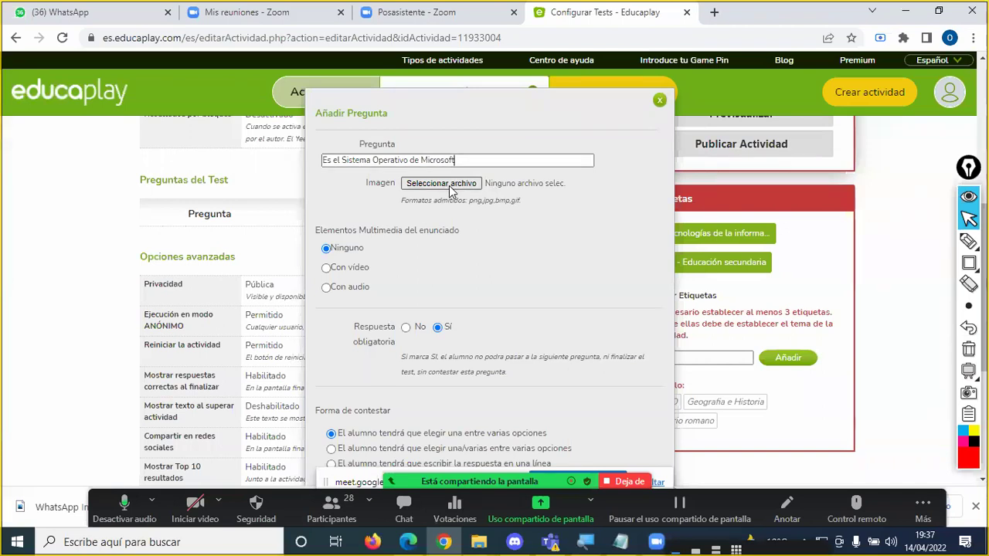
# Step: Draw a Zoom annotation check mark beside the question text, then stop annotating
pyautogui.click(969, 241)
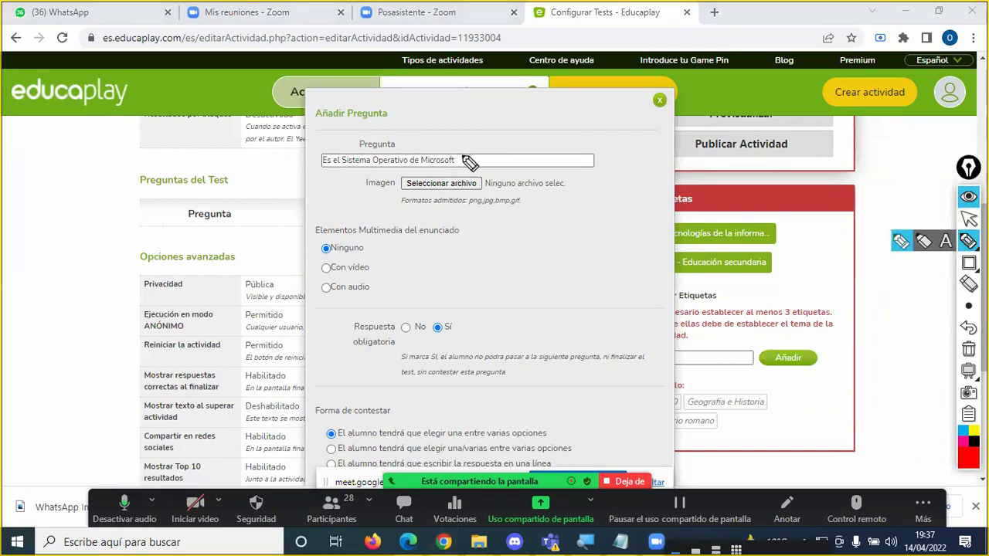
pyautogui.moveTo(463, 158)
pyautogui.mouseDown()
pyautogui.moveTo(469, 164)
pyautogui.moveTo(489, 143)
pyautogui.mouseUp()
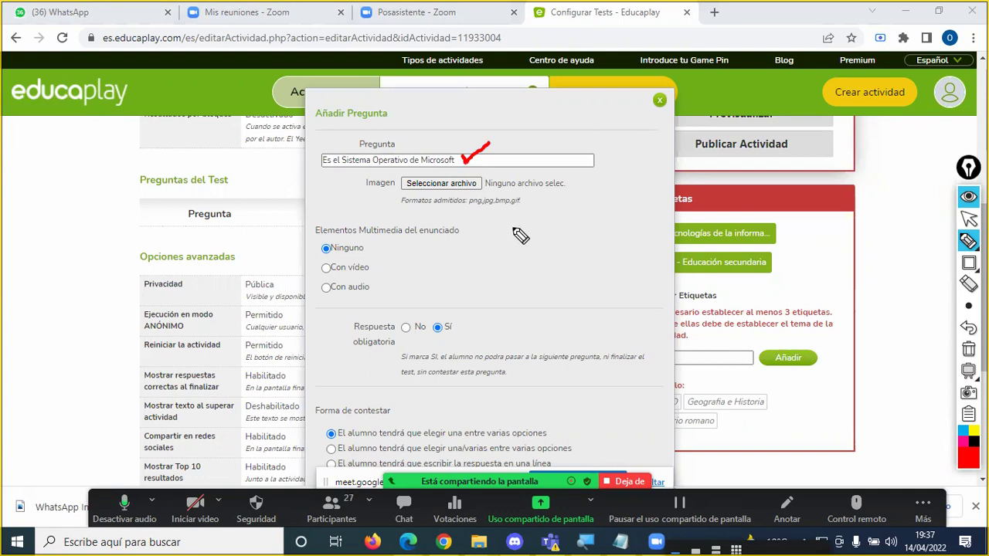
pyautogui.hotkey('ctrl', 'F1')
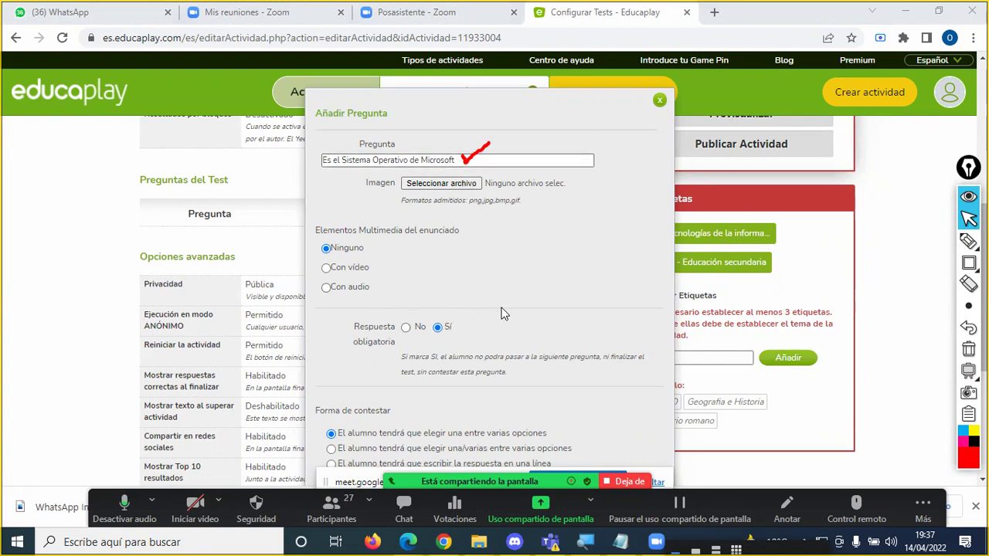
pyautogui.scroll(-2, 511, 305)
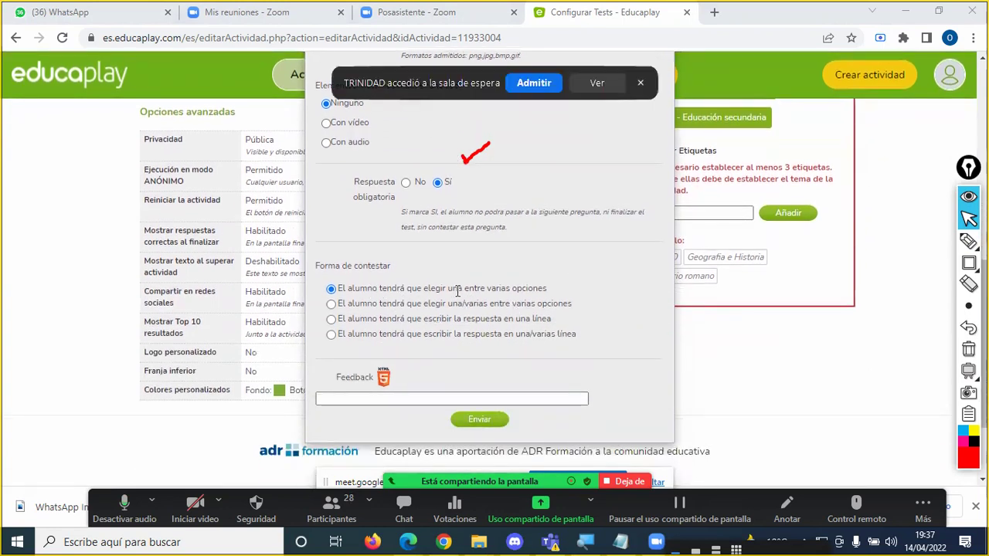
# Step: Admit the waiting participant into the Zoom meeting
pyautogui.click(534, 83)
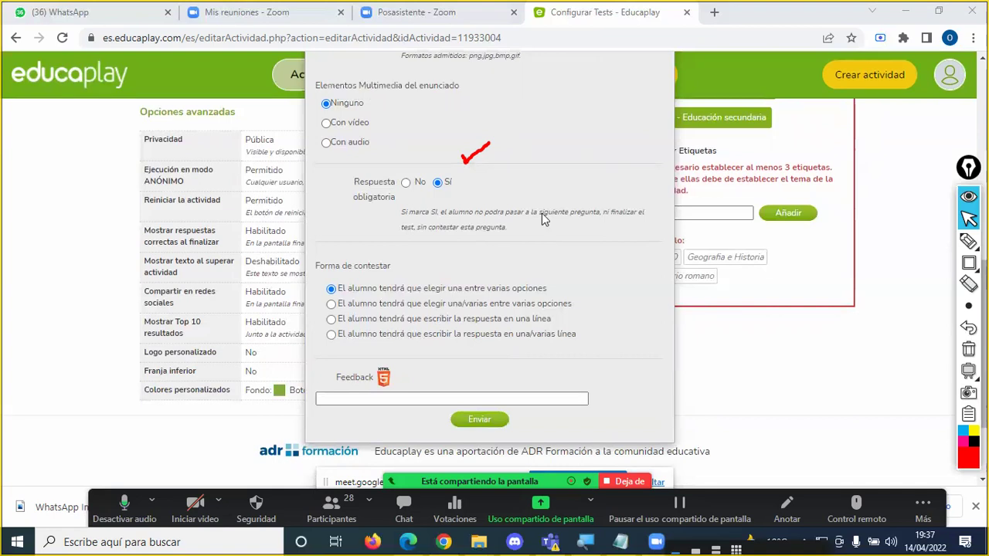
pyautogui.scroll(-2, 550, 235)
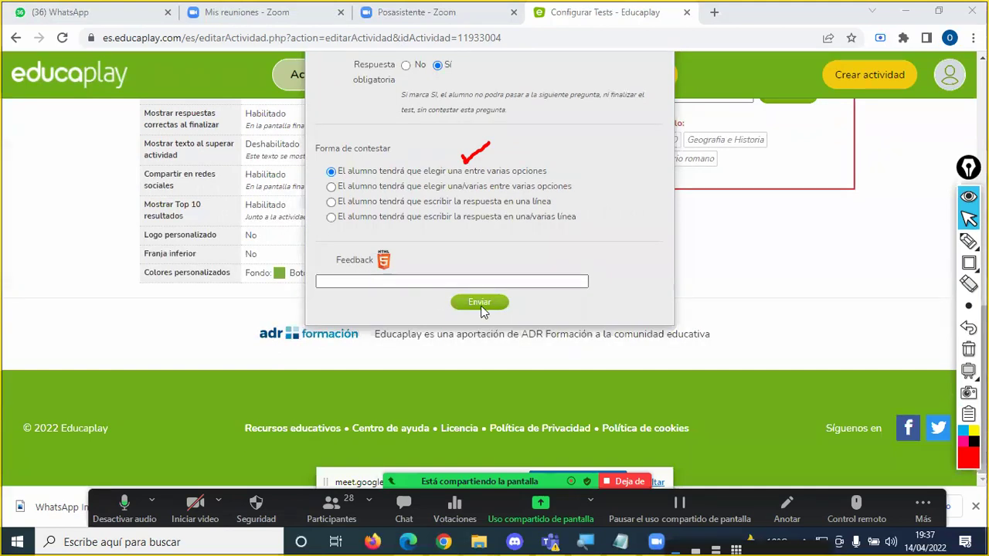
pyautogui.scroll(2, 569, 225)
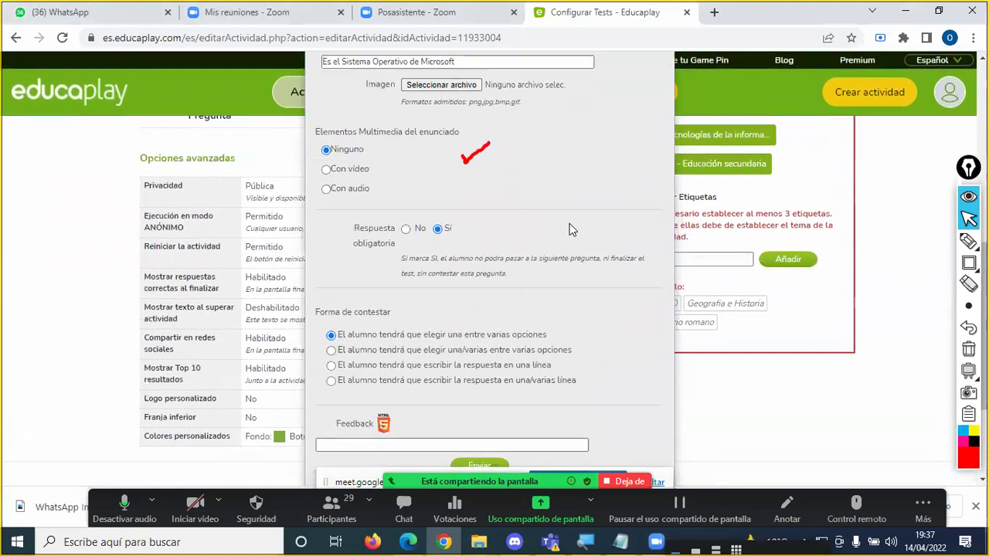
pyautogui.scroll(2, 569, 228)
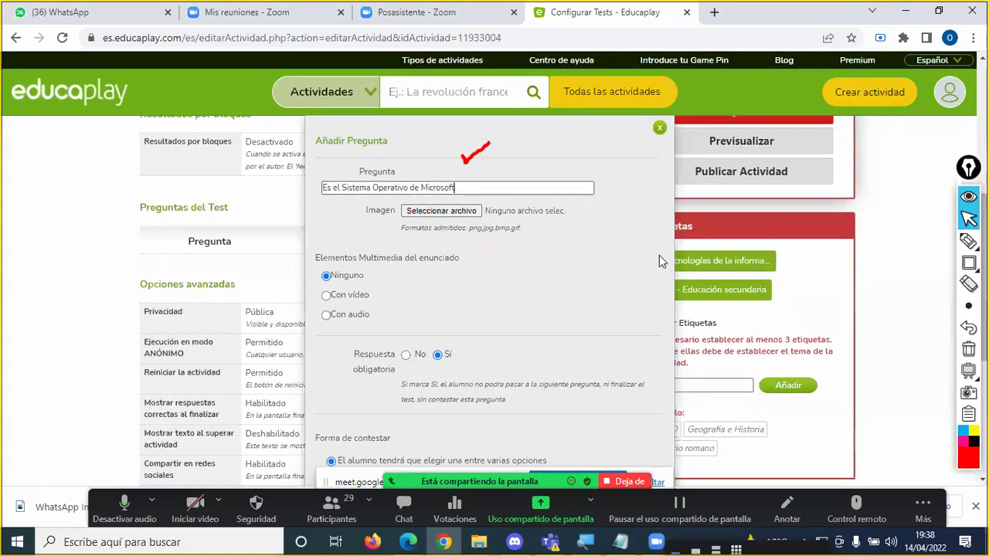
pyautogui.scroll(-1, 624, 256)
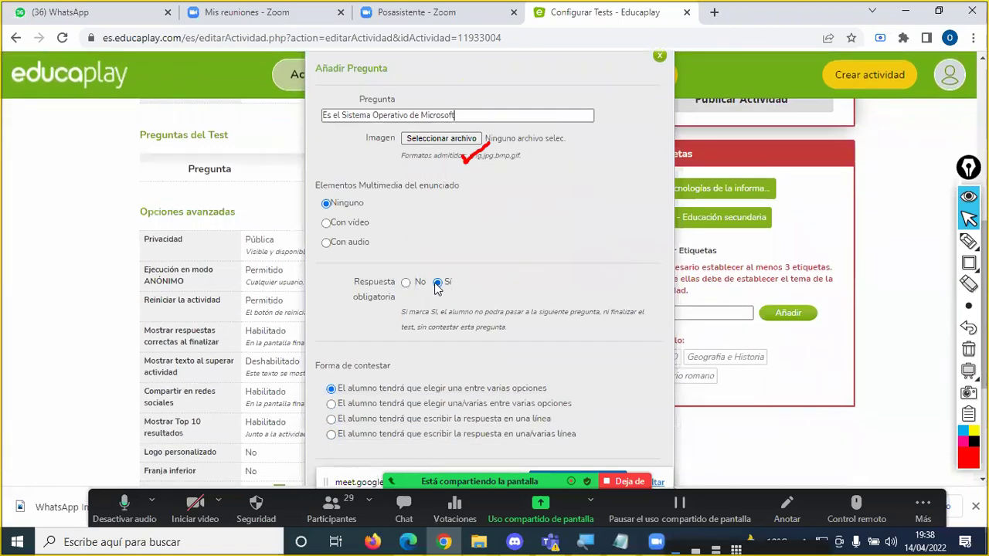
# Step: Set Respuesta obligatoria back to No, erase the Zoom check mark, and submit the question with Enviar
pyautogui.click(405, 283)
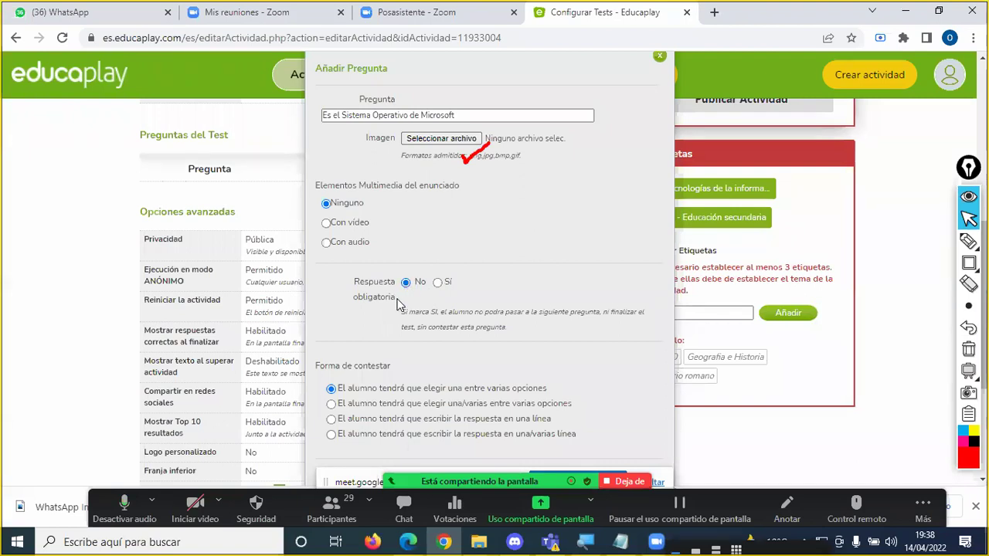
pyautogui.click(445, 282)
pyautogui.click(406, 282)
pyautogui.click(968, 349)
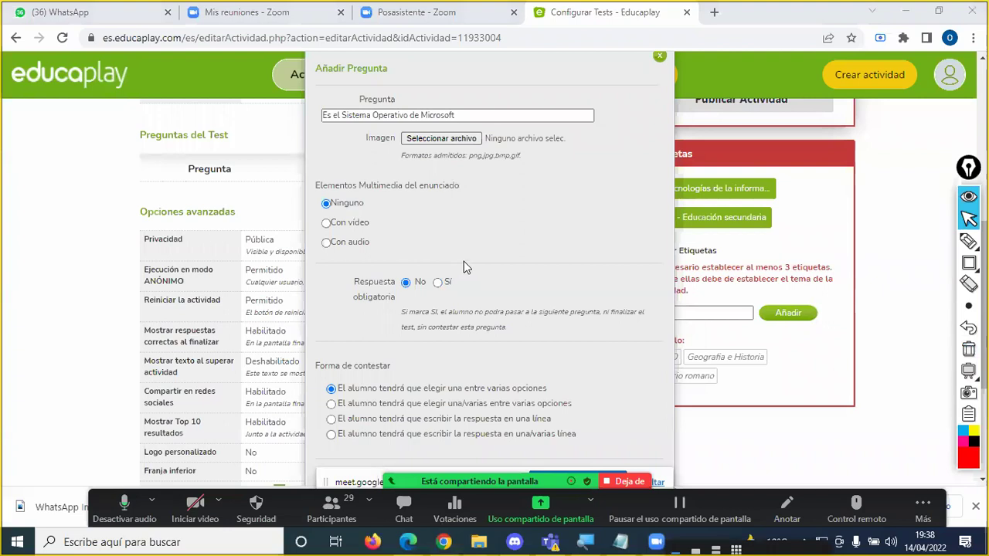
pyautogui.scroll(-2, 464, 263)
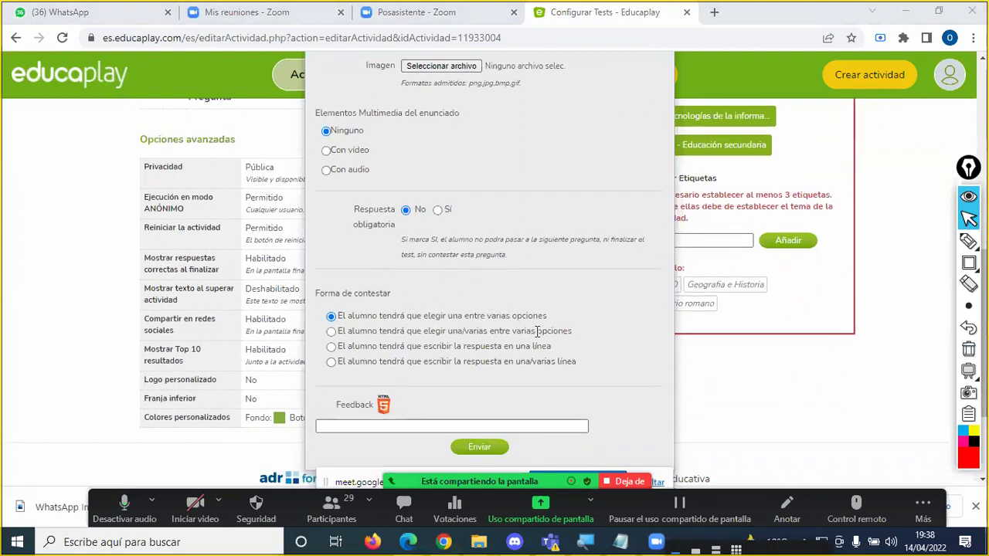
pyautogui.click(480, 453)
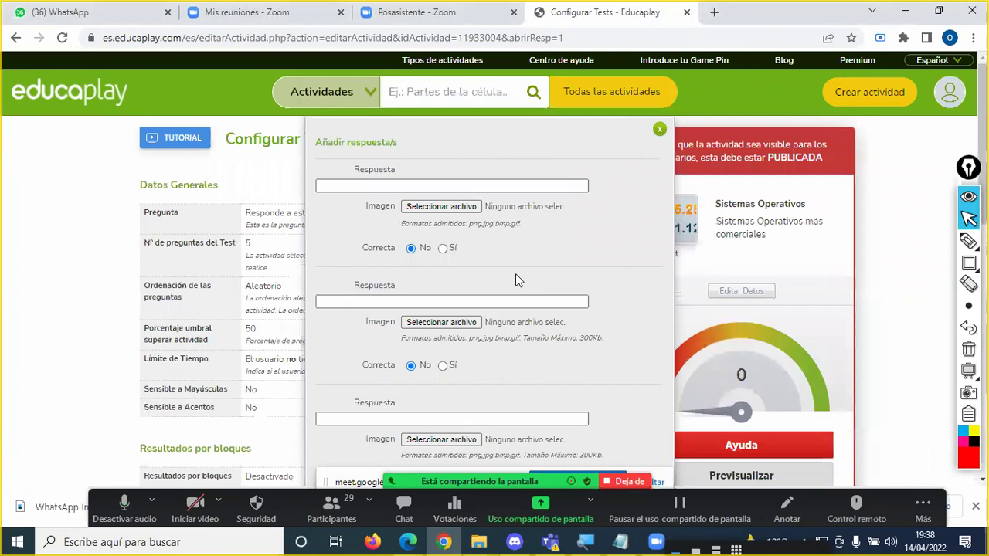
# Step: Enter Windows, Unix and Android as the second, third and fourth answer options
pyautogui.click(366, 179)
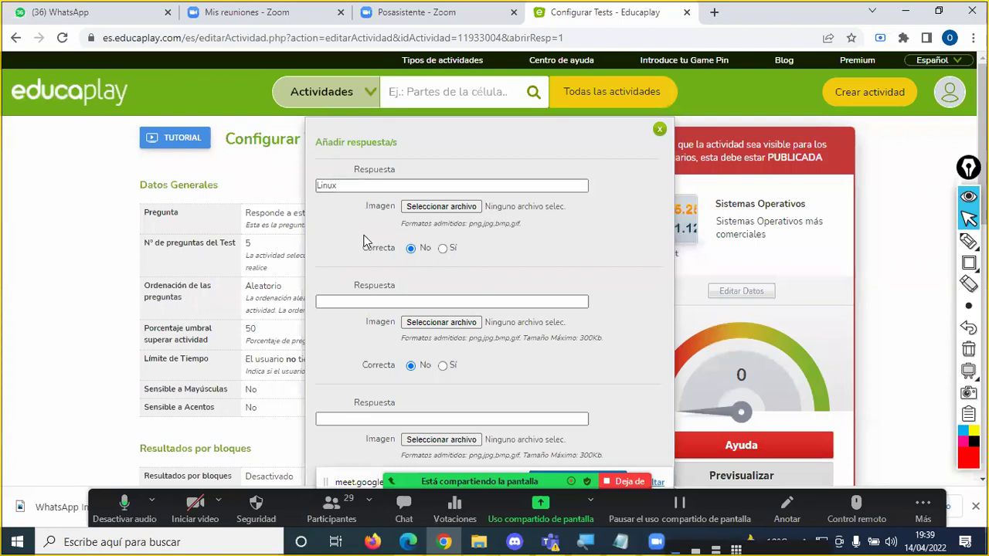
pyautogui.click(351, 302)
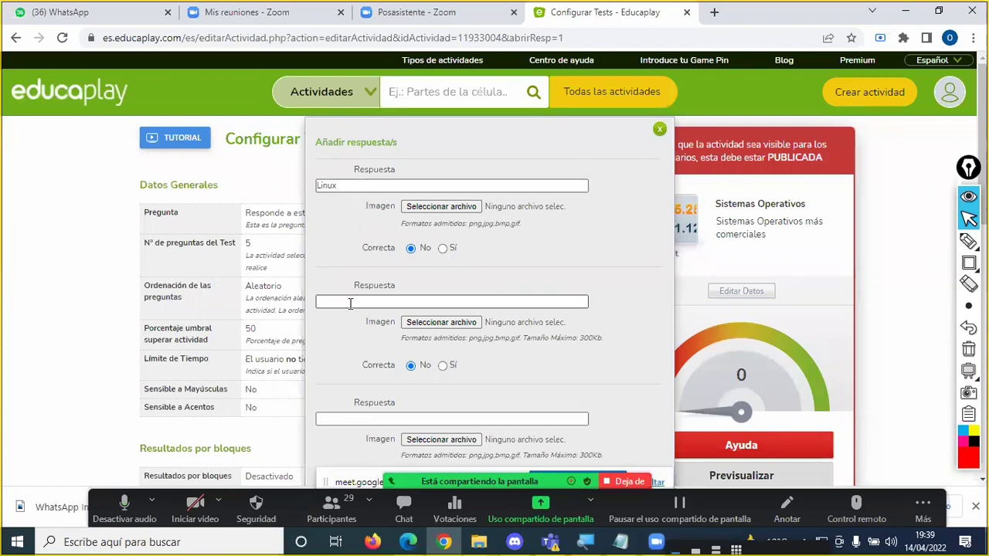
pyautogui.write('Windows')
pyautogui.scroll(-2, 351, 305)
pyautogui.click(357, 275)
pyautogui.write('Unix')
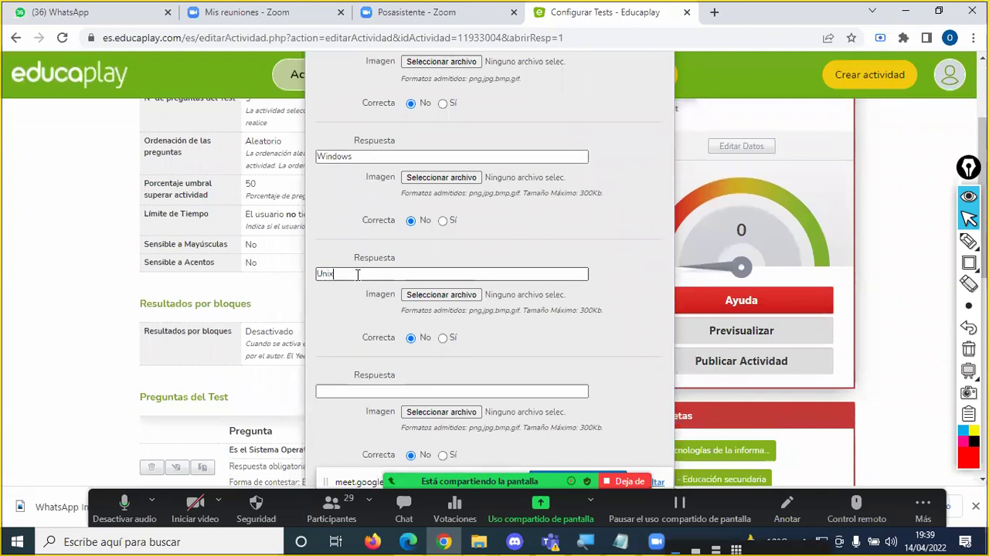
pyautogui.scroll(-1, 366, 322)
pyautogui.click(360, 317)
pyautogui.write('Android')
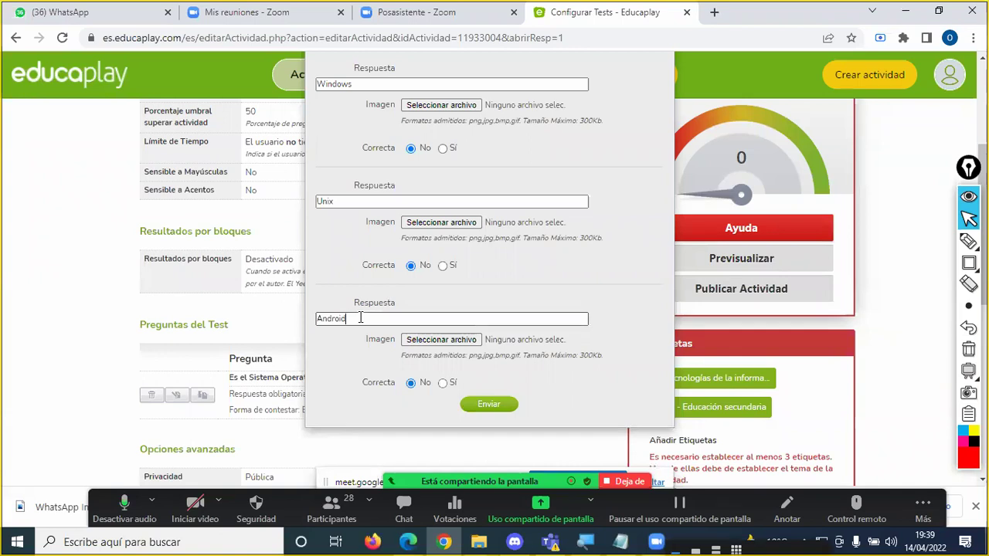
pyautogui.scroll(3, 360, 317)
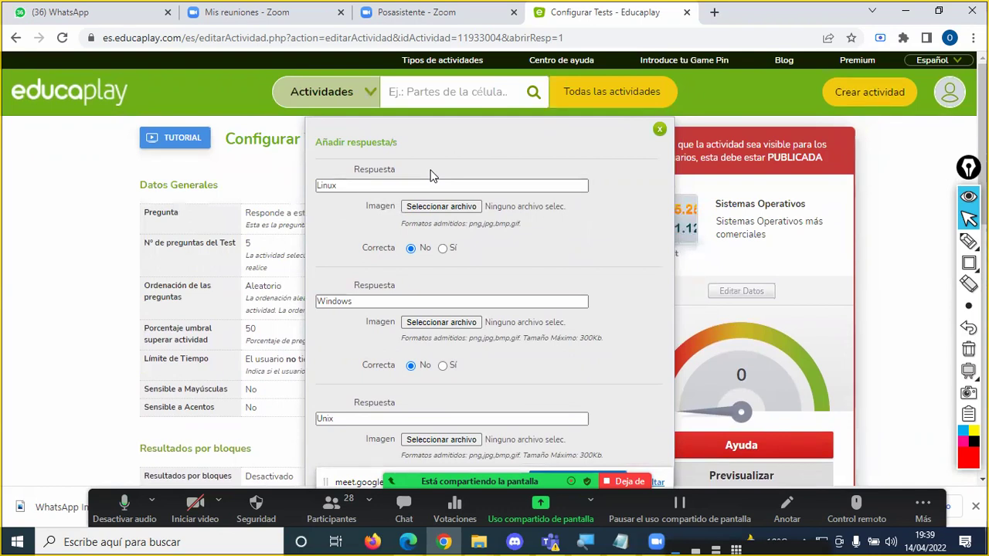
pyautogui.click(372, 299)
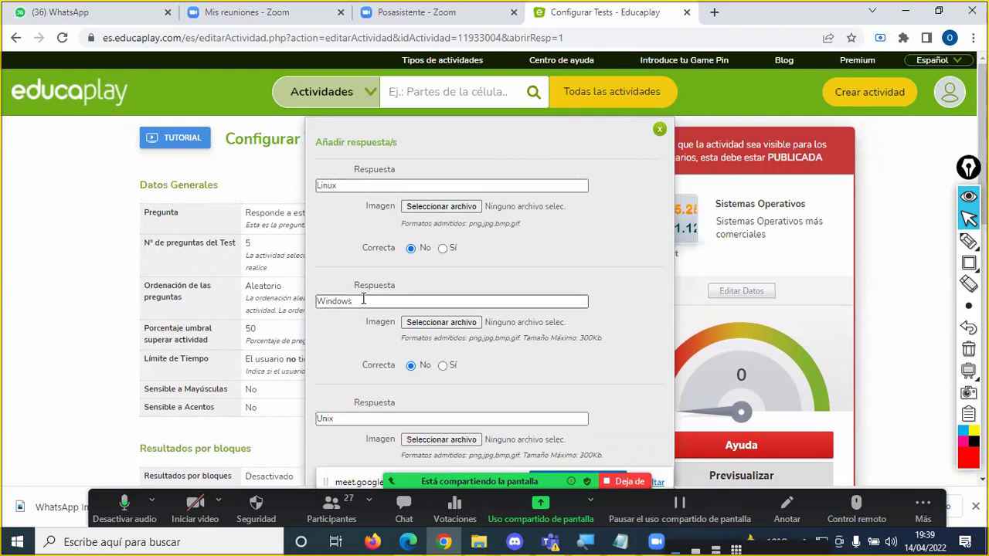
# Step: Set Correcta to Sí for Windows, then tick and circle the answers with Zoom's pen
pyautogui.click(443, 367)
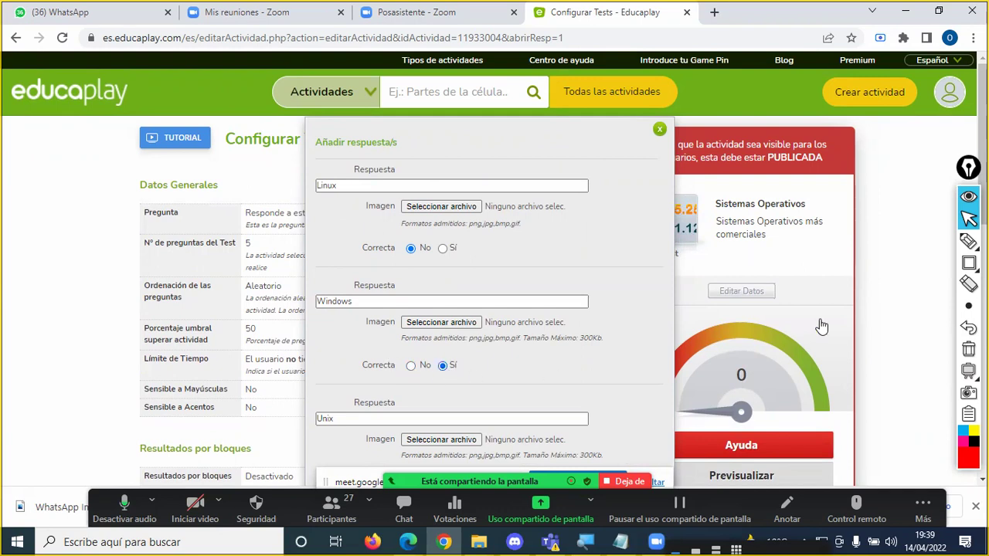
pyautogui.click(968, 241)
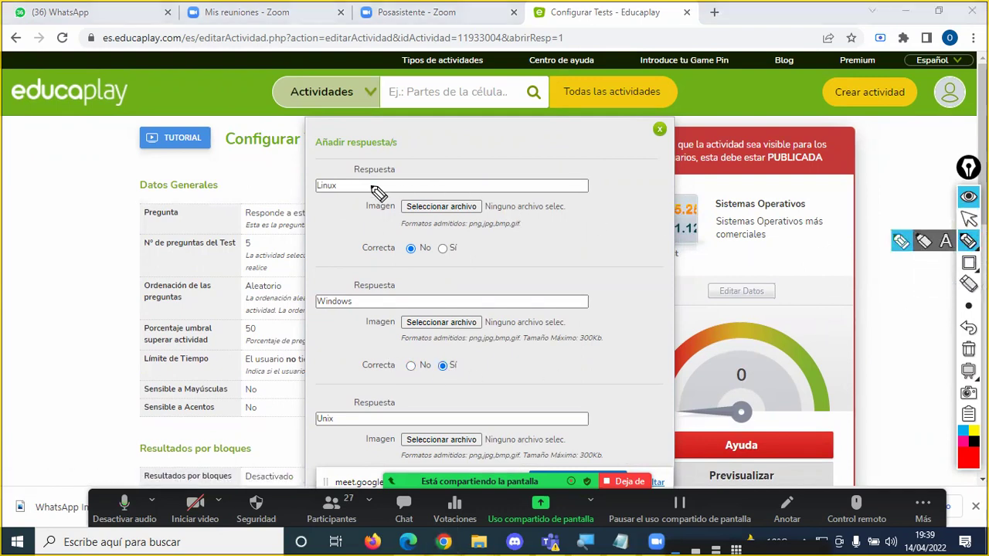
pyautogui.moveTo(351, 186); pyautogui.dragTo(373, 178)
pyautogui.moveTo(361, 303); pyautogui.dragTo(406, 292)
pyautogui.moveTo(344, 414); pyautogui.dragTo(360, 409)
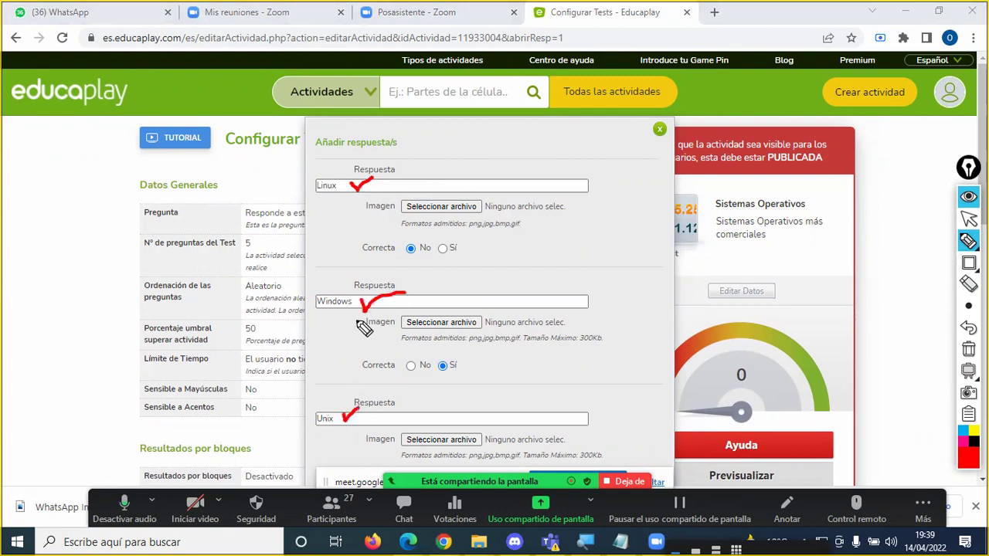
pyautogui.moveTo(352, 281)
pyautogui.mouseDown()
pyautogui.moveTo(315, 288)
pyautogui.moveTo(358, 330)
pyautogui.moveTo(359, 272)
pyautogui.mouseUp()
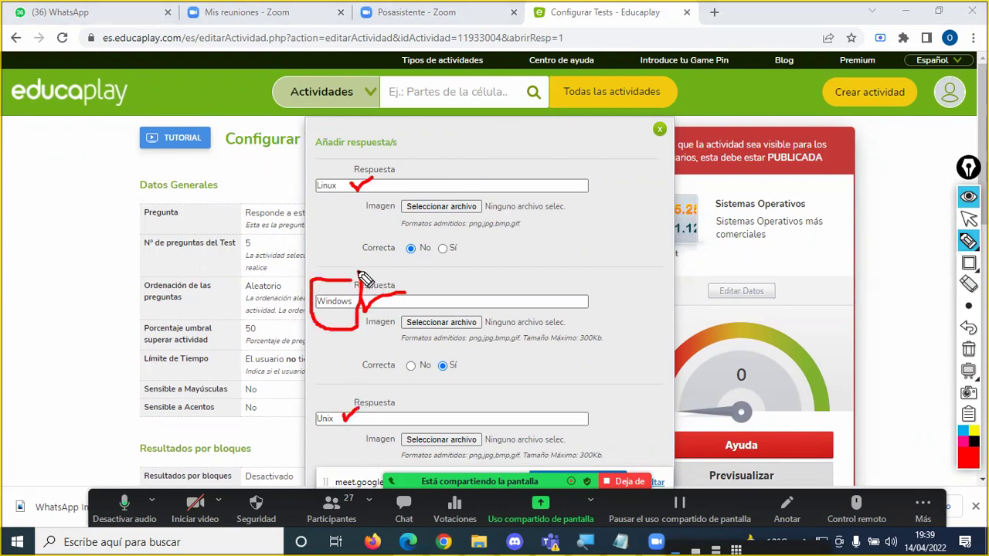
pyautogui.moveTo(361, 351)
pyautogui.mouseDown()
pyautogui.moveTo(361, 372)
pyautogui.moveTo(472, 387)
pyautogui.moveTo(432, 347)
pyautogui.moveTo(361, 354)
pyautogui.mouseUp()
pyautogui.moveTo(520, 355); pyautogui.dragTo(468, 362)
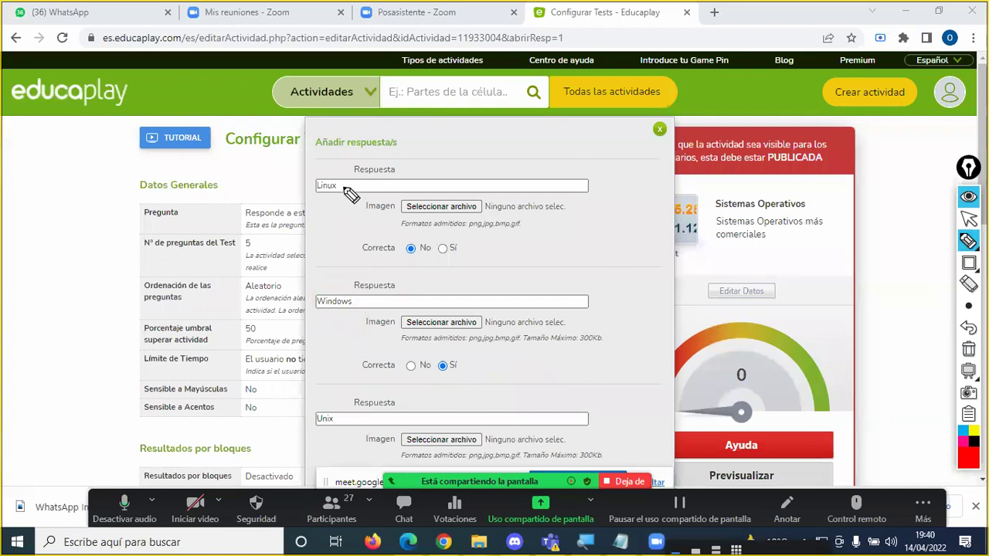
pyautogui.click(356, 302)
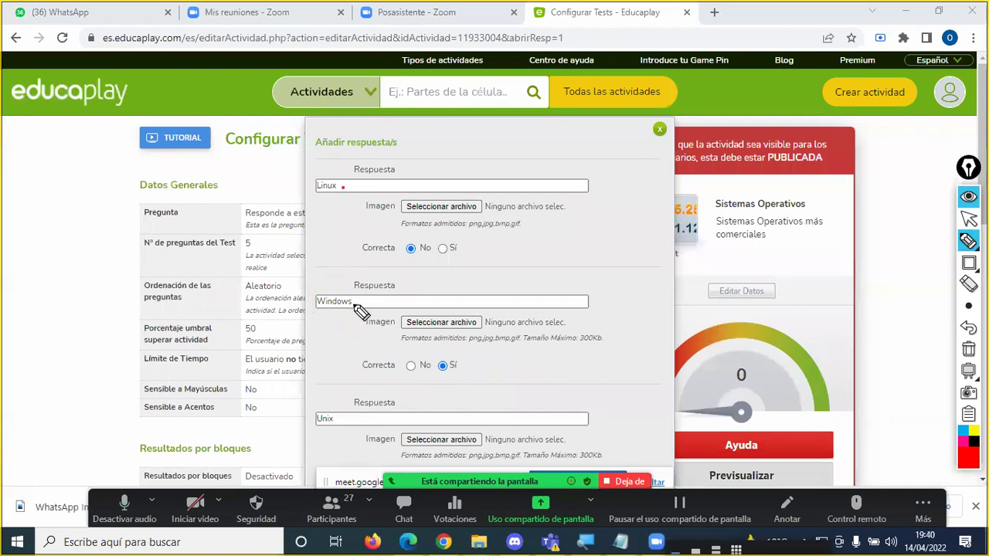
pyautogui.click(340, 418)
pyautogui.click(968, 220)
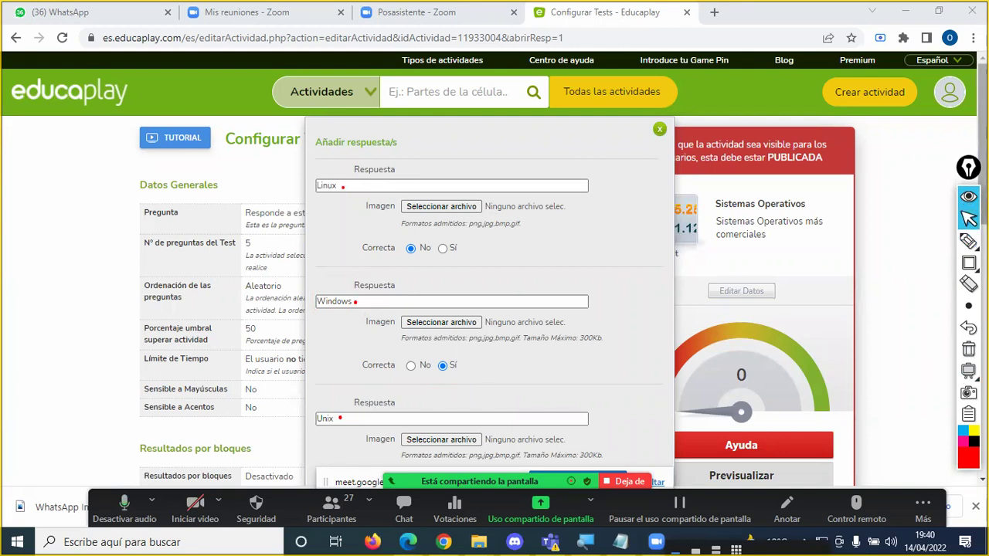
pyautogui.scroll(-2, 495, 294)
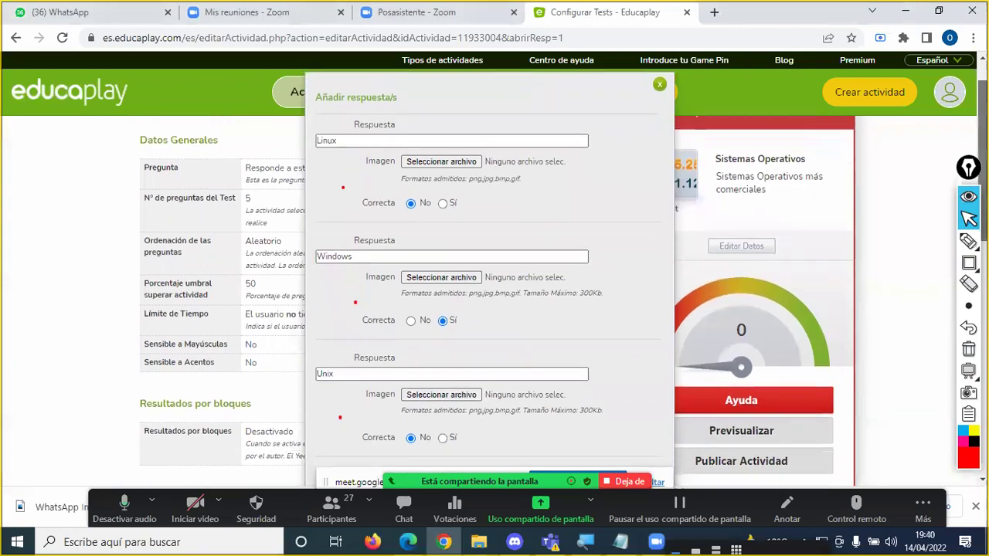
pyautogui.scroll(-2, 495, 294)
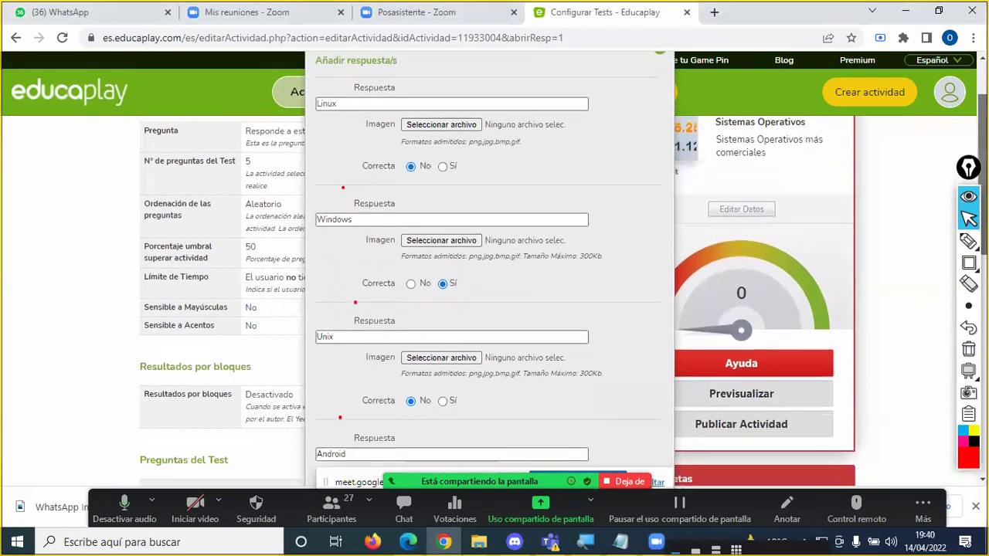
pyautogui.scroll(-1, 494, 294)
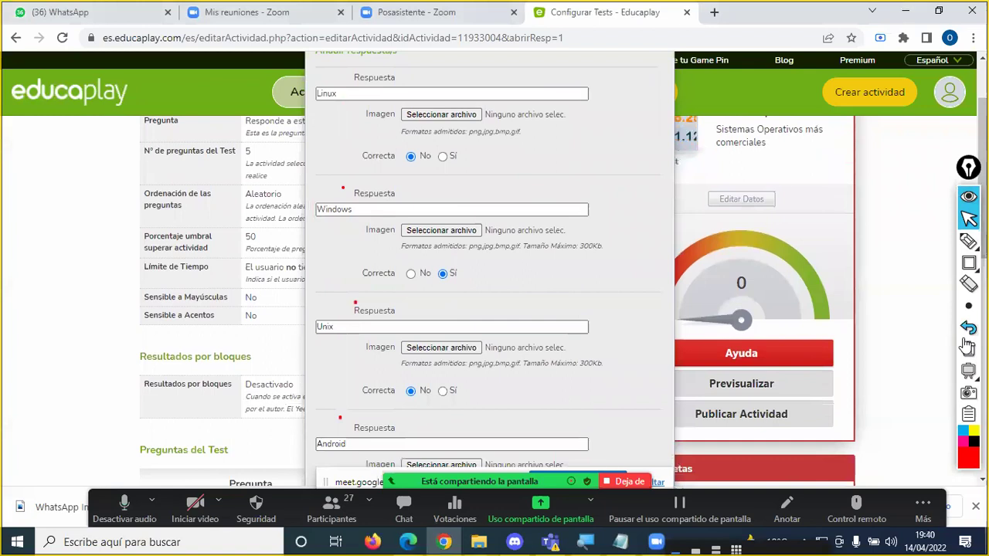
# Step: Number the Linux, Windows, Unix and Android answers 1 to 4 on screen, then admit the waiting participant
pyautogui.click(968, 349)
pyautogui.click(901, 241)
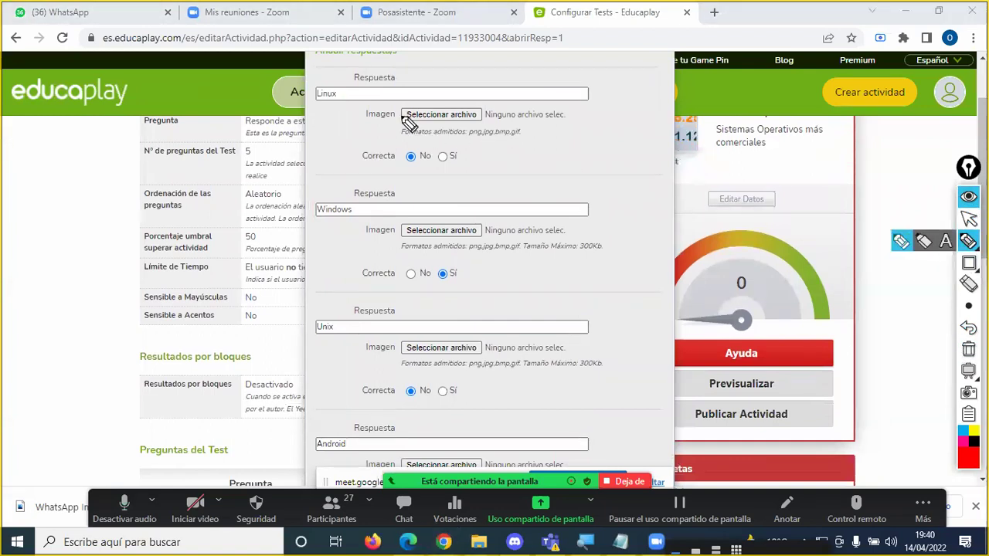
pyautogui.moveTo(353, 89); pyautogui.dragTo(354, 98)
pyautogui.moveTo(363, 206); pyautogui.dragTo(373, 214)
pyautogui.moveTo(350, 323); pyautogui.dragTo(350, 332)
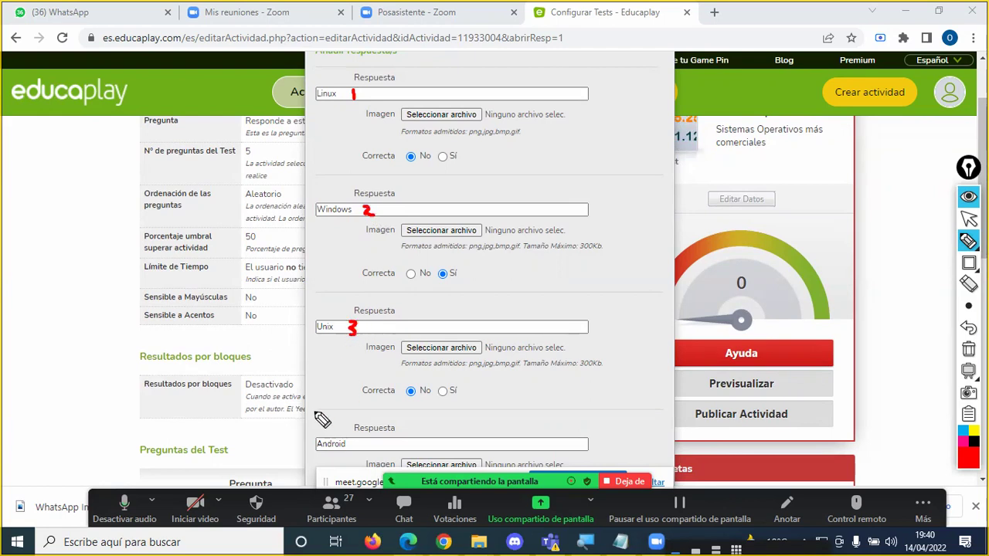
pyautogui.moveTo(356, 438); pyautogui.dragTo(360, 451)
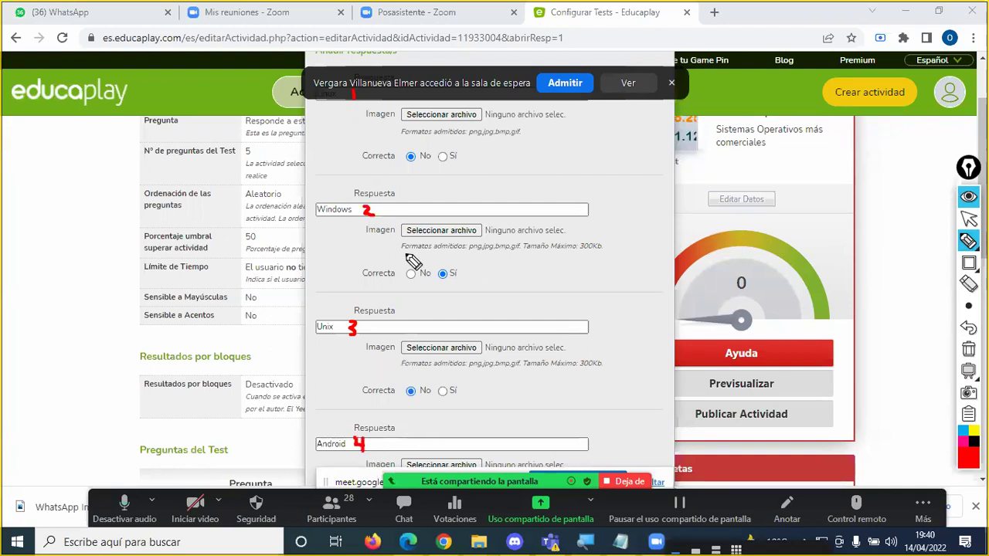
pyautogui.click(570, 89)
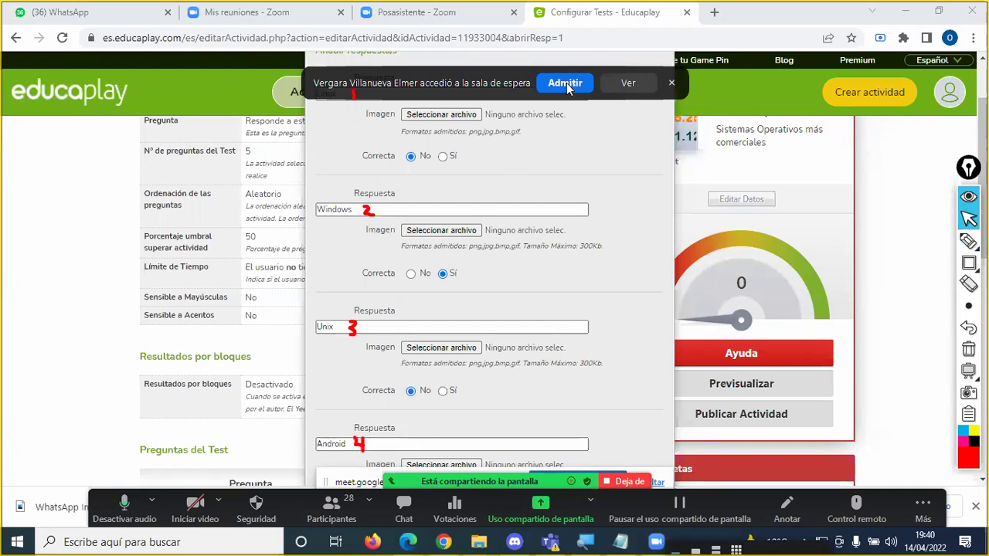
pyautogui.click(566, 85)
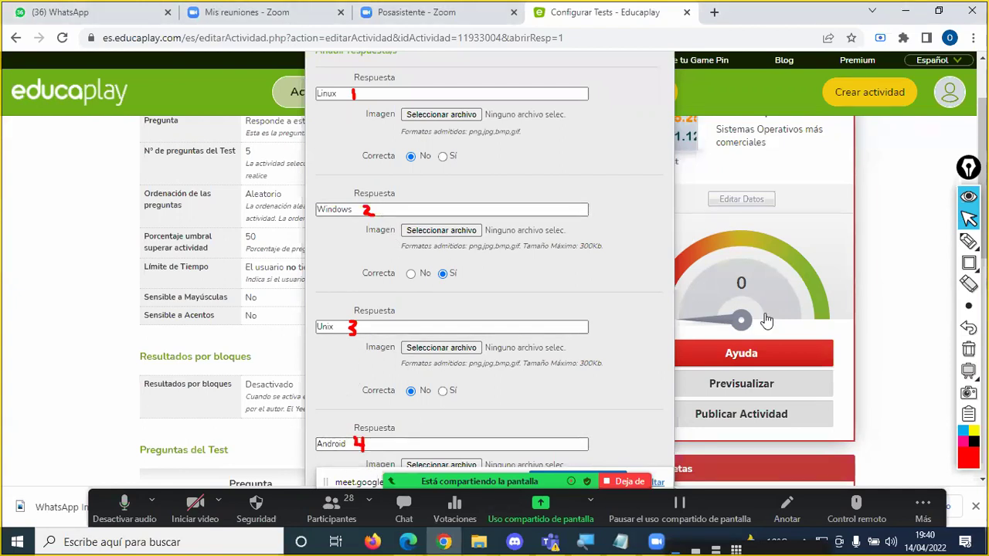
# Step: Circle Windows' Sí choice and underline its Correcta label with Zoom's pen
pyautogui.click(967, 241)
pyautogui.click(900, 241)
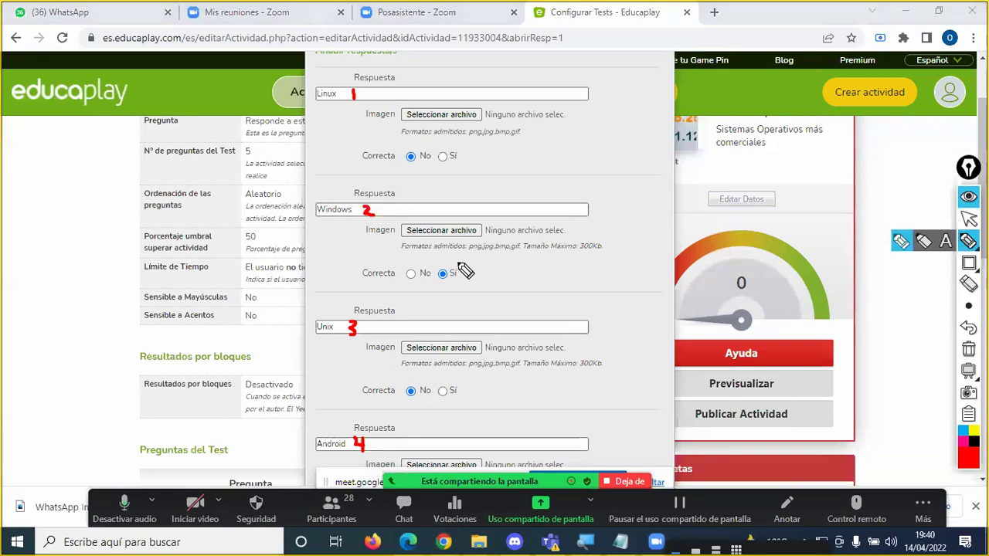
pyautogui.moveTo(434, 263)
pyautogui.mouseDown()
pyautogui.moveTo(434, 283)
pyautogui.moveTo(434, 266)
pyautogui.moveTo(464, 267)
pyautogui.moveTo(459, 285)
pyautogui.moveTo(439, 282)
pyautogui.mouseUp()
pyautogui.moveTo(362, 282); pyautogui.dragTo(393, 282)
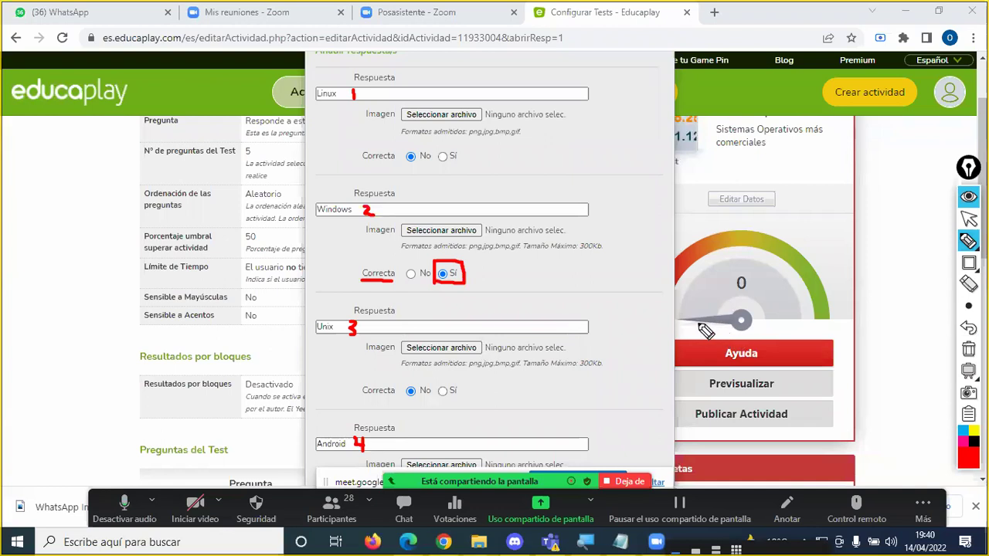
pyautogui.hotkey('ctrl', 'shift', '1')
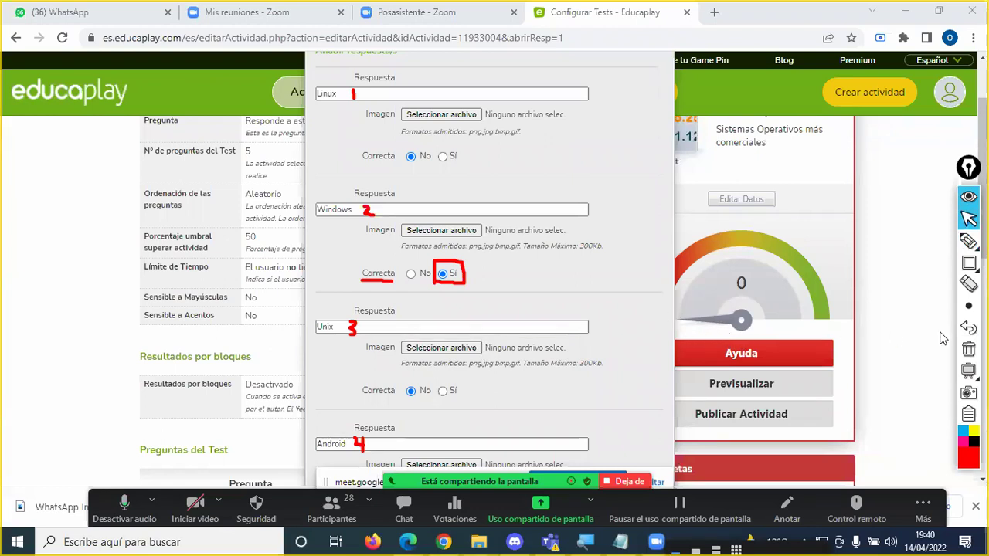
# Step: Erase the Zoom drawings and review the four answers, confirming only Windows is correct
pyautogui.click(968, 348)
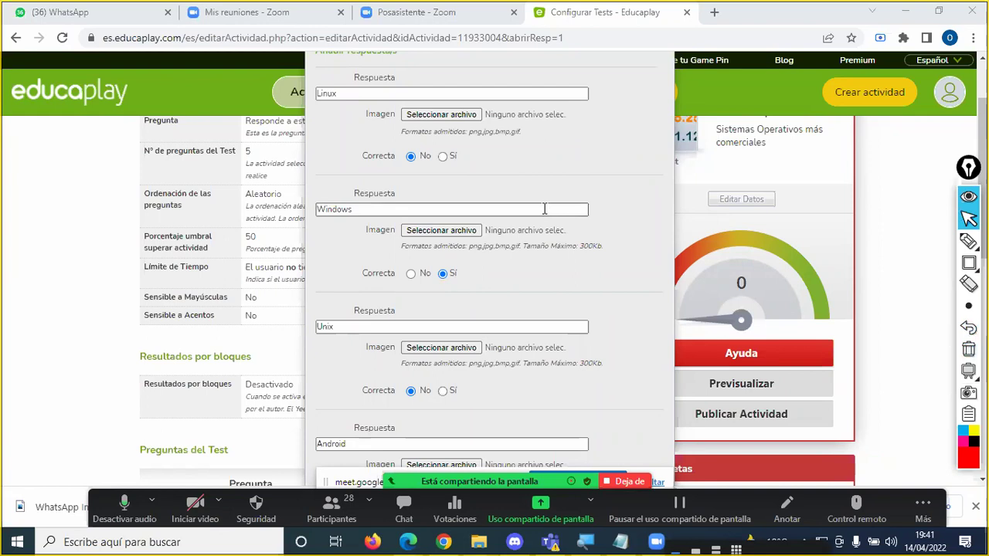
pyautogui.scroll(-2, 586, 239)
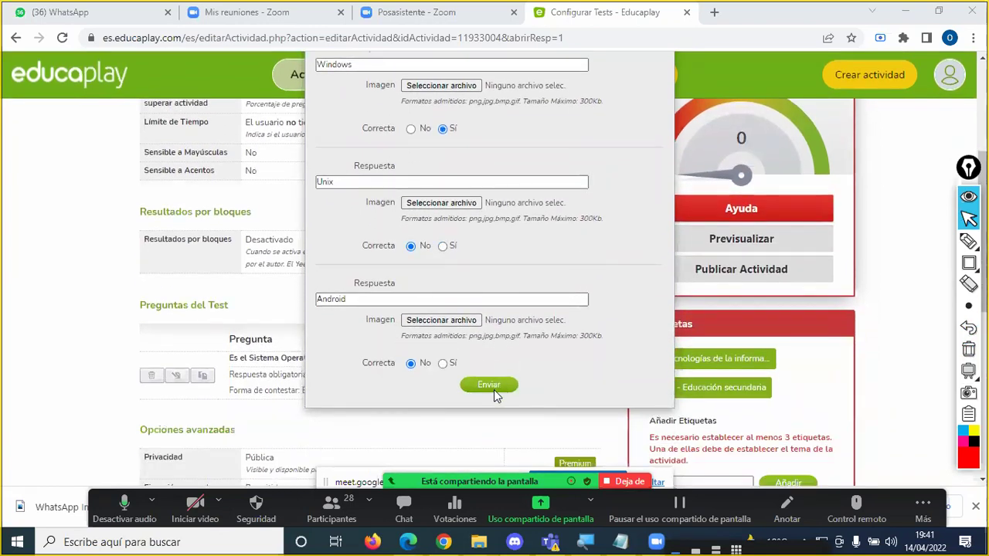
pyautogui.scroll(3, 444, 278)
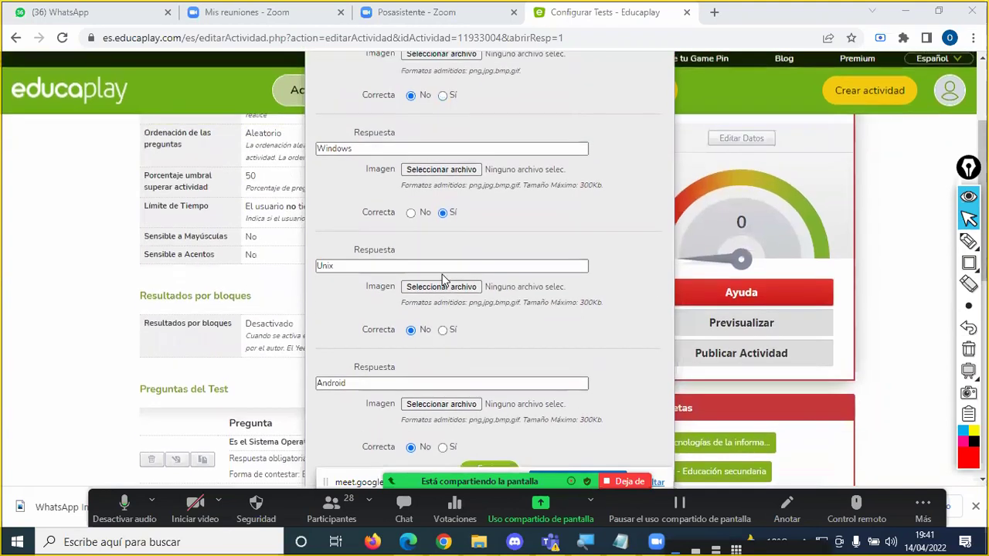
pyautogui.scroll(1, 443, 278)
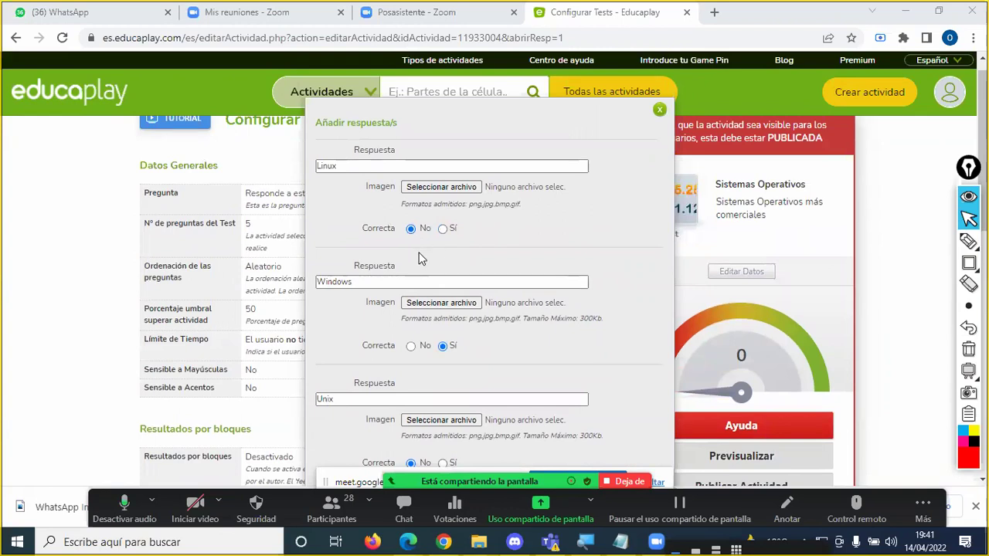
pyautogui.scroll(-2, 421, 259)
pyautogui.scroll(1, 417, 232)
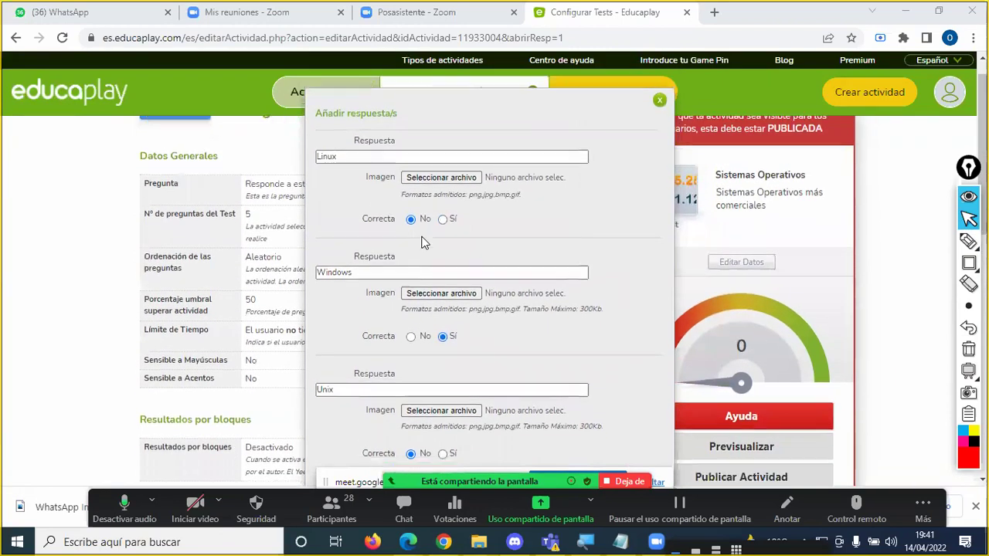
pyautogui.scroll(-1, 423, 243)
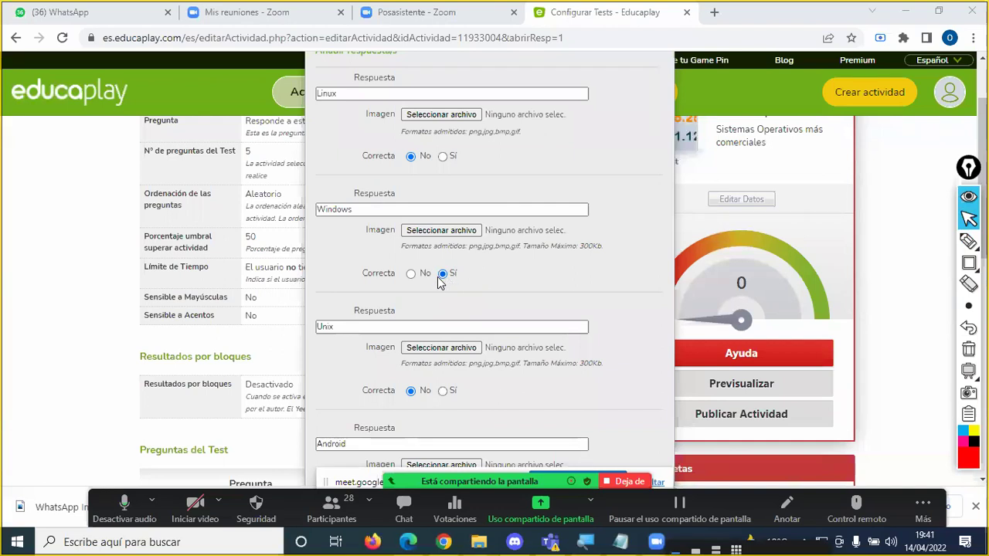
pyautogui.scroll(-2, 438, 283)
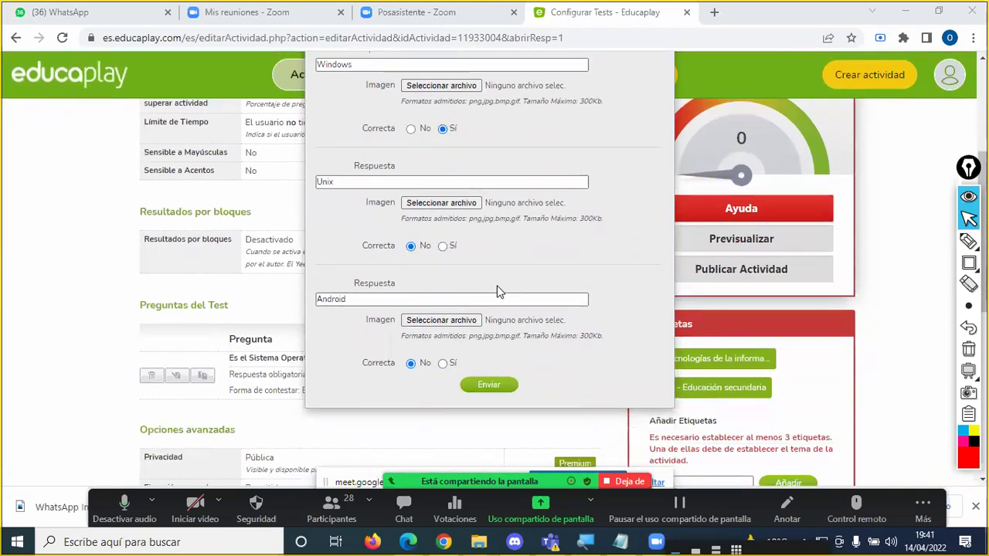
pyautogui.scroll(1, 498, 282)
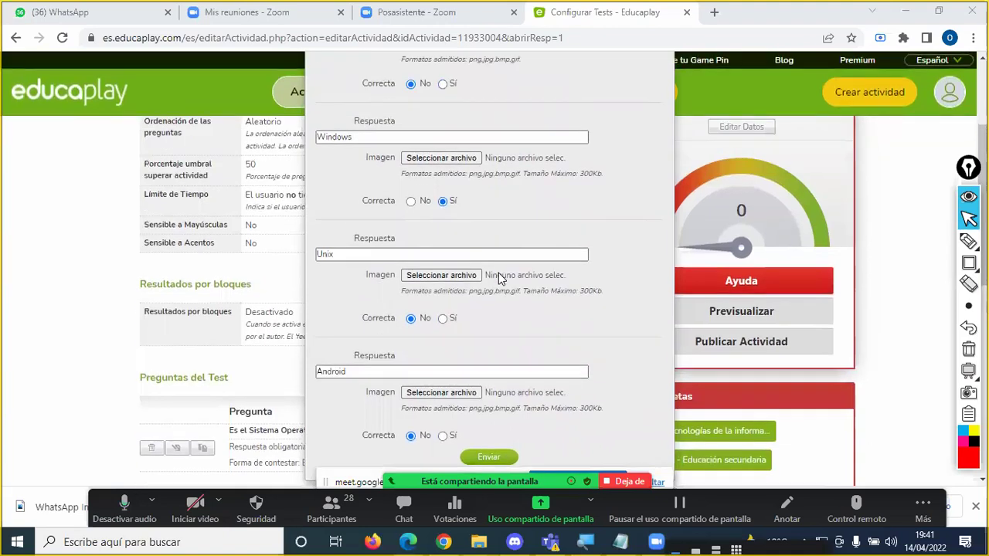
pyautogui.scroll(1, 500, 278)
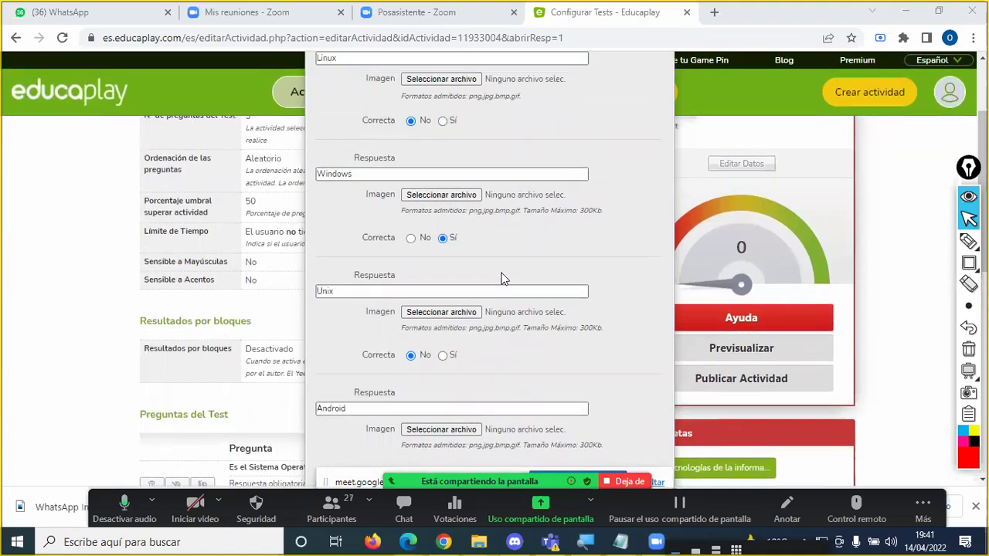
pyautogui.scroll(-2, 500, 278)
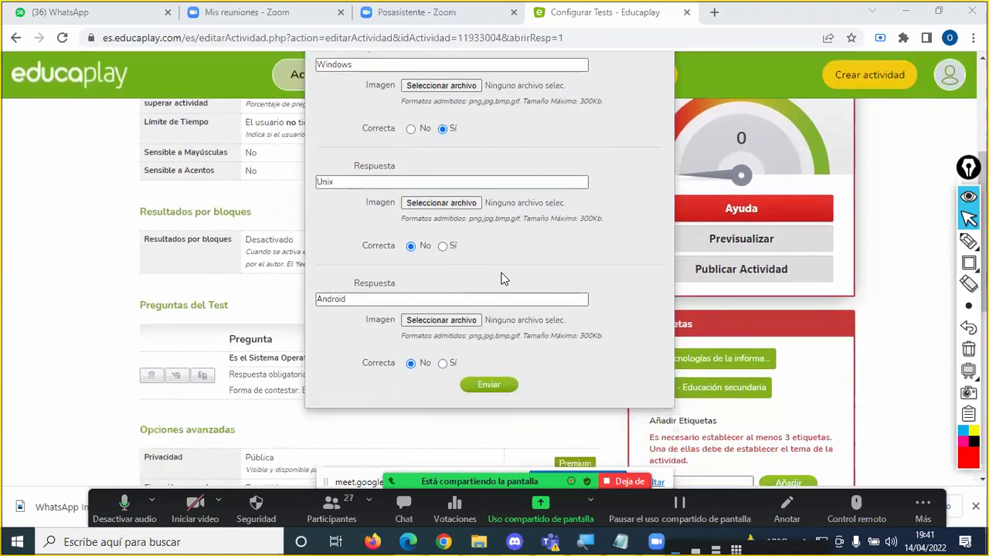
# Step: Submit the answers and check Preguntas del Test lists Linux, Windows, Unix and Android
pyautogui.click(489, 385)
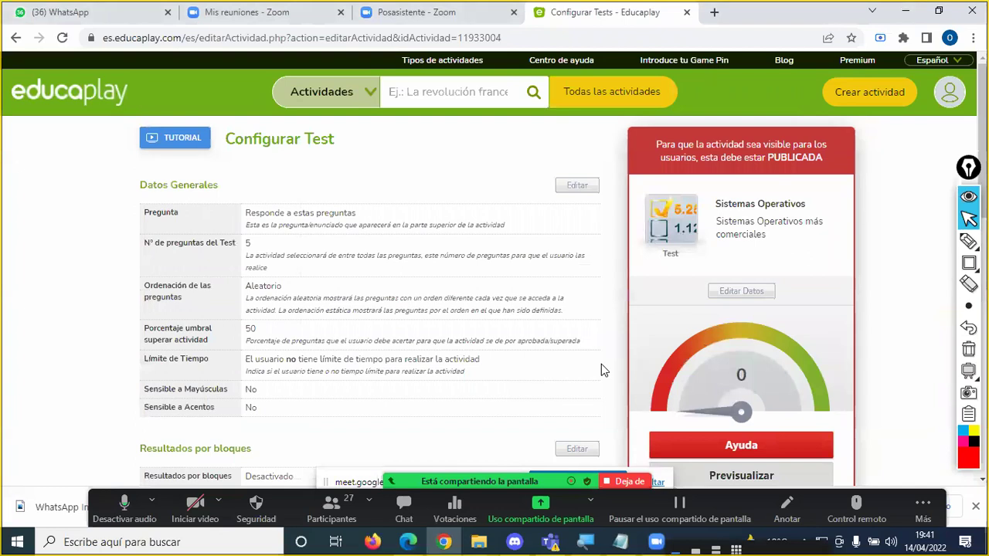
pyautogui.scroll(-3, 463, 313)
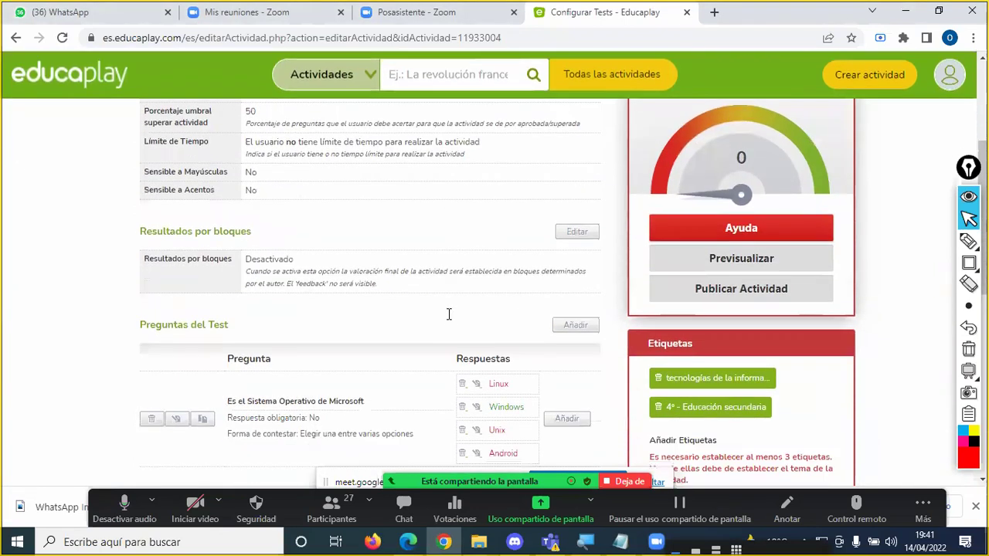
pyautogui.scroll(-2, 448, 314)
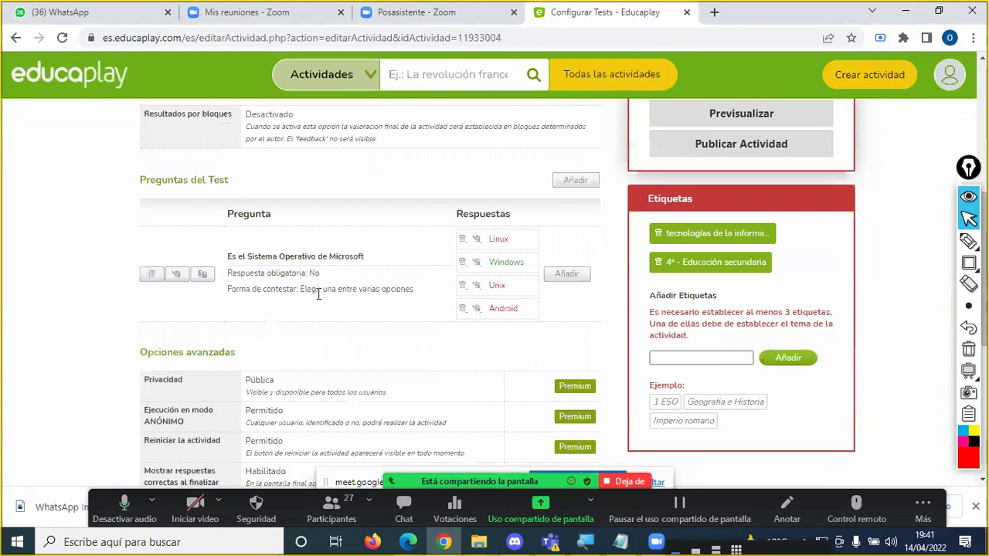
pyautogui.scroll(4, 319, 288)
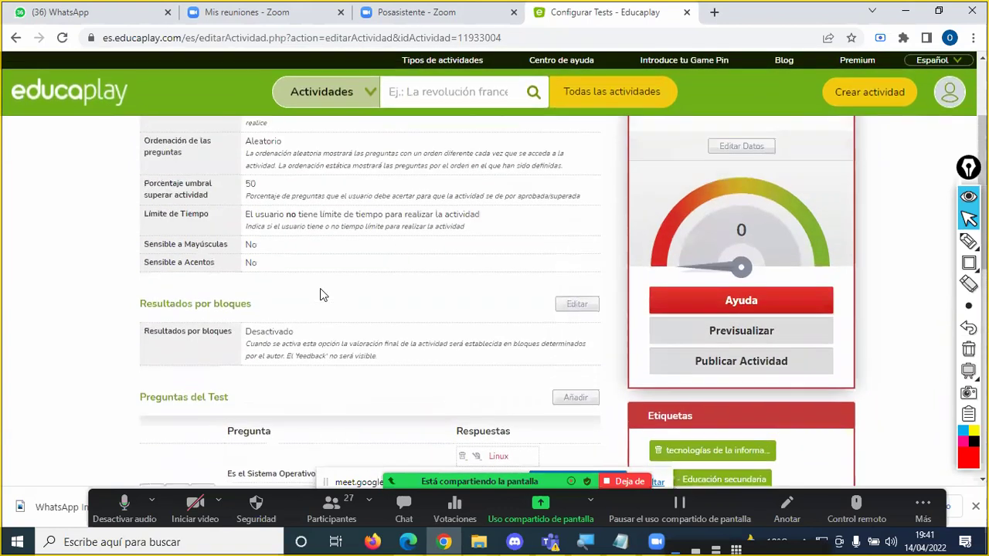
pyautogui.scroll(1, 327, 288)
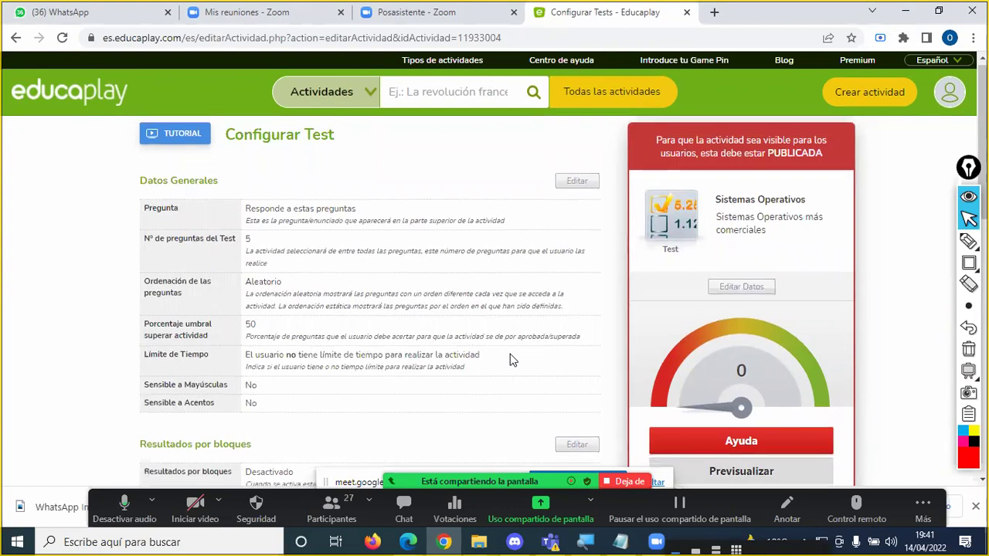
pyautogui.scroll(-4, 510, 360)
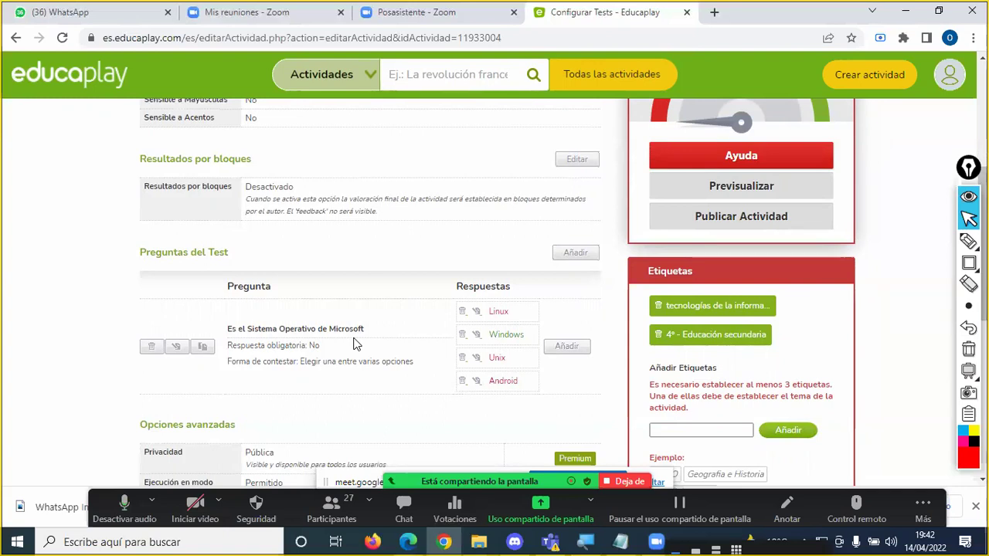
pyautogui.scroll(2, 640, 338)
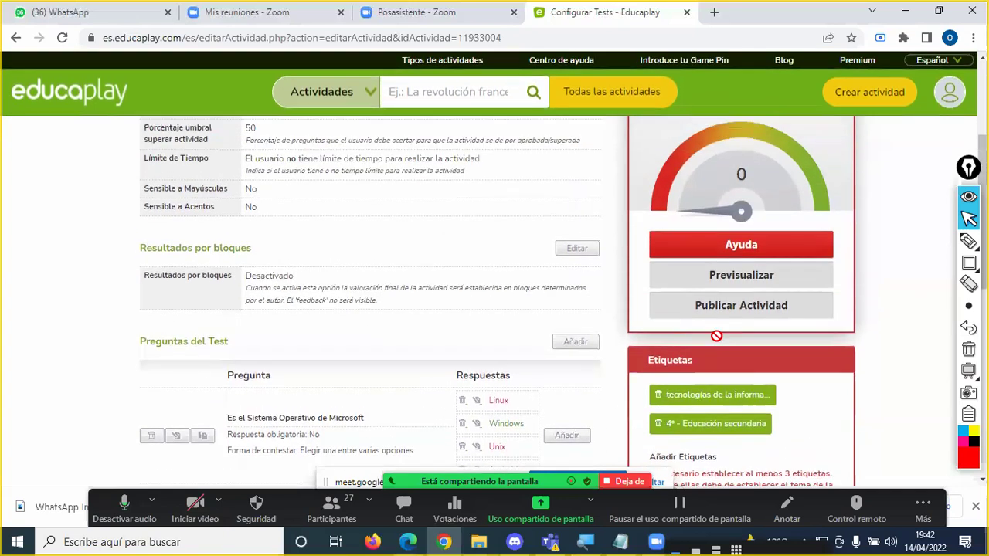
pyautogui.scroll(1, 716, 335)
pyautogui.click(969, 241)
pyautogui.moveTo(776, 229)
pyautogui.mouseDown()
pyautogui.moveTo(763, 221)
pyautogui.moveTo(687, 236)
pyautogui.moveTo(764, 241)
pyautogui.moveTo(775, 230)
pyautogui.mouseUp()
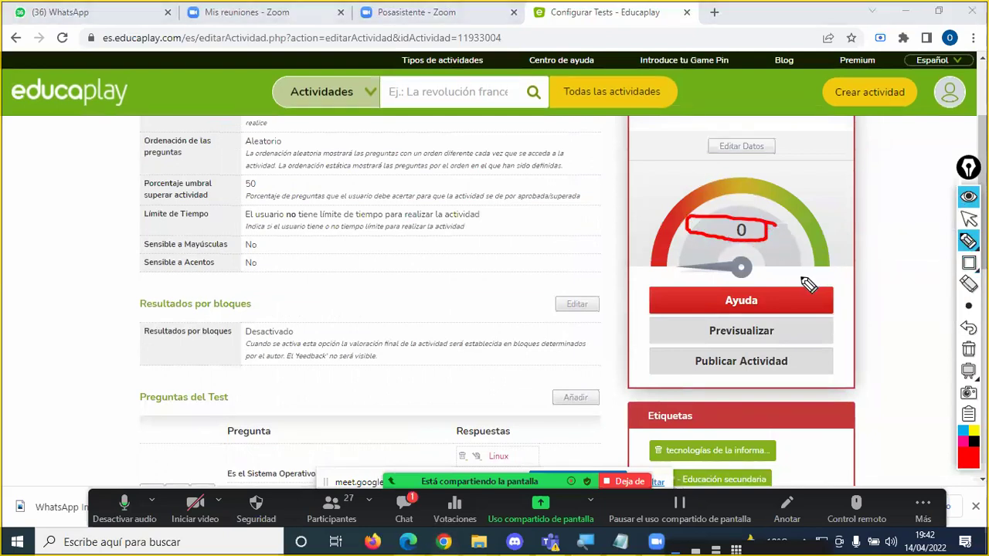
pyautogui.press('Escape')
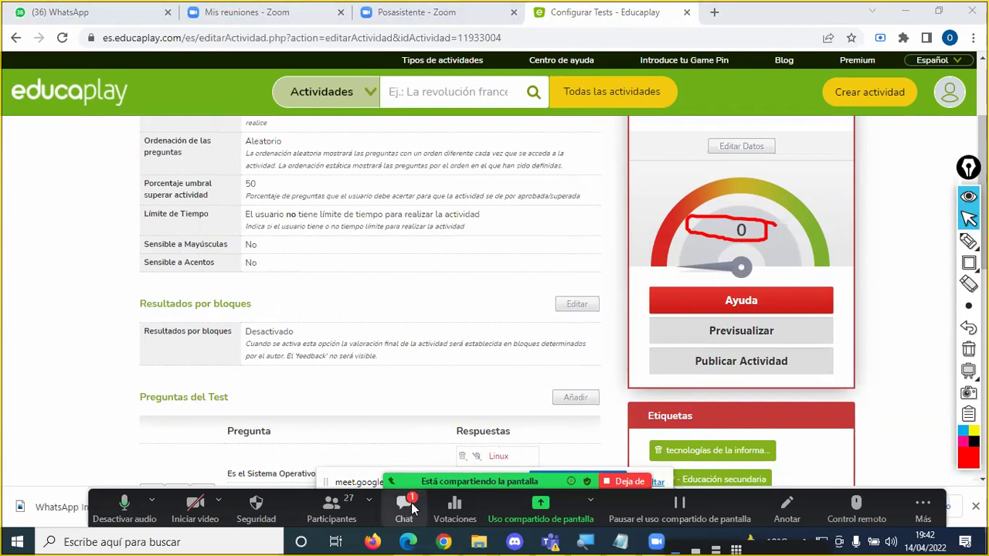
pyautogui.click(404, 506)
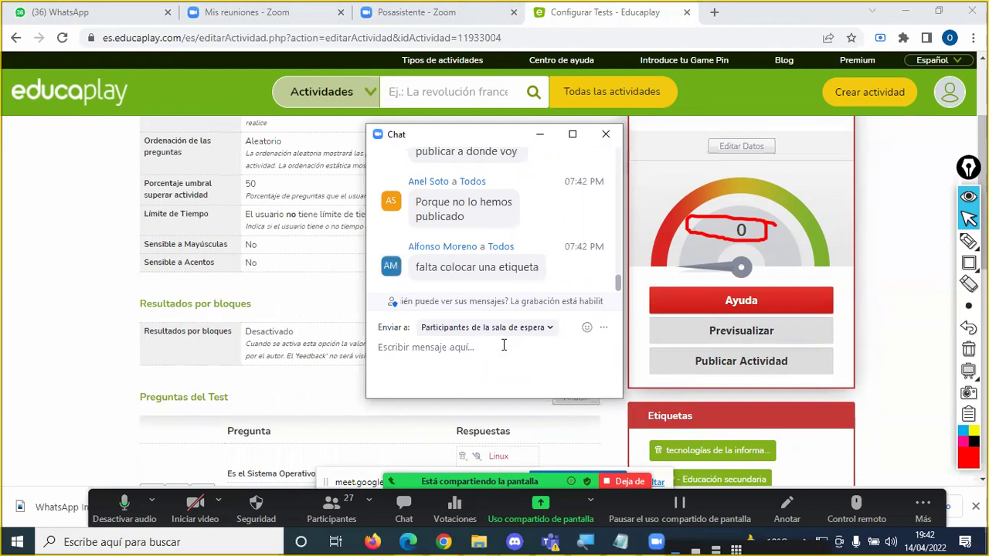
pyautogui.click(605, 133)
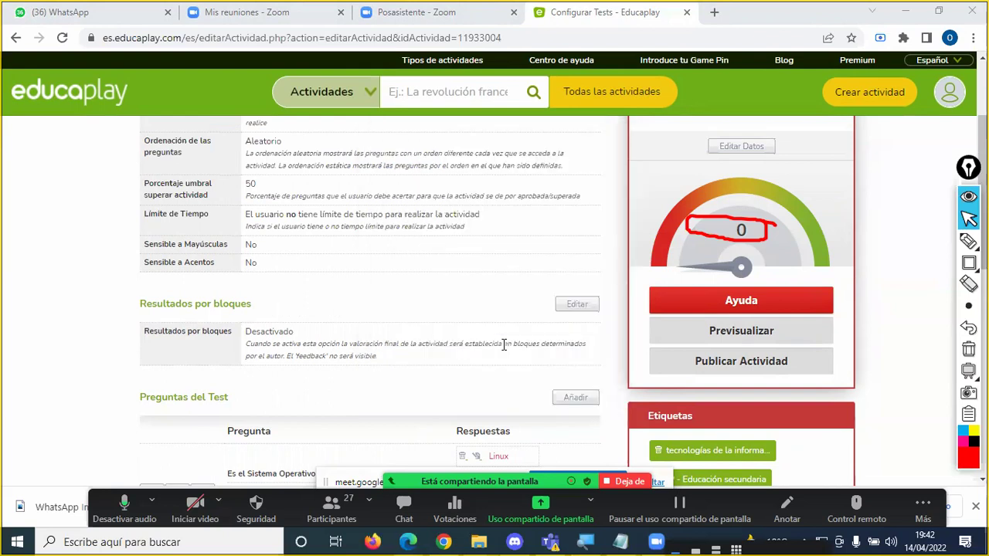
pyautogui.scroll(2, 438, 315)
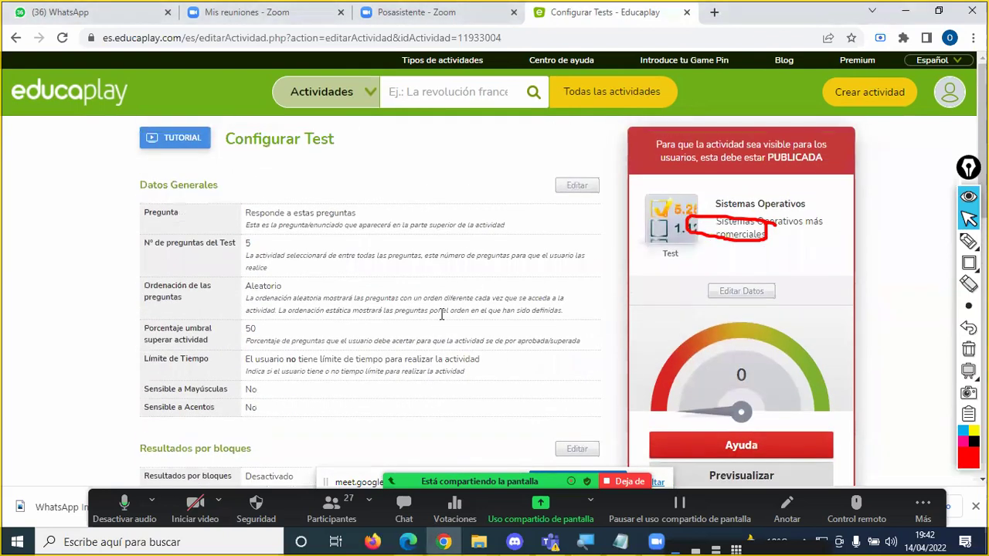
pyautogui.click(967, 349)
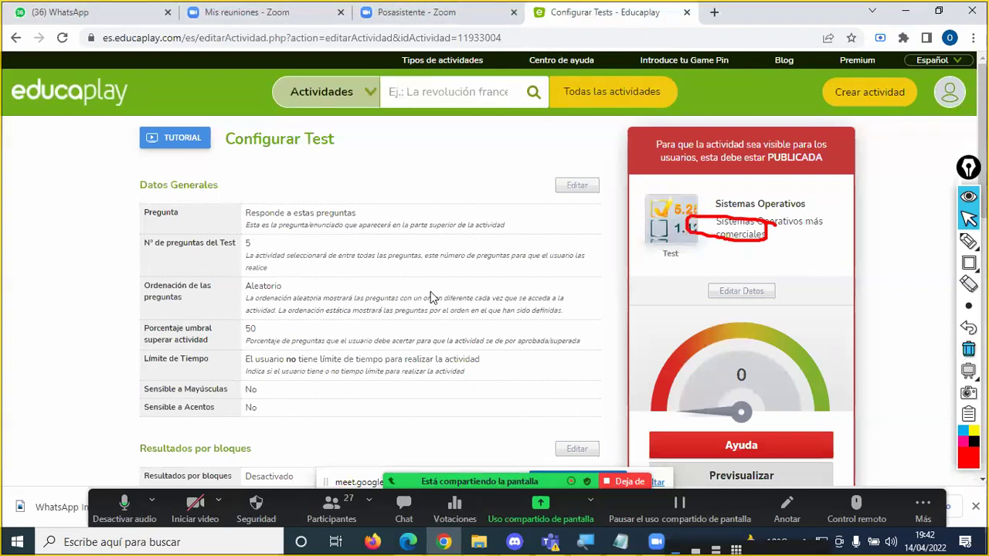
pyautogui.scroll(-5, 483, 263)
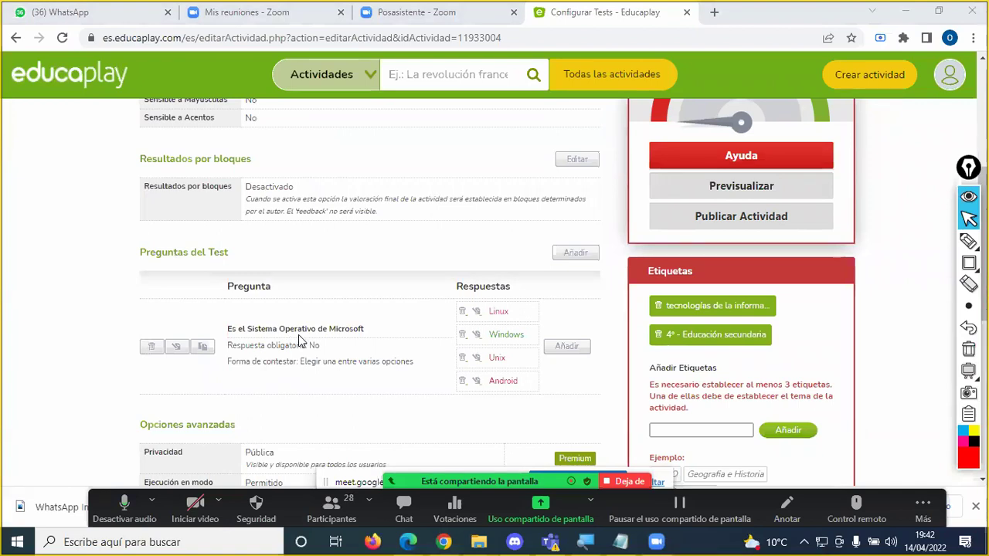
pyautogui.scroll(1, 300, 340)
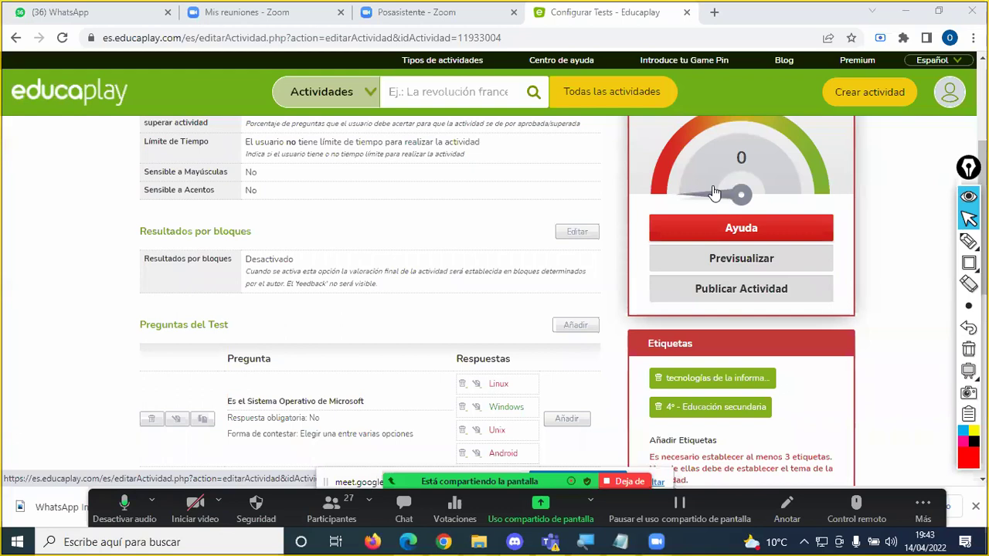
pyautogui.scroll(-2, 479, 309)
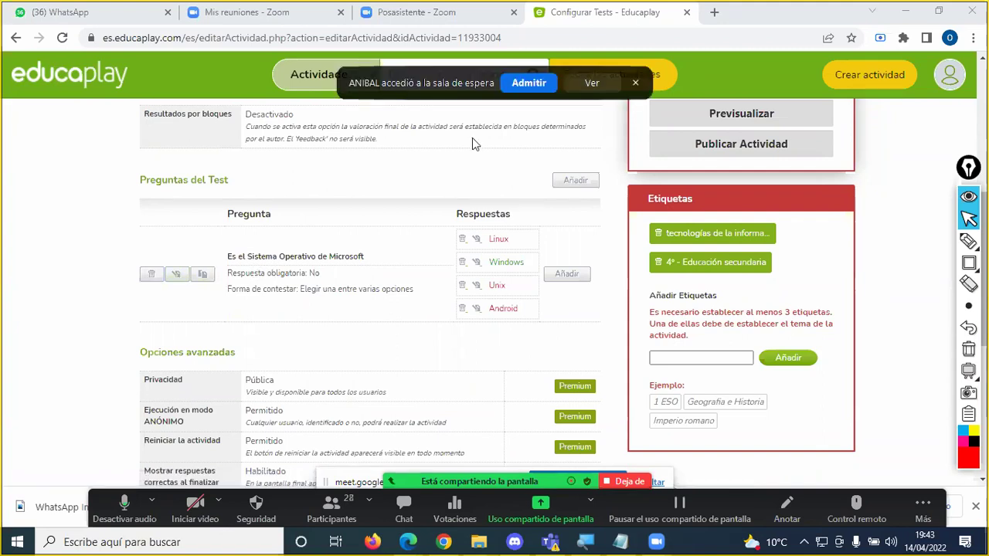
pyautogui.click(527, 83)
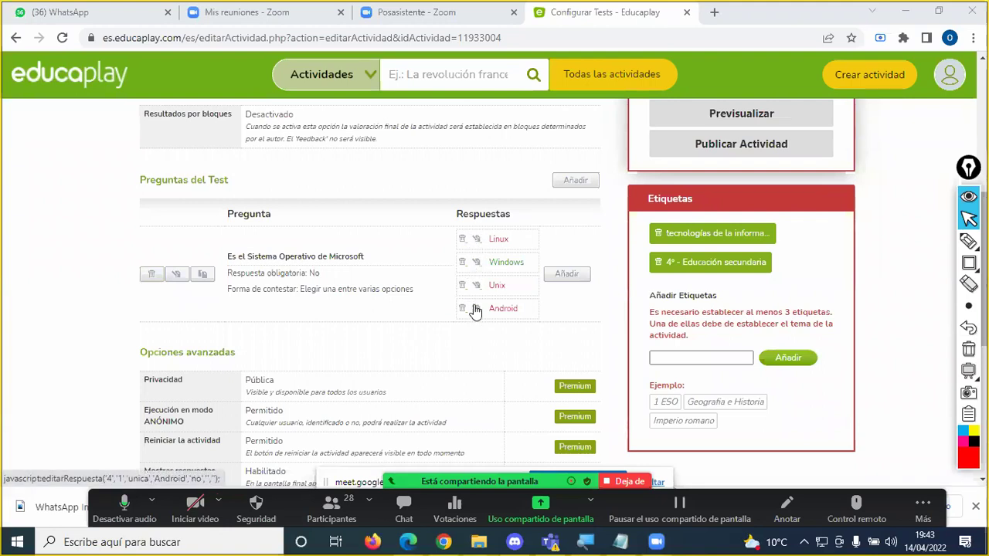
pyautogui.click(967, 241)
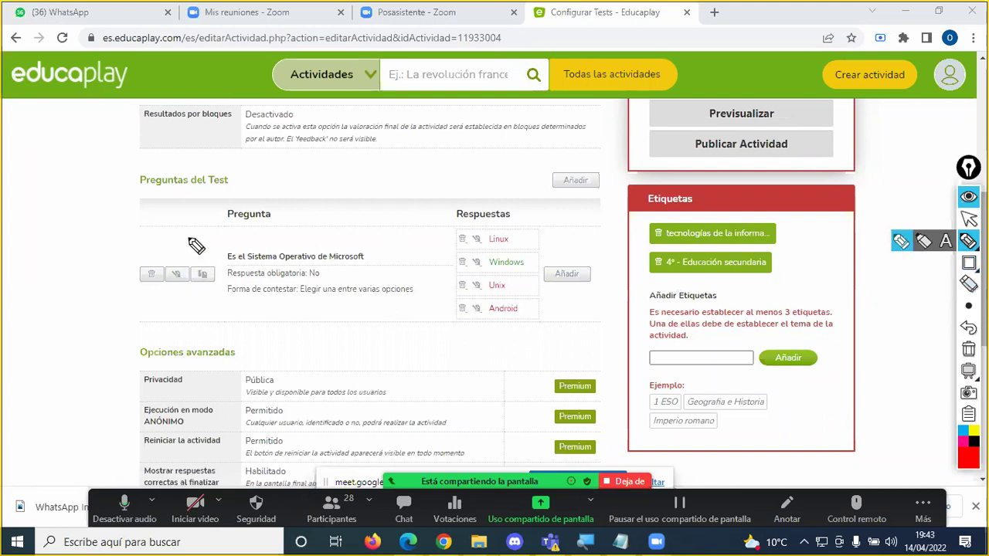
pyautogui.moveTo(187, 237); pyautogui.dragTo(185, 264)
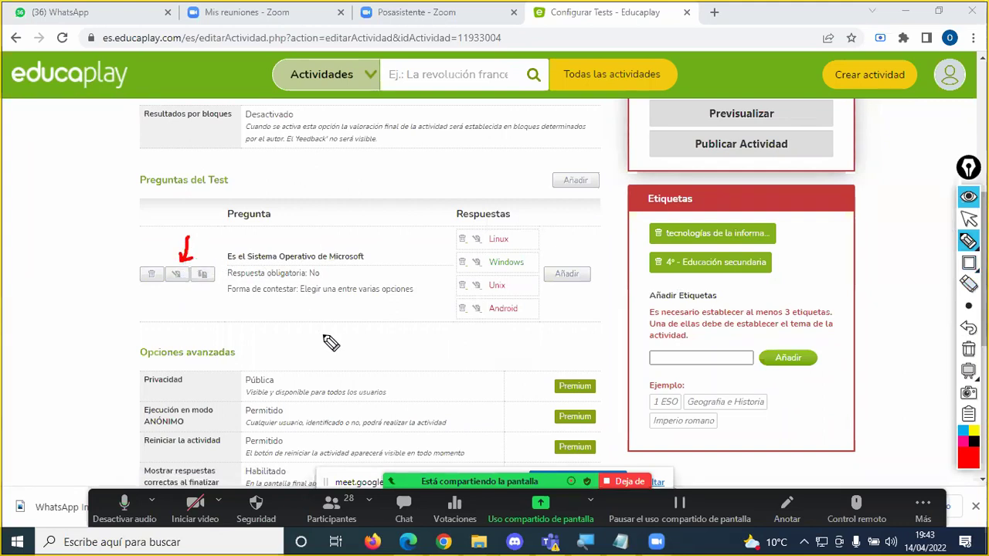
pyautogui.press('Escape')
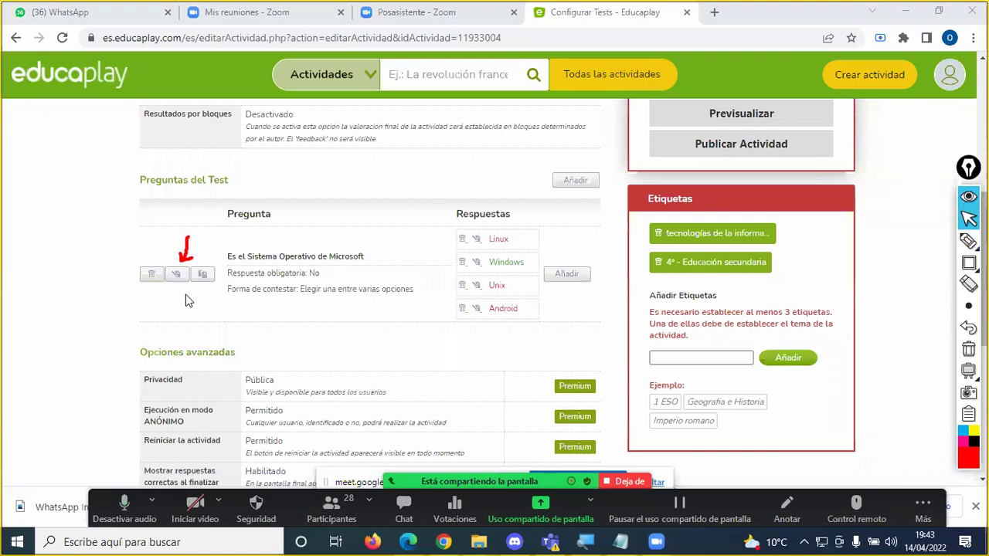
pyautogui.click(177, 274)
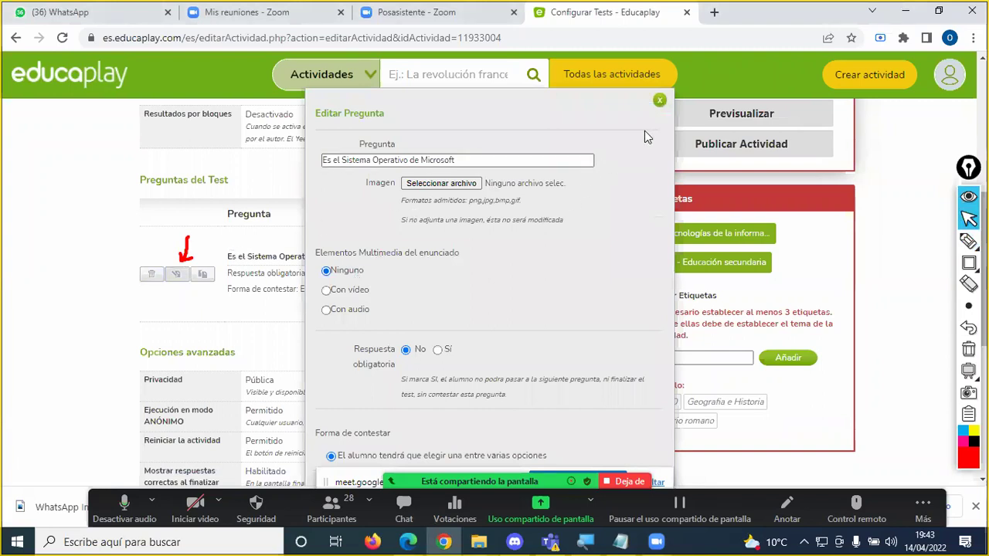
pyautogui.click(660, 103)
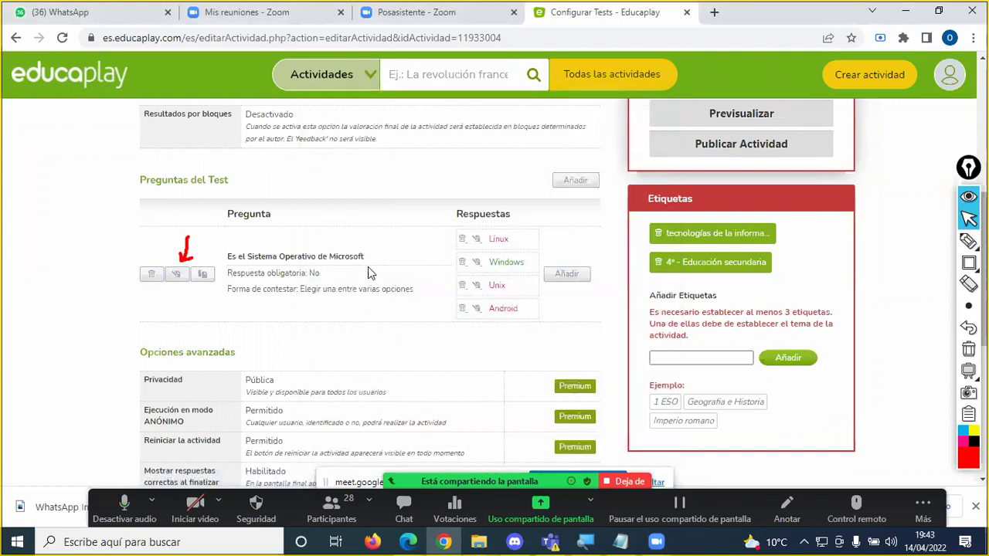
# Step: Underline the Android answer and the Pregunta and Respuestas headings in red, then open the Microsoft question for editing
pyautogui.click(969, 263)
pyautogui.click(968, 241)
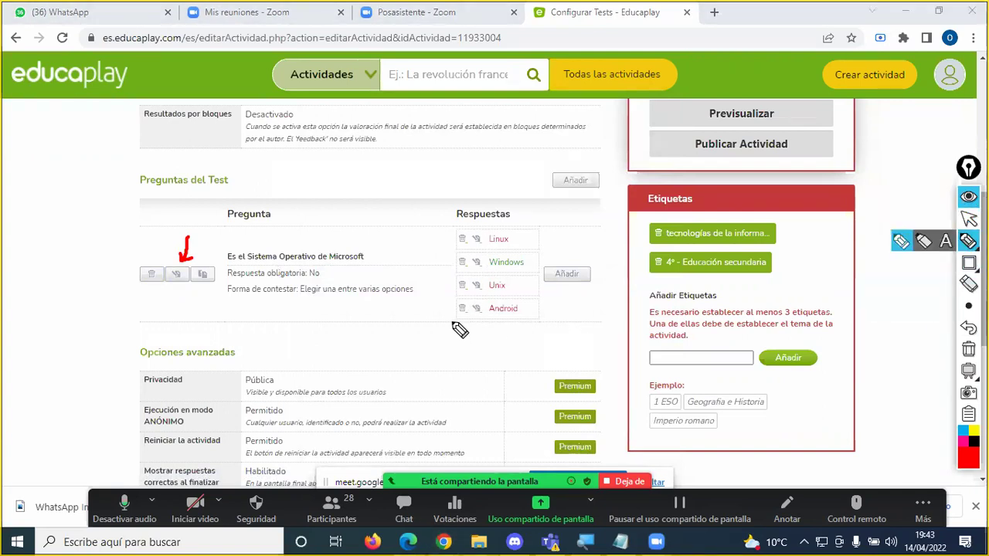
pyautogui.moveTo(451, 323); pyautogui.dragTo(529, 328)
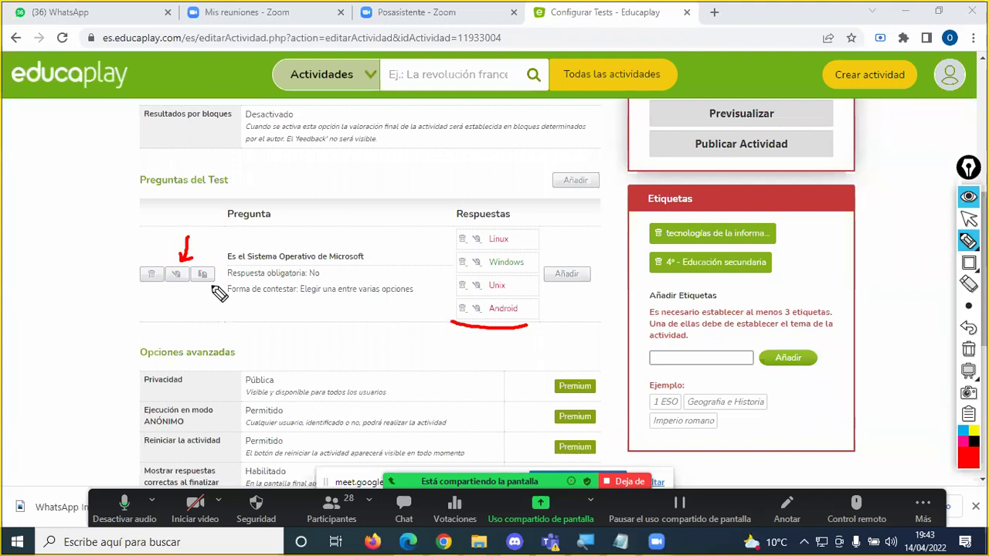
pyautogui.moveTo(228, 225); pyautogui.dragTo(274, 226)
pyautogui.moveTo(459, 223); pyautogui.dragTo(506, 232)
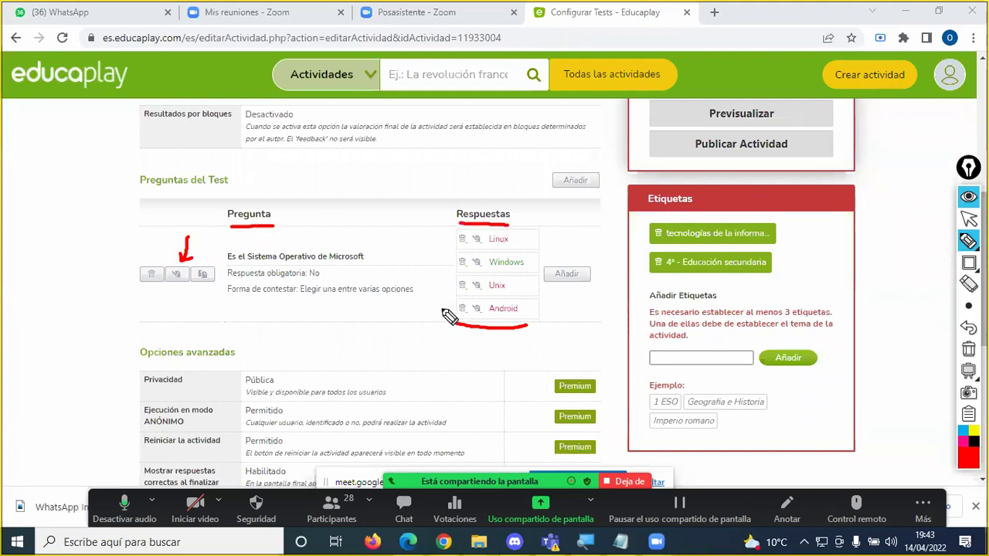
pyautogui.press('Escape')
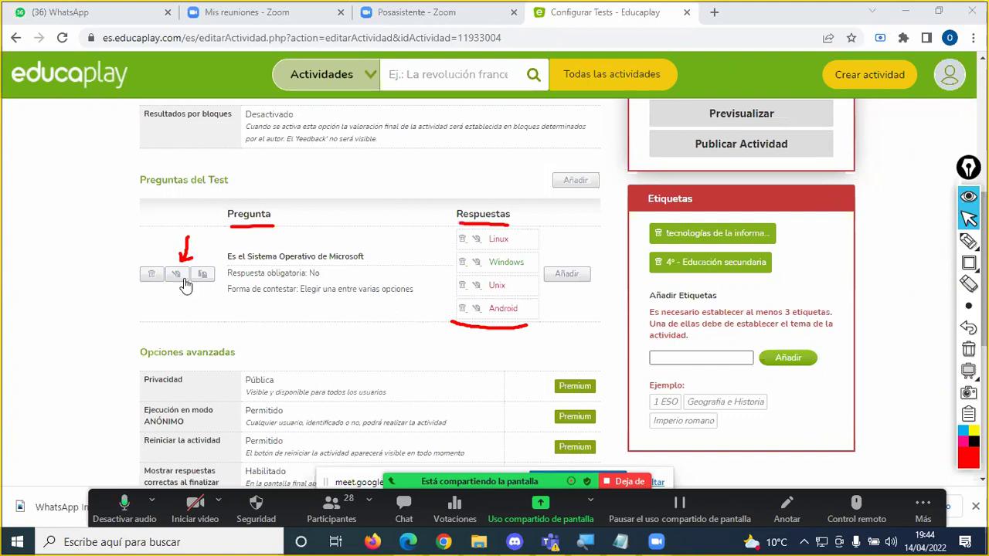
pyautogui.click(175, 275)
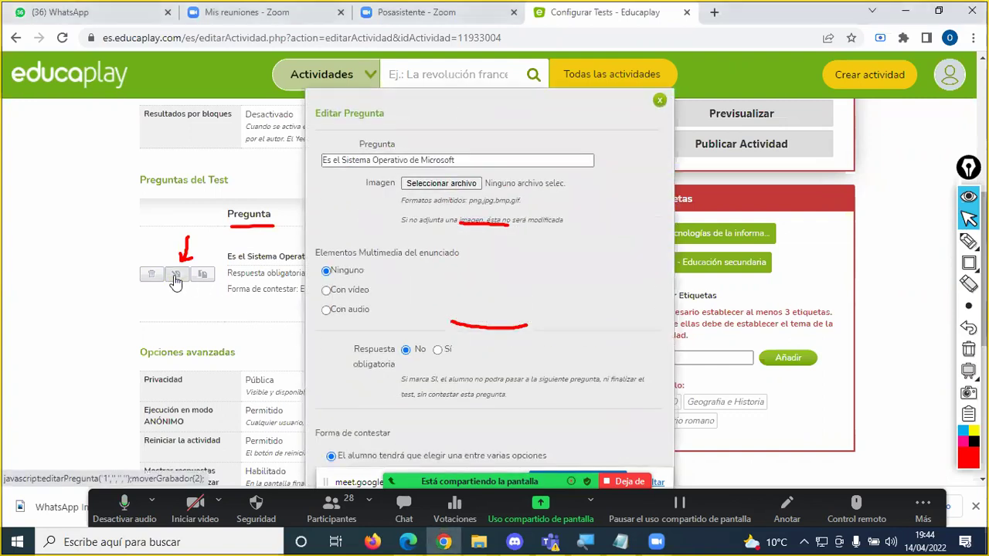
pyautogui.click(968, 349)
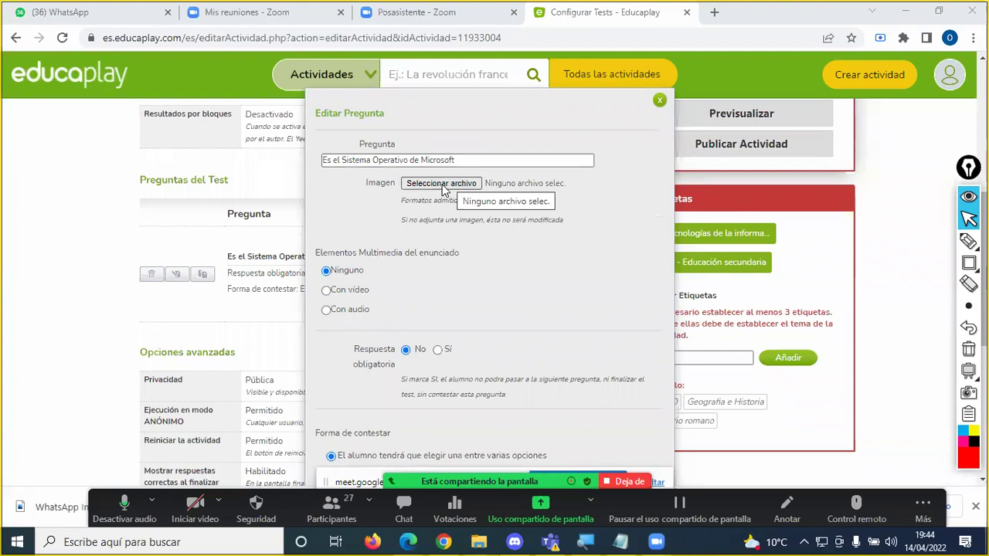
# Step: Browse the Imágenes folder and choose windows.jpg as the question's image
pyautogui.click(447, 185)
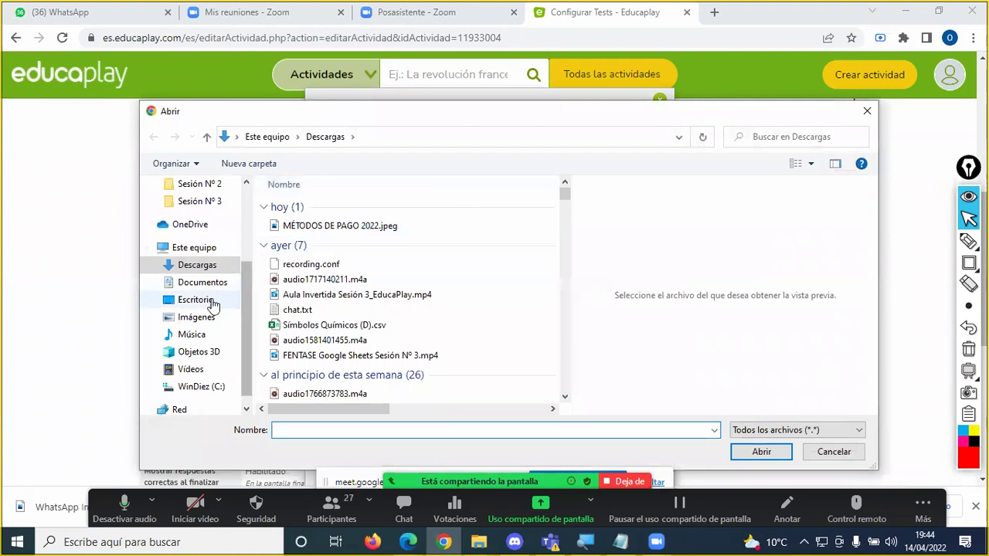
pyautogui.click(197, 319)
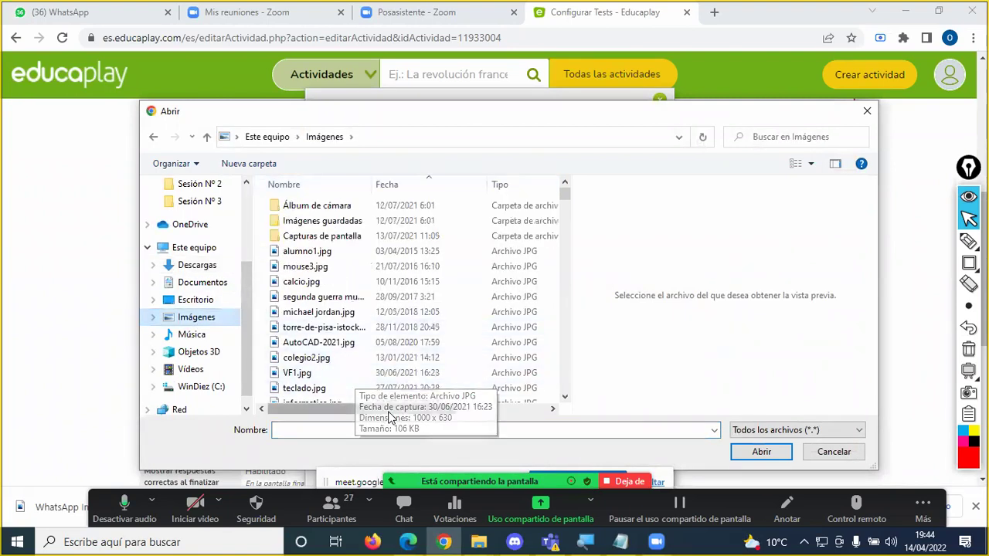
pyautogui.write('win')
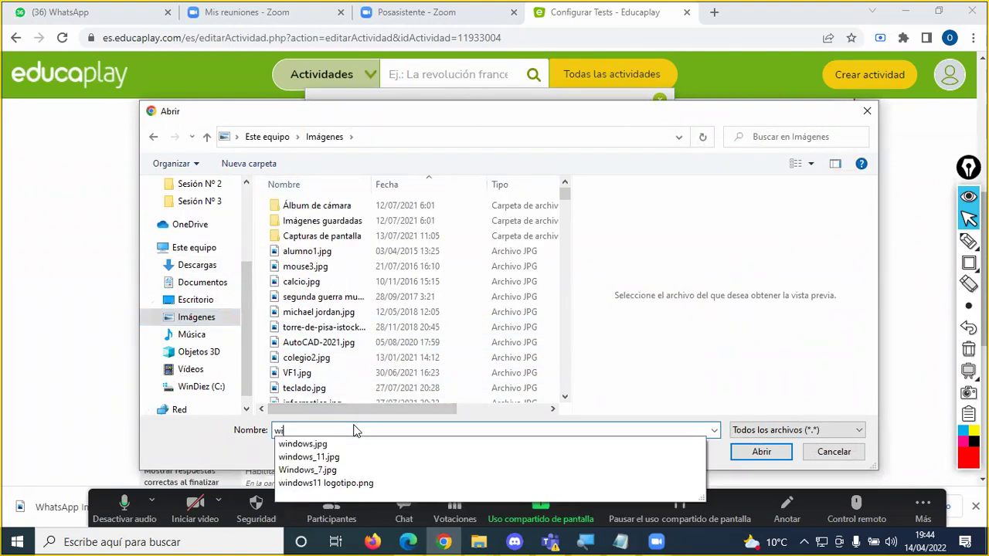
pyautogui.click(344, 445)
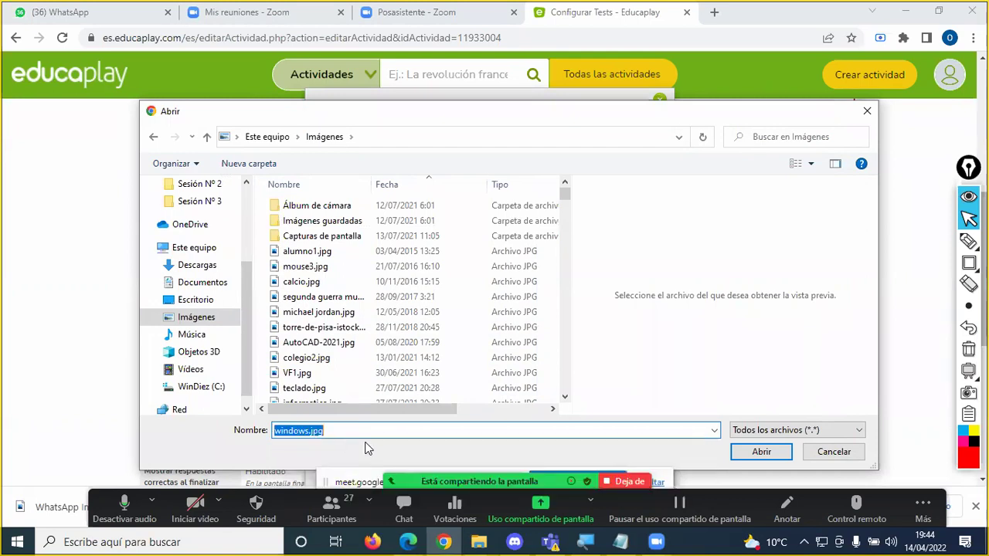
pyautogui.press('Return')
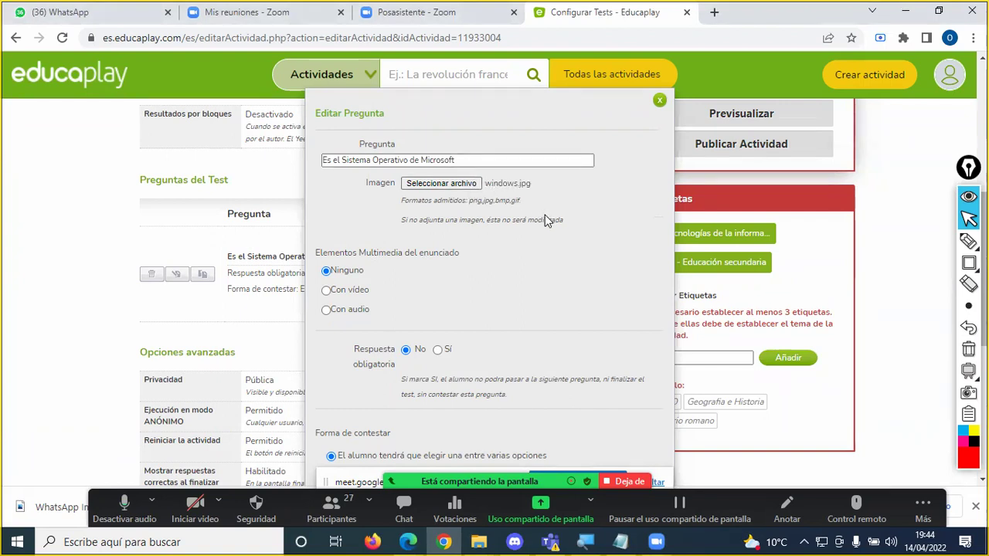
# Step: Address the Zoom chat to Todos, send windows.jpg from the Imágenes folder, and close the chat
pyautogui.click(483, 335)
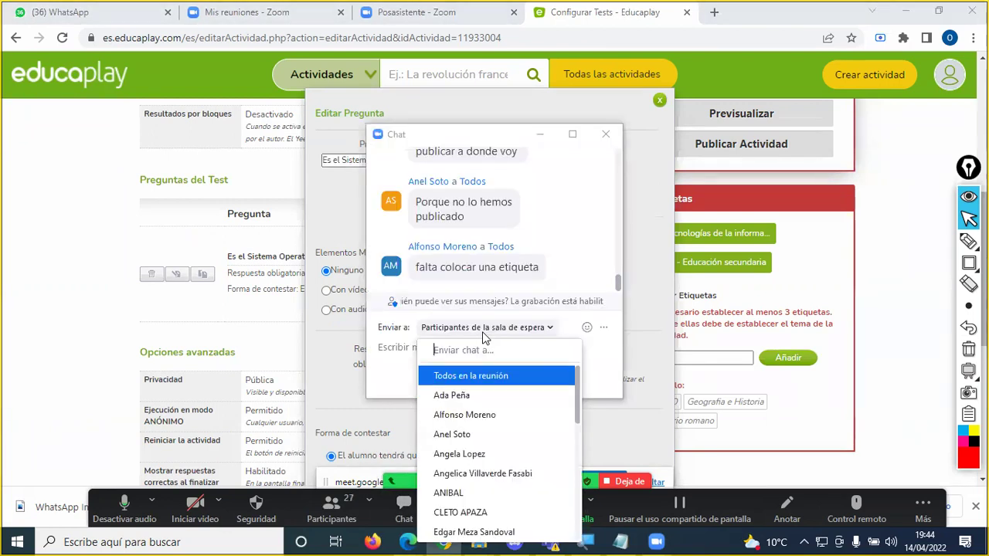
pyautogui.press('Return')
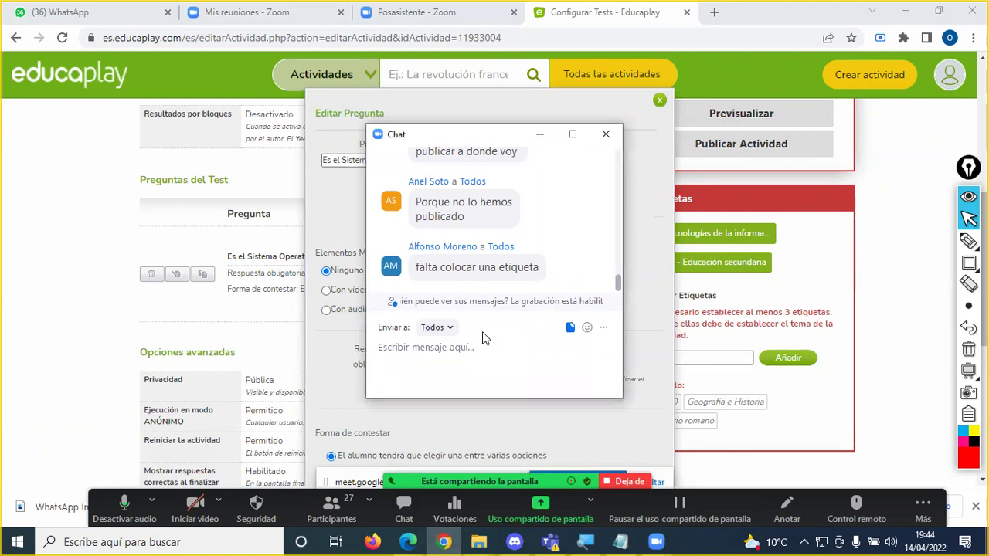
pyautogui.press('Return')
pyautogui.press('Down')
pyautogui.press('Down')
pyautogui.press('Down')
pyautogui.press('Down')
pyautogui.press('Down')
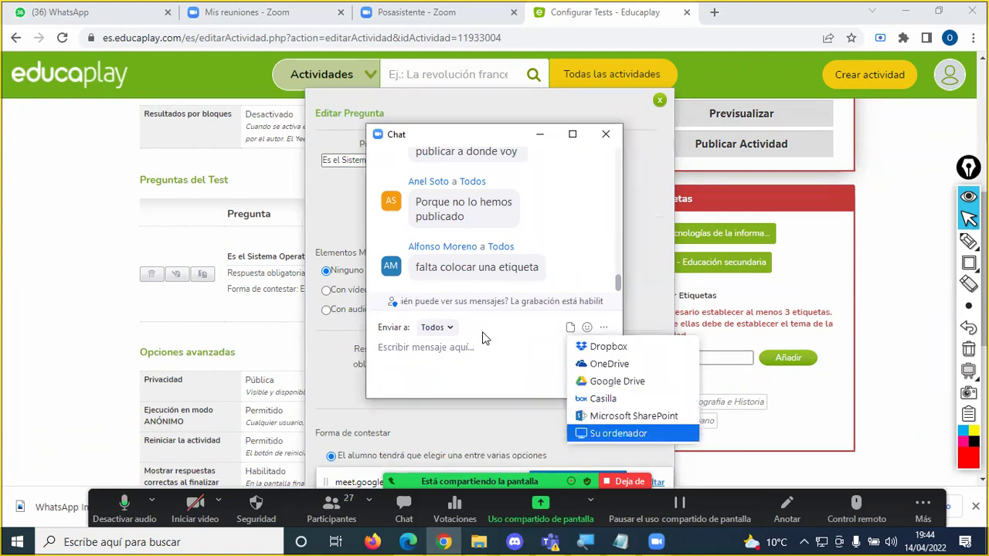
pyautogui.press('Return')
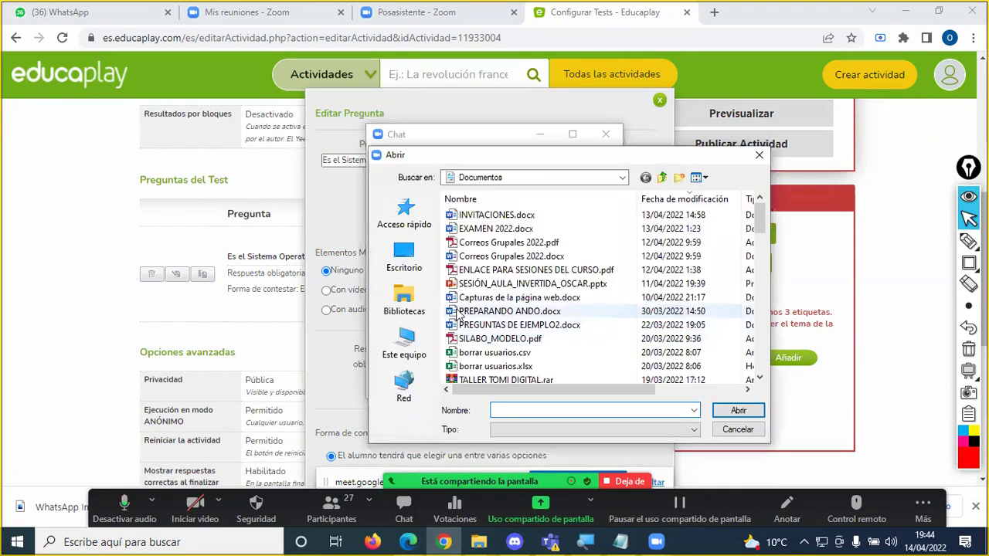
pyautogui.click(626, 180)
pyautogui.click(626, 178)
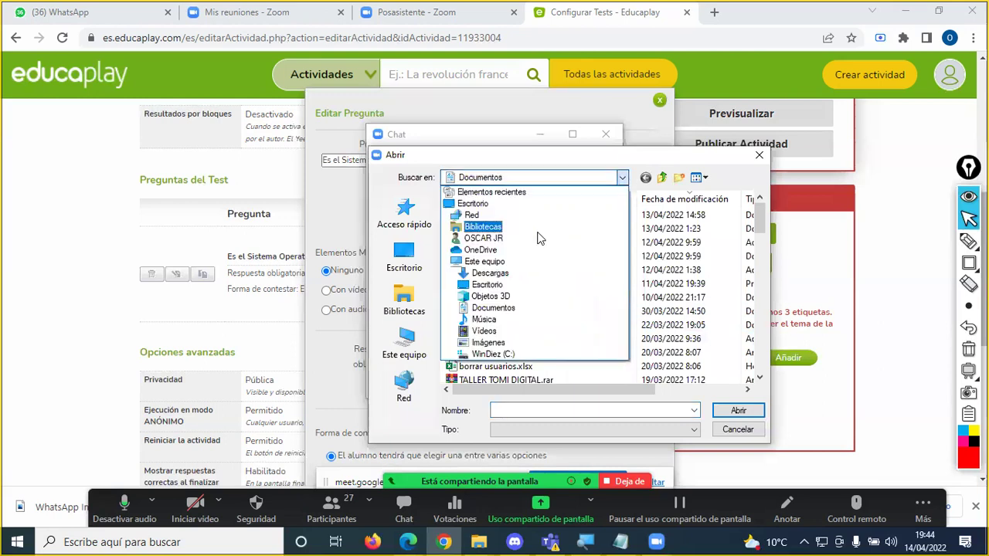
pyautogui.click(495, 342)
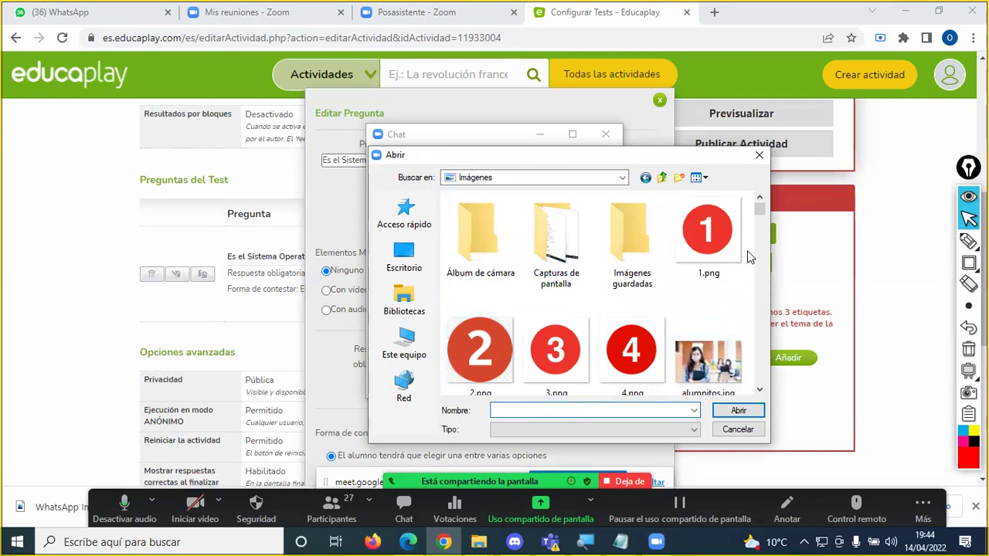
pyautogui.write('win')
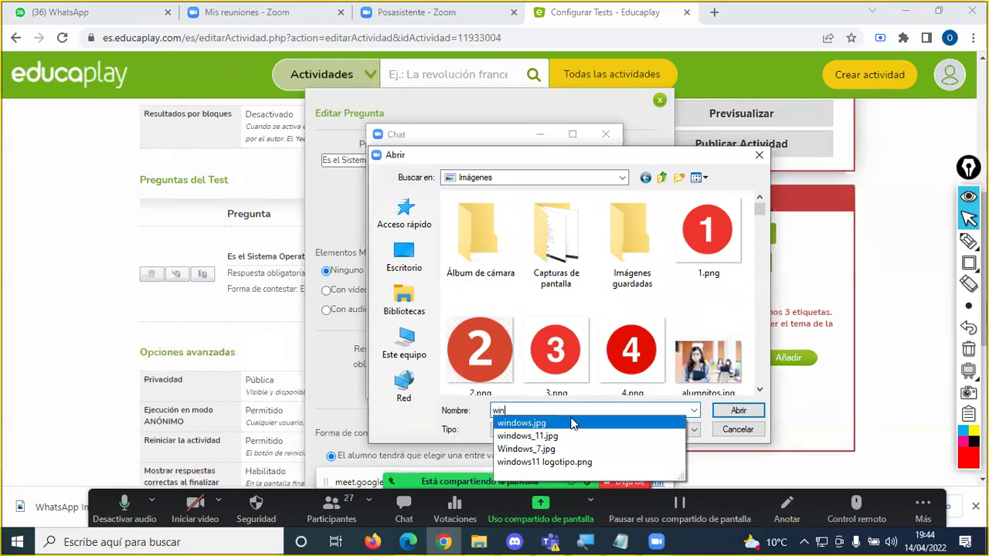
pyautogui.press('Return')
pyautogui.press('Return')
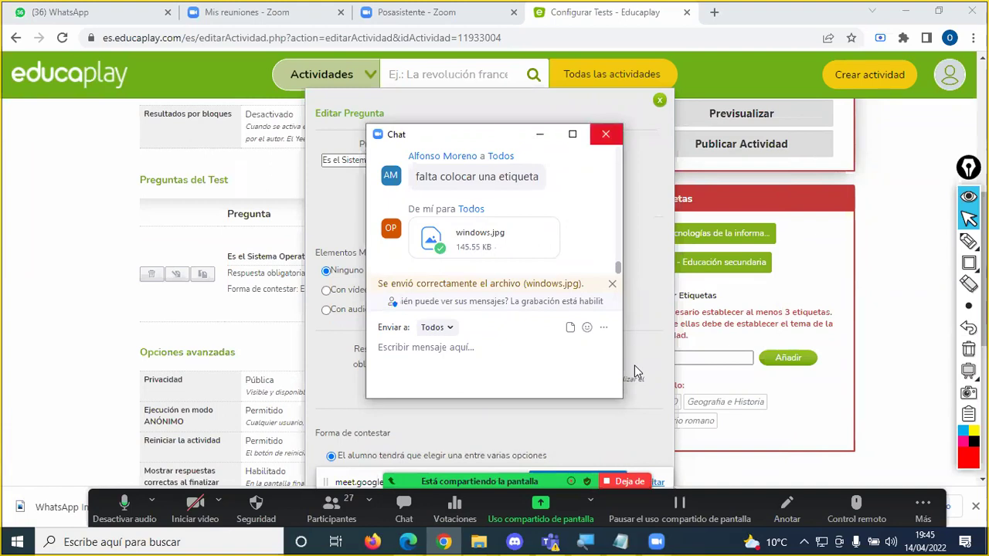
pyautogui.click(605, 134)
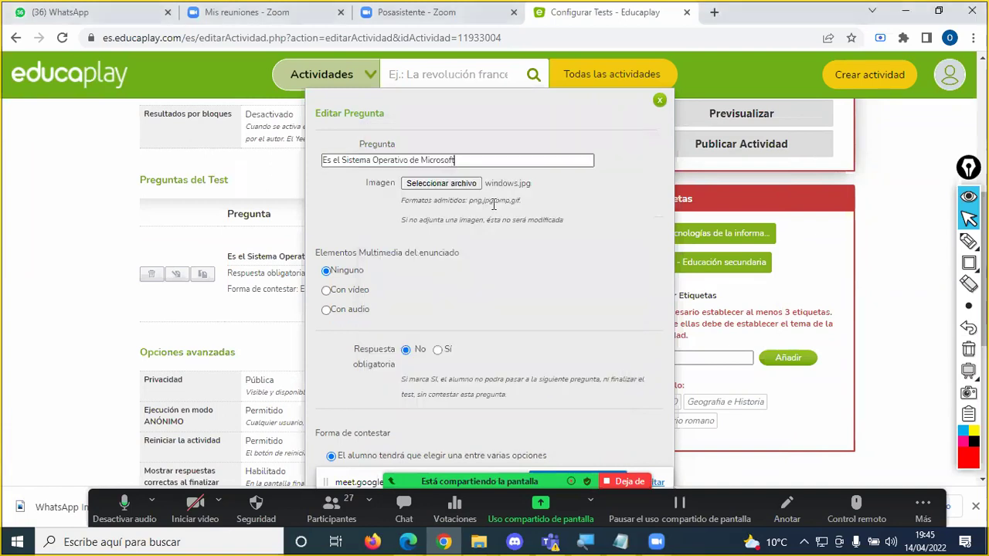
# Step: Search Google for 'windows' in a new tab and show the image results, circling the term and Imágenes
pyautogui.click(714, 13)
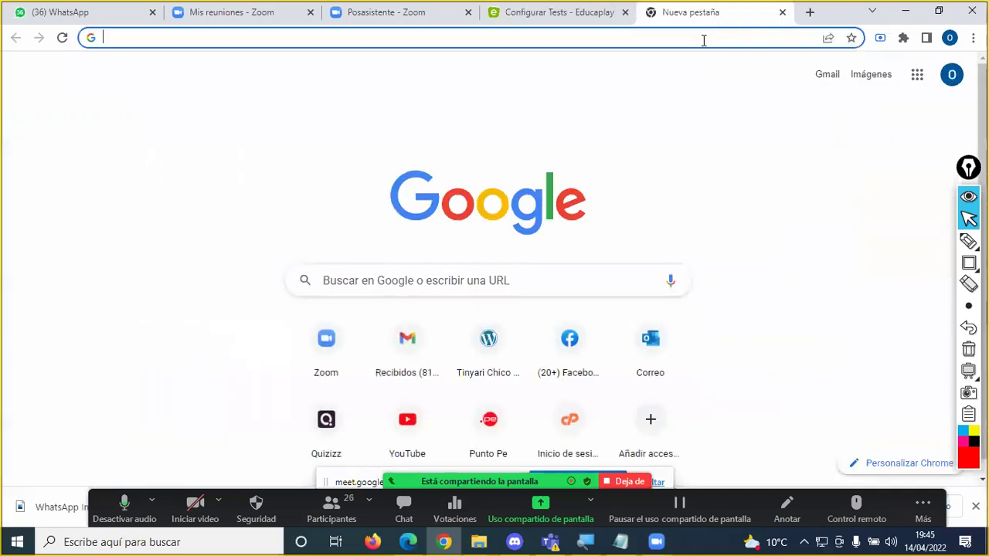
pyautogui.write('windows')
pyautogui.press('Return')
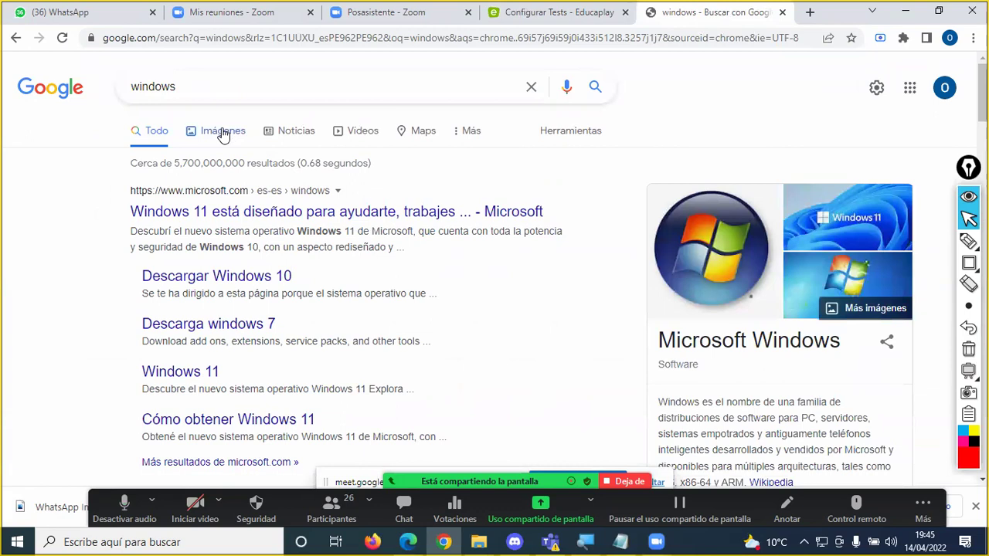
pyautogui.click(222, 131)
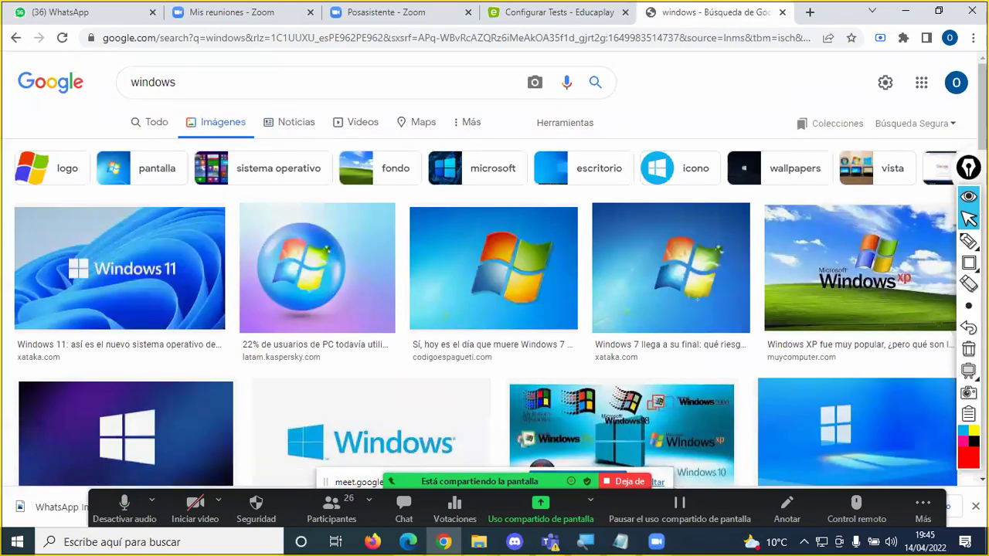
pyautogui.click(967, 241)
pyautogui.moveTo(176, 58)
pyautogui.mouseDown()
pyautogui.moveTo(117, 77)
pyautogui.moveTo(187, 87)
pyautogui.moveTo(174, 62)
pyautogui.mouseUp()
pyautogui.moveTo(229, 116)
pyautogui.mouseDown()
pyautogui.moveTo(184, 108)
pyautogui.moveTo(220, 146)
pyautogui.moveTo(235, 106)
pyautogui.mouseUp()
pyautogui.click(969, 220)
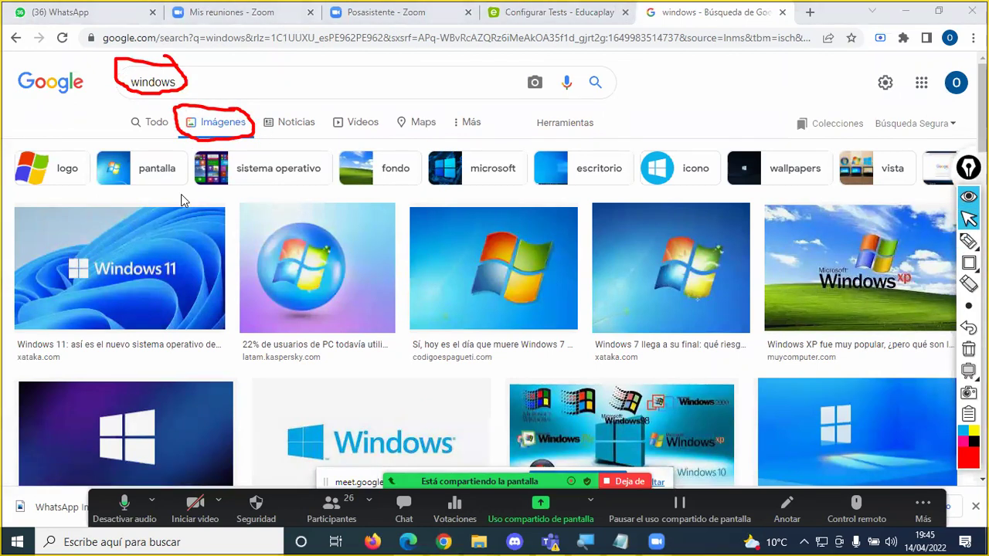
# Step: Save the Kaspersky globe Windows image into Imágenes as Windows_7 (1).jpg
pyautogui.click(317, 276)
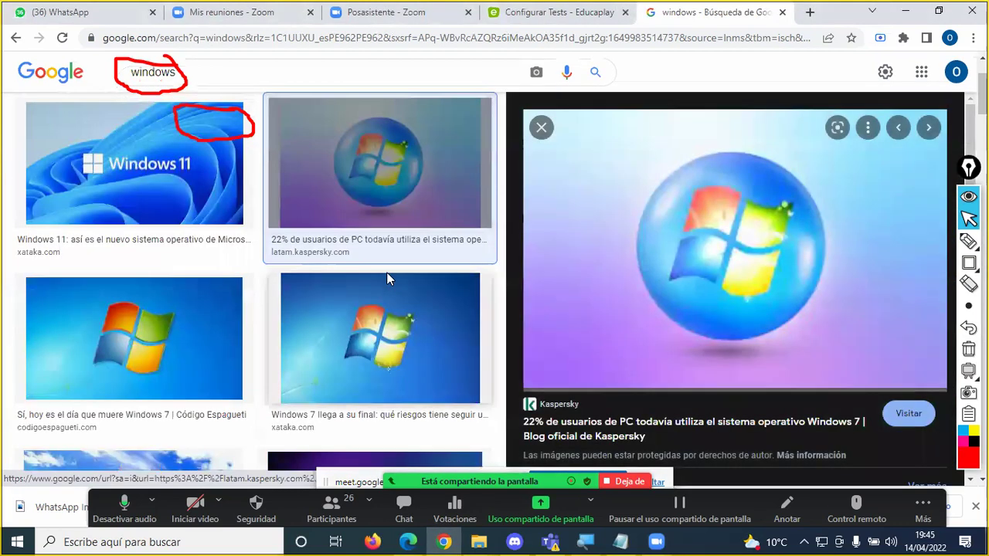
pyautogui.rightClick(705, 220)
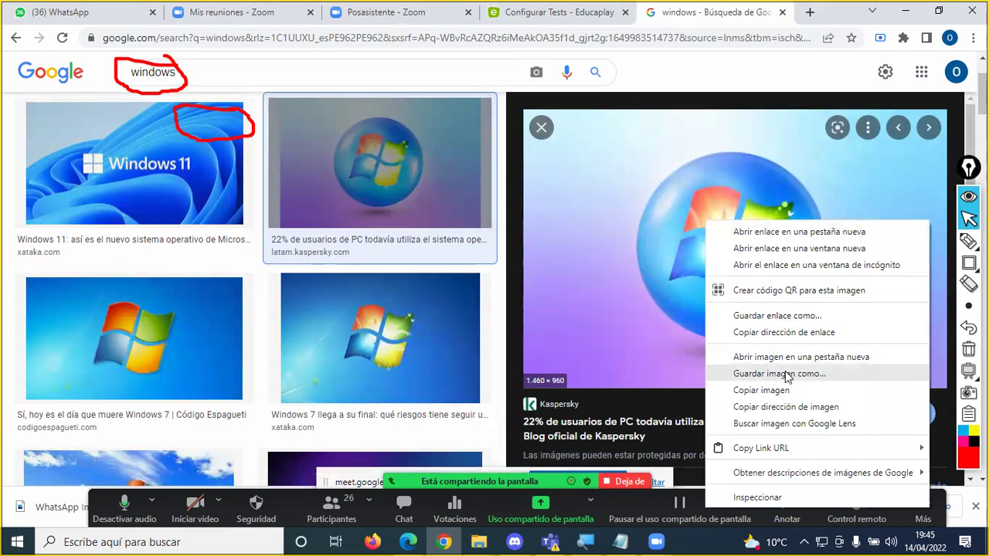
pyautogui.rightClick(678, 187)
pyautogui.click(739, 339)
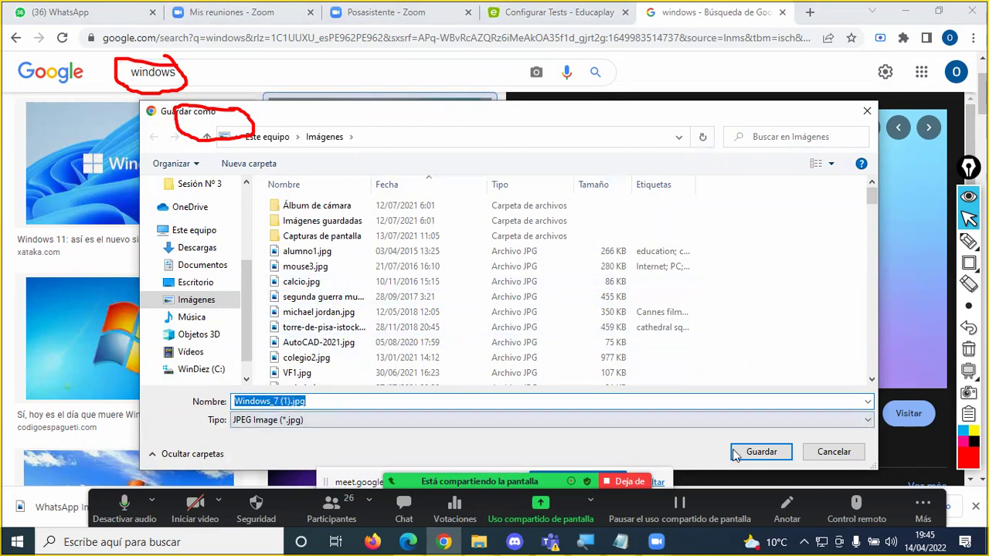
pyautogui.click(759, 454)
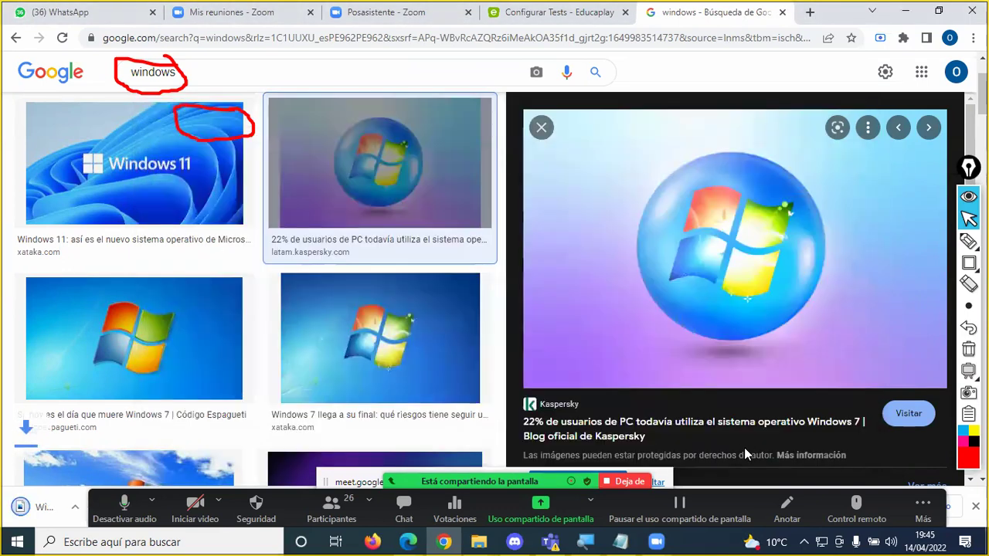
# Step: Attach Windows_7 (1).jpg as the Microsoft question's image and submit the edited question
pyautogui.click(525, 20)
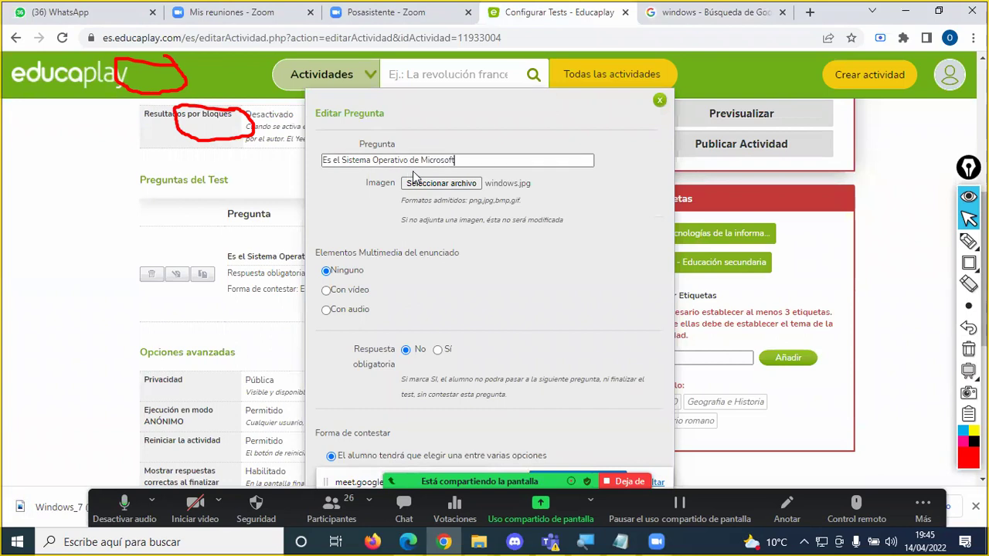
pyautogui.click(442, 184)
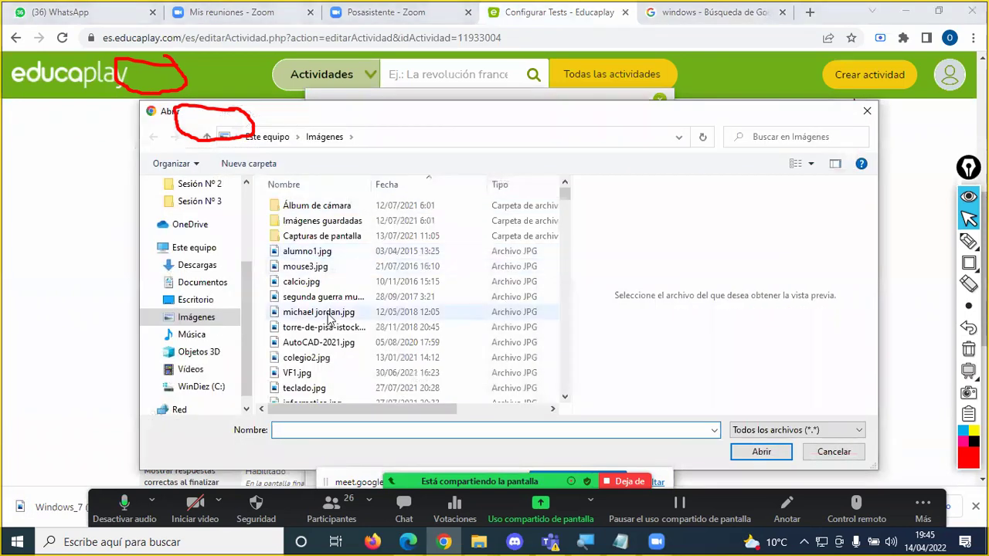
pyautogui.write('win')
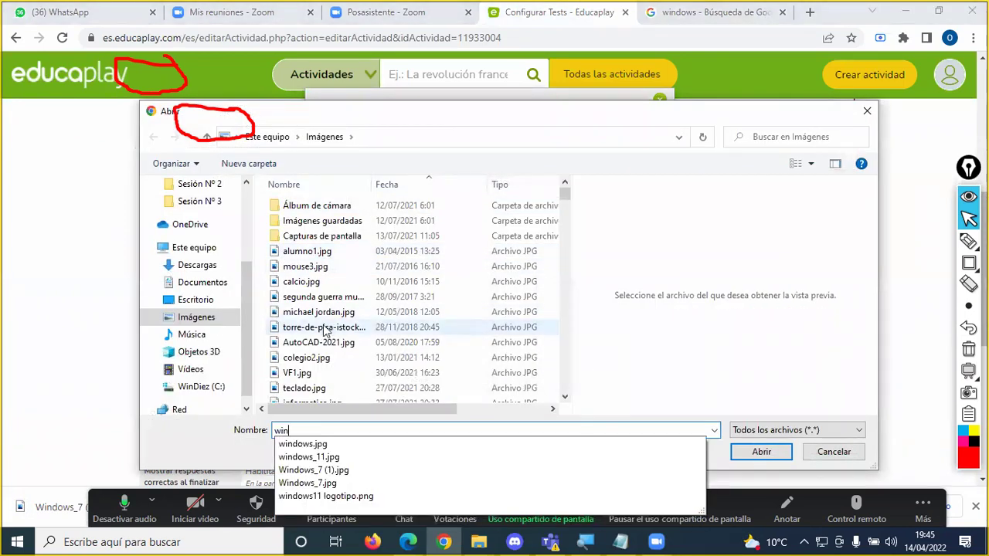
pyautogui.click(332, 474)
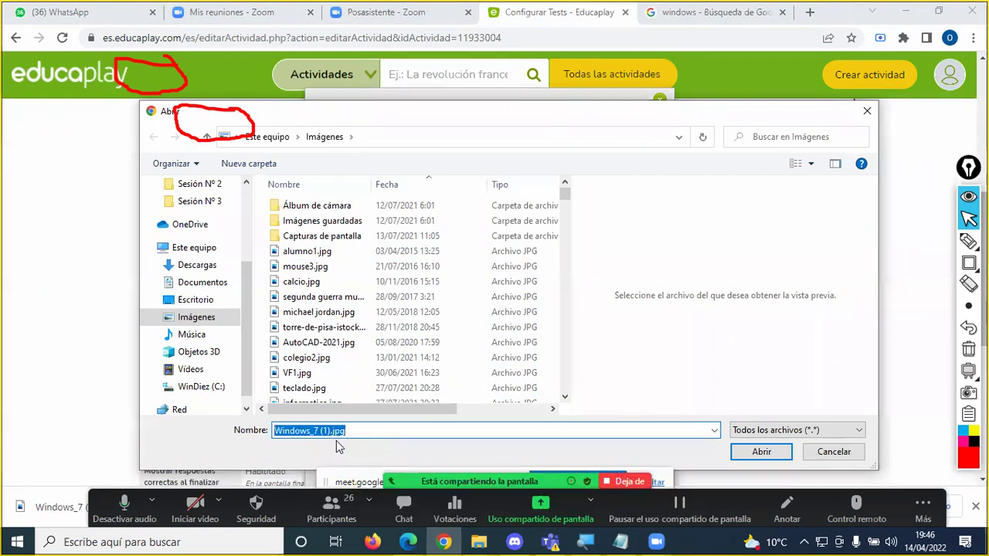
pyautogui.click(761, 451)
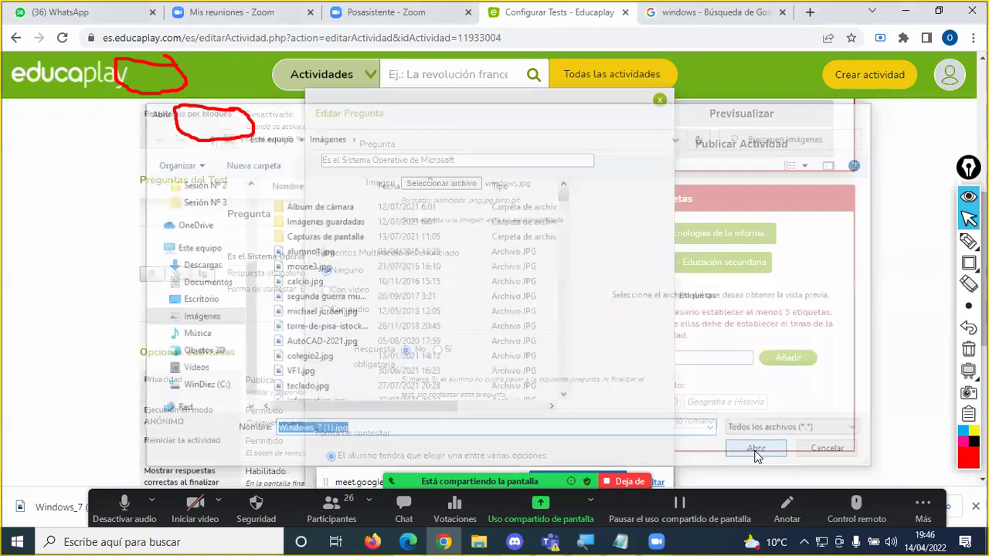
pyautogui.scroll(-3, 544, 257)
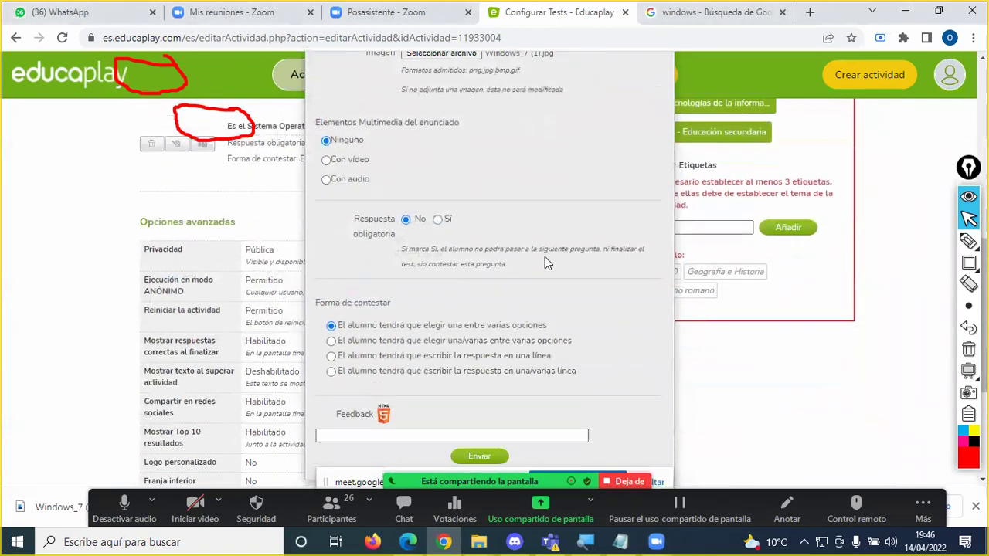
pyautogui.click(480, 370)
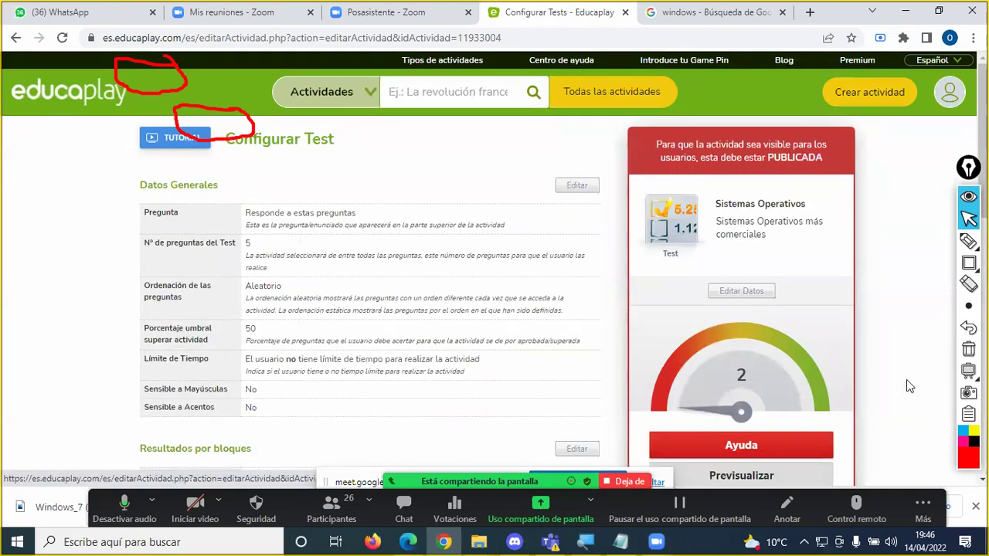
# Step: Erase the red annotations, review the Sistemas Operativos Configurar Test page, and check the Zoom chat
pyautogui.click(968, 348)
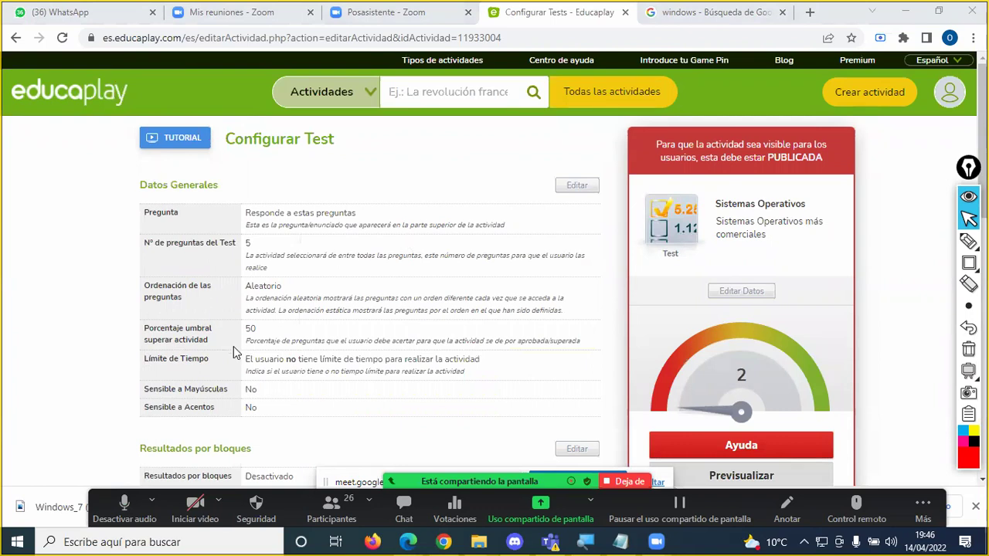
pyautogui.scroll(-1, 293, 353)
pyautogui.scroll(-1, 293, 351)
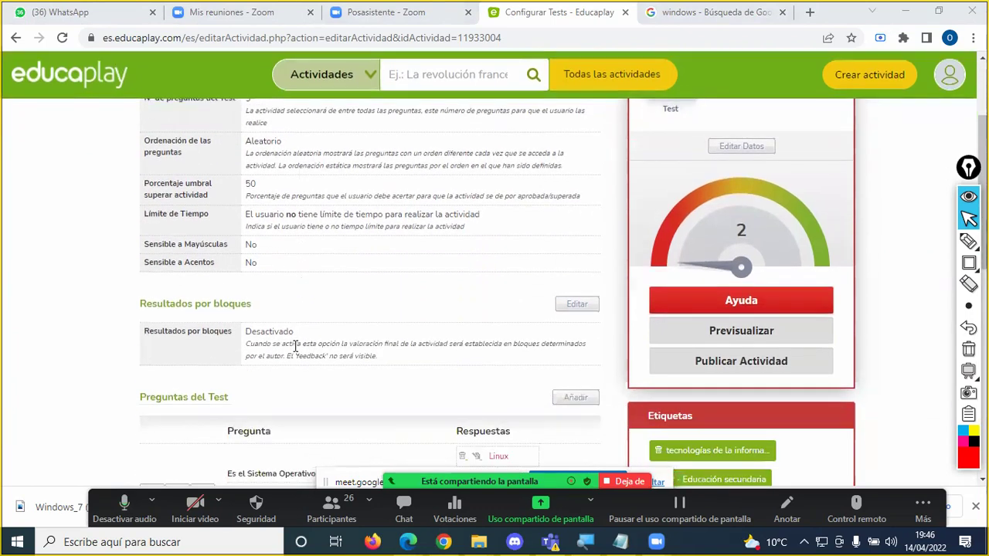
pyautogui.scroll(1, 293, 346)
pyautogui.scroll(1, 294, 340)
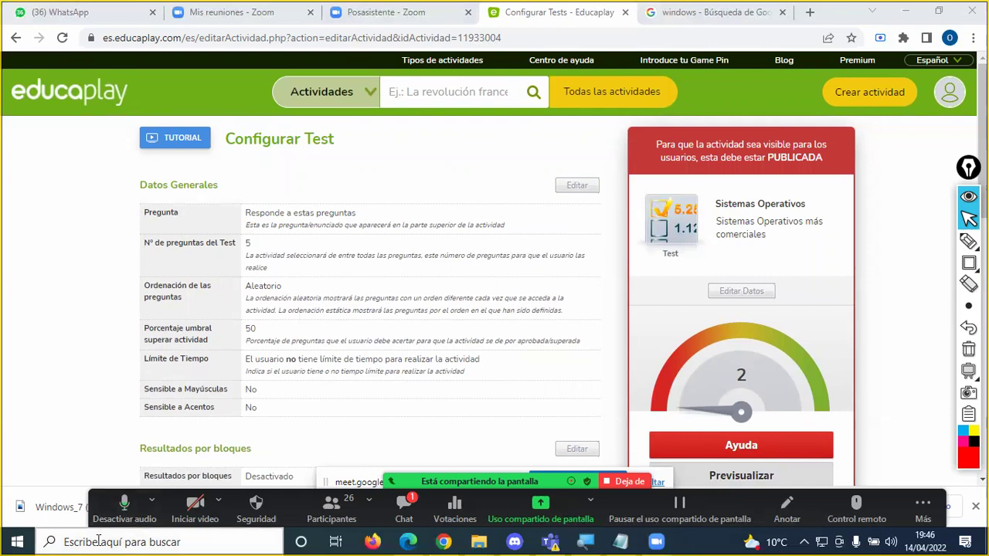
pyautogui.click(400, 500)
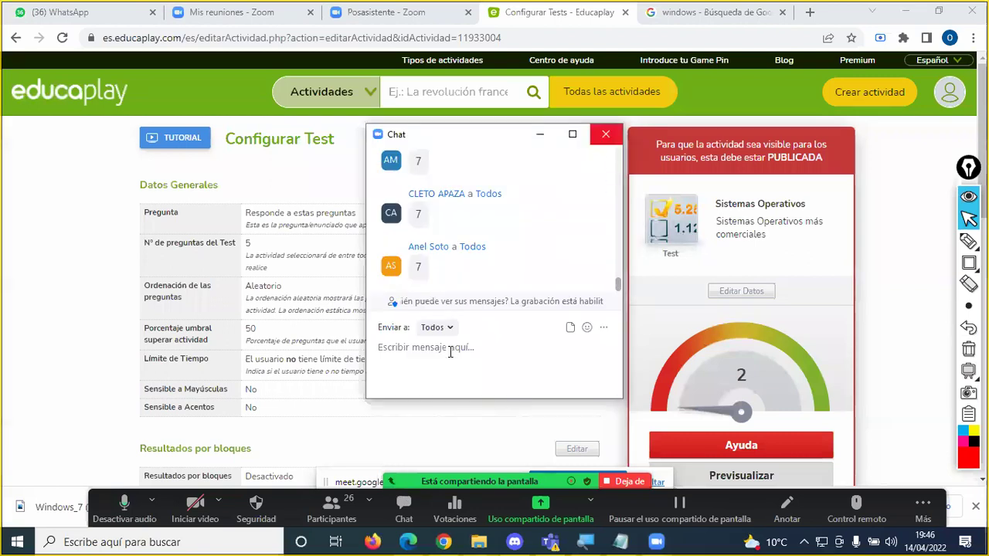
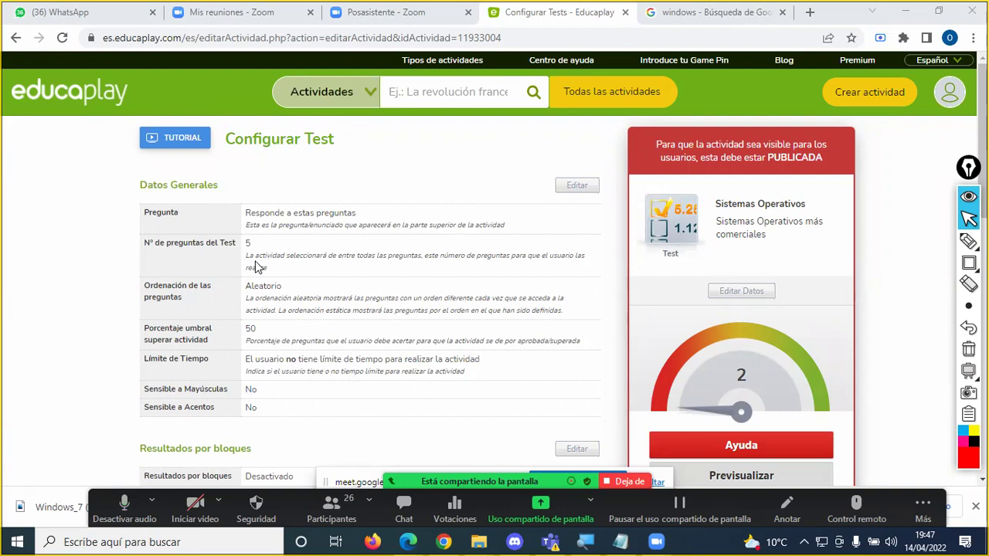
# Step: Read the test improvement tips, highlighting the 3-tag minimum and valid question counts
pyautogui.scroll(-1, 257, 267)
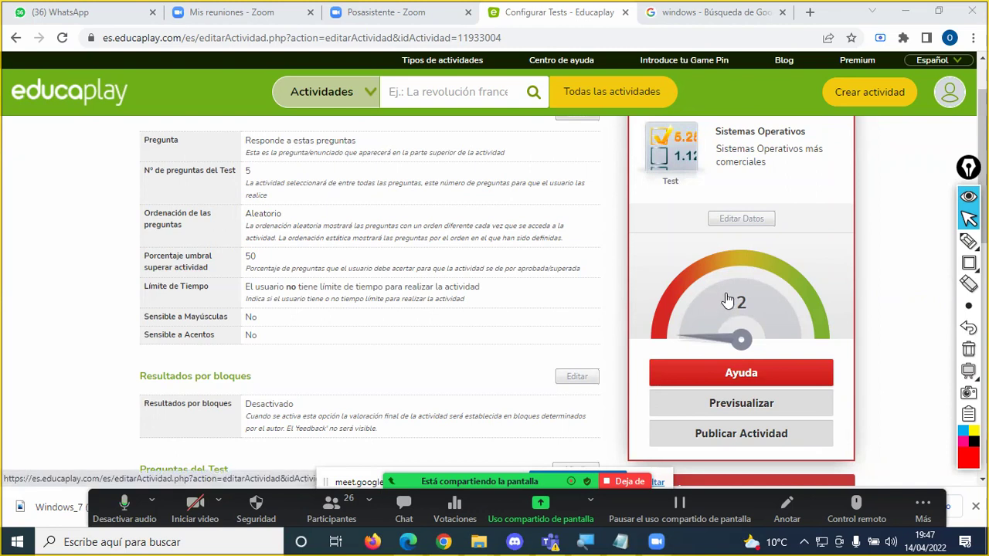
pyautogui.click(731, 373)
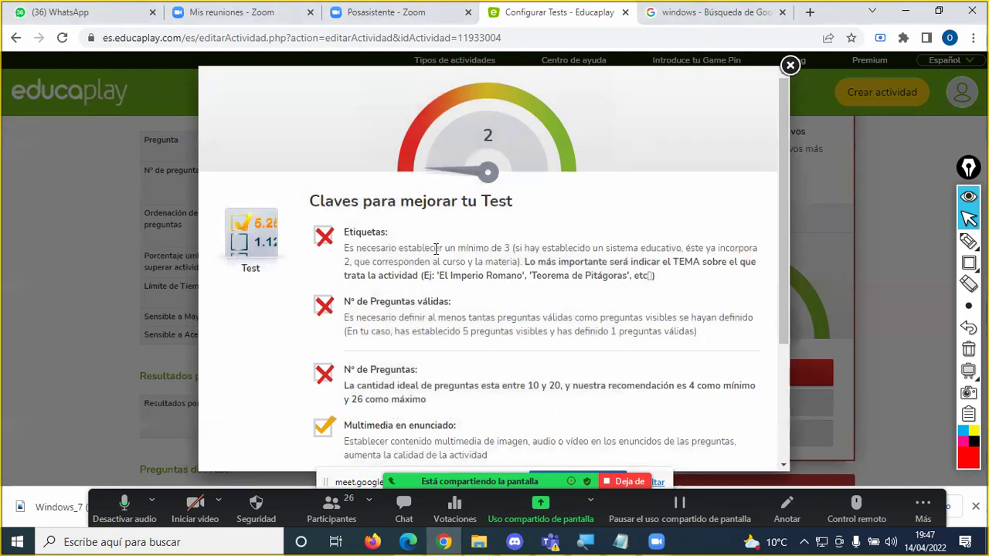
pyautogui.moveTo(504, 249); pyautogui.dragTo(531, 248)
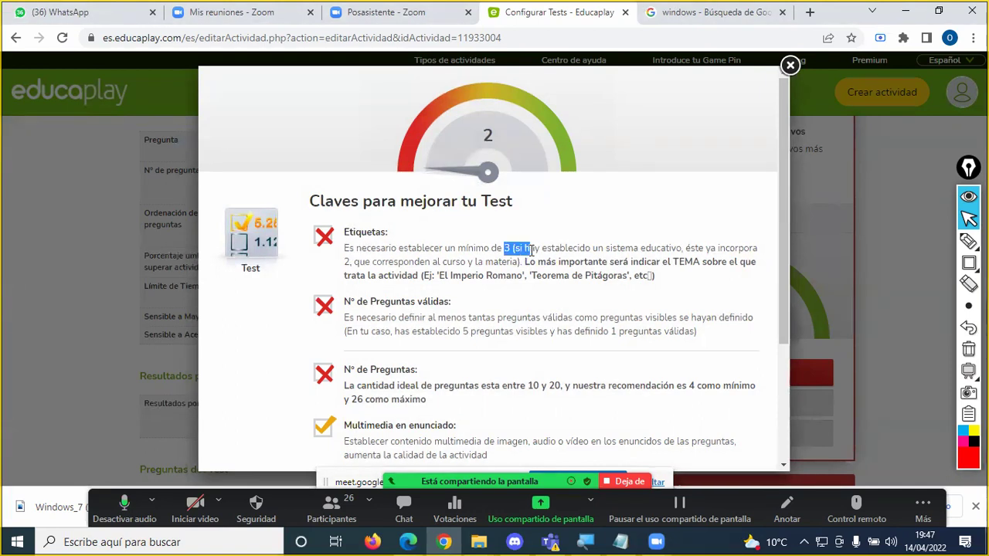
pyautogui.moveTo(370, 301); pyautogui.dragTo(458, 309)
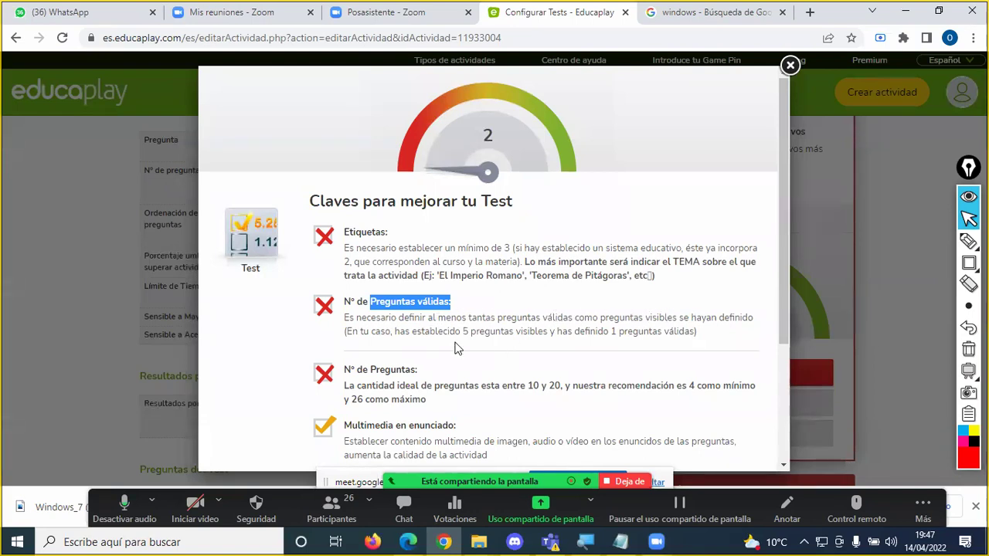
pyautogui.moveTo(461, 333); pyautogui.dragTo(695, 334)
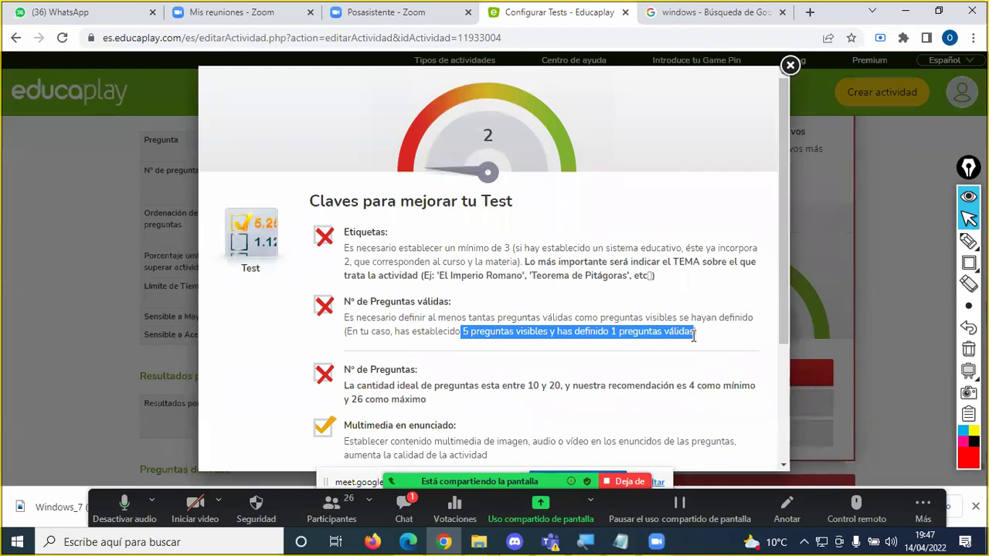
pyautogui.click(483, 336)
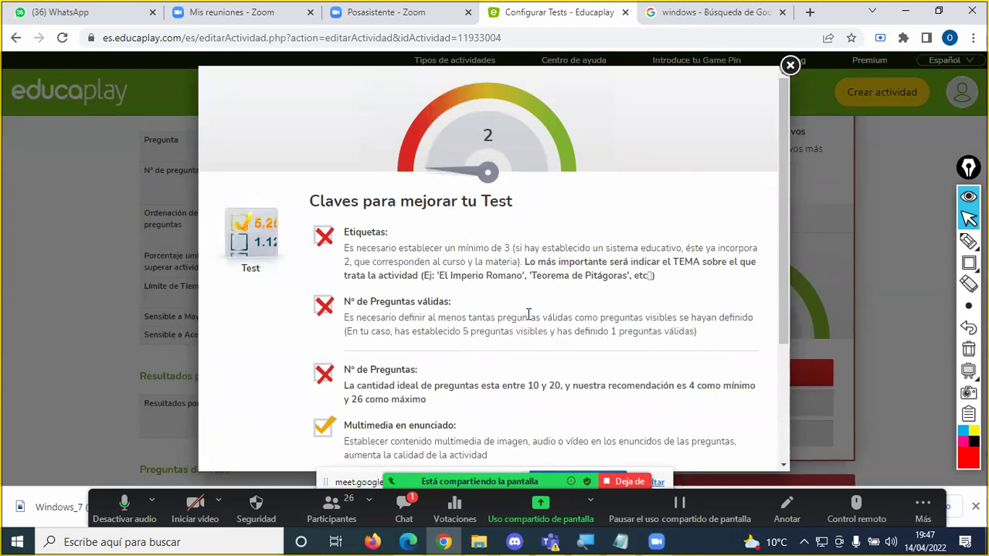
pyautogui.scroll(-1, 528, 314)
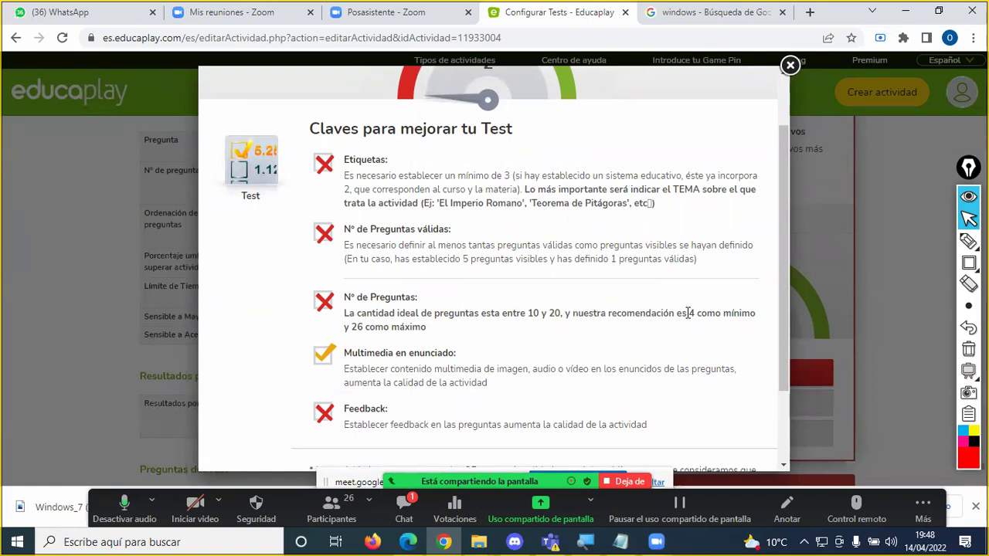
pyautogui.moveTo(349, 317); pyautogui.dragTo(439, 336)
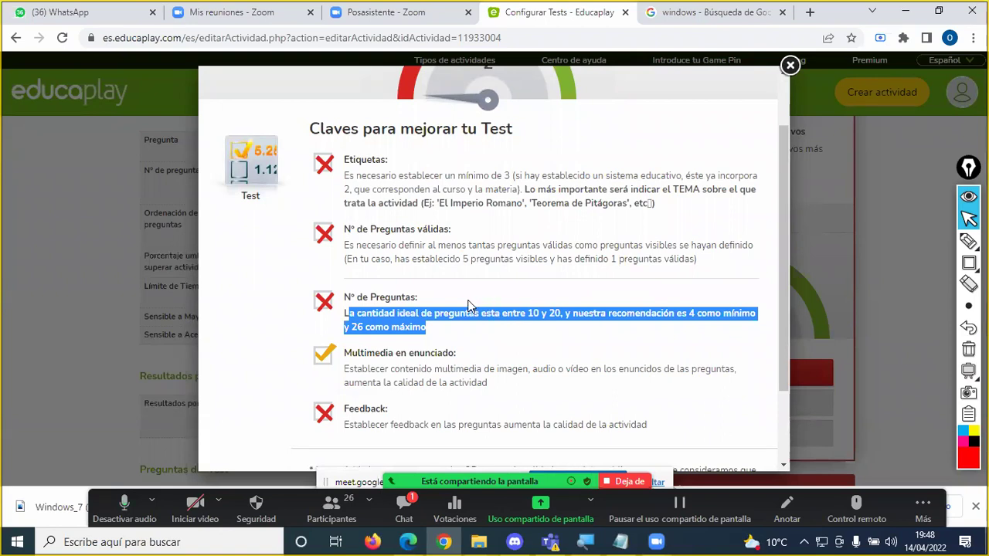
pyautogui.click(498, 315)
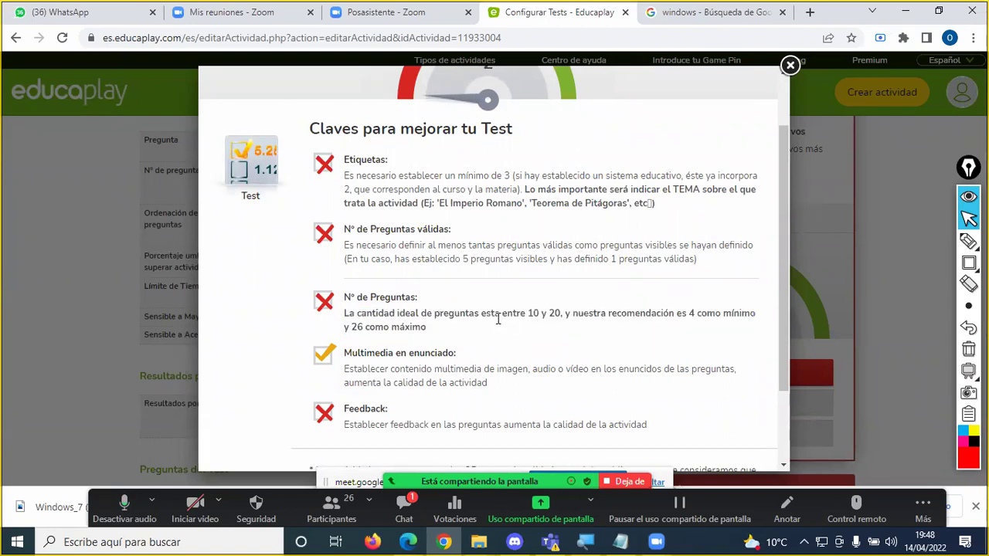
# Step: Highlight the advised 10–20 questions and minimum of 4 in the tips, then close them
pyautogui.doubleClick(531, 313)
pyautogui.doubleClick(692, 314)
pyautogui.click(696, 315)
pyautogui.moveTo(397, 314); pyautogui.dragTo(563, 317)
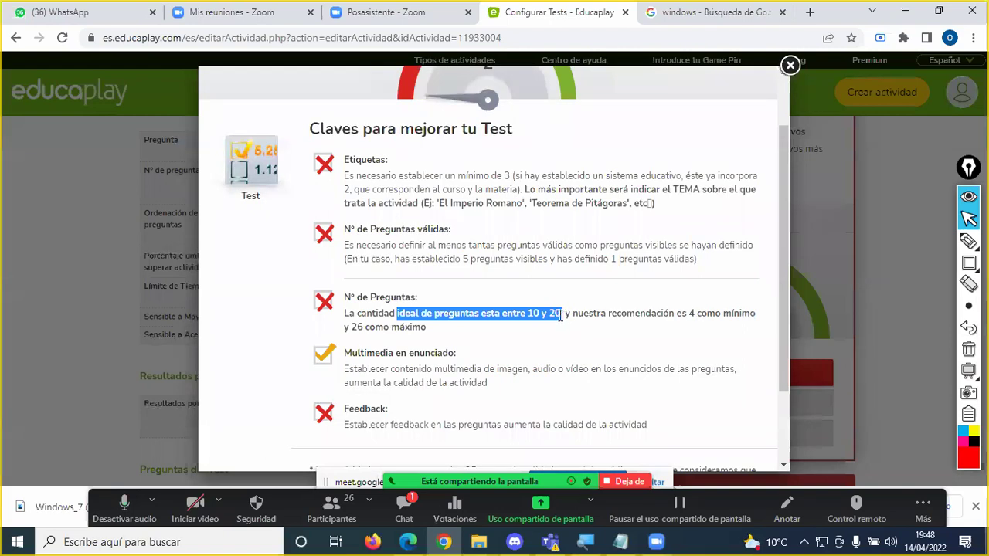
pyautogui.click(383, 460)
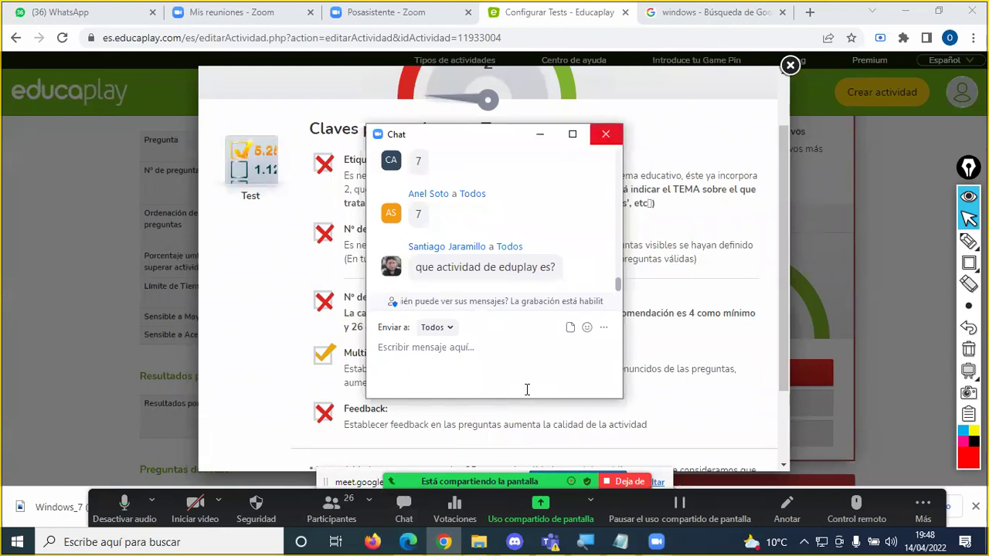
pyautogui.click(605, 134)
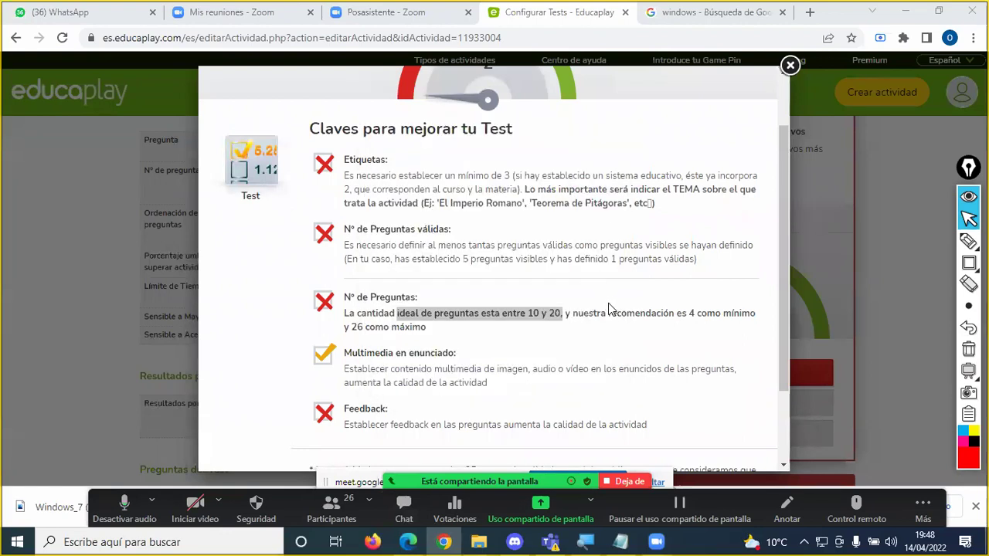
pyautogui.click(541, 325)
pyautogui.moveTo(686, 315); pyautogui.dragTo(716, 315)
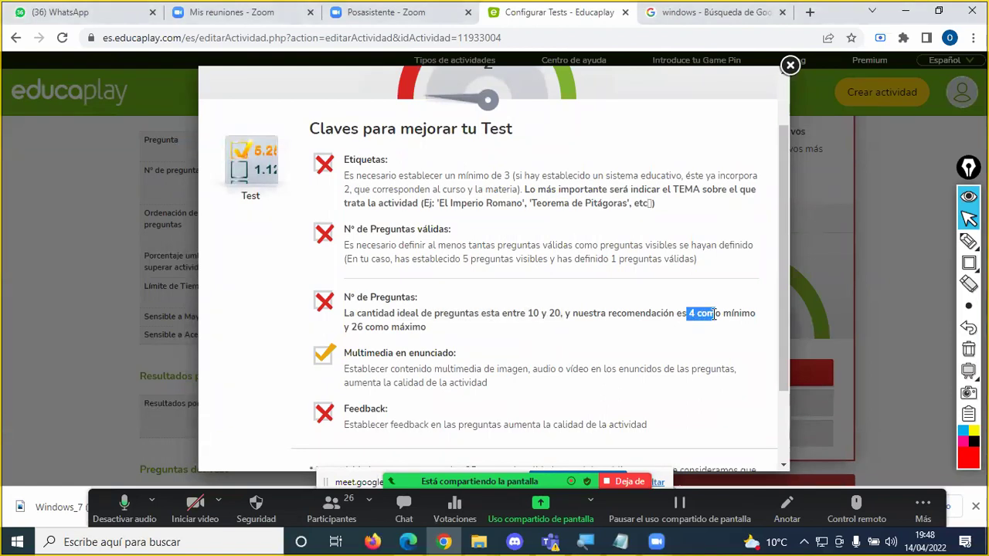
pyautogui.click(789, 67)
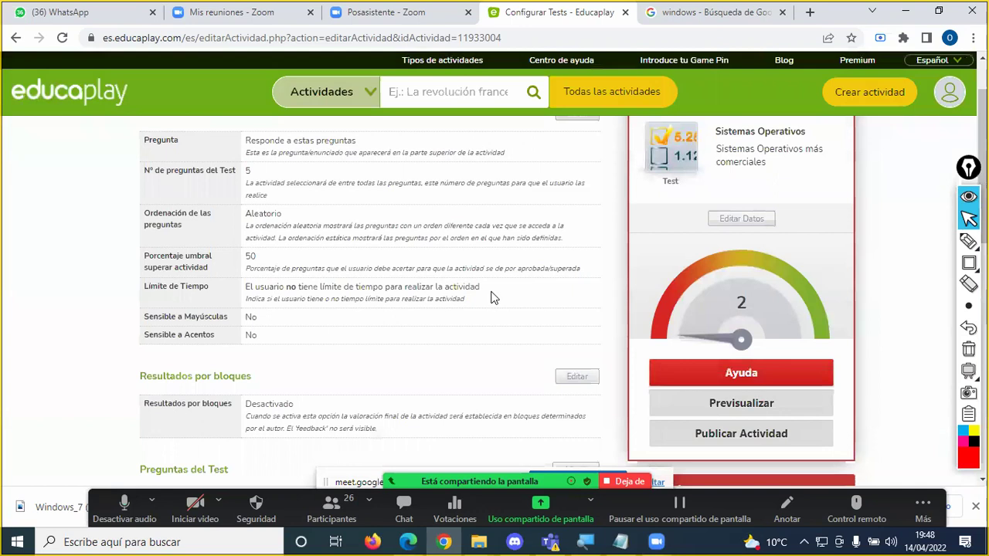
# Step: Reopen the improvement tips to point out the feedback recommendation
pyautogui.scroll(-1, 494, 298)
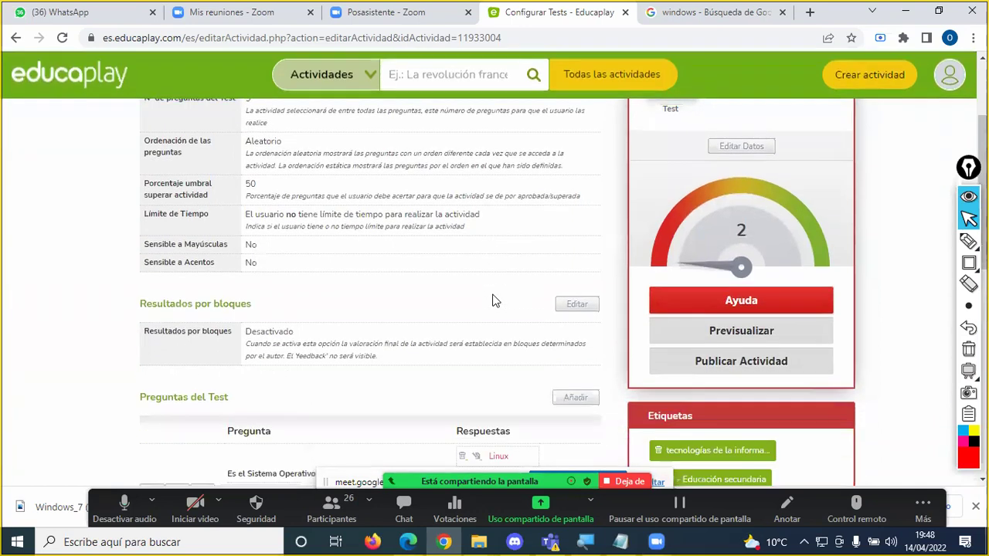
pyautogui.scroll(-2, 425, 342)
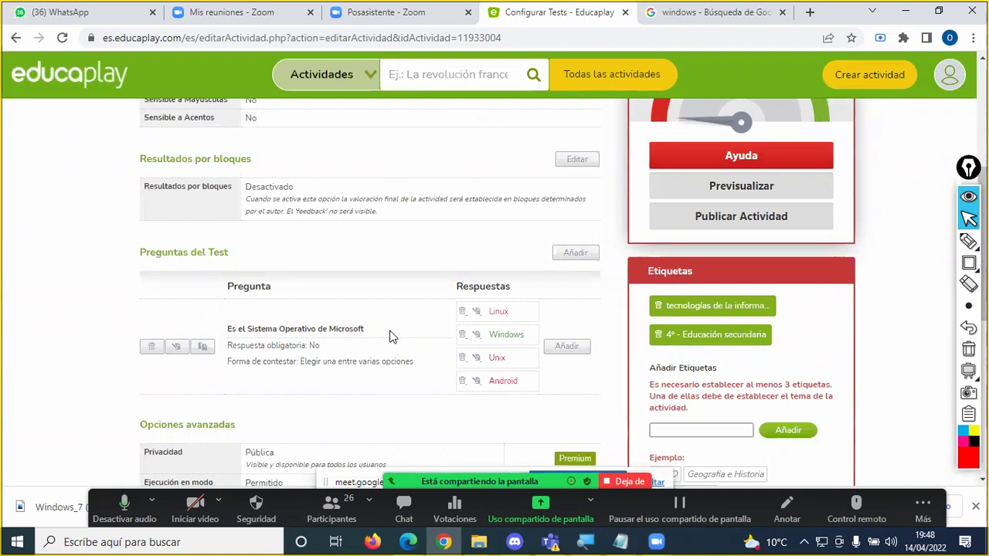
pyautogui.scroll(1, 390, 336)
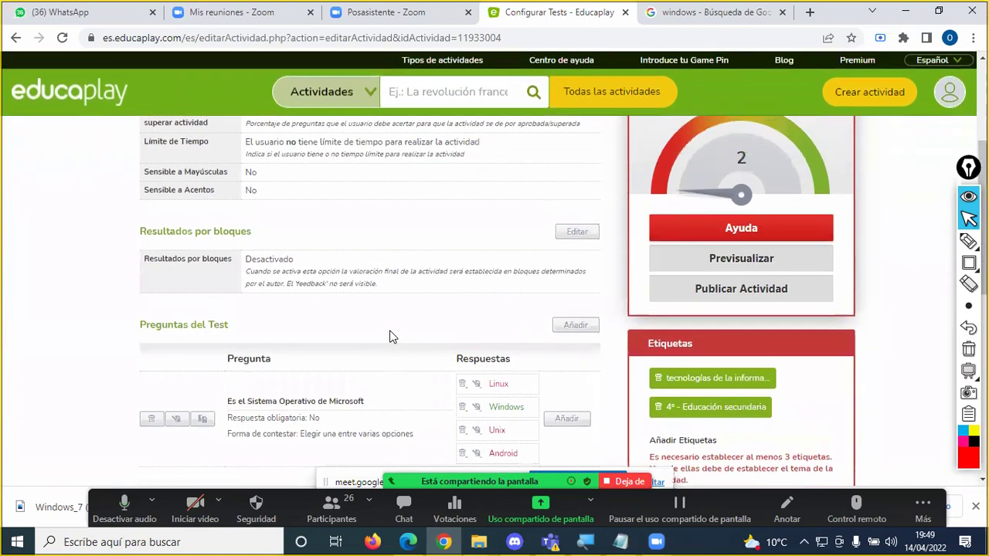
pyautogui.click(738, 229)
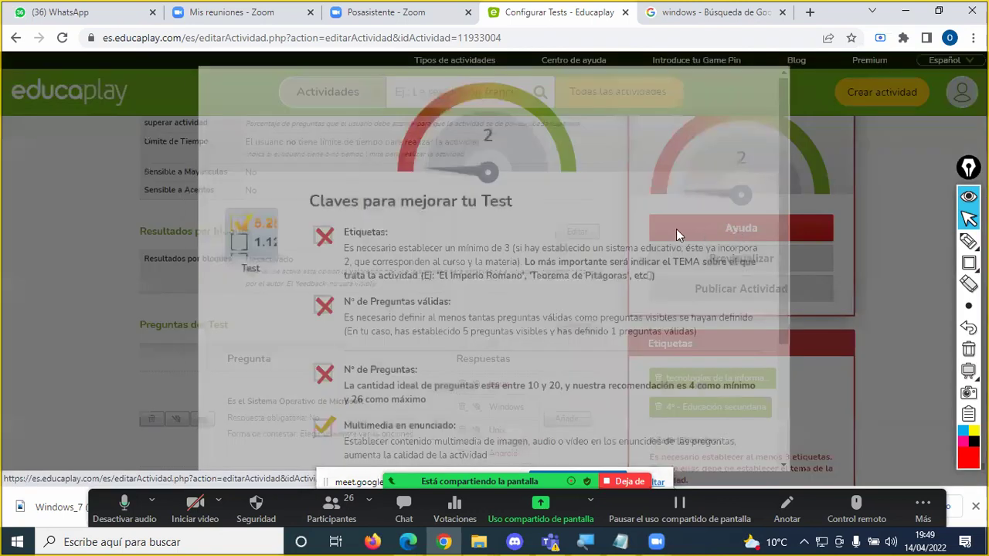
pyautogui.scroll(-2, 447, 288)
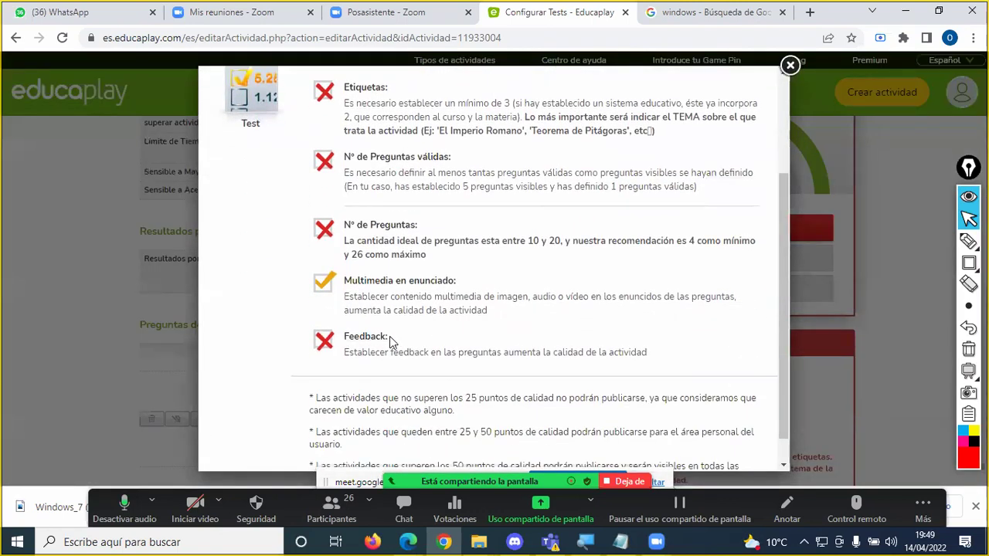
pyautogui.moveTo(349, 352); pyautogui.dragTo(655, 363)
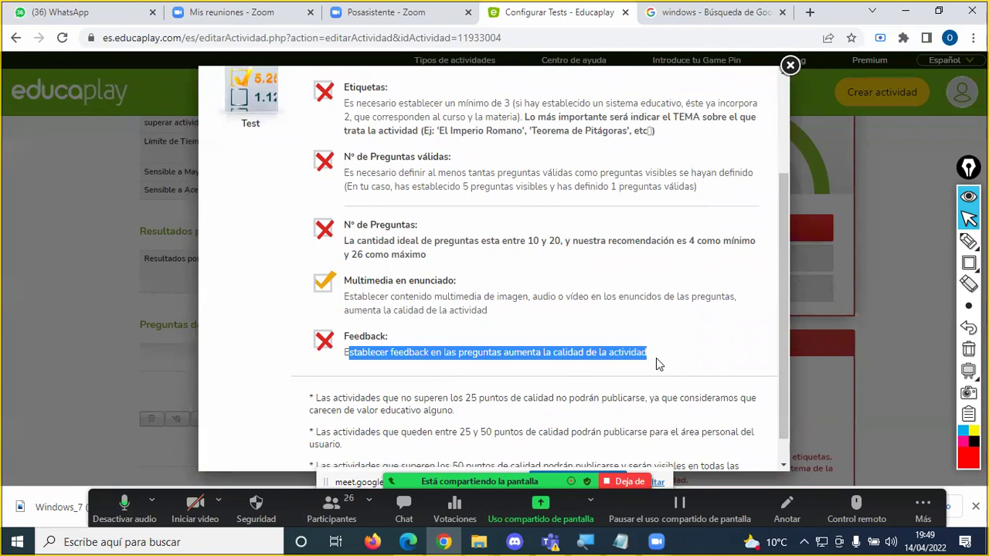
pyautogui.click(789, 66)
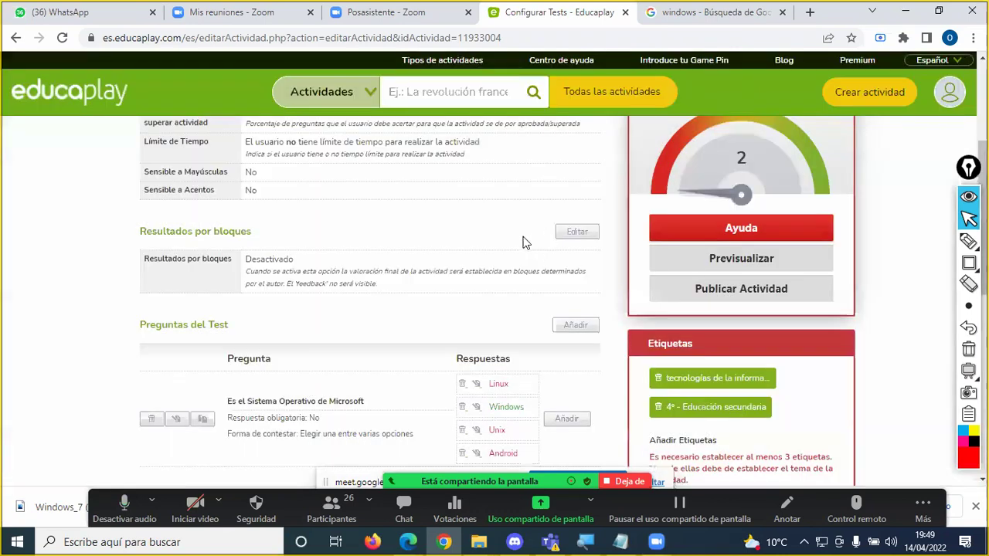
# Step: Give the existing question the feedback 'Windows es el Sistema Operativo de Micros' and save it
pyautogui.scroll(-1, 393, 256)
pyautogui.scroll(-1, 396, 265)
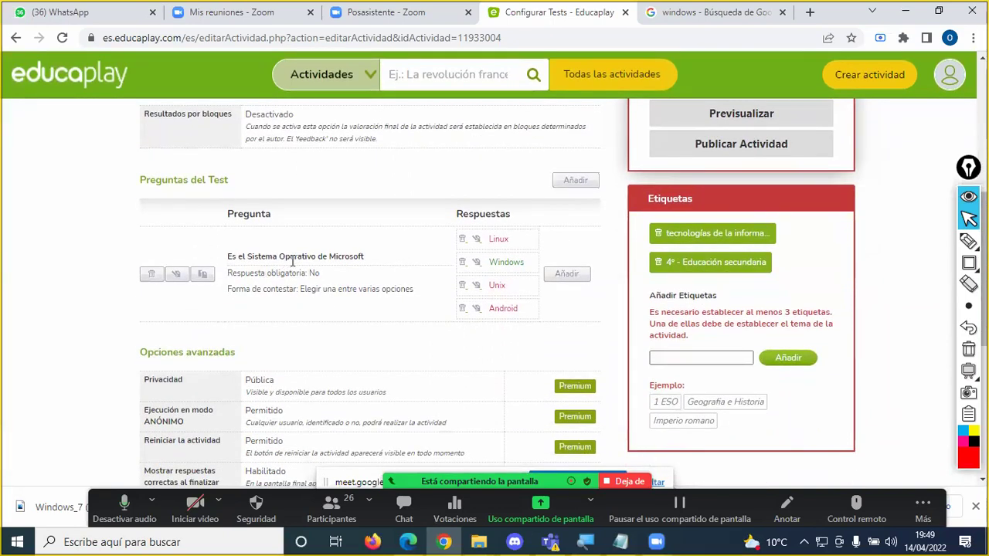
pyautogui.scroll(1, 294, 259)
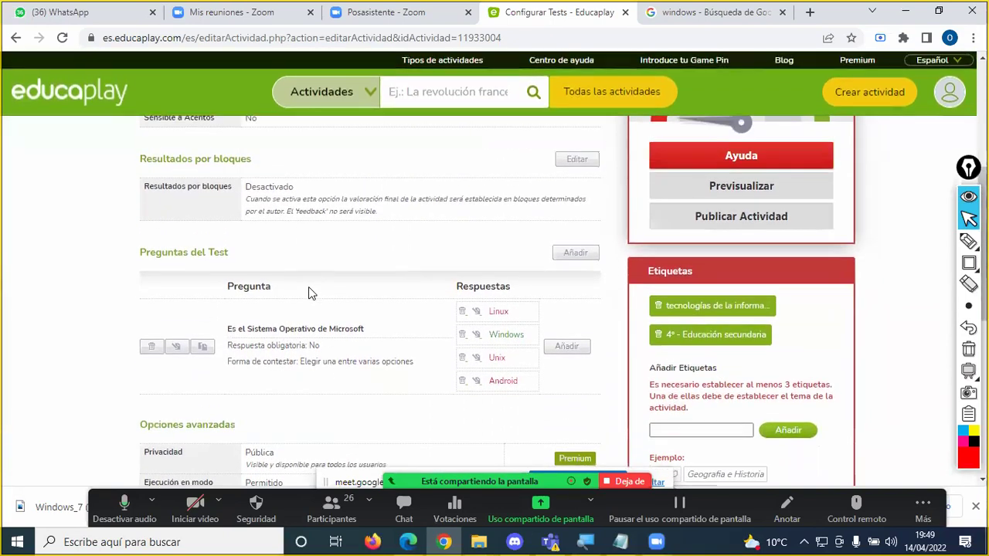
pyautogui.scroll(1, 309, 345)
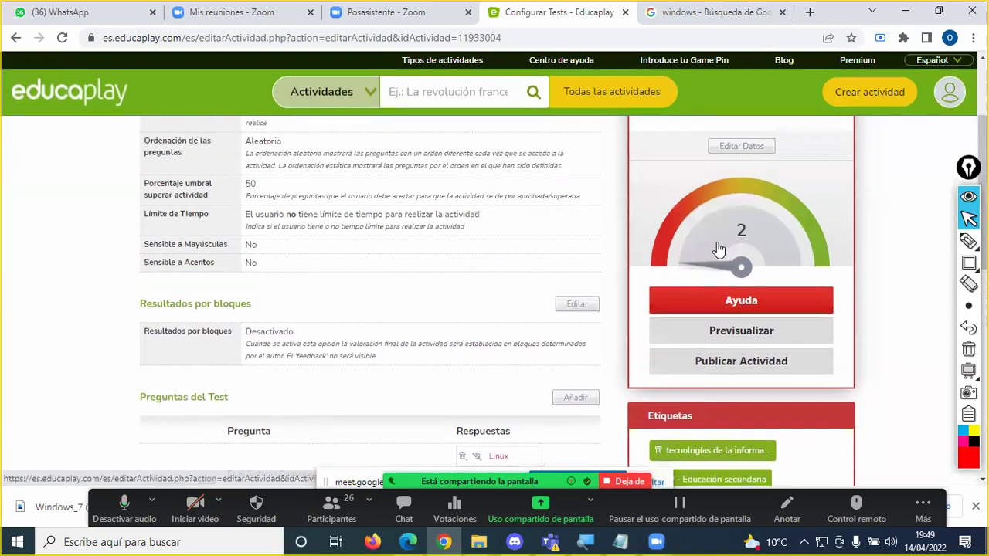
pyautogui.scroll(-2, 312, 290)
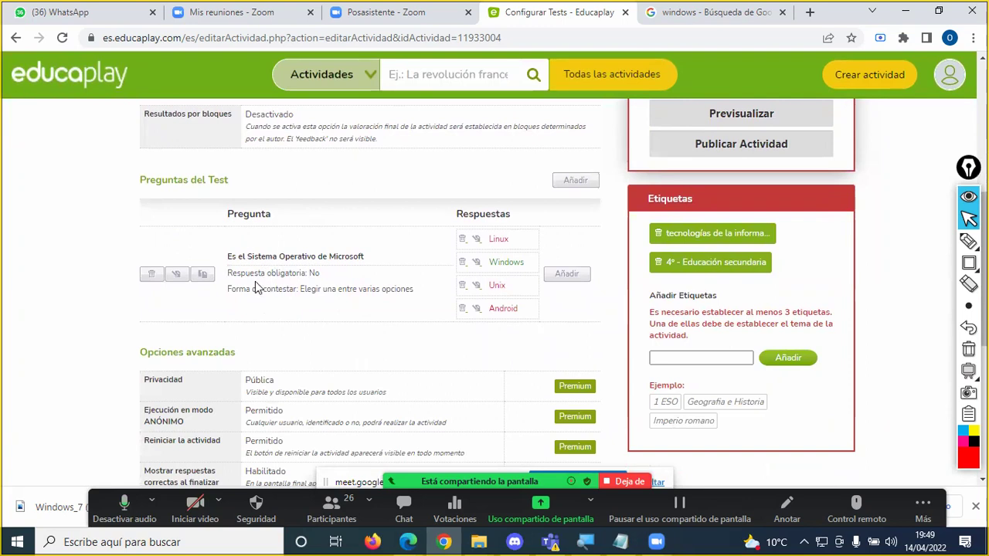
pyautogui.click(178, 275)
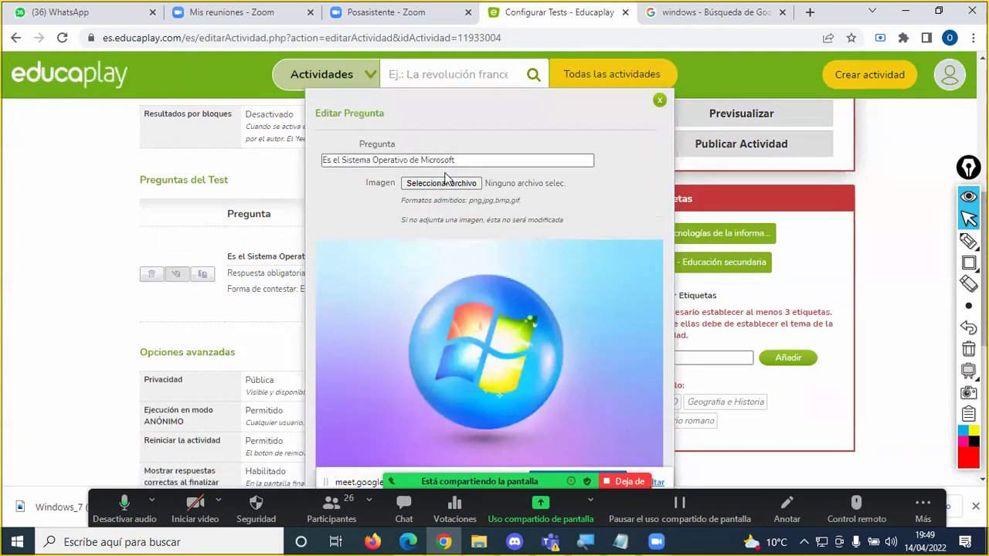
pyautogui.scroll(-3, 445, 183)
pyautogui.scroll(-3, 446, 183)
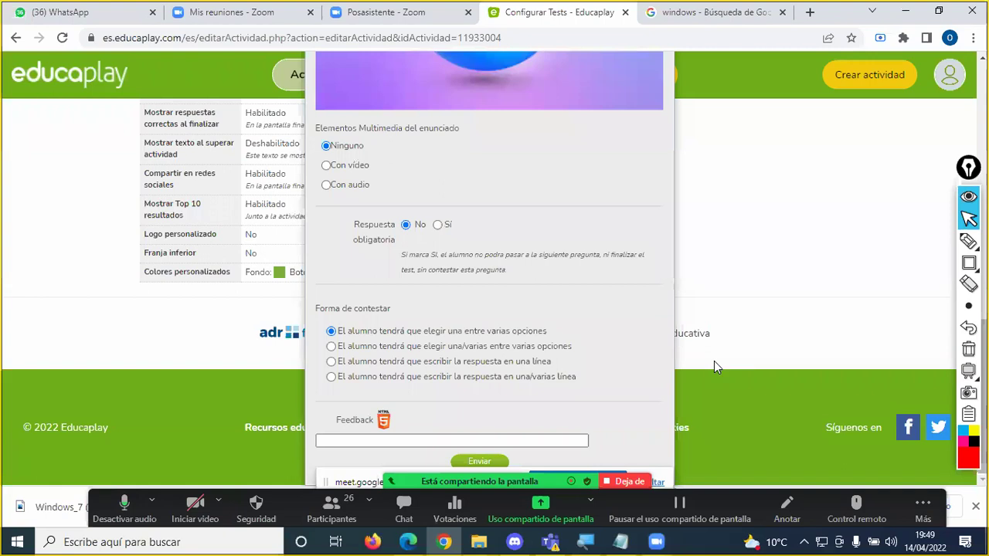
pyautogui.write('Windows es el Sistema Operativo de Microsoft')
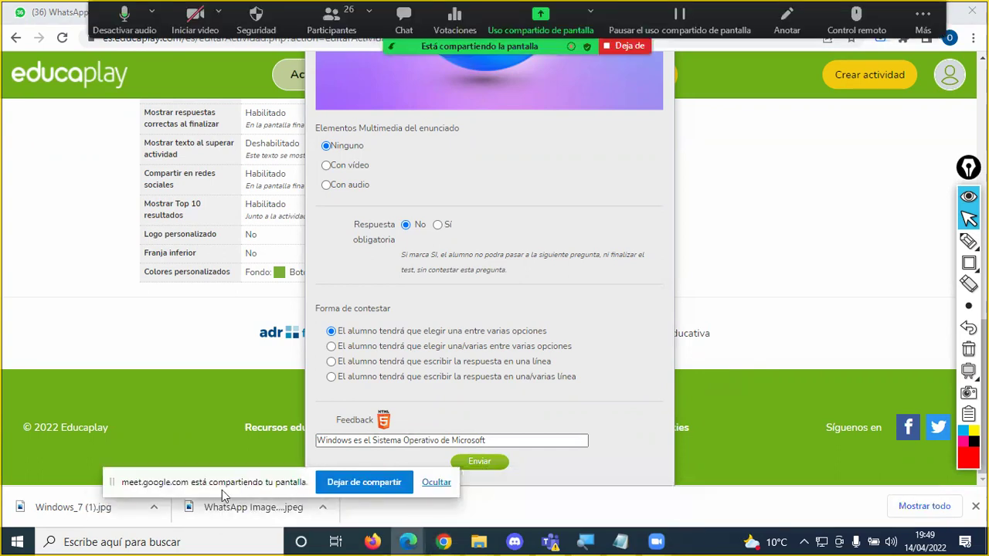
pyautogui.click(471, 463)
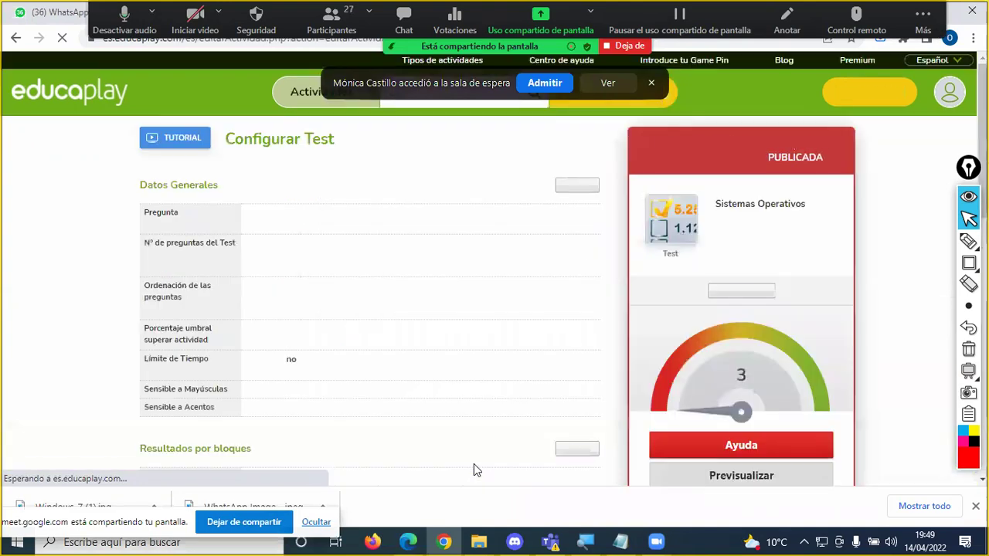
# Step: Visit the Educaplay activity search results and return to the test configuration page
pyautogui.click(526, 111)
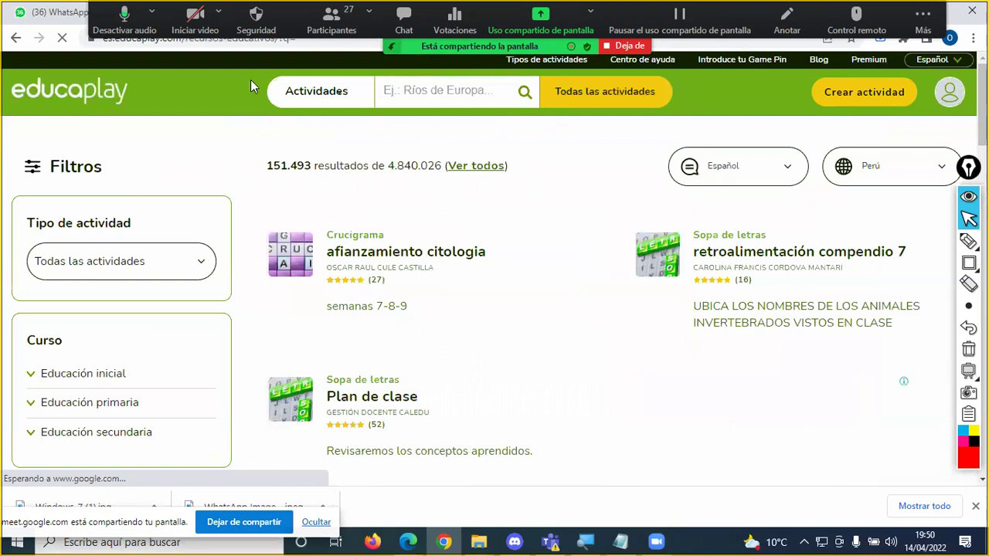
pyautogui.click(18, 43)
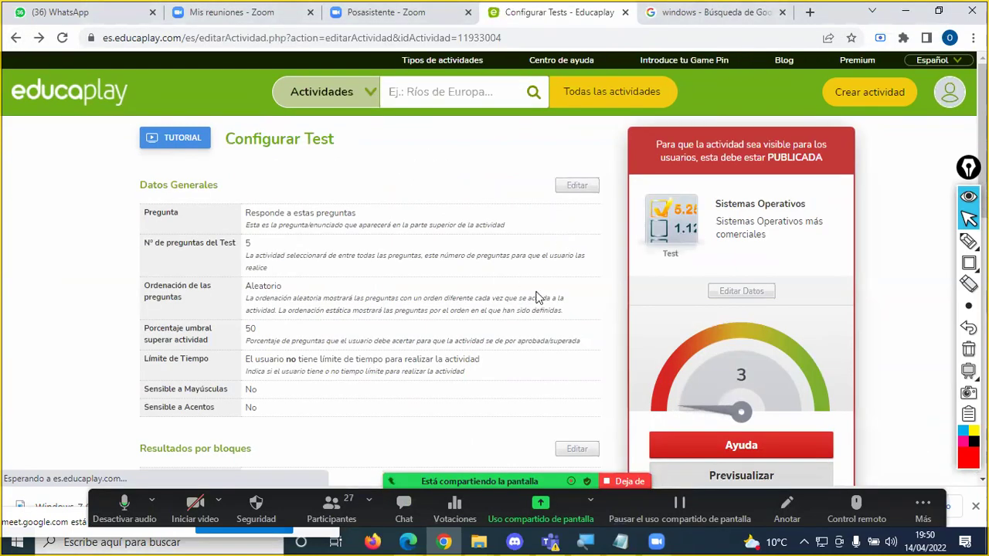
pyautogui.scroll(-3, 560, 326)
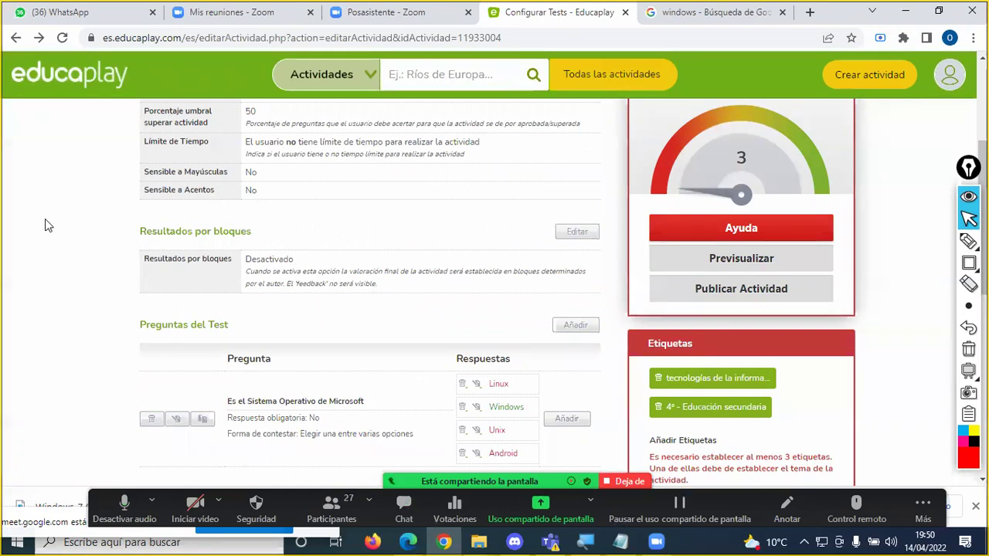
pyautogui.scroll(1, 45, 221)
pyautogui.scroll(1, 45, 219)
pyautogui.scroll(-1, 45, 218)
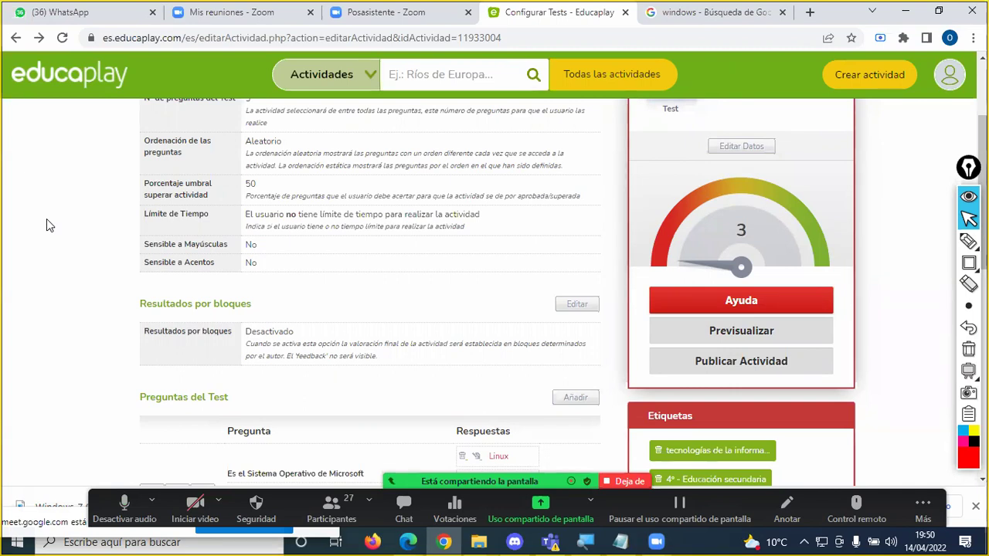
pyautogui.scroll(-1, 323, 267)
pyautogui.scroll(-1, 323, 262)
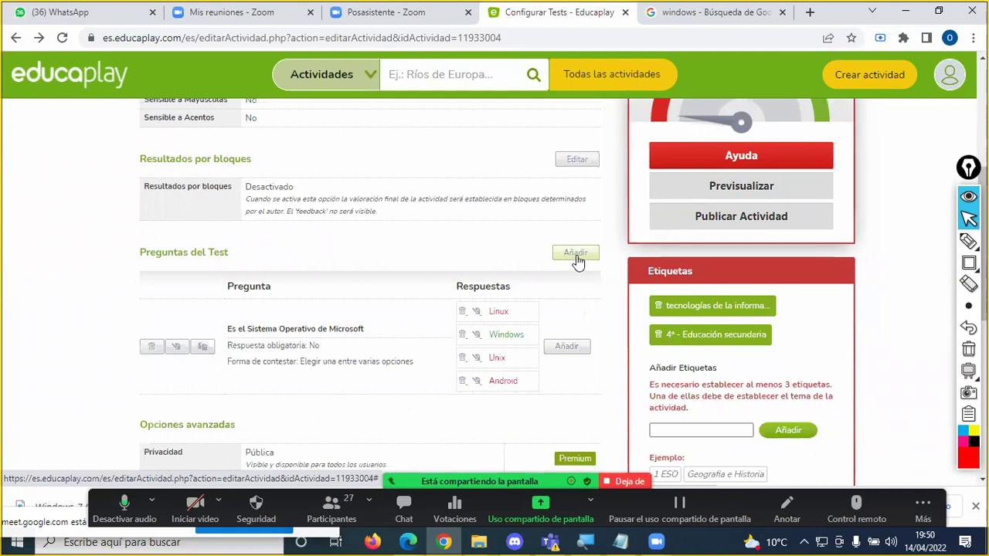
# Step: Add a new question and type its text, fixing the 'Es el' start and the 'iamgen' typo
pyautogui.click(575, 254)
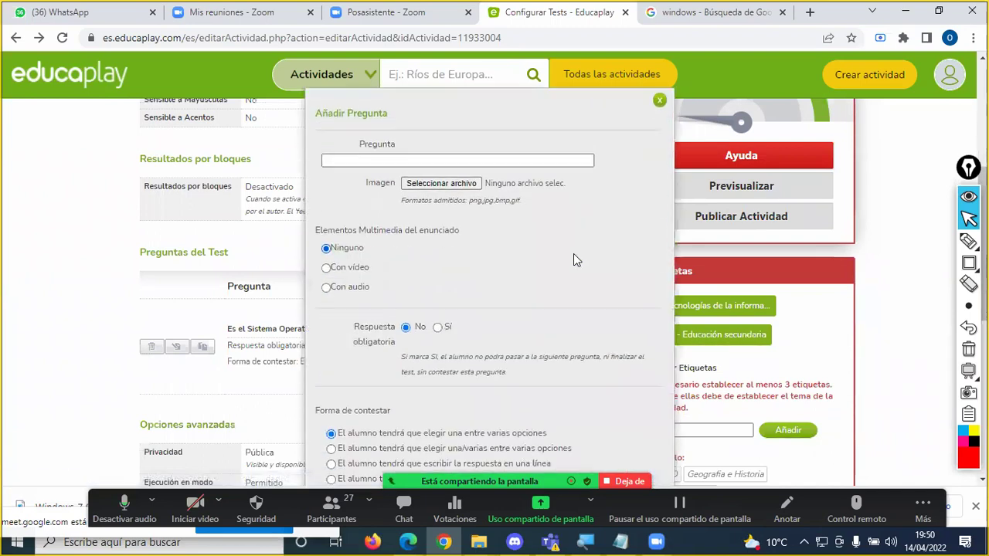
pyautogui.scroll(-1, 569, 259)
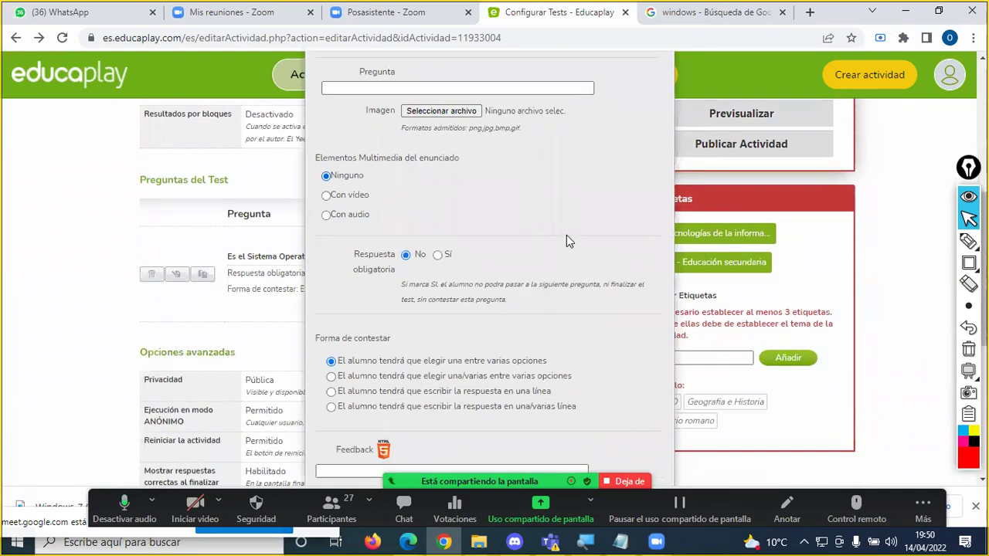
pyautogui.click(441, 87)
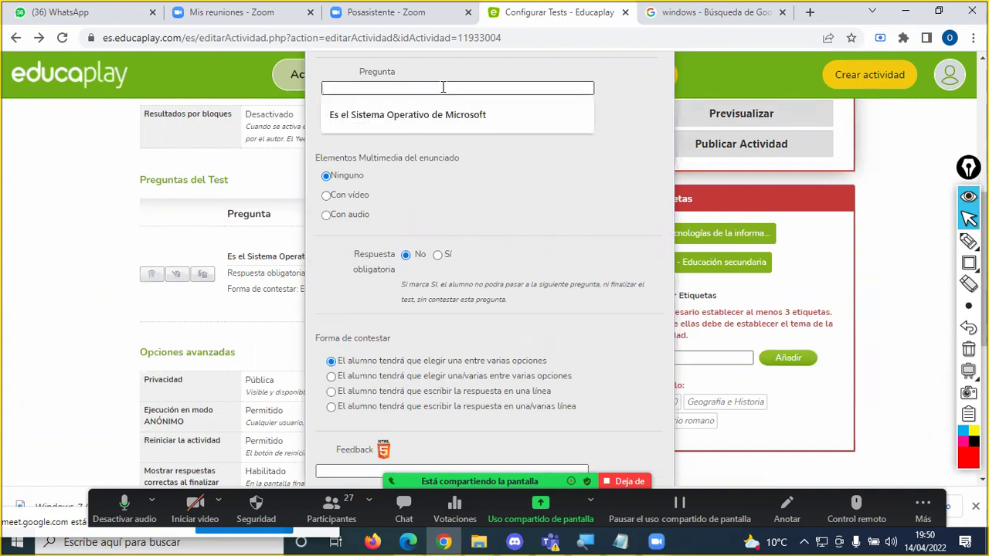
pyautogui.write('Es el')
pyautogui.hotkey('ctrl', 'shift', 'Left')
pyautogui.hotkey('ctrl', 'shift', 'Left')
pyautogui.press('BackSpace')
pyautogui.write('Que')
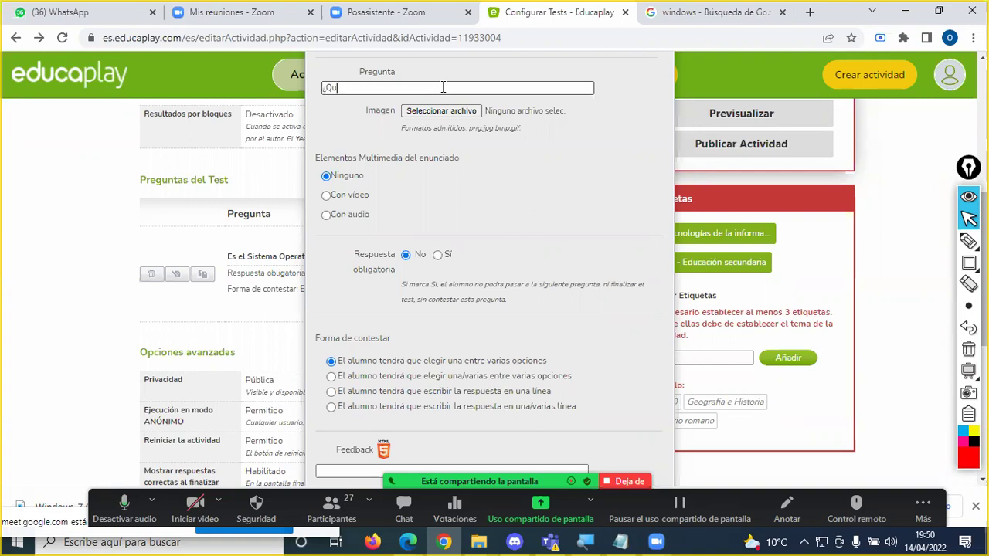
pyautogui.write('sistema operativo se representa con la')
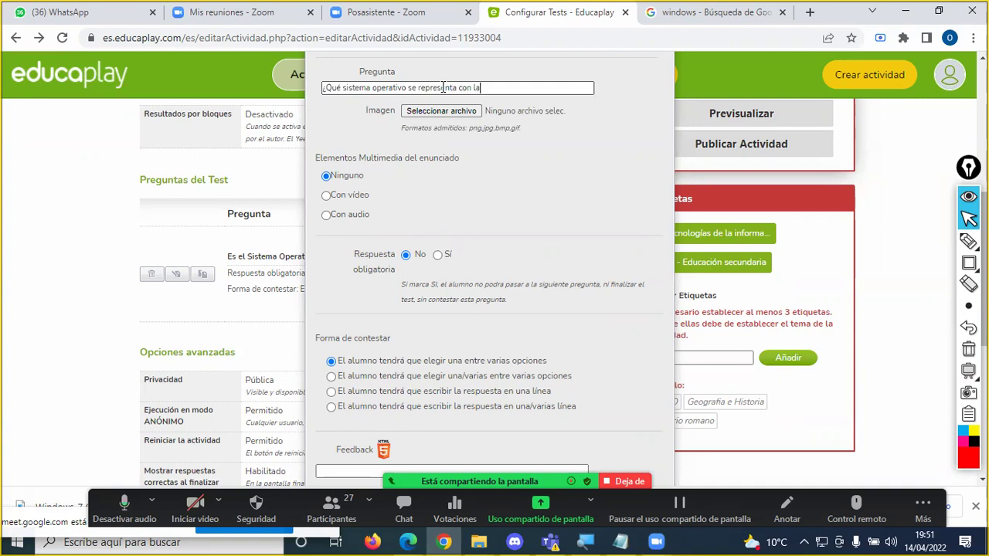
pyautogui.write(' iamgen most')
pyautogui.write('rada')
pyautogui.write('m')
pyautogui.press('Delete')
pyautogui.press('End')
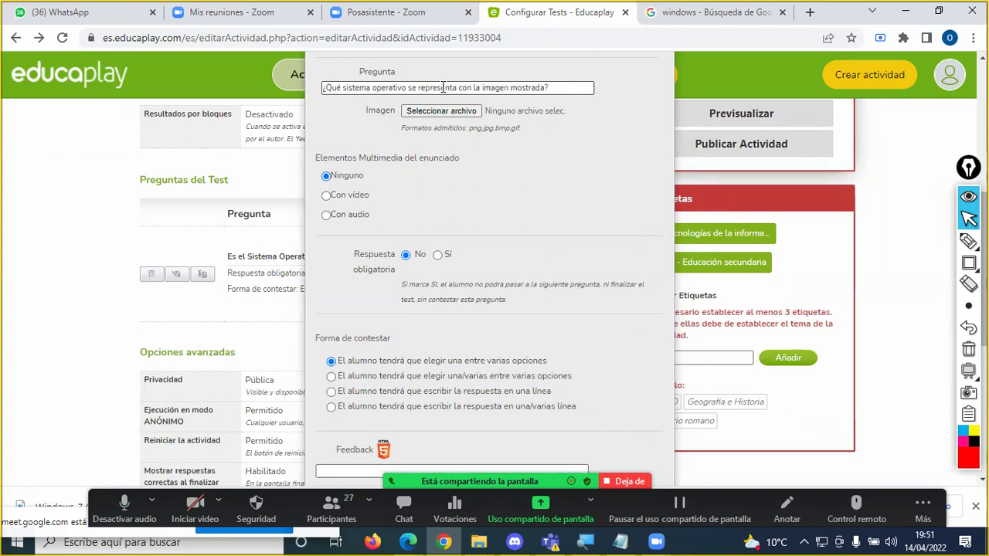
pyautogui.write('?')
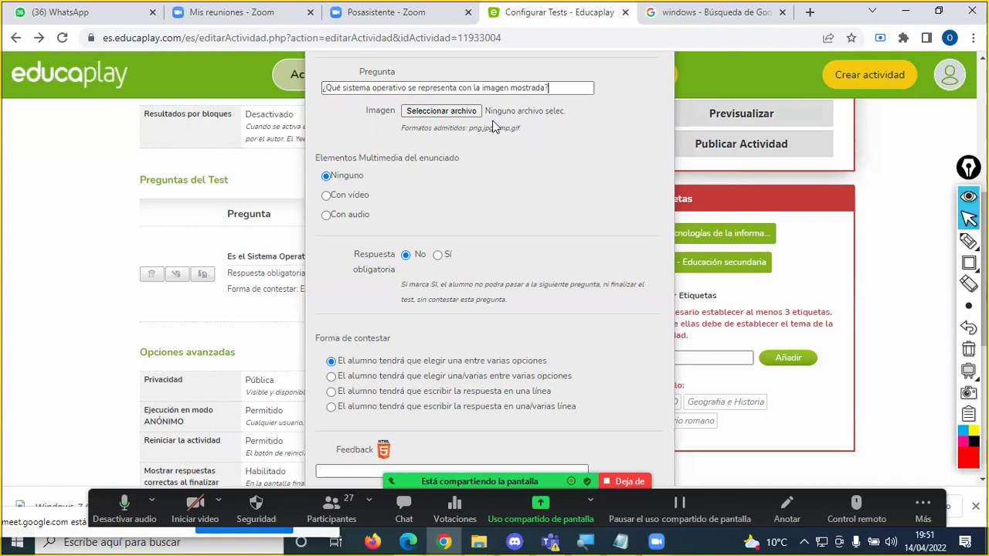
pyautogui.click(441, 112)
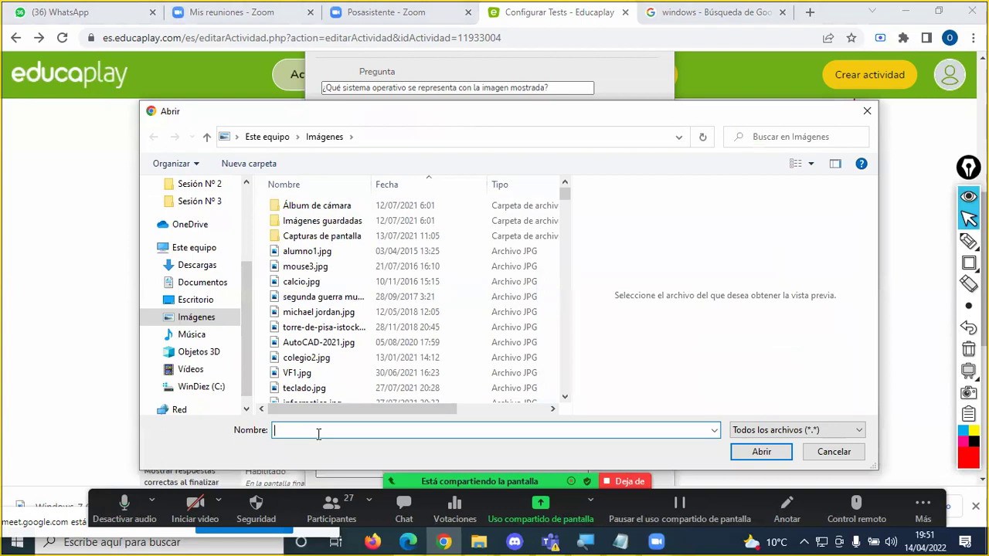
# Step: Pick linux.png from Imágenes as the question's image
pyautogui.write('lin')
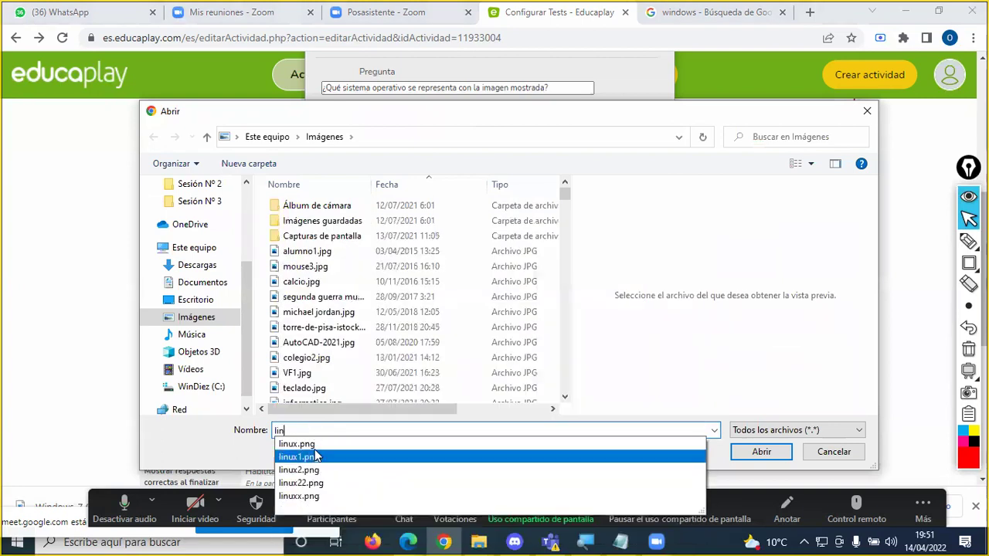
pyautogui.click(313, 447)
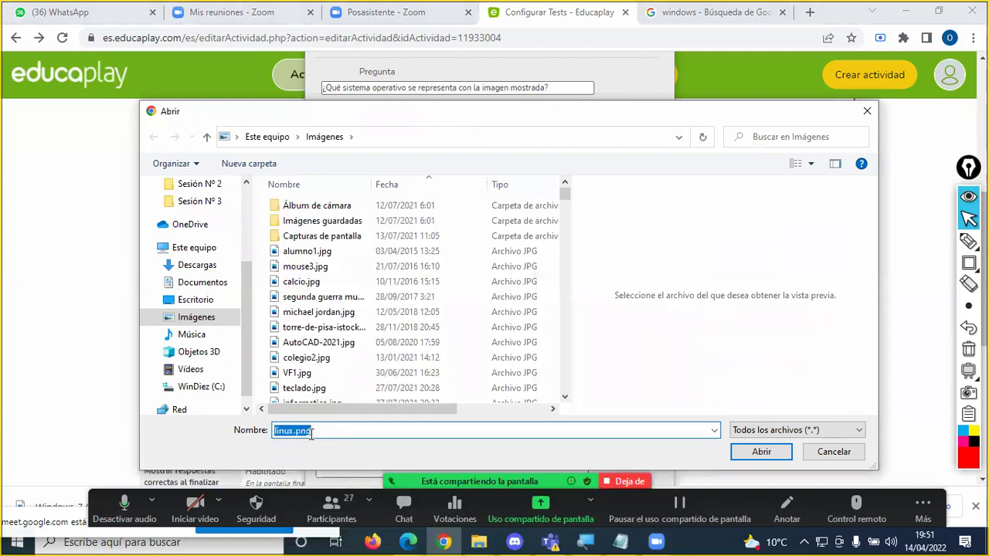
pyautogui.click(743, 456)
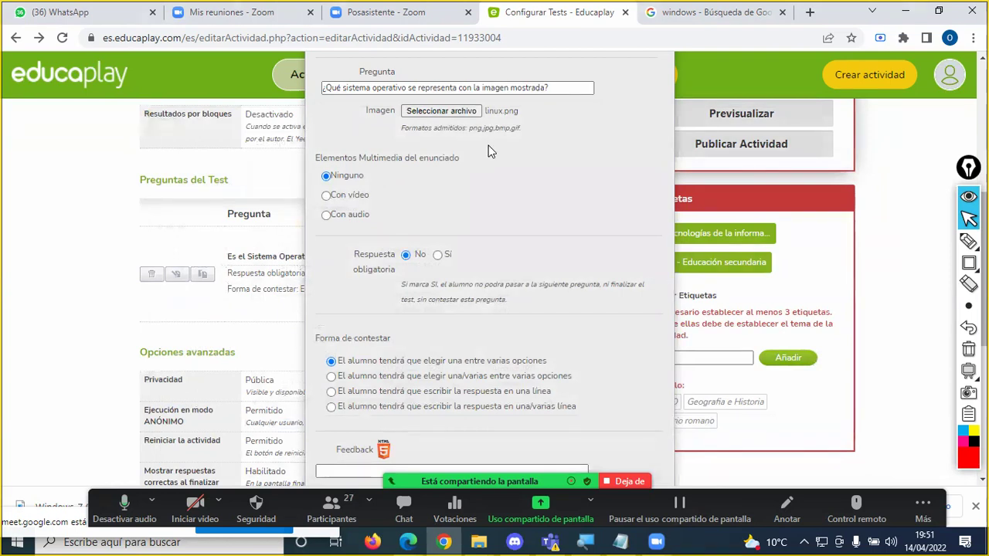
# Step: Choose Con audio for the question and tick the text and linux.png image with the Zoom pen
pyautogui.click(357, 214)
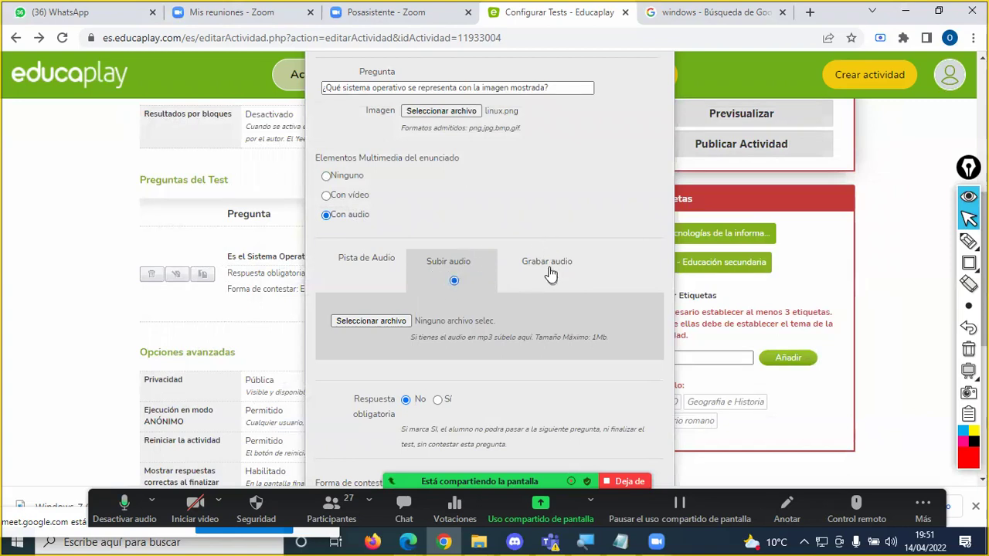
pyautogui.scroll(2, 510, 224)
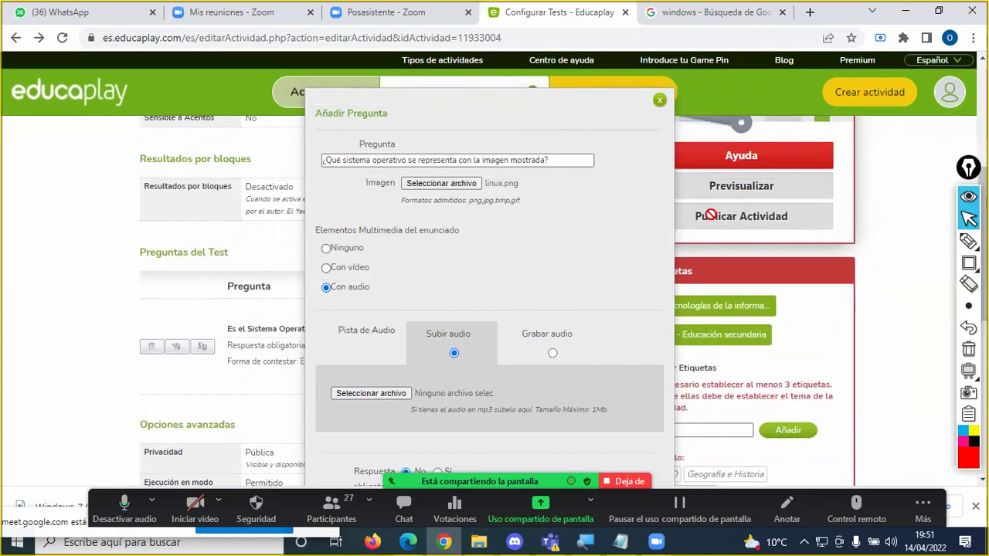
pyautogui.click(969, 241)
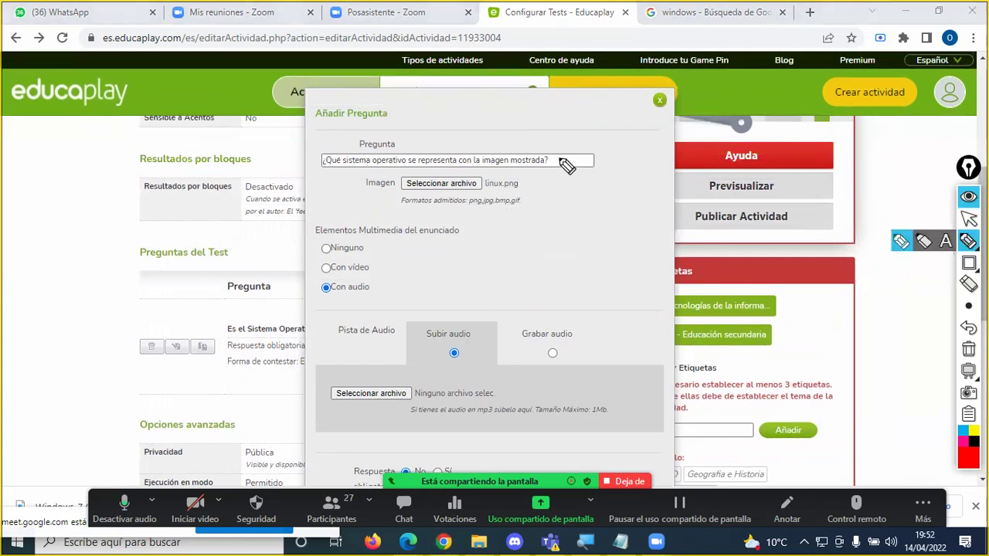
pyautogui.moveTo(556, 154)
pyautogui.mouseDown()
pyautogui.moveTo(565, 164)
pyautogui.moveTo(577, 145)
pyautogui.mouseUp()
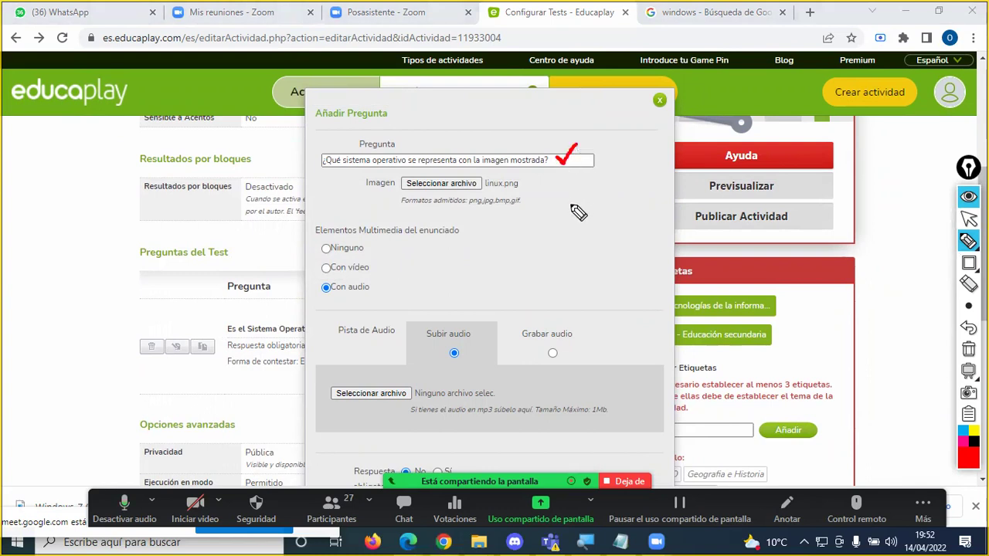
pyautogui.moveTo(522, 183); pyautogui.dragTo(533, 179)
pyautogui.press('Escape')
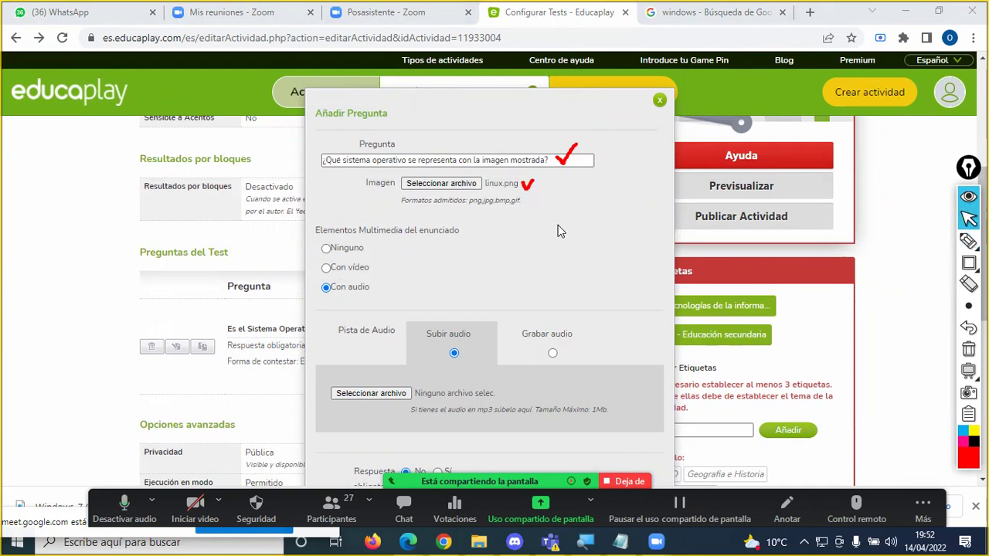
pyautogui.click(405, 509)
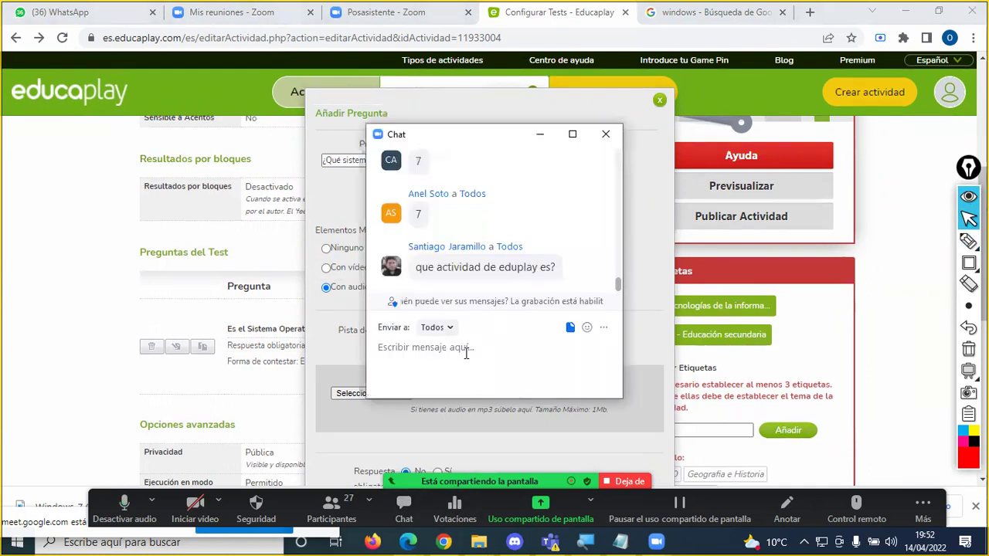
# Step: Send linux.png from this computer to everyone in the Zoom meeting chat
pyautogui.press('Return')
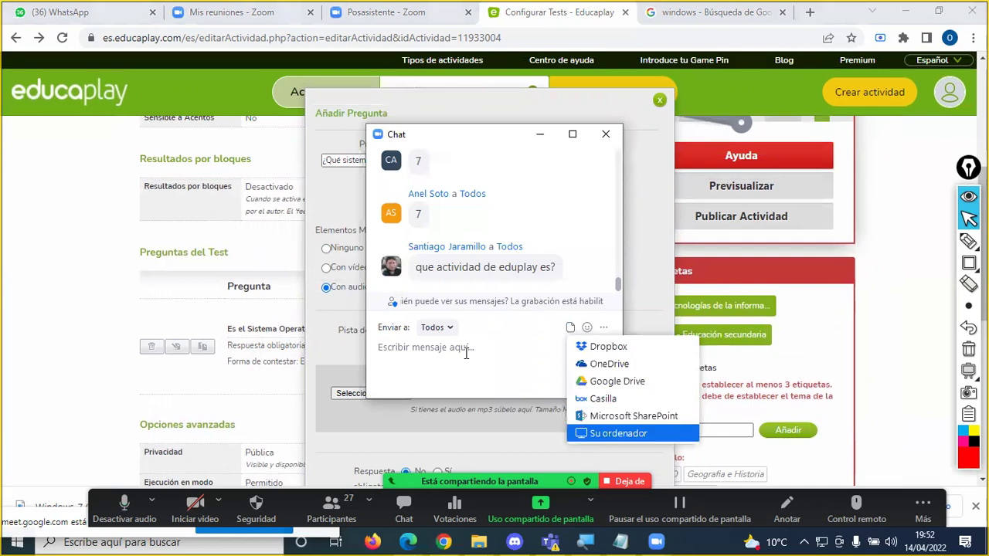
pyautogui.press('Return')
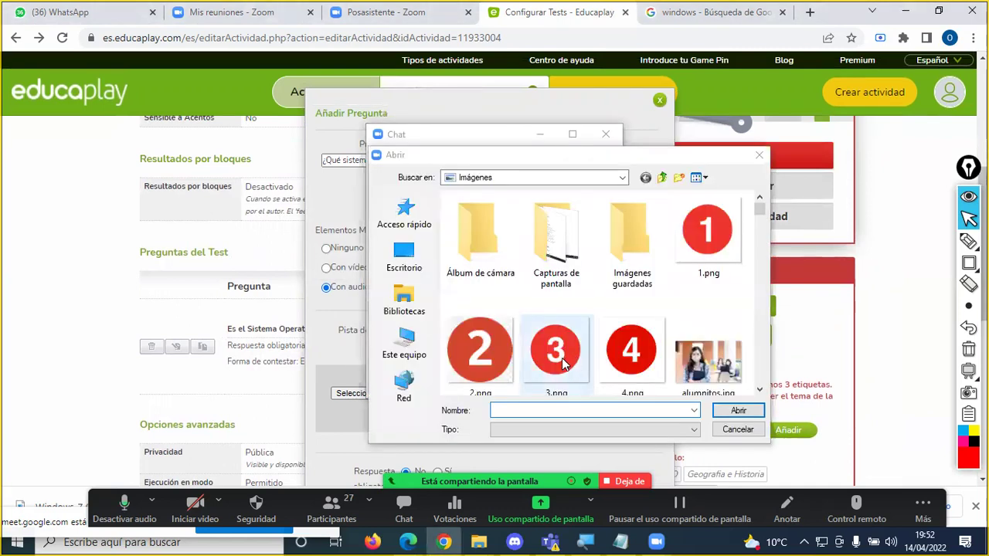
pyautogui.click(537, 411)
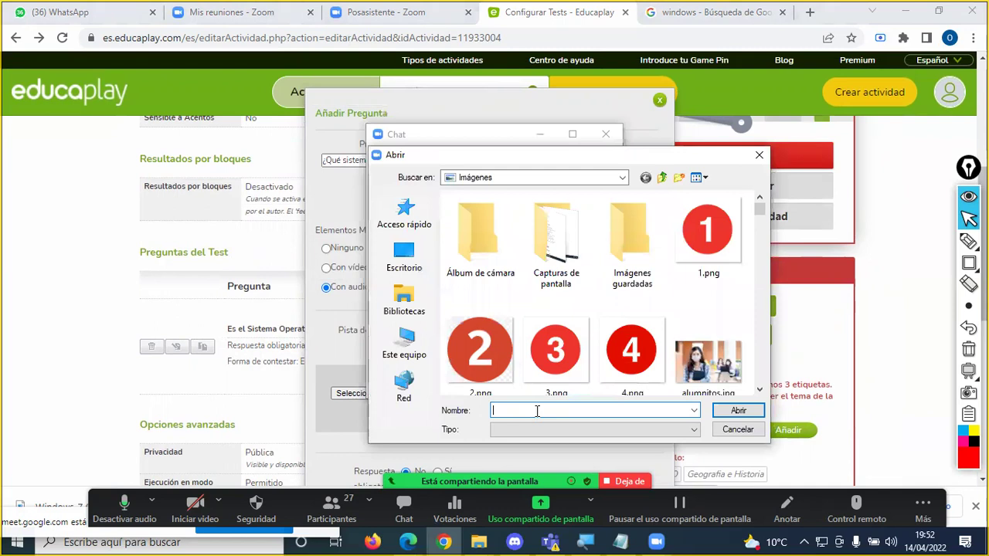
pyautogui.write('linux')
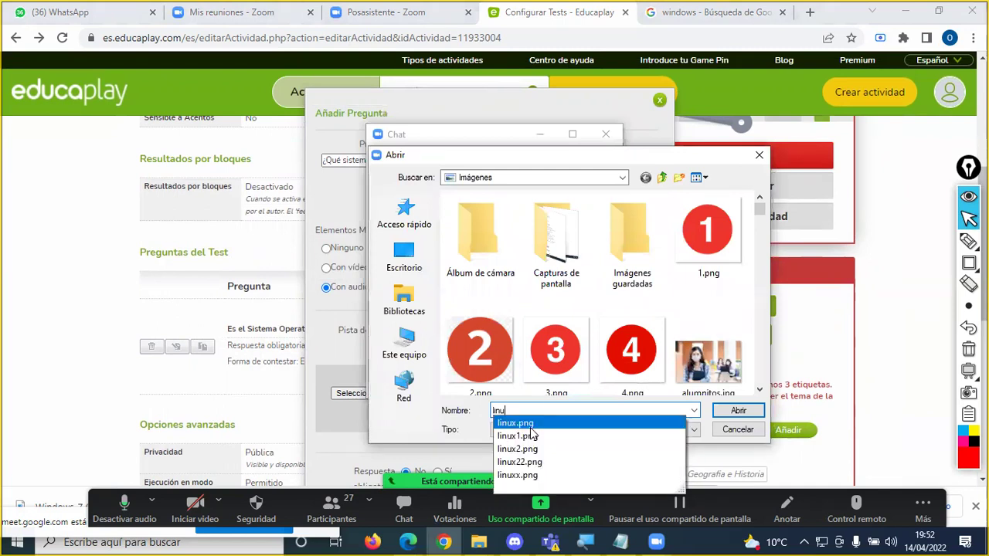
pyautogui.click(616, 423)
pyautogui.click(735, 411)
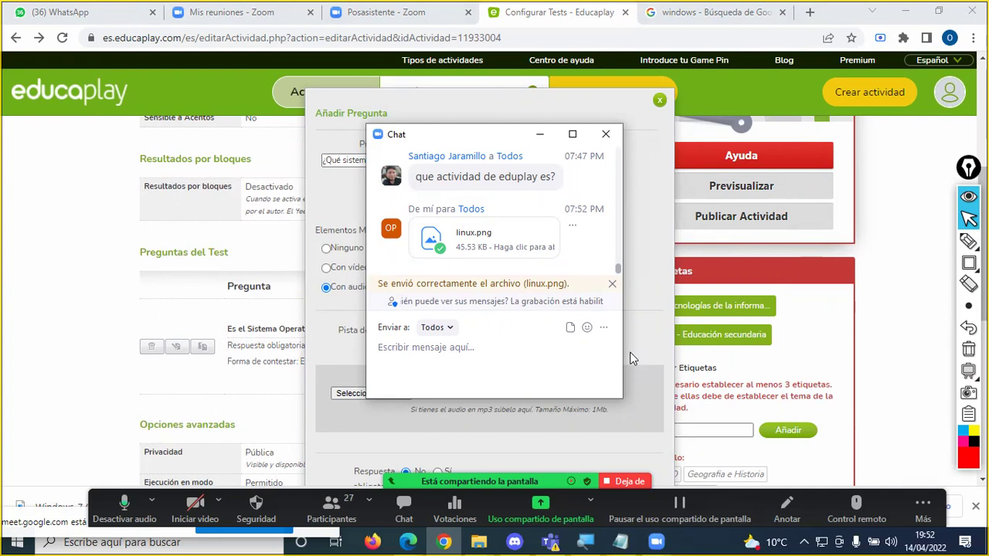
pyautogui.click(707, 17)
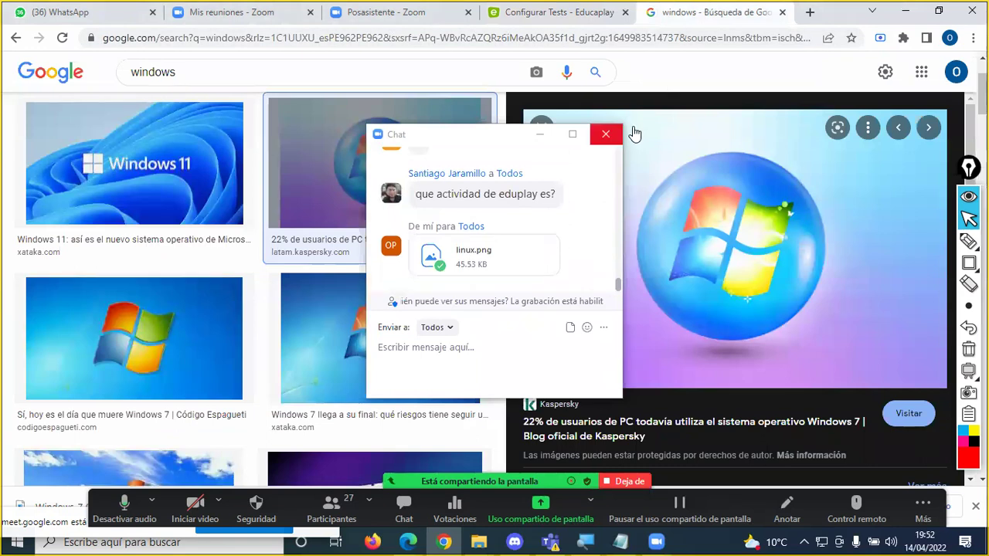
# Step: Close the Zoom chat and search Google Images for 'celula'
pyautogui.click(606, 135)
pyautogui.scroll(3, 308, 126)
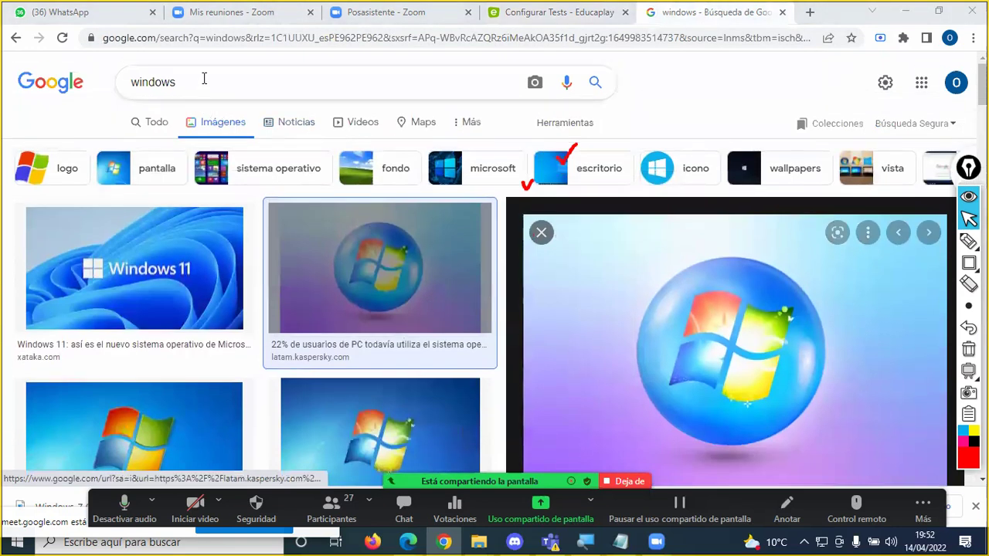
pyautogui.click(204, 78)
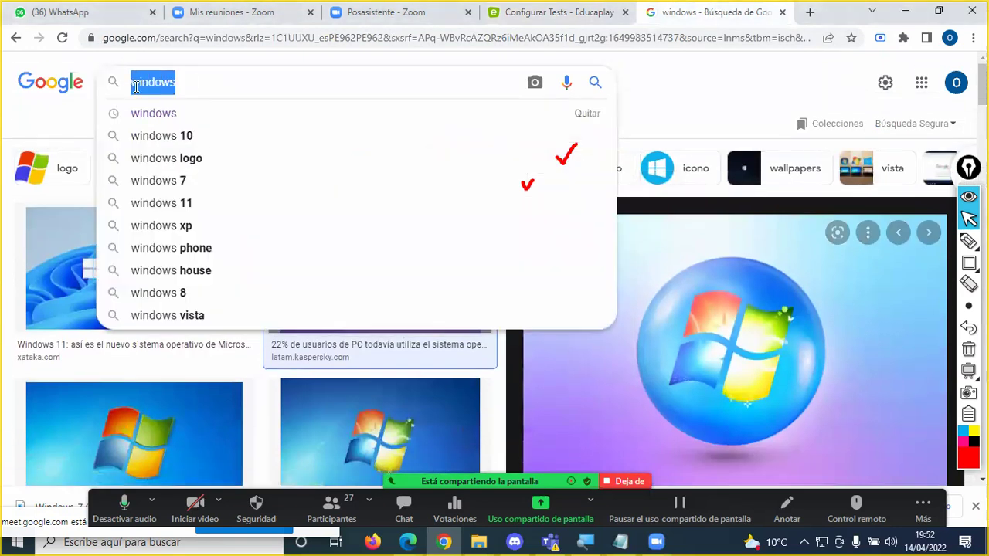
pyautogui.write('celula')
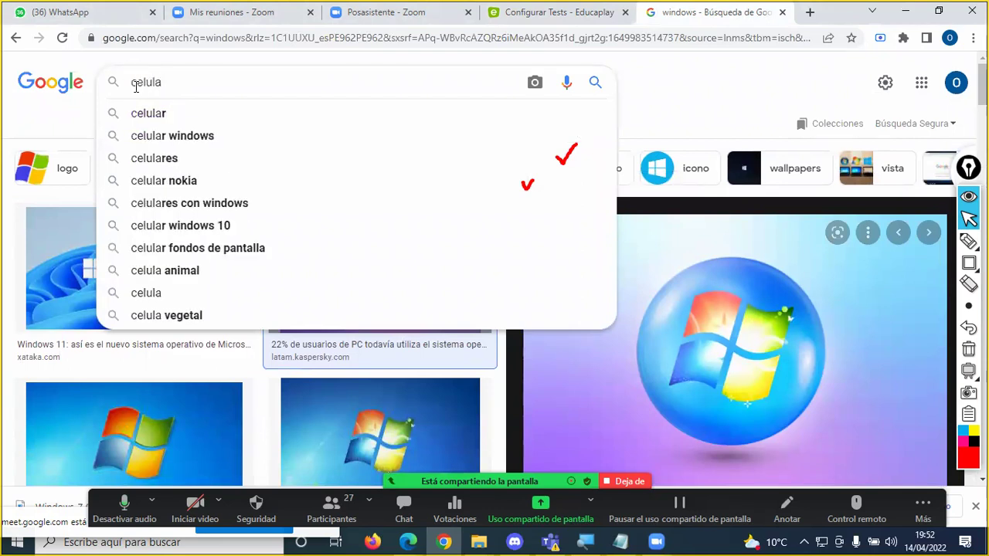
pyautogui.press('Return')
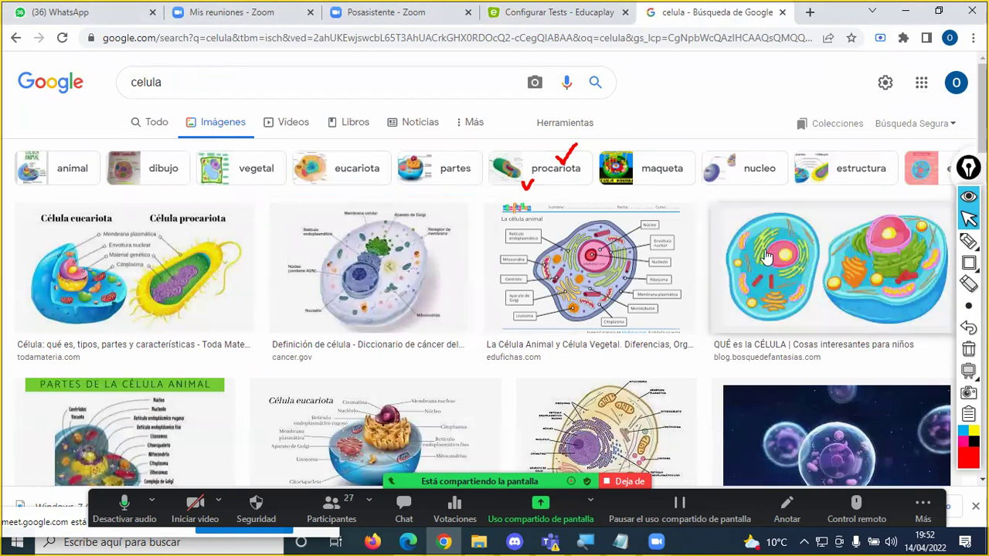
pyautogui.scroll(-2, 467, 274)
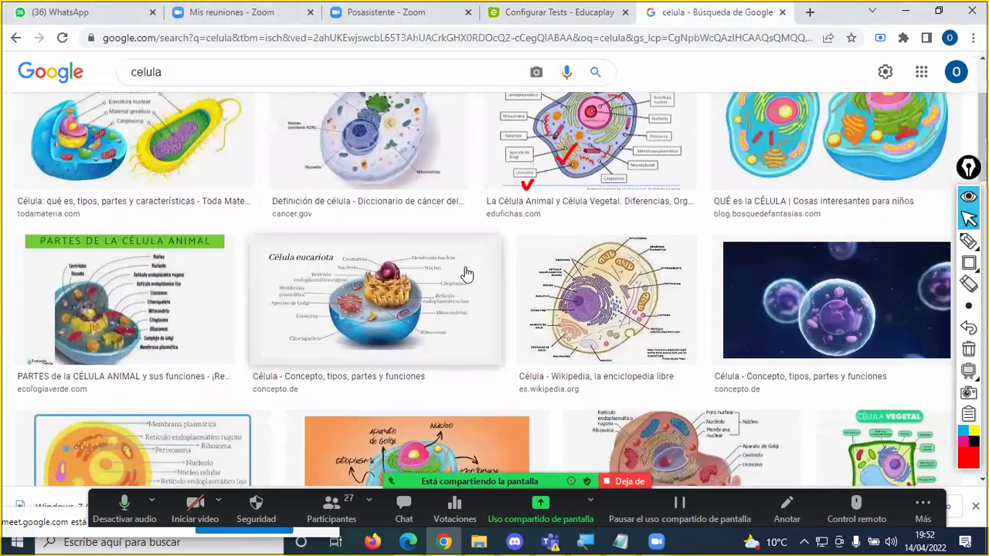
pyautogui.scroll(-3, 468, 270)
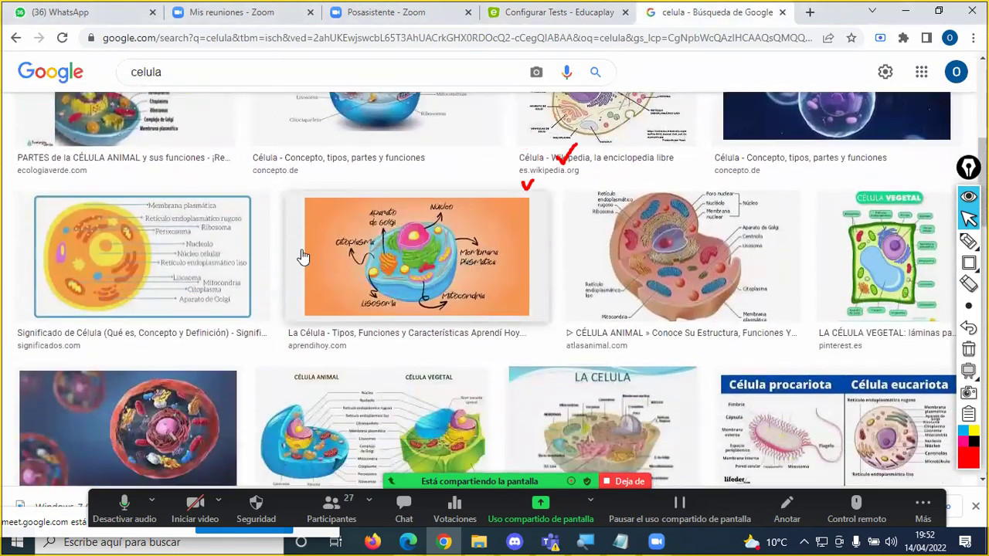
pyautogui.scroll(5, 325, 261)
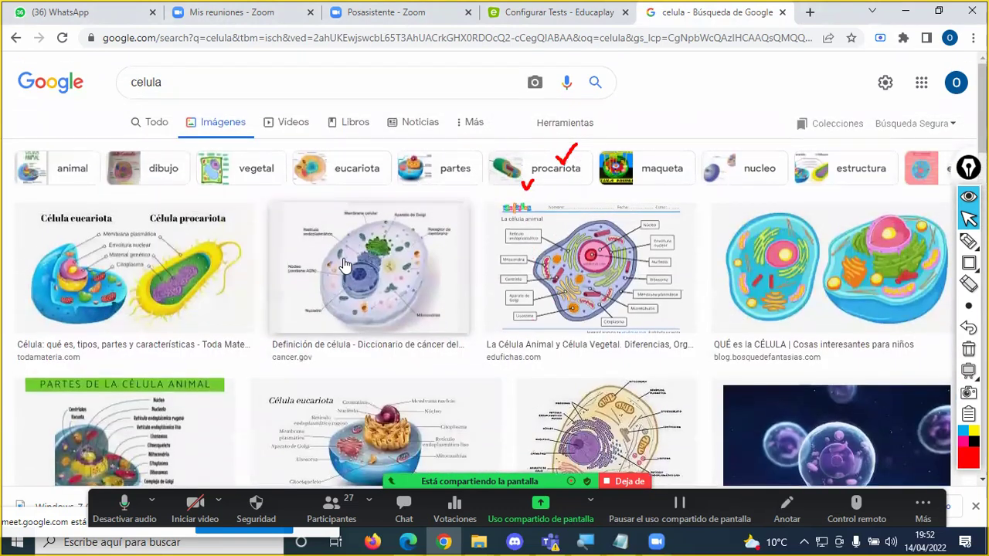
# Step: Save the cancer.gov cell diagram to disk under the name celula
pyautogui.click(360, 286)
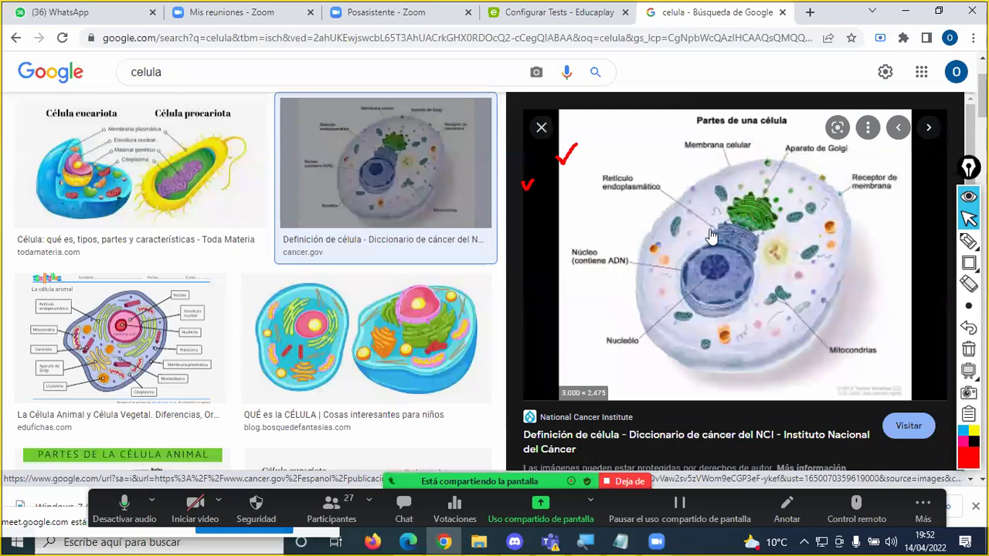
pyautogui.rightClick(704, 220)
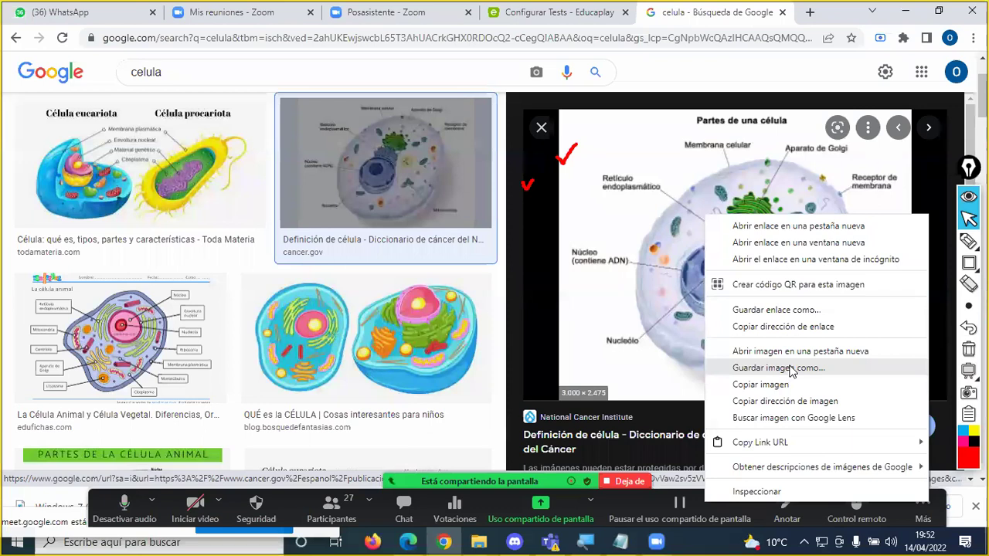
pyautogui.click(791, 371)
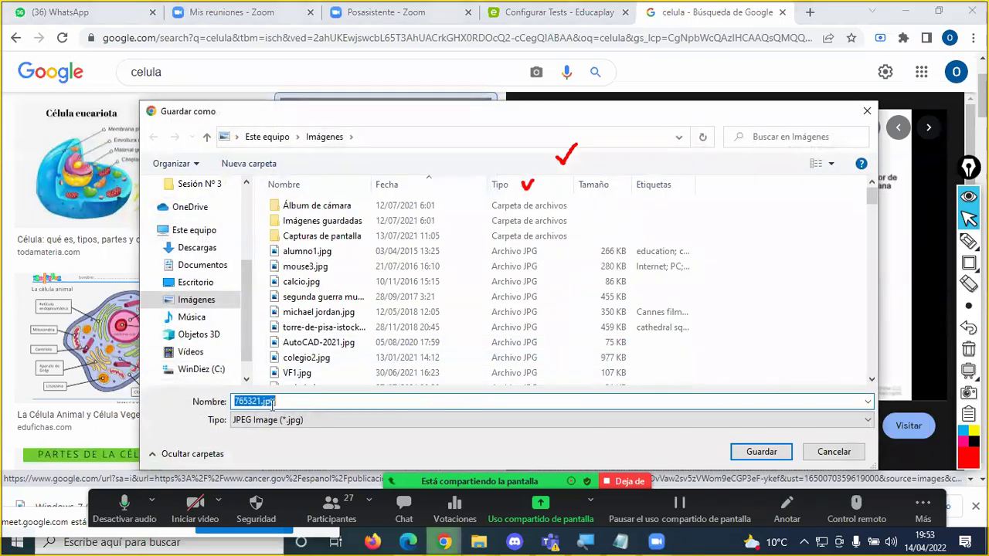
pyautogui.write('celula')
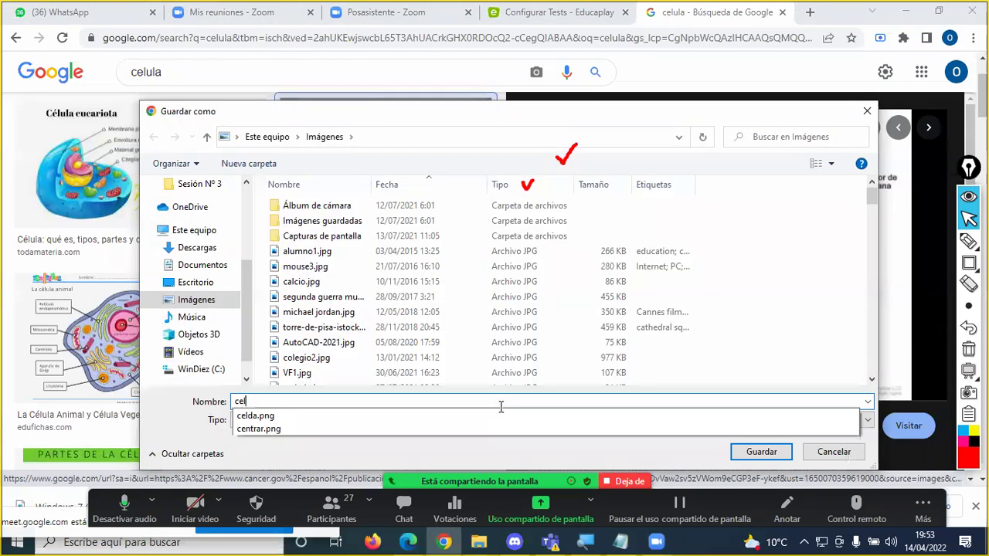
pyautogui.click(760, 454)
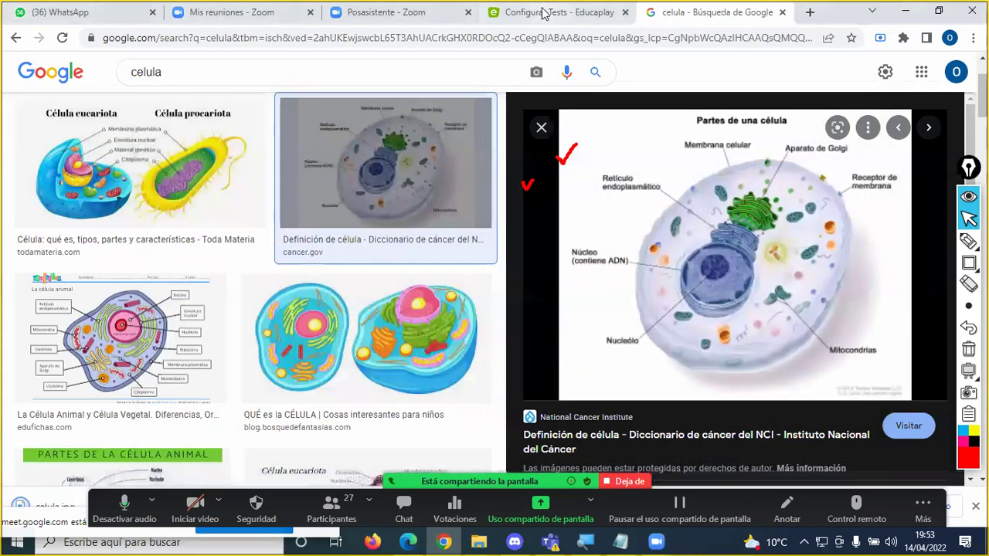
pyautogui.click(540, 11)
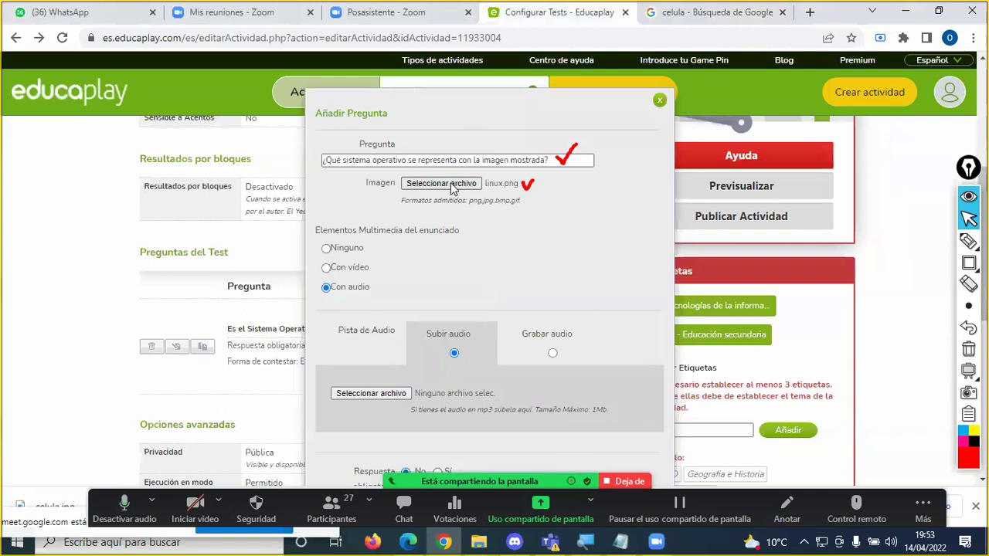
pyautogui.click(442, 186)
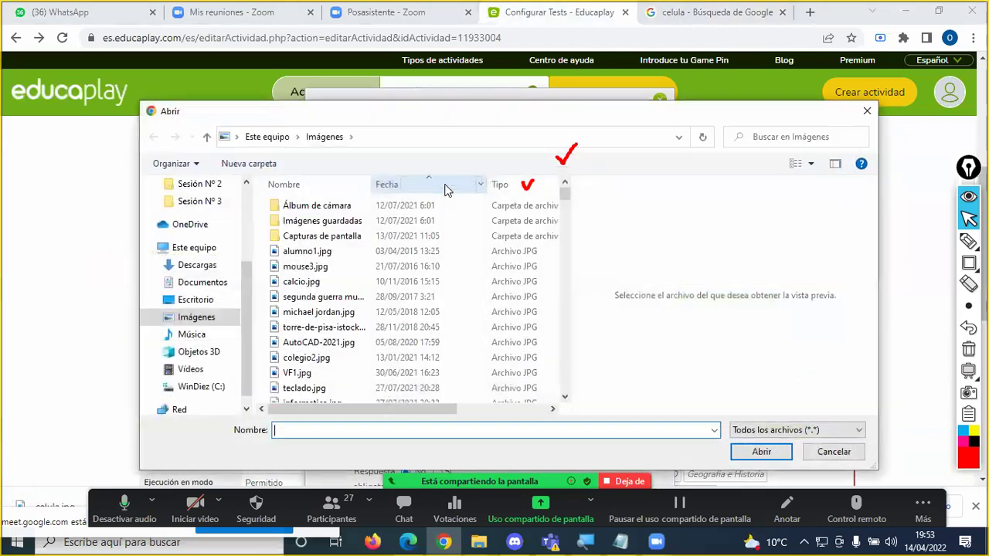
pyautogui.write('ce')
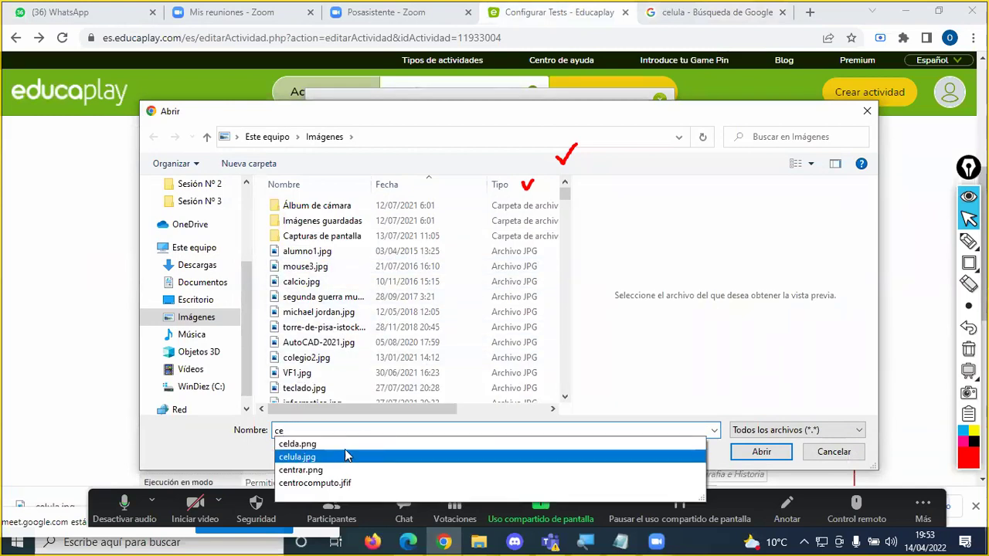
pyautogui.click(345, 456)
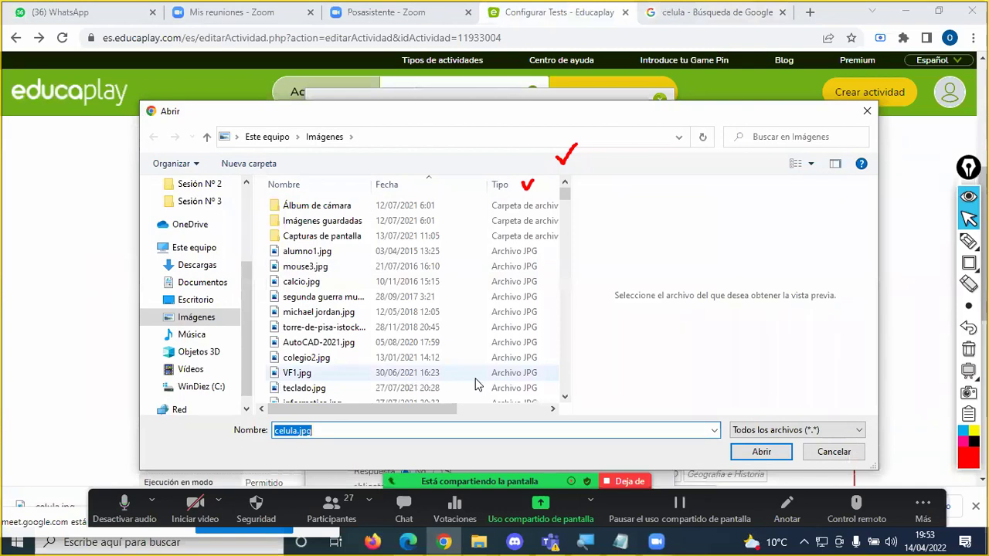
pyautogui.write('linu')
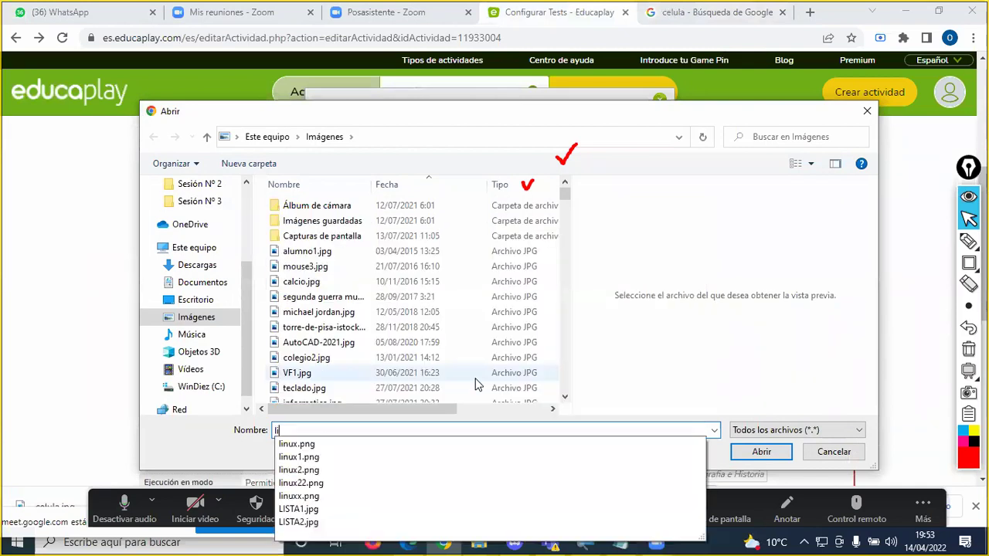
pyautogui.click(357, 444)
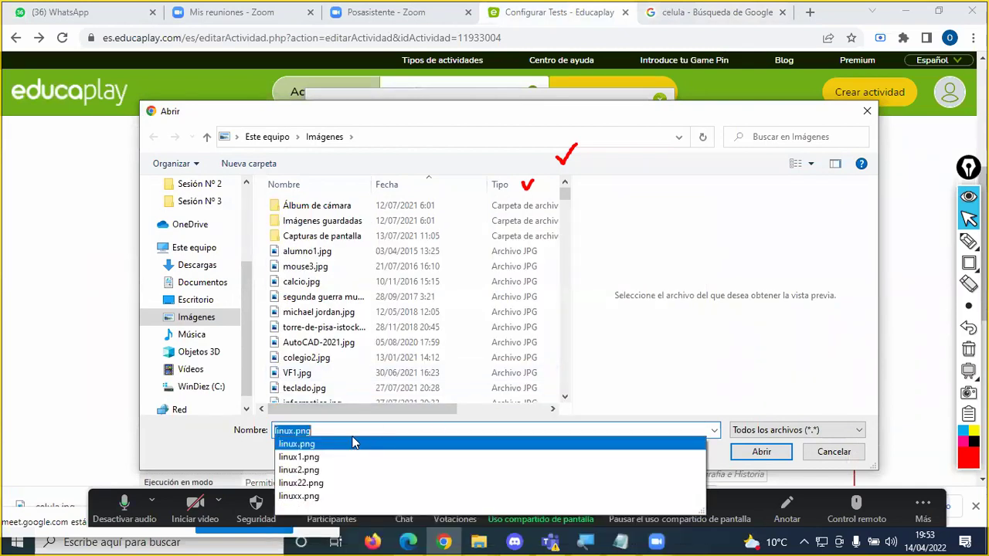
pyautogui.click(761, 452)
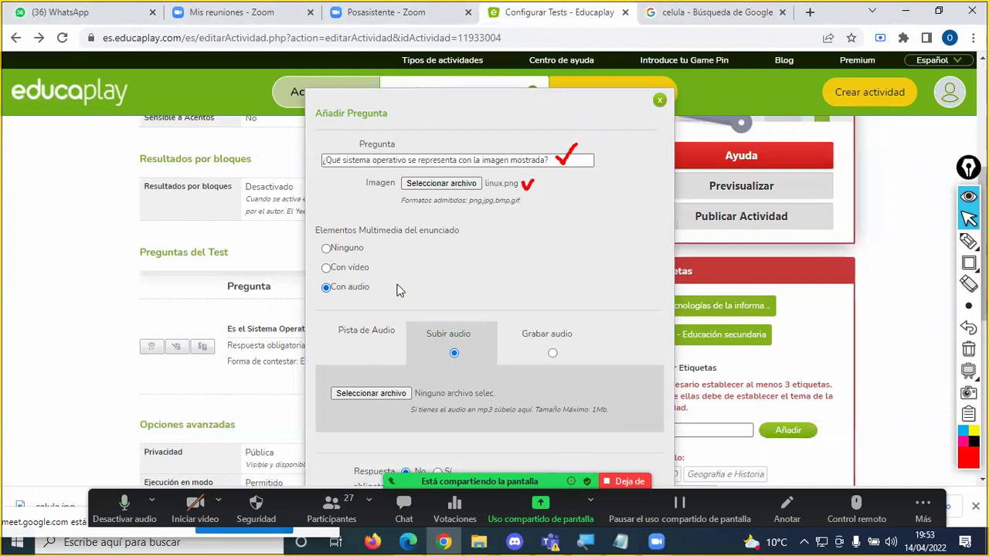
pyautogui.scroll(-1, 396, 290)
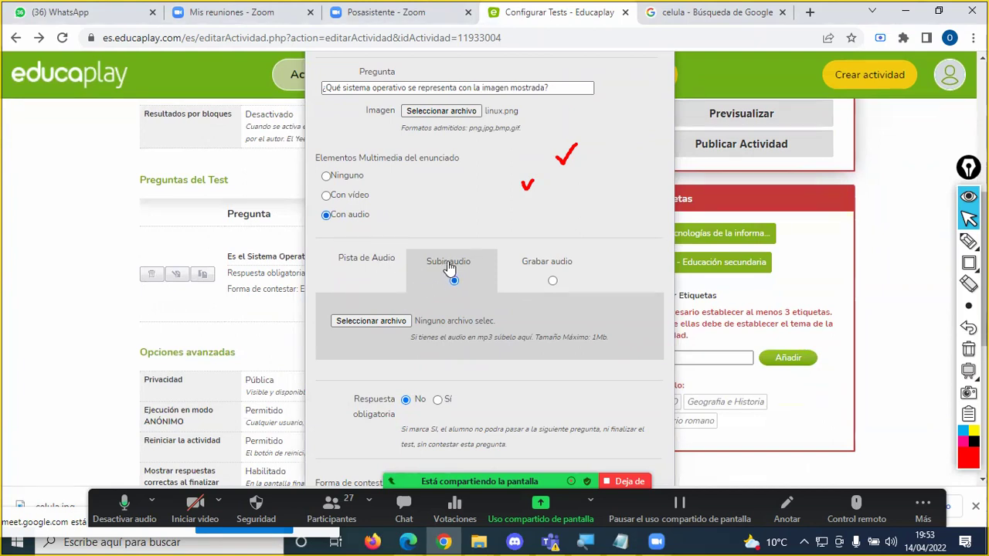
# Step: Choose Grabar audio, mark the image area with a Zoom rectangle, and briefly toggle Con vídeo
pyautogui.click(548, 269)
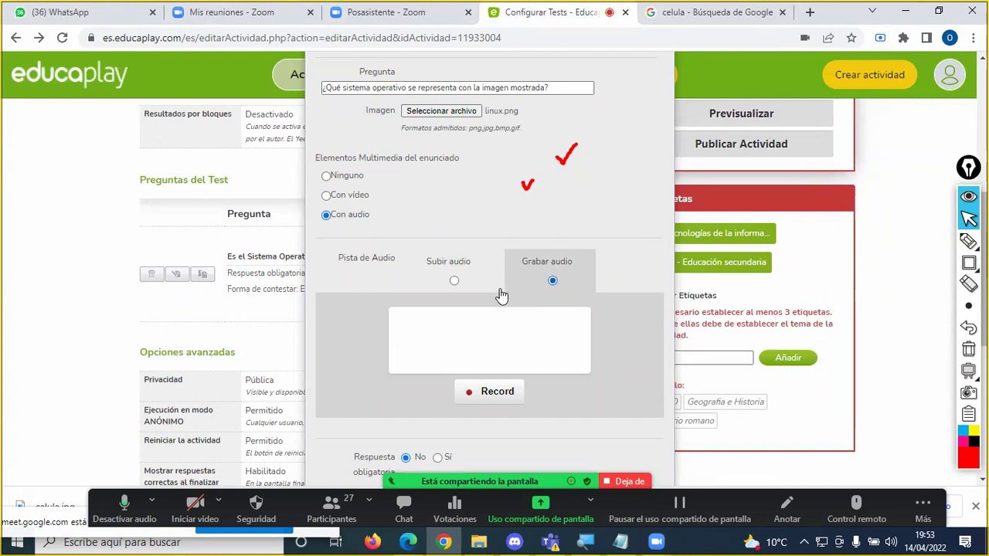
pyautogui.click(967, 264)
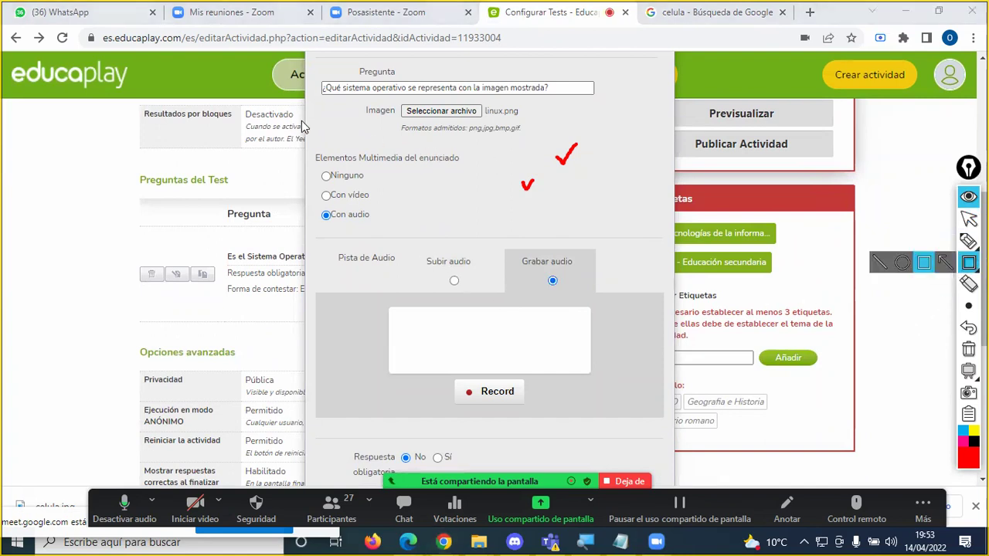
pyautogui.moveTo(247, 98)
pyautogui.mouseDown()
pyautogui.moveTo(421, 188)
pyautogui.moveTo(406, 173)
pyautogui.moveTo(423, 173)
pyautogui.moveTo(262, 159)
pyautogui.moveTo(414, 170)
pyautogui.moveTo(301, 161)
pyautogui.moveTo(432, 191)
pyautogui.moveTo(402, 174)
pyautogui.moveTo(299, 184)
pyautogui.moveTo(300, 171)
pyautogui.moveTo(400, 181)
pyautogui.moveTo(269, 152)
pyautogui.moveTo(282, 154)
pyautogui.moveTo(255, 164)
pyautogui.moveTo(396, 177)
pyautogui.mouseUp()
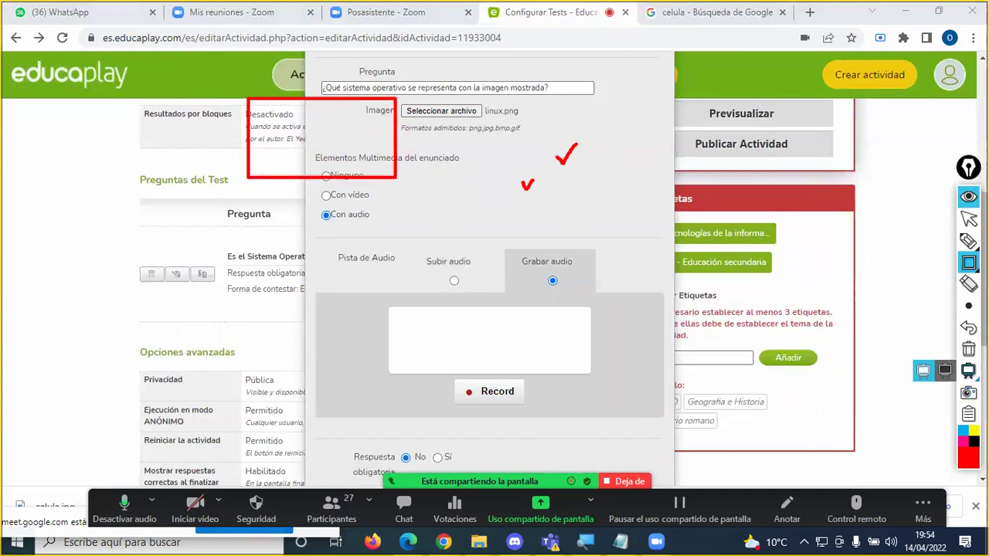
pyautogui.click(968, 349)
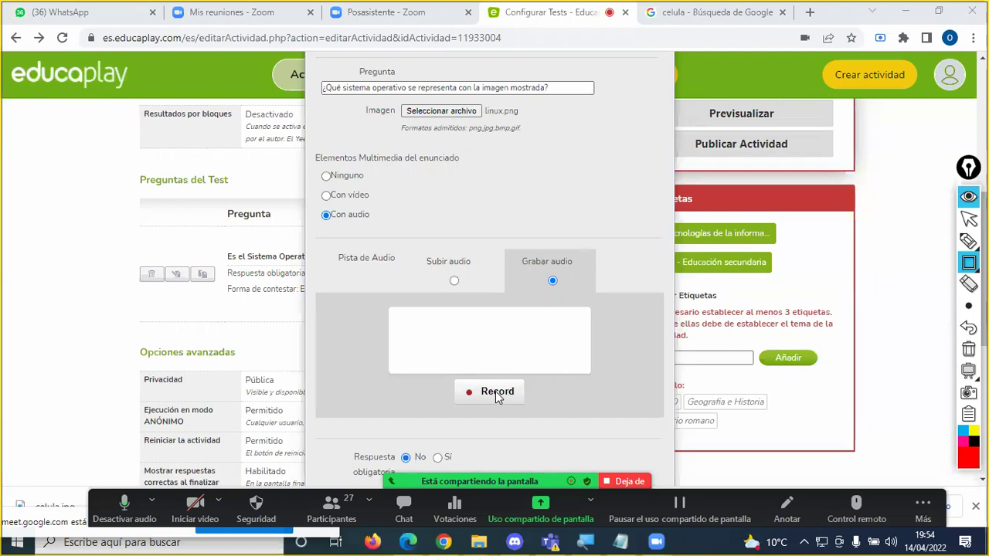
pyautogui.click(534, 192)
pyautogui.click(333, 214)
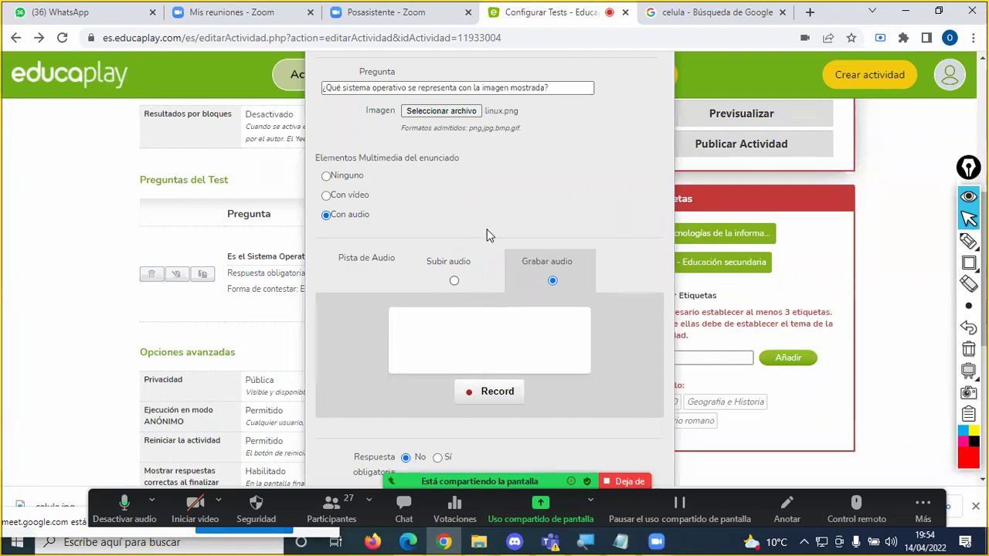
# Step: Record a short audio clip, play it back, and upload it to the question
pyautogui.click(489, 396)
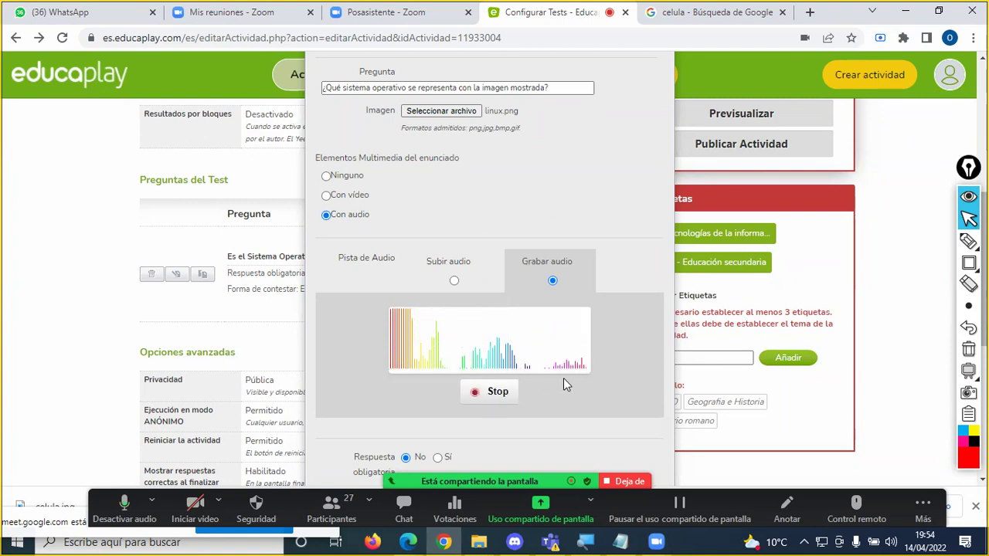
pyautogui.click(500, 395)
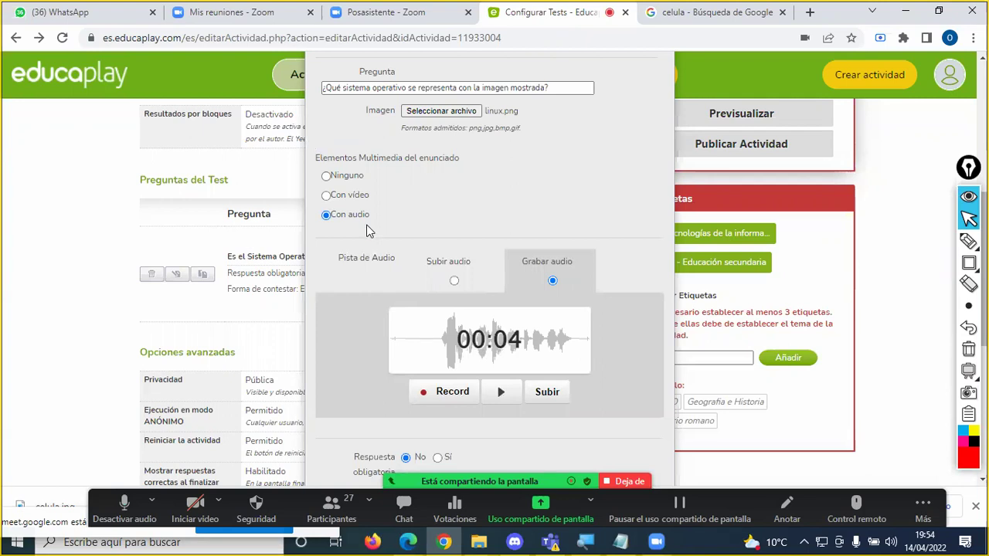
pyautogui.click(500, 391)
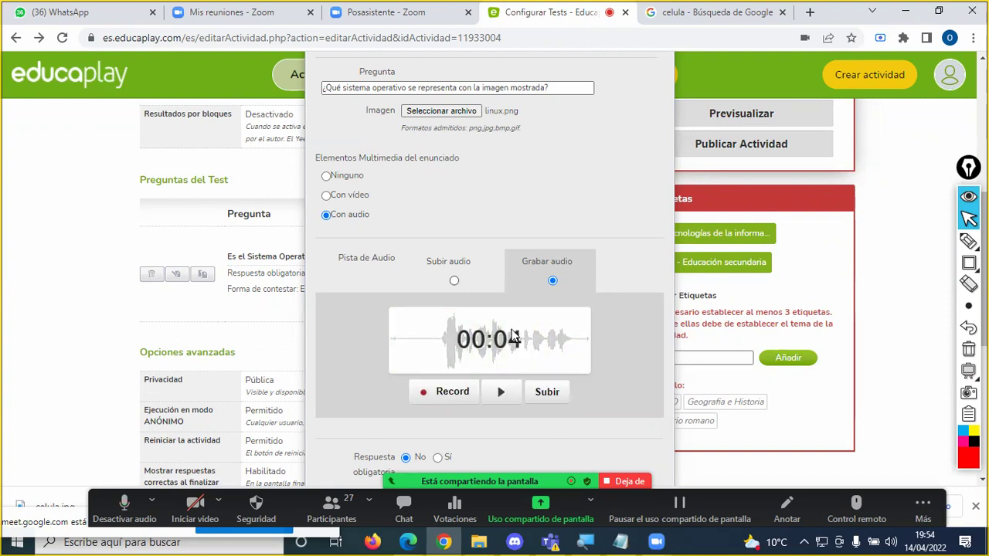
pyautogui.click(547, 394)
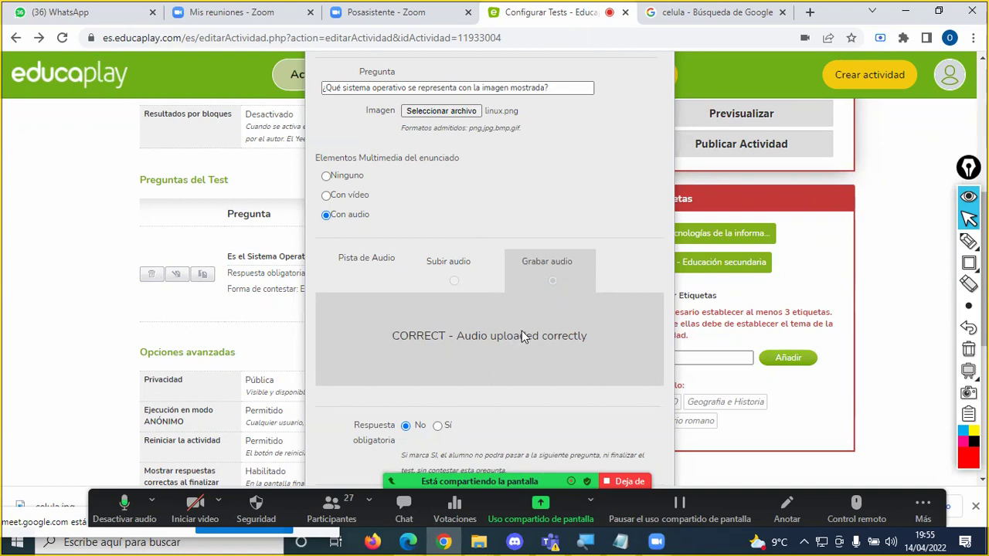
pyautogui.scroll(-3, 521, 330)
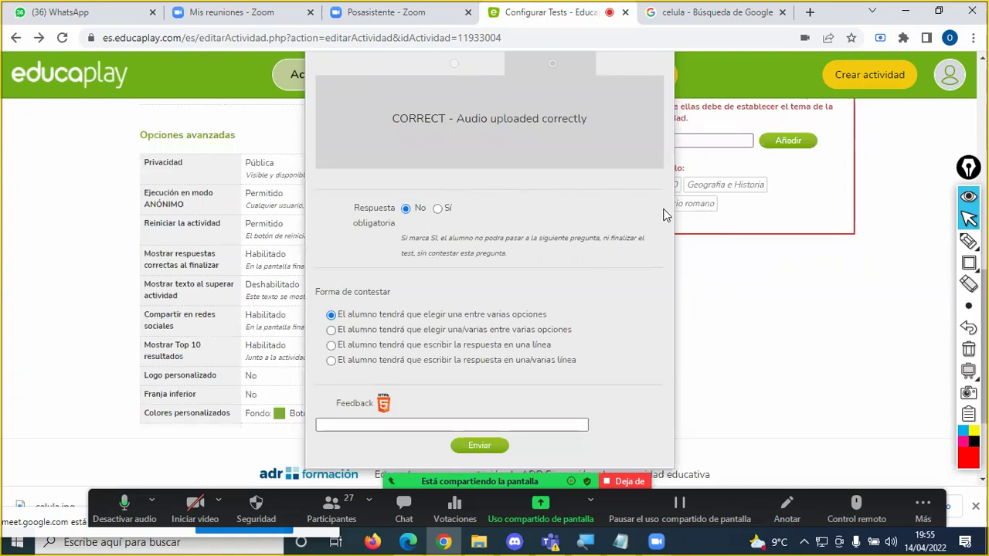
pyautogui.scroll(5, 666, 210)
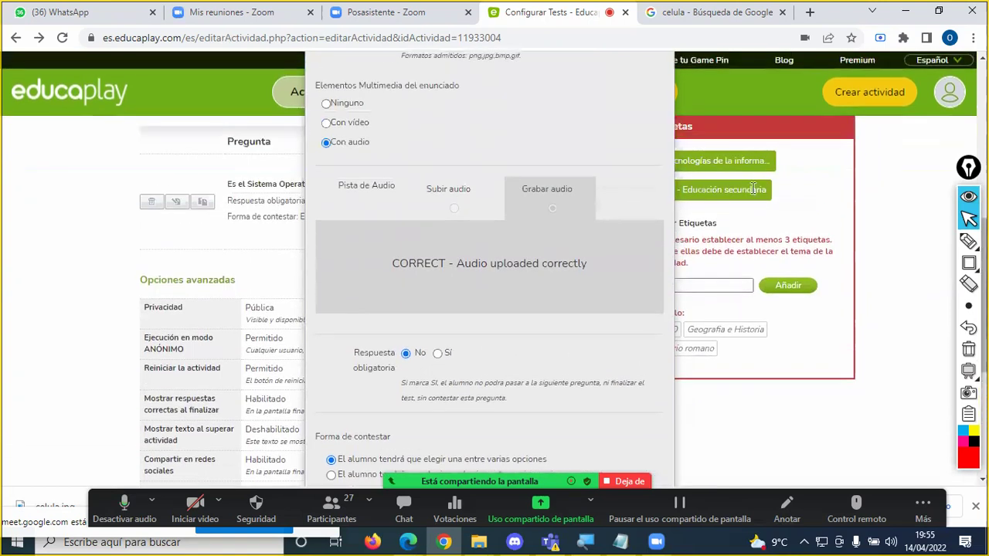
# Step: Type the feedback 'El pingüino representa al sistema operativo Linux', fixing pingüino via spell-check
pyautogui.scroll(-5, 651, 238)
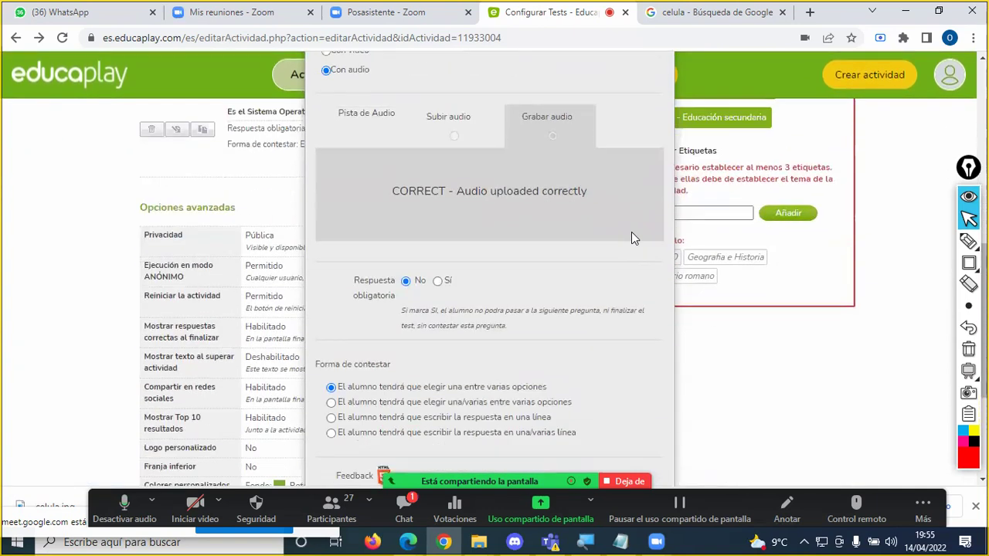
pyautogui.scroll(-3, 456, 240)
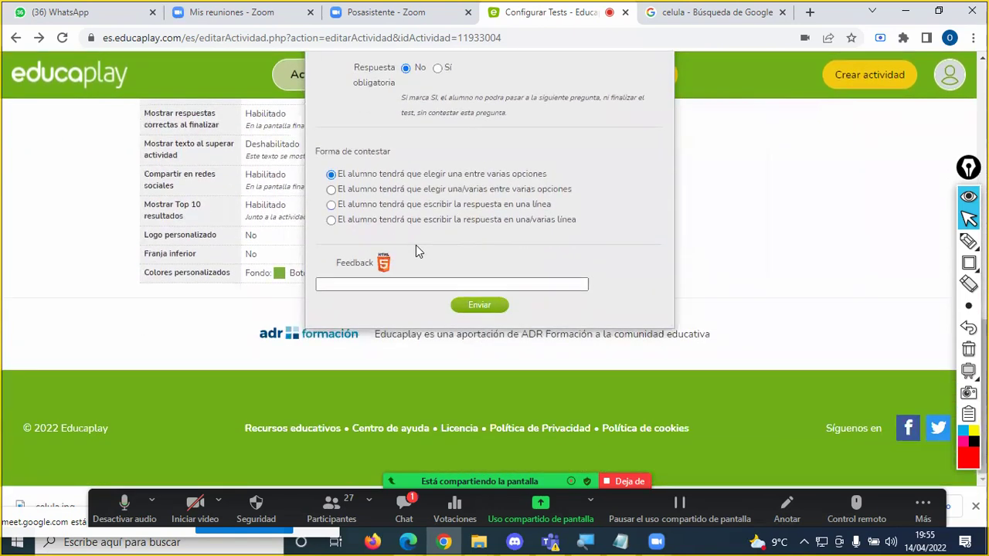
pyautogui.doubleClick(456, 173)
pyautogui.click(478, 170)
pyautogui.click(361, 283)
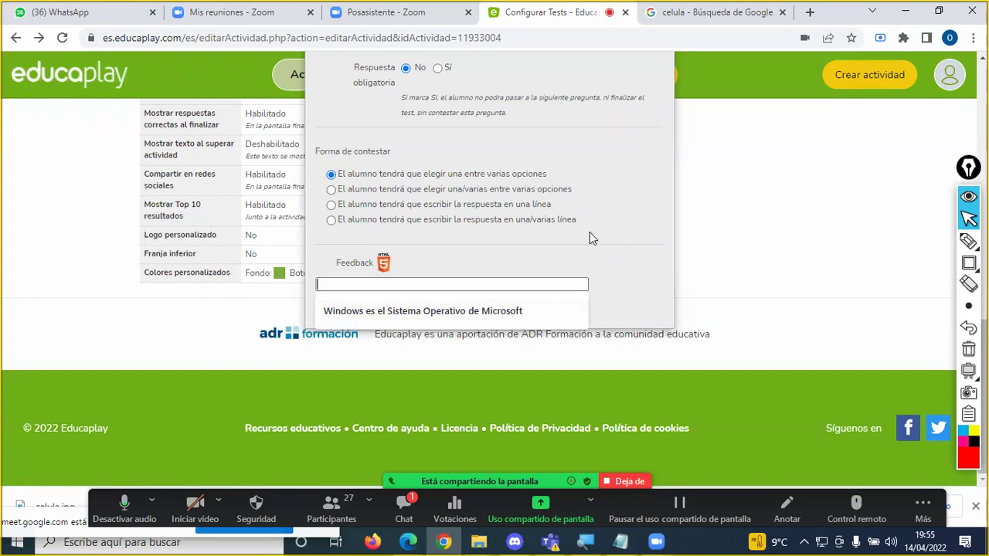
pyautogui.write('El pinguino')
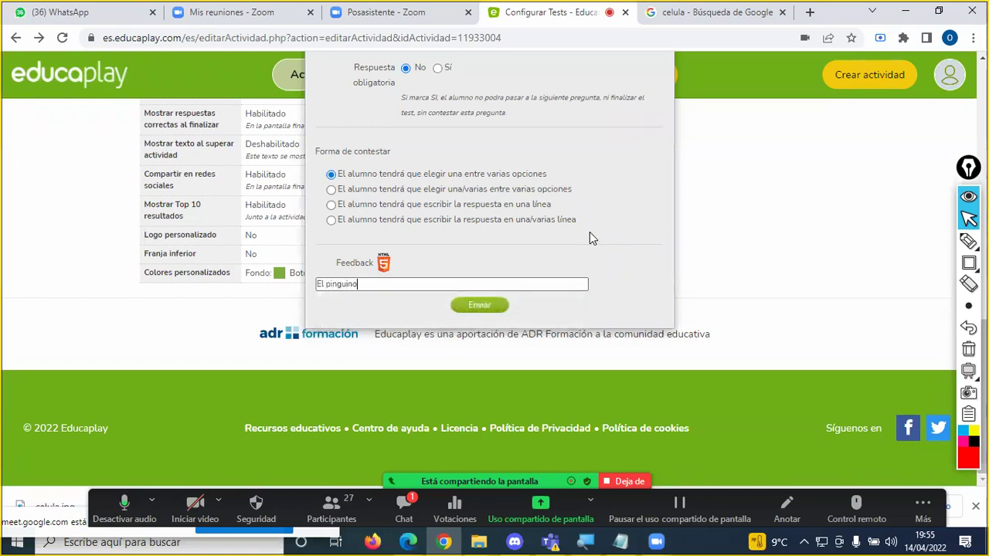
pyautogui.write(' representa ')
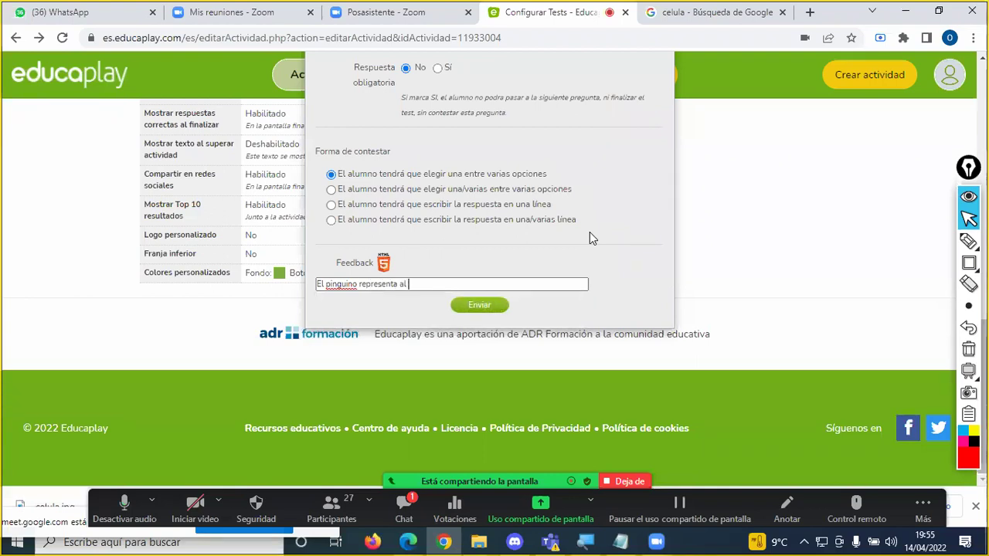
pyautogui.write('al sistema operativo Linux')
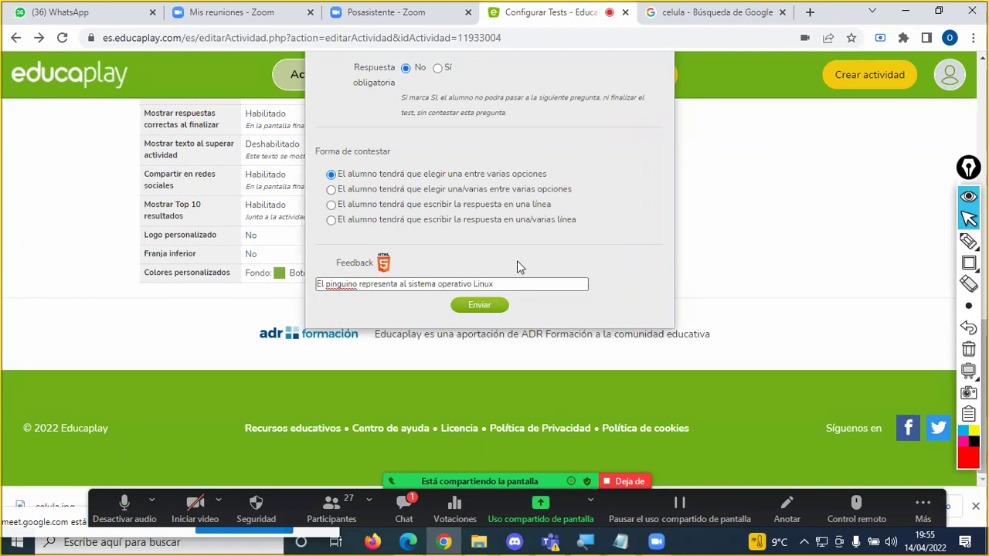
pyautogui.rightClick(345, 285)
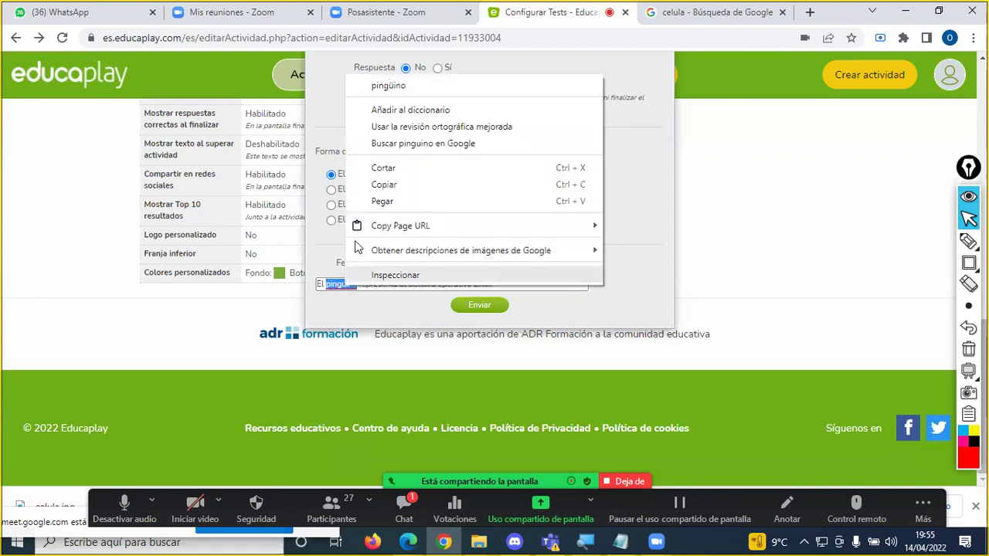
pyautogui.click(388, 86)
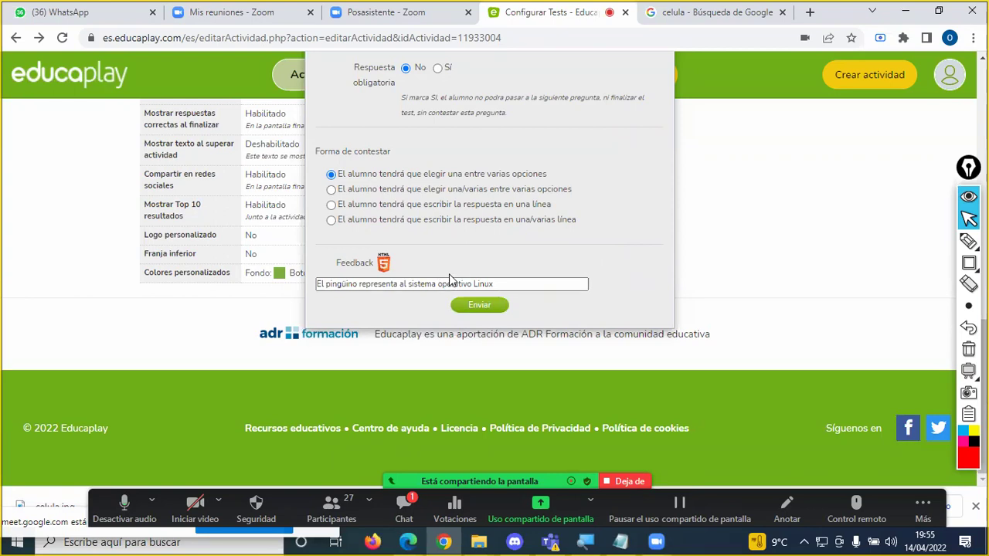
pyautogui.moveTo(508, 283); pyautogui.dragTo(346, 284)
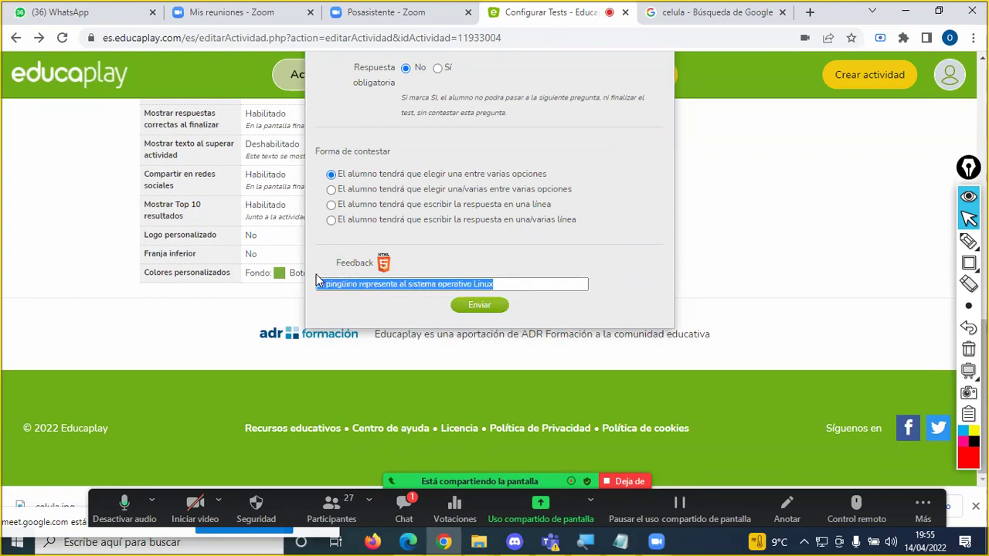
pyautogui.click(418, 261)
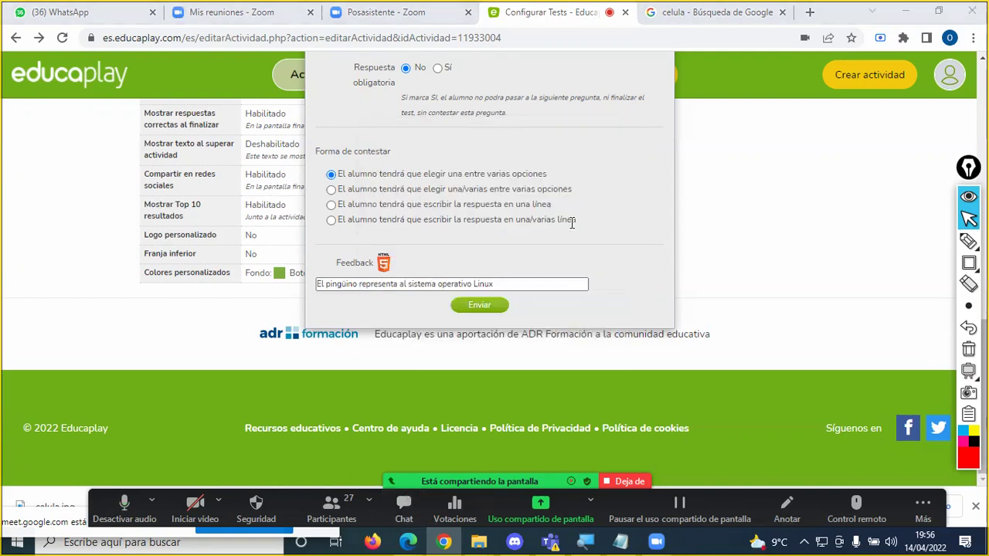
pyautogui.scroll(2, 571, 236)
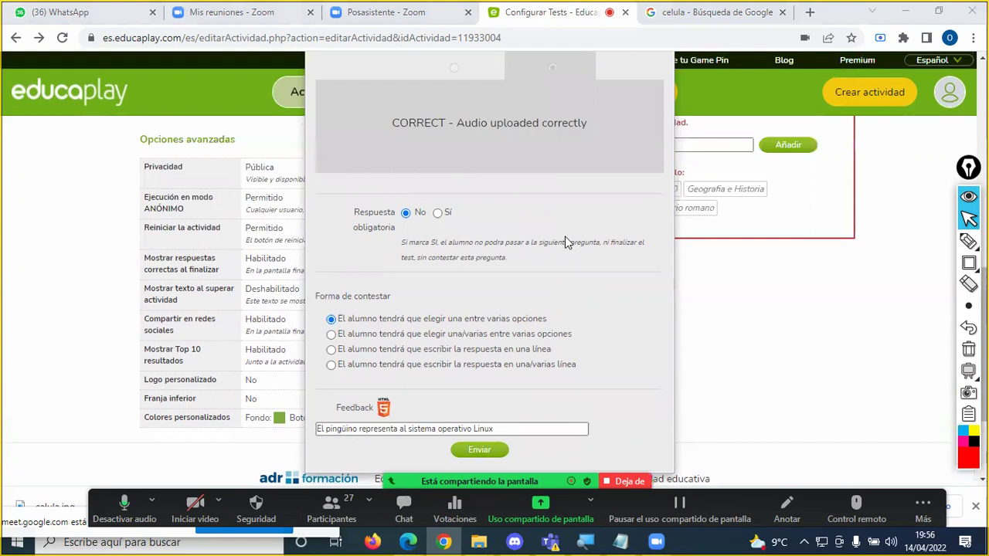
pyautogui.scroll(-2, 564, 236)
pyautogui.scroll(2, 561, 237)
pyautogui.scroll(-1, 561, 237)
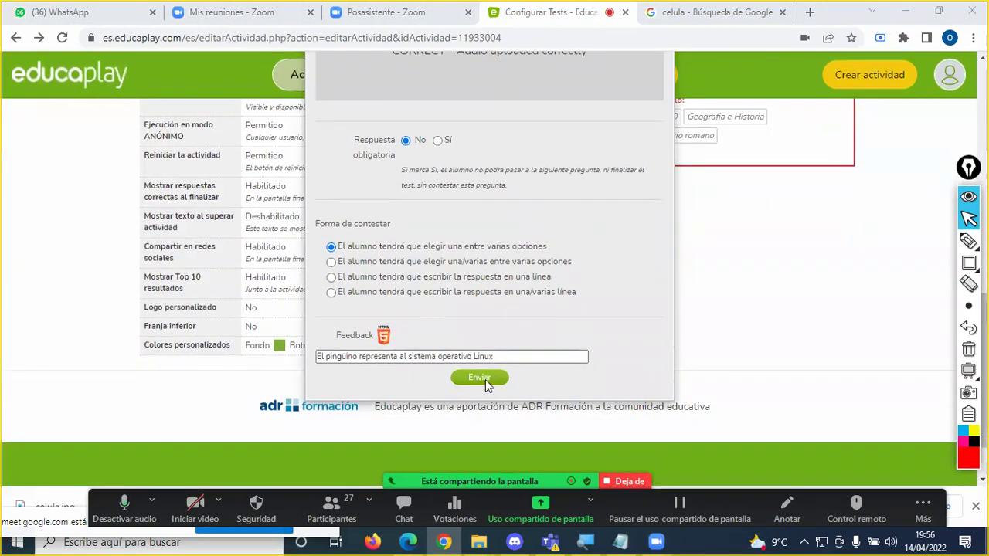
pyautogui.scroll(2, 441, 276)
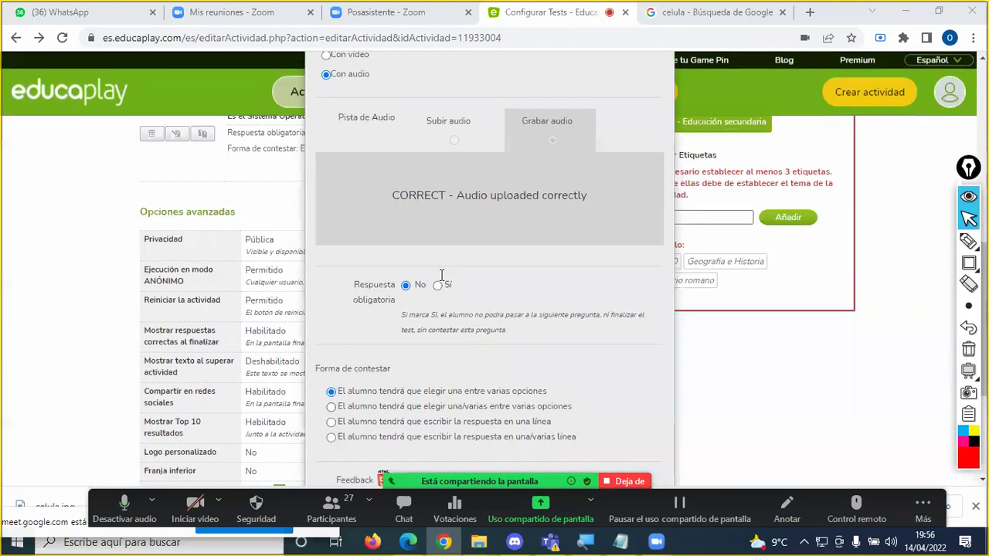
pyautogui.scroll(4, 441, 275)
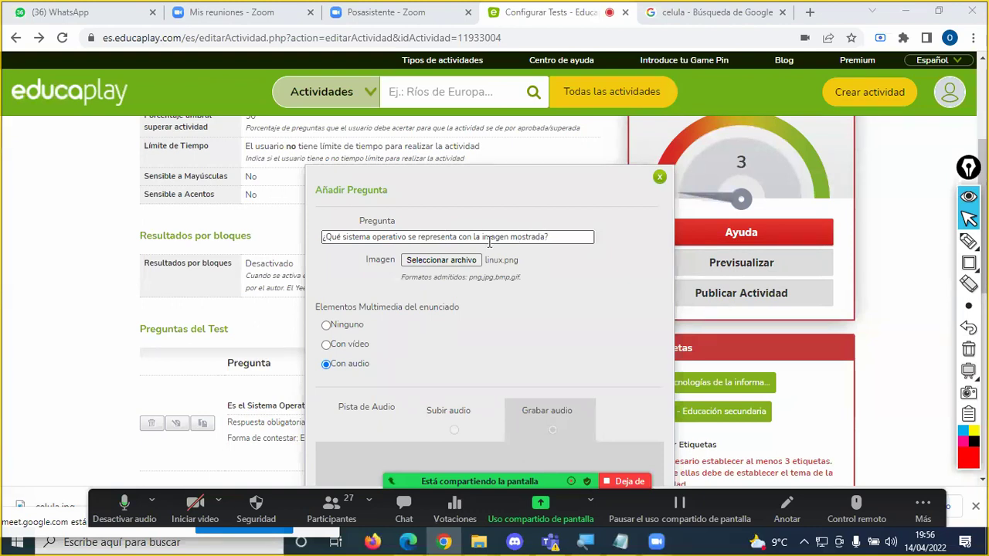
pyautogui.scroll(-1, 550, 271)
pyautogui.scroll(-2, 550, 272)
pyautogui.scroll(2, 549, 273)
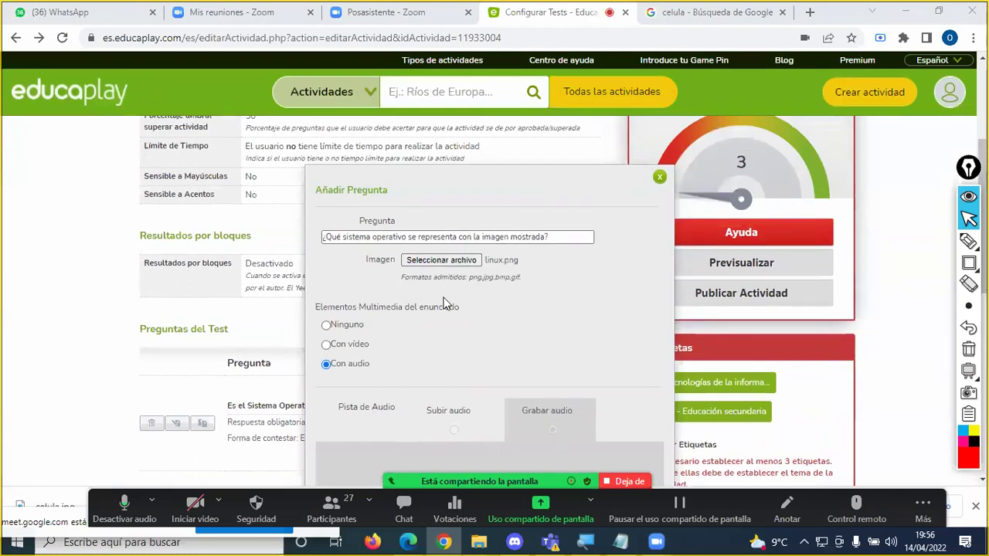
pyautogui.scroll(-2, 447, 305)
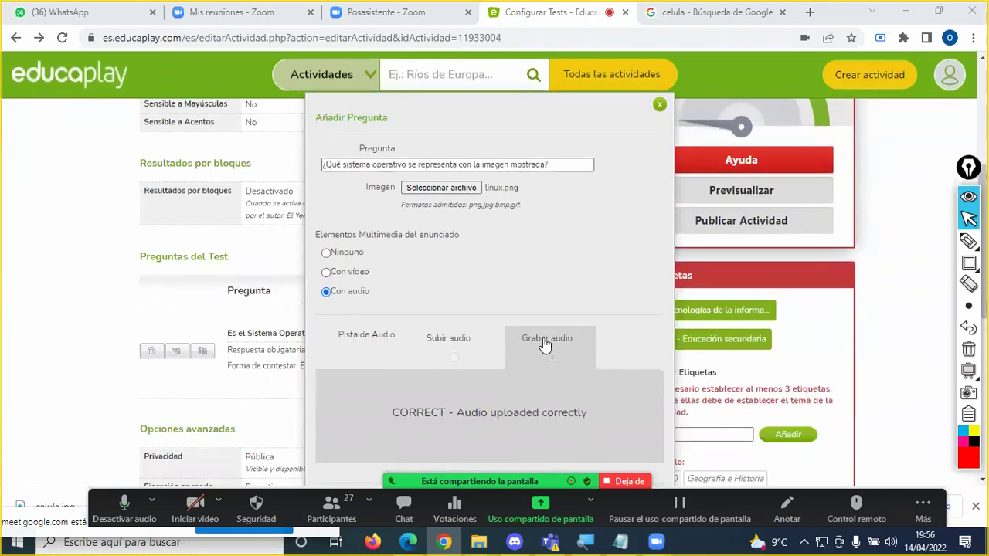
pyautogui.scroll(-4, 557, 317)
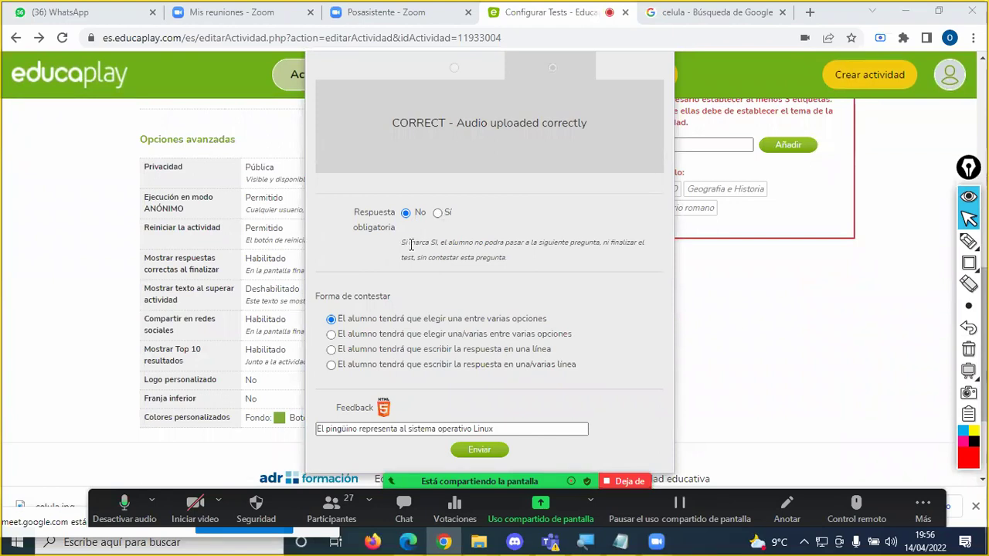
pyautogui.scroll(-1, 412, 227)
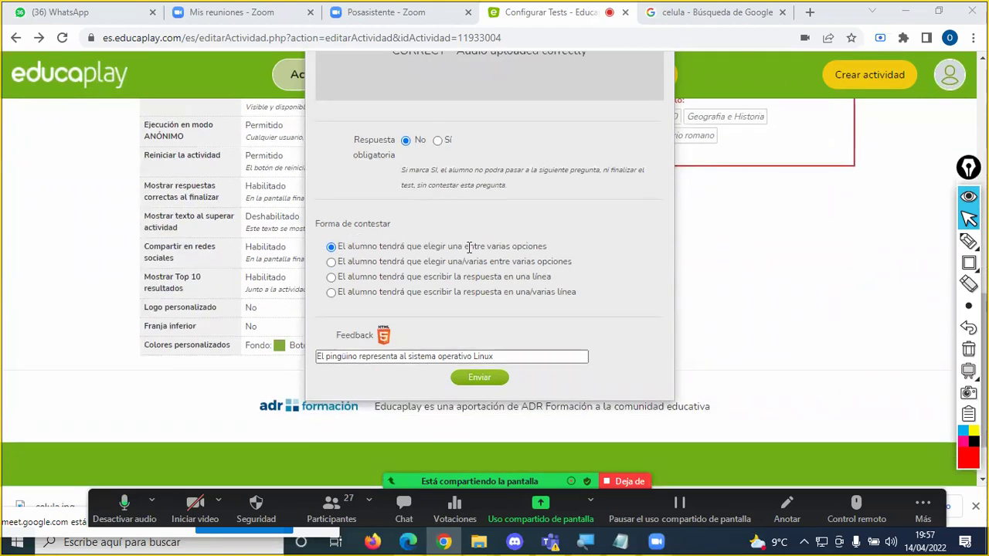
pyautogui.click(337, 358)
pyautogui.scroll(2, 492, 152)
pyautogui.scroll(-3, 493, 157)
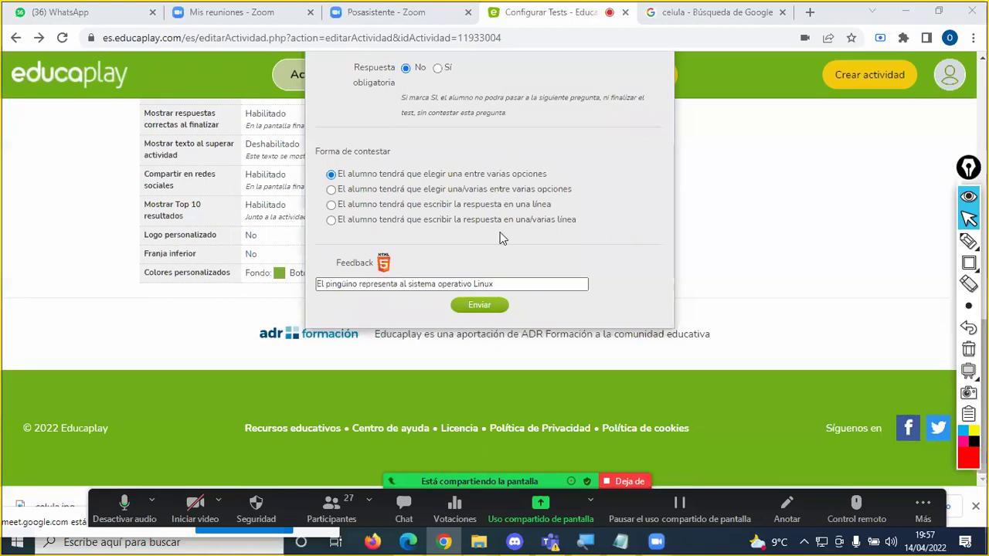
pyautogui.click(480, 307)
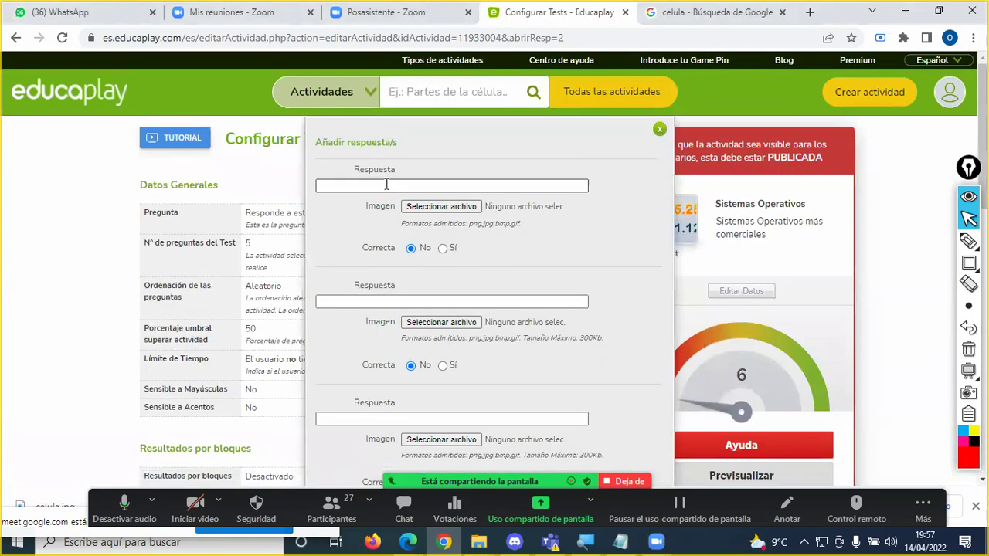
# Step: Fill the first two answers with Windows and Android
pyautogui.click(386, 184)
pyautogui.write('Windows')
pyautogui.click(360, 300)
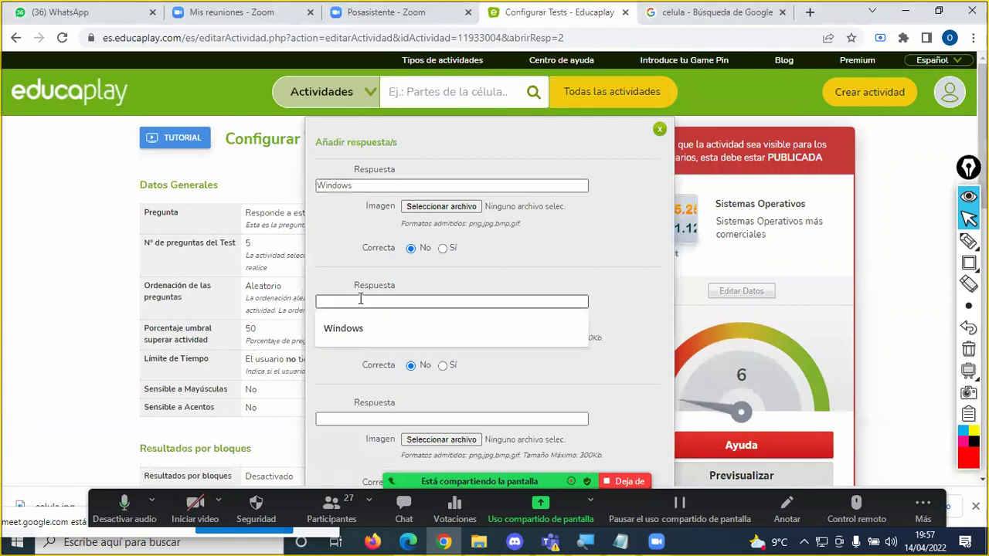
pyautogui.write('Android')
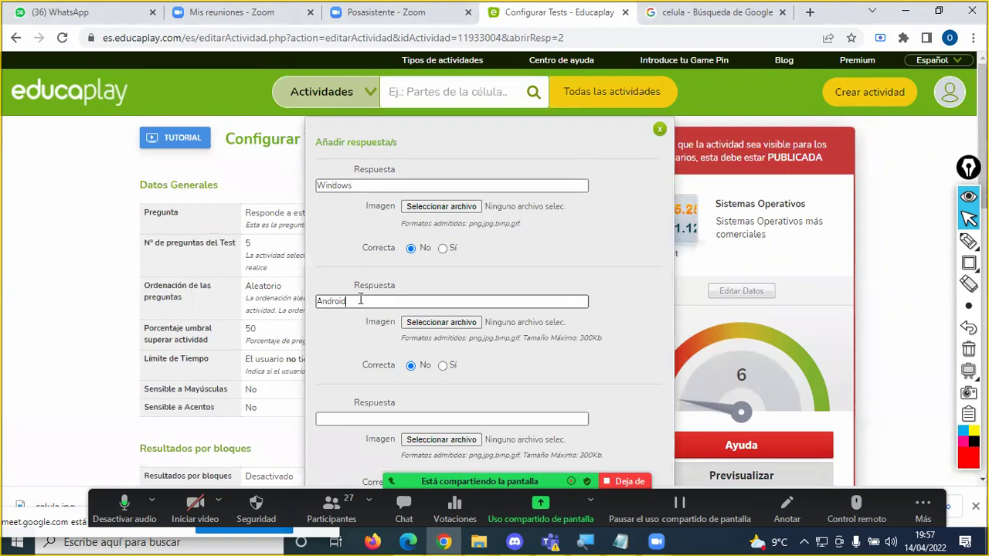
# Step: Fill the third and fourth answers with Linux and MacOS
pyautogui.scroll(-2, 359, 301)
pyautogui.click(369, 274)
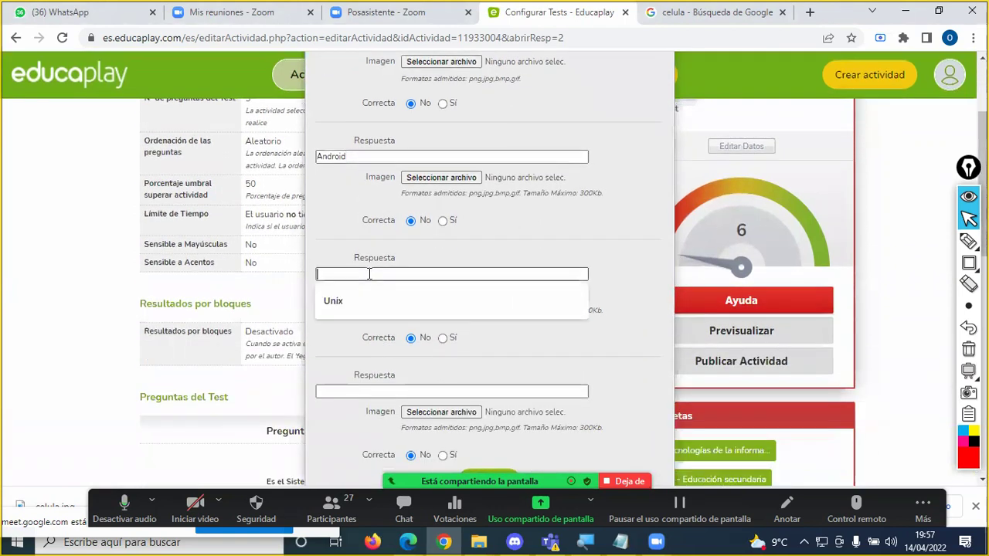
pyautogui.write('Linux')
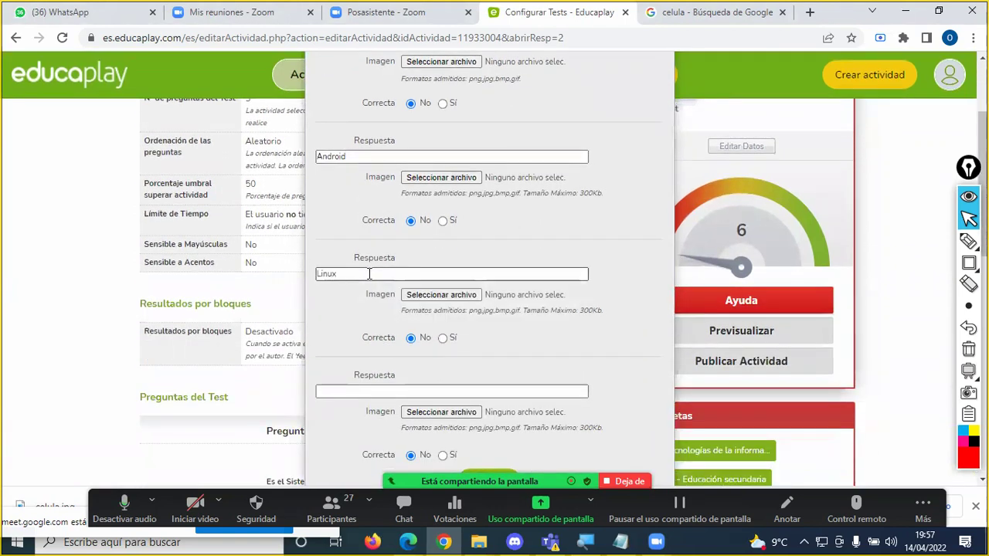
pyautogui.scroll(-2, 369, 273)
pyautogui.click(362, 246)
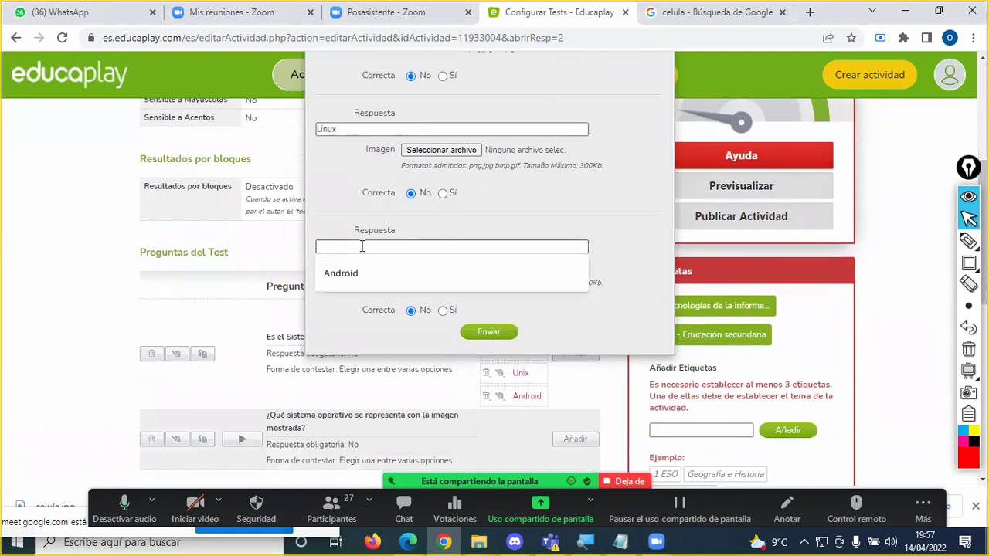
pyautogui.write('MacOS')
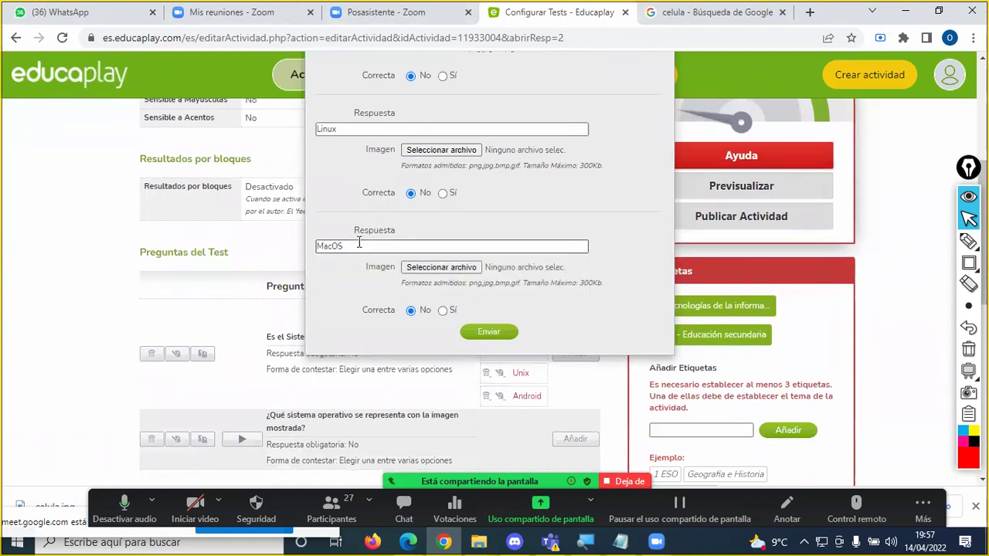
pyautogui.scroll(2, 359, 243)
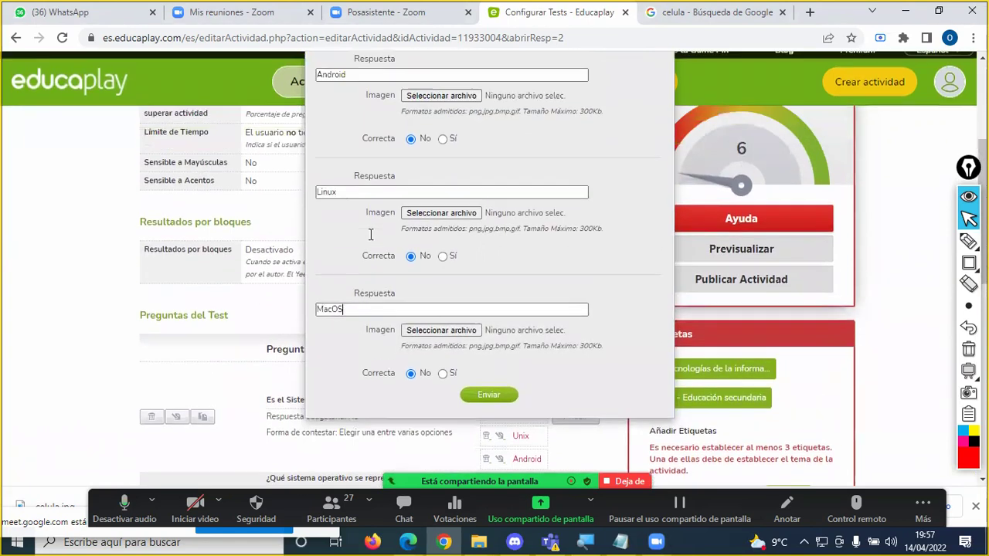
pyautogui.scroll(1, 369, 235)
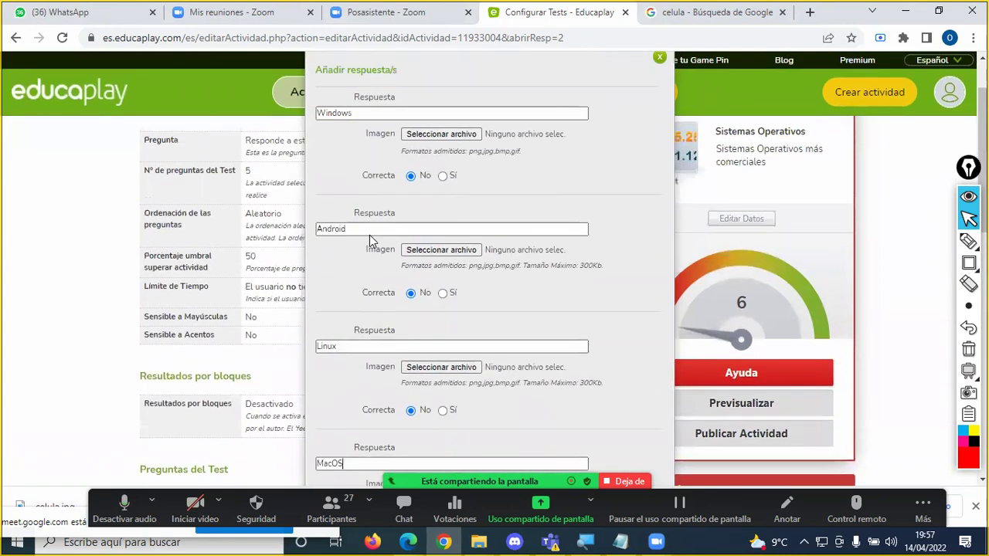
pyautogui.scroll(-1, 363, 209)
pyautogui.scroll(1, 359, 197)
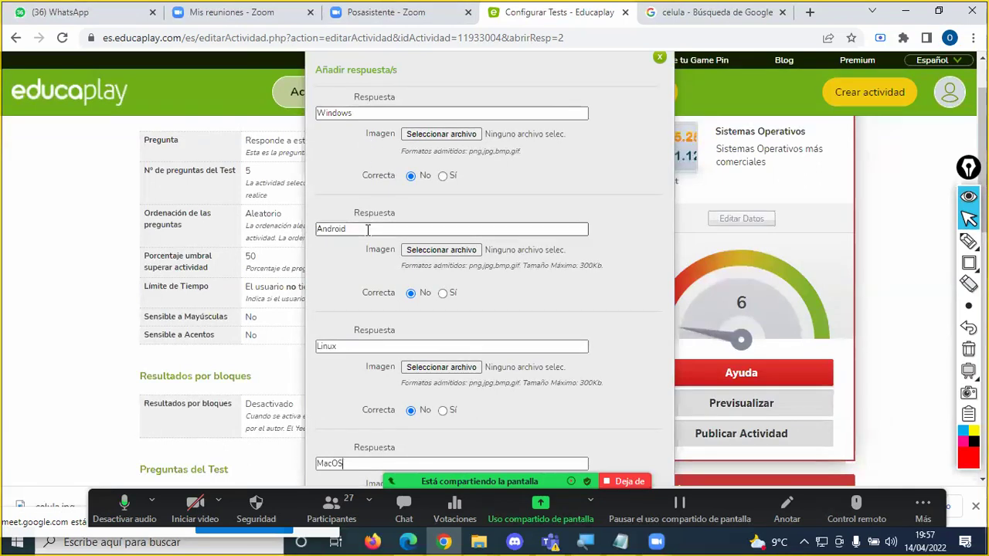
pyautogui.scroll(-2, 357, 324)
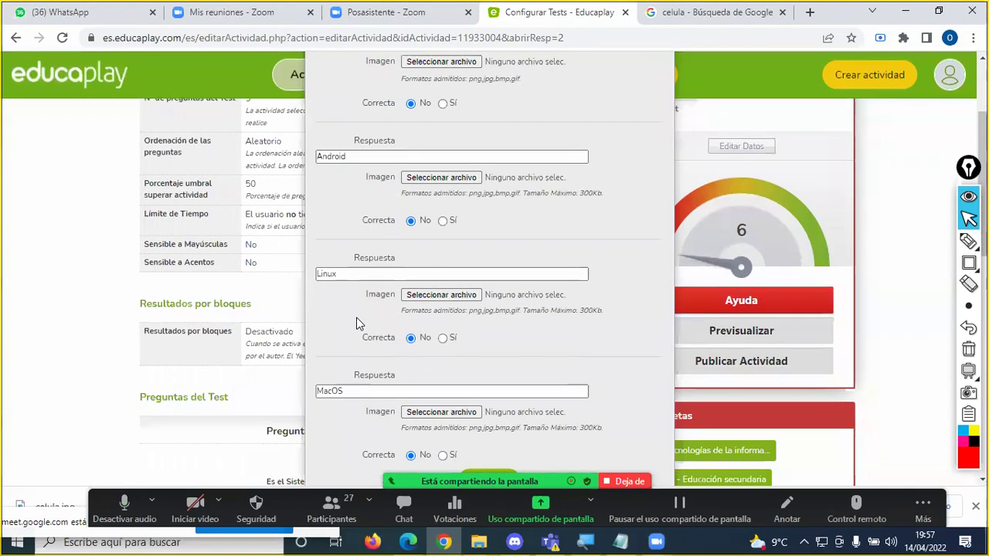
pyautogui.scroll(-1, 386, 323)
# Step: Mark Linux as Correcta: Sí and annotate that choice with the Zoom pen
pyautogui.click(443, 267)
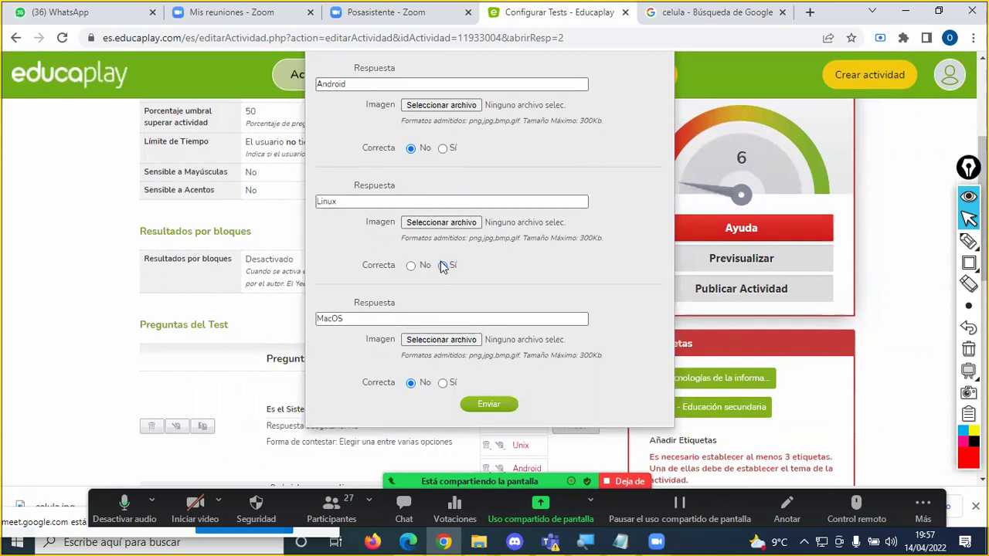
pyautogui.moveTo(969, 262)
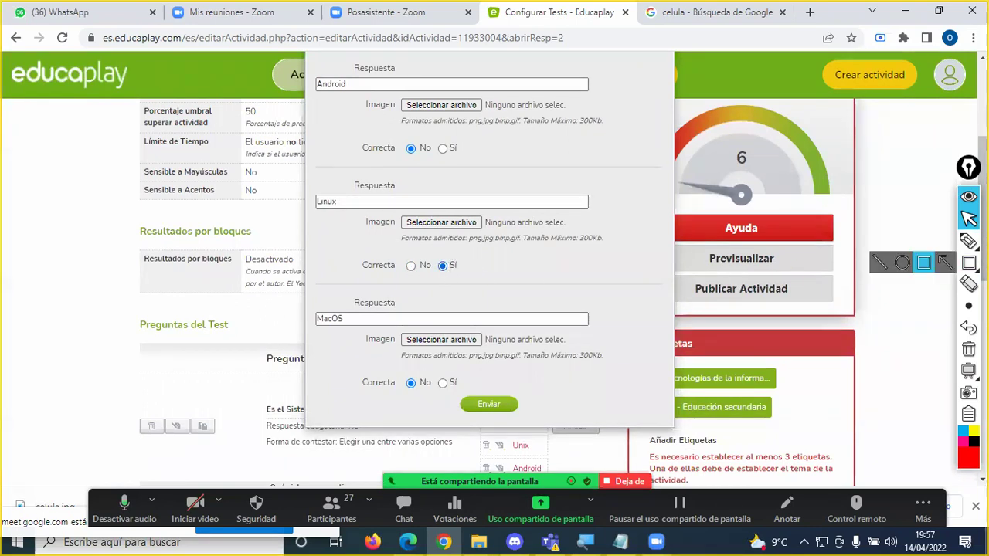
pyautogui.click(968, 241)
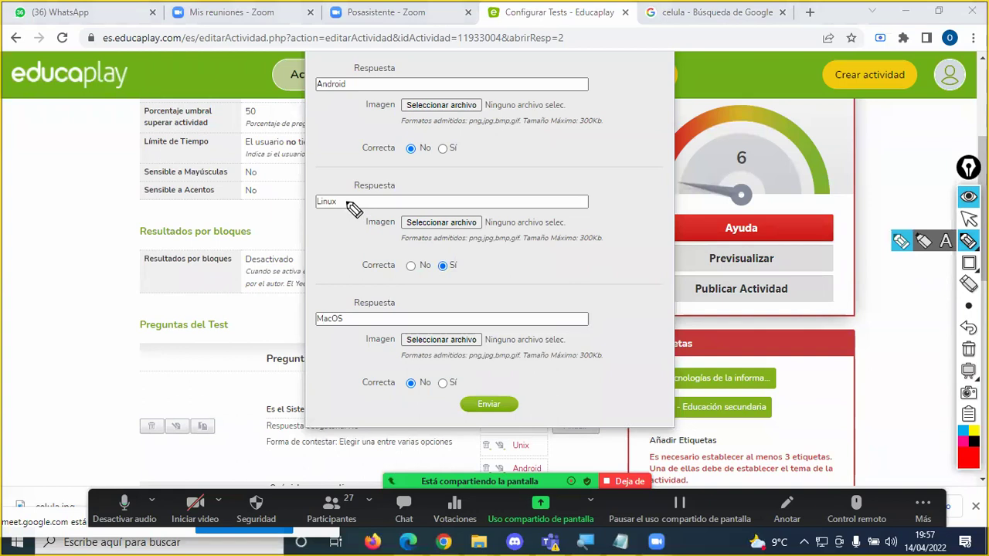
pyautogui.moveTo(347, 199); pyautogui.dragTo(371, 180)
pyautogui.moveTo(462, 263)
pyautogui.mouseDown()
pyautogui.moveTo(442, 259)
pyautogui.moveTo(438, 272)
pyautogui.moveTo(464, 267)
pyautogui.moveTo(452, 251)
pyautogui.mouseUp()
pyautogui.moveTo(360, 270); pyautogui.dragTo(395, 270)
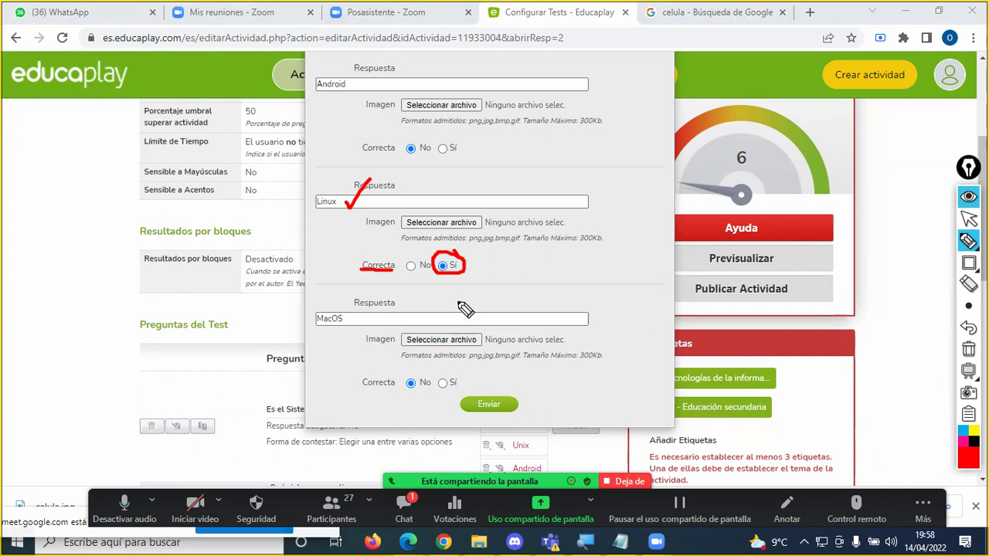
pyautogui.press('Escape')
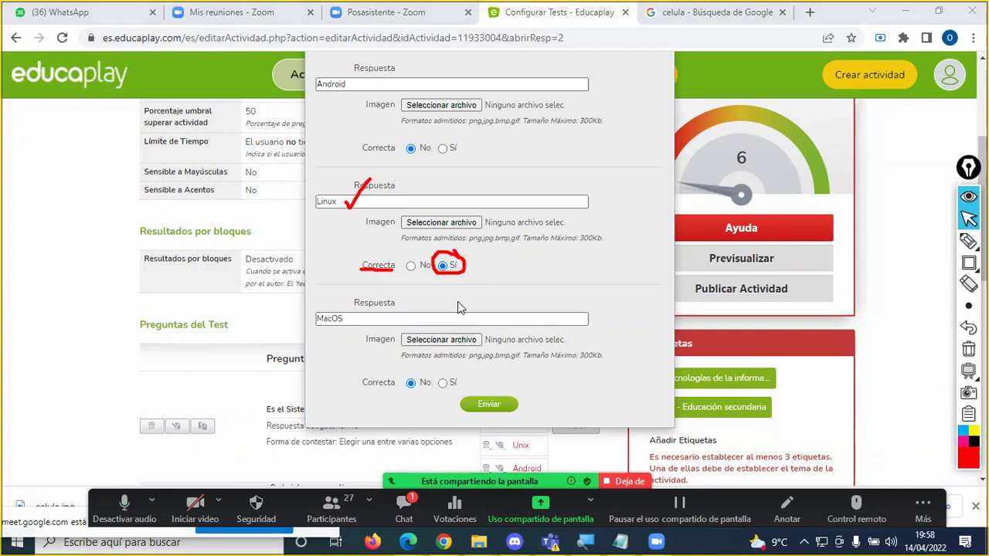
# Step: Erase the Zoom annotations and scroll down to the Enviar button
pyautogui.scroll(3, 452, 255)
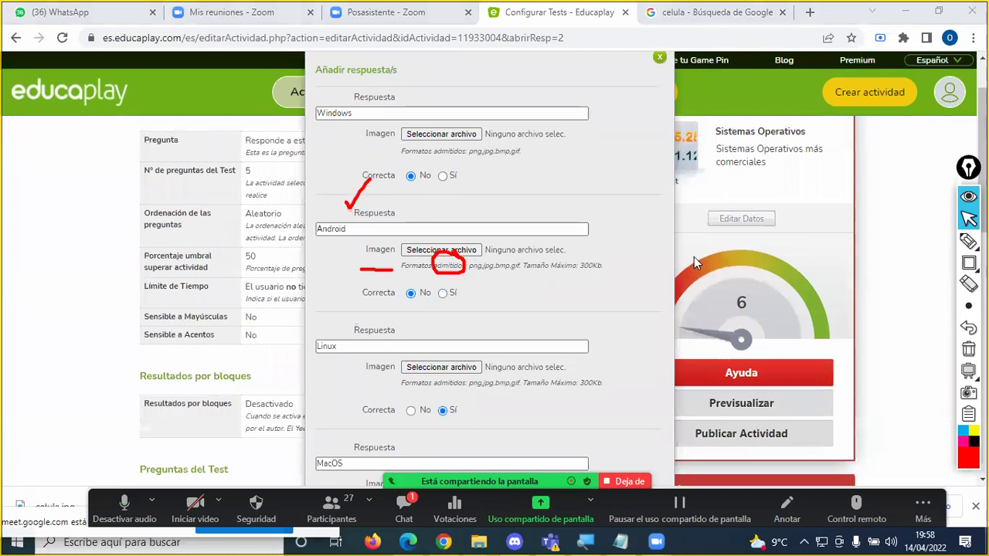
pyautogui.click(968, 349)
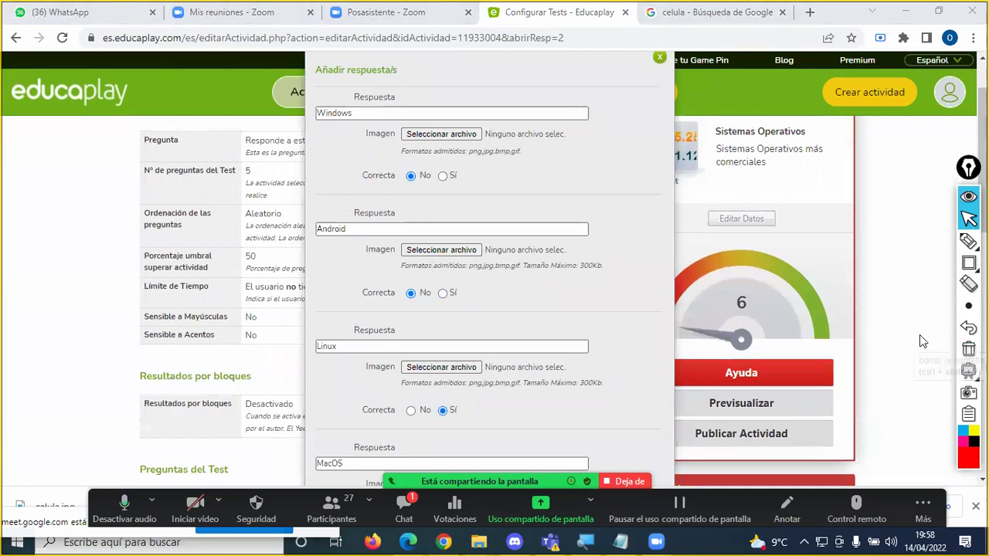
pyautogui.scroll(-1, 375, 224)
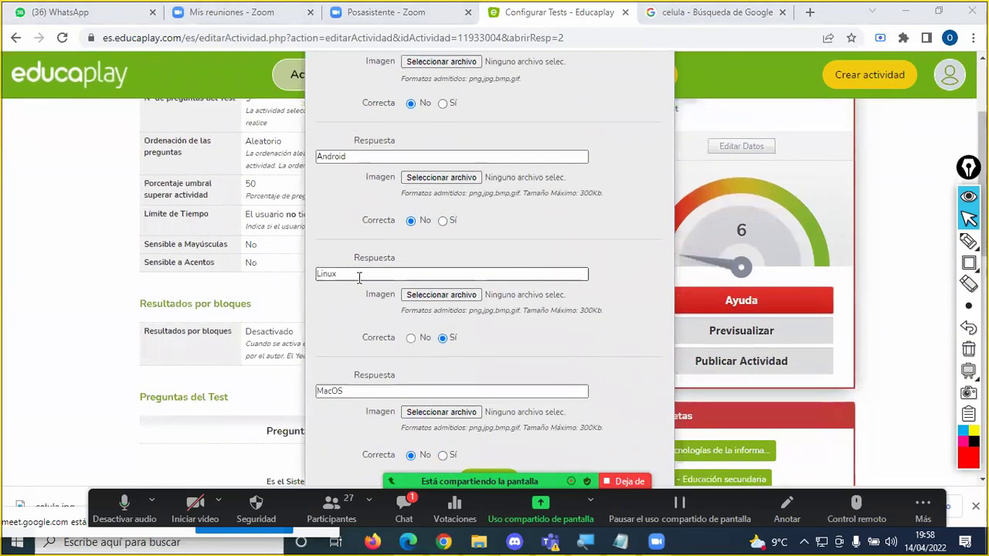
pyautogui.scroll(-1, 477, 339)
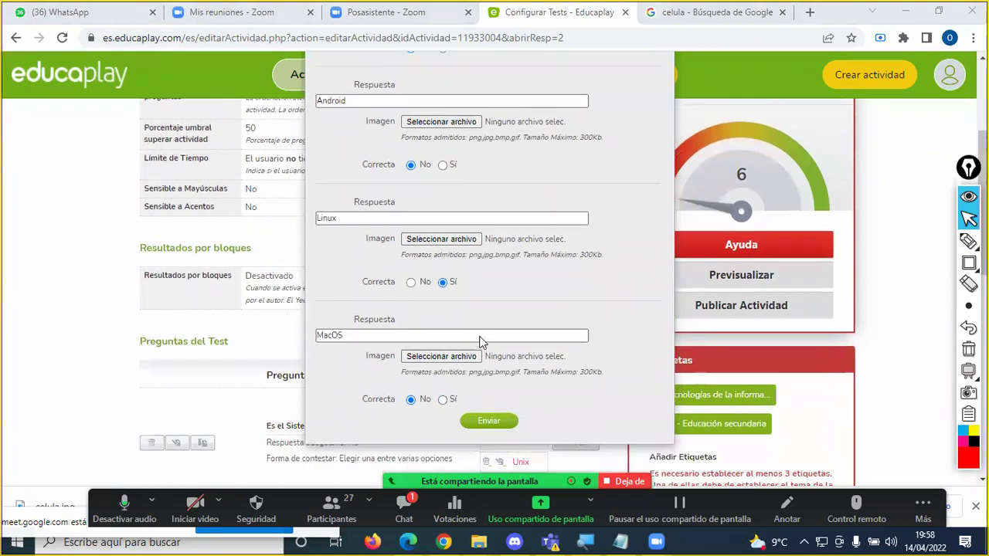
pyautogui.scroll(-1, 481, 336)
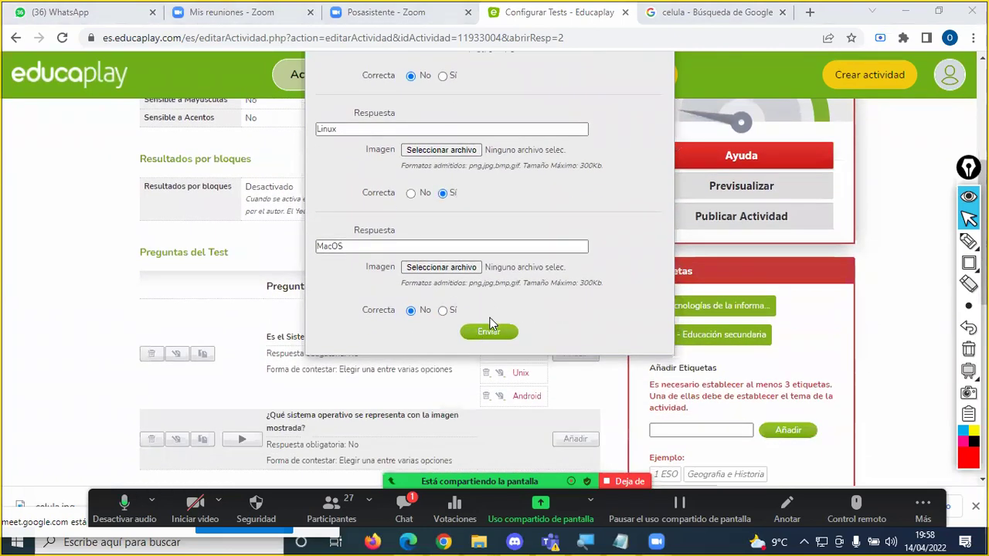
pyautogui.click(421, 502)
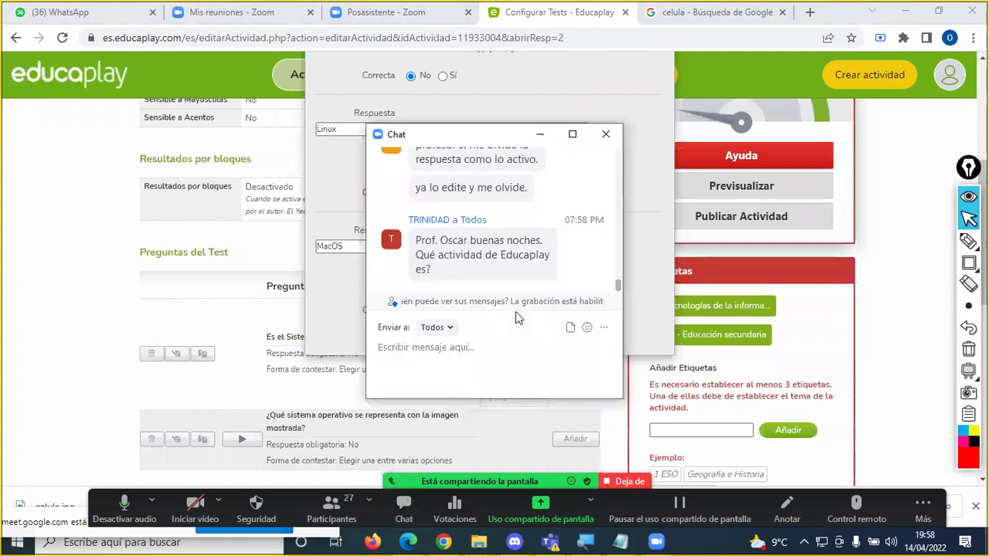
# Step: Close the Zoom chat and submit the image question's answers with Enviar, raising quality to 6
pyautogui.click(605, 134)
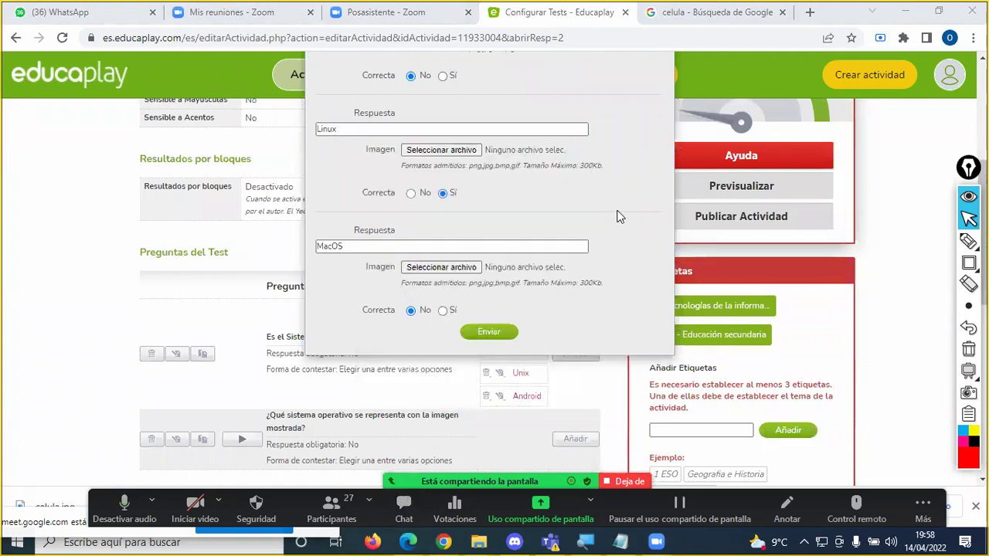
pyautogui.click(489, 333)
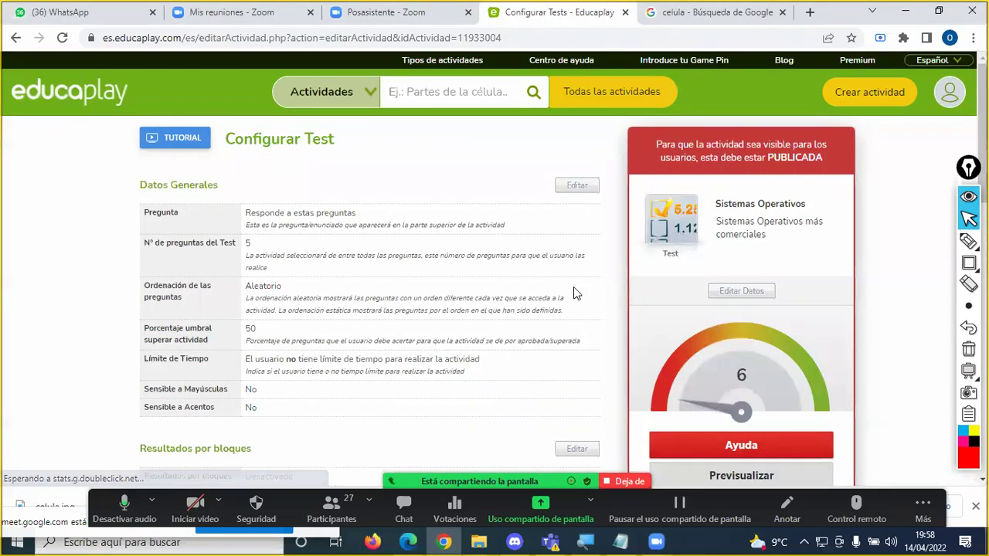
pyautogui.scroll(-4, 573, 288)
pyautogui.scroll(-2, 572, 293)
pyautogui.scroll(4, 572, 294)
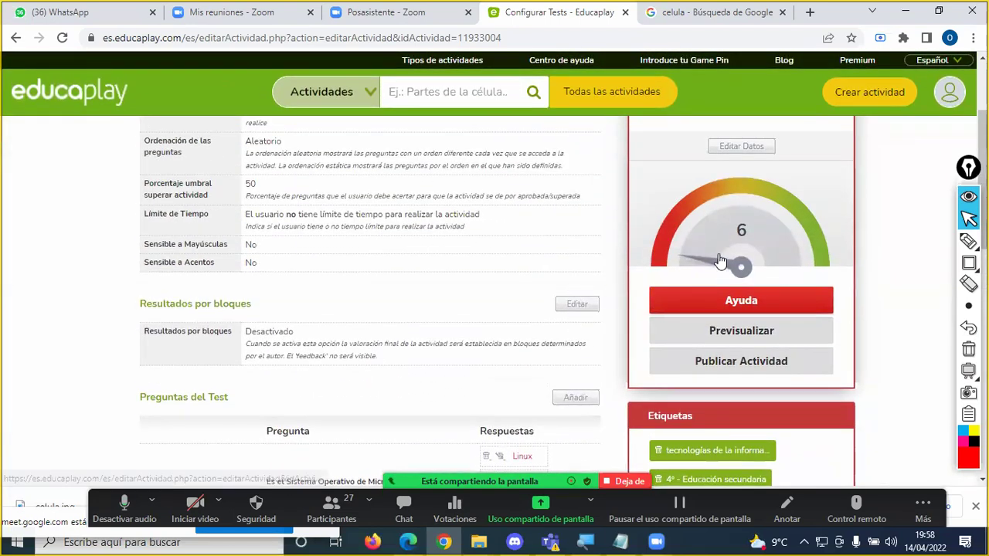
pyautogui.scroll(2, 571, 269)
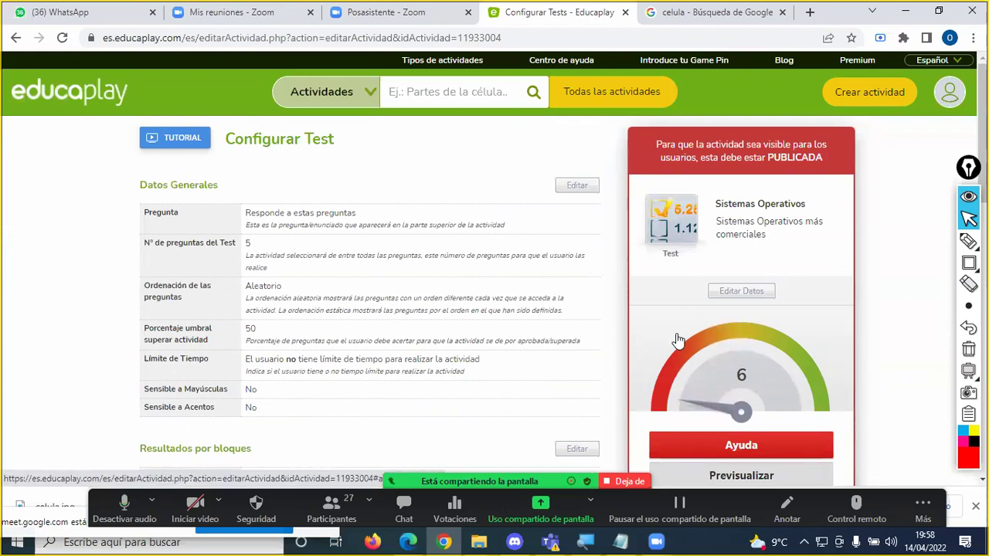
# Step: Scroll to the Preguntas del Test table, where Linux is marked correct among Windows, Android, Linux and MacOS
pyautogui.scroll(-3, 676, 340)
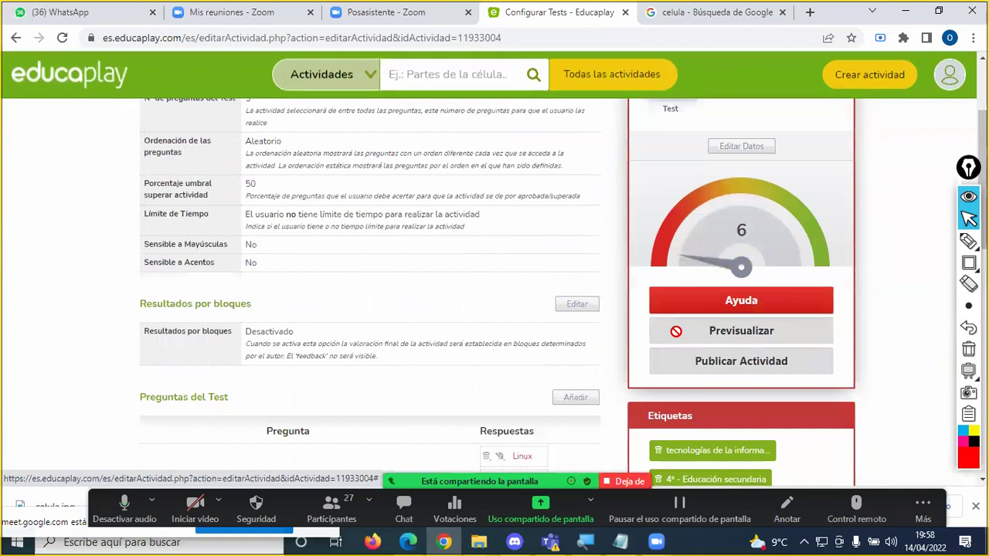
pyautogui.scroll(-2, 553, 316)
pyautogui.scroll(-1, 432, 308)
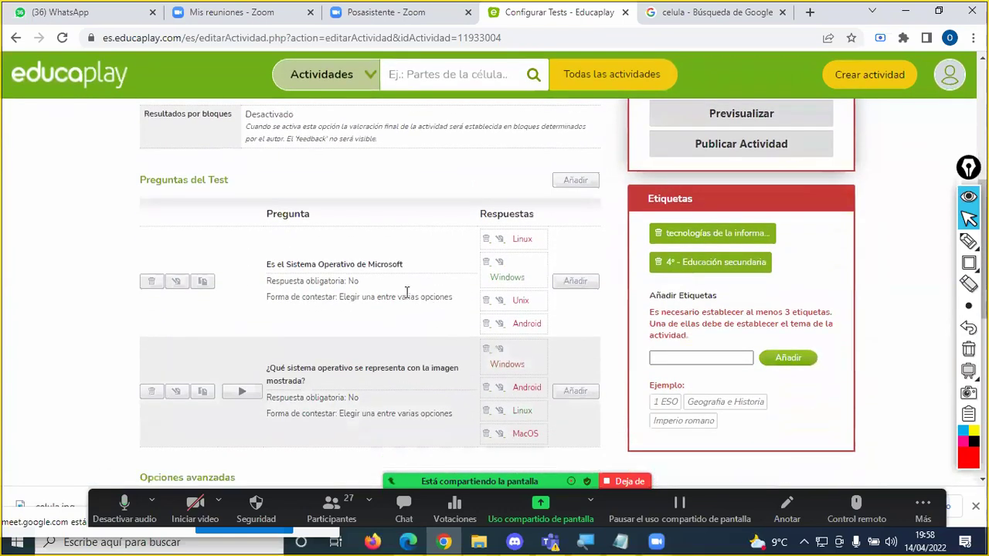
pyautogui.scroll(-1, 386, 300)
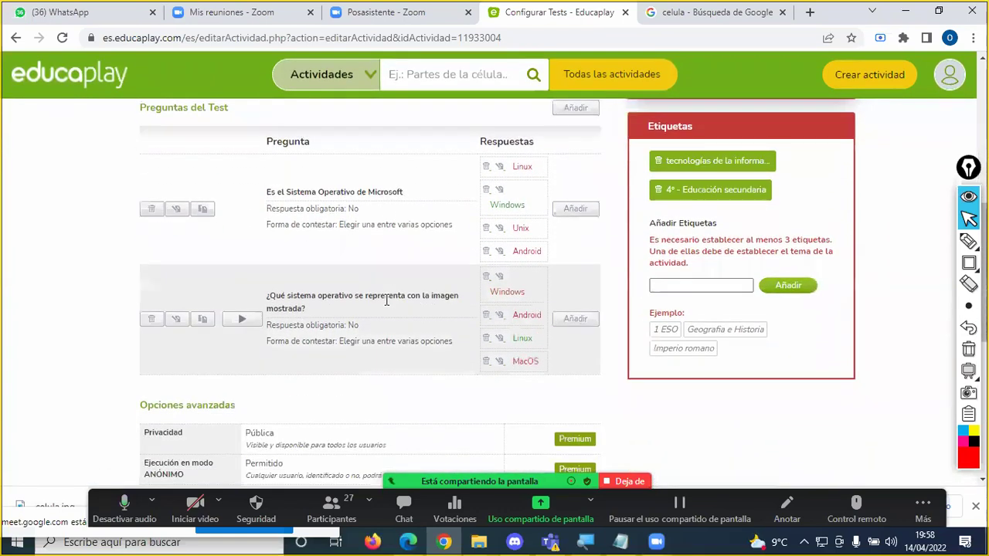
pyautogui.scroll(1, 386, 299)
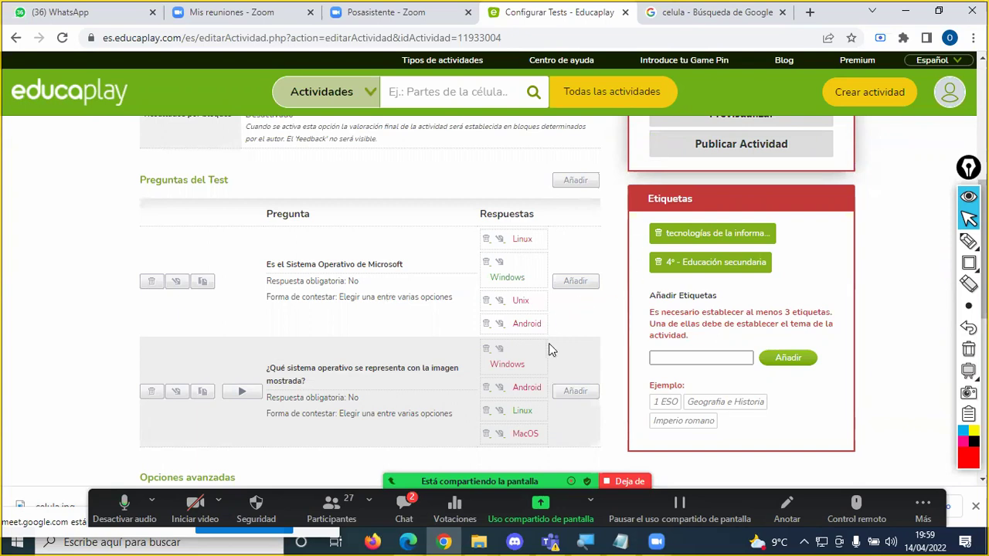
pyautogui.click(404, 506)
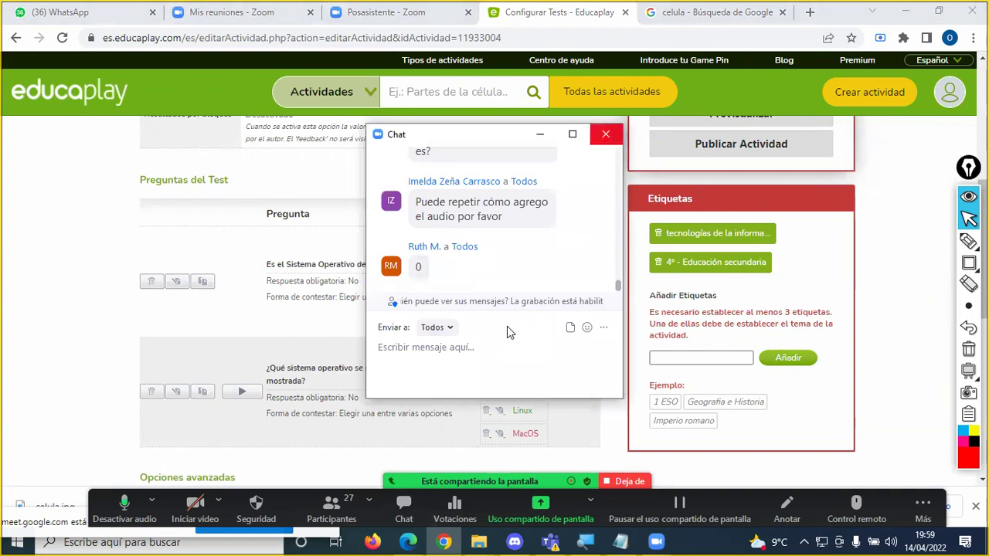
pyautogui.click(606, 134)
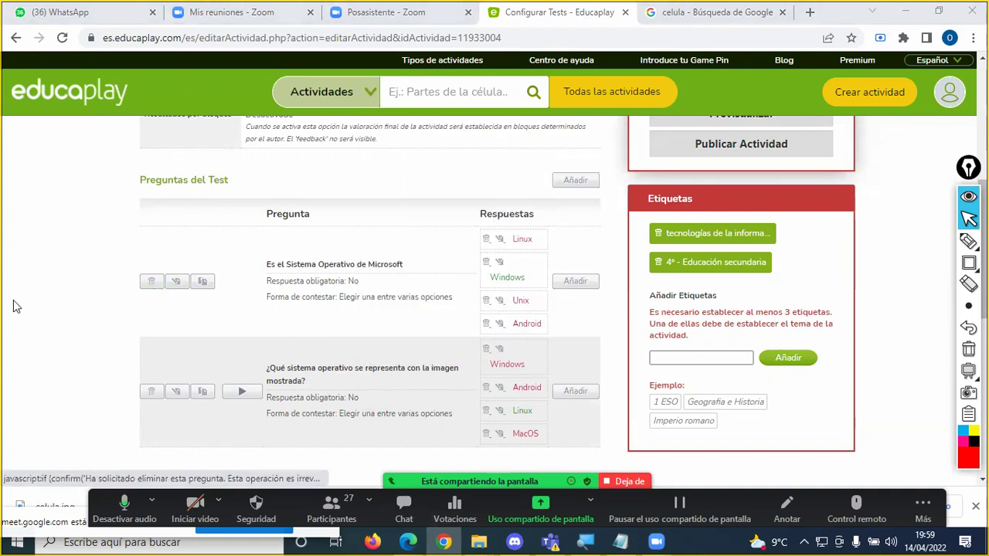
pyautogui.scroll(-1, 58, 317)
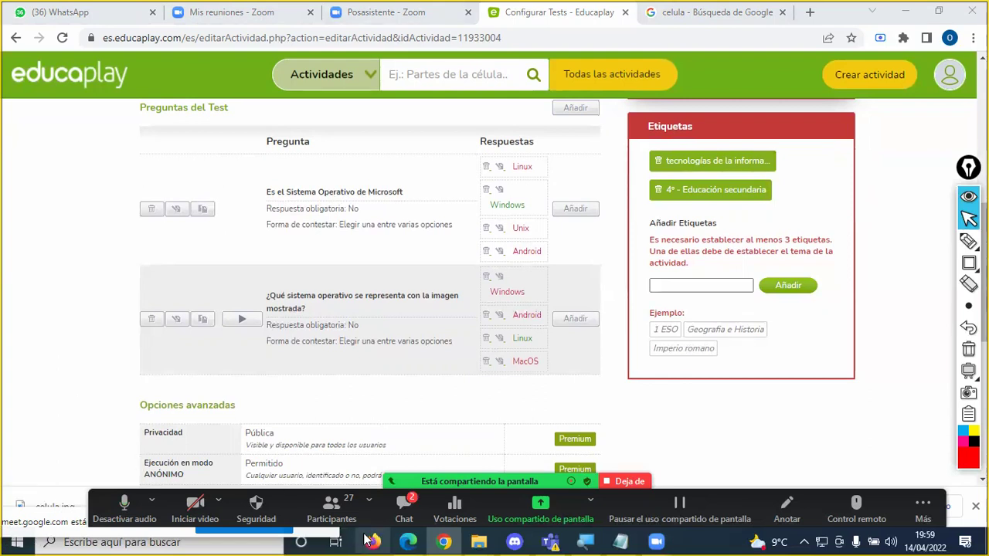
pyautogui.hotkey('alt', 'h')
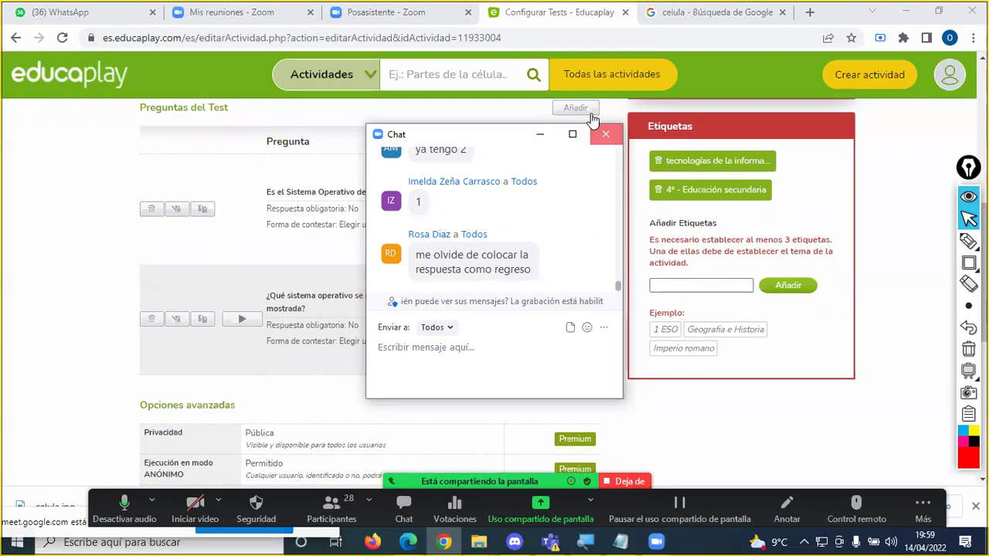
pyautogui.click(605, 134)
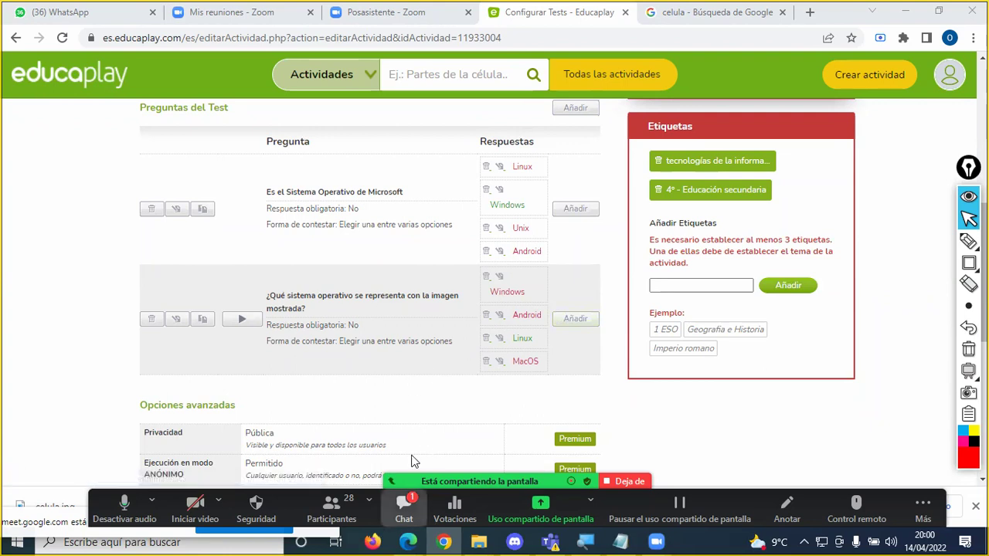
pyautogui.hotkey('alt', 'h')
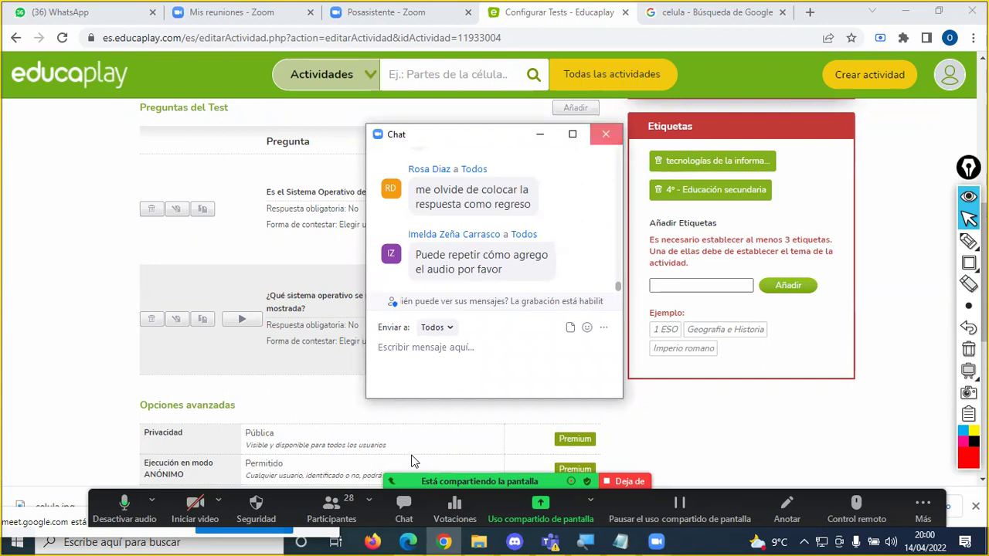
pyautogui.click(604, 135)
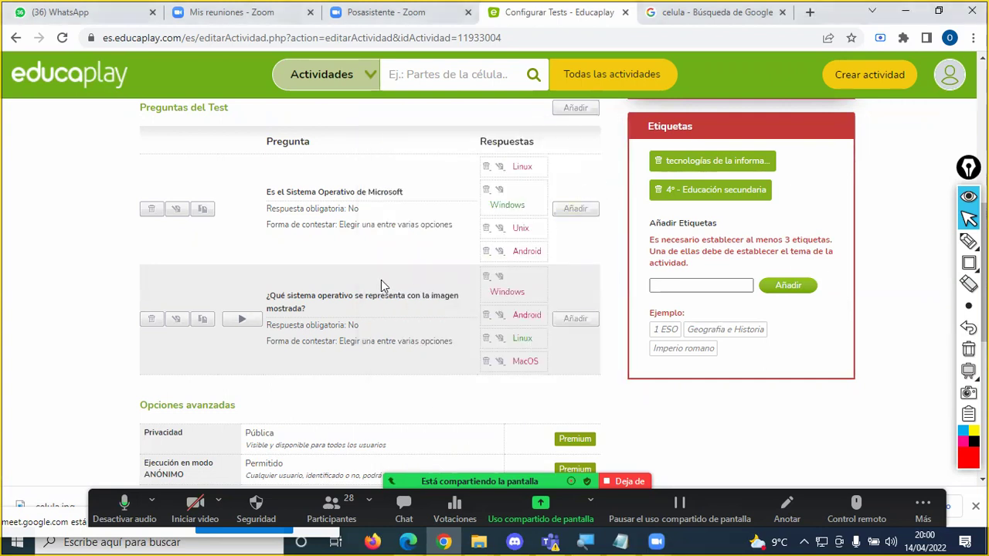
pyautogui.scroll(3, 379, 282)
pyautogui.scroll(-3, 378, 283)
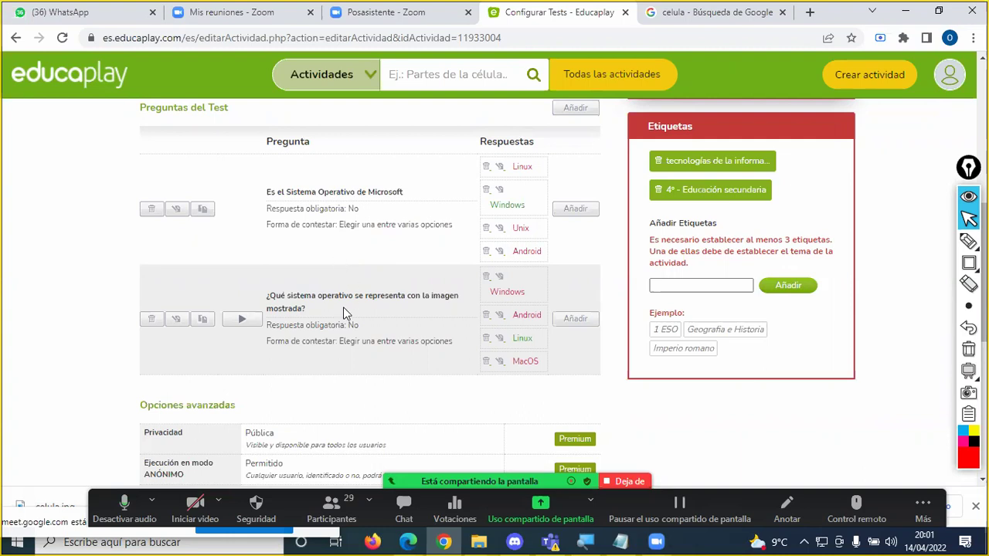
pyautogui.scroll(-1, 283, 308)
pyautogui.scroll(1, 284, 308)
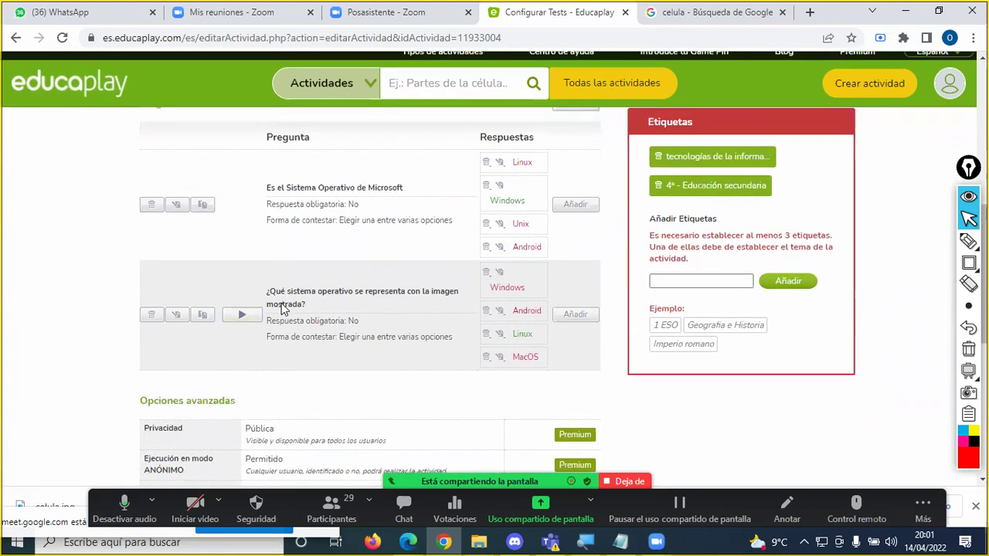
pyautogui.scroll(1, 283, 308)
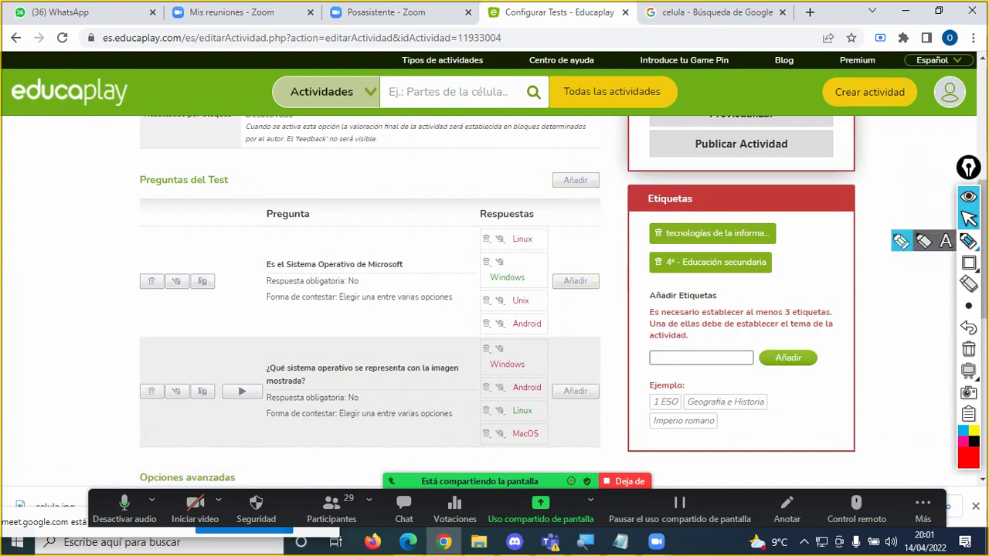
pyautogui.click(968, 241)
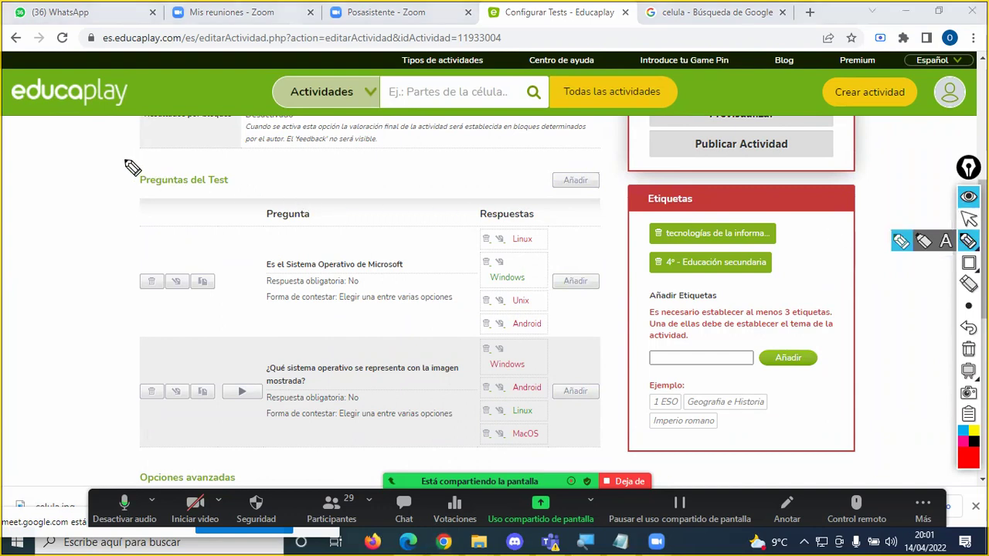
# Step: Outline the Preguntas del Test heading and Añadir button in red with the Zoom pen
pyautogui.moveTo(124, 160); pyautogui.dragTo(161, 193)
pyautogui.moveTo(234, 202)
pyautogui.mouseDown()
pyautogui.moveTo(482, 203)
pyautogui.moveTo(614, 190)
pyautogui.moveTo(544, 170)
pyautogui.moveTo(139, 171)
pyautogui.mouseUp()
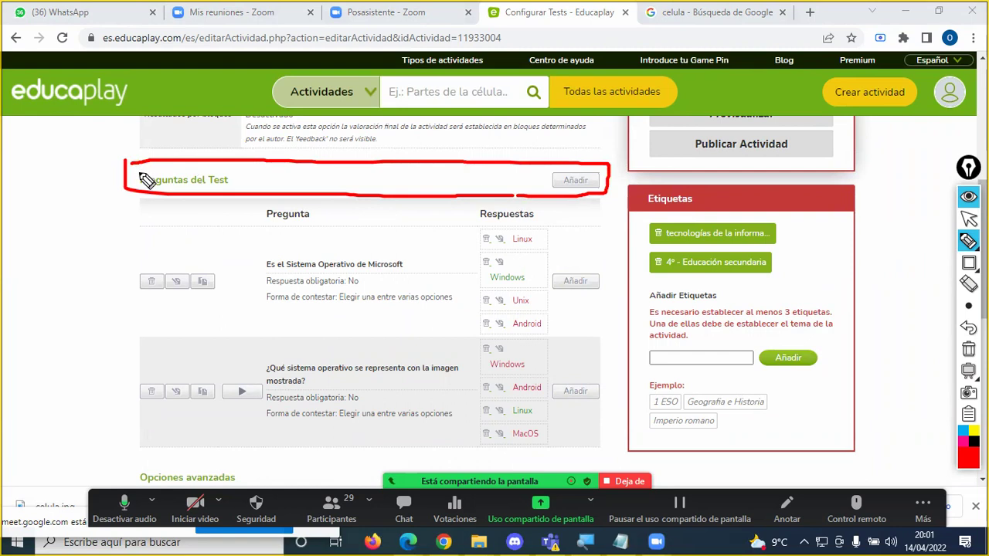
pyautogui.press('Escape')
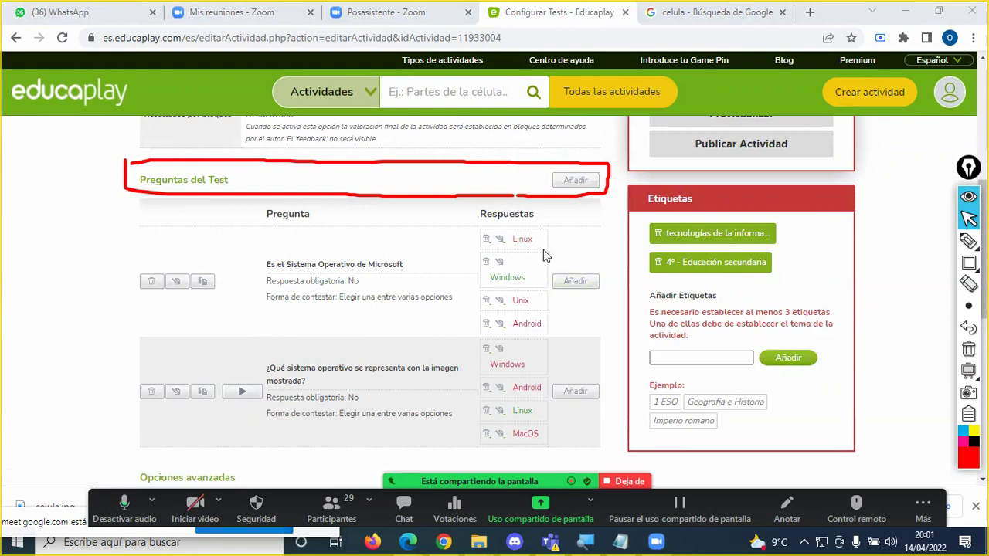
# Step: Add a third question, clear the red annotation, and type 'Seleccione el Sistema Operativo de los celular'
pyautogui.click(575, 181)
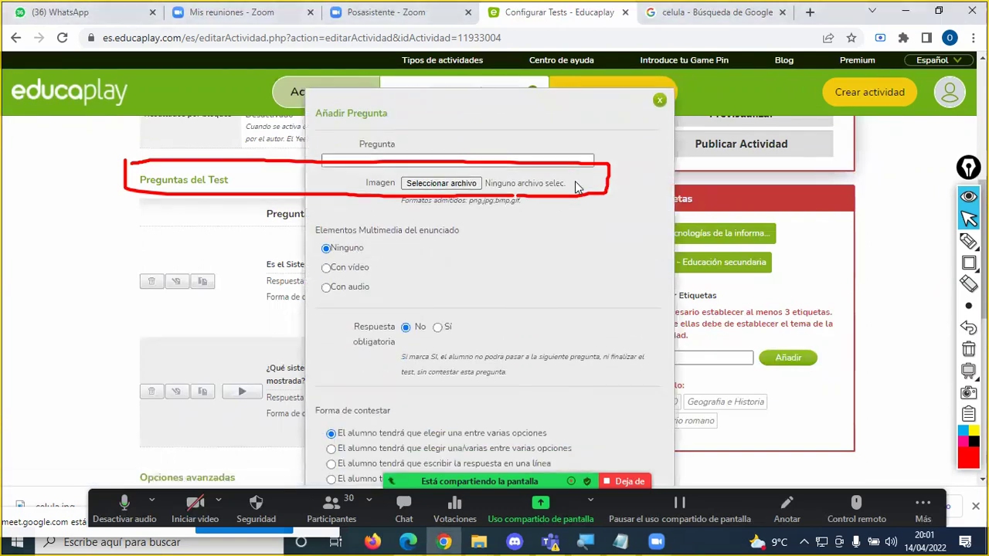
pyautogui.click(966, 351)
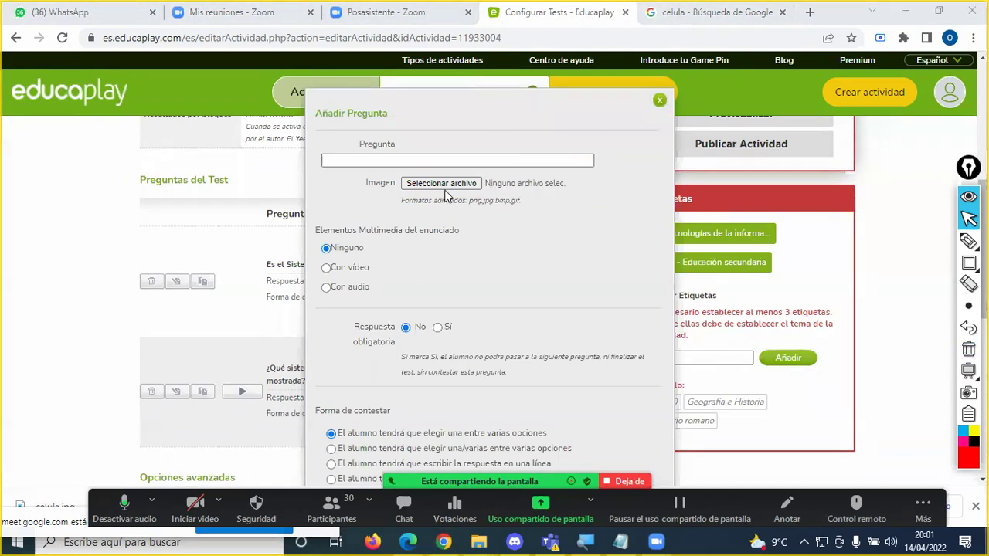
pyautogui.click(424, 159)
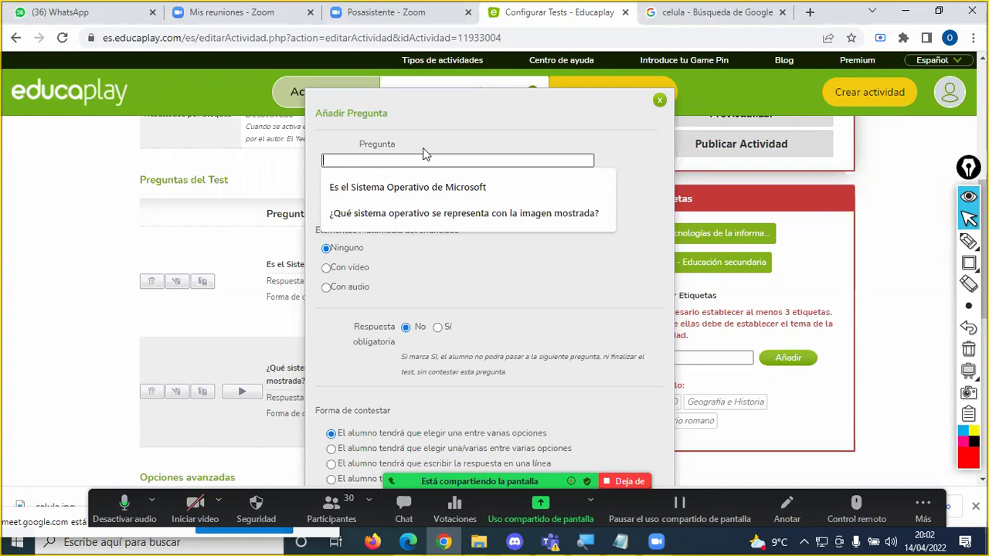
pyautogui.write('¿')
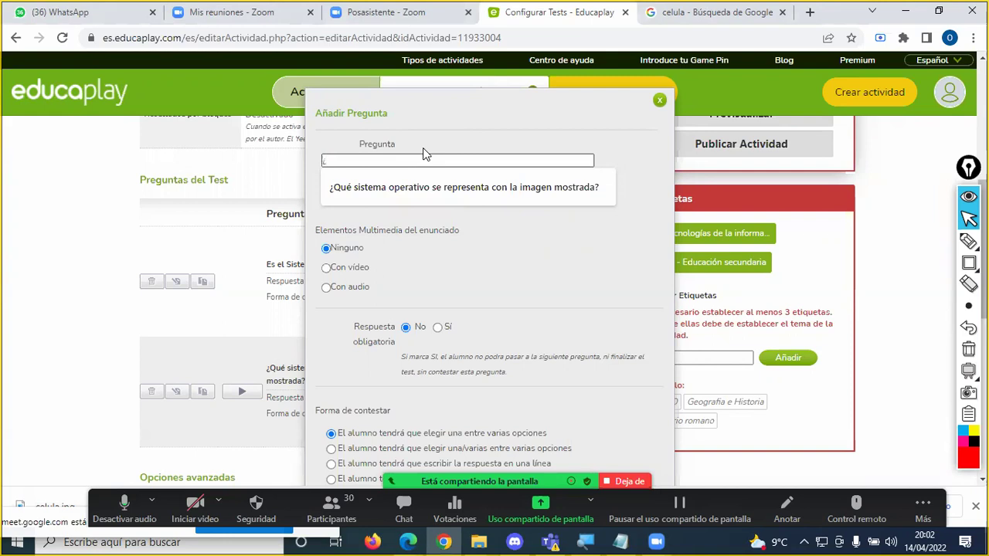
pyautogui.press('BackSpace')
pyautogui.write('Seleccione el Sistema Opera')
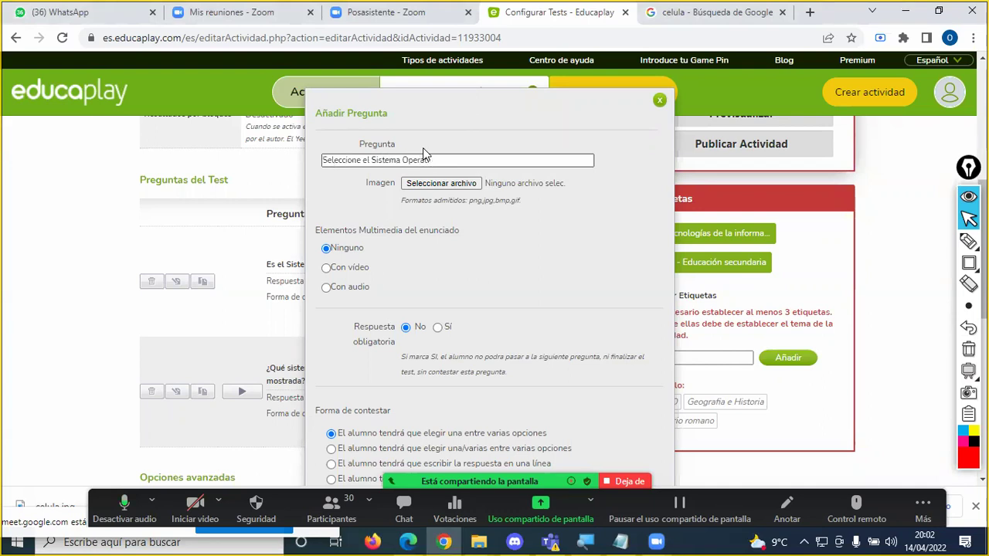
pyautogui.write('tivo de los celular')
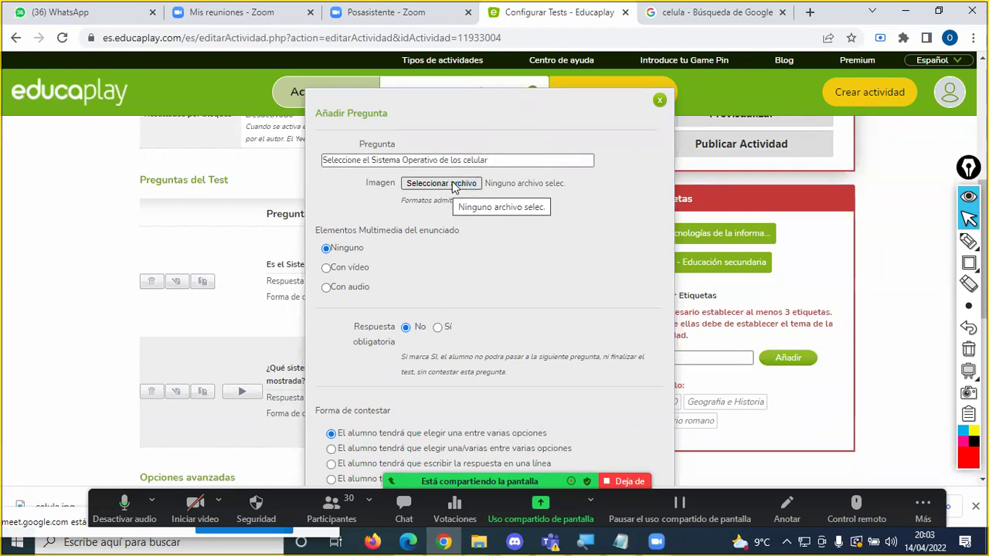
# Step: Search Google Images for 'sistemas operativos' and open the LovTechnology logo collage result
pyautogui.click(683, 23)
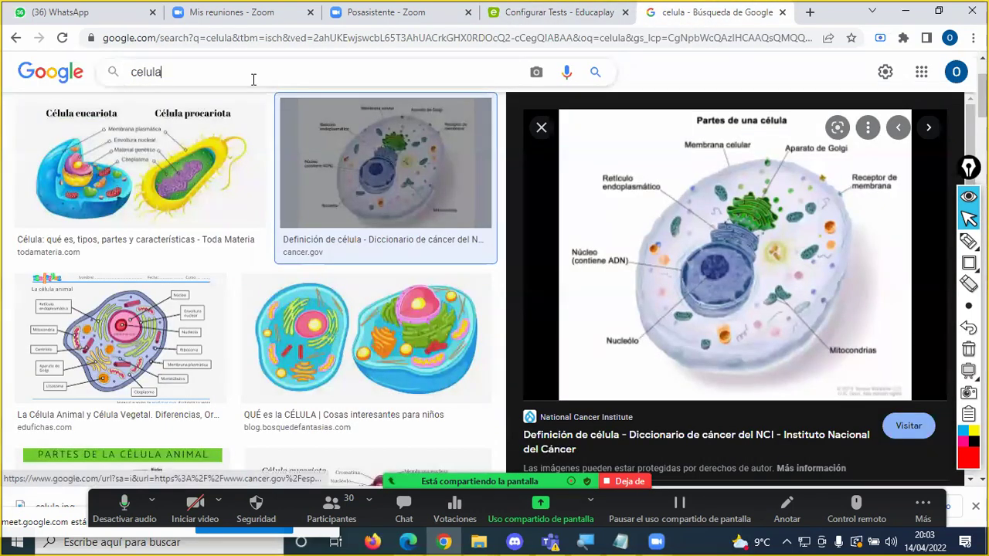
pyautogui.doubleClick(253, 79)
pyautogui.write('sistemas operativos')
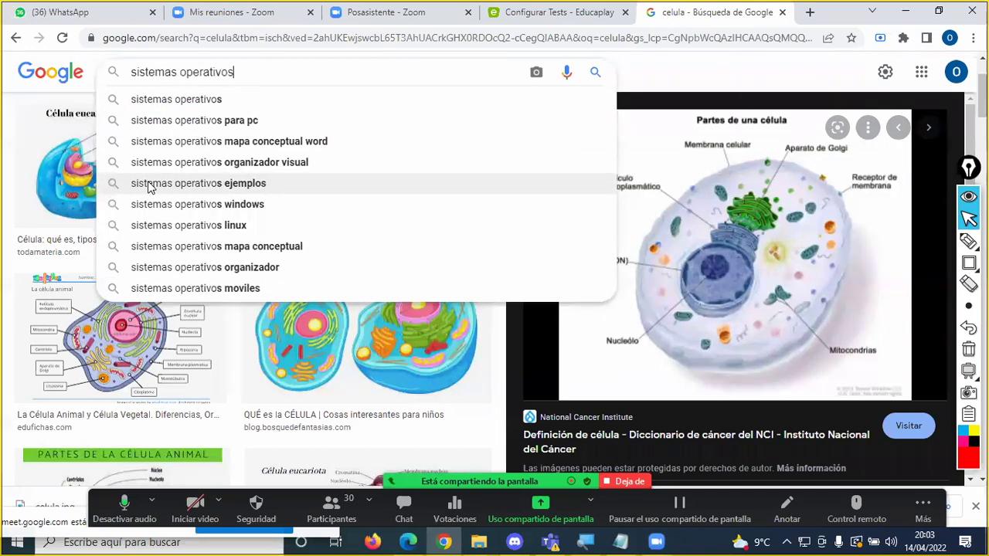
pyautogui.press('Return')
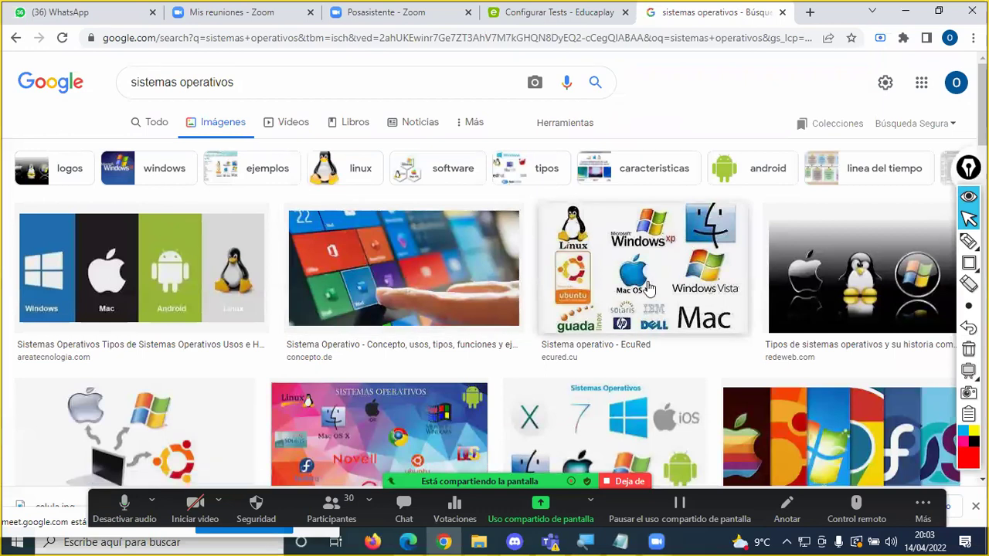
pyautogui.scroll(-1, 657, 274)
pyautogui.scroll(-1, 658, 275)
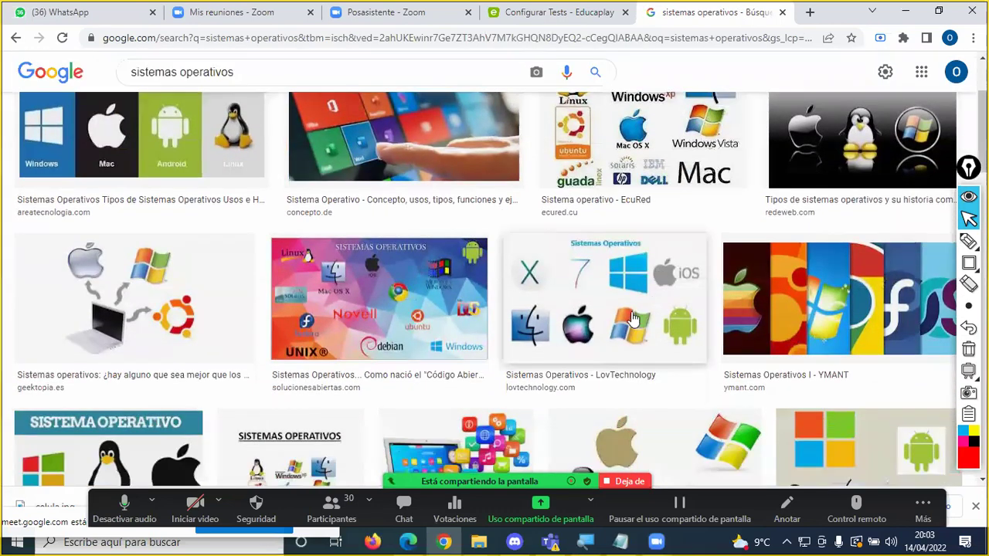
pyautogui.click(595, 301)
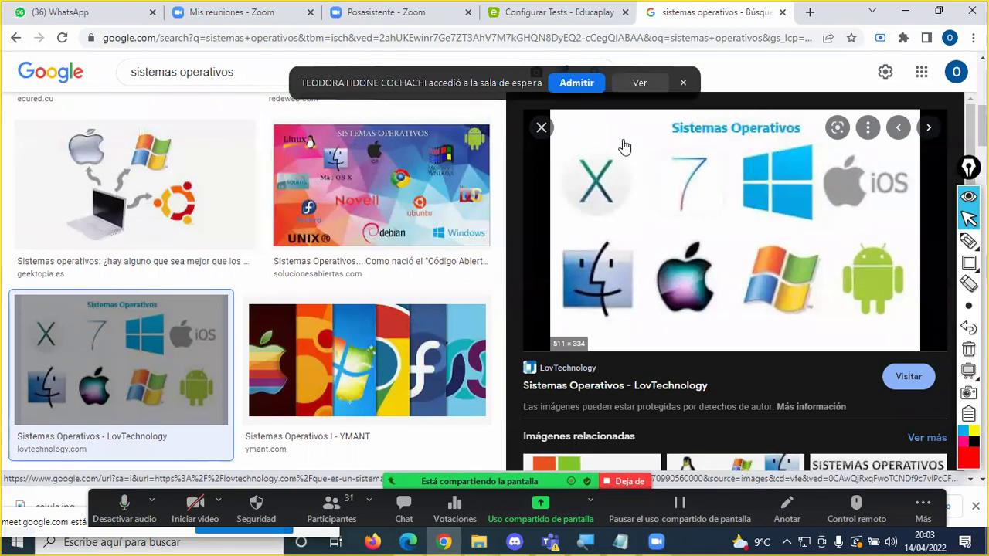
# Step: Save the preview image to Imágenes as Sistemas-Operativos.jpg
pyautogui.rightClick(723, 209)
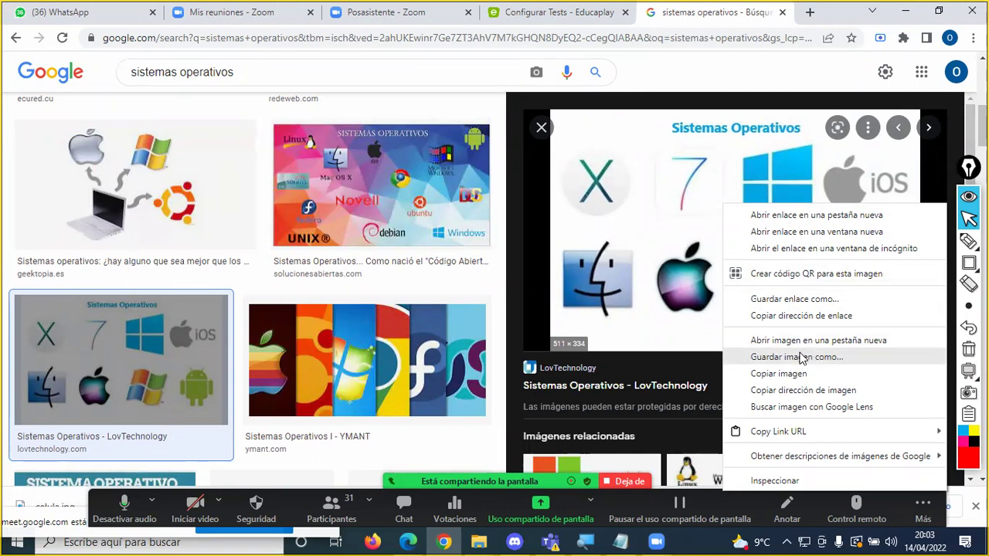
pyautogui.click(796, 357)
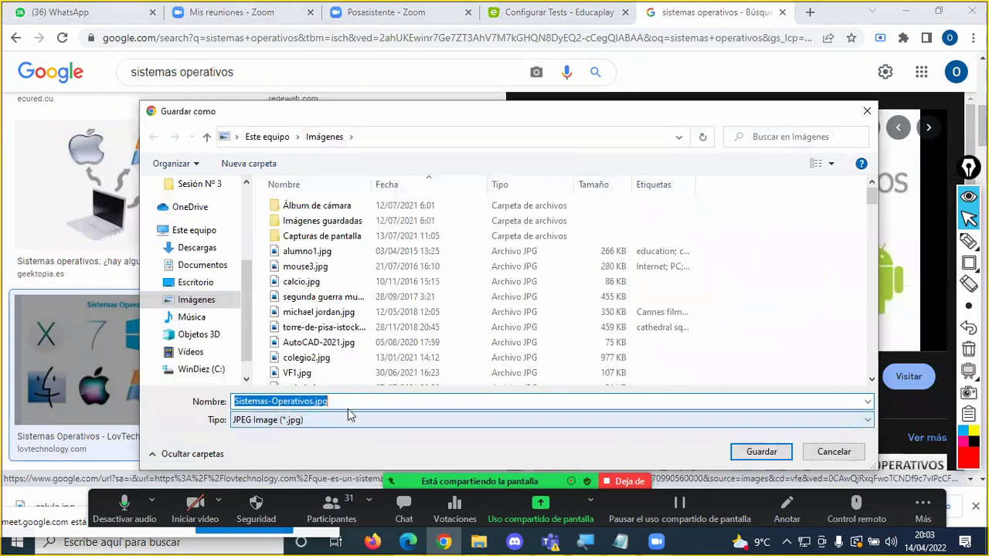
pyautogui.click(761, 452)
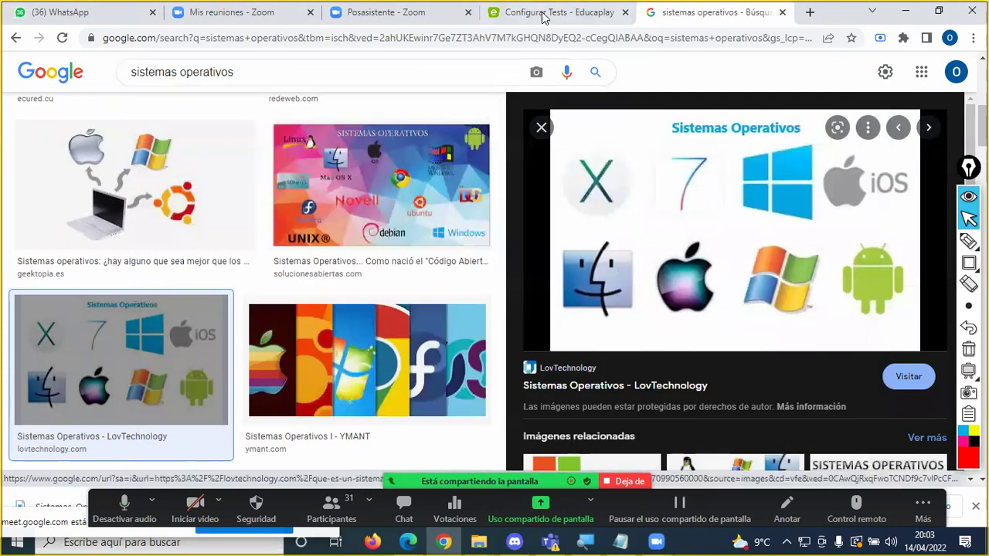
pyautogui.click(553, 12)
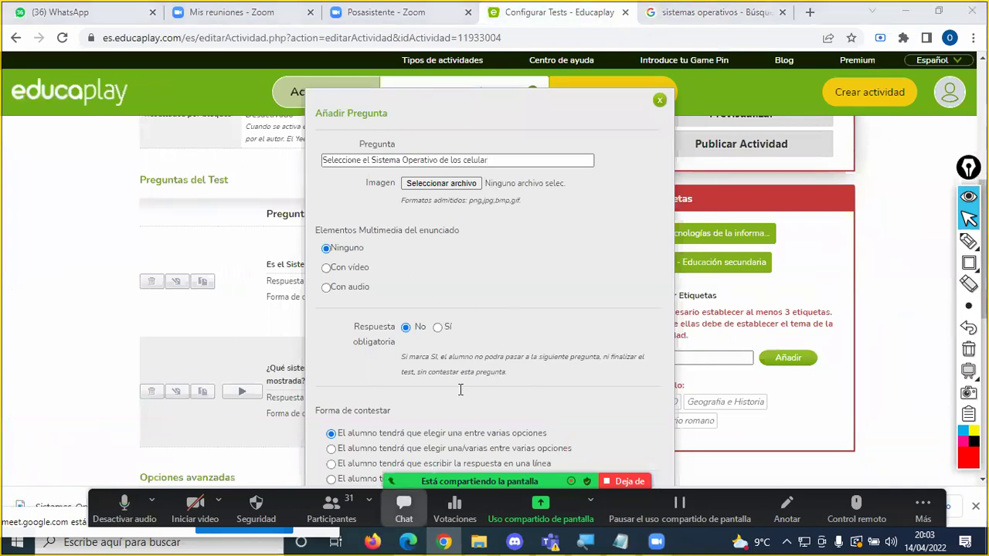
# Step: Send Sistemas-Operativos.jpg to everyone in the Zoom meeting chat and minimize Chrome
pyautogui.hotkey('alt', 'h')
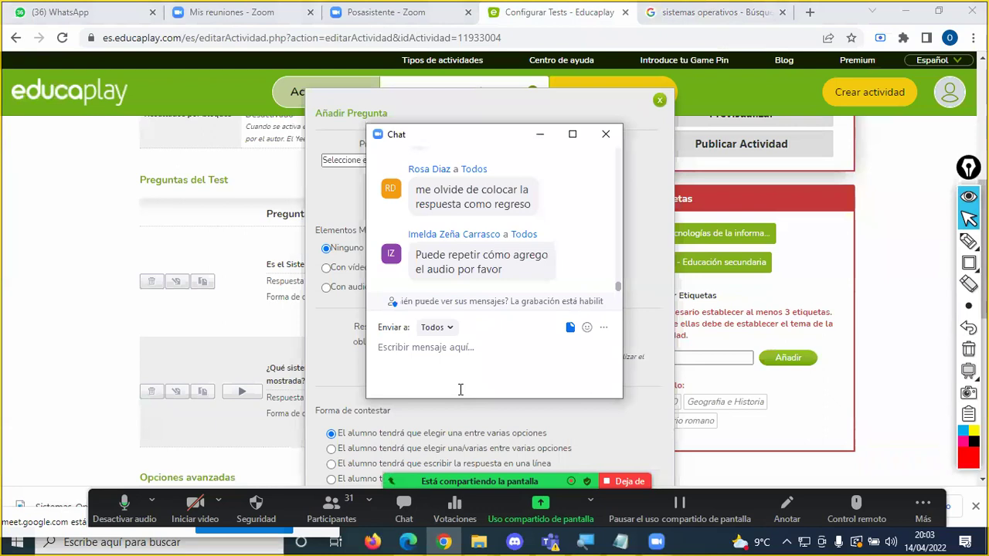
pyautogui.press('Return')
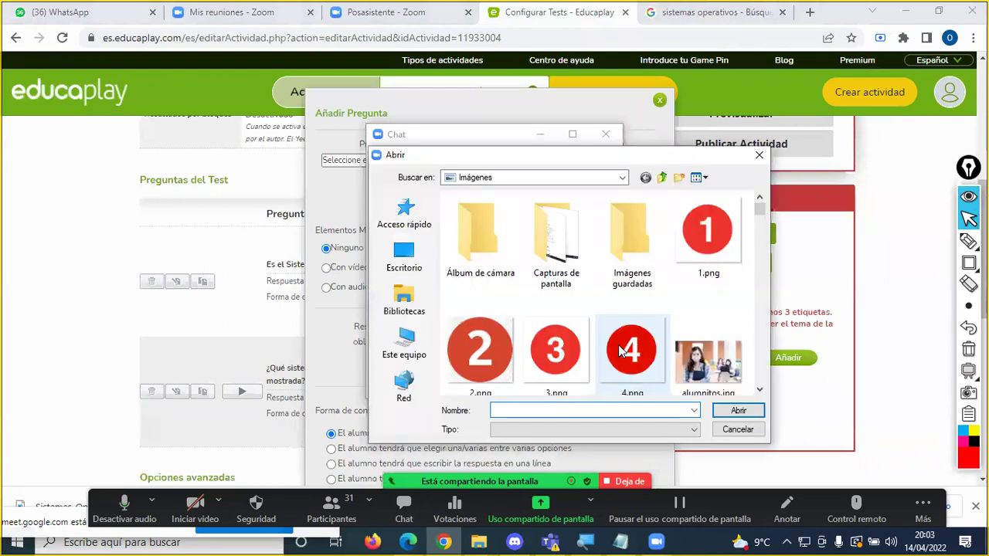
pyautogui.write('si')
pyautogui.click(595, 360)
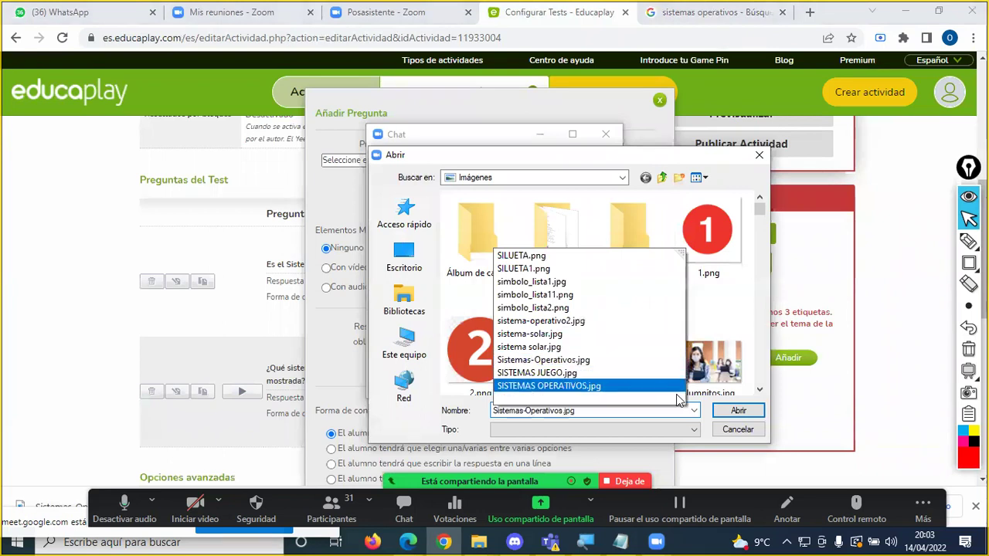
pyautogui.click(738, 411)
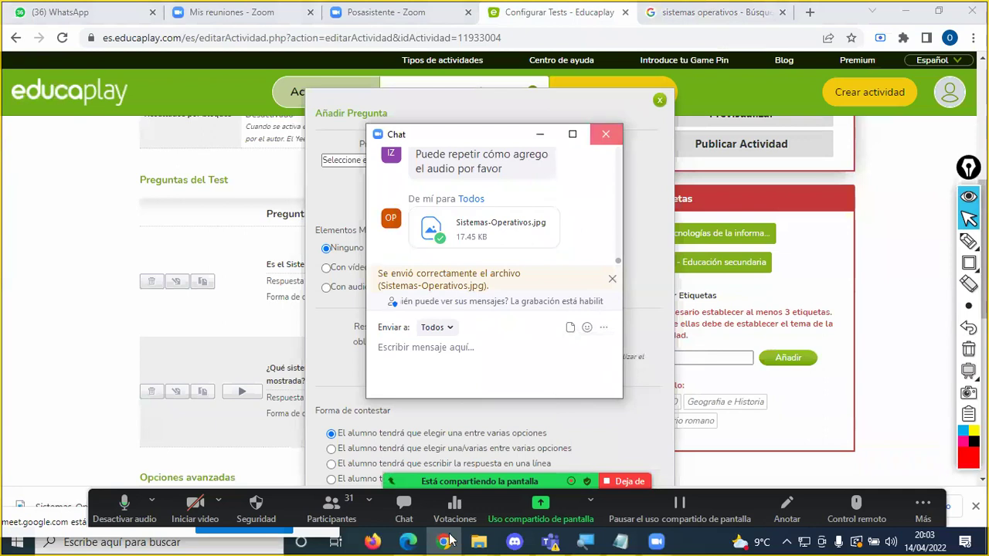
pyautogui.click(446, 541)
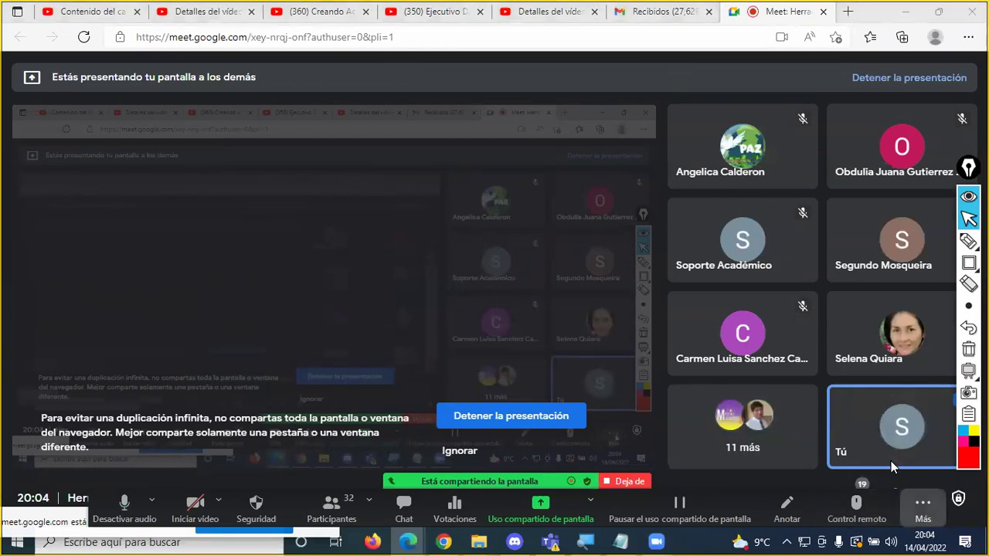
# Step: Switch from Google Meet back to the Configurar Tests - Educaplay window
pyautogui.click(644, 329)
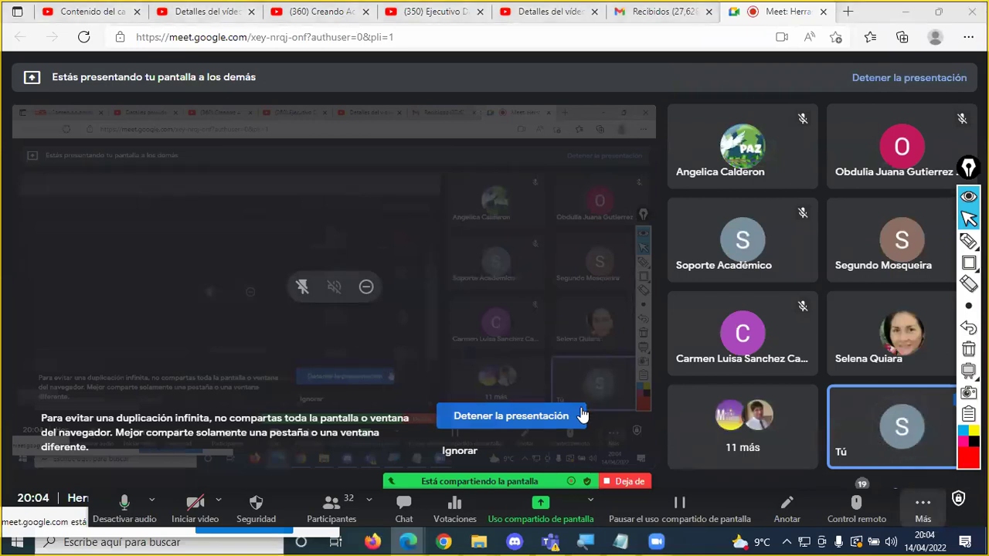
pyautogui.hotkey('alt', 'Tab')
pyautogui.hotkey('alt', 'Tab')
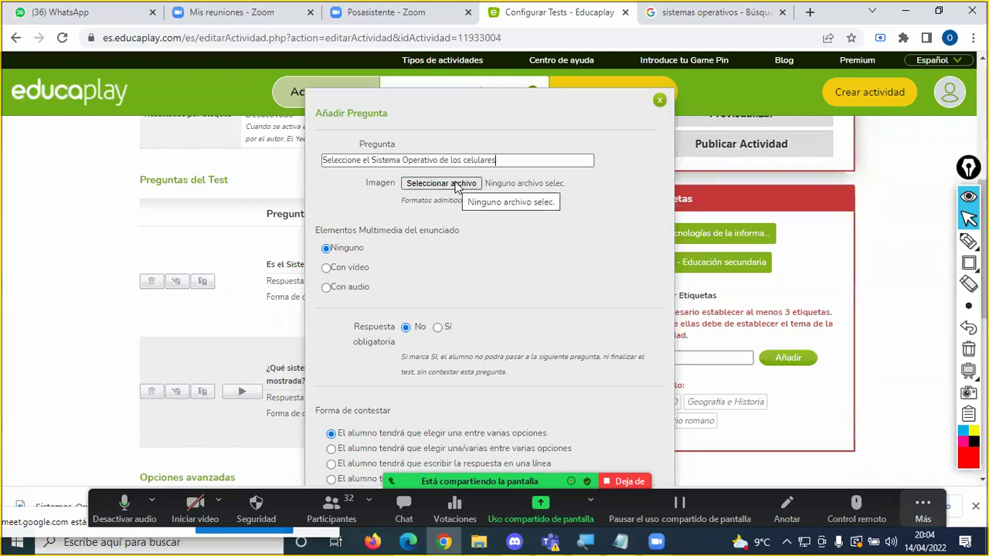
# Step: Attach Sistemas-Operativos.jpg as the new question's image and glance at the Zoom chat
pyautogui.click(454, 186)
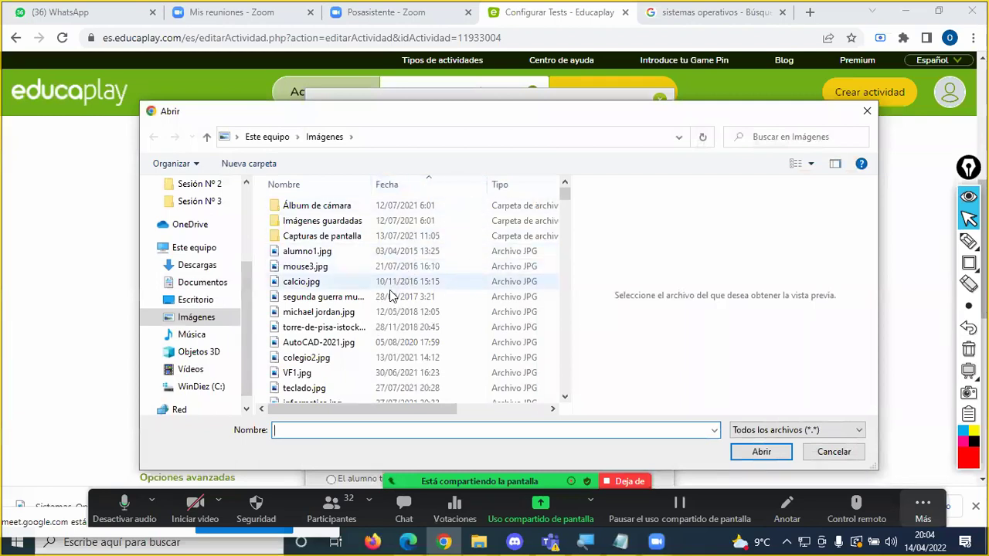
pyautogui.write('si')
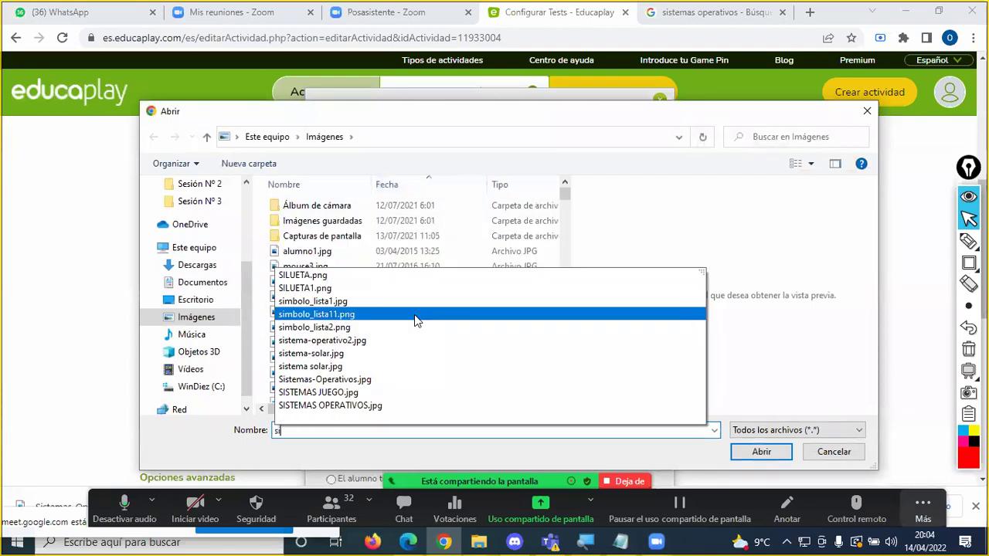
pyautogui.click(447, 380)
pyautogui.click(785, 453)
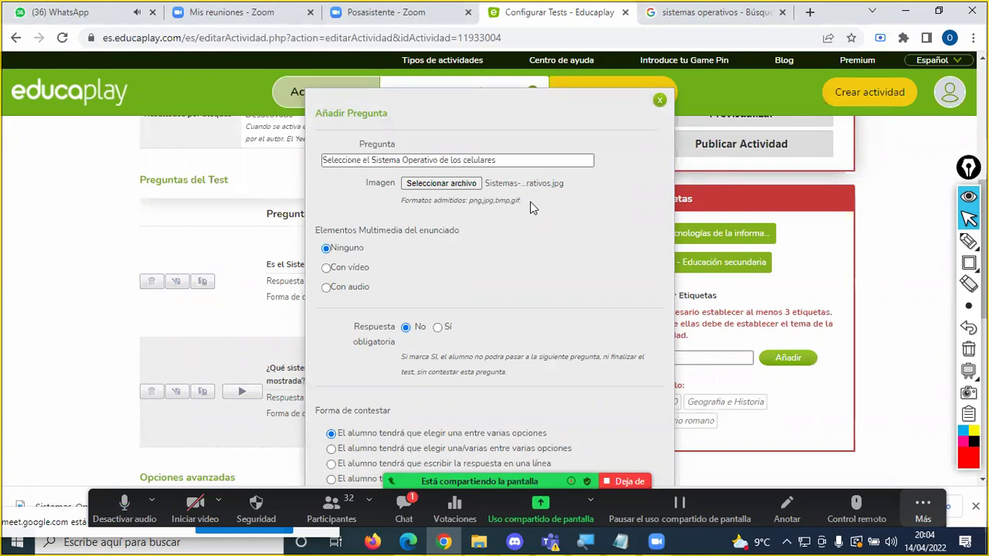
pyautogui.click(403, 506)
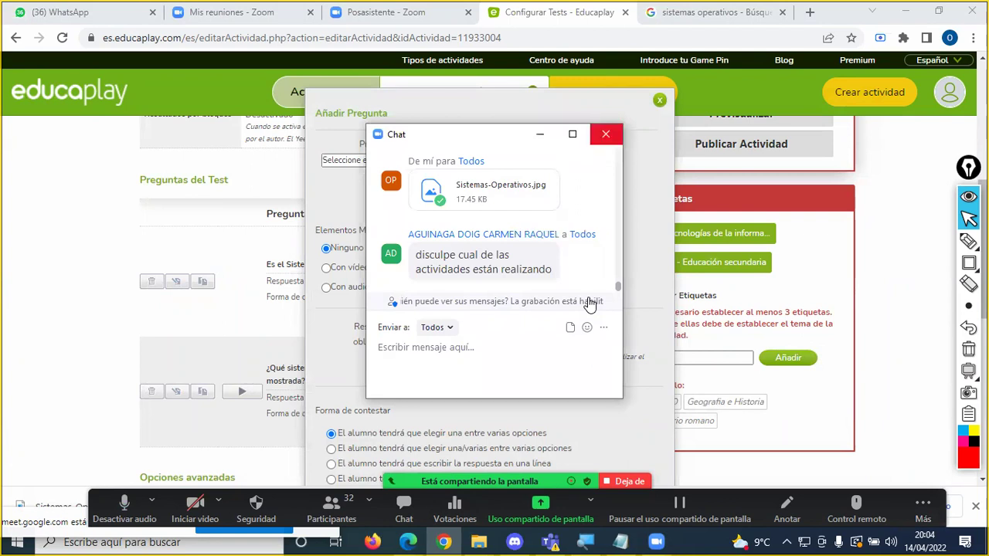
pyautogui.click(606, 133)
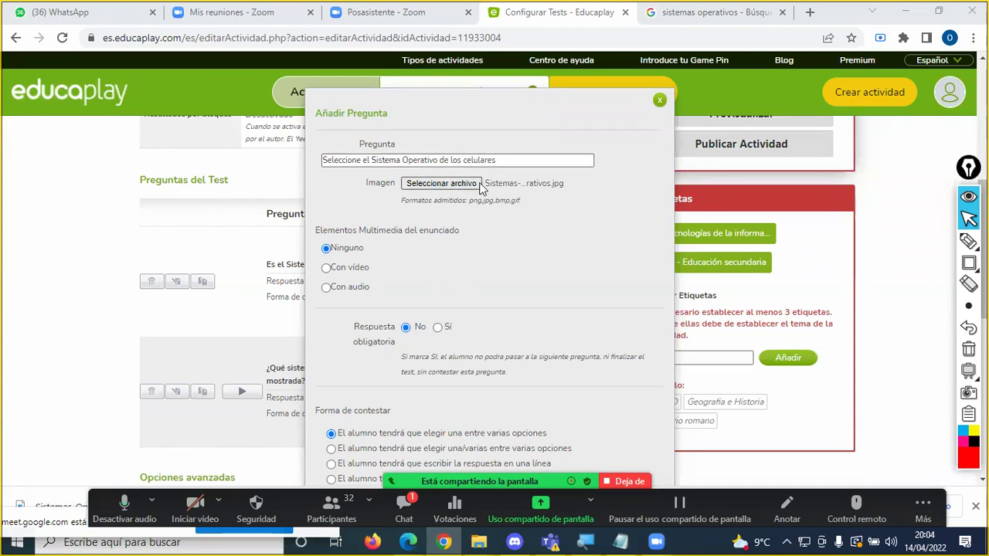
# Step: Set the question statement's multimedia to Con audio with the Grabar audio option
pyautogui.click(348, 294)
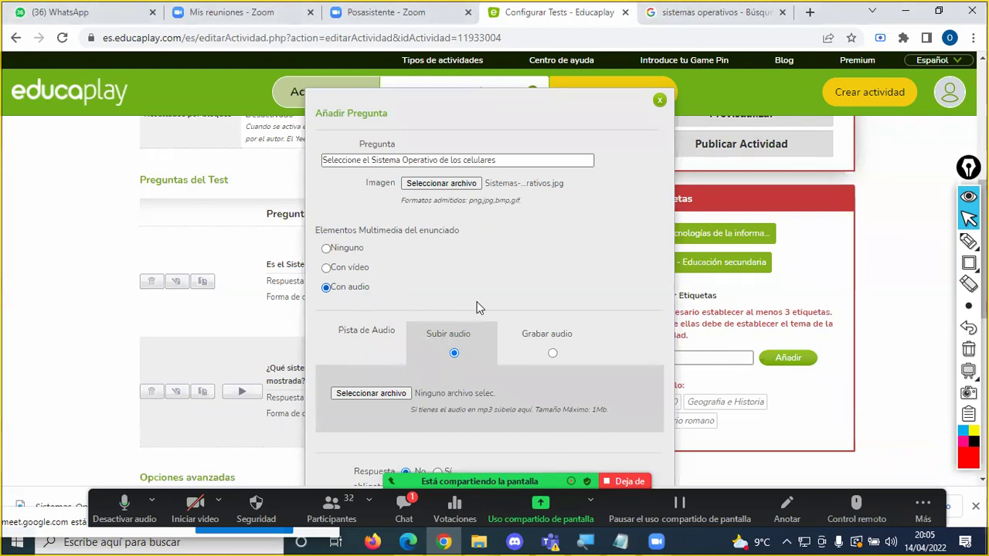
pyautogui.click(553, 353)
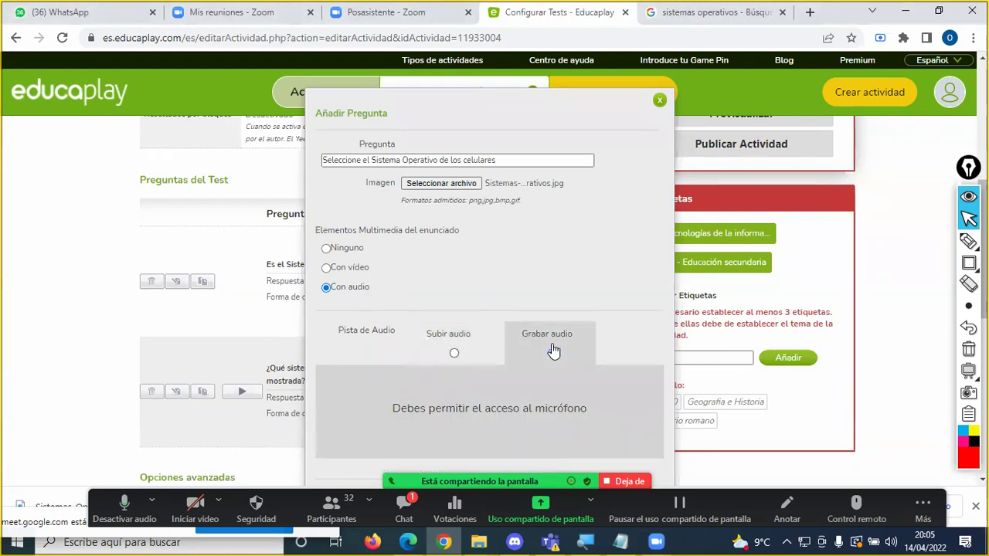
pyautogui.scroll(-2, 533, 324)
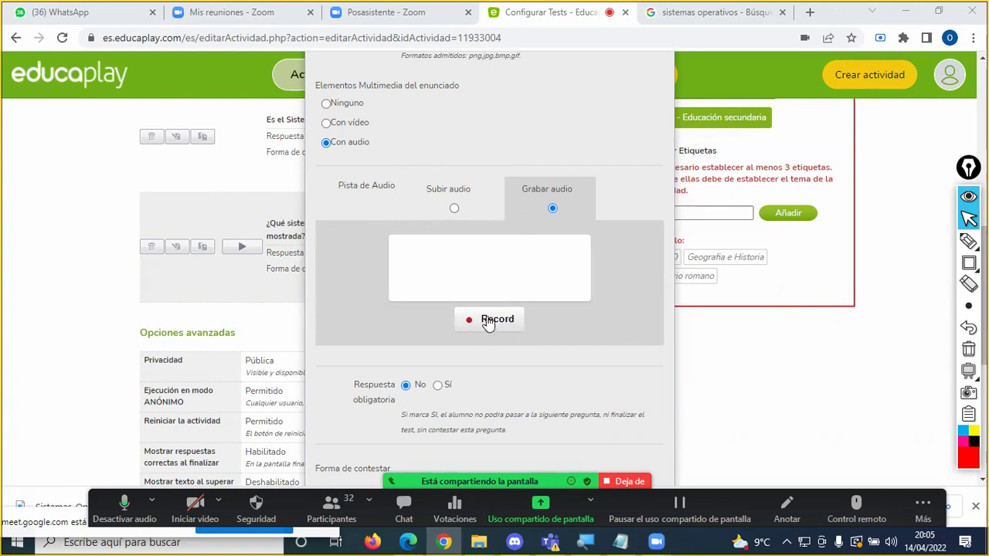
# Step: Record, review and re-record a short audio clip, then upload it as the question's audio
pyautogui.click(489, 323)
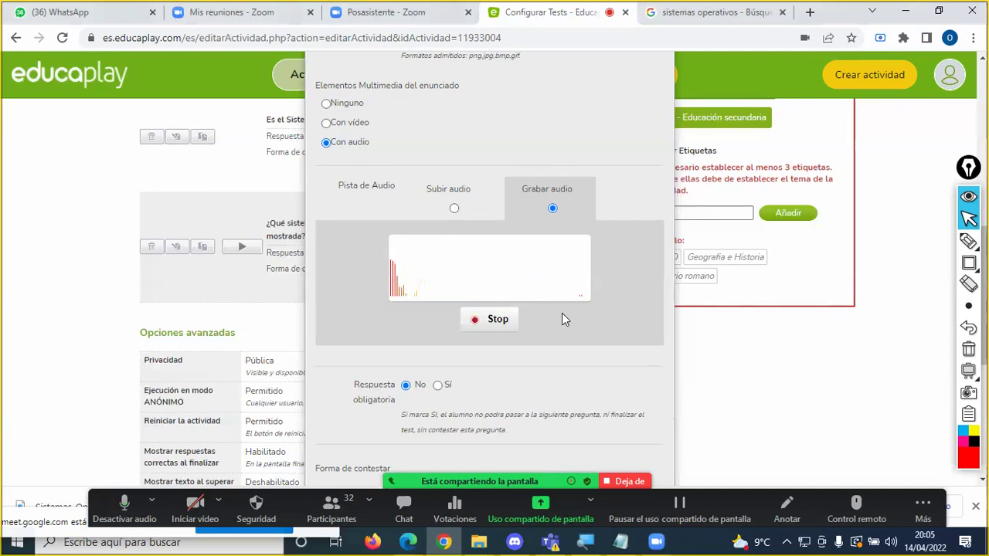
pyautogui.click(511, 320)
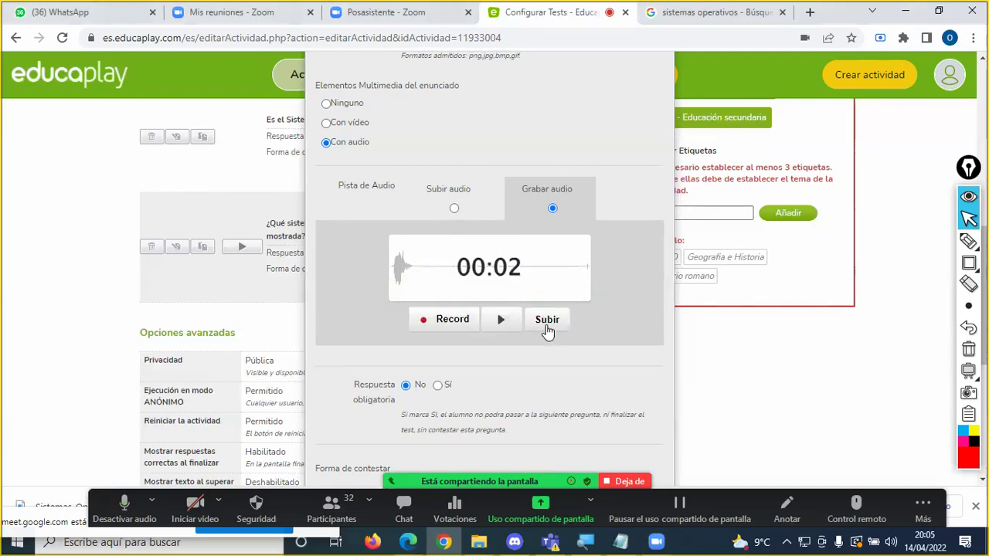
pyautogui.click(504, 320)
pyautogui.scroll(2, 425, 166)
pyautogui.scroll(-2, 468, 214)
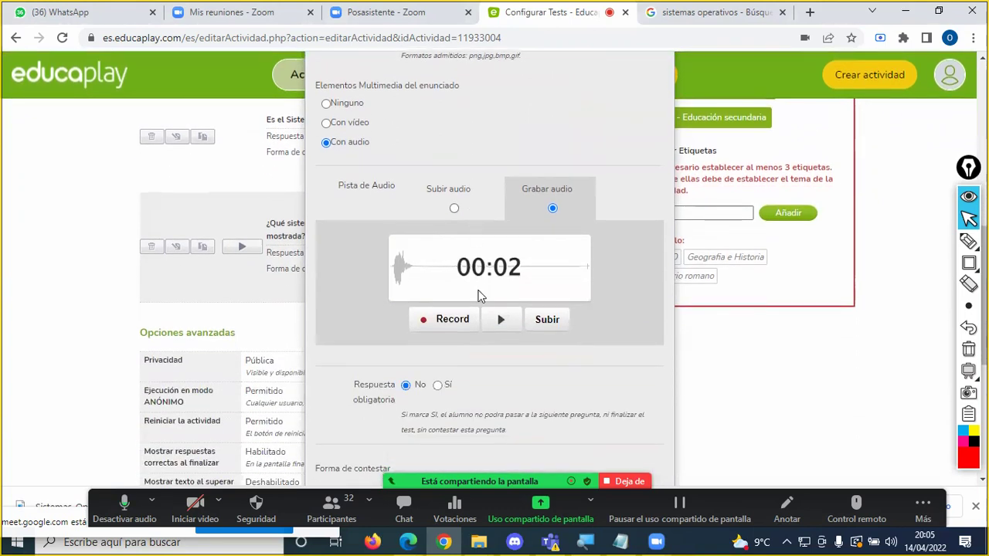
pyautogui.click(453, 321)
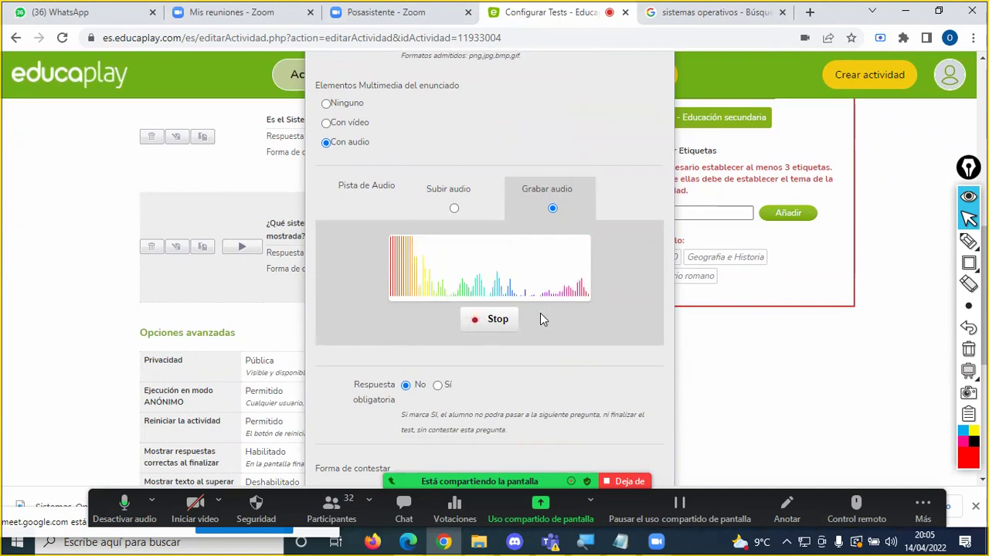
pyautogui.click(500, 319)
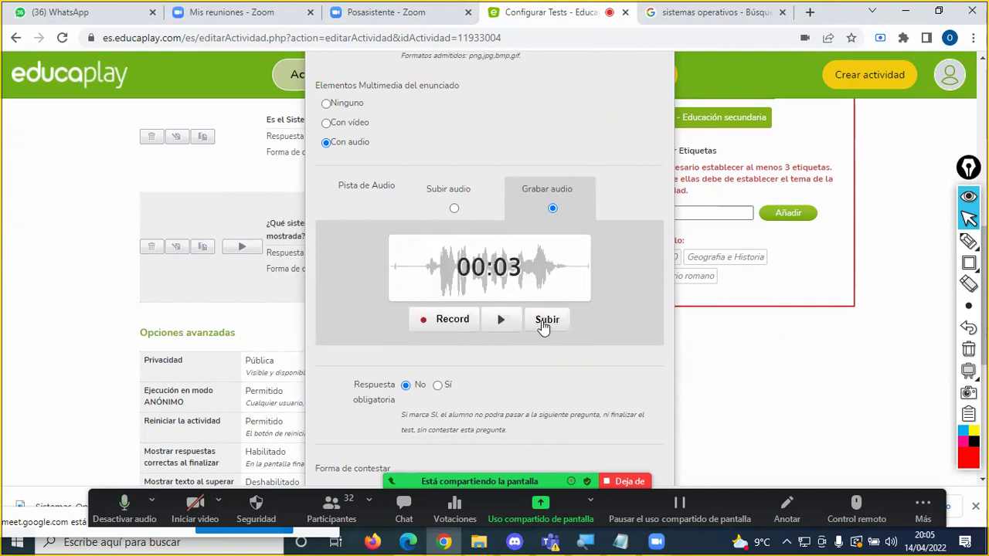
pyautogui.click(502, 320)
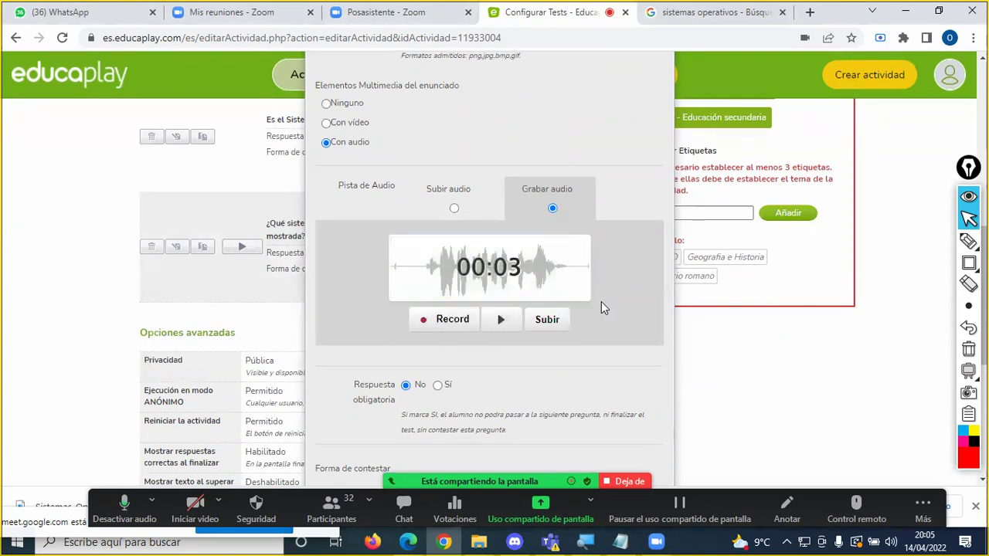
pyautogui.click(554, 323)
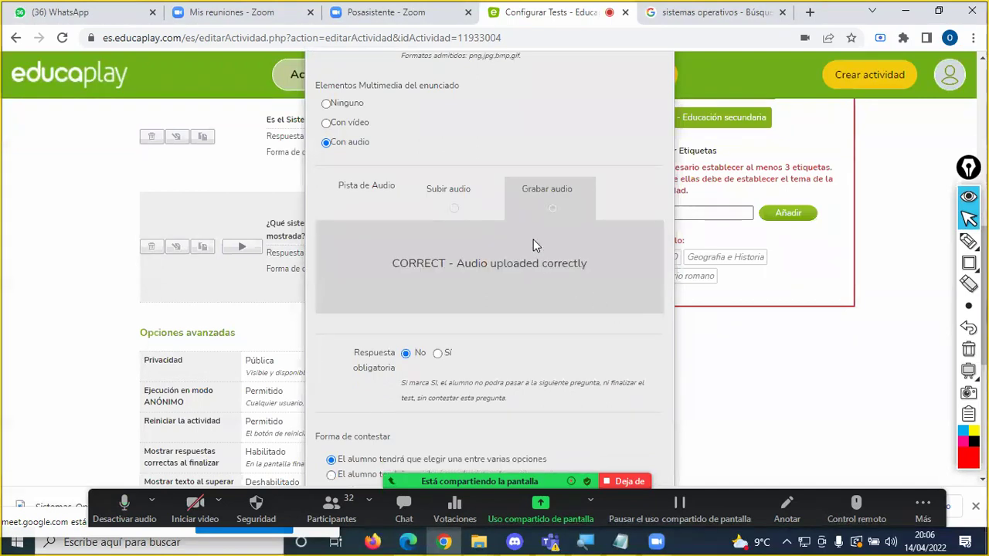
# Step: Confirm the question keeps the single-choice ('una') answering mode
pyautogui.scroll(2, 533, 239)
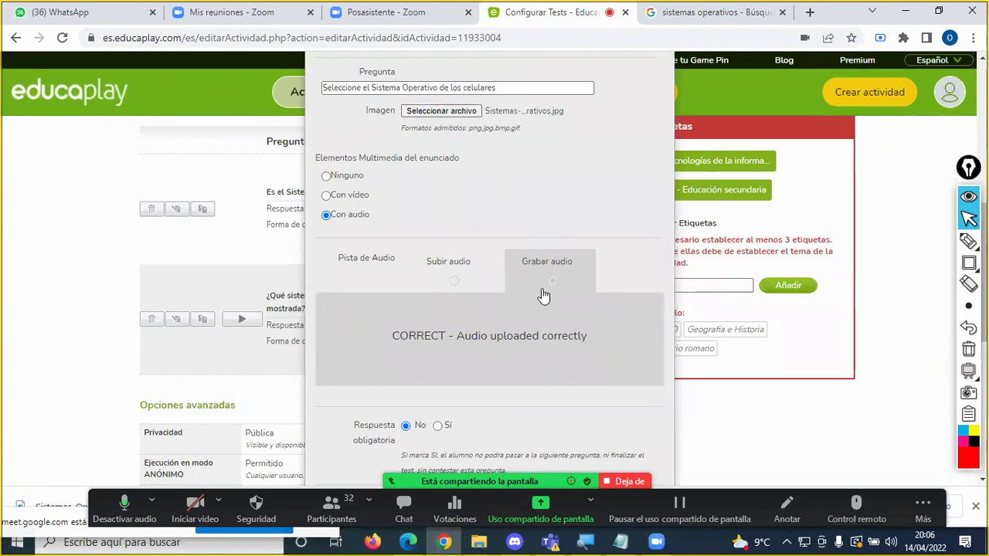
pyautogui.scroll(-3, 576, 273)
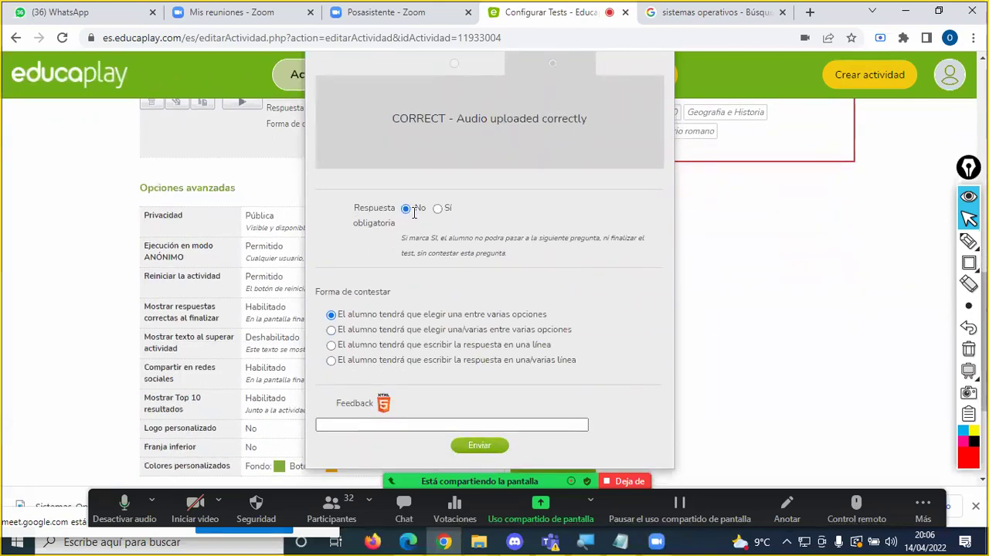
pyautogui.doubleClick(453, 317)
pyautogui.scroll(-1, 463, 379)
# Step: Enter the feedback 'Uno de los sistemas Operativos para celulares es Android' and admit the waiting participant
pyautogui.click(410, 353)
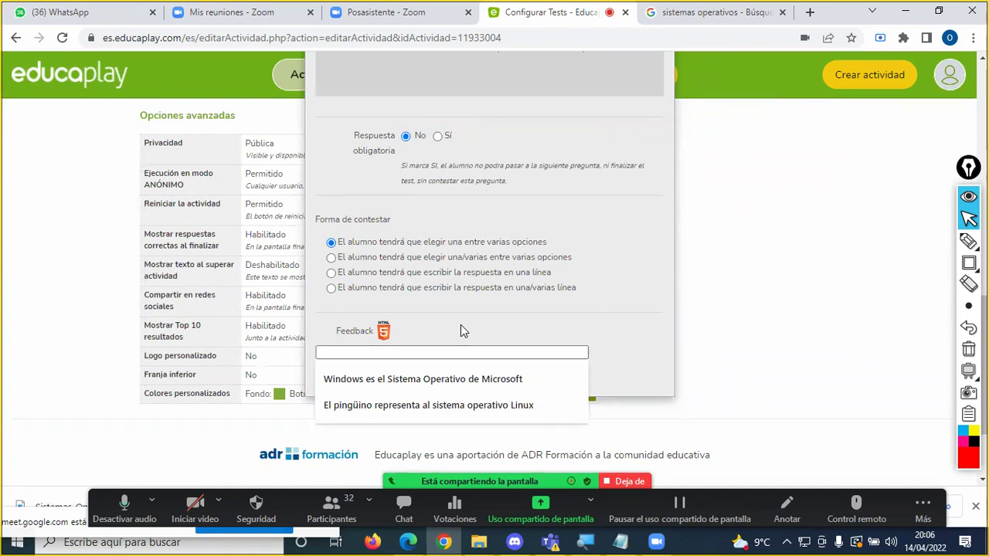
pyautogui.write('El sist')
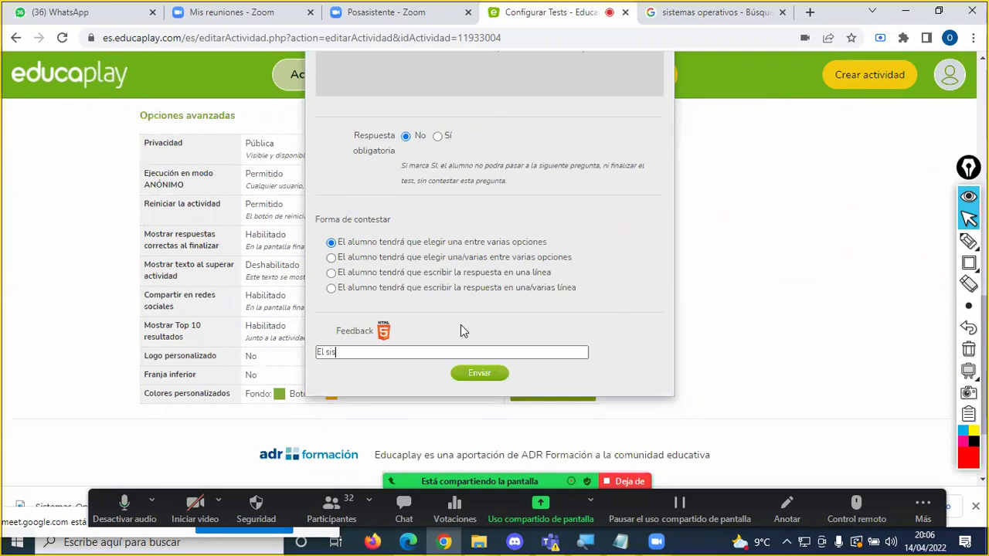
pyautogui.write('ema')
pyautogui.hotkey('ctrl', 'shift', 'Left')
pyautogui.hotkey('ctrl', 'shift', 'Left')
pyautogui.hotkey('ctrl', 'shift', 'Left')
pyautogui.write('Uno de los')
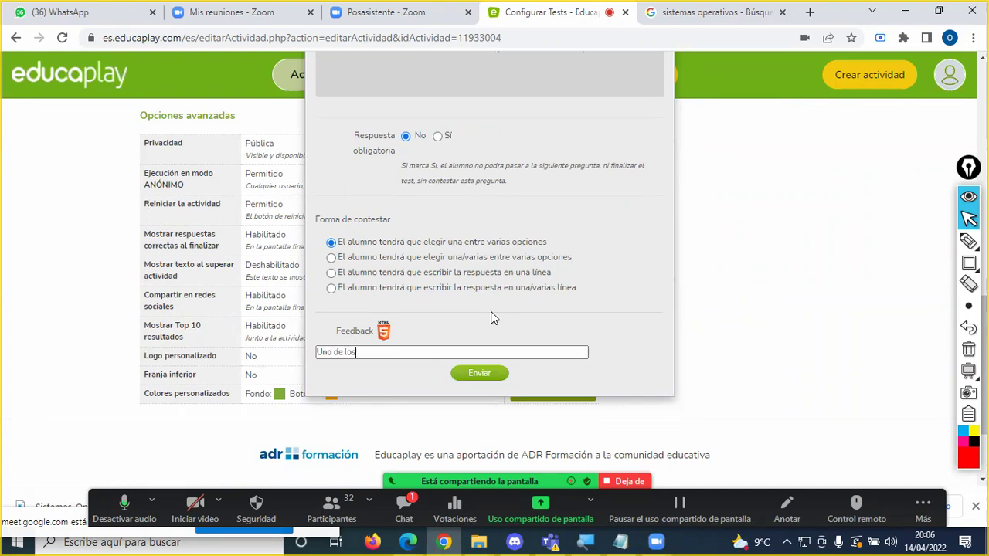
pyautogui.write(' siste,a')
pyautogui.write(' Operativos para celulares es Android')
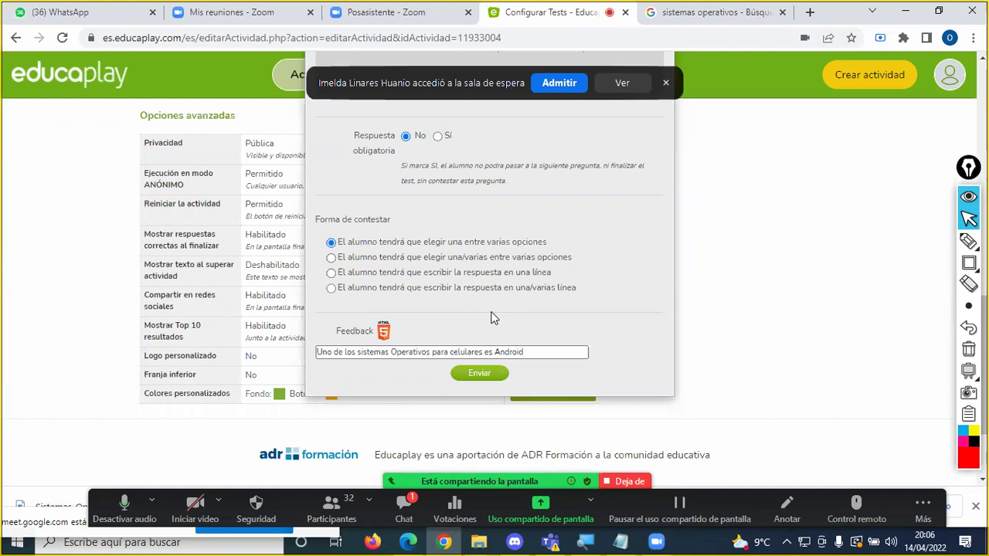
pyautogui.click(564, 84)
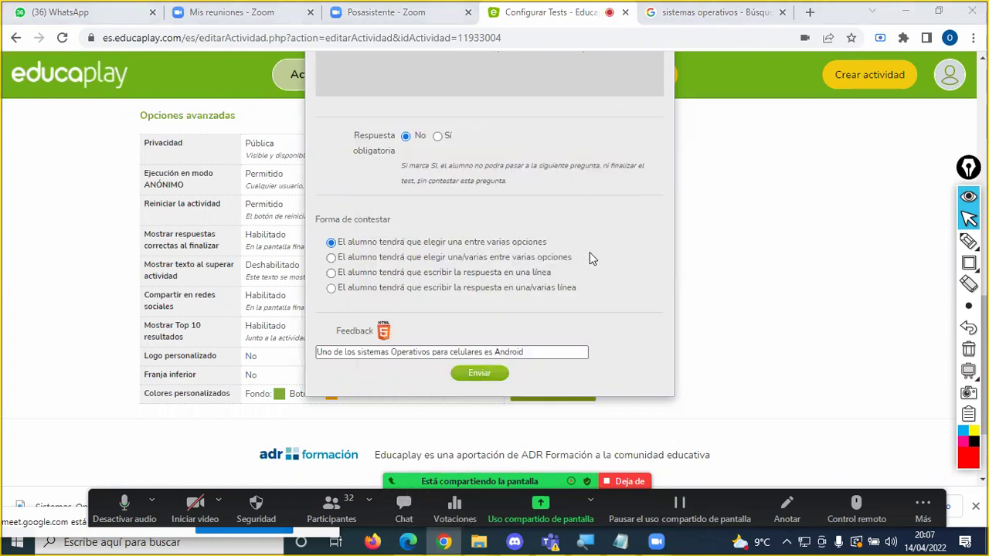
pyautogui.scroll(5, 590, 259)
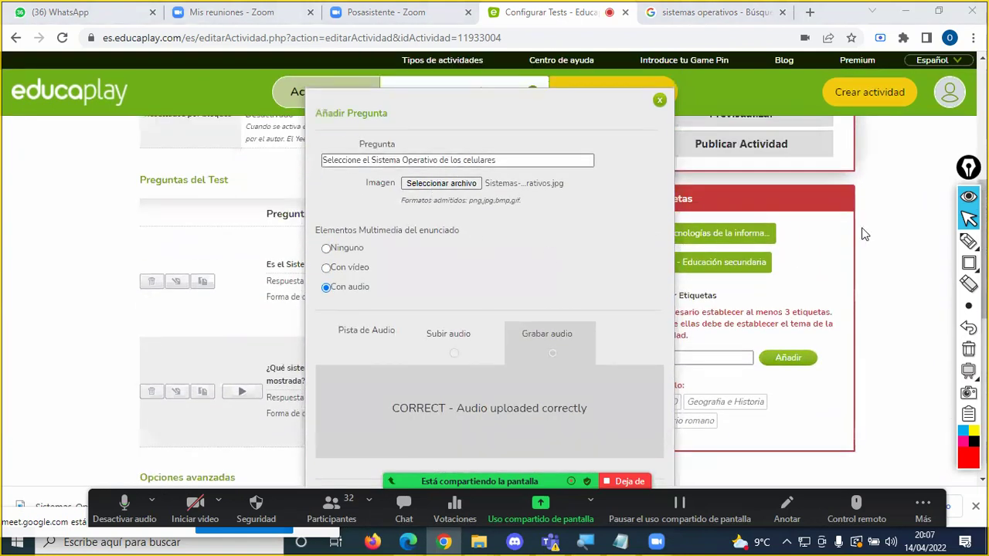
pyautogui.click(967, 243)
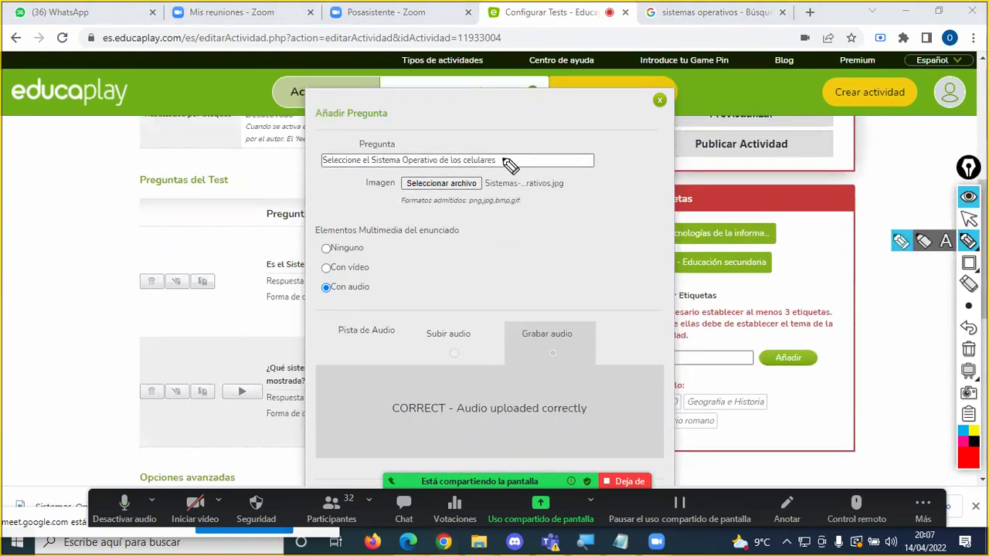
pyautogui.moveTo(504, 163); pyautogui.dragTo(518, 150)
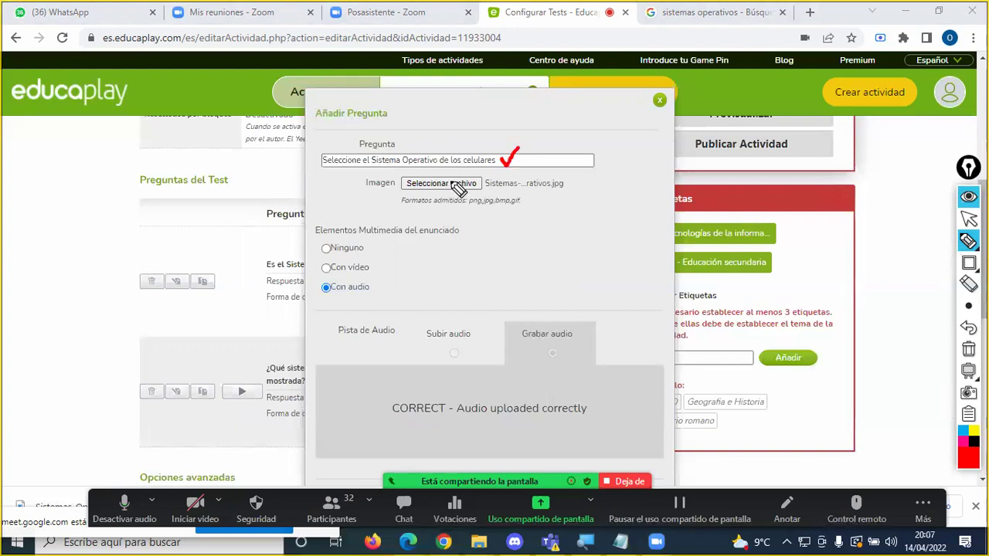
pyautogui.moveTo(483, 181)
pyautogui.mouseDown()
pyautogui.moveTo(489, 188)
pyautogui.moveTo(499, 175)
pyautogui.mouseUp()
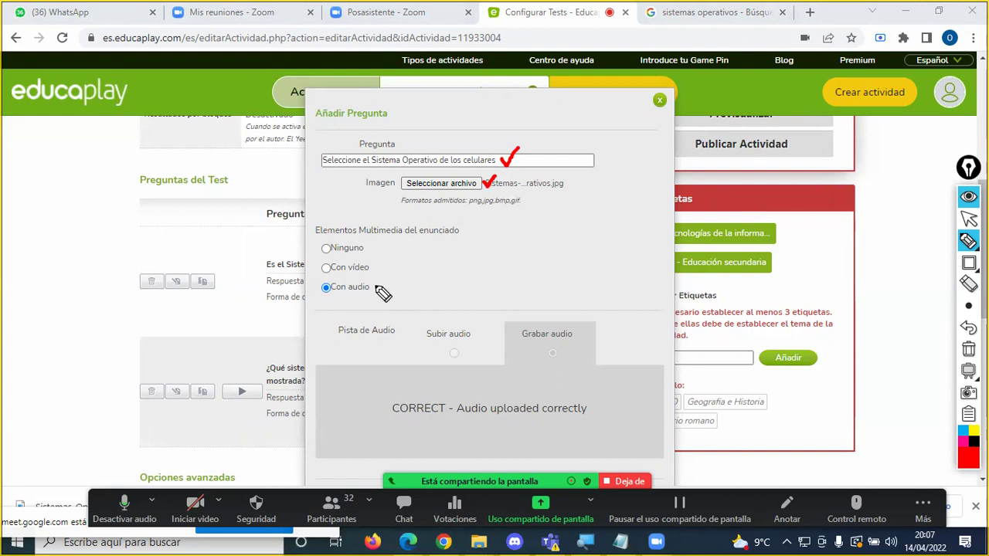
pyautogui.moveTo(375, 284); pyautogui.dragTo(389, 280)
pyautogui.moveTo(575, 326); pyautogui.dragTo(601, 317)
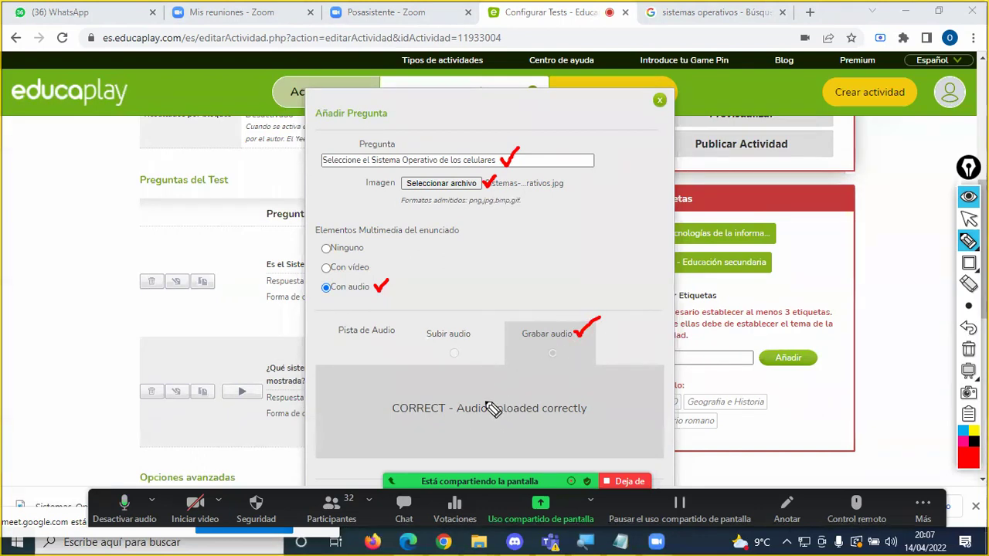
pyautogui.click(968, 219)
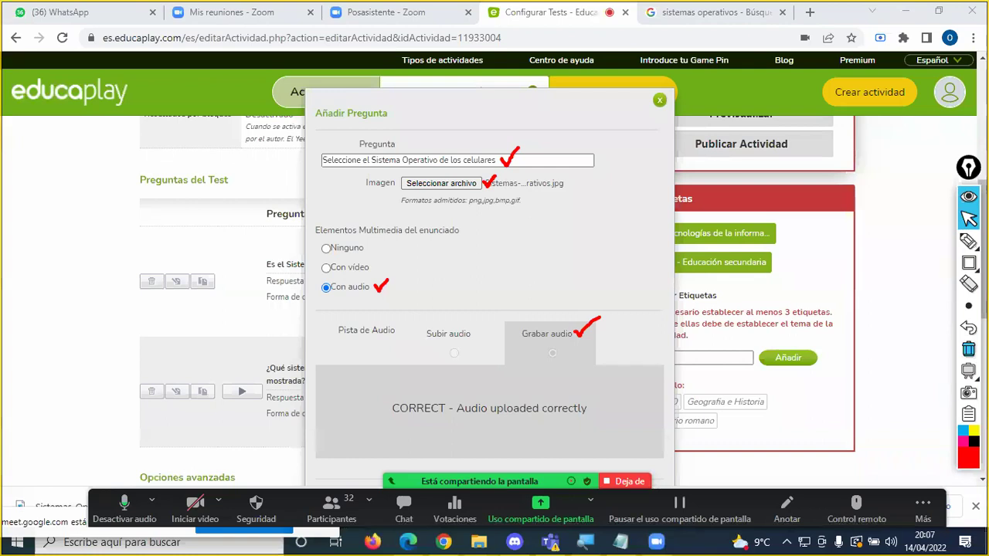
pyautogui.click(968, 350)
pyautogui.scroll(-3, 528, 355)
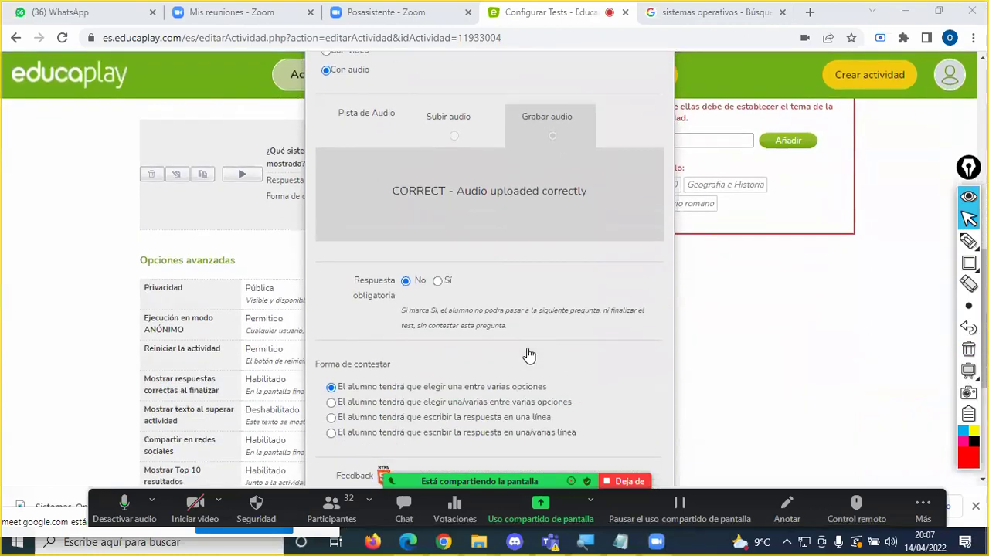
pyautogui.scroll(-3, 528, 355)
pyautogui.scroll(-1, 401, 400)
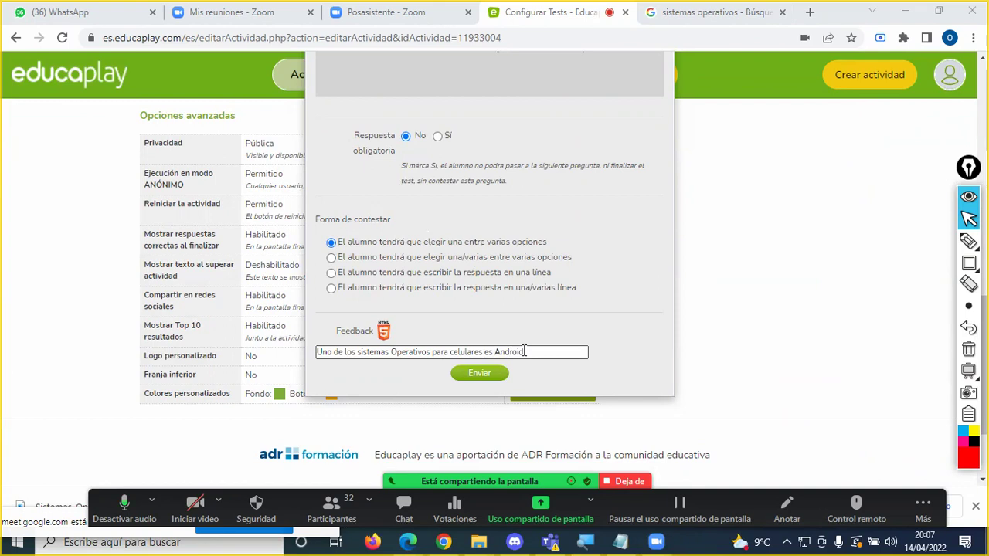
# Step: Save the third question with Enviar to reach the Añadir respuesta/s form
pyautogui.click(482, 373)
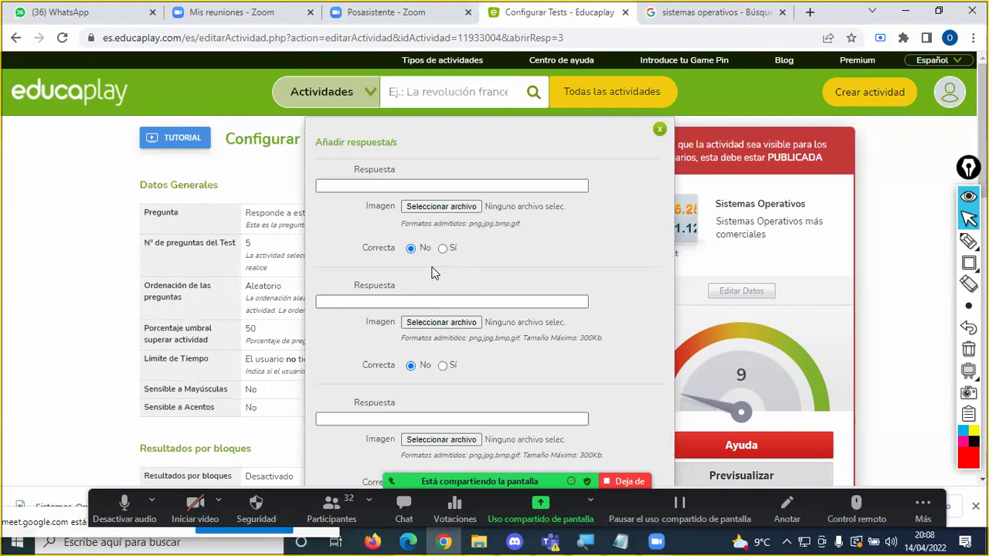
# Step: Fill the four answer fields with Linux, Windows, Unix and Android
pyautogui.click(403, 184)
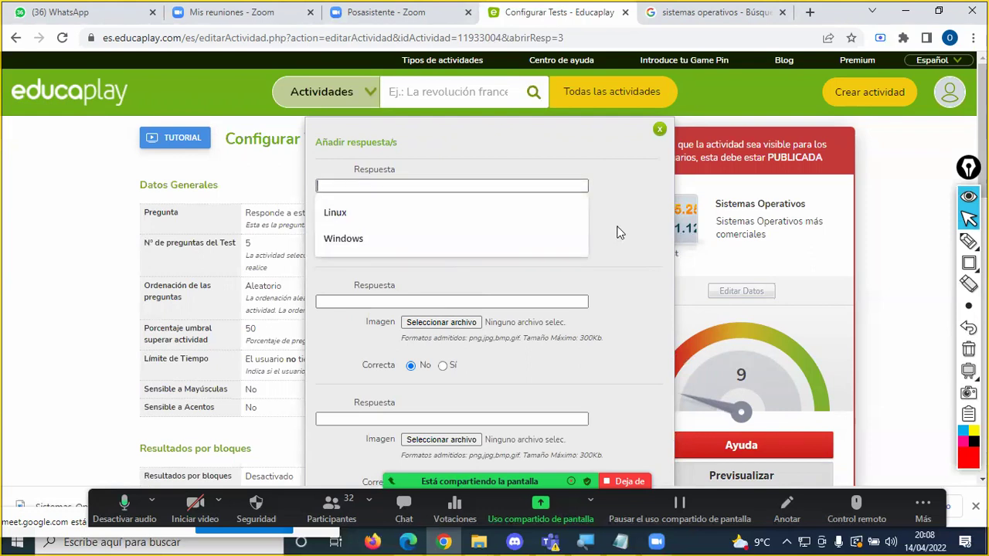
pyautogui.click(435, 222)
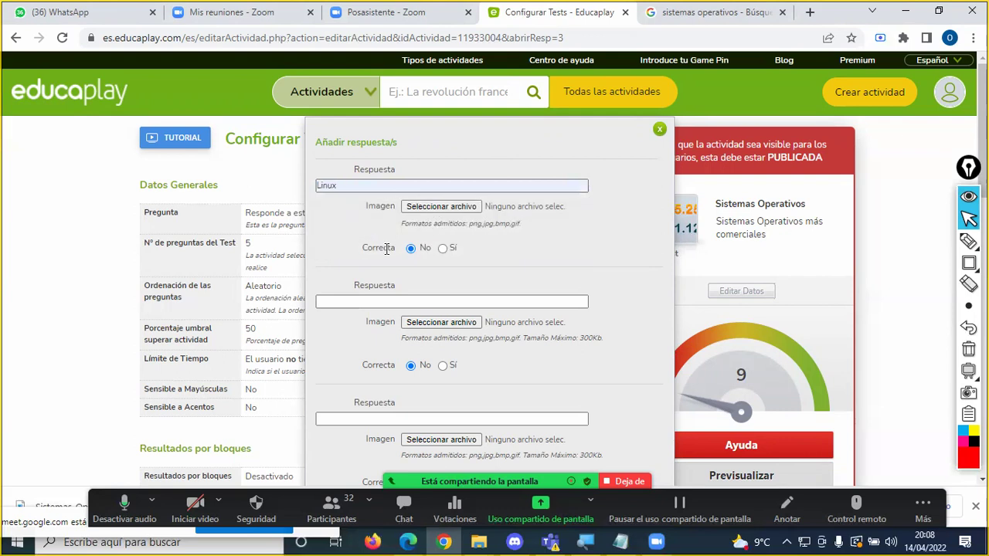
pyautogui.click(356, 301)
pyautogui.click(412, 318)
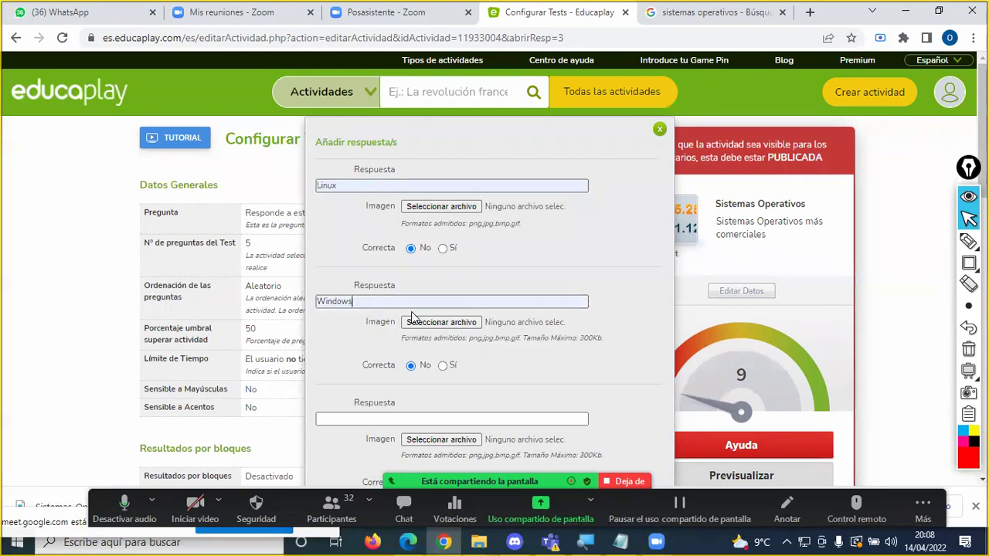
pyautogui.scroll(-2, 378, 313)
pyautogui.click(351, 274)
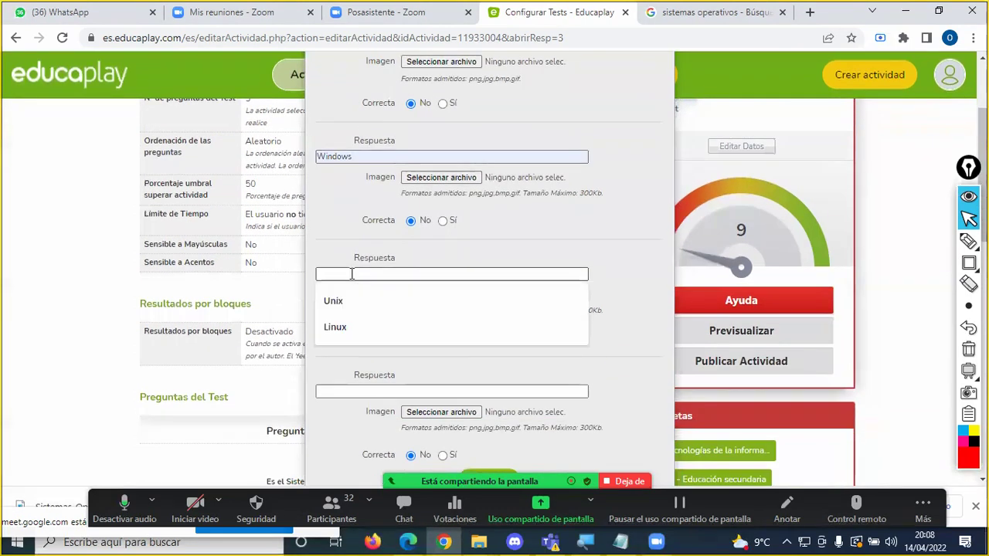
pyautogui.click(353, 303)
pyautogui.click(357, 391)
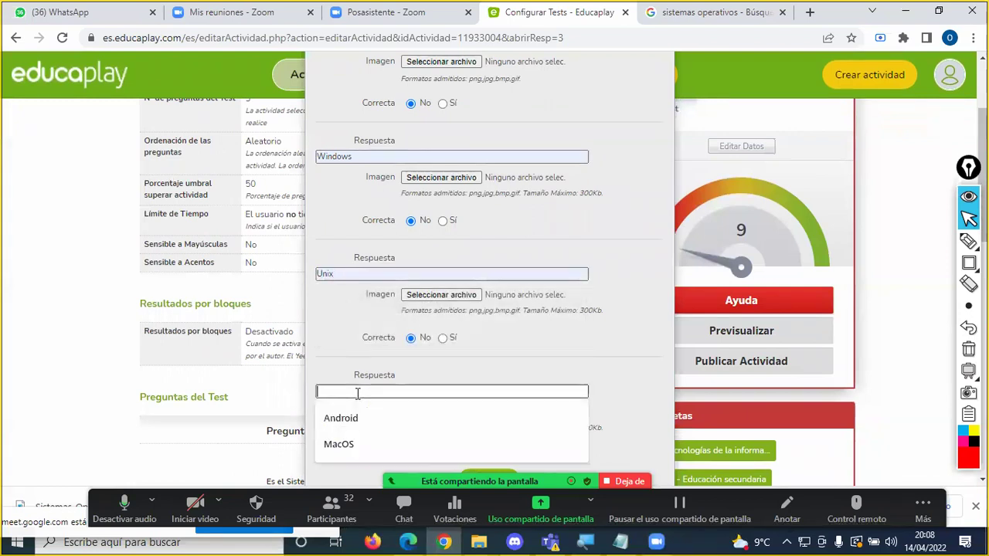
pyautogui.click(354, 417)
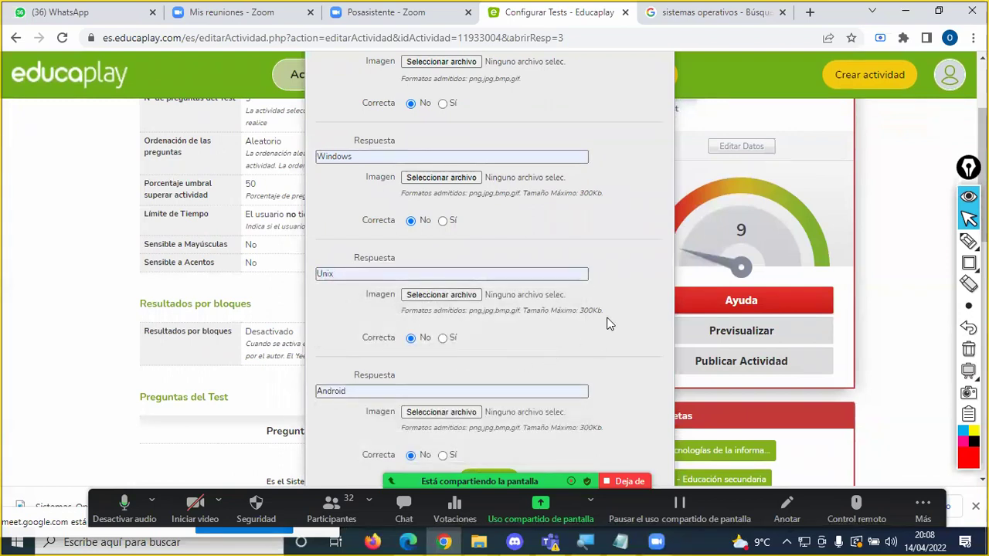
# Step: Mark Android as the correct answer (Correcta: Sí)
pyautogui.scroll(2, 609, 321)
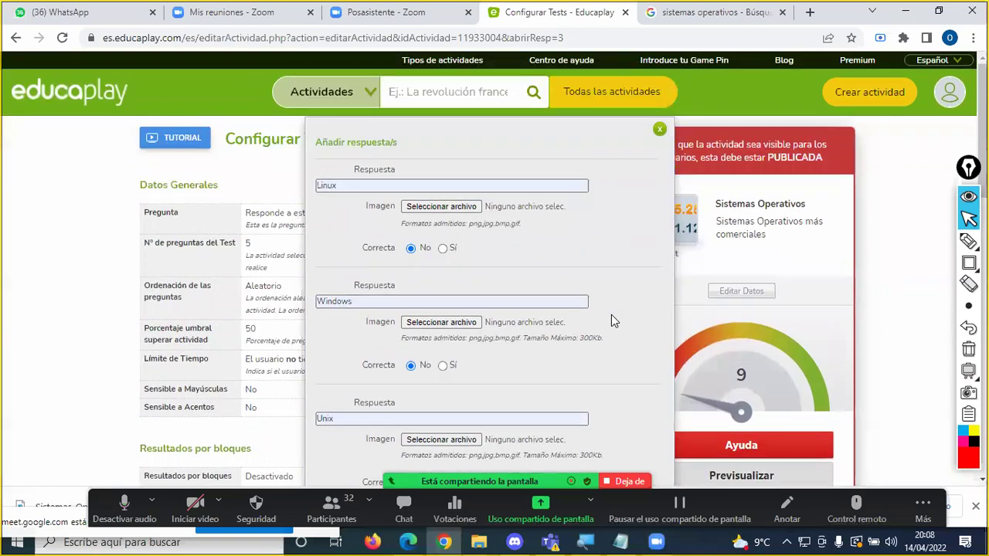
pyautogui.scroll(-3, 611, 313)
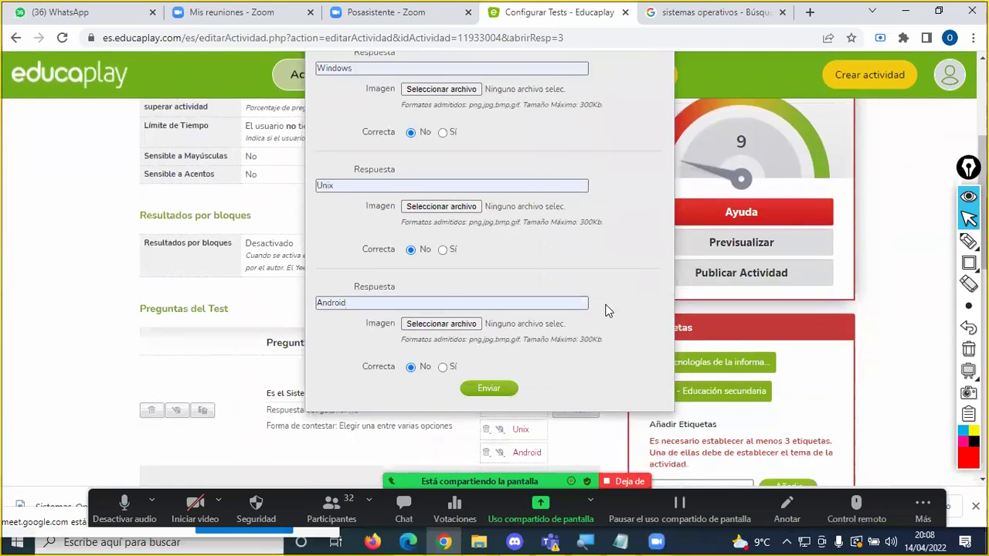
pyautogui.scroll(-1, 607, 311)
pyautogui.click(442, 310)
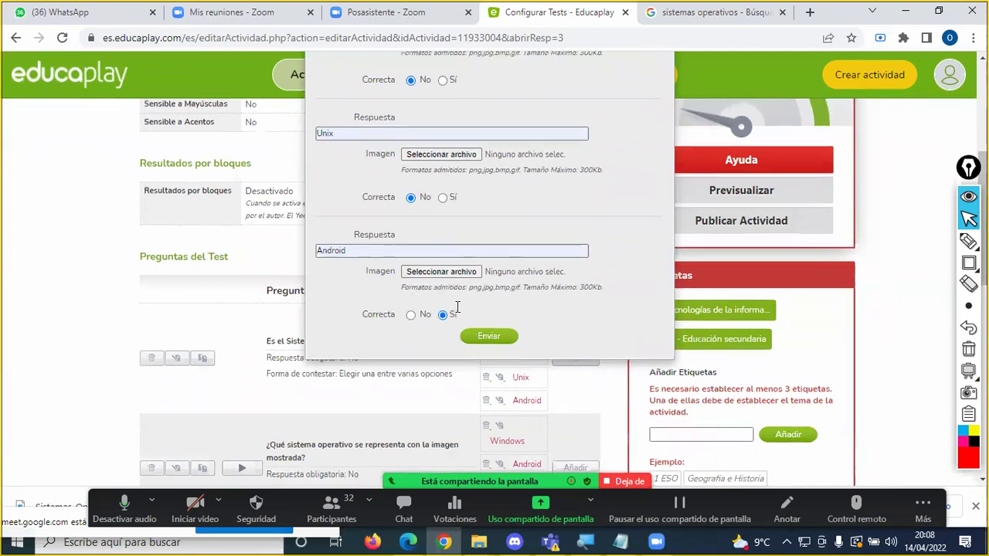
pyautogui.scroll(1, 467, 329)
pyautogui.click(969, 241)
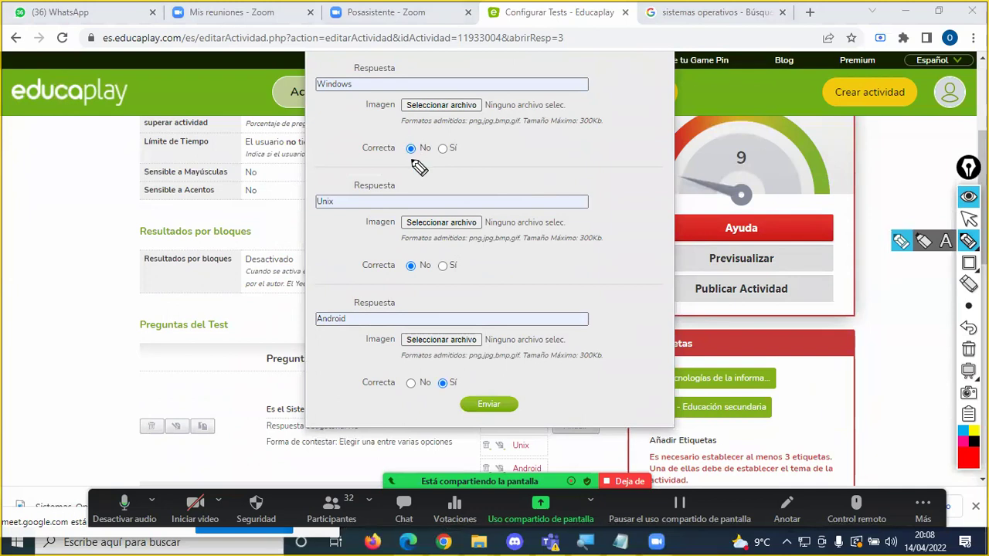
pyautogui.moveTo(411, 157); pyautogui.dragTo(411, 164)
pyautogui.moveTo(413, 269); pyautogui.dragTo(414, 276)
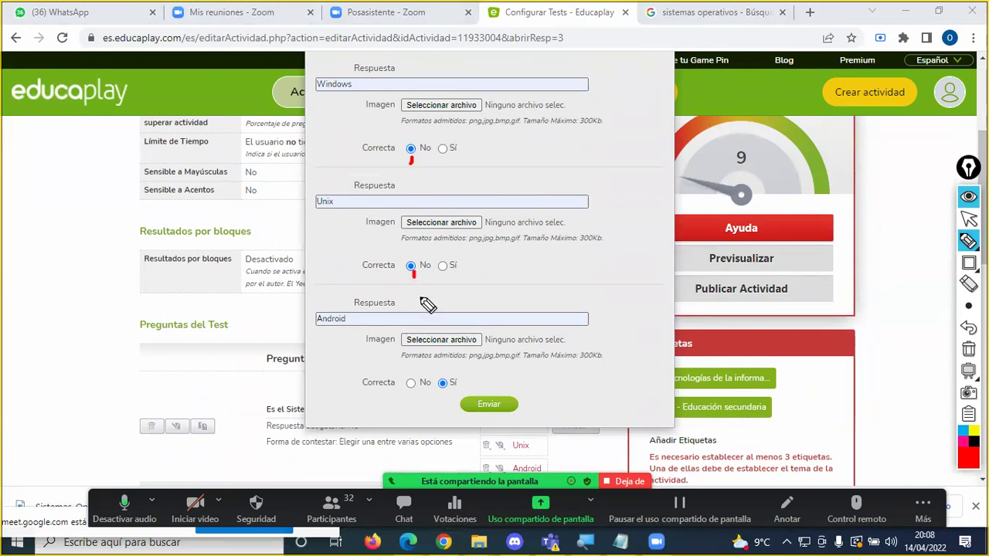
pyautogui.moveTo(354, 318); pyautogui.dragTo(386, 302)
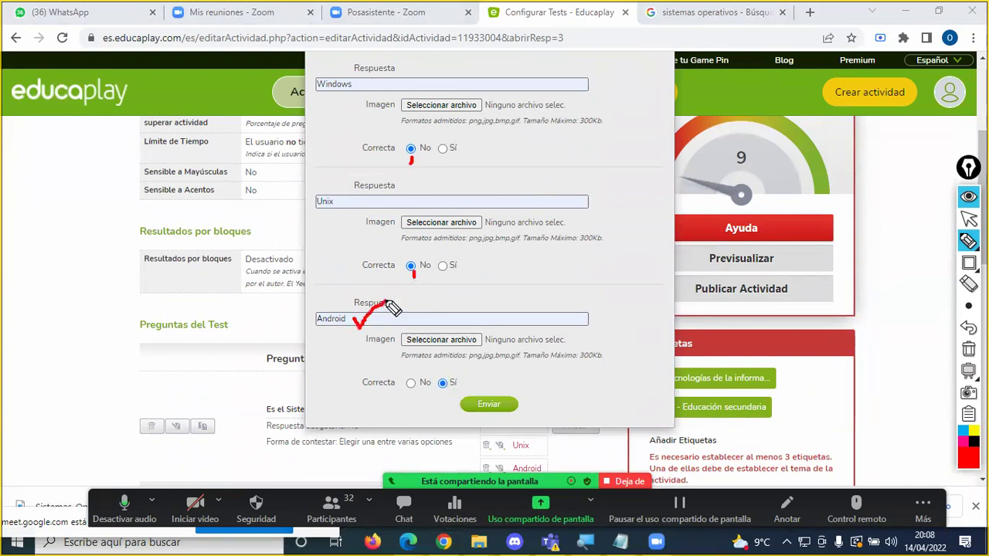
pyautogui.moveTo(456, 381)
pyautogui.mouseDown()
pyautogui.moveTo(438, 369)
pyautogui.moveTo(433, 394)
pyautogui.moveTo(464, 392)
pyautogui.moveTo(453, 374)
pyautogui.moveTo(502, 359)
pyautogui.mouseUp()
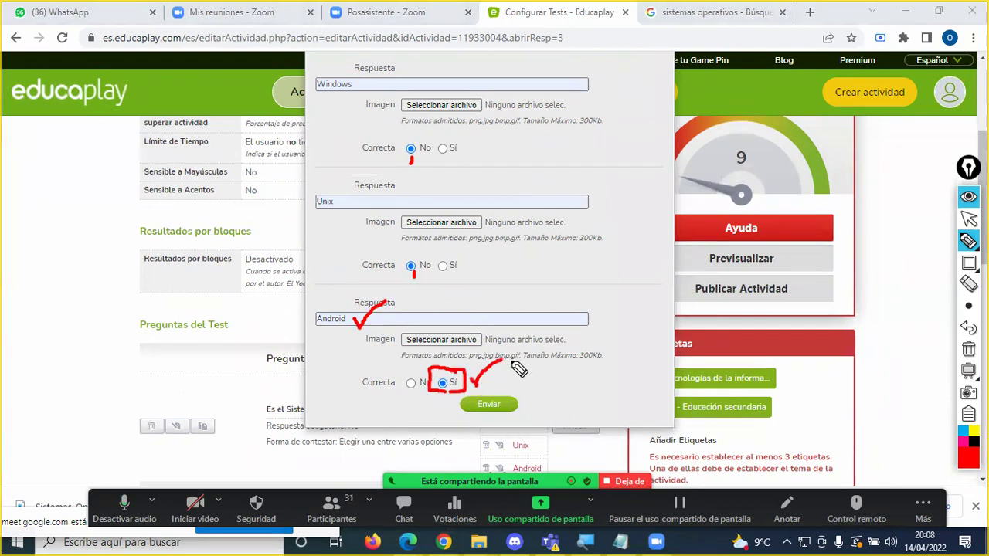
pyautogui.press('Escape')
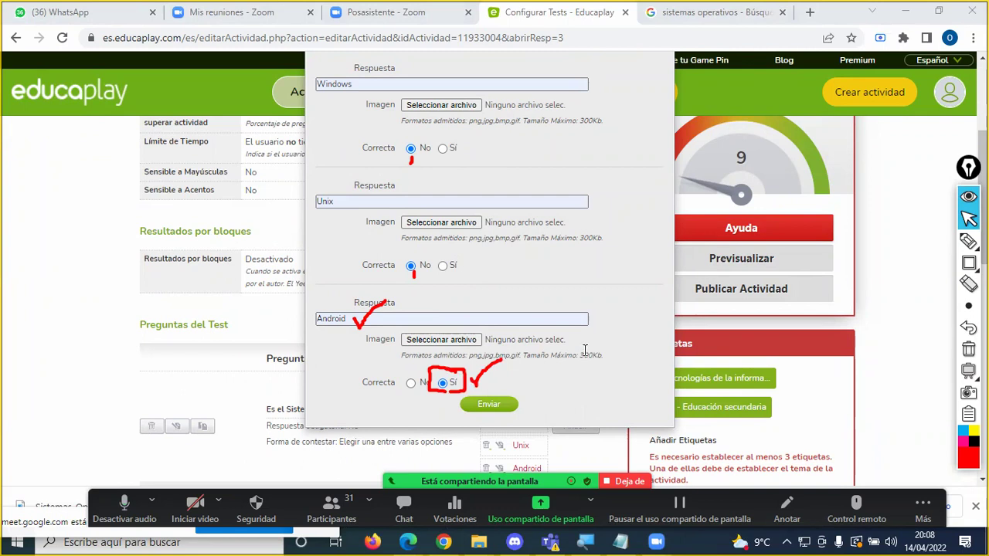
pyautogui.click(968, 349)
pyautogui.scroll(5, 540, 352)
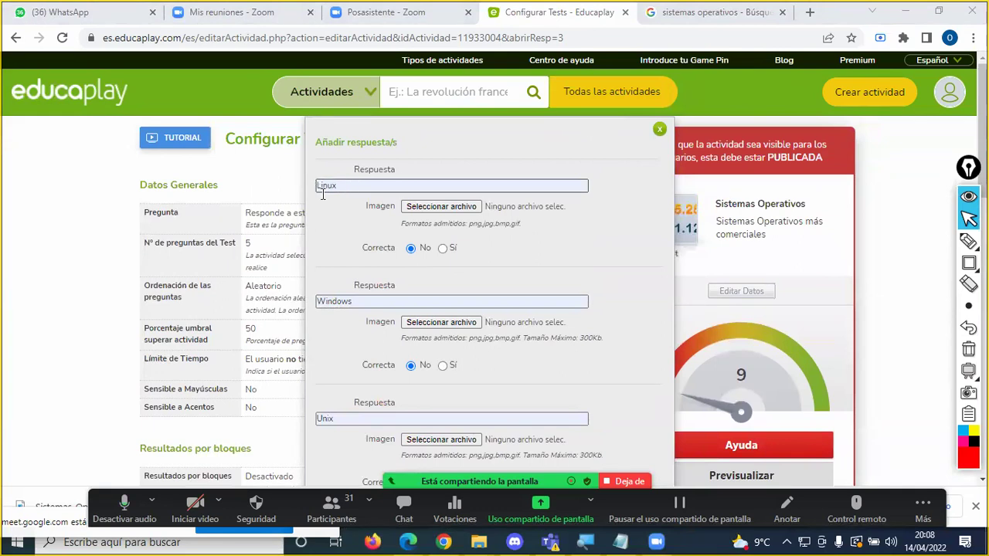
pyautogui.scroll(-1, 367, 301)
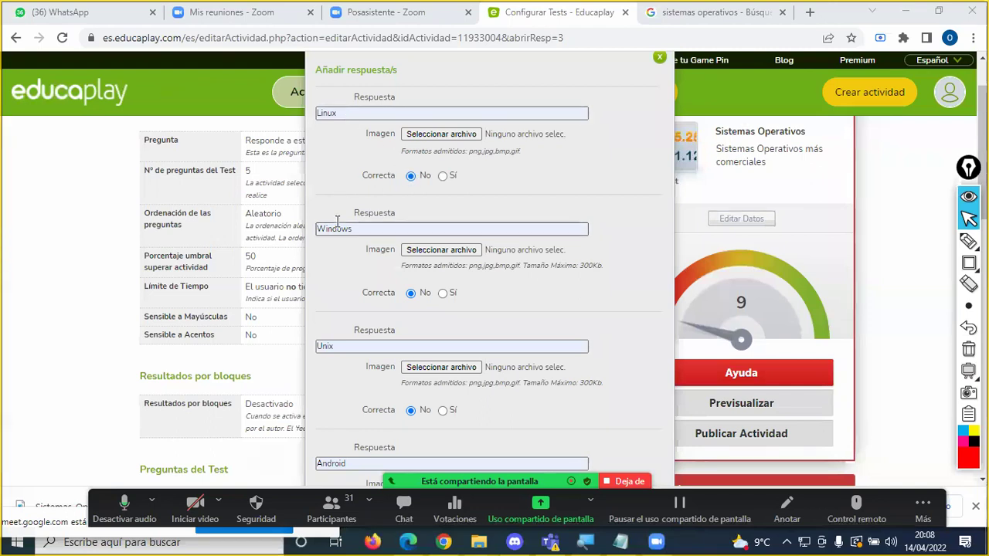
# Step: Submit the Linux, Windows, Unix and Android answers, Android correct, with Enviar
pyautogui.scroll(-1, 415, 293)
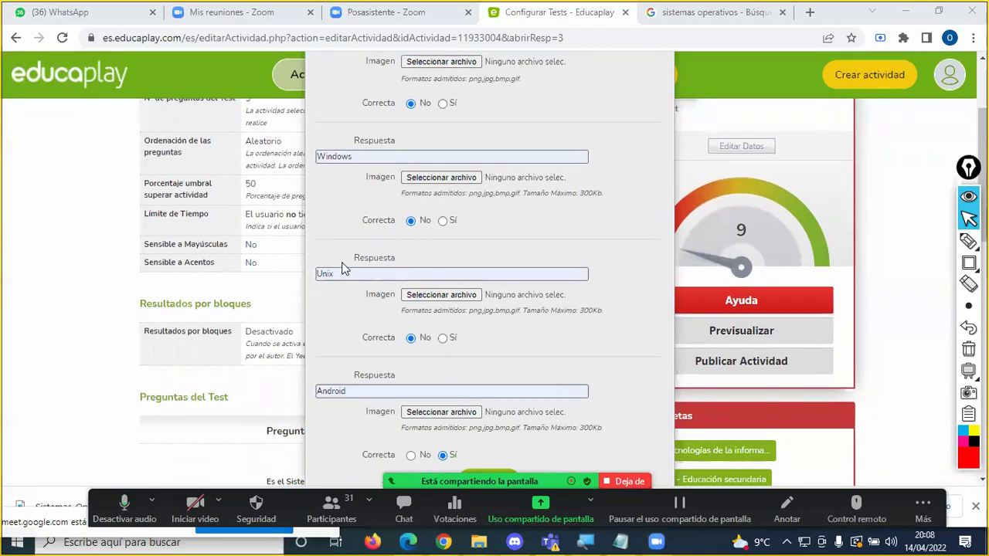
pyautogui.scroll(-3, 412, 327)
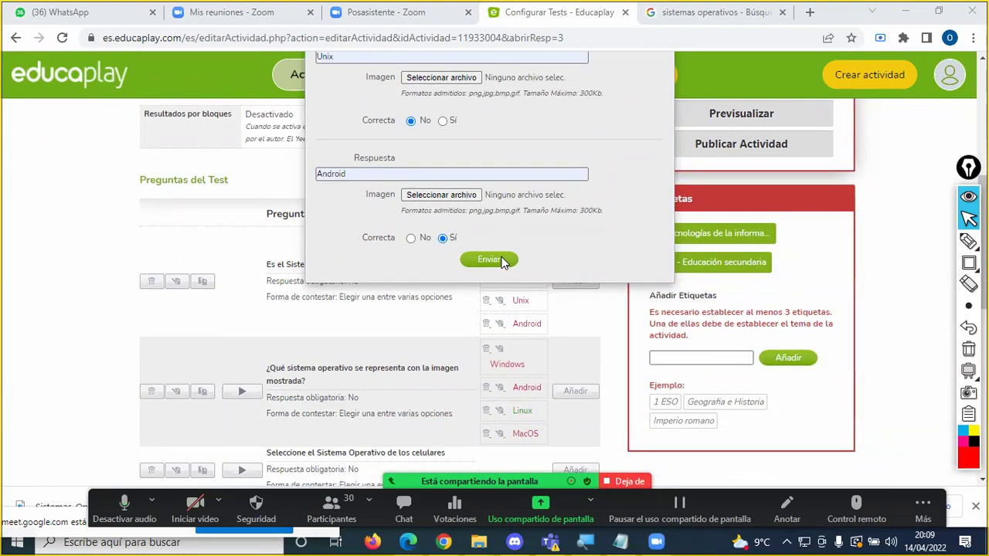
pyautogui.click(489, 259)
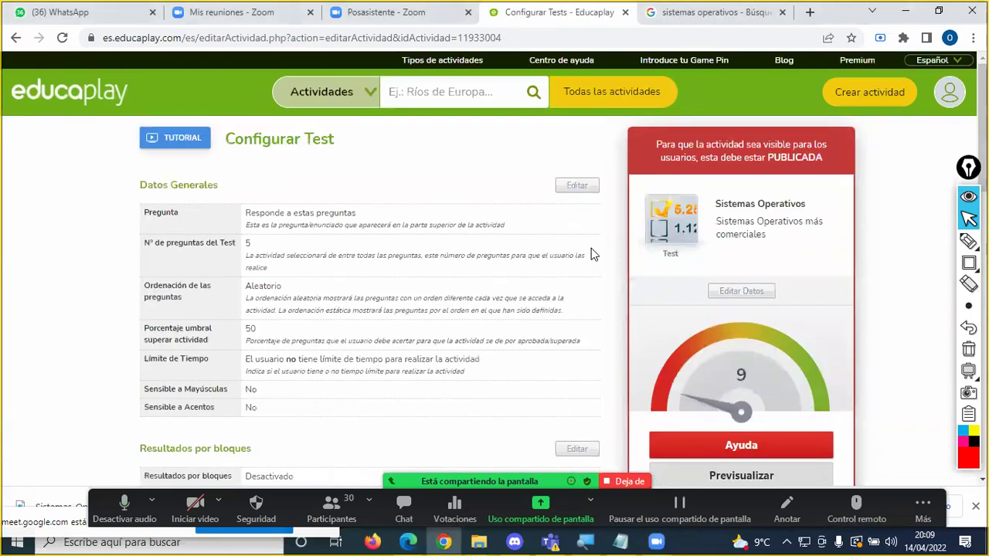
pyautogui.scroll(-3, 587, 255)
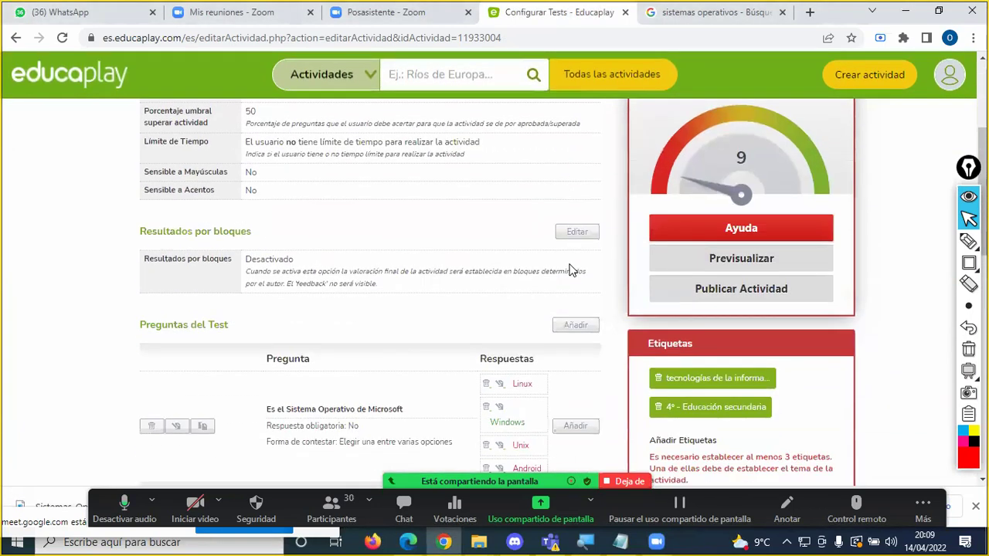
pyautogui.scroll(-2, 572, 270)
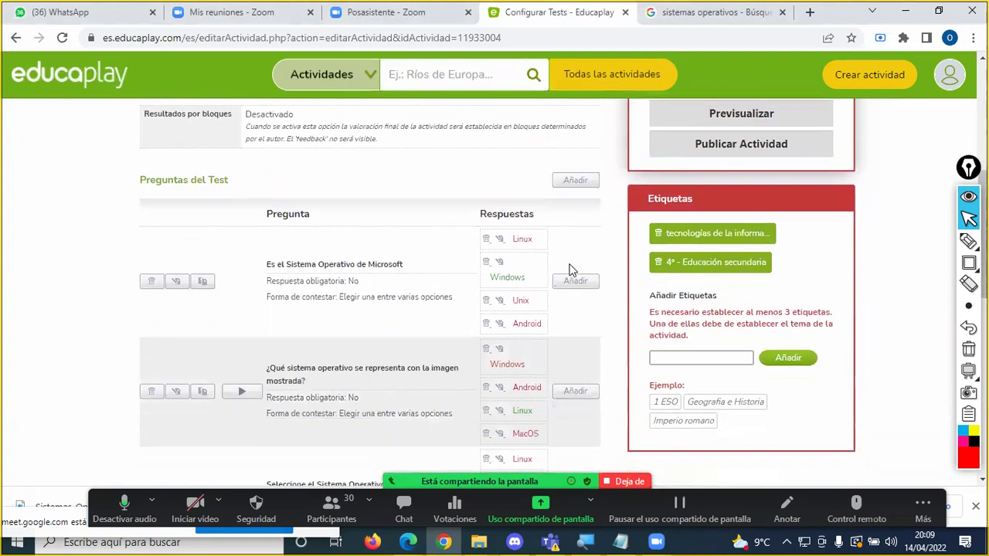
pyautogui.scroll(-2, 572, 271)
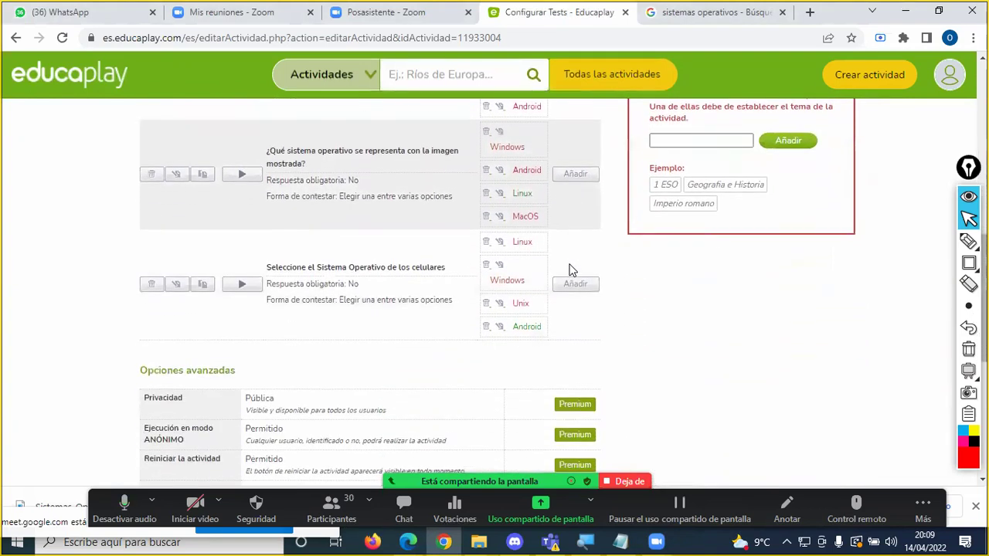
pyautogui.scroll(1, 567, 269)
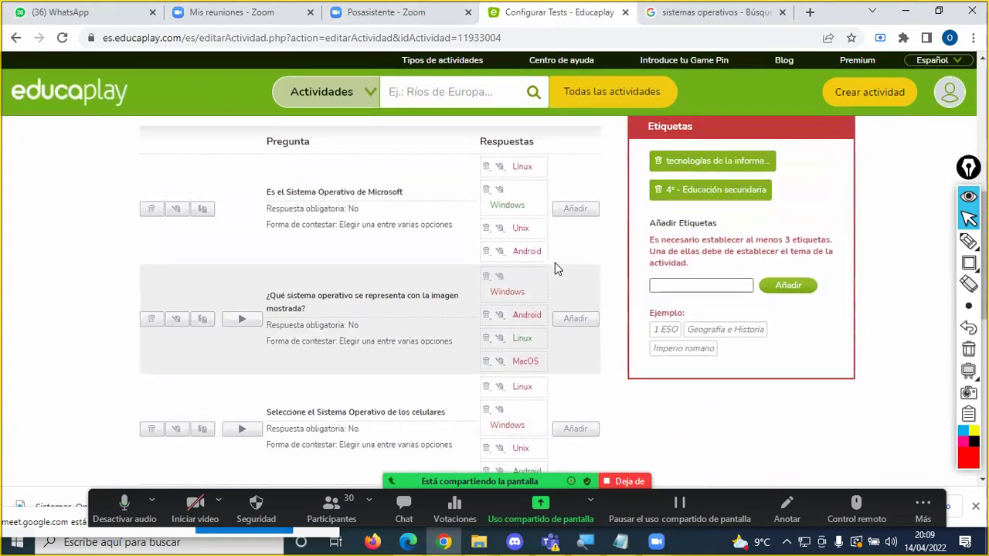
pyautogui.scroll(-1, 361, 244)
pyautogui.scroll(1, 361, 244)
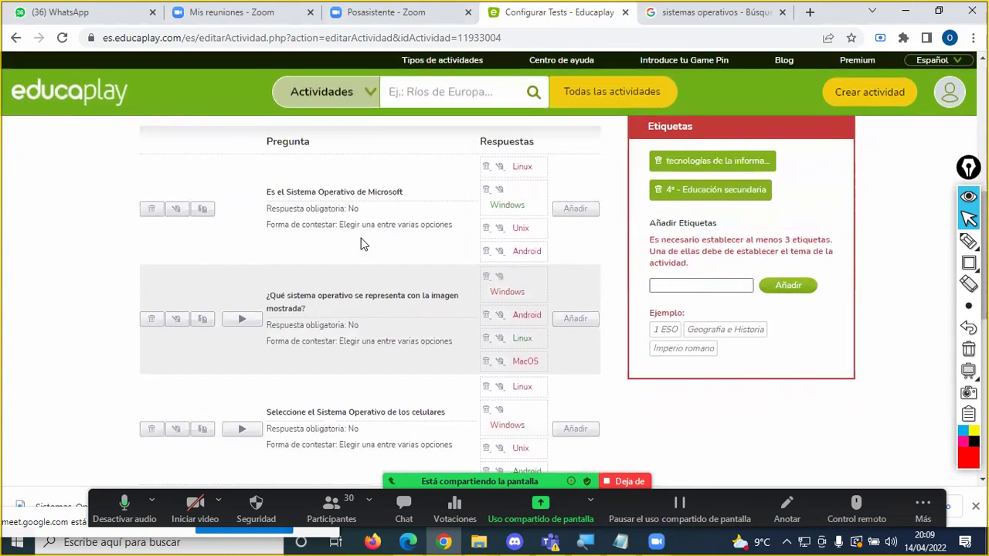
pyautogui.scroll(1, 361, 244)
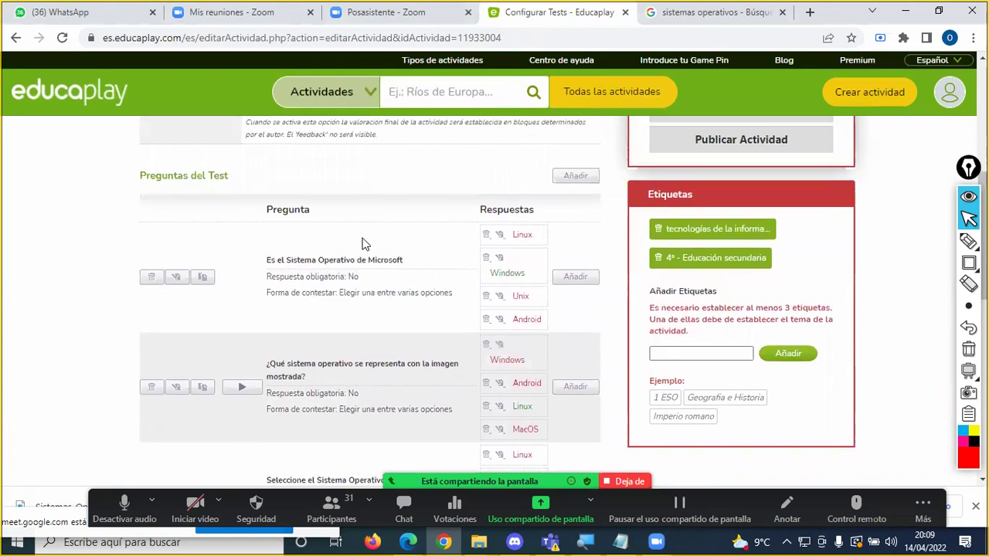
pyautogui.scroll(-2, 363, 244)
pyautogui.scroll(2, 363, 244)
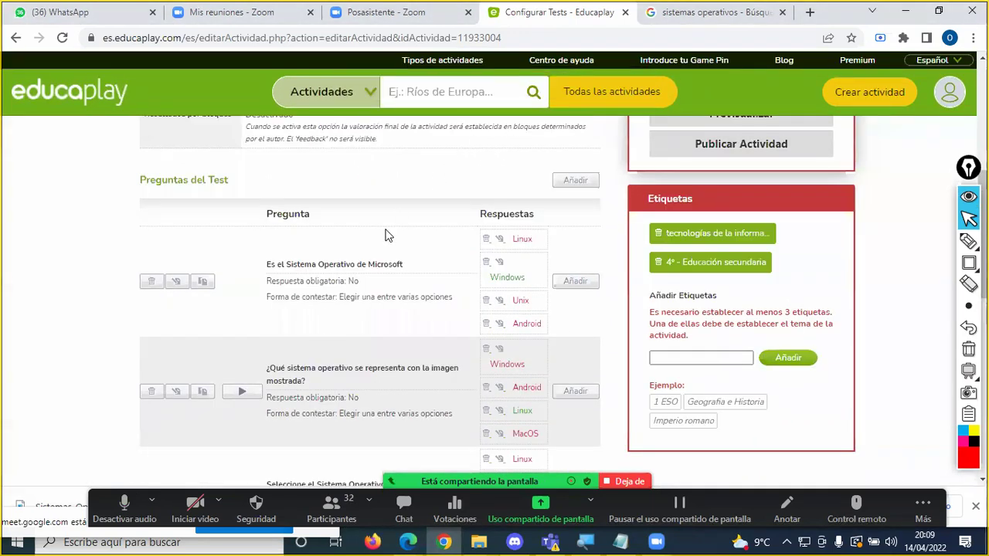
pyautogui.scroll(2, 388, 236)
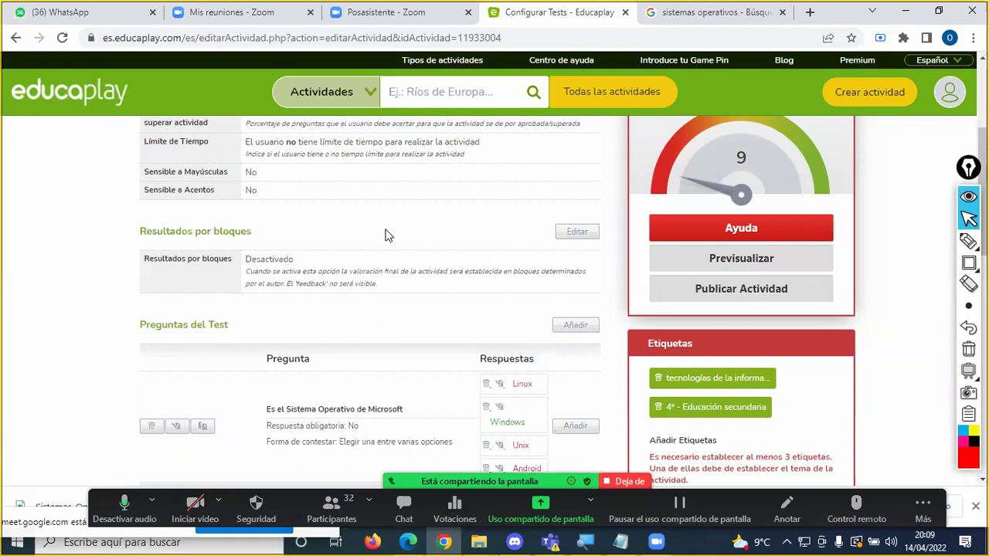
pyautogui.scroll(-2, 463, 260)
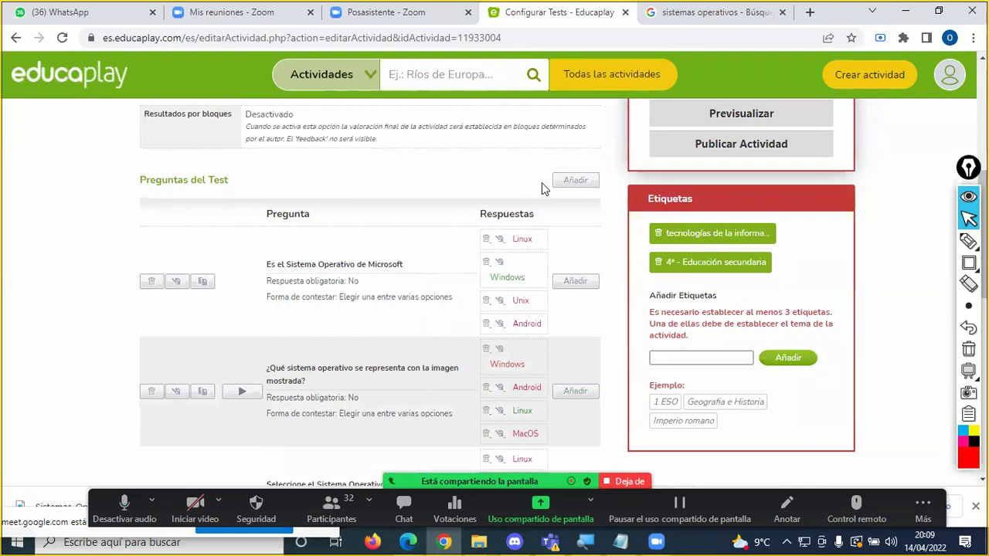
pyautogui.click(968, 263)
# Step: Draw a red rectangle annotation around the 'Preguntas del Test' heading, then exit annotating
pyautogui.click(923, 262)
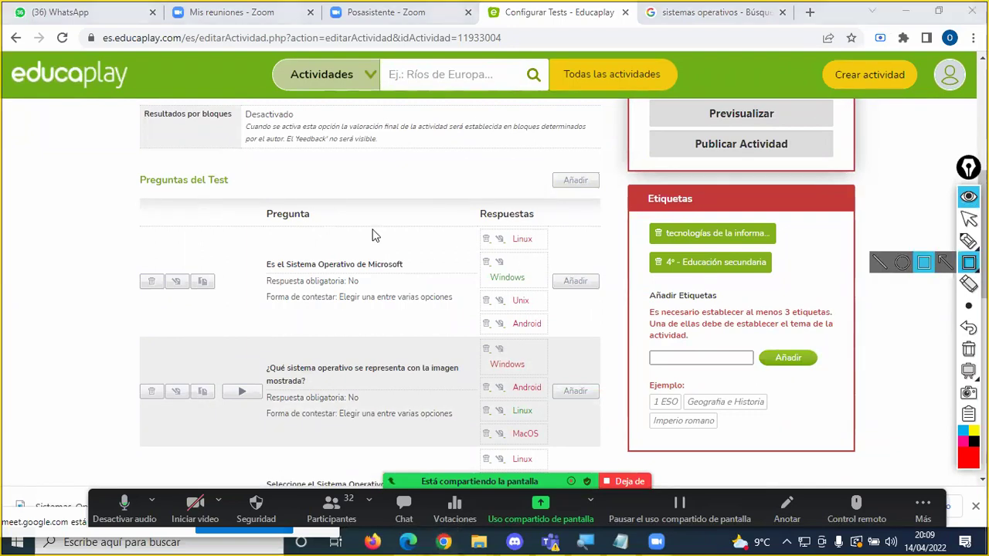
pyautogui.moveTo(136, 165)
pyautogui.mouseDown()
pyautogui.moveTo(336, 198)
pyautogui.moveTo(607, 197)
pyautogui.mouseUp()
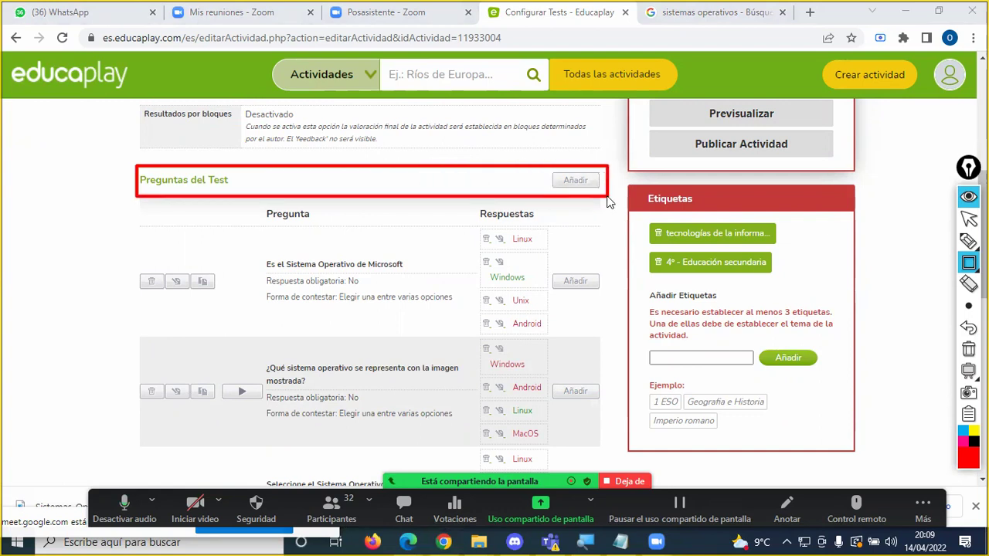
pyautogui.press('Escape')
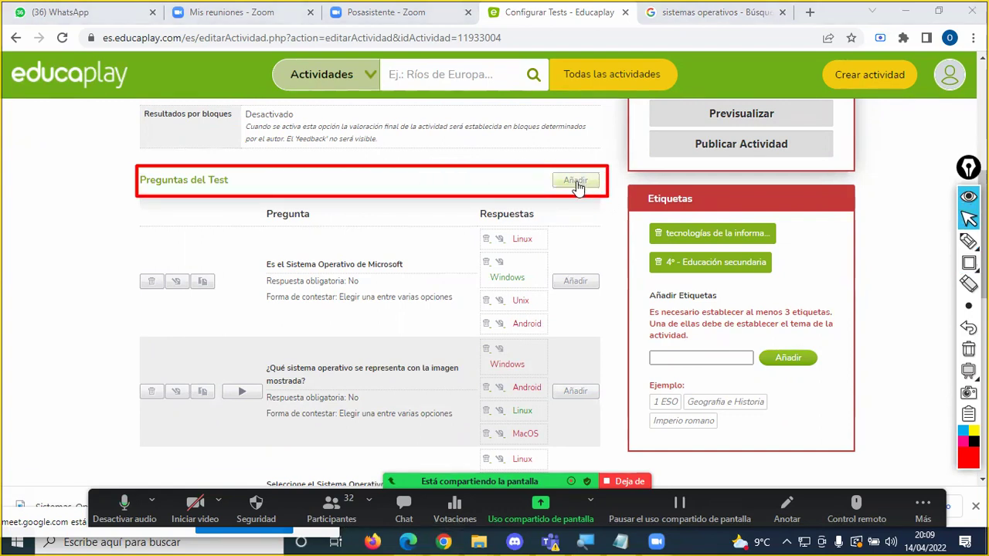
# Step: Open a new question, erase the red box, and enter 'Elegir el Sistema Operativo clon de Unix'
pyautogui.click(581, 183)
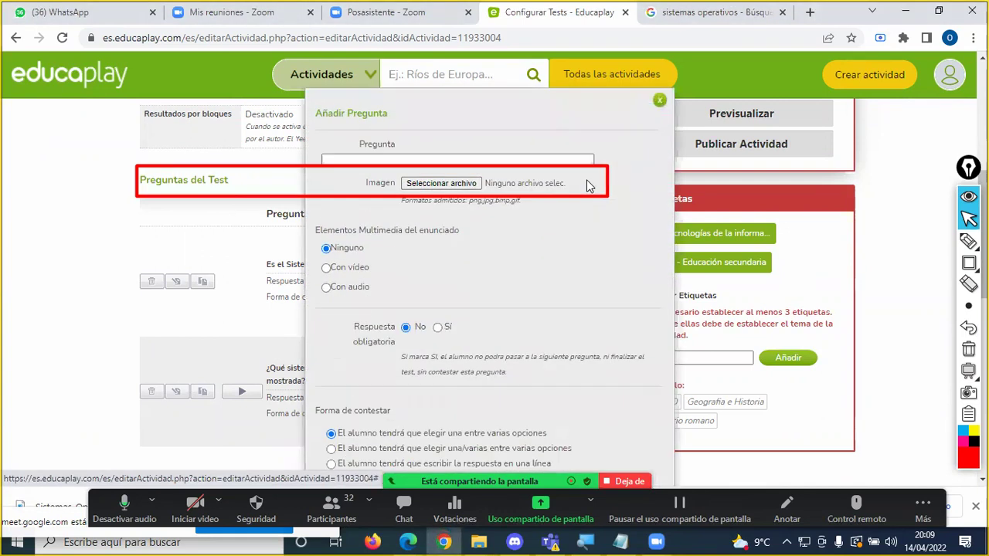
pyautogui.click(968, 348)
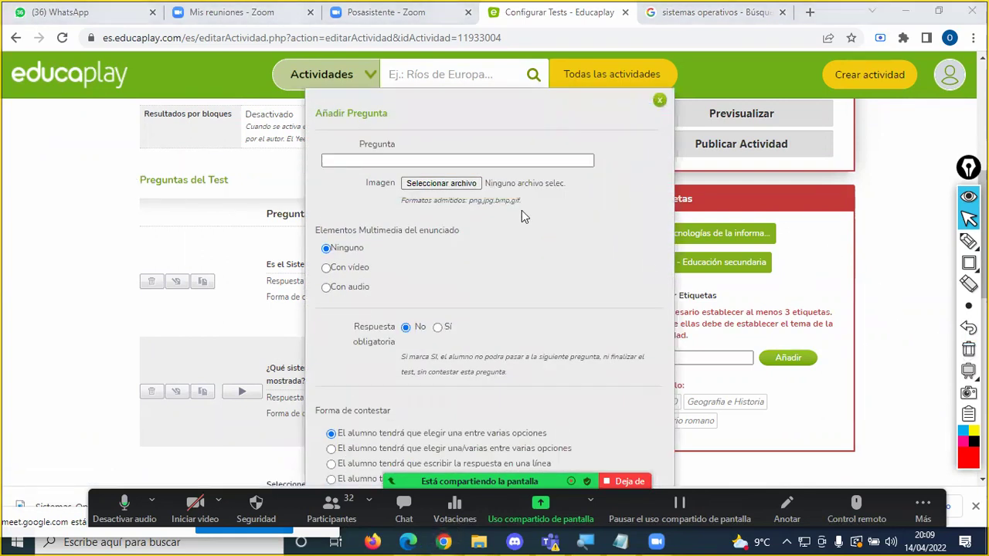
pyautogui.click(448, 162)
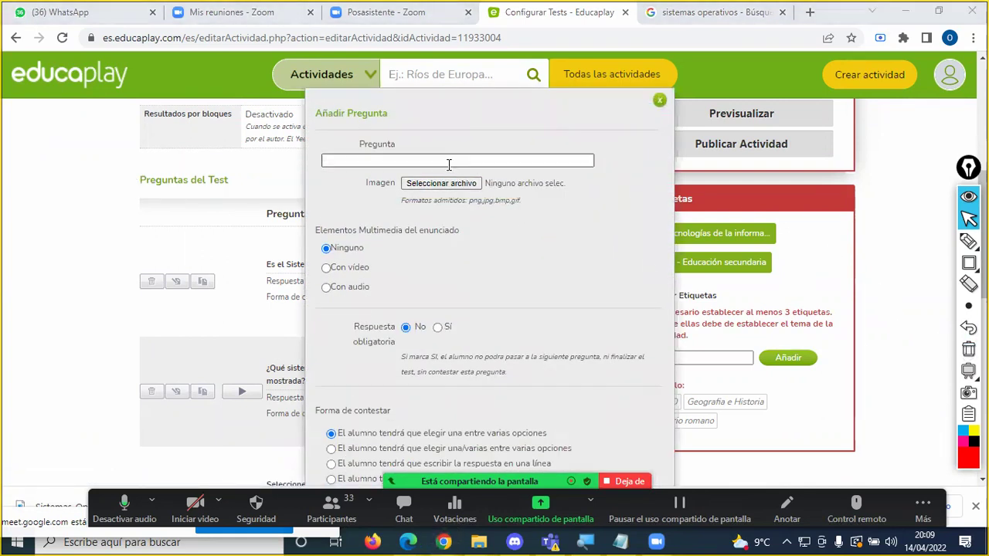
pyautogui.click(448, 162)
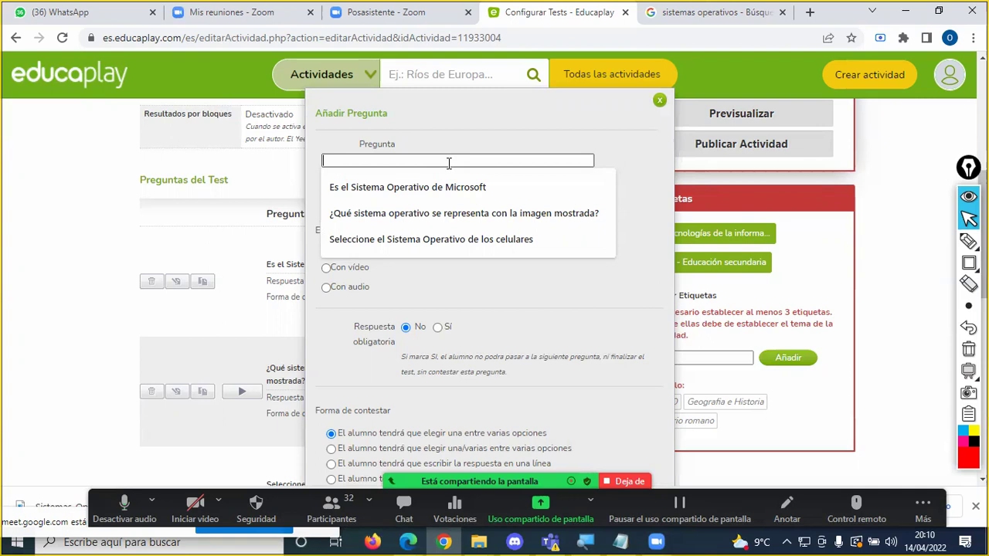
pyautogui.write('Ele')
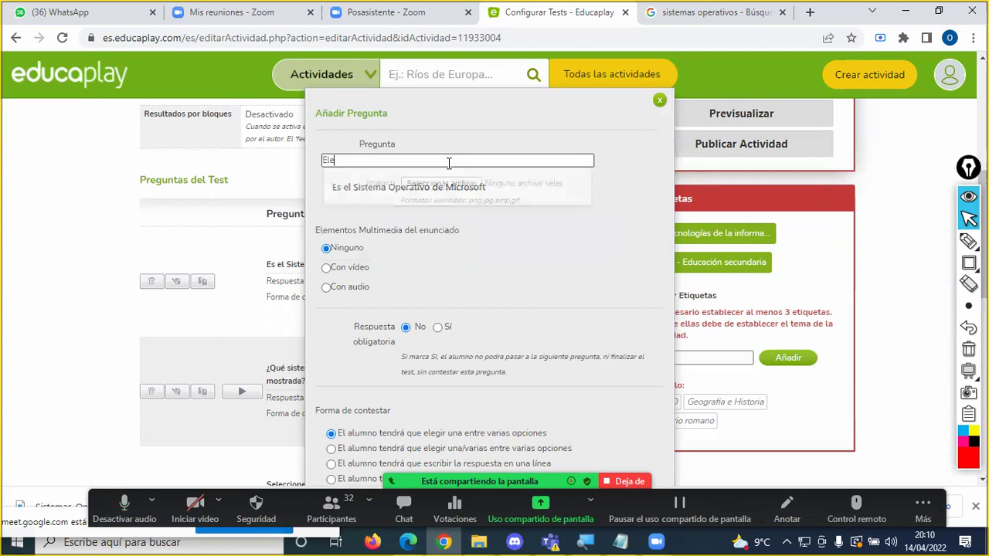
pyautogui.write('gir el Sistema Operativo')
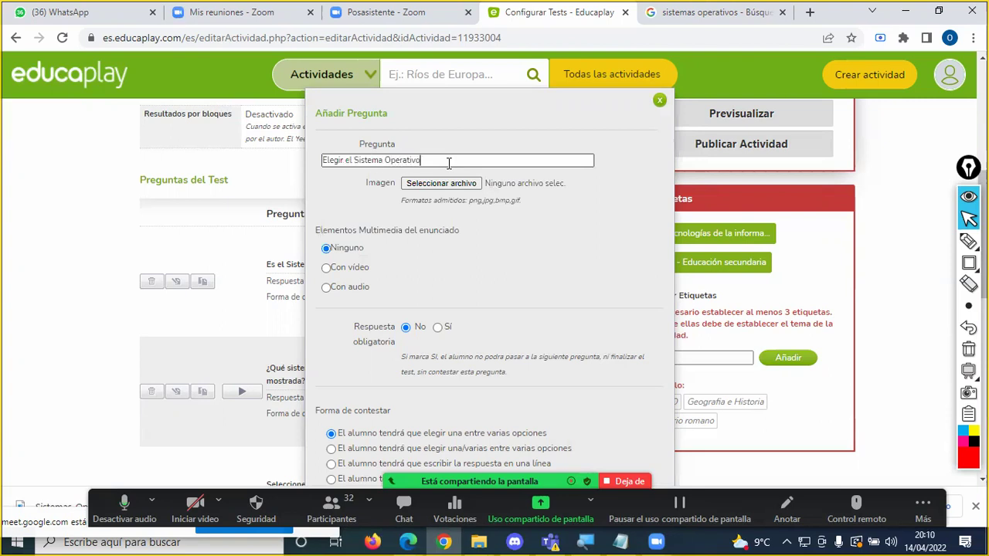
pyautogui.write(' clon de Unix')
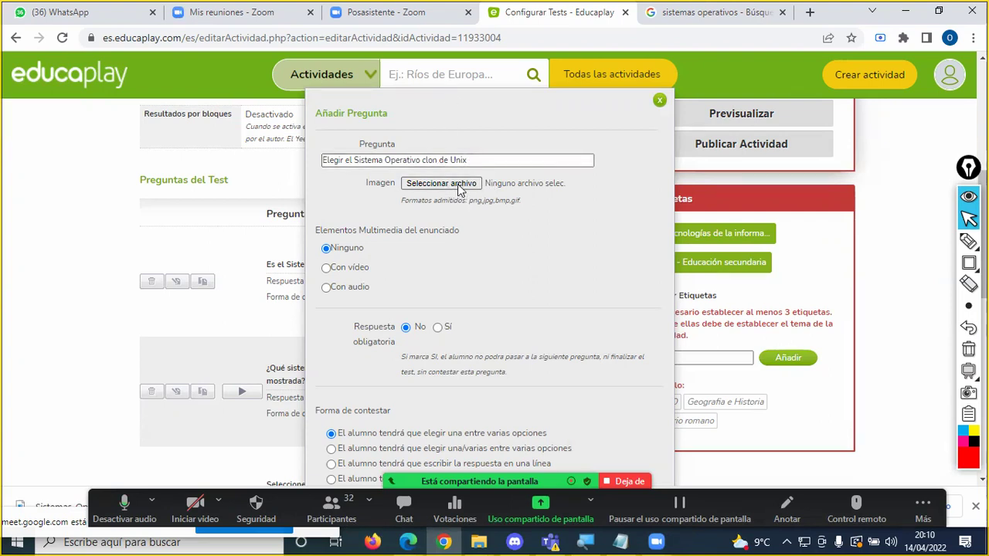
# Step: Attach Sistemas-Operativos.jpg as the fourth question's image
pyautogui.click(444, 187)
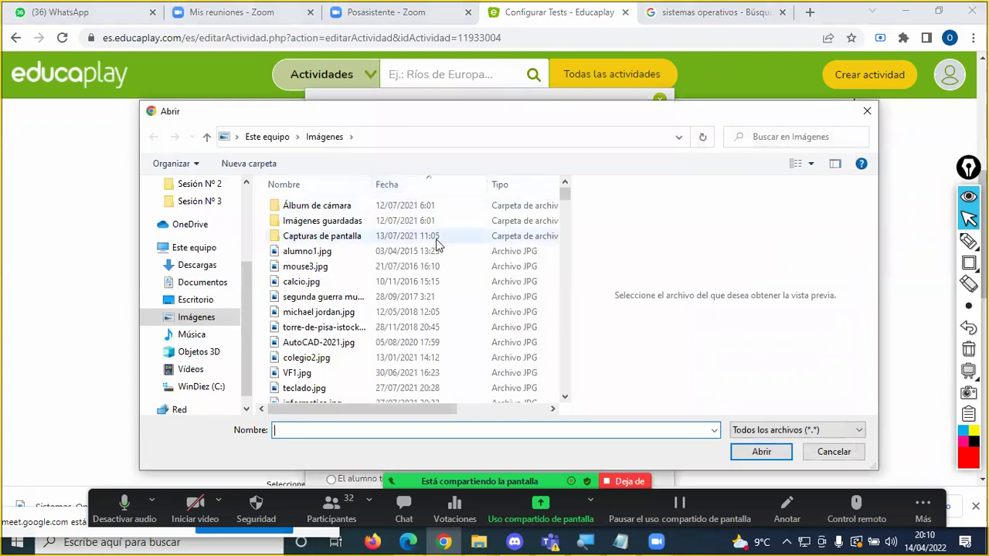
pyautogui.write('s')
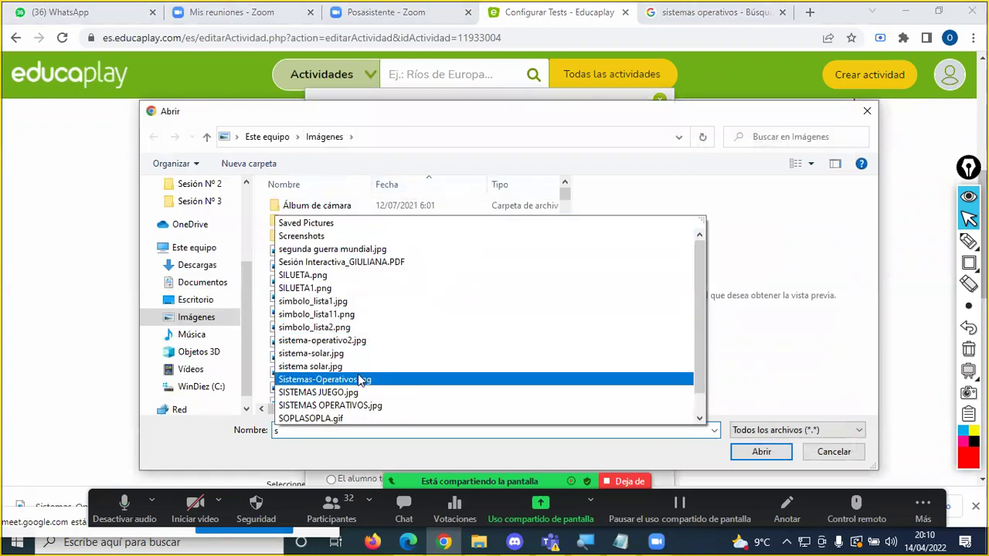
pyautogui.click(360, 379)
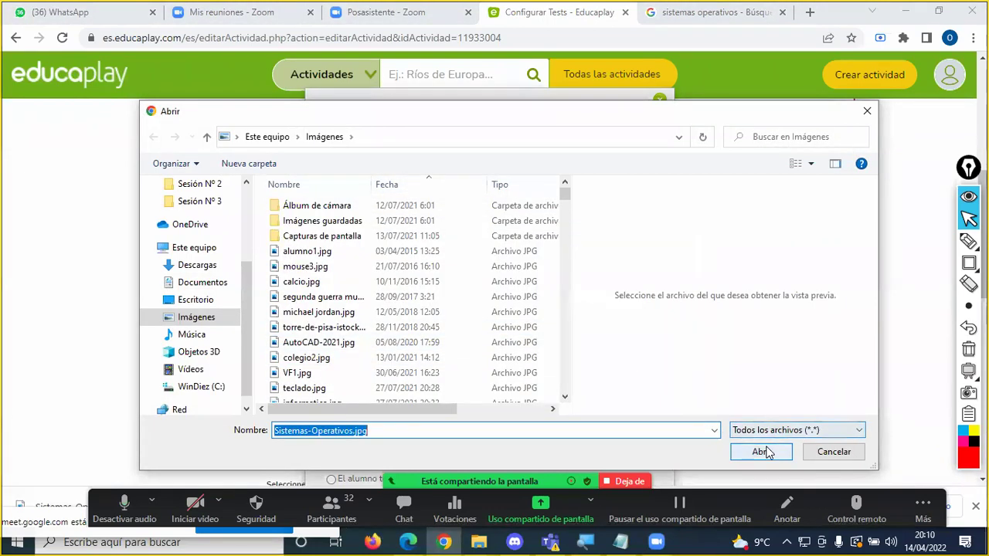
pyautogui.click(761, 451)
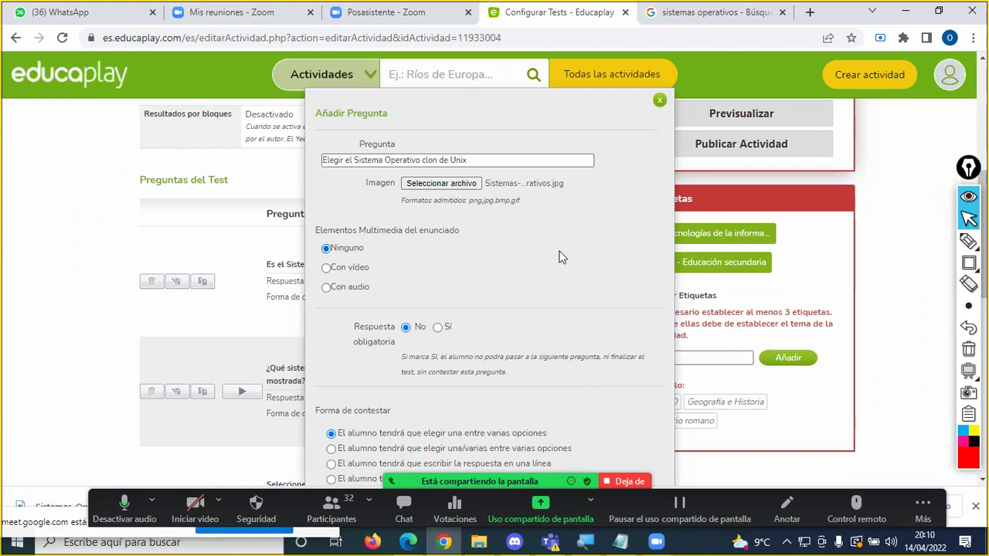
pyautogui.scroll(-1, 562, 257)
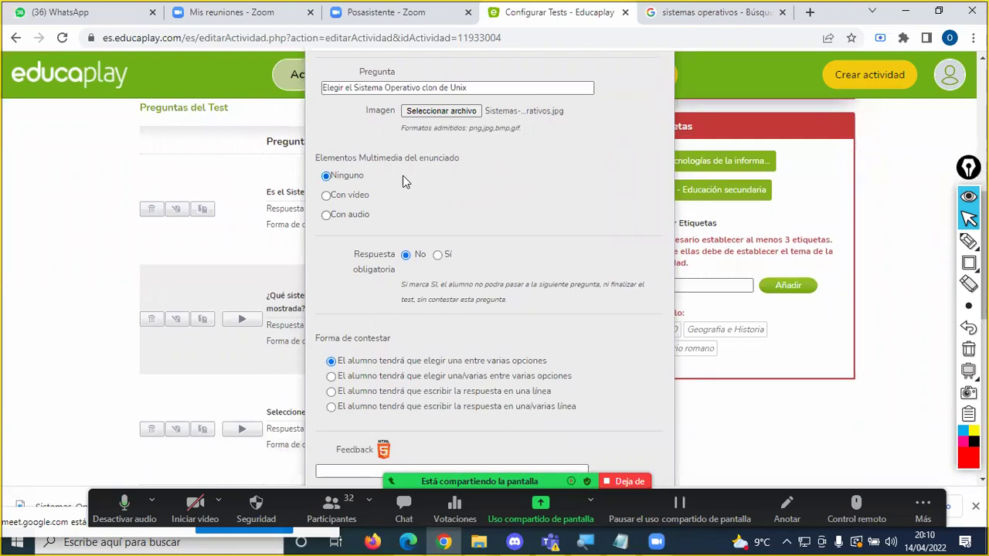
# Step: Set the statement to Con audio with Grabar audio, briefly boxing the Elementos Multimedia heading
pyautogui.click(348, 216)
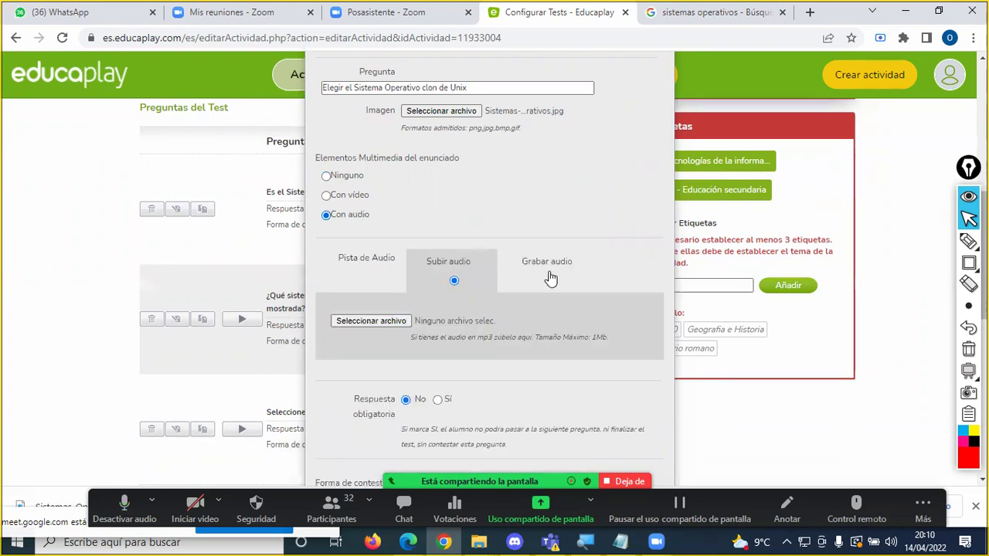
pyautogui.click(548, 281)
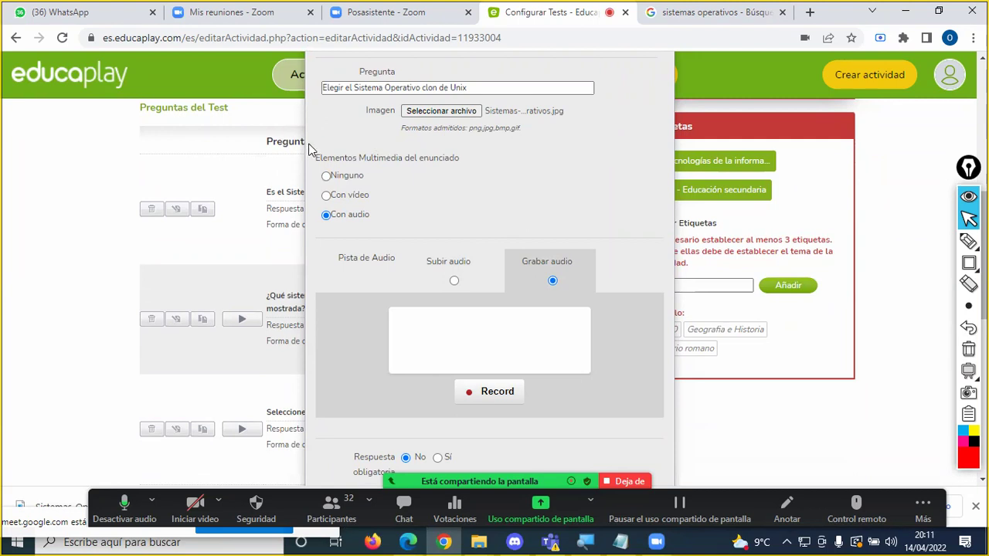
pyautogui.moveTo(968, 262)
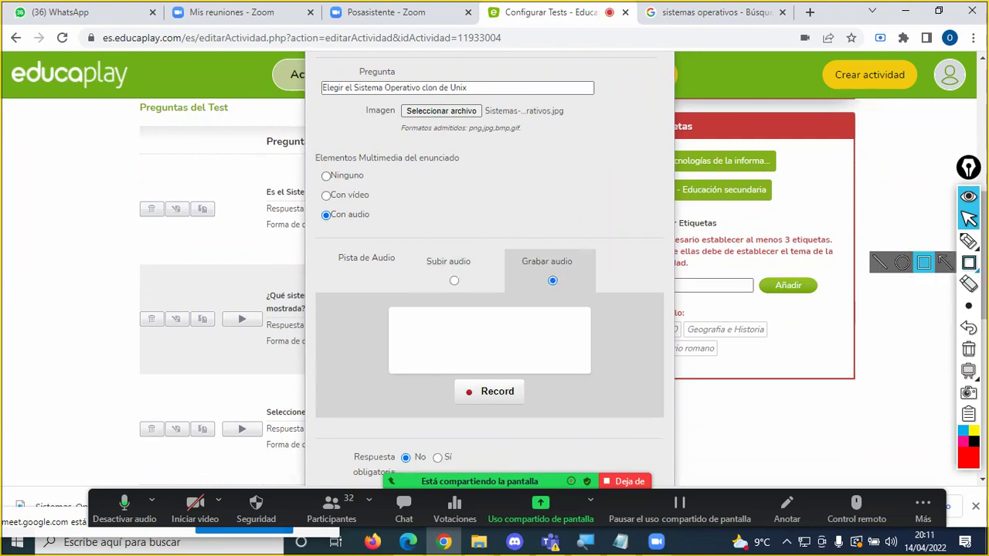
pyautogui.click(923, 263)
pyautogui.moveTo(251, 119)
pyautogui.mouseDown()
pyautogui.moveTo(415, 198)
pyautogui.moveTo(408, 183)
pyautogui.mouseUp()
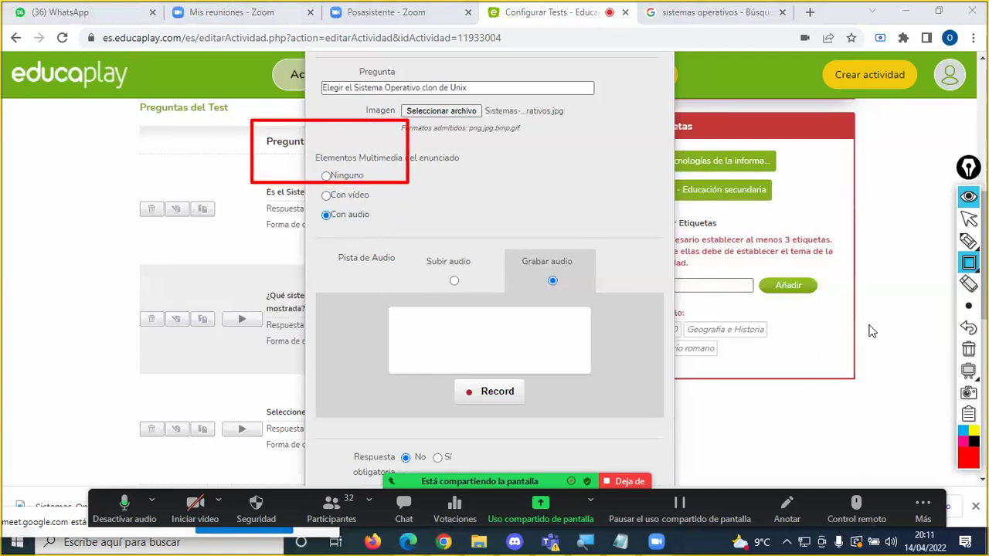
pyautogui.click(967, 350)
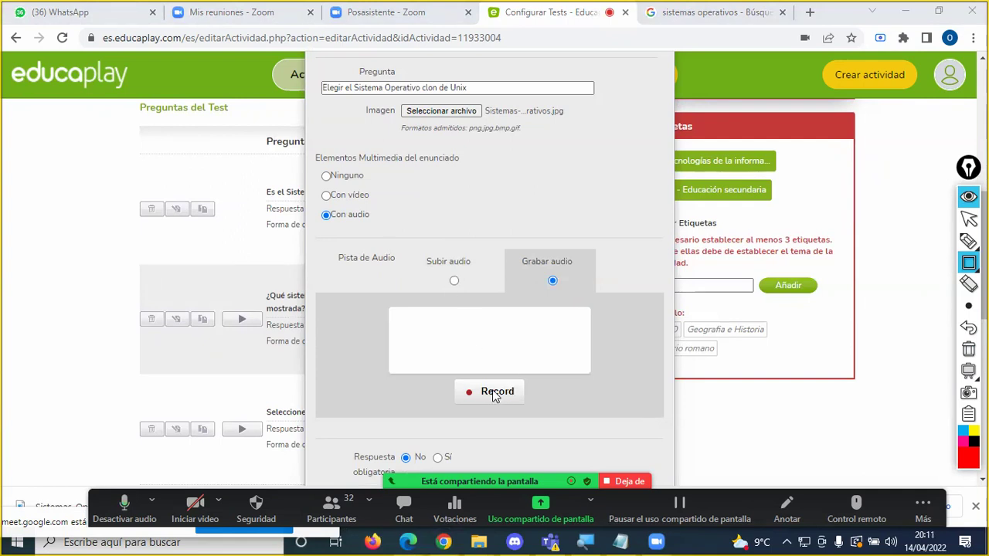
pyautogui.press('Escape')
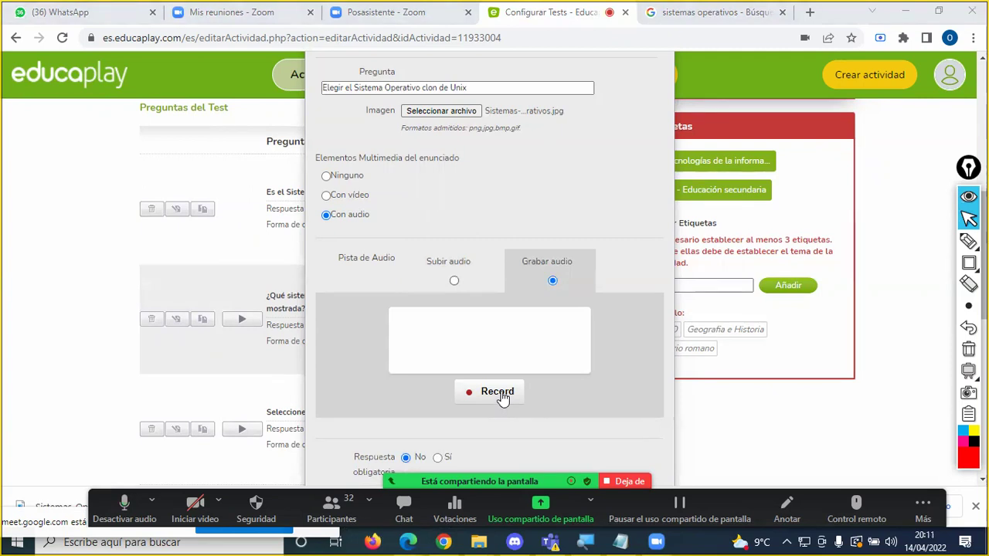
# Step: Record a short audio clip, play it back, upload it with Subir, then check meeting chat
pyautogui.click(501, 394)
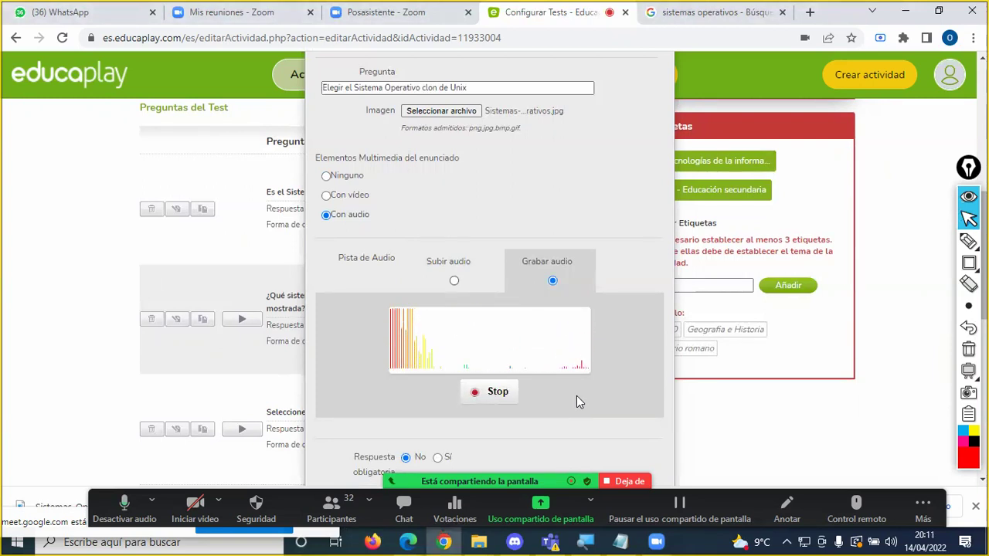
pyautogui.click(501, 395)
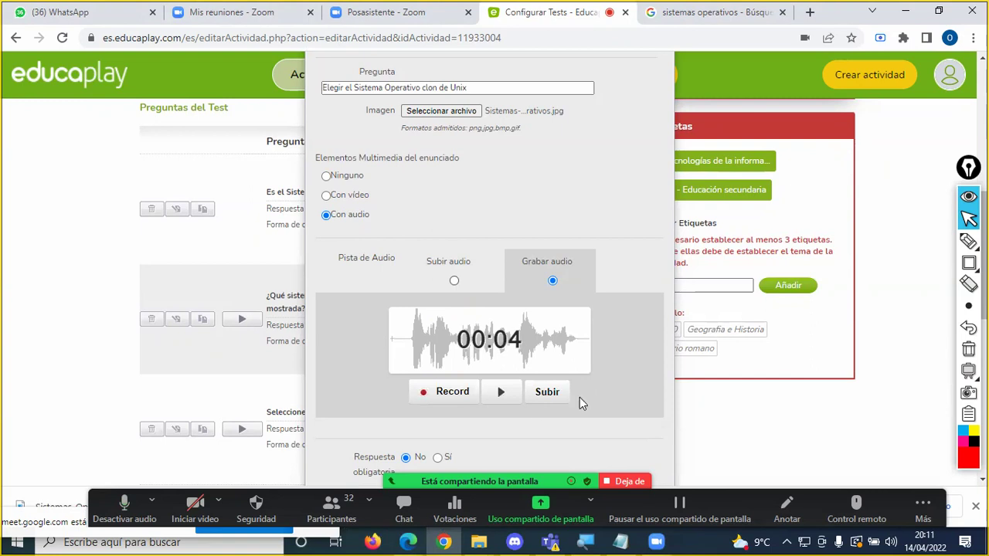
pyautogui.click(500, 394)
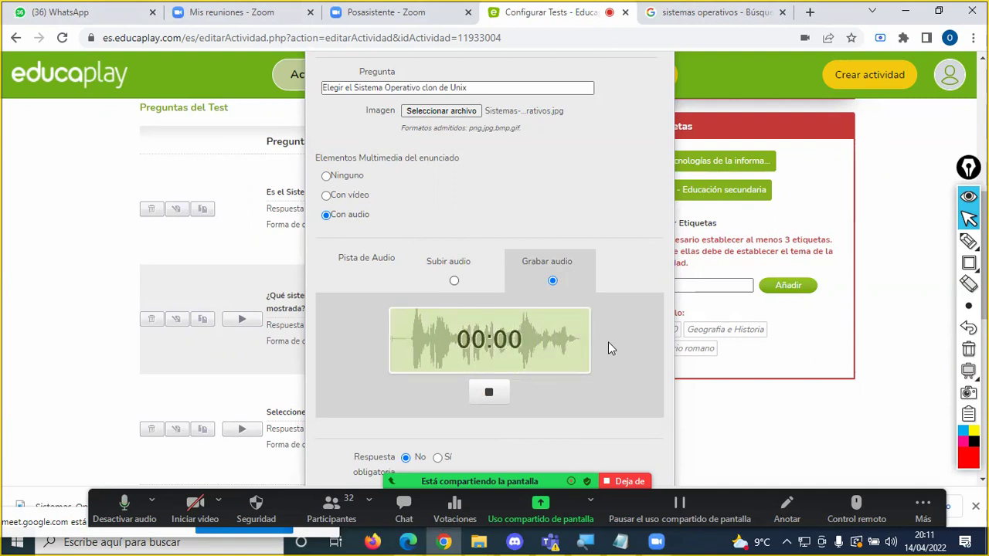
pyautogui.click(492, 392)
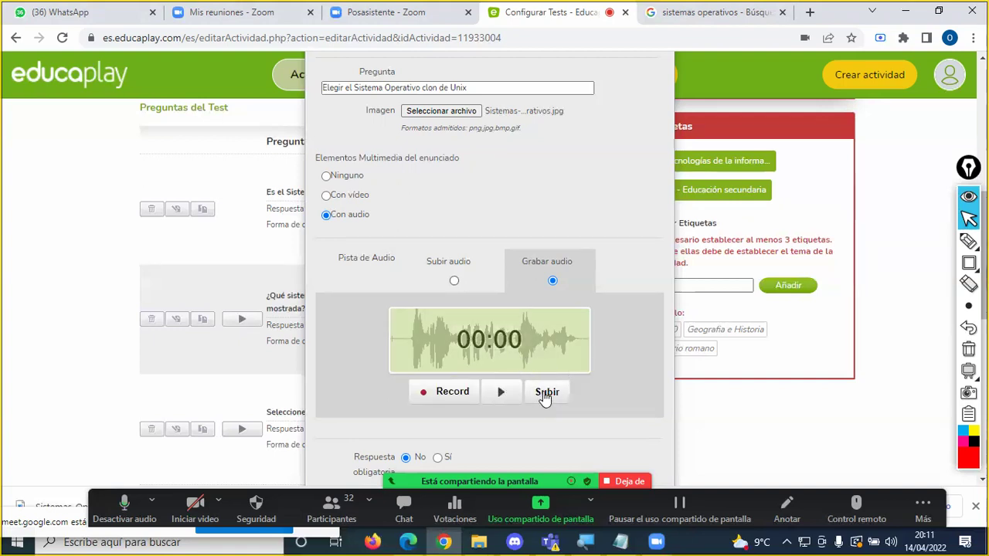
pyautogui.click(546, 392)
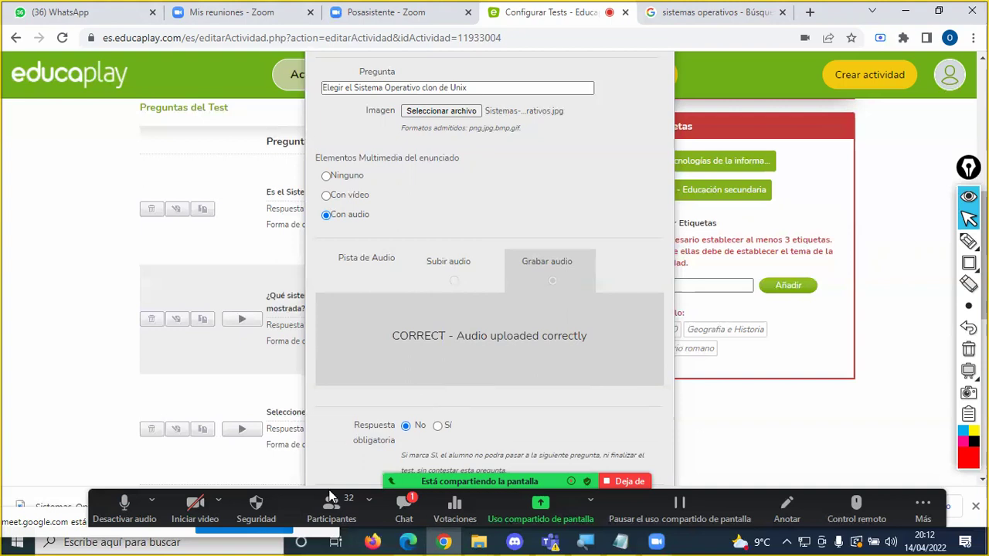
pyautogui.click(403, 506)
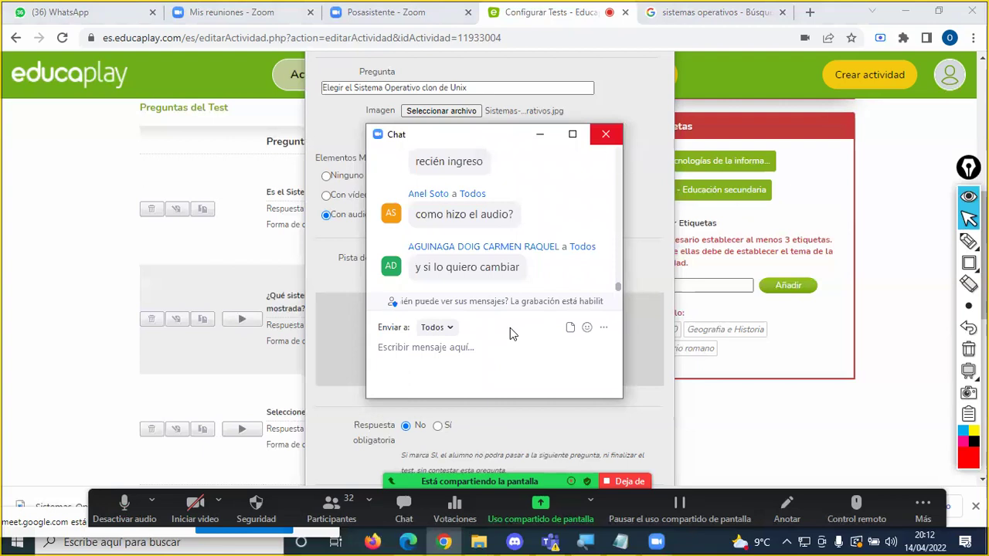
pyautogui.hotkey('alt', 'h')
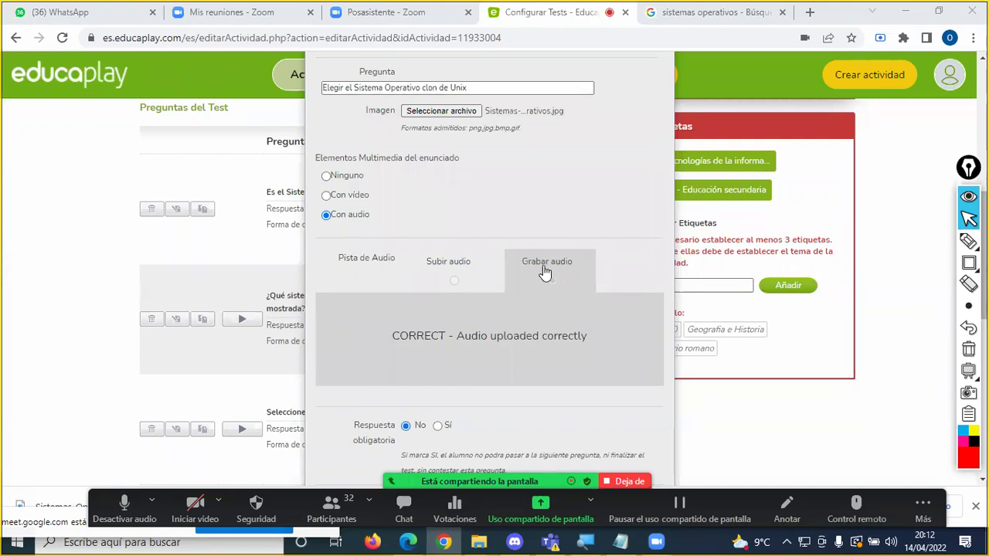
pyautogui.scroll(-1, 545, 279)
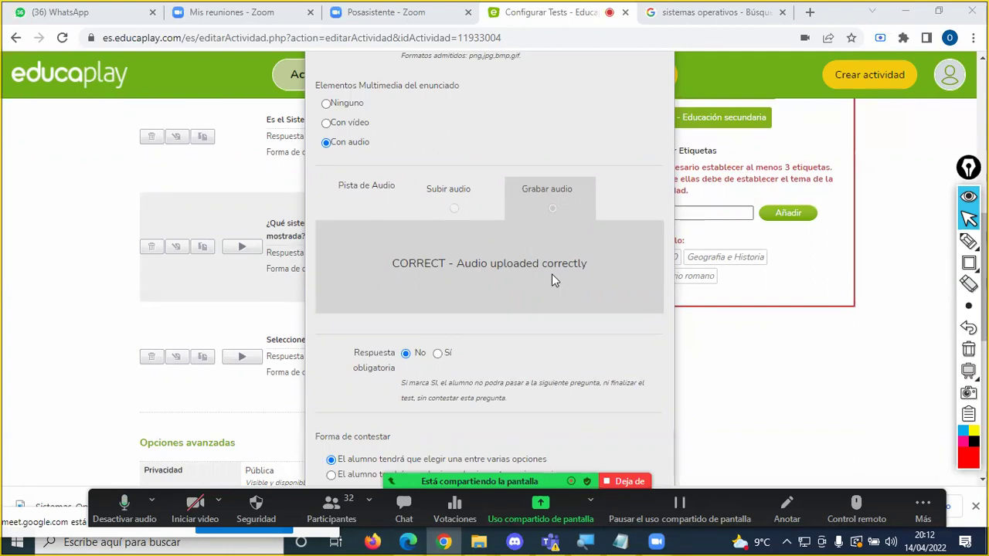
# Step: Read the incoming meeting chat messages and close the chat window
pyautogui.scroll(-1, 551, 274)
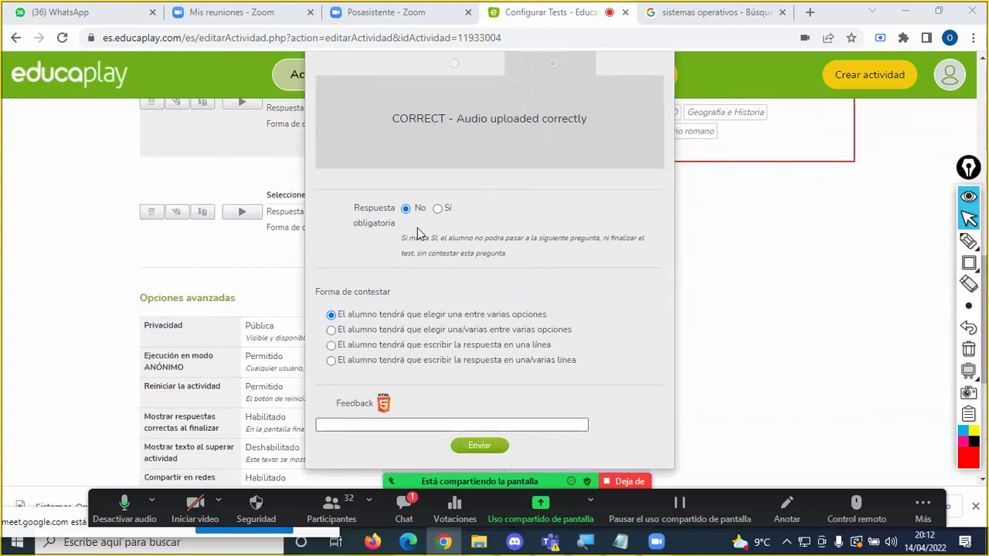
pyautogui.scroll(-1, 403, 236)
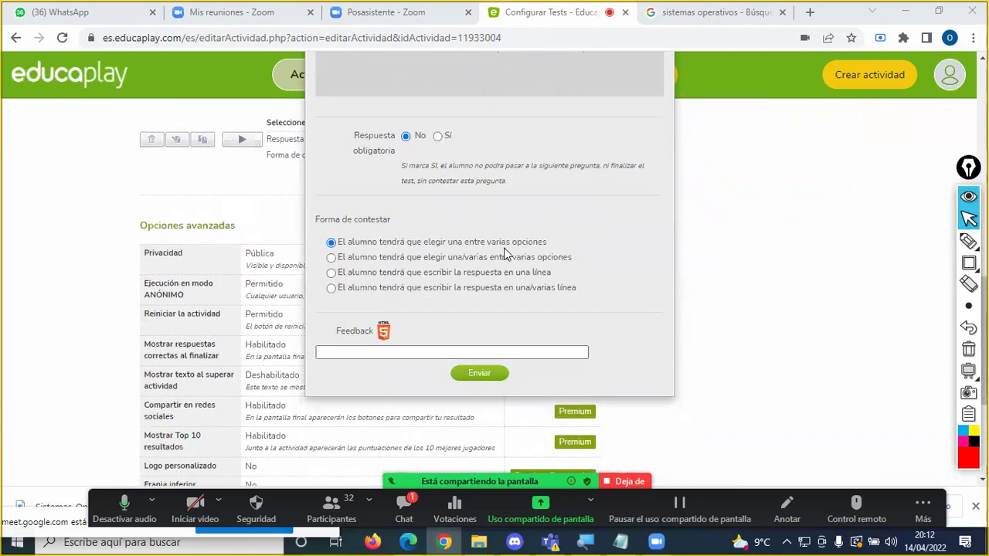
pyautogui.scroll(3, 456, 284)
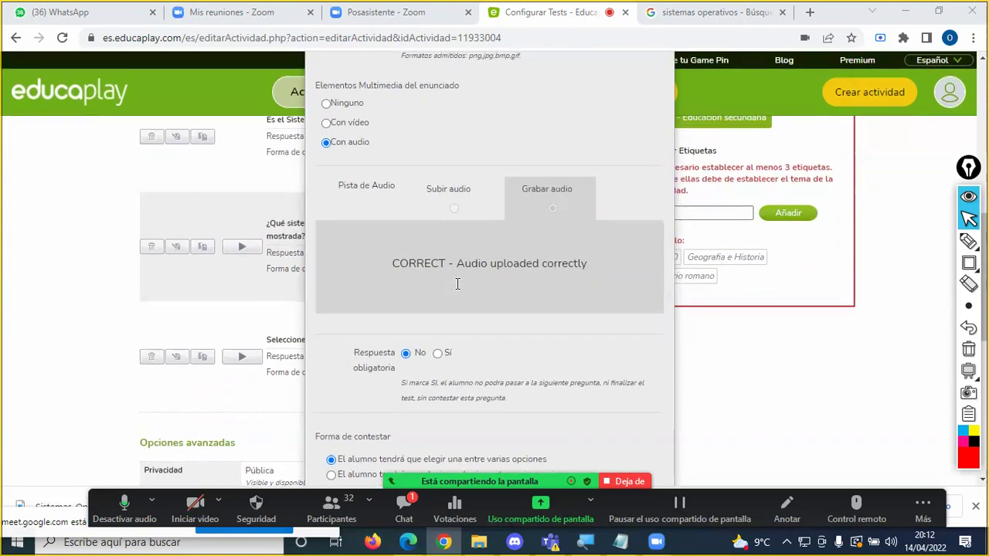
pyautogui.click(403, 506)
pyautogui.click(606, 134)
# Step: Enter the question feedback 'El clon de Unix es el sistema operativo Linux'
pyautogui.scroll(-2, 459, 291)
pyautogui.scroll(5, 464, 301)
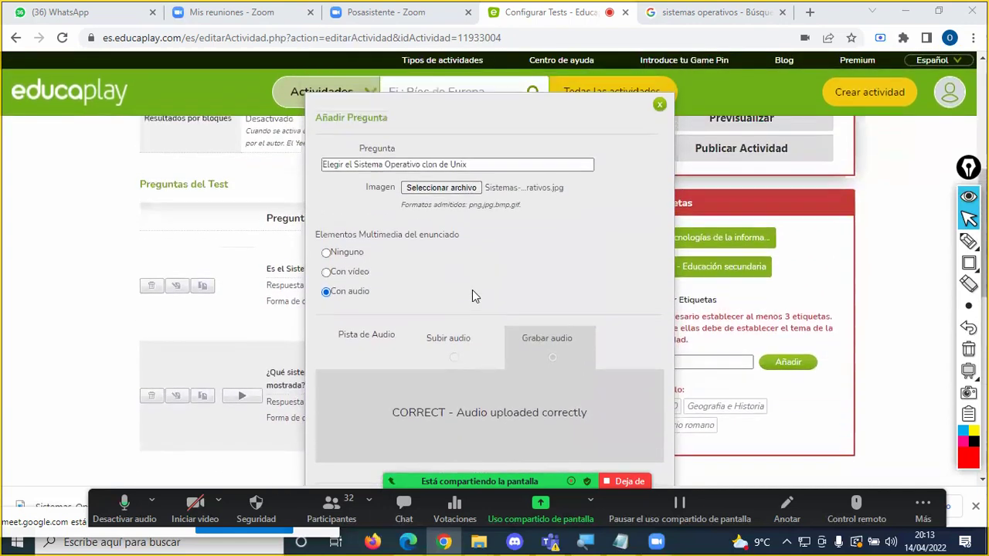
pyautogui.scroll(-8, 471, 289)
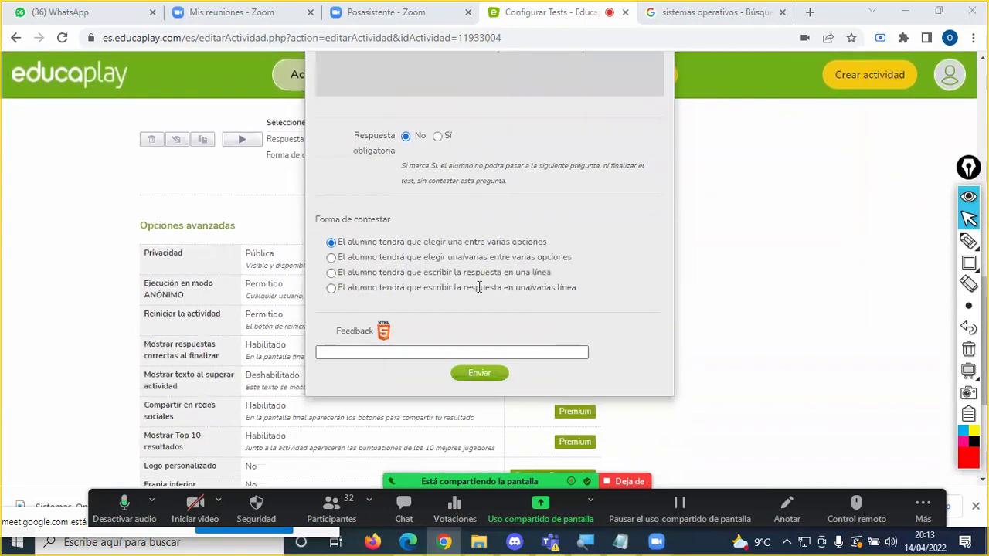
pyautogui.click(407, 209)
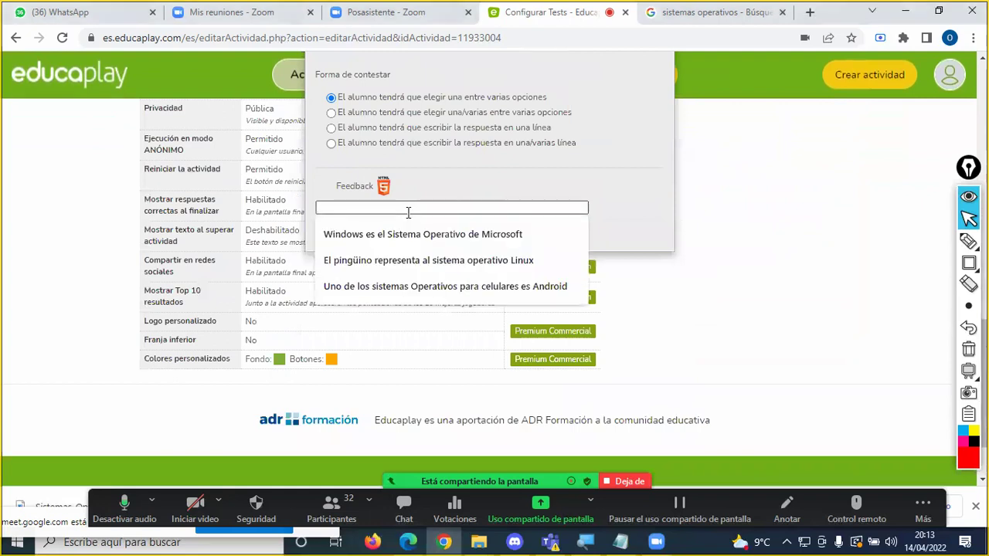
pyautogui.write('El clon de Unix es el sistema operativo Linux')
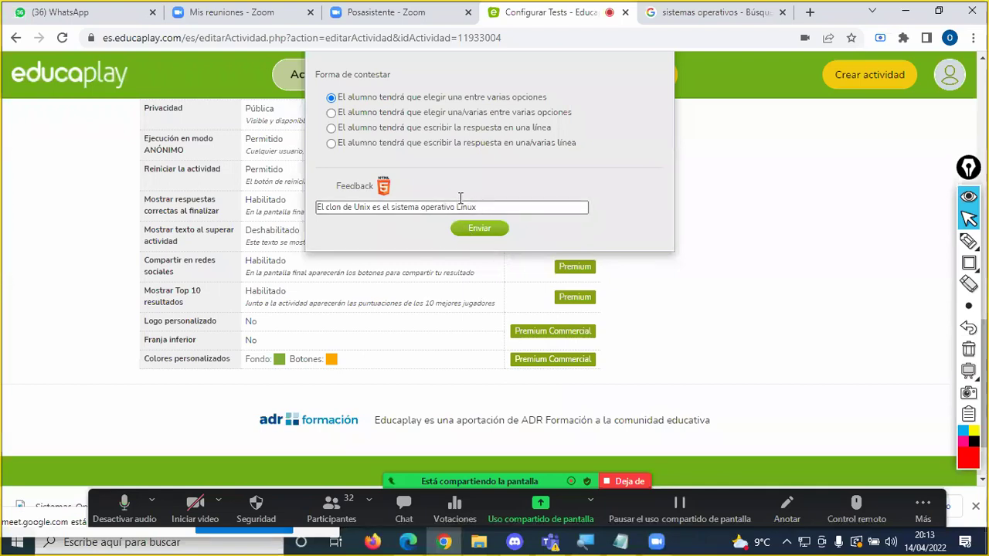
pyautogui.scroll(3, 461, 179)
pyautogui.scroll(1, 461, 180)
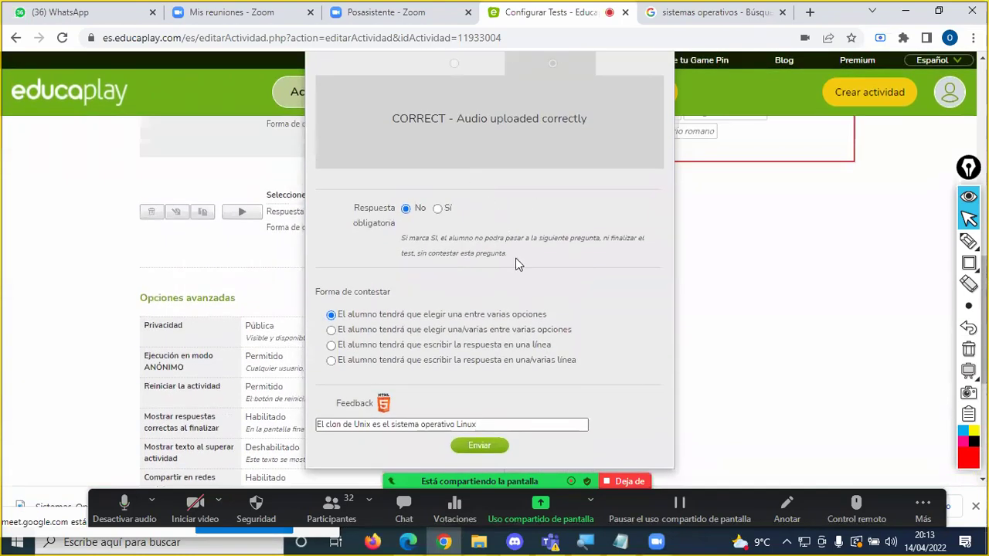
# Step: Save the Unix-clone question, bringing up the form with three blank answers
pyautogui.click(485, 444)
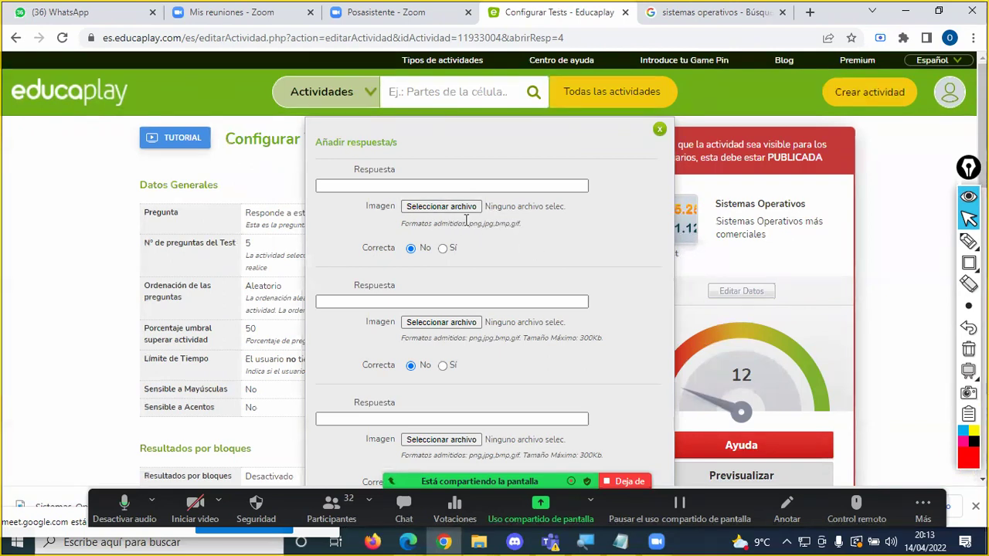
pyautogui.scroll(-3, 466, 222)
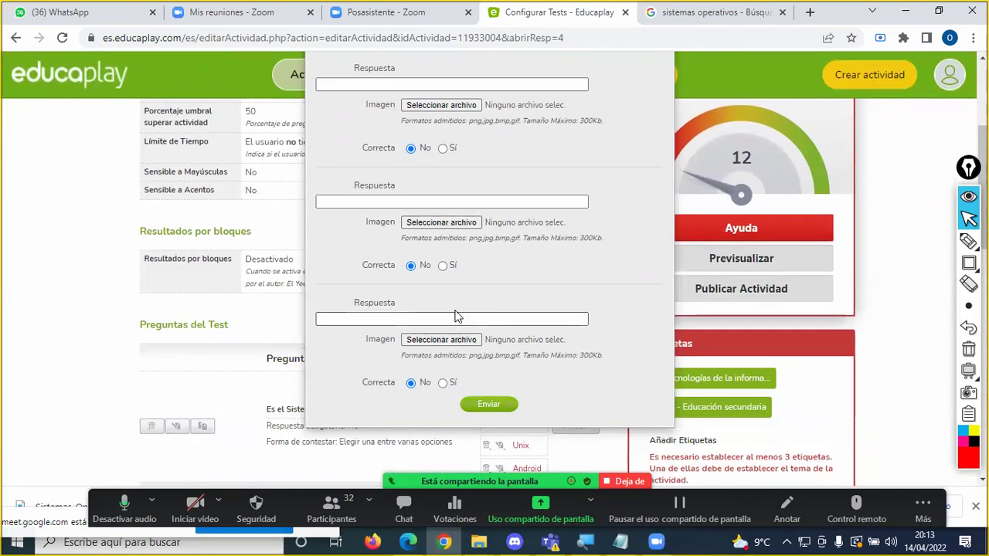
pyautogui.scroll(3, 455, 316)
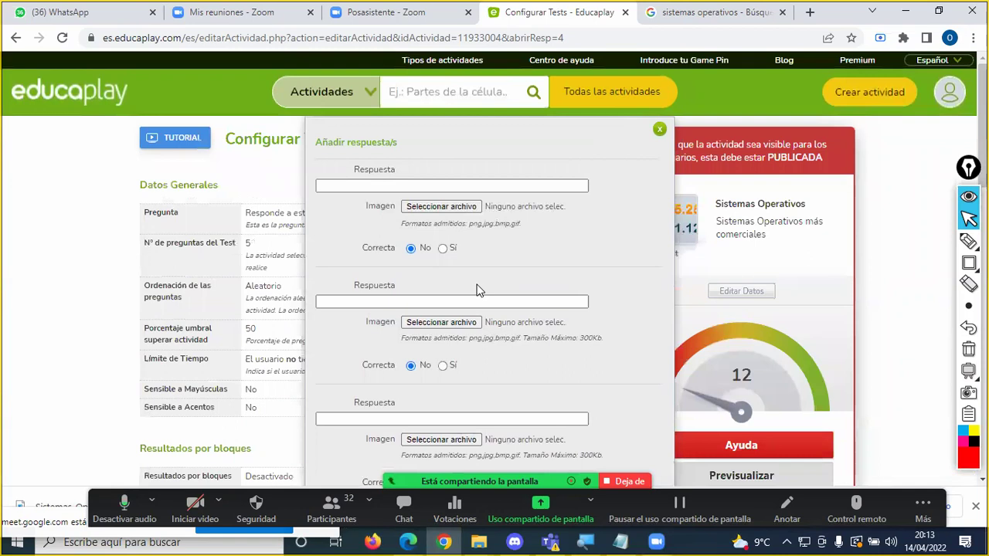
# Step: Replace the Google Images search term with 'Android' and run the search
pyautogui.click(721, 15)
pyautogui.moveTo(327, 78); pyautogui.dragTo(122, 82)
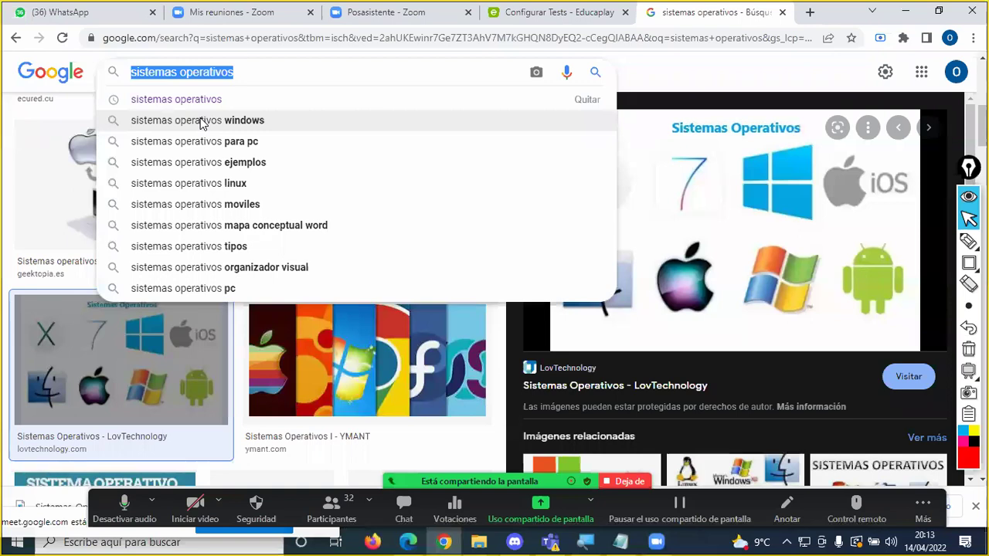
pyautogui.write('Androi')
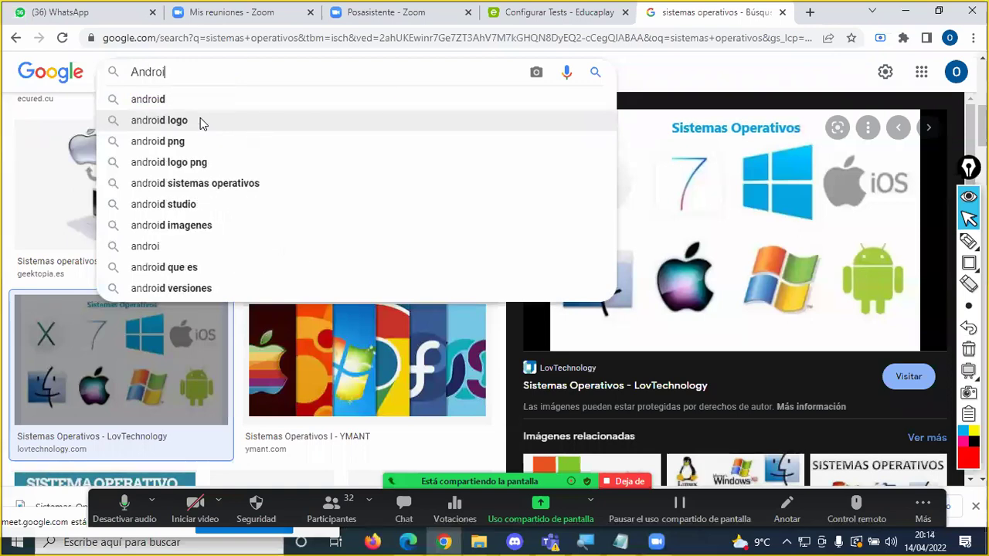
pyautogui.write('d')
pyautogui.press('Return')
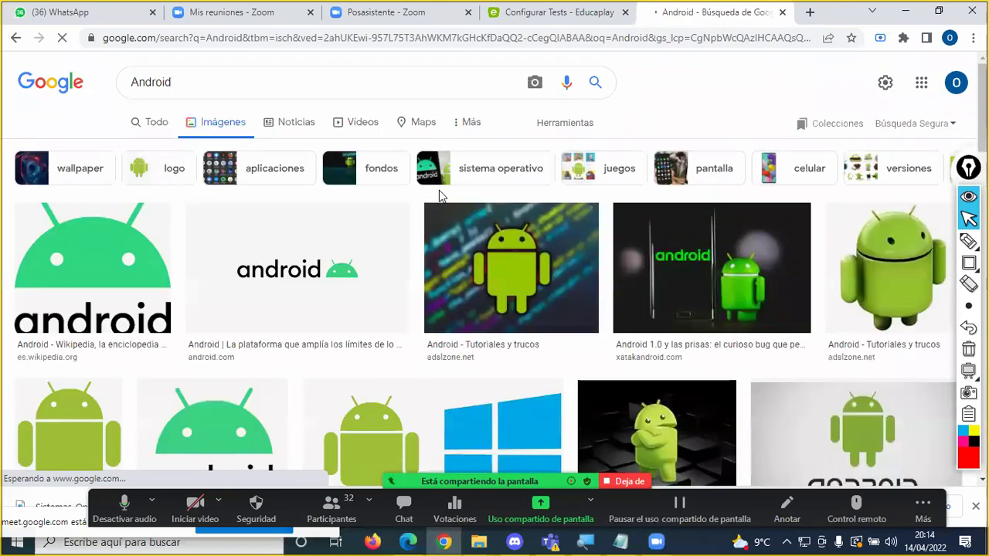
# Step: Save the flat green Android logo as 'android', skipping the 3D version
pyautogui.click(910, 269)
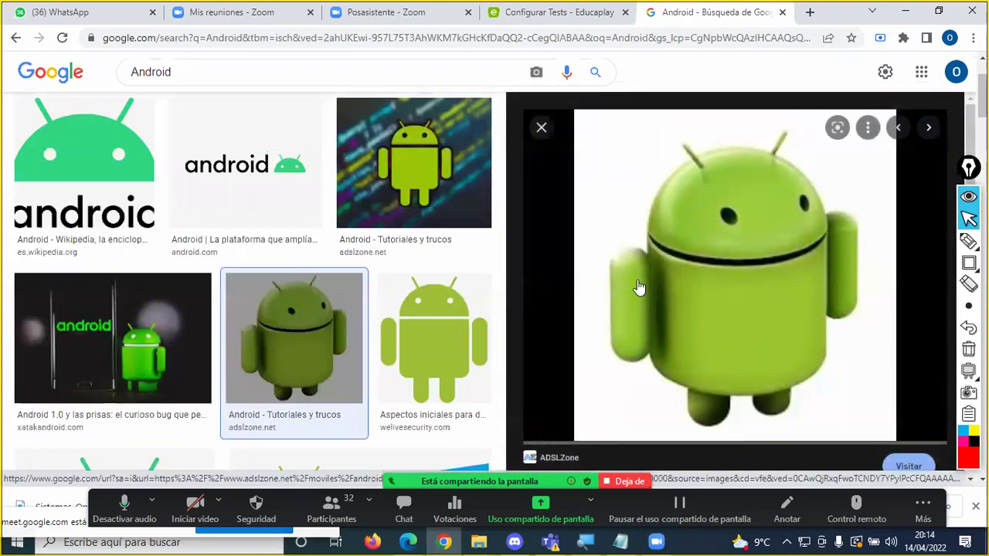
pyautogui.rightClick(712, 225)
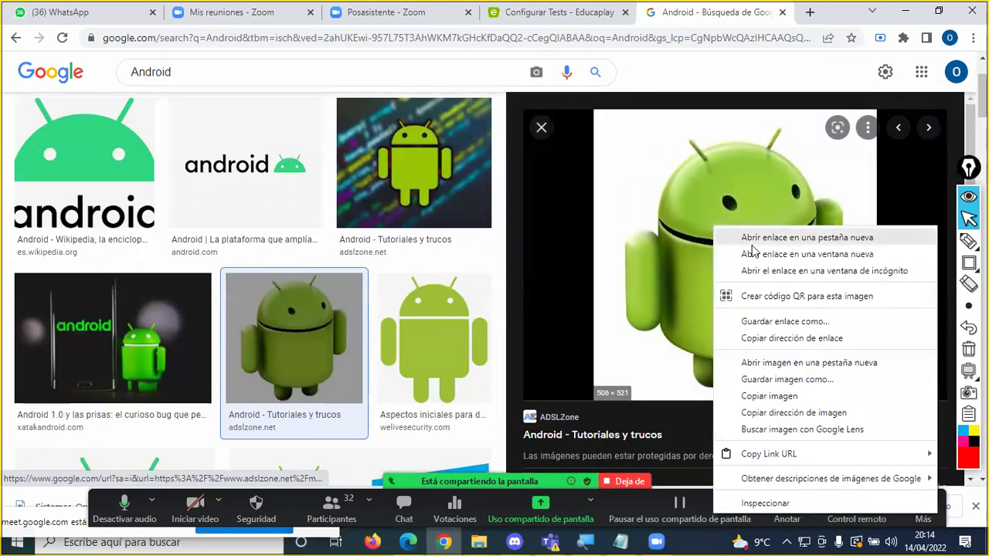
pyautogui.click(787, 379)
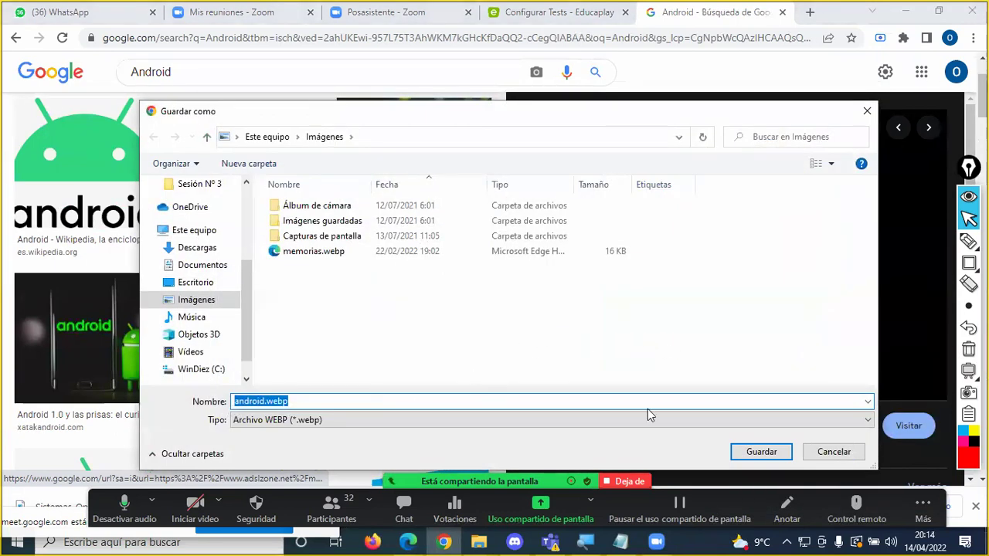
pyautogui.click(848, 453)
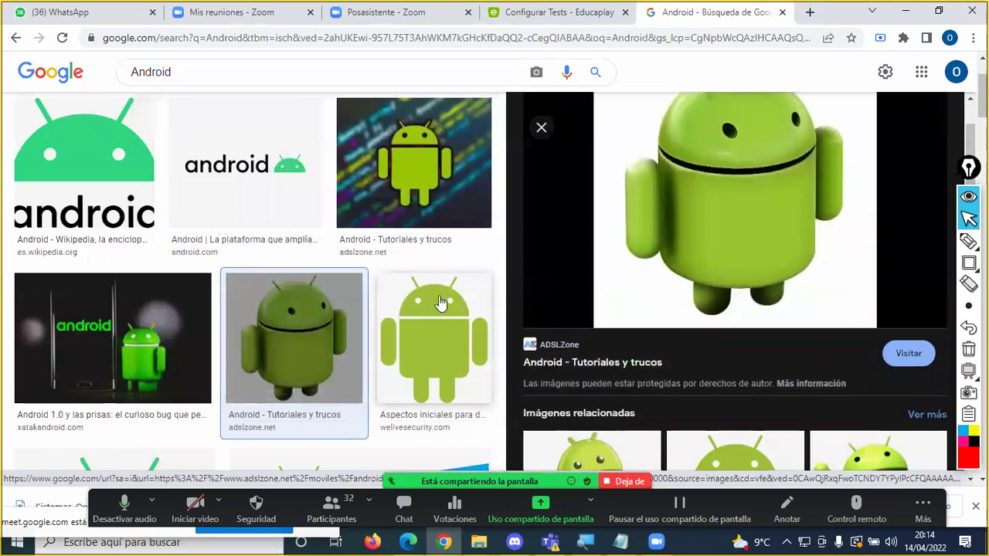
pyautogui.click(439, 303)
pyautogui.rightClick(755, 244)
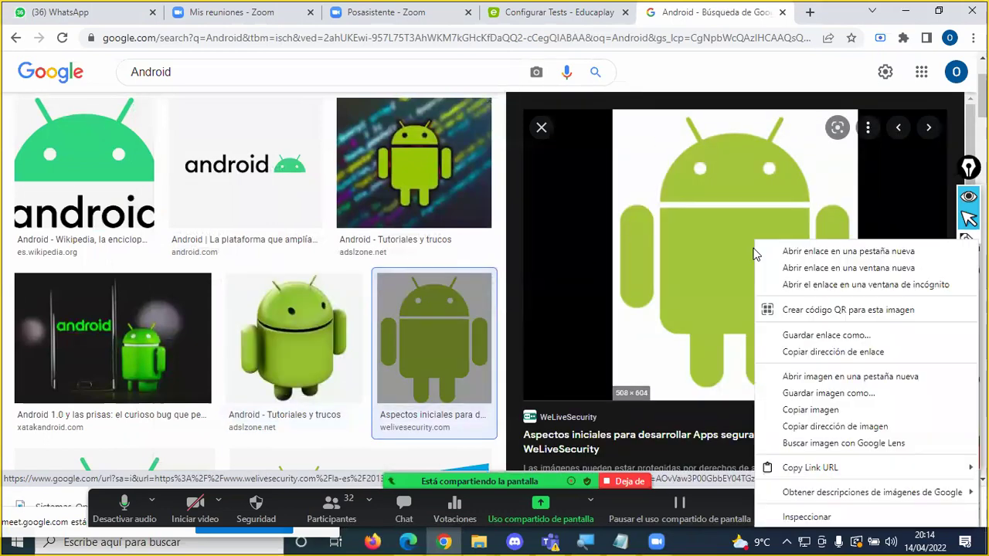
pyautogui.click(846, 397)
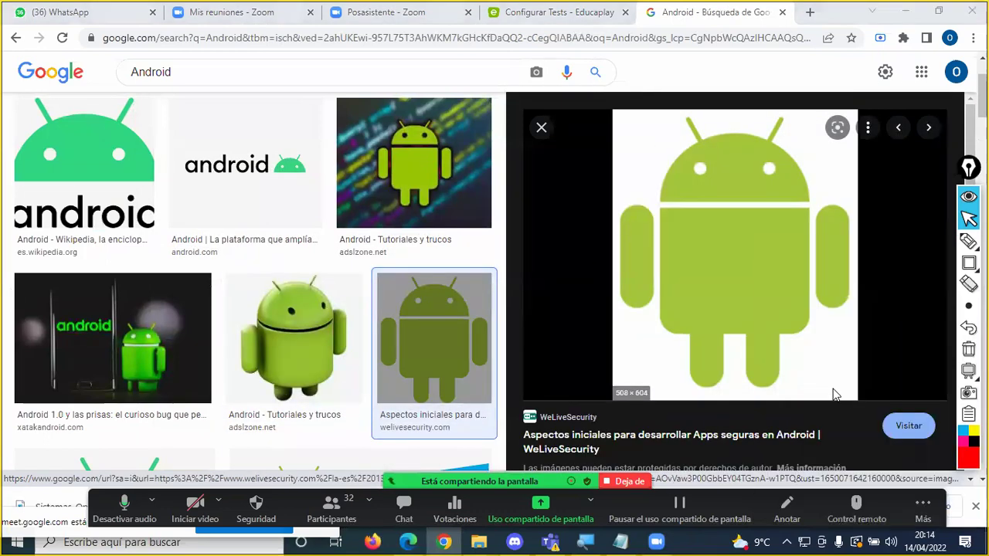
pyautogui.write('android')
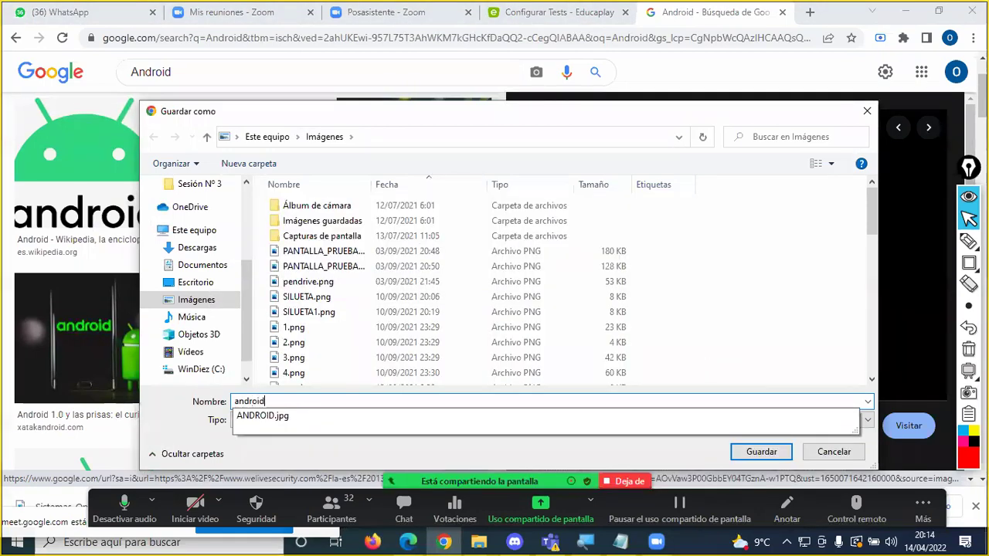
pyautogui.press('Return')
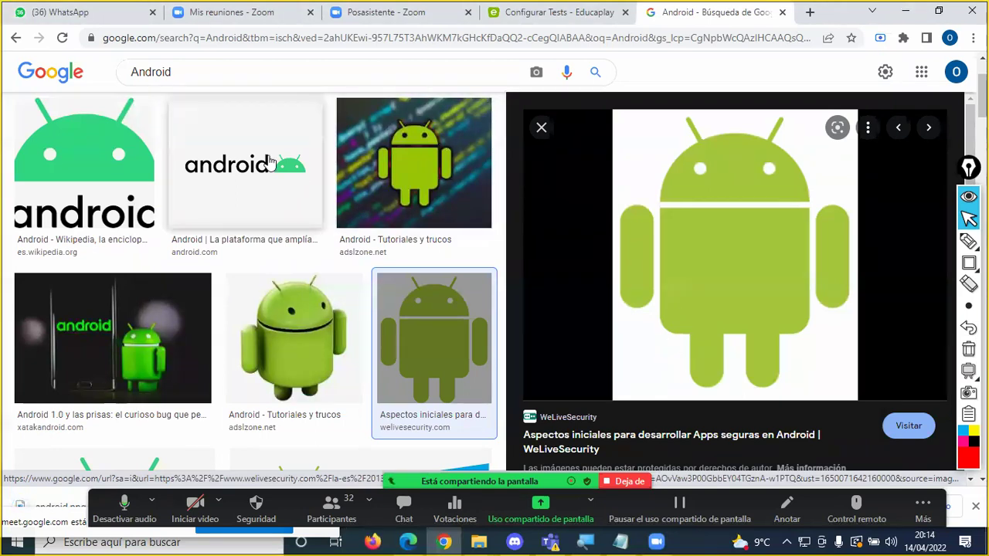
pyautogui.moveTo(190, 70); pyautogui.dragTo(110, 72)
# Step: Search images for 'unix' and save the Tux penguin picture as 'linuxa'
pyautogui.write('u')
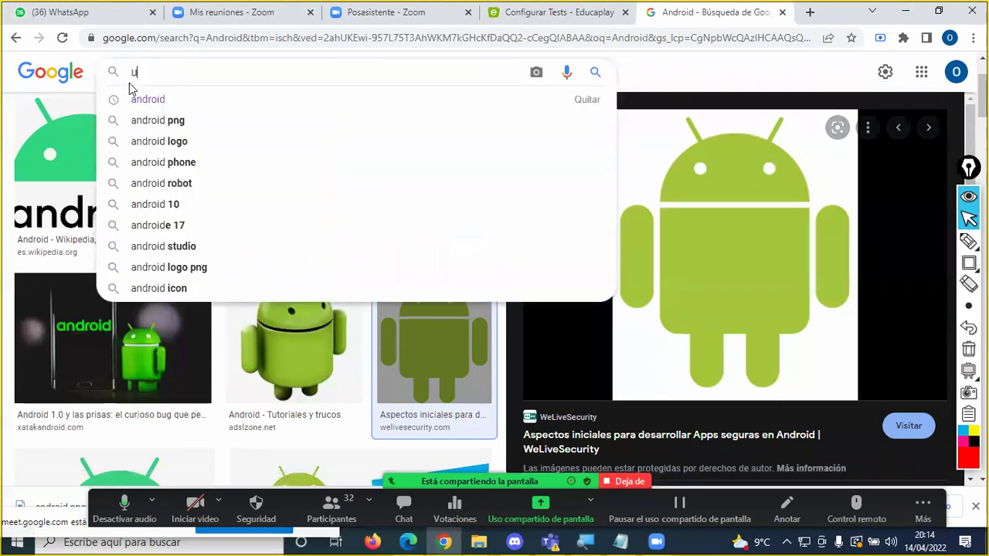
pyautogui.write('nix')
pyautogui.press('Return')
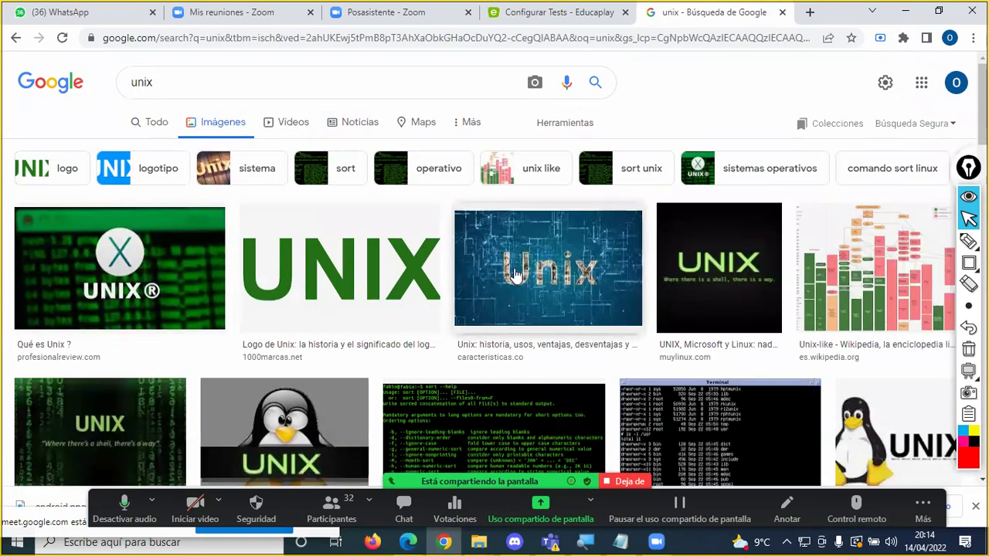
pyautogui.scroll(-2, 515, 275)
pyautogui.scroll(-2, 393, 260)
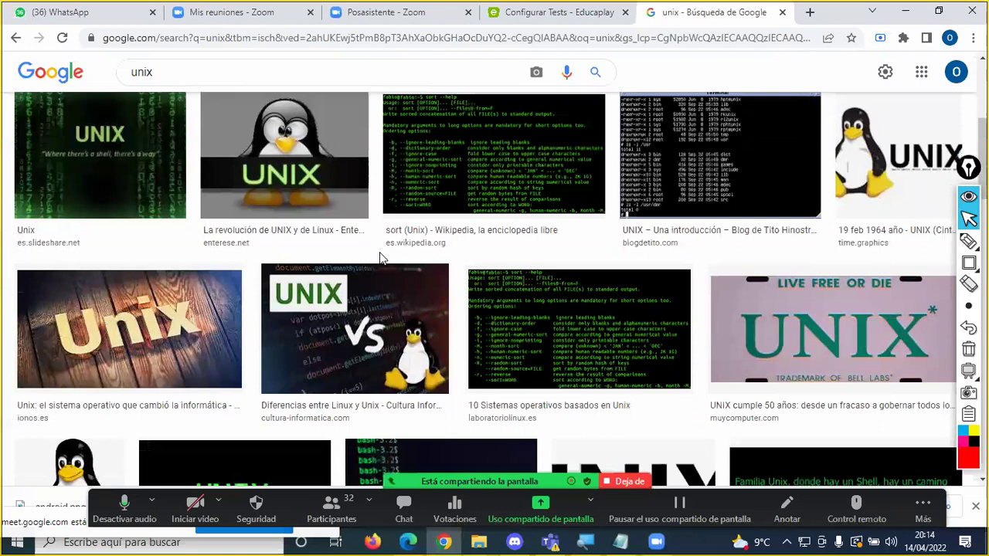
pyautogui.scroll(-4, 380, 259)
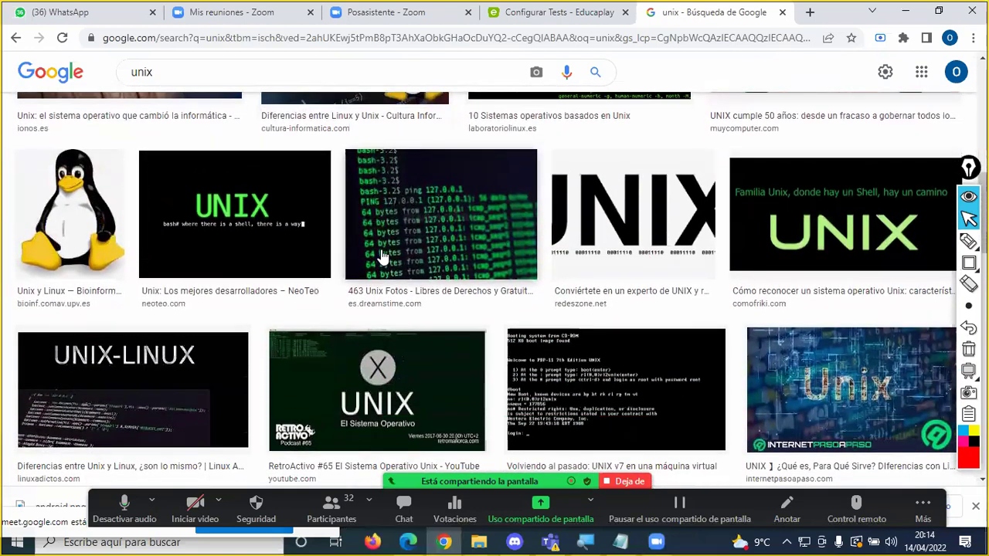
pyautogui.click(75, 217)
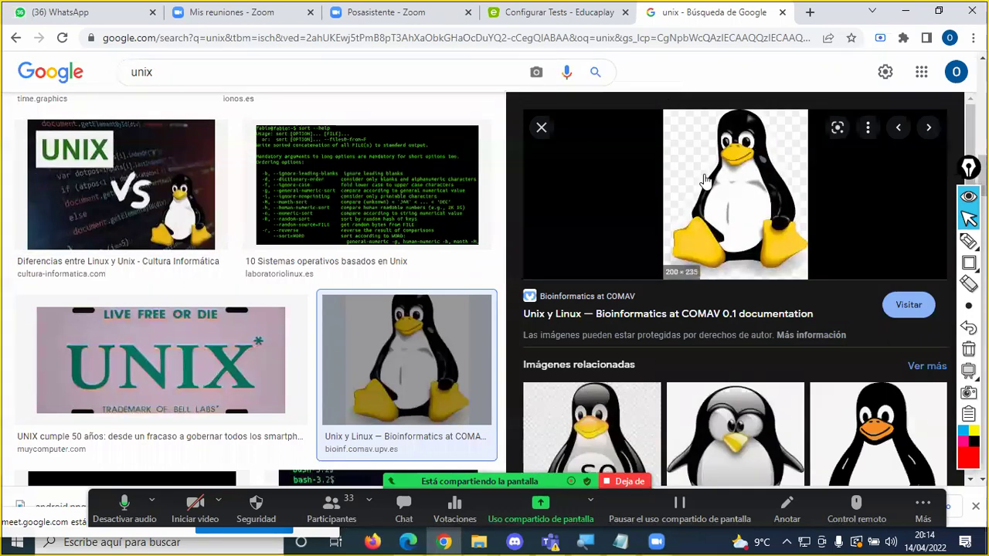
pyautogui.rightClick(730, 179)
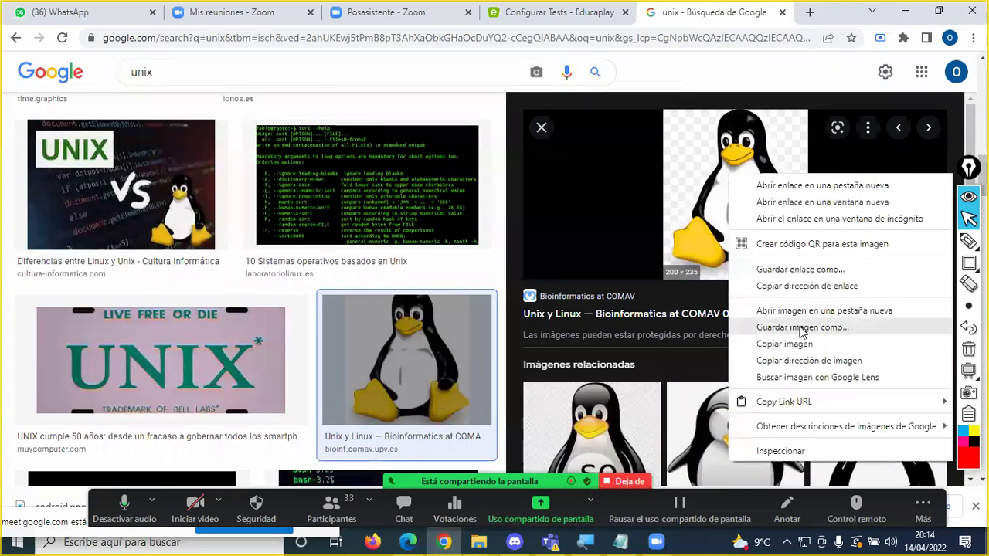
pyautogui.click(801, 329)
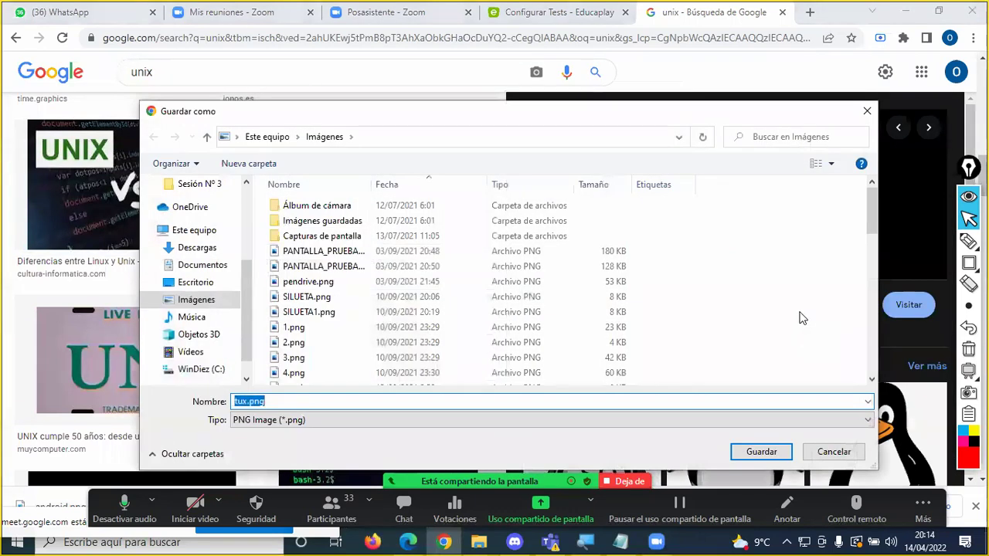
pyautogui.write('lin')
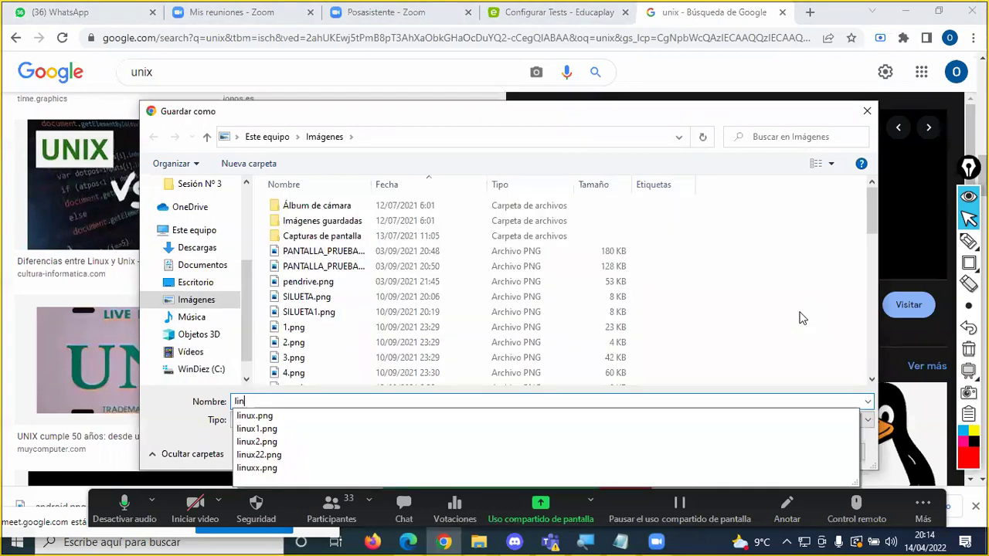
pyautogui.write('uxa')
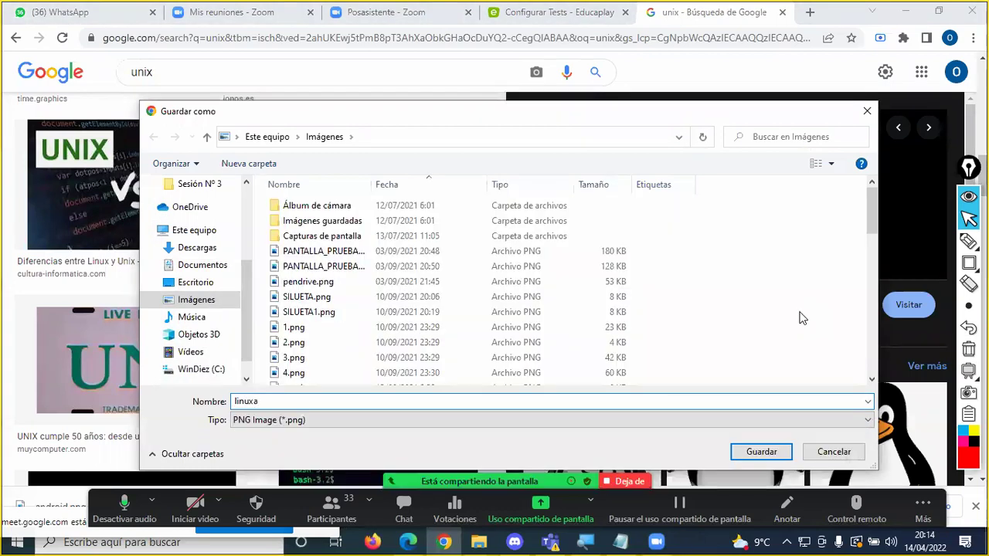
pyautogui.press('Return')
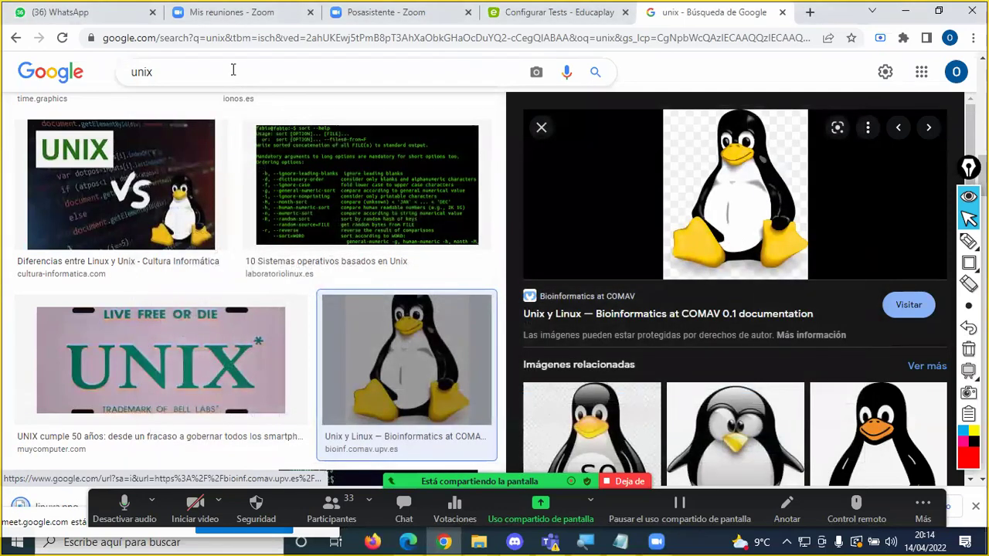
# Step: Search images for 'MacOs' and save the Finder icon as 'macos'
pyautogui.moveTo(233, 71); pyautogui.dragTo(108, 71)
pyautogui.write('MacOs')
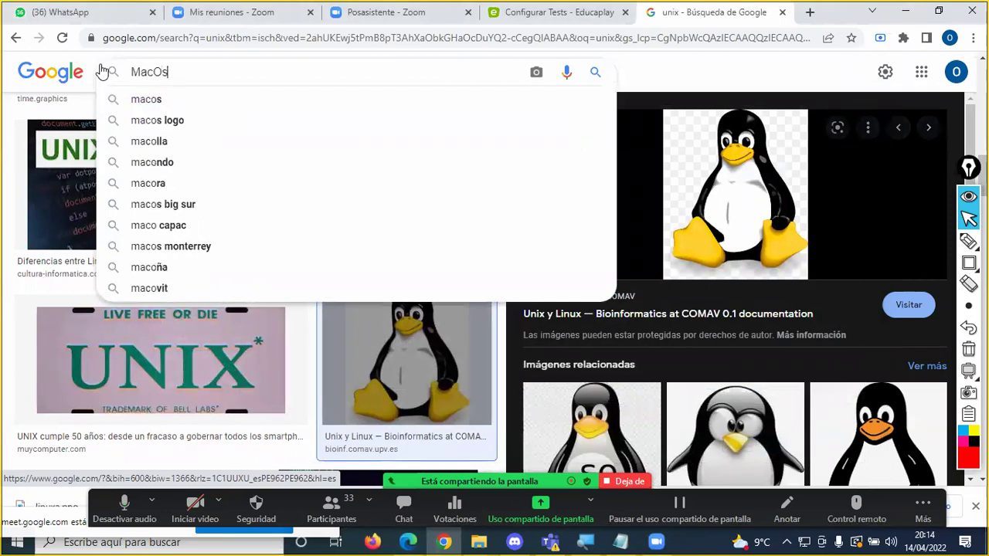
pyautogui.press('Return')
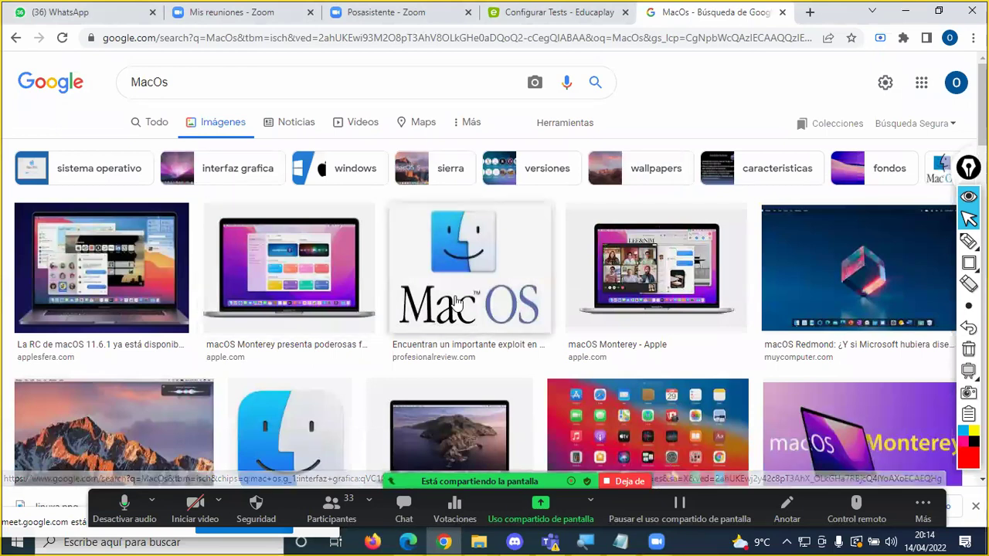
pyautogui.scroll(-3, 441, 258)
pyautogui.click(312, 300)
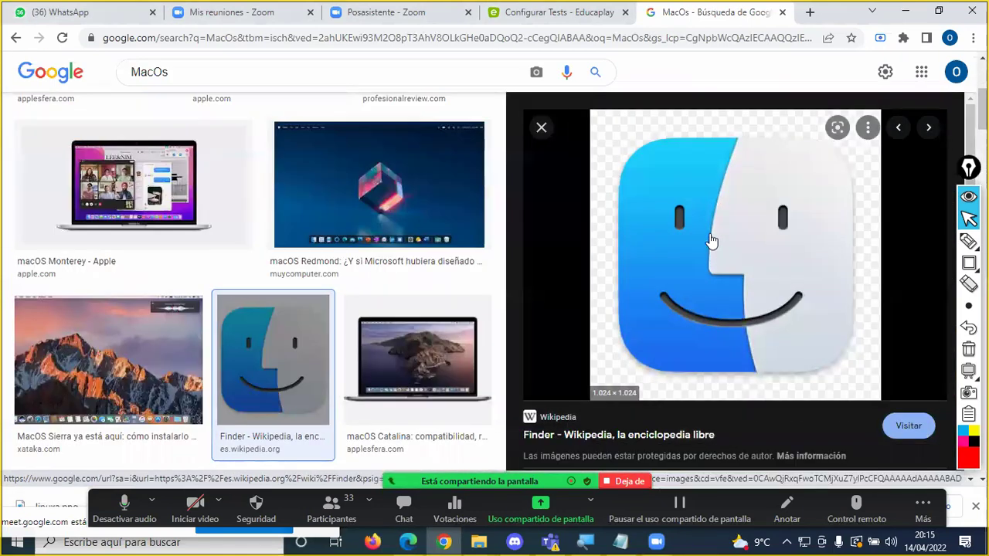
pyautogui.rightClick(710, 239)
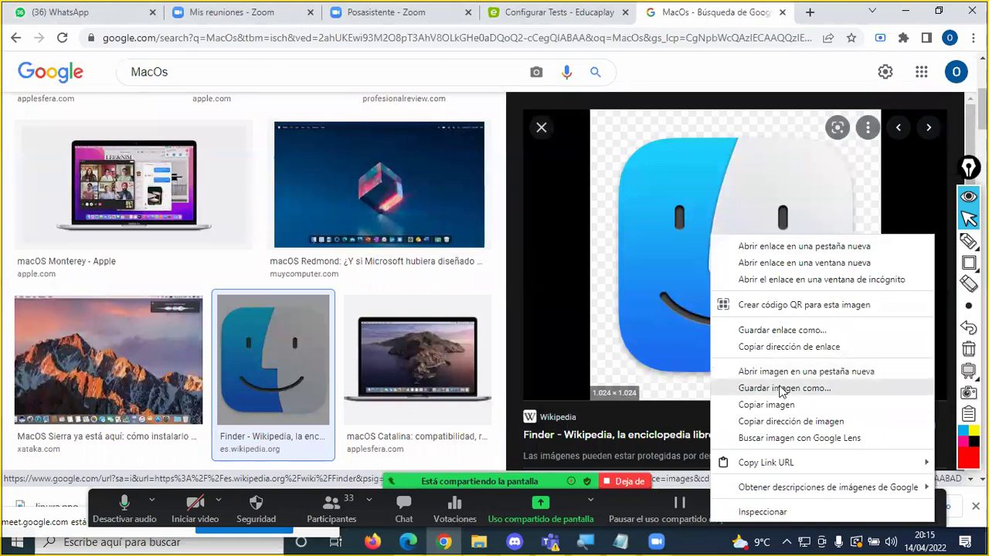
pyautogui.click(782, 388)
pyautogui.write('macos')
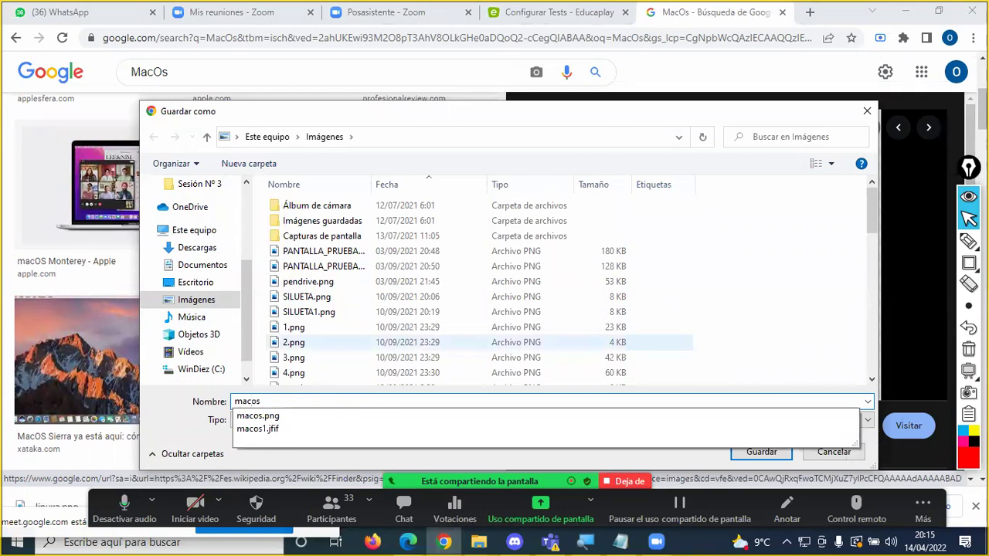
pyautogui.press('Return')
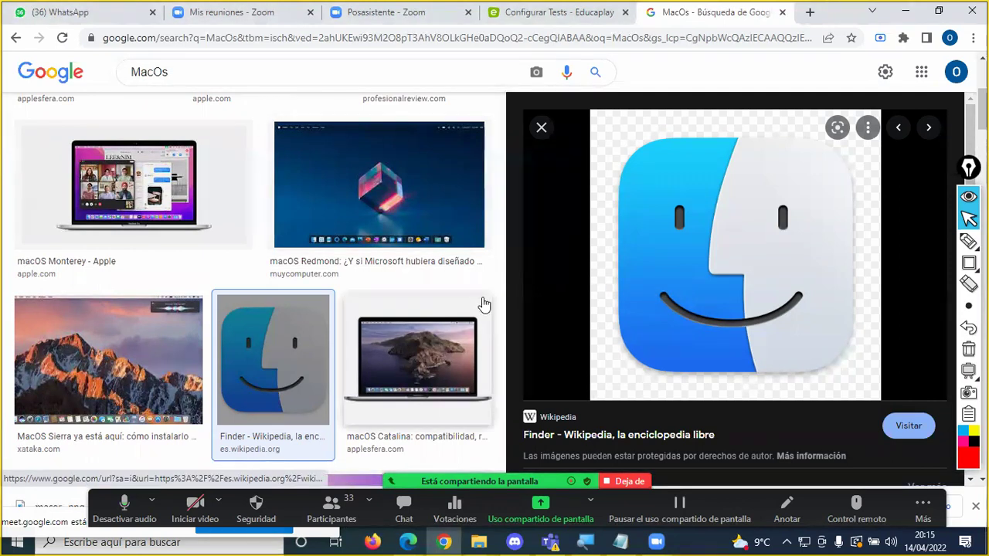
pyautogui.click(558, 14)
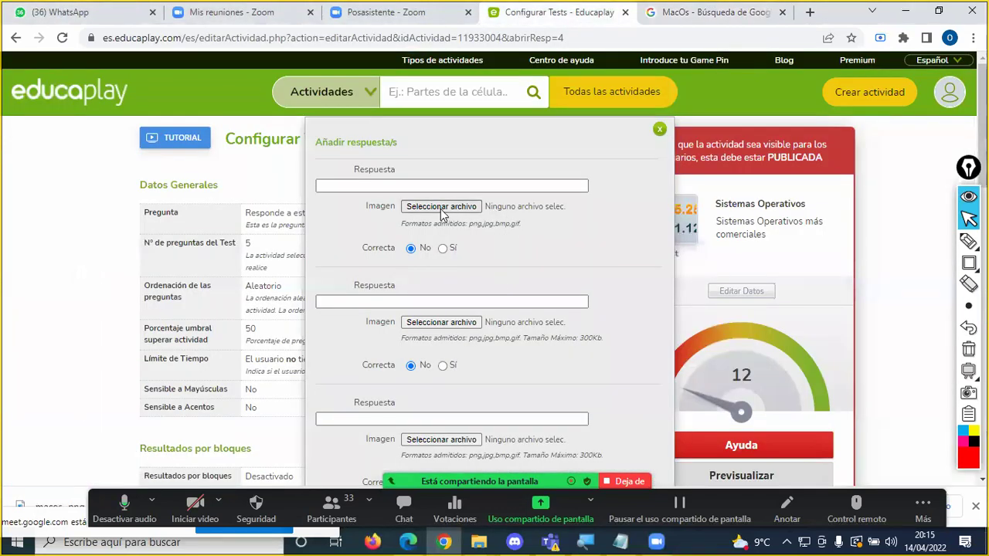
# Step: Make the first answer 'Linux' with linux.png as its image
pyautogui.click(374, 185)
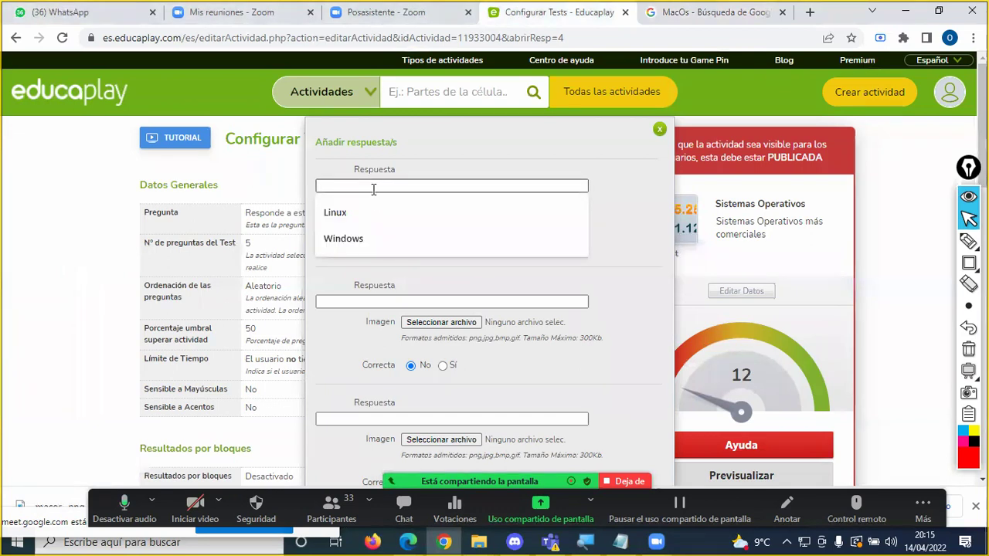
pyautogui.click(363, 213)
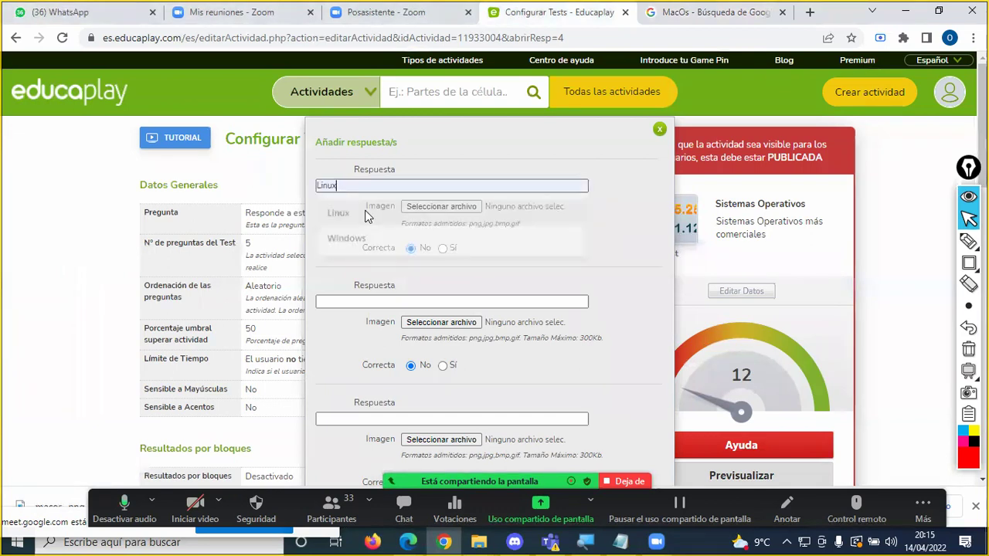
pyautogui.click(441, 207)
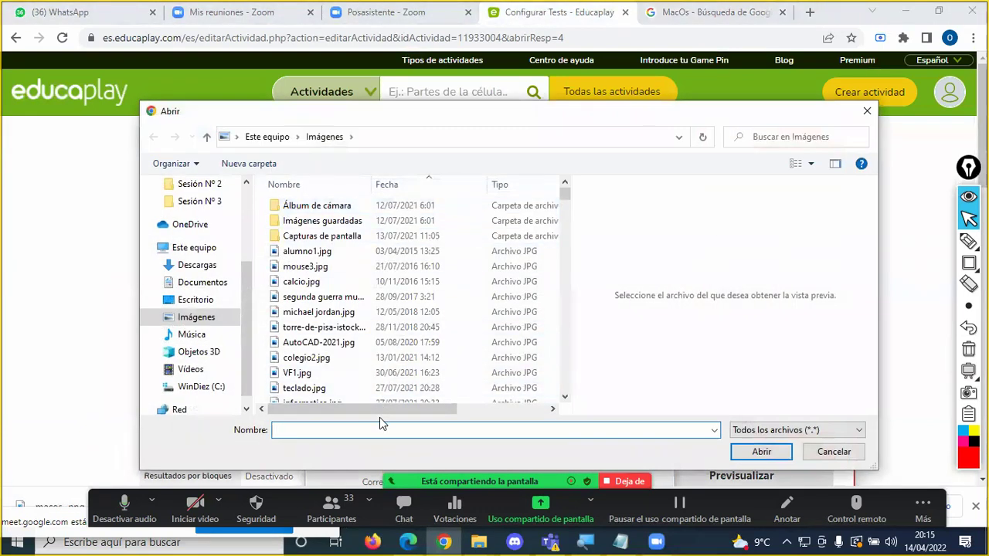
pyautogui.write('lin')
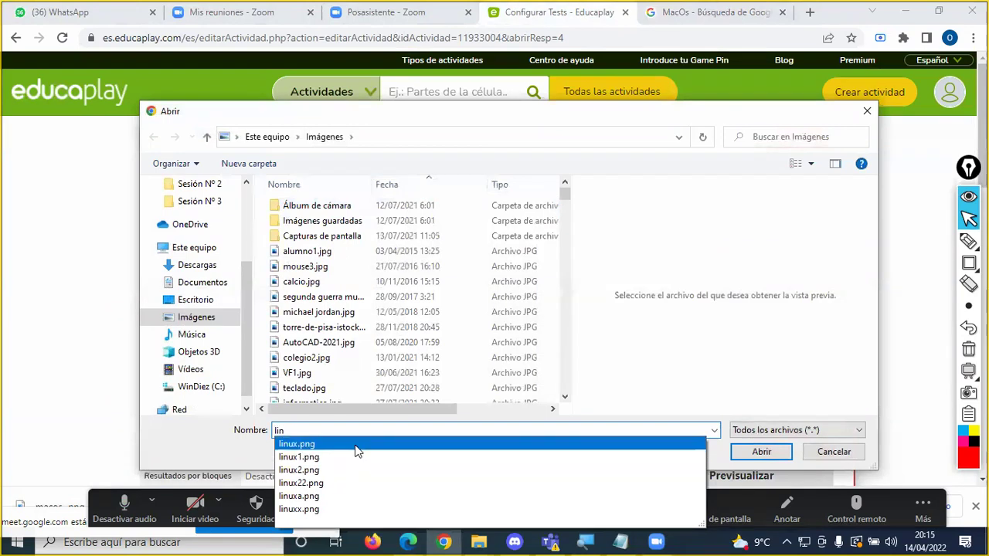
pyautogui.click(365, 450)
pyautogui.click(761, 453)
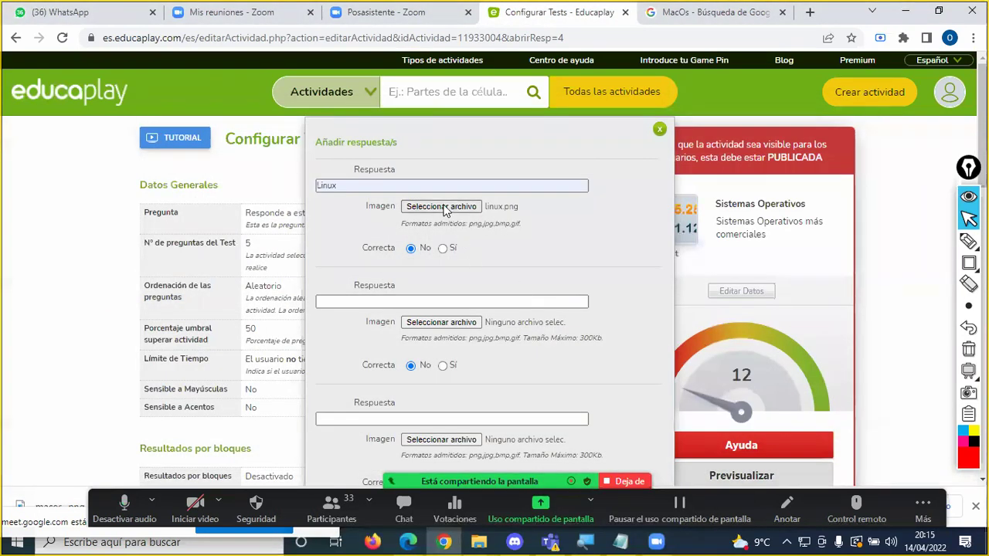
# Step: Make the second answer 'Windows' with Windows_7 (1).jpg as its image
pyautogui.click(417, 301)
pyautogui.click(362, 327)
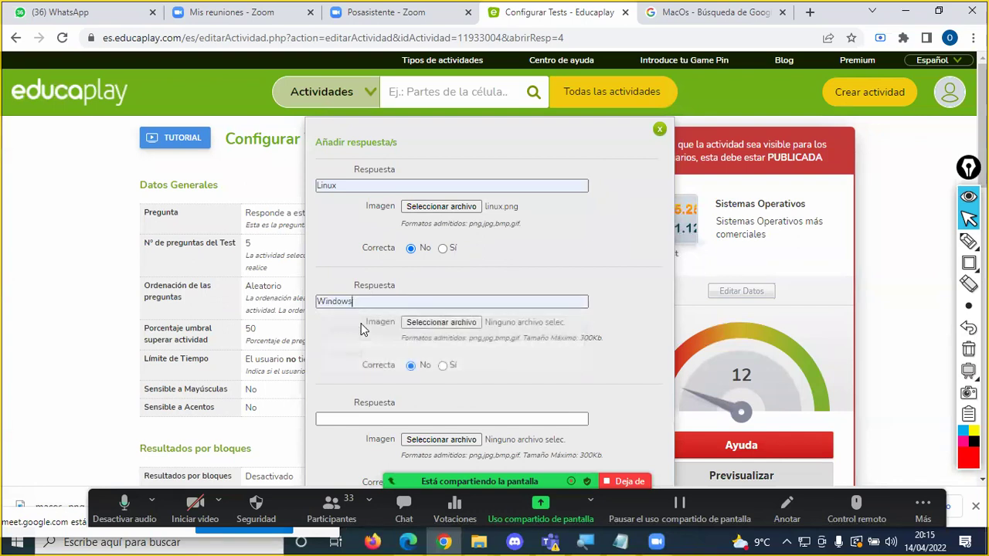
pyautogui.click(447, 324)
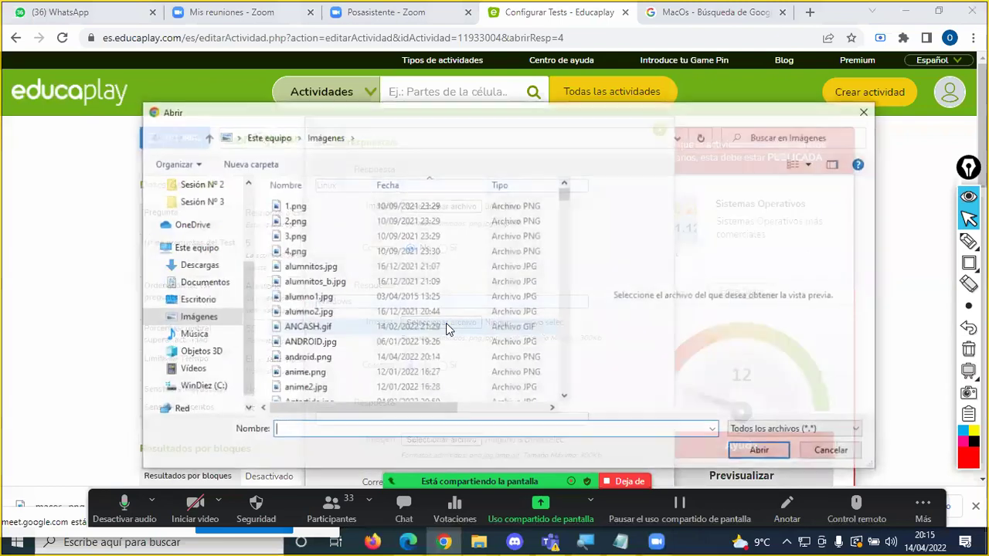
pyautogui.write('e')
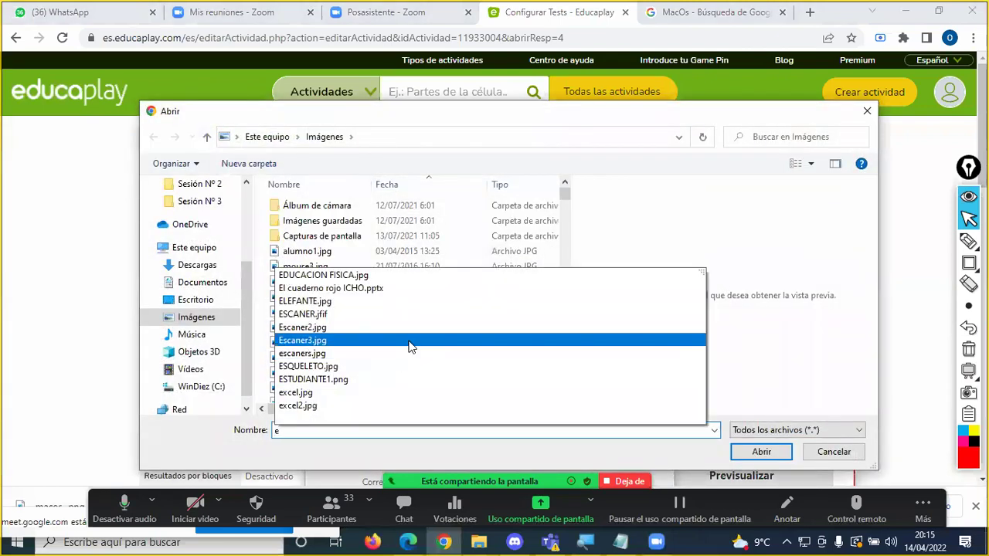
pyautogui.press('BackSpace')
pyautogui.write('win')
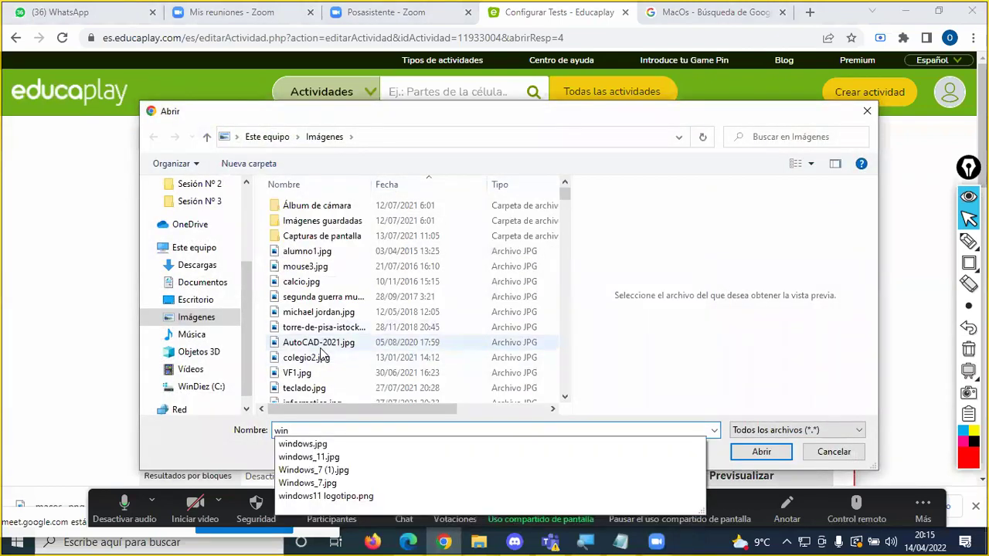
pyautogui.click(647, 455)
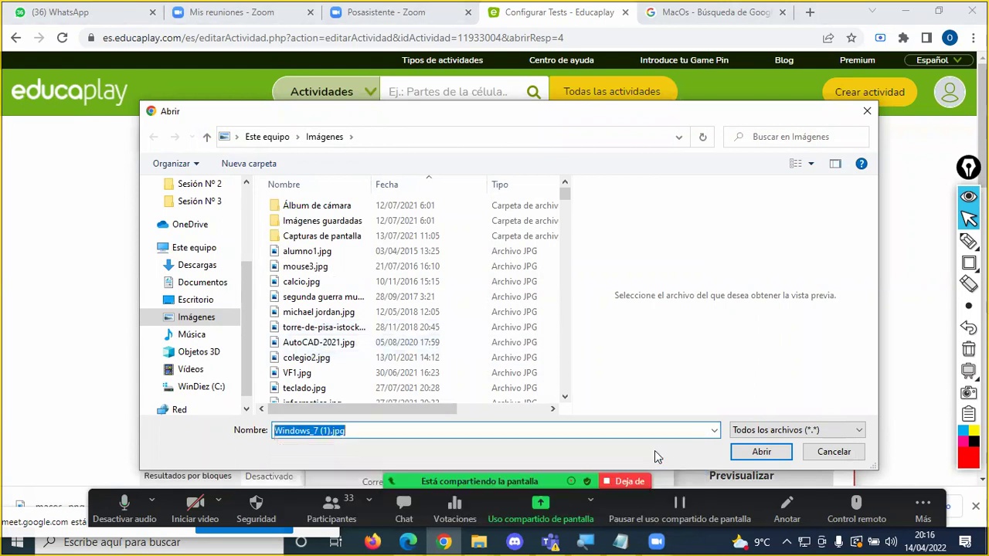
pyautogui.click(761, 451)
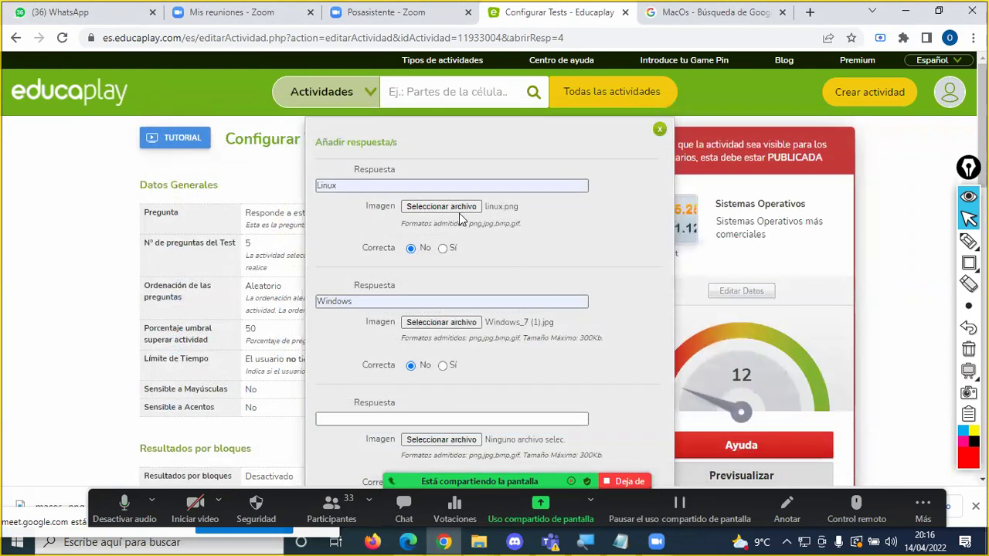
# Step: Make the third answer 'Android' with ANDROID.jpg as its image
pyautogui.scroll(-1, 468, 262)
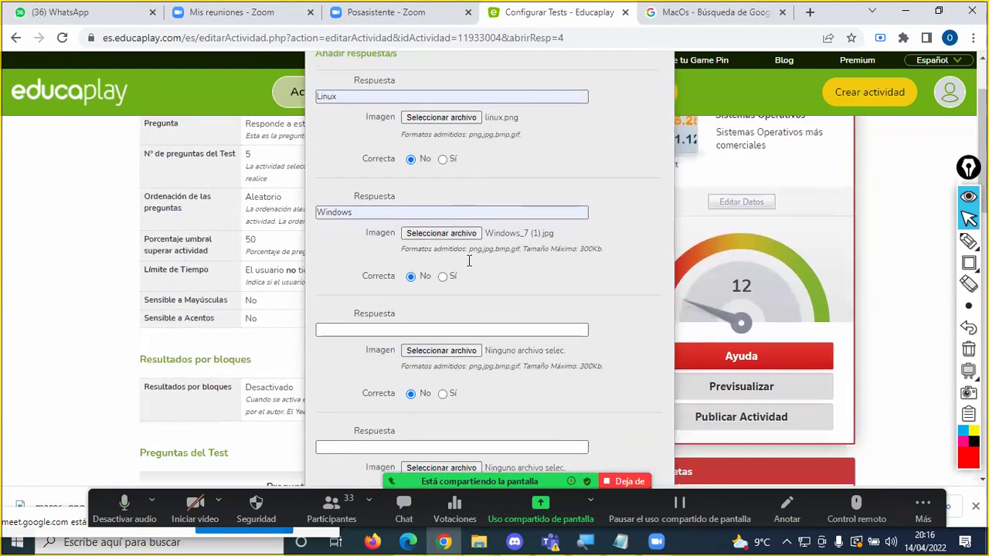
pyautogui.scroll(-1, 468, 262)
pyautogui.click(386, 272)
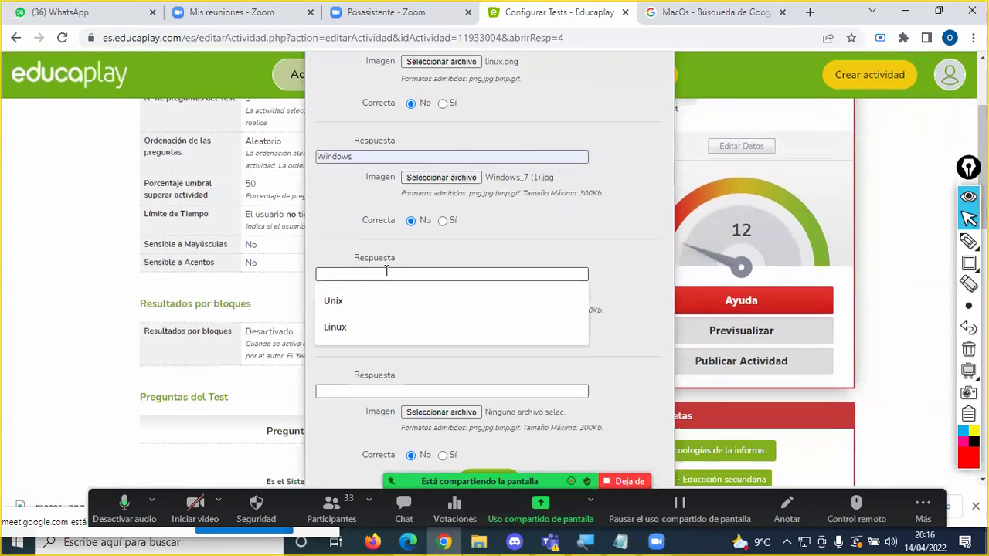
pyautogui.write('An')
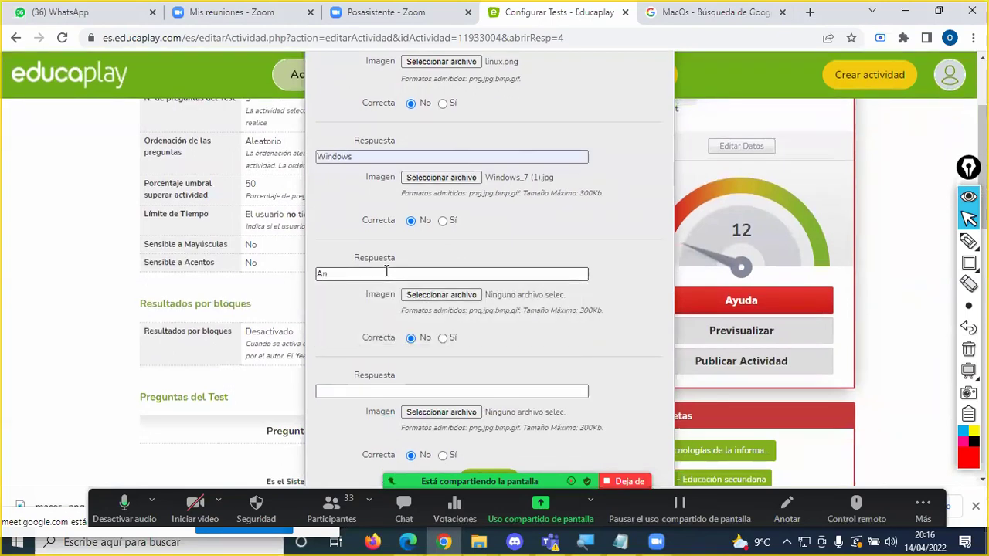
pyautogui.scroll(2, 386, 271)
pyautogui.scroll(-1, 385, 271)
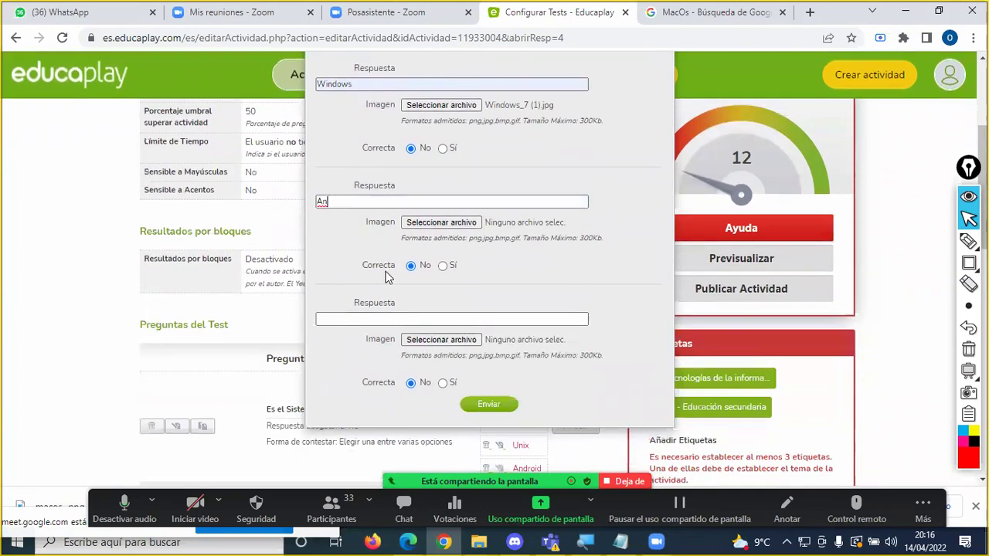
pyautogui.write('droid')
pyautogui.click(461, 222)
pyautogui.write('and')
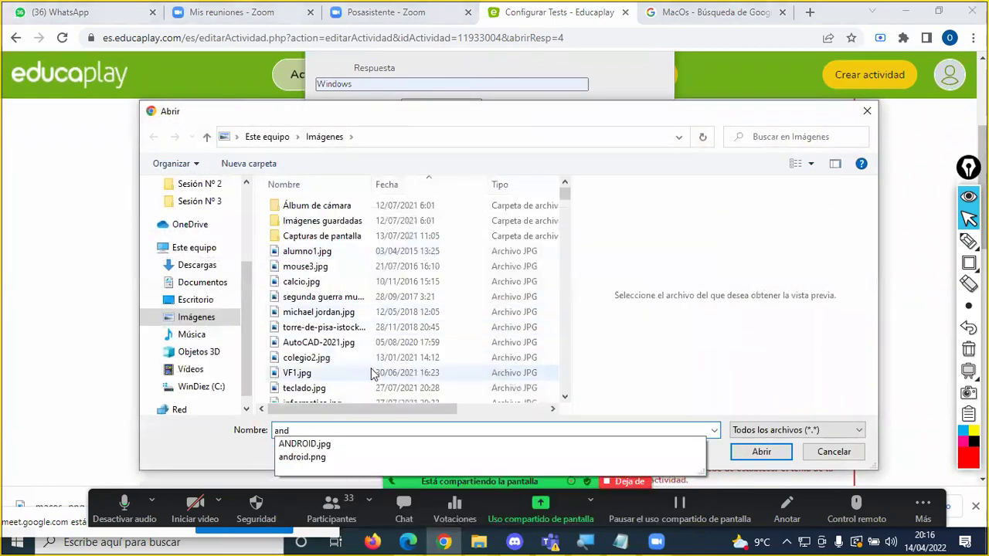
pyautogui.click(341, 444)
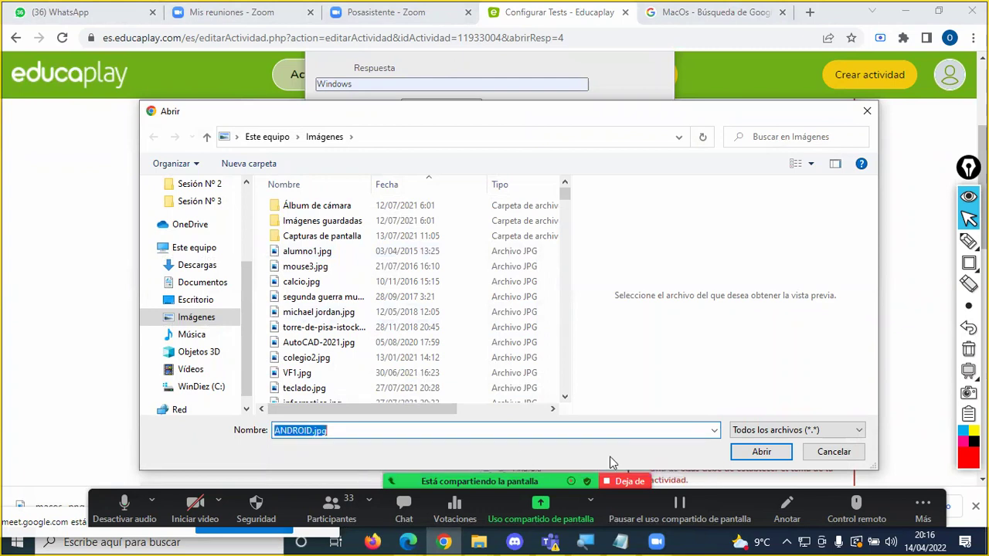
pyautogui.click(761, 451)
# Step: Type 'MacOS' as the fourth answer
pyautogui.click(425, 318)
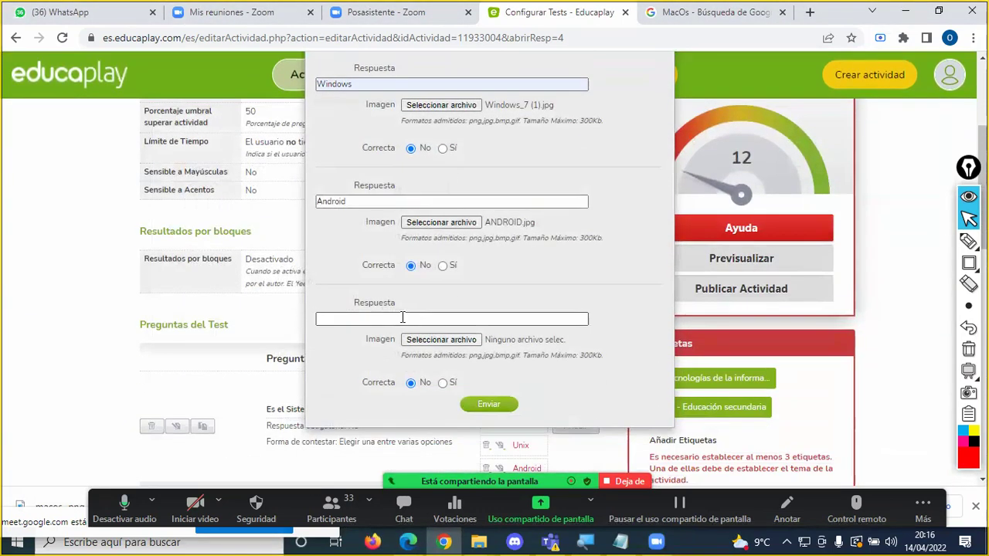
pyautogui.click(401, 317)
pyautogui.write('MacOS')
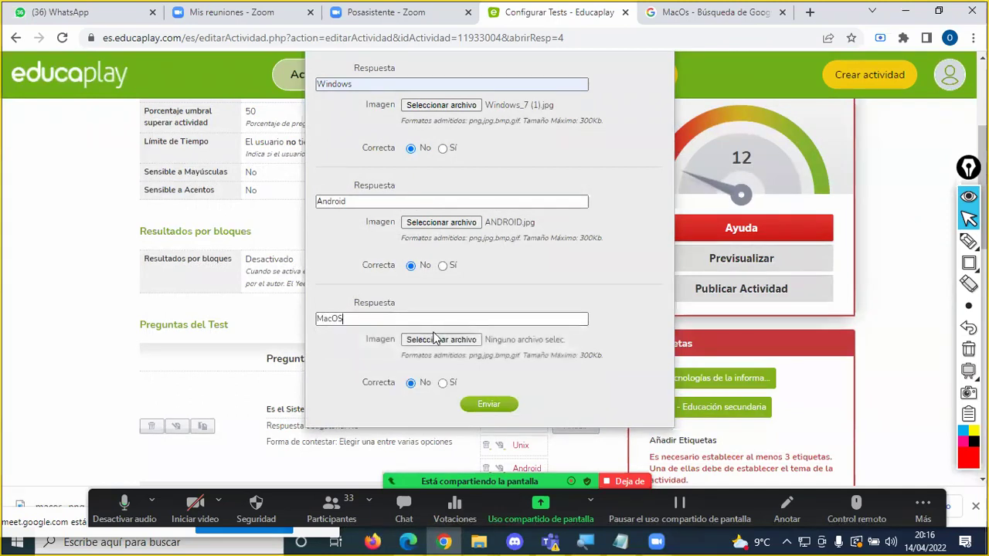
# Step: Attach macos.png as the image for the MacOS answer
pyautogui.click(439, 339)
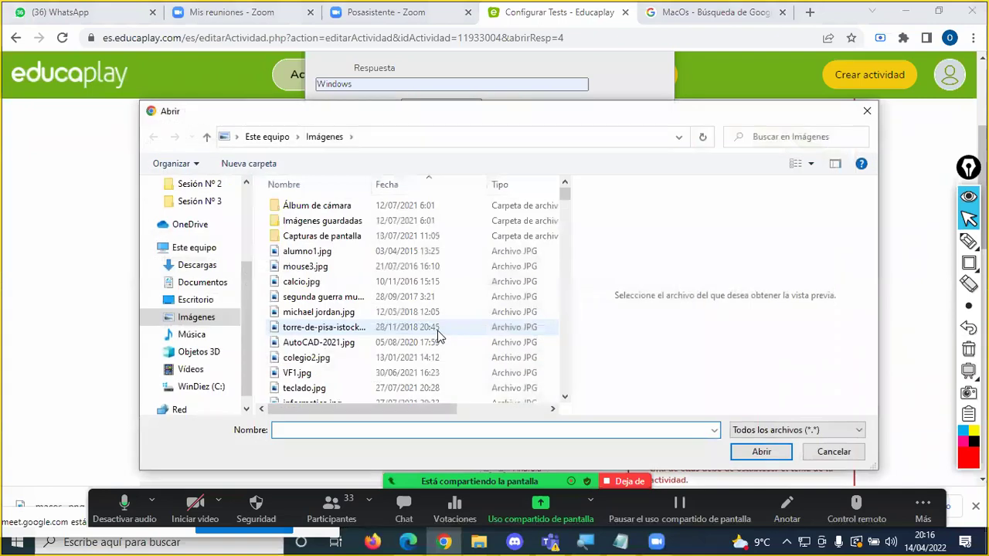
pyautogui.write('mac')
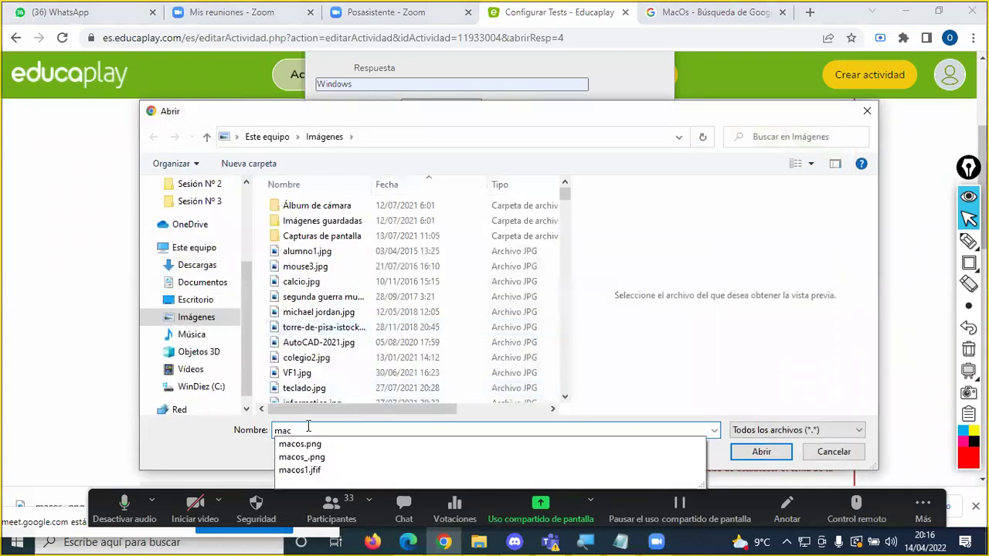
pyautogui.click(301, 444)
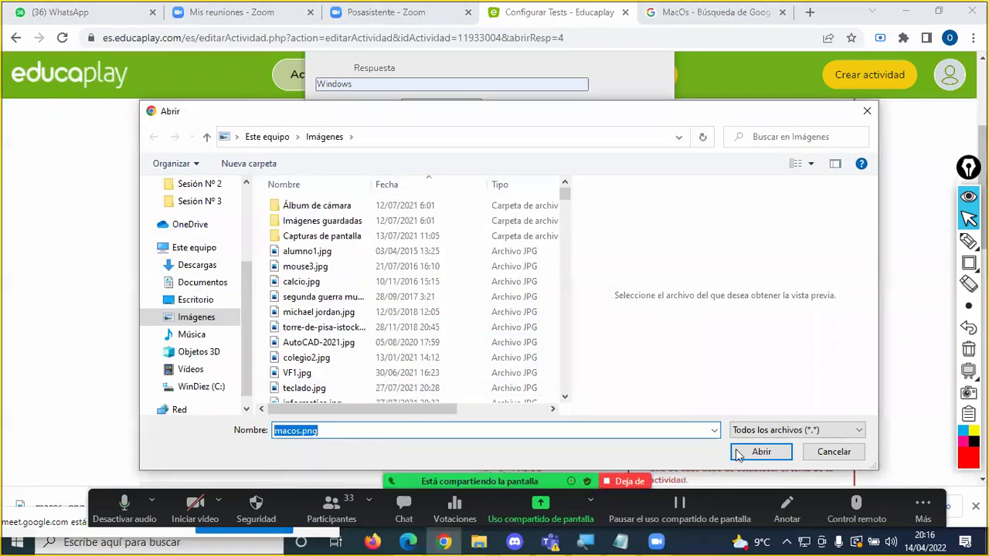
pyautogui.click(761, 451)
pyautogui.click(533, 204)
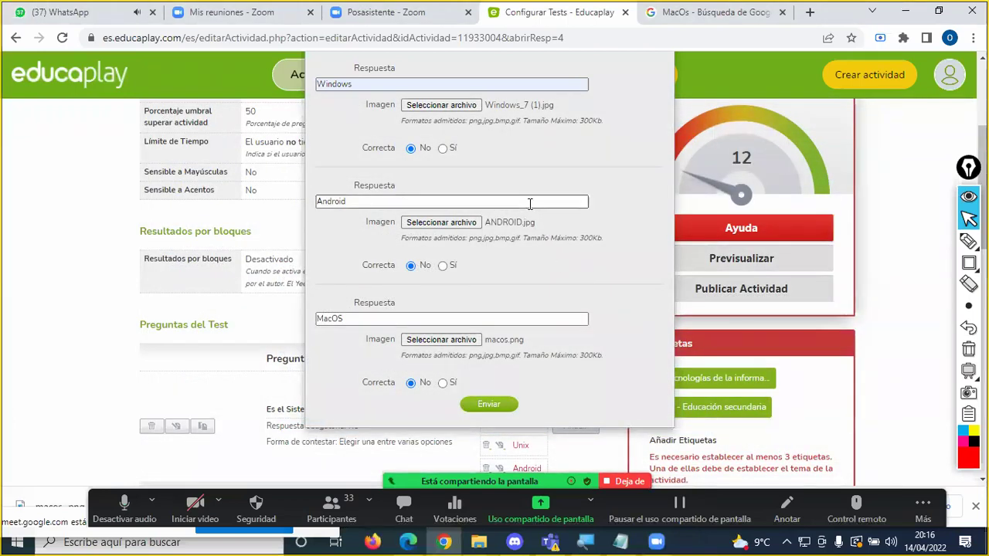
# Step: Mark Linux as the correct answer and submit the answers
pyautogui.scroll(3, 437, 175)
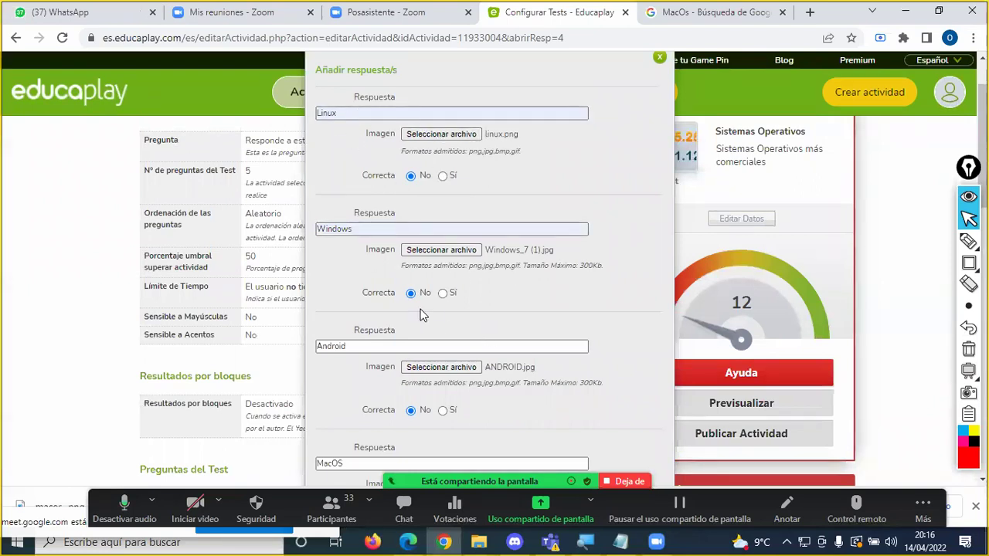
pyautogui.scroll(-3, 421, 315)
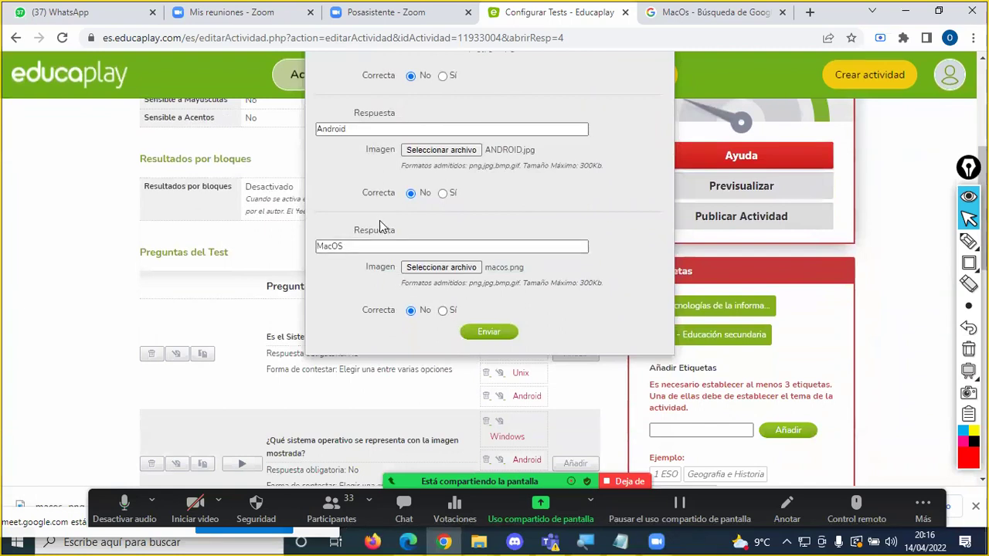
pyautogui.scroll(4, 379, 220)
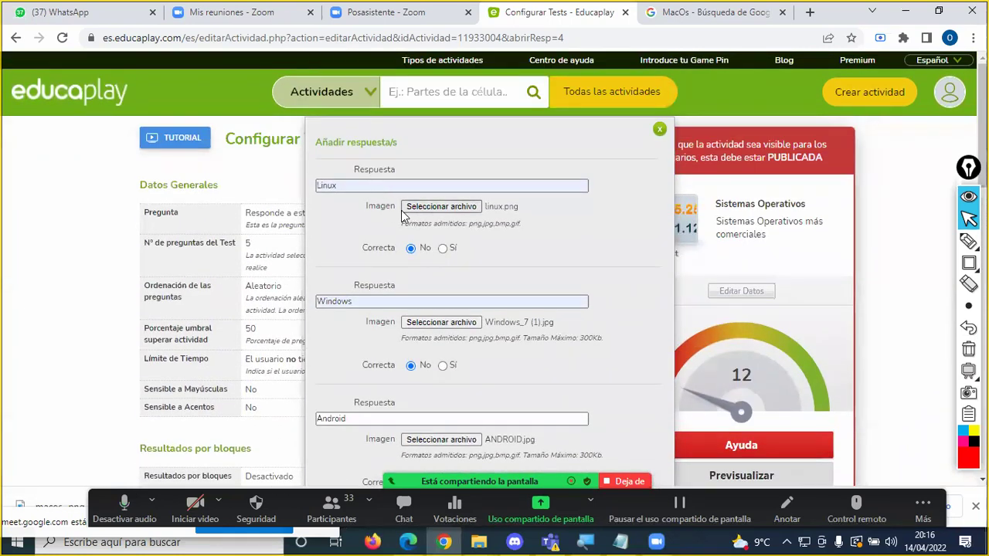
pyautogui.click(443, 248)
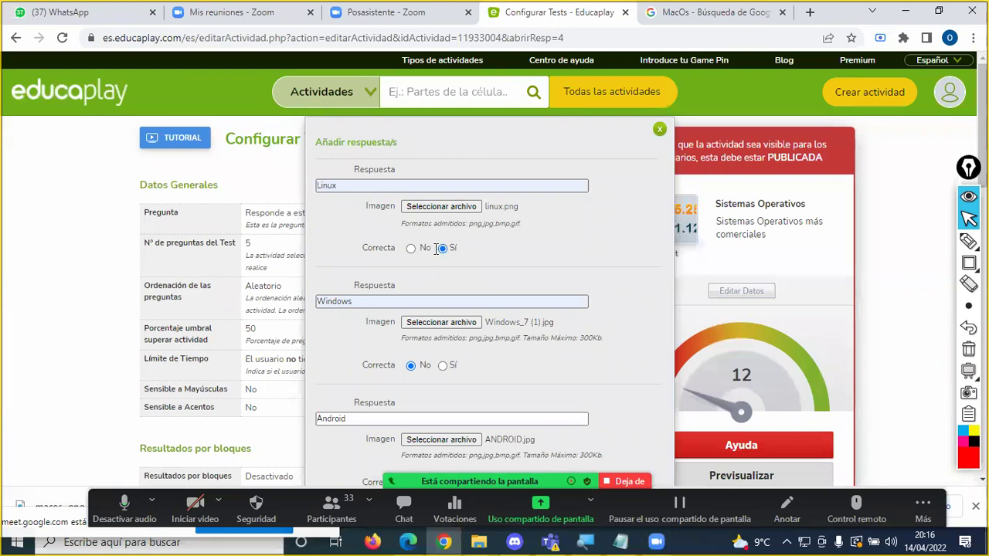
pyautogui.scroll(-5, 452, 275)
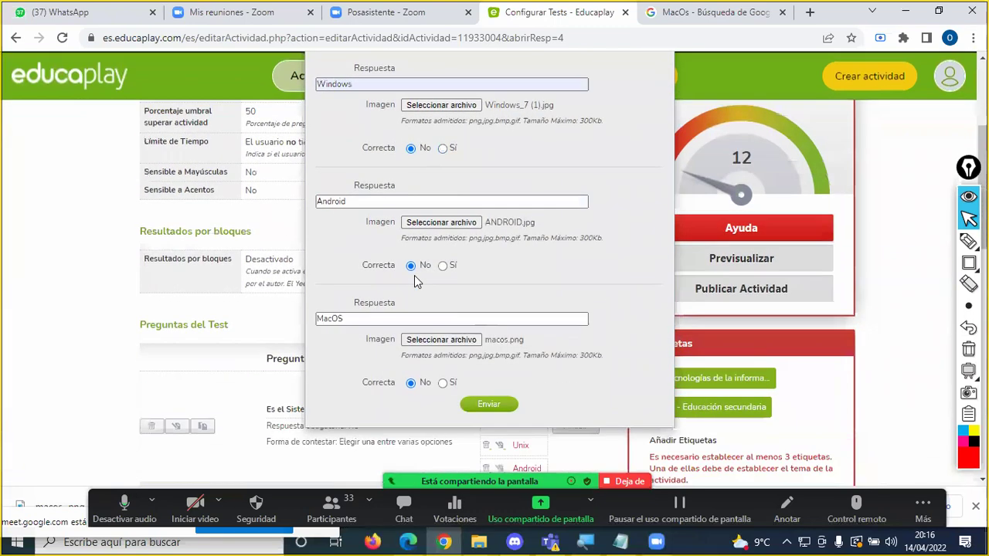
pyautogui.scroll(4, 414, 275)
pyautogui.scroll(-3, 422, 282)
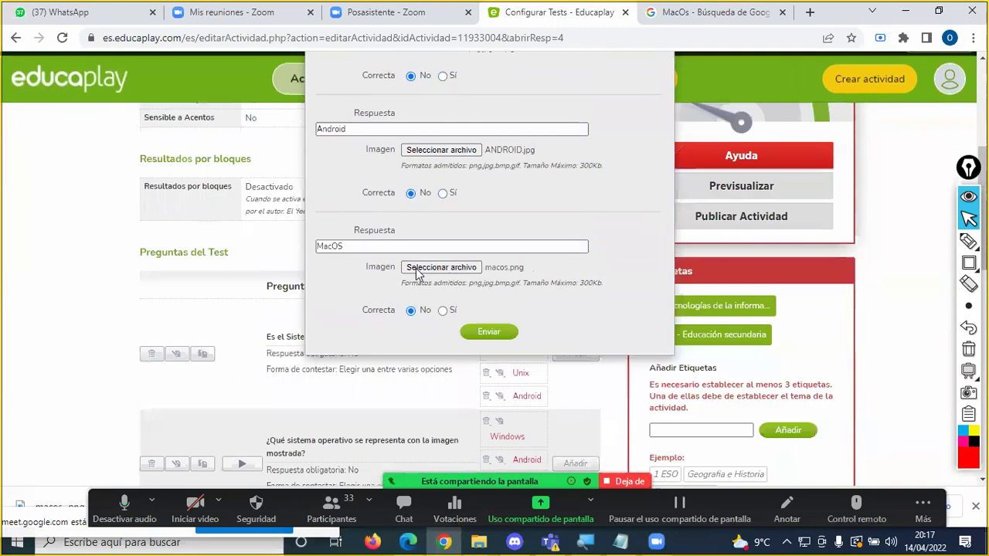
pyautogui.click(489, 333)
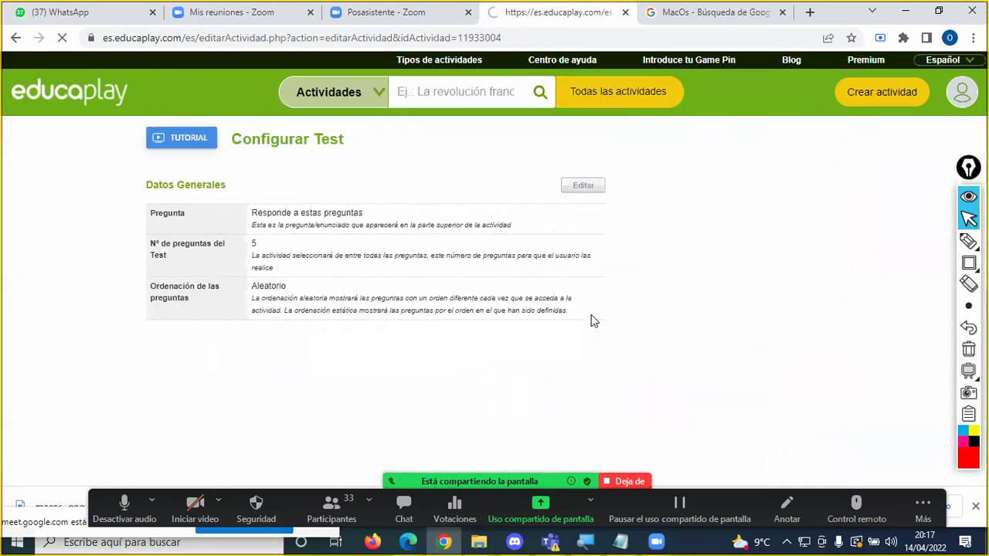
pyautogui.scroll(-4, 544, 304)
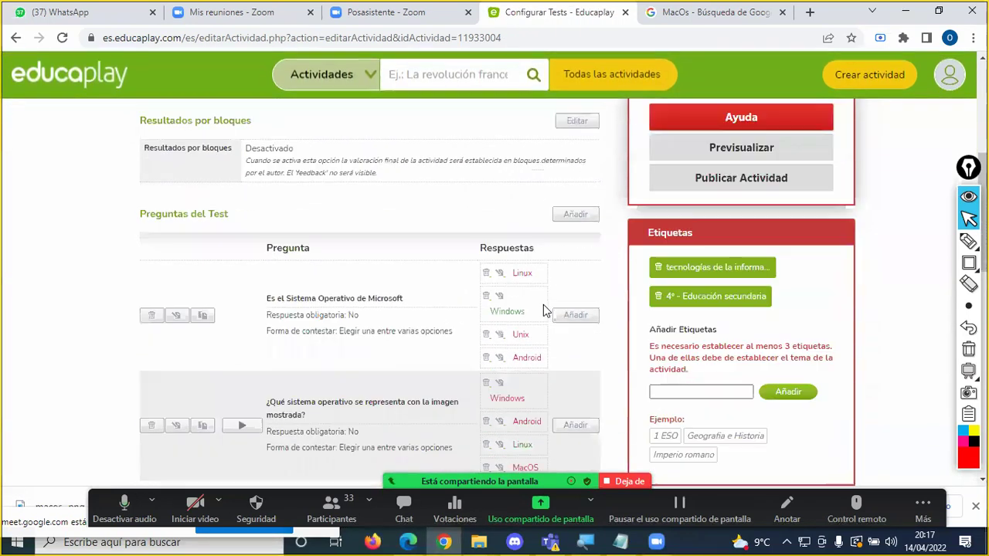
pyautogui.scroll(-3, 543, 309)
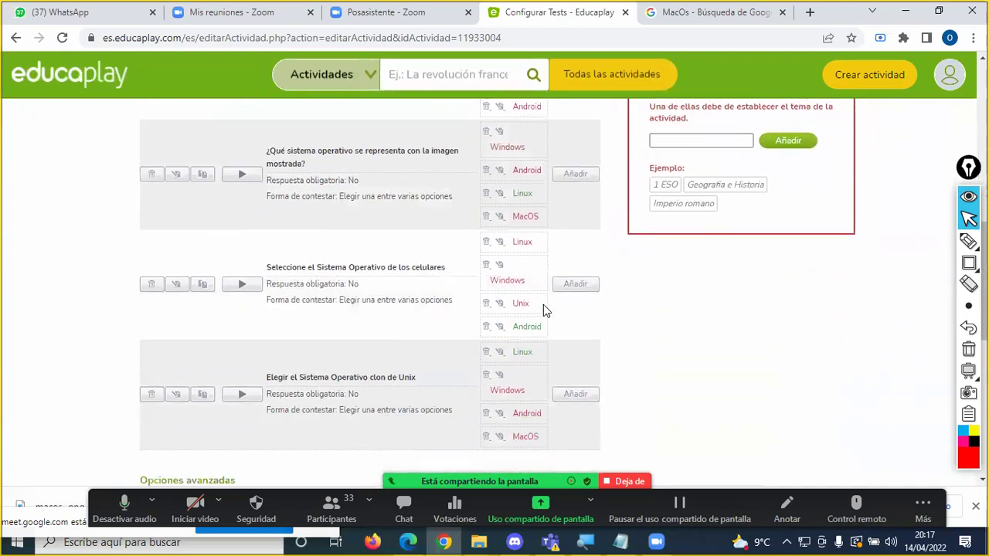
pyautogui.scroll(-1, 543, 310)
pyautogui.scroll(5, 543, 310)
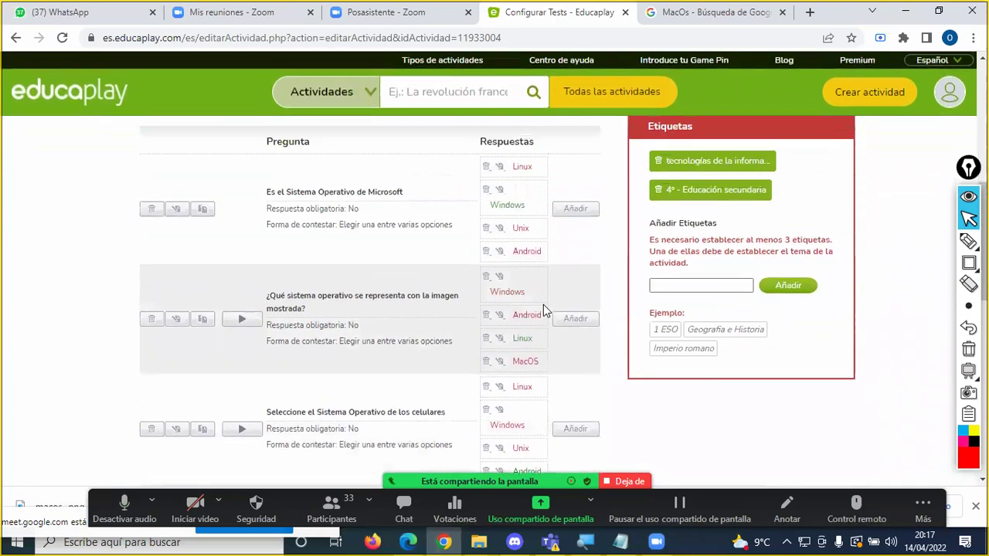
pyautogui.scroll(-5, 543, 309)
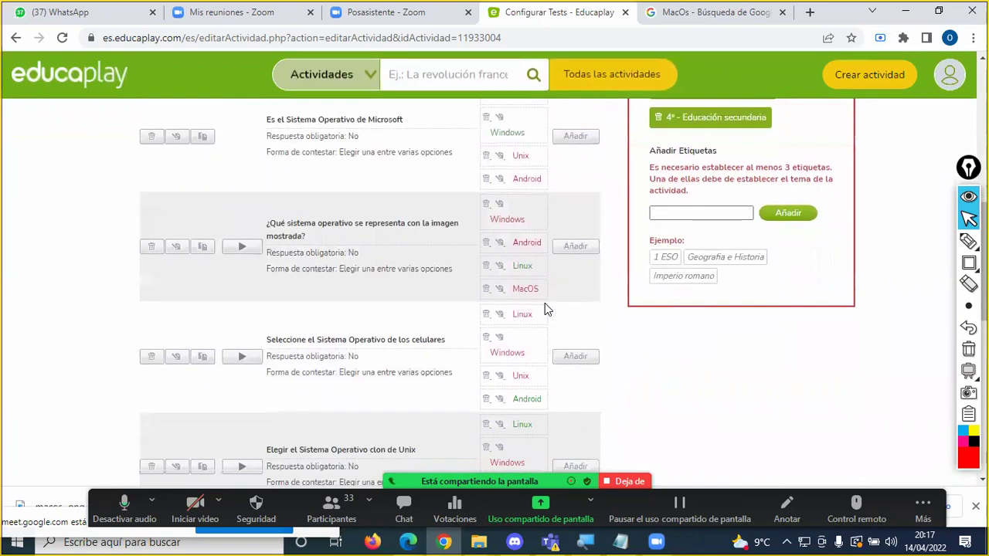
pyautogui.scroll(-1, 545, 309)
pyautogui.scroll(5, 544, 309)
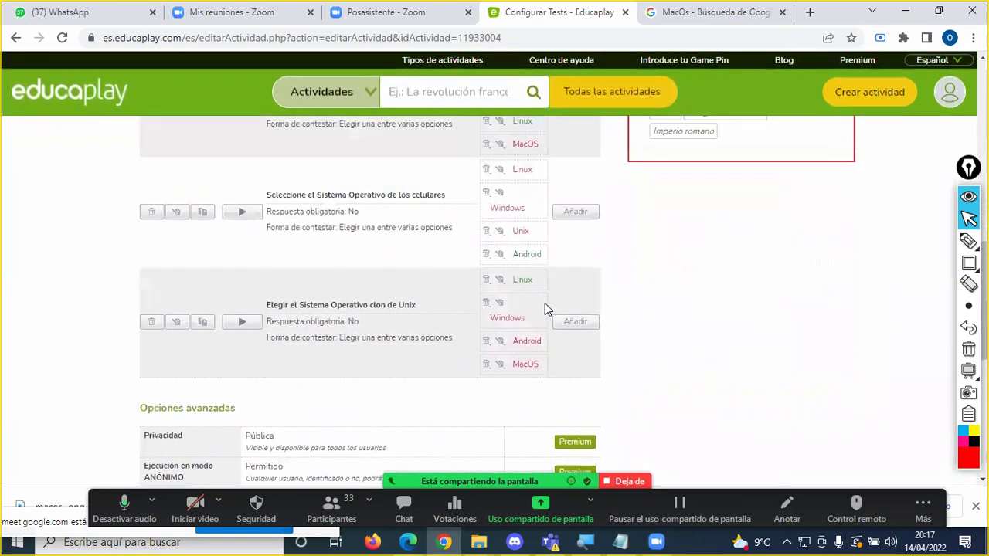
pyautogui.scroll(3, 545, 307)
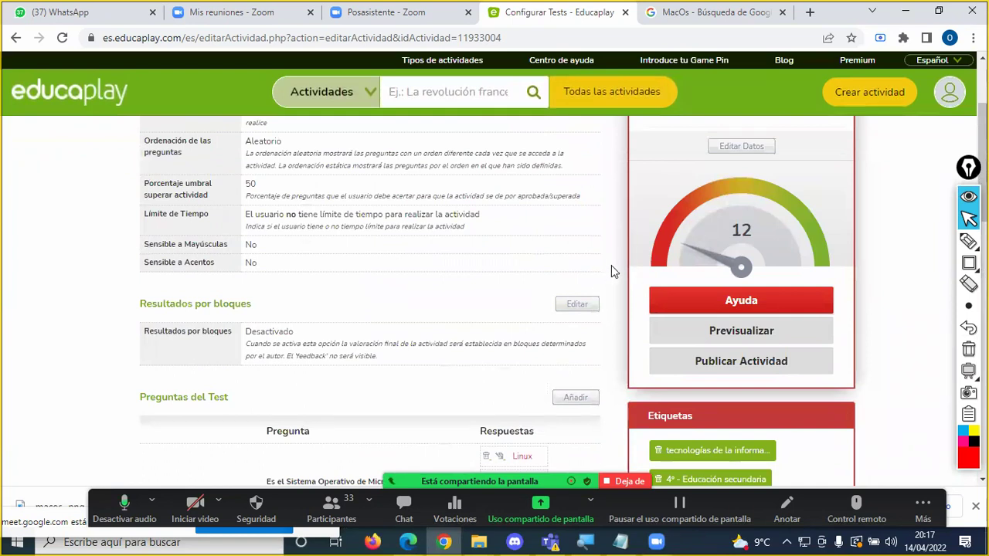
pyautogui.click(736, 303)
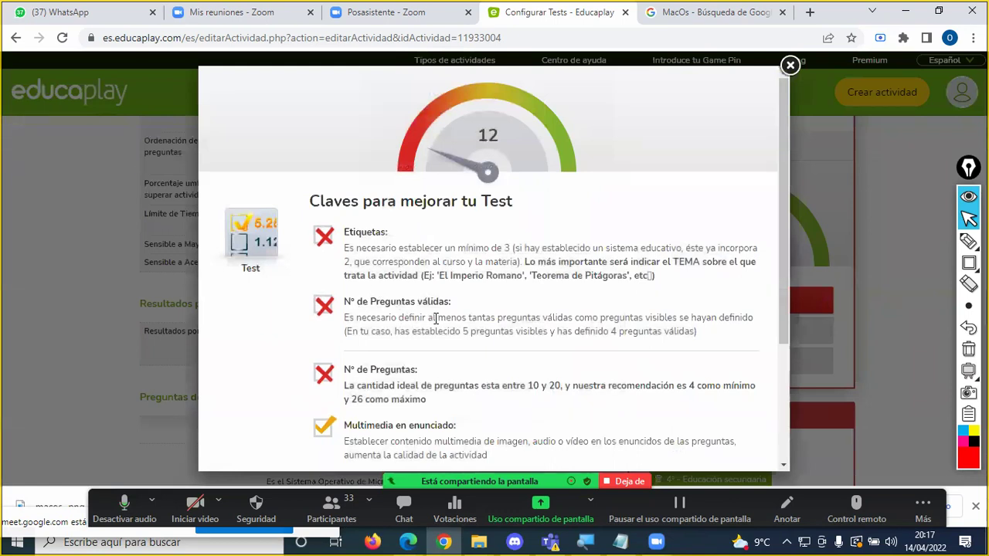
pyautogui.moveTo(464, 333); pyautogui.dragTo(492, 336)
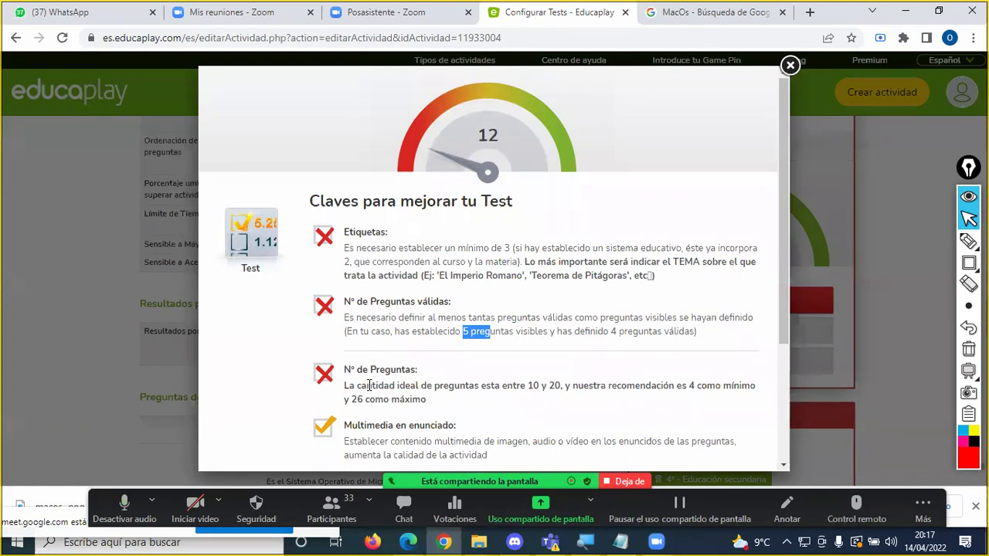
pyautogui.moveTo(525, 385); pyautogui.dragTo(573, 390)
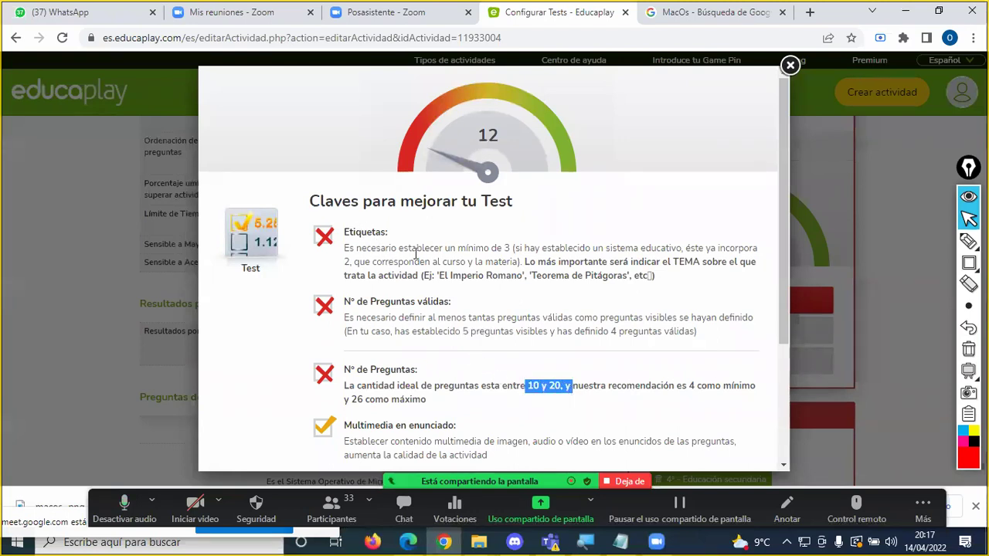
pyautogui.scroll(-2, 344, 333)
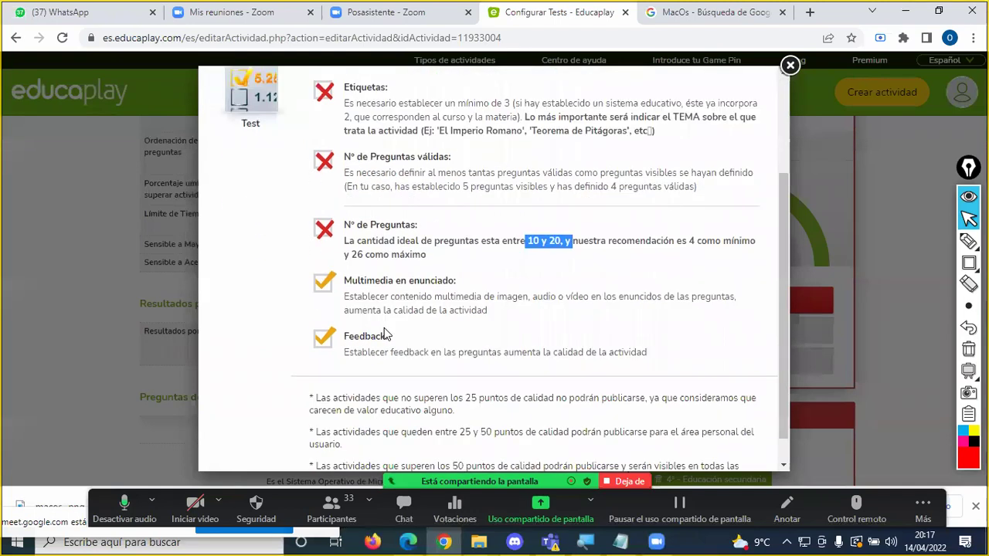
pyautogui.scroll(-1, 386, 334)
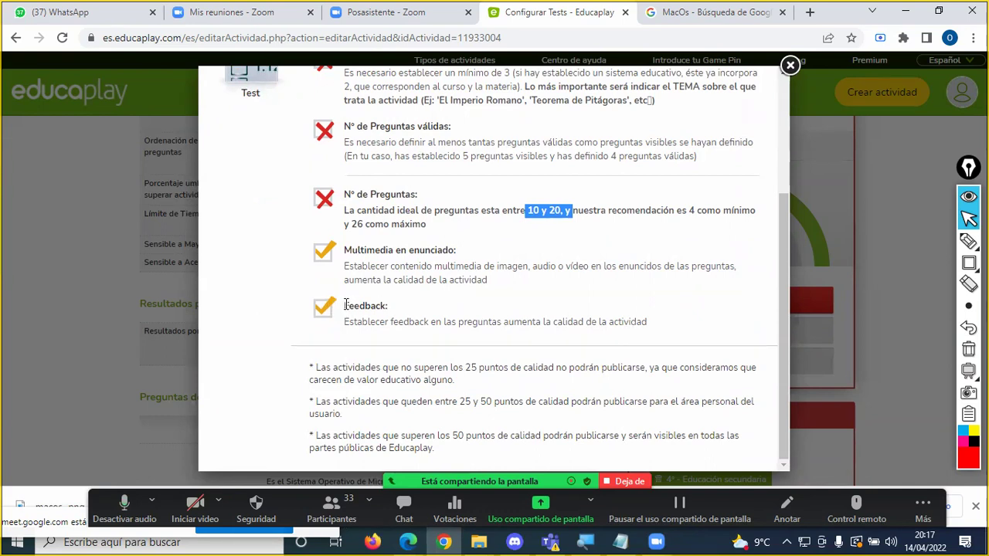
pyautogui.doubleClick(533, 211)
pyautogui.click(789, 67)
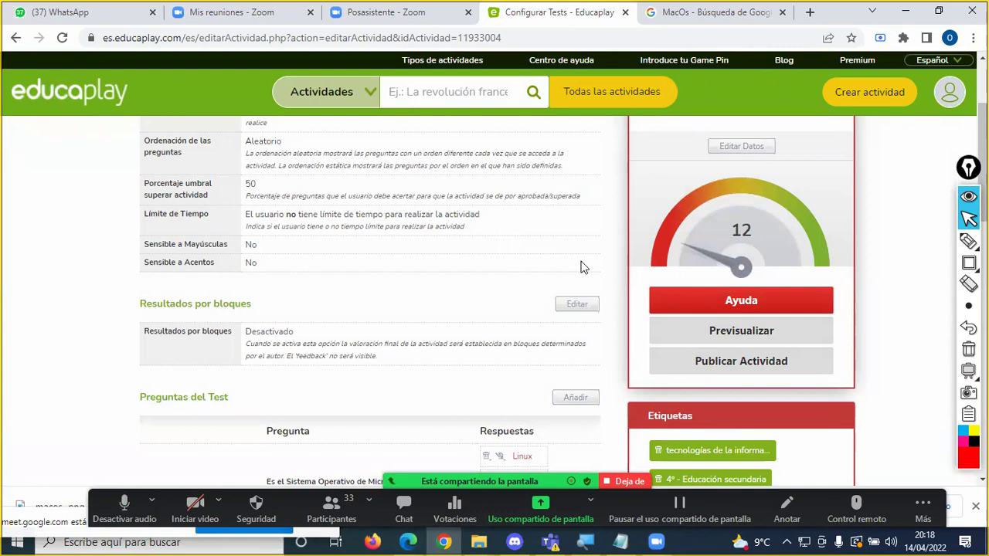
pyautogui.scroll(-1, 728, 282)
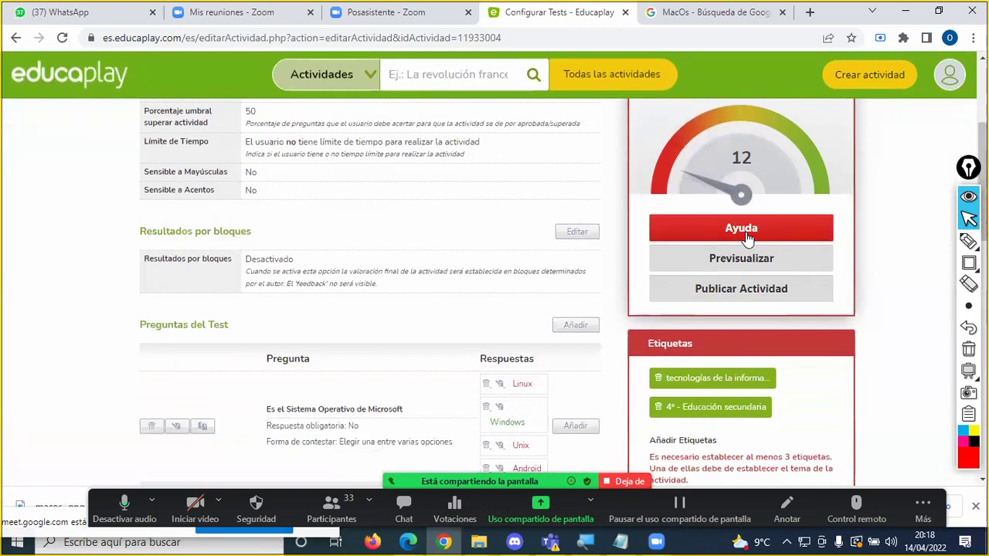
pyautogui.click(747, 231)
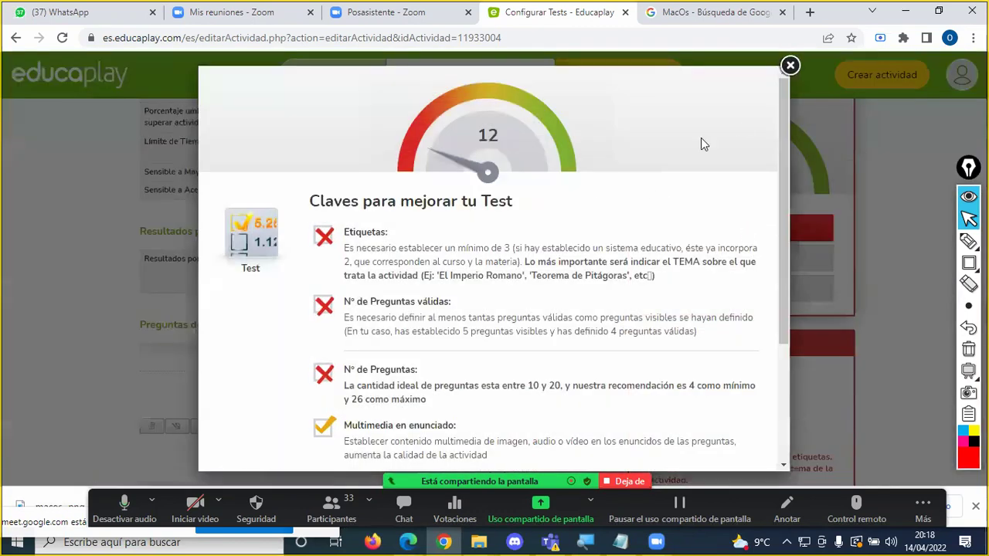
pyautogui.click(790, 65)
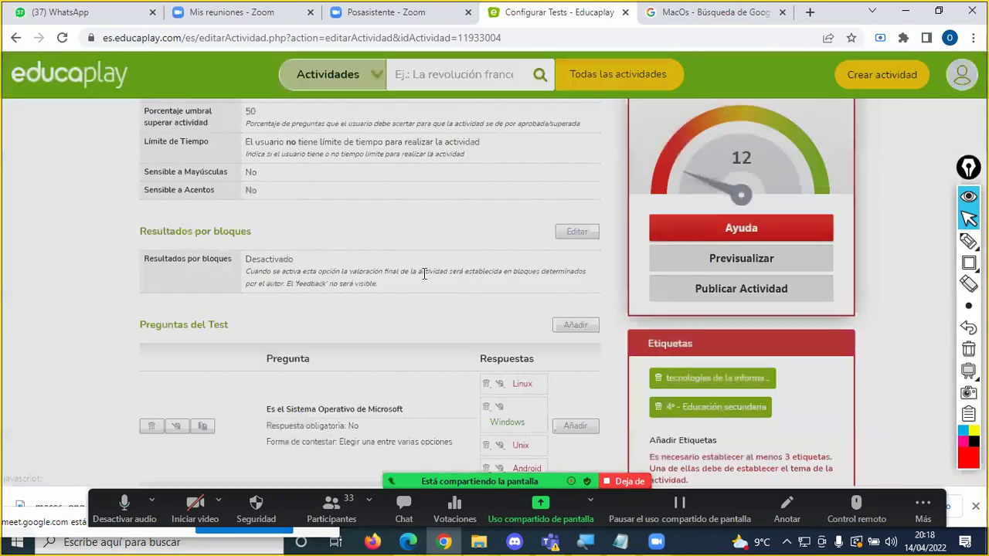
pyautogui.scroll(-5, 424, 277)
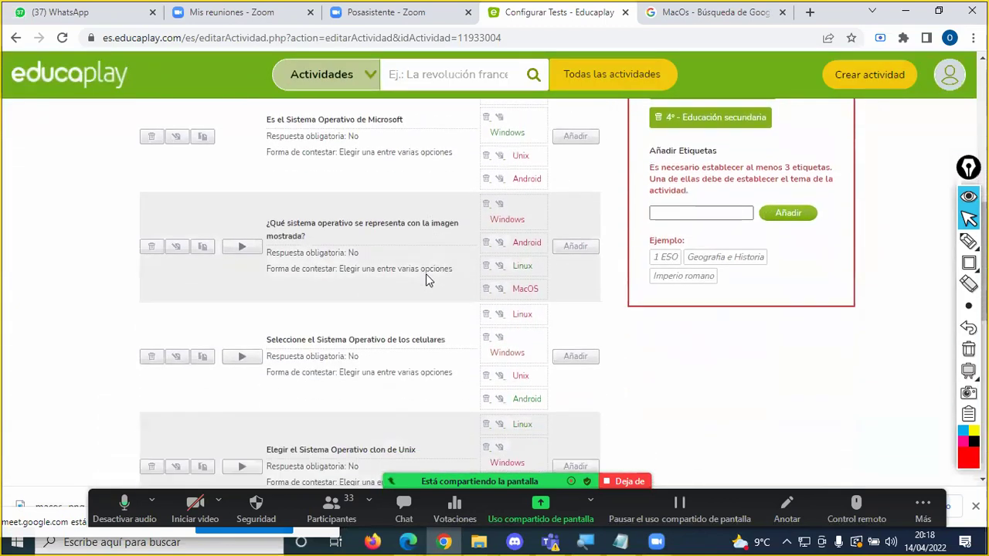
pyautogui.scroll(-1, 426, 274)
pyautogui.scroll(3, 425, 273)
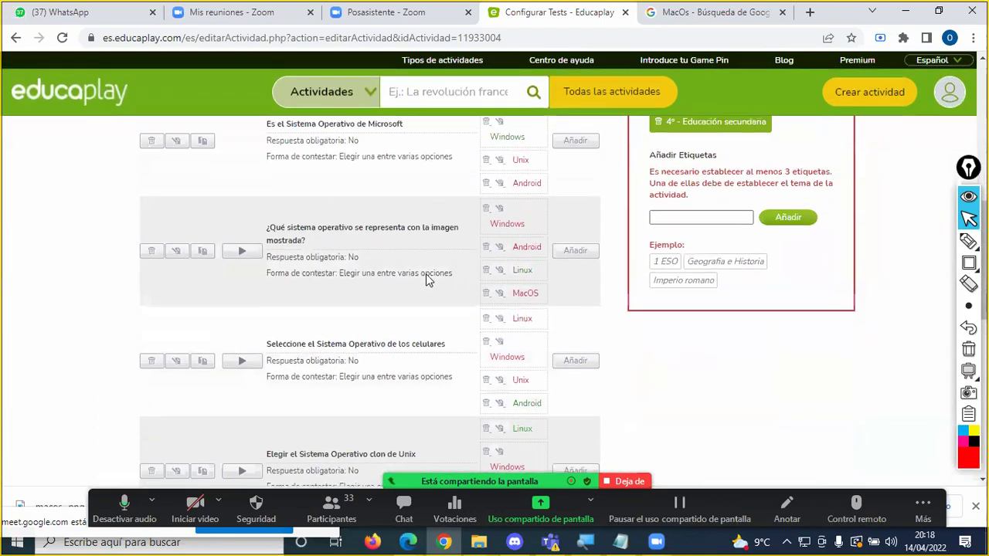
pyautogui.scroll(1, 426, 274)
pyautogui.scroll(1, 426, 274)
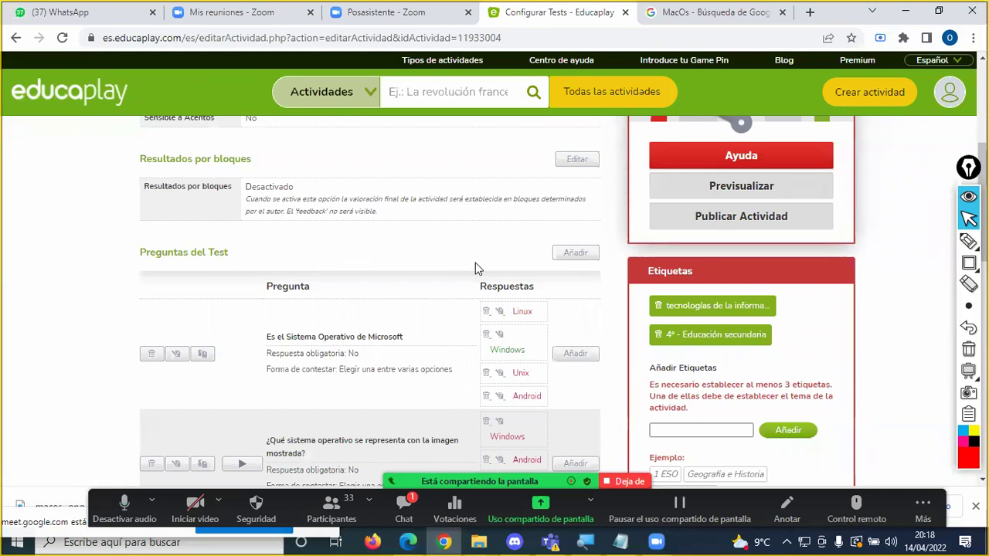
# Step: Open a new question form and enter the wording 'Es el sistema operativo de Apple'
pyautogui.click(578, 253)
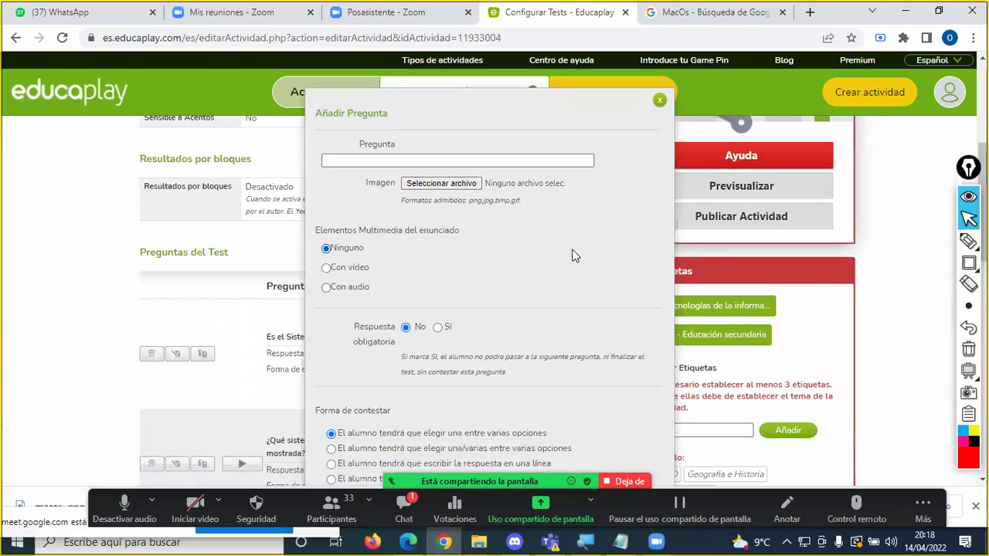
pyautogui.scroll(-1, 572, 255)
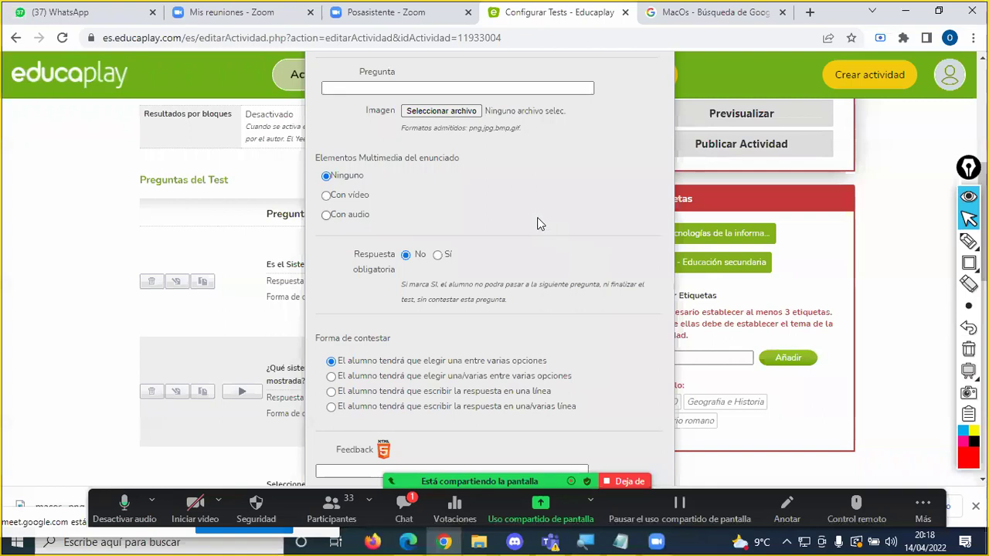
pyautogui.click(432, 87)
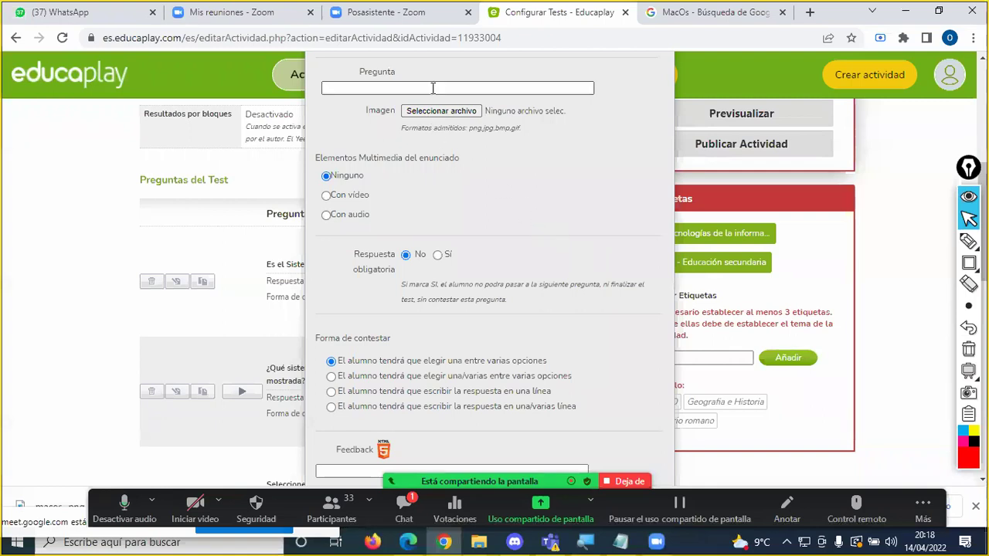
pyautogui.click(591, 239)
pyautogui.click(371, 88)
pyautogui.click(372, 87)
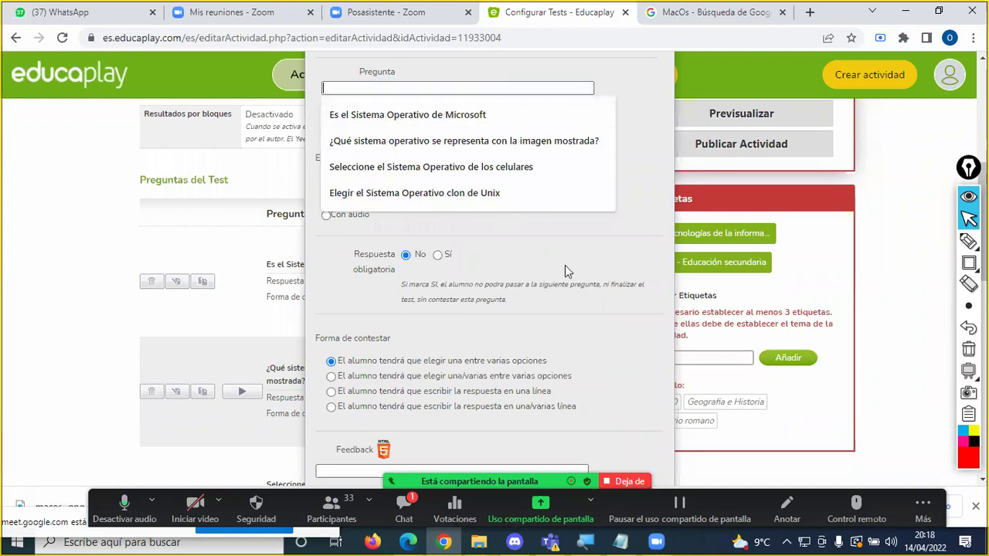
pyautogui.write('Es el s')
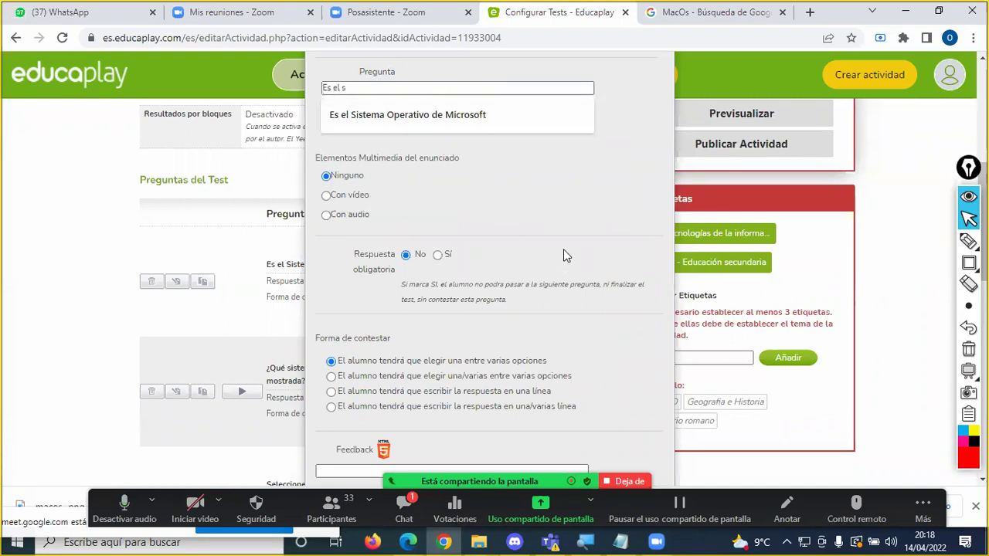
pyautogui.write('istema operativo de Apple')
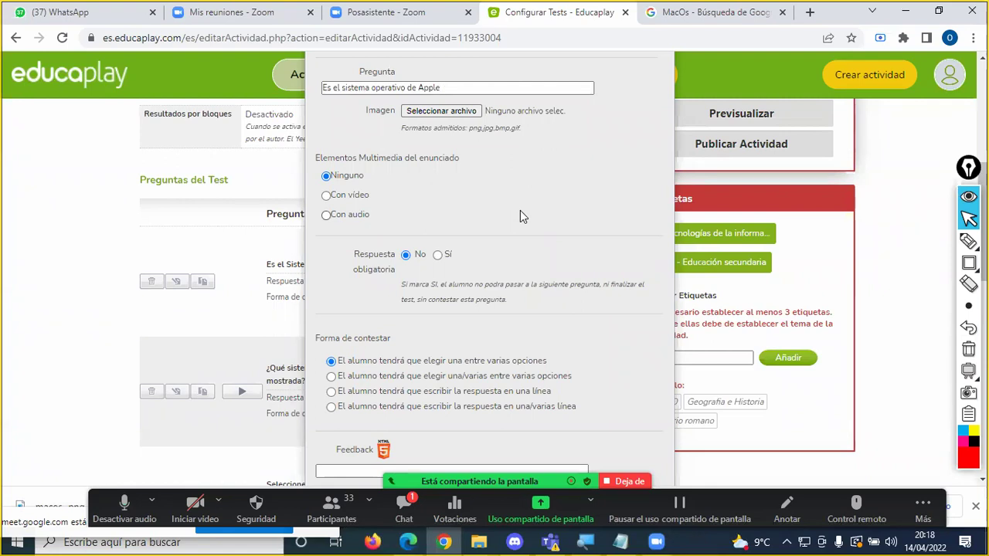
# Step: Attach Sistemas-Operativos.jpg as the question image, then dismiss the meeting chat
pyautogui.click(443, 112)
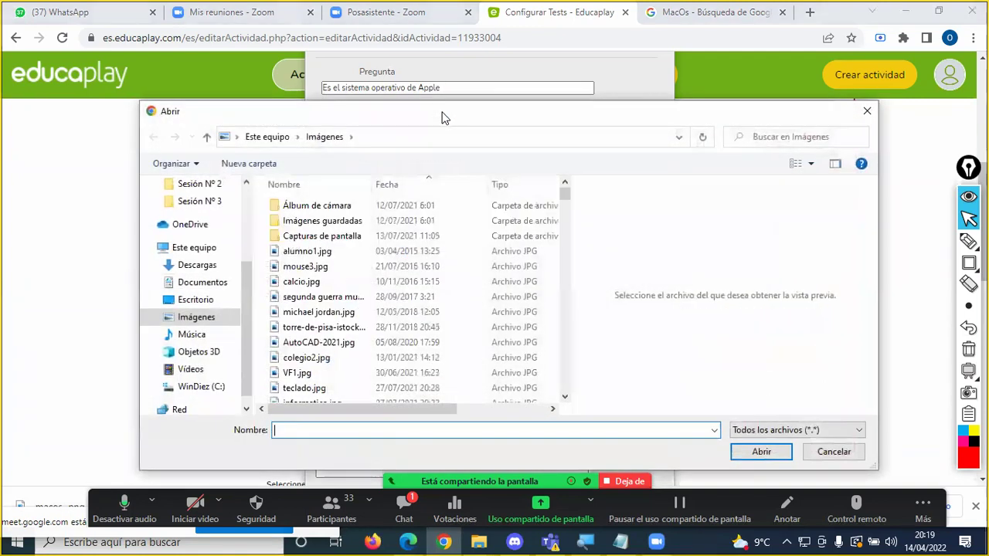
pyautogui.write('si')
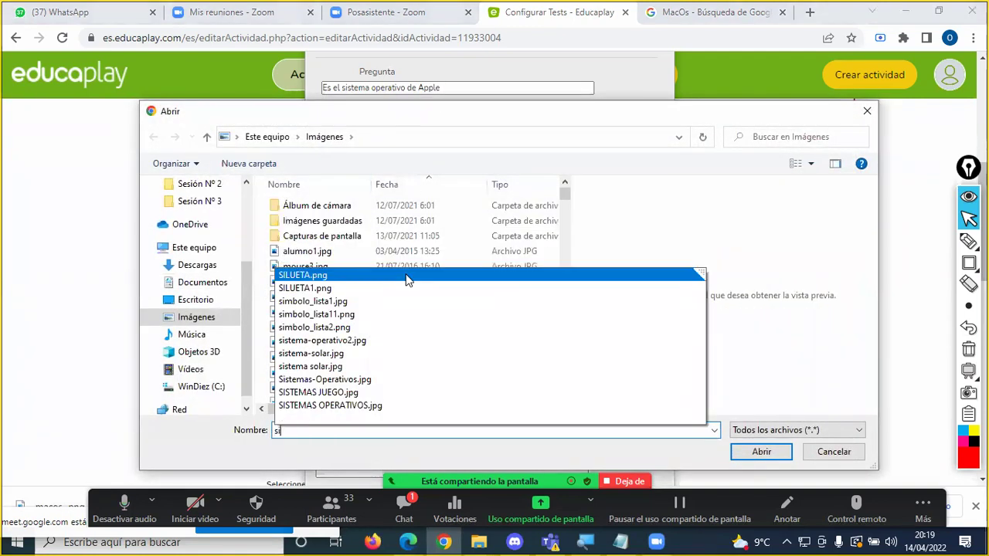
pyautogui.click(366, 380)
pyautogui.click(761, 452)
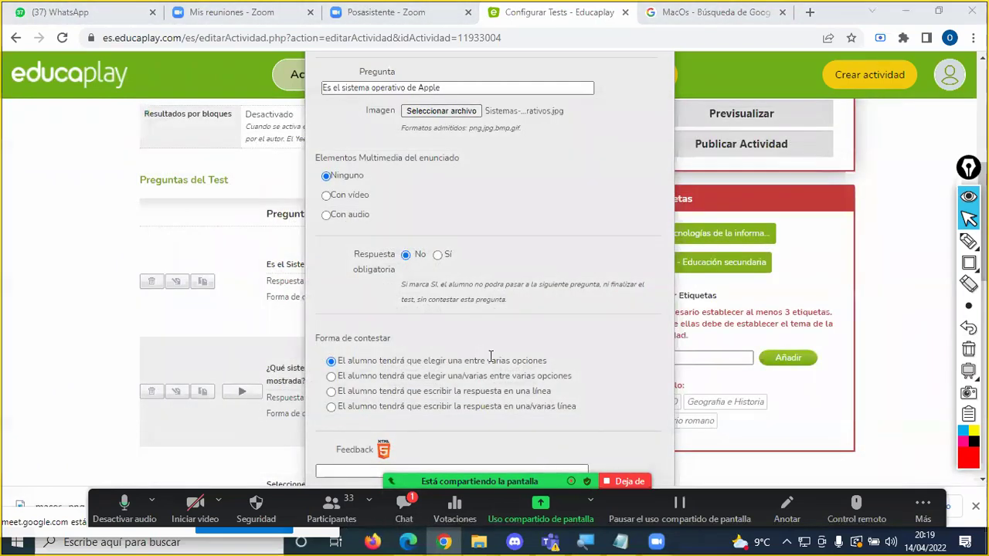
pyautogui.hotkey('alt', 'h')
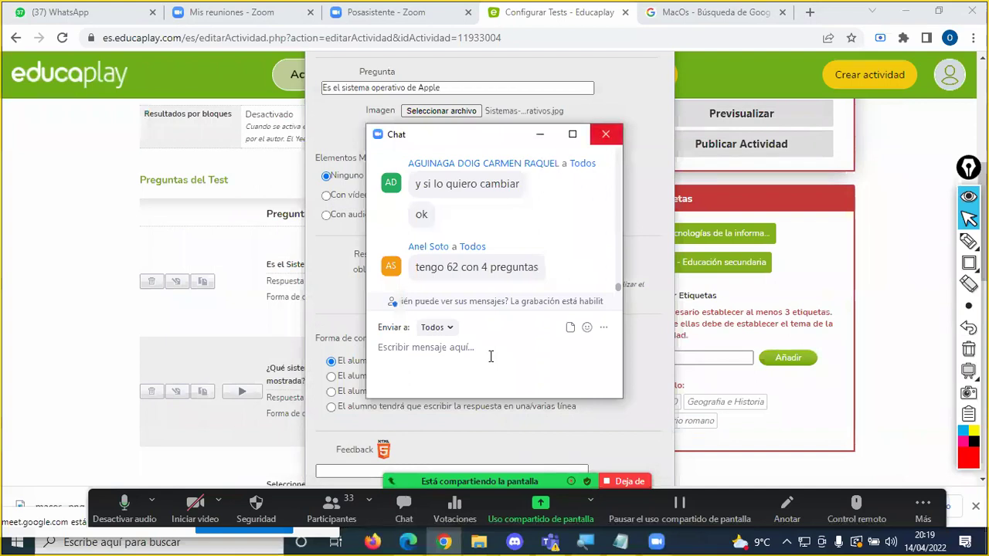
pyautogui.click(606, 133)
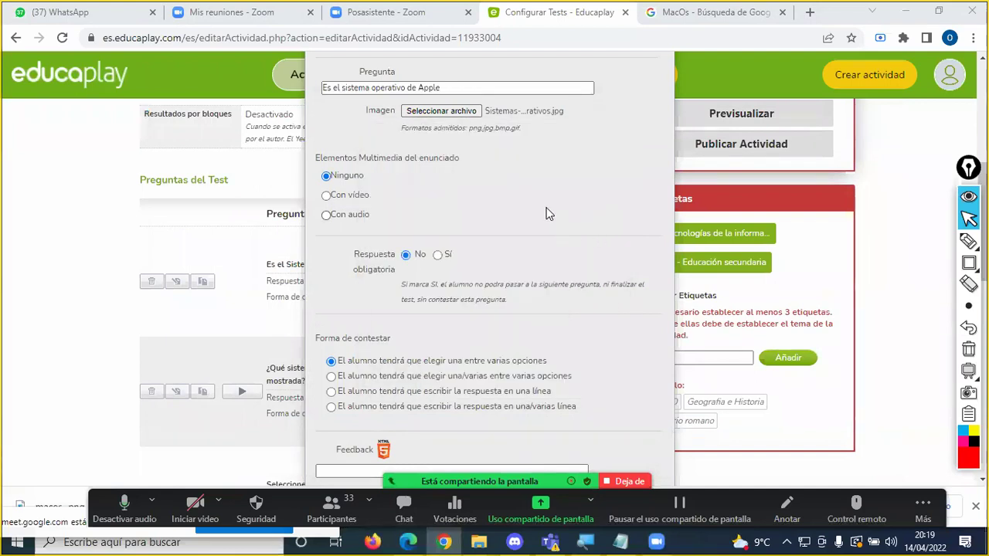
# Step: Enter the feedback 'El sistema operativo de Apple es MacOS' for the question
pyautogui.scroll(3, 546, 214)
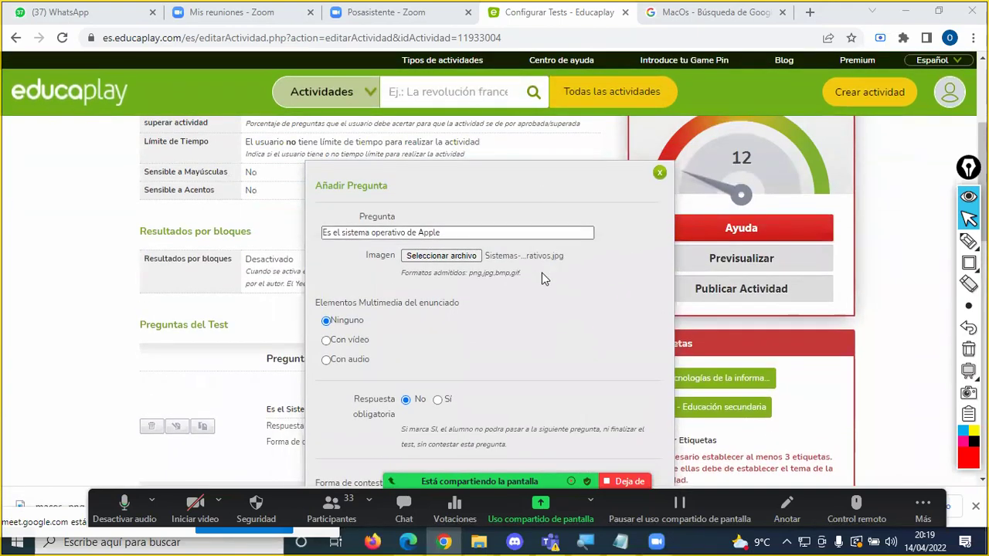
pyautogui.scroll(-2, 497, 297)
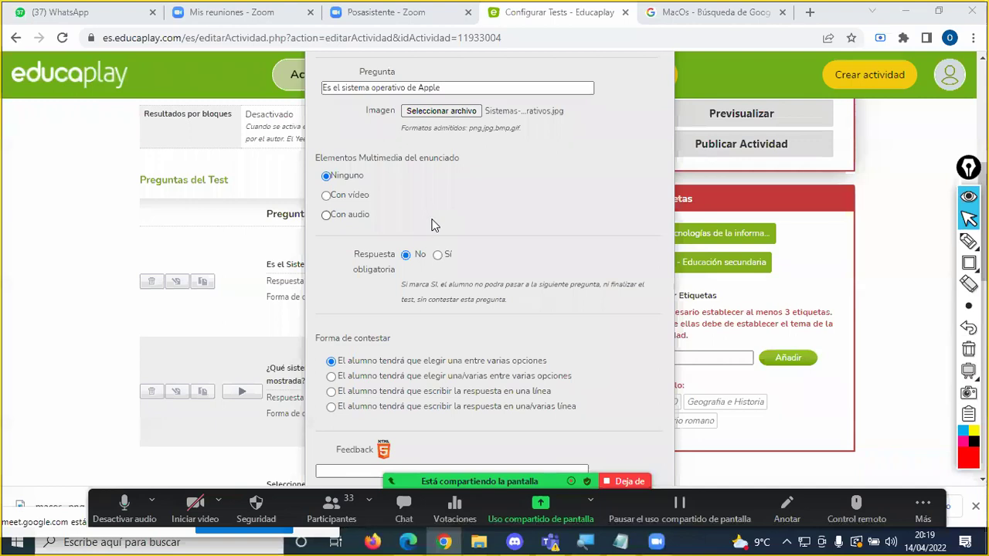
pyautogui.scroll(-2, 434, 227)
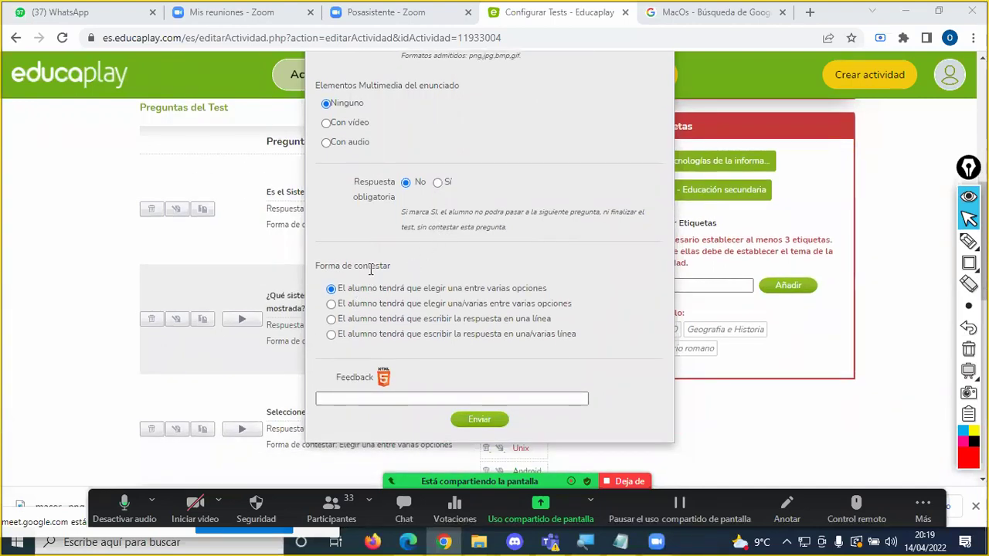
pyautogui.scroll(3, 407, 287)
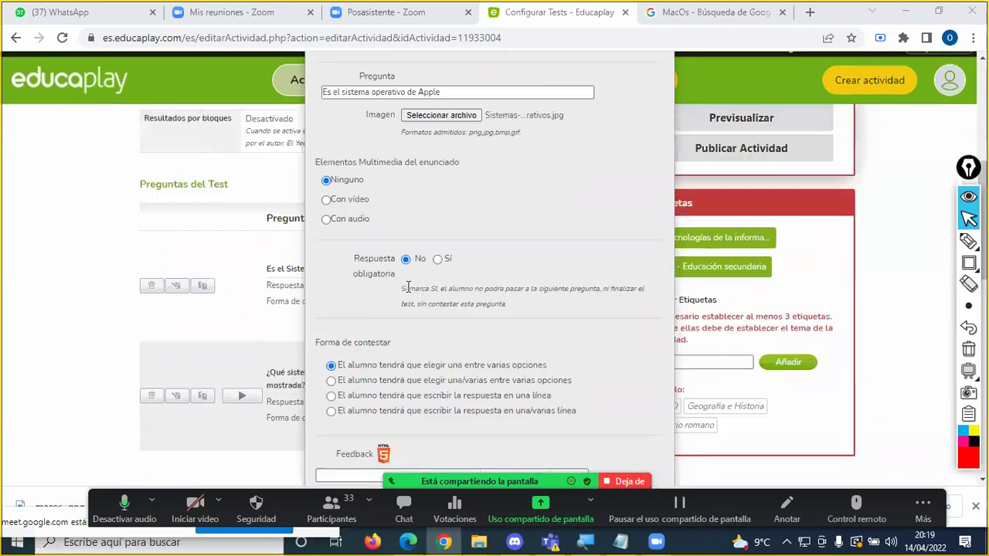
pyautogui.scroll(-4, 408, 288)
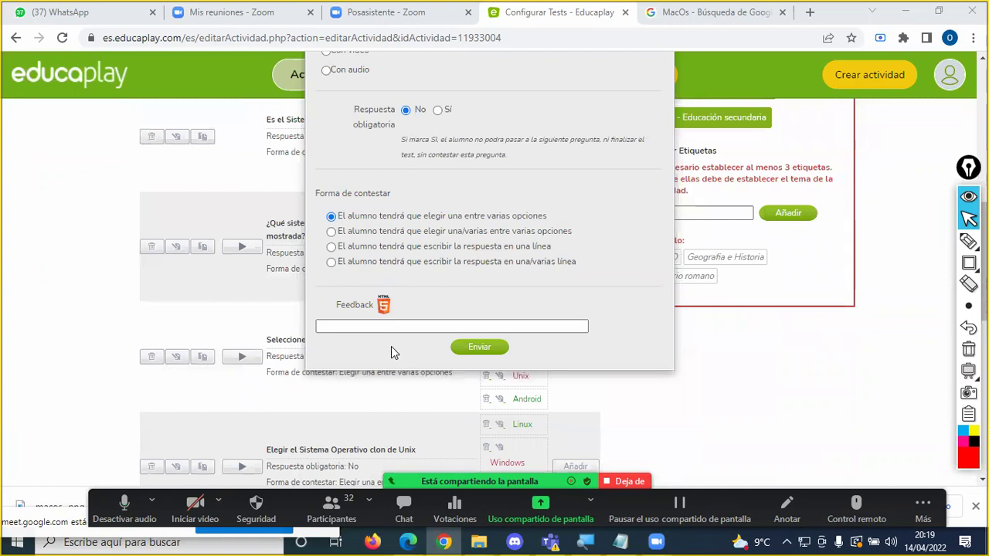
pyautogui.click(389, 327)
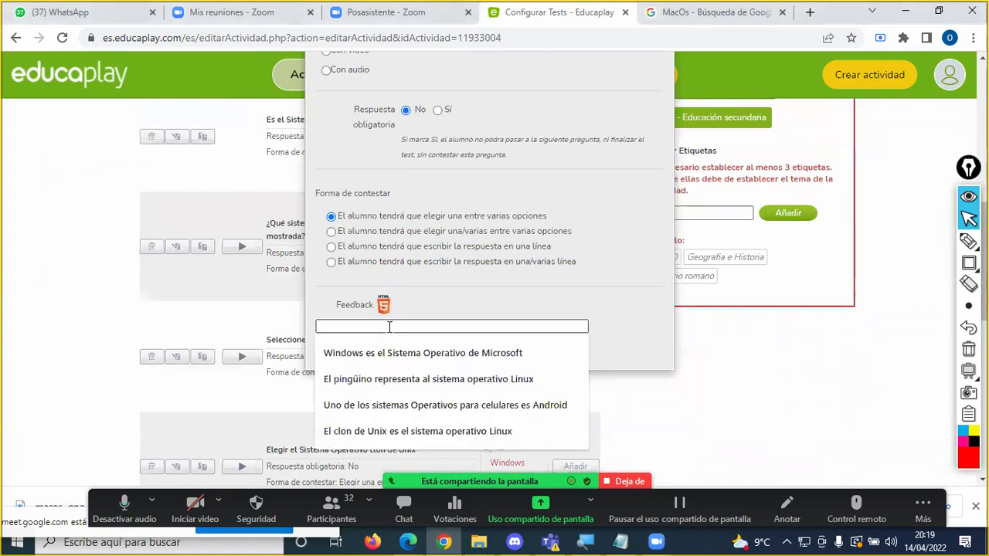
pyautogui.write('El sis')
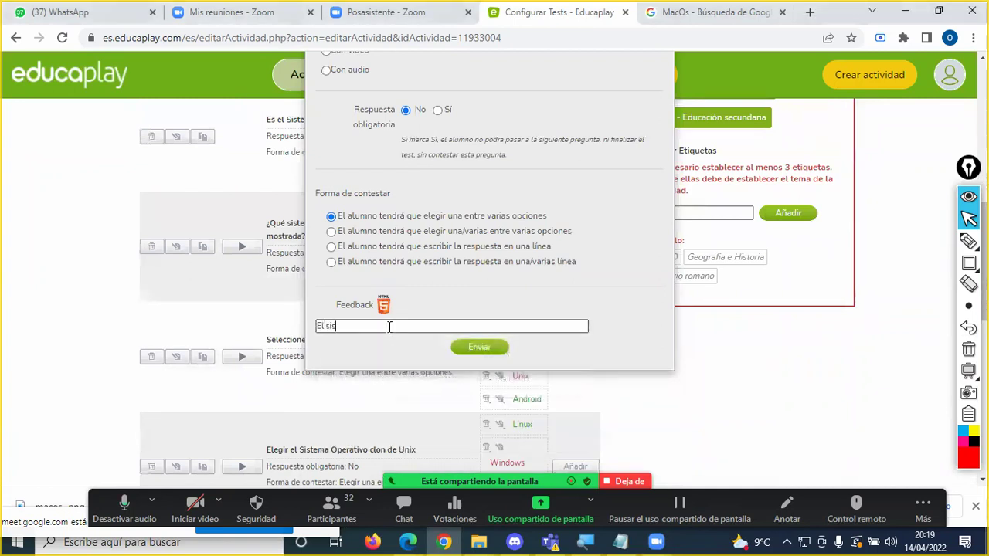
pyautogui.write('tema operativo de Appl')
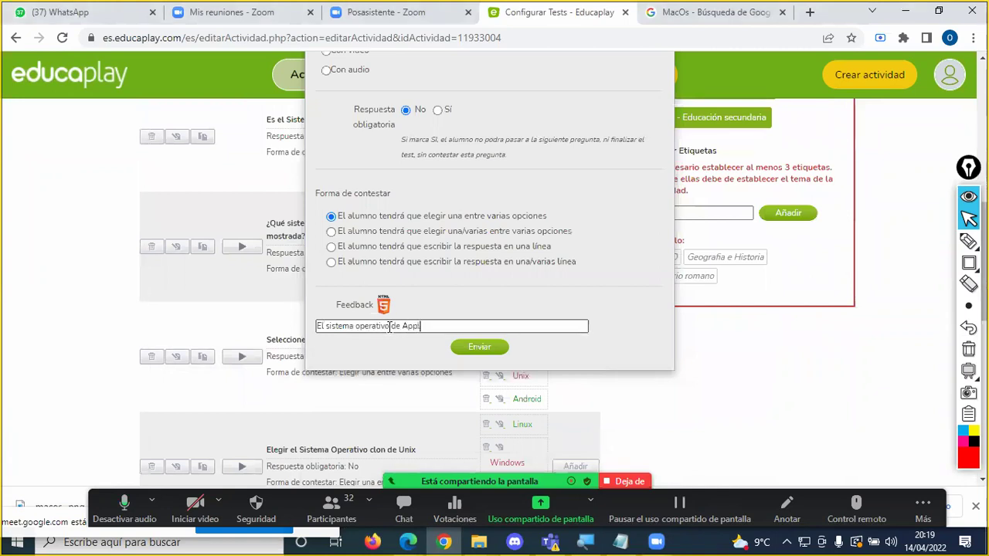
pyautogui.write('e es MA')
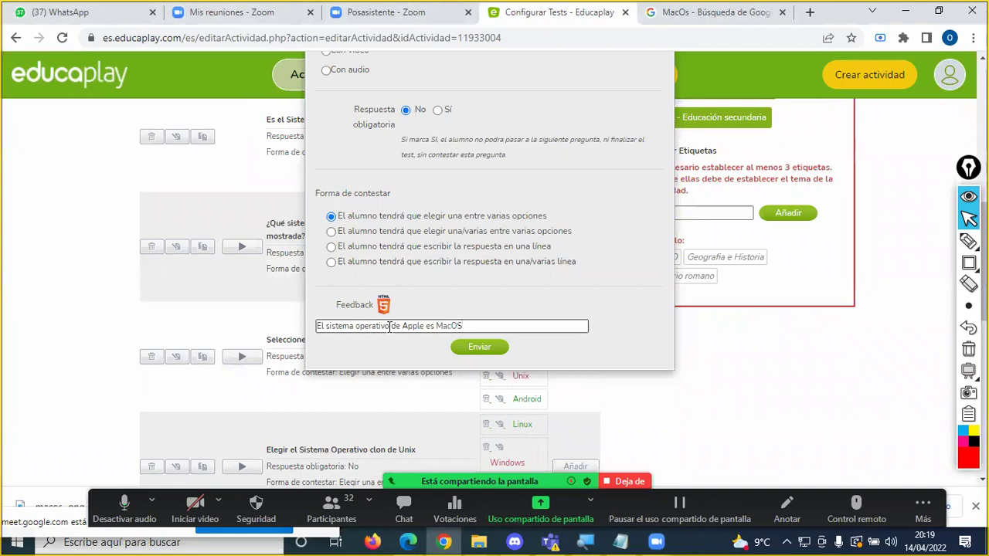
# Step: Submit the Apple question with its feedback
pyautogui.scroll(5, 390, 326)
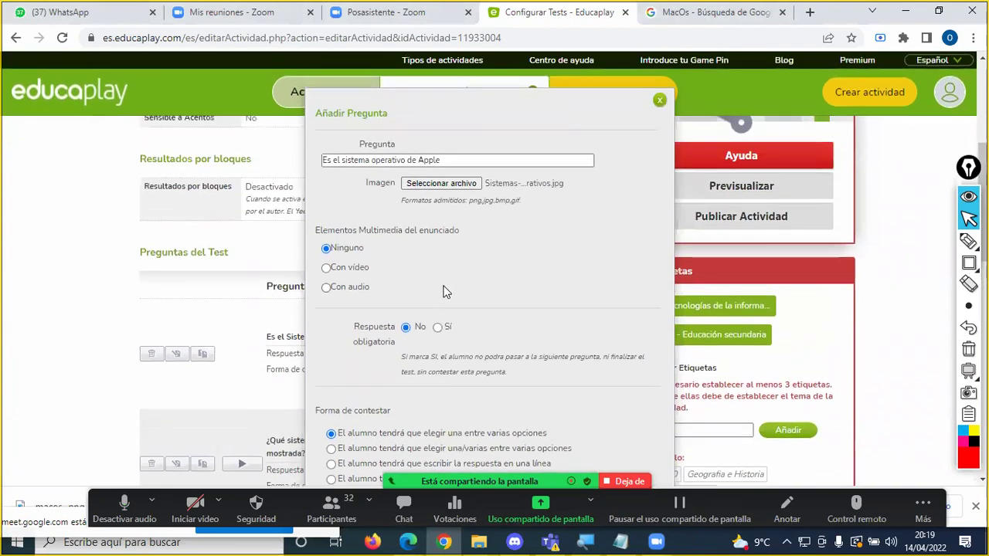
pyautogui.scroll(-1, 448, 285)
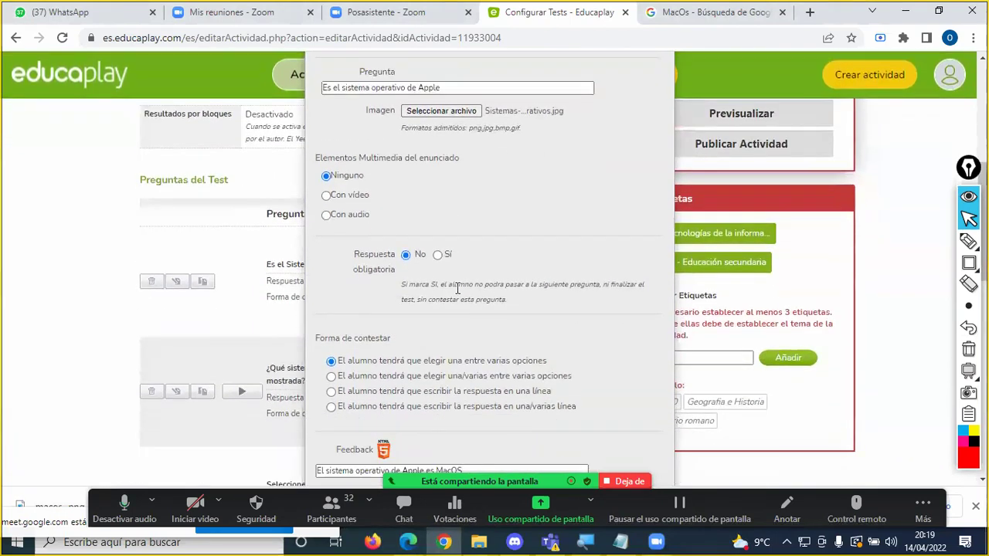
pyautogui.scroll(-1, 457, 287)
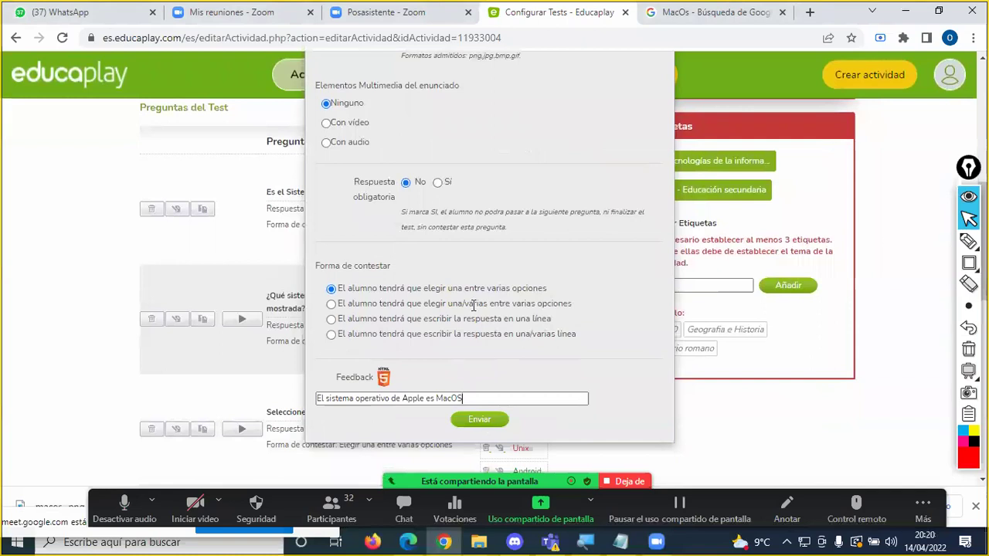
pyautogui.scroll(2, 474, 308)
pyautogui.scroll(-2, 474, 307)
pyautogui.scroll(-1, 475, 307)
pyautogui.click(479, 346)
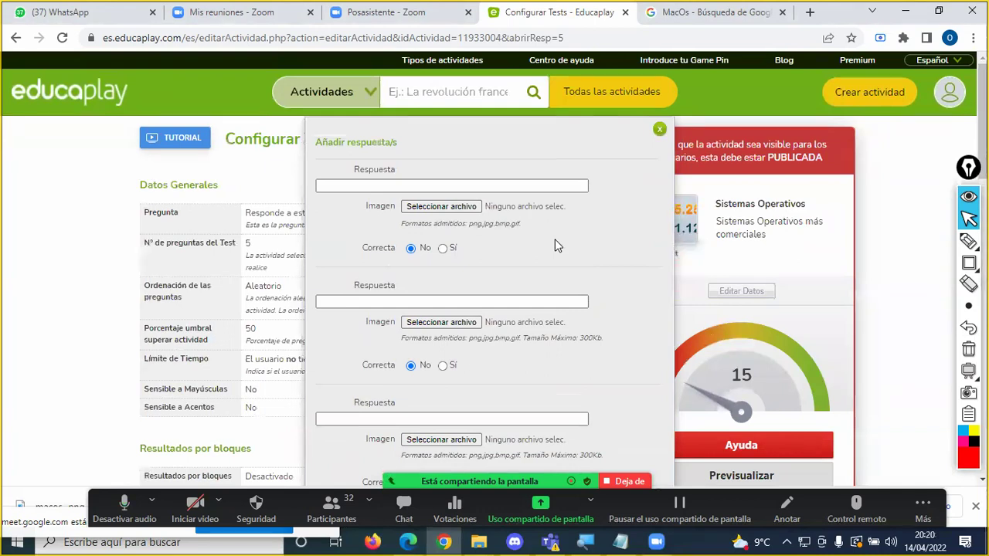
# Step: Enter the answer options Android, MacOS, Windows and Unix
pyautogui.click(388, 188)
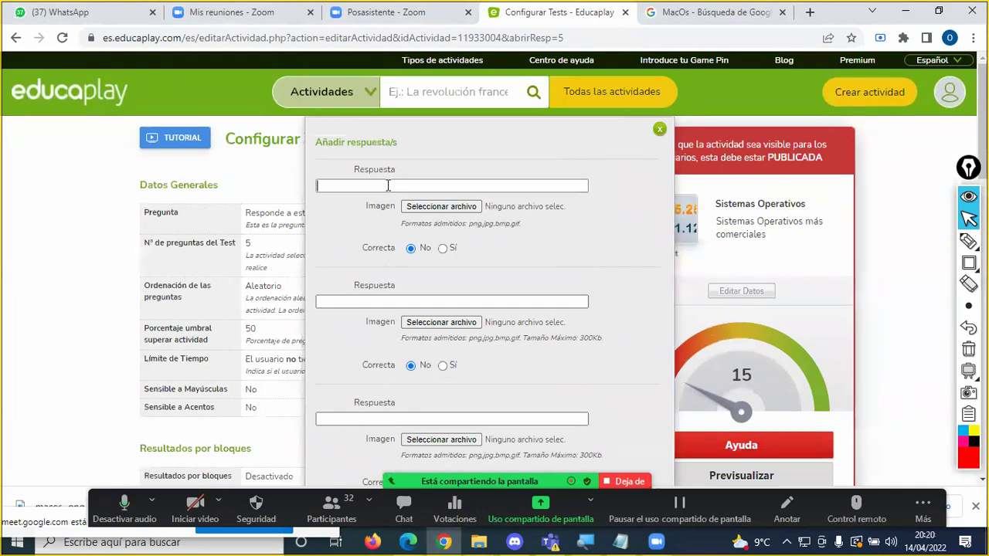
pyautogui.click(388, 185)
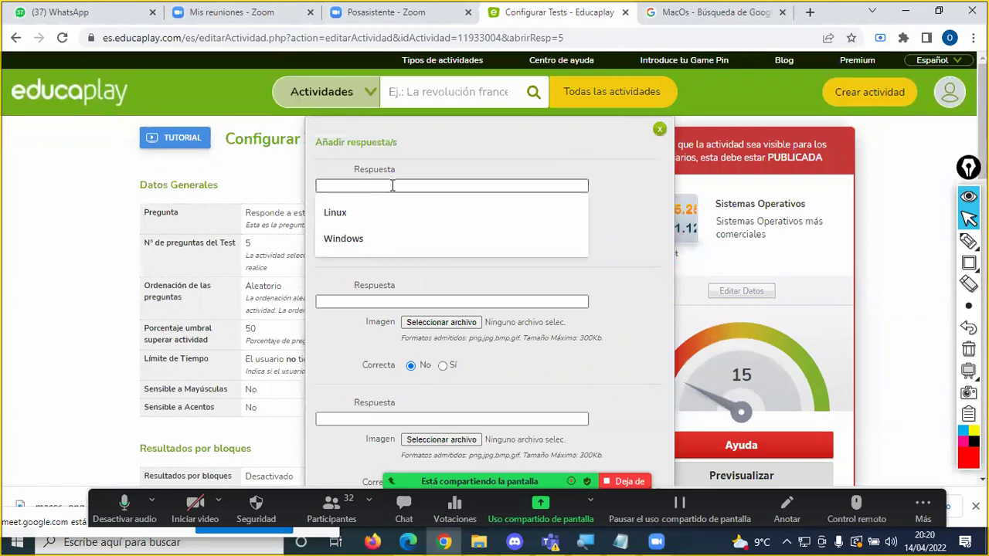
pyautogui.write('Android')
pyautogui.click(357, 300)
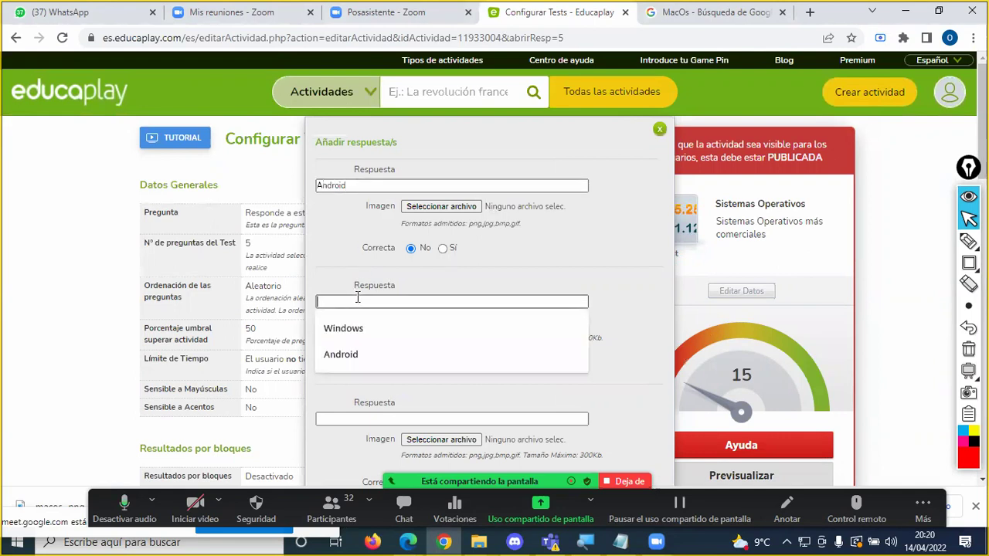
pyautogui.write('Mac')
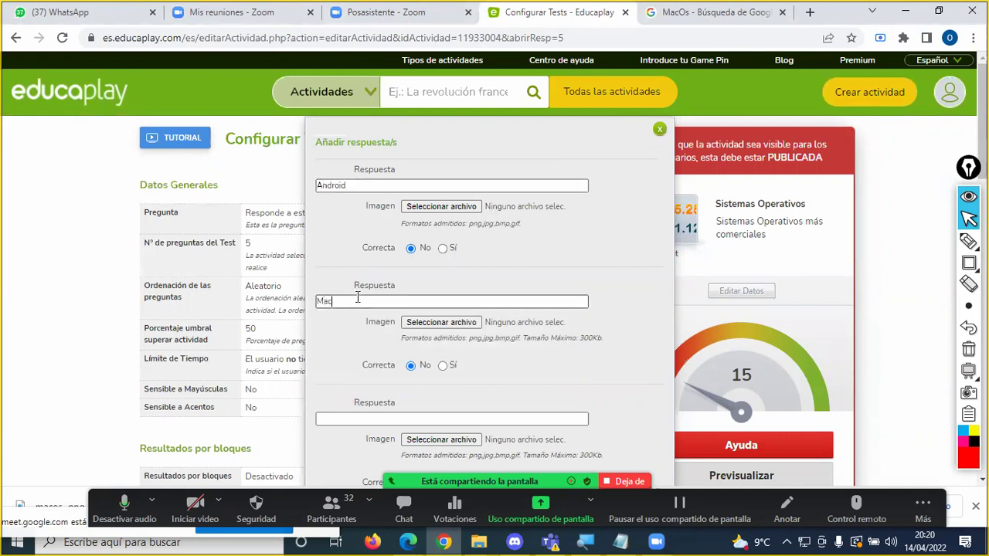
pyautogui.scroll(-2, 358, 300)
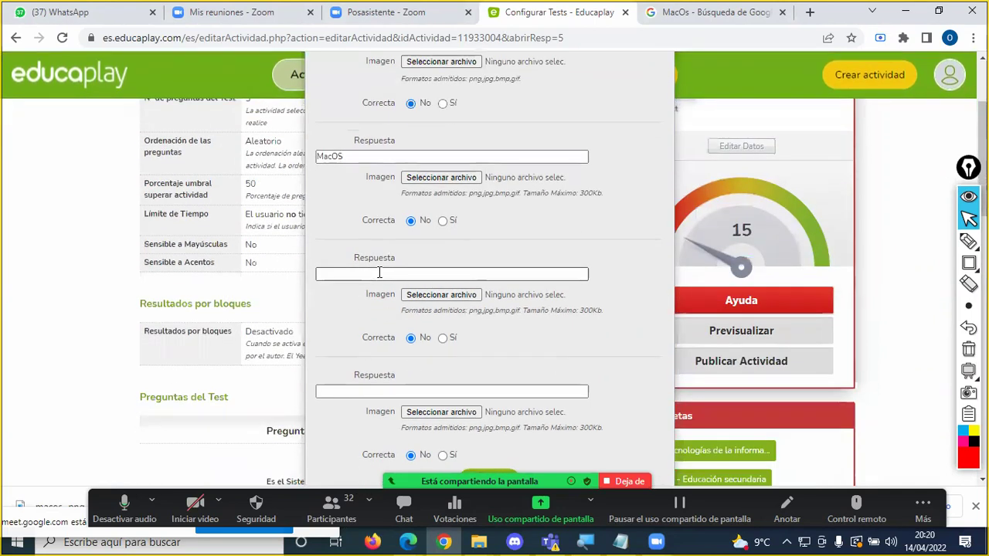
pyautogui.click(380, 273)
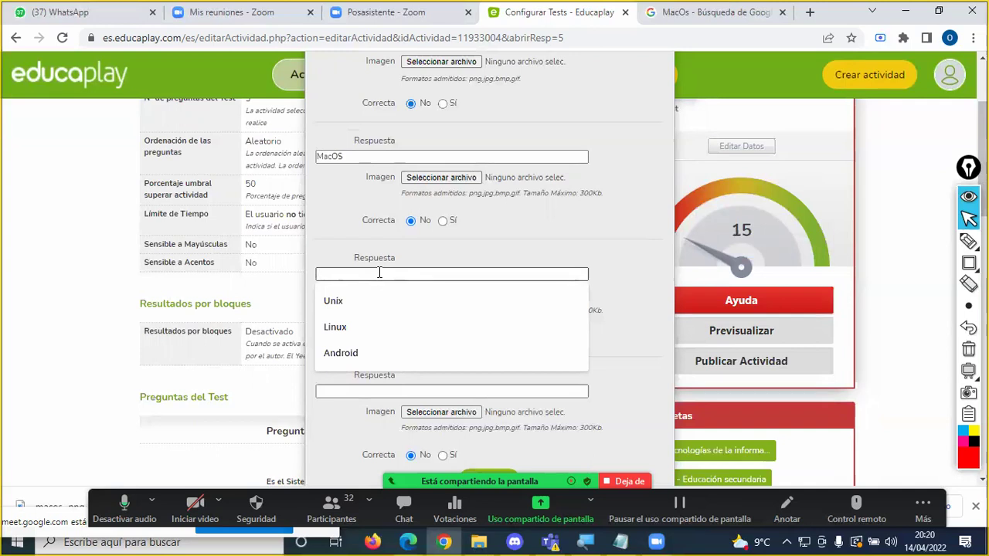
pyautogui.write('Windows')
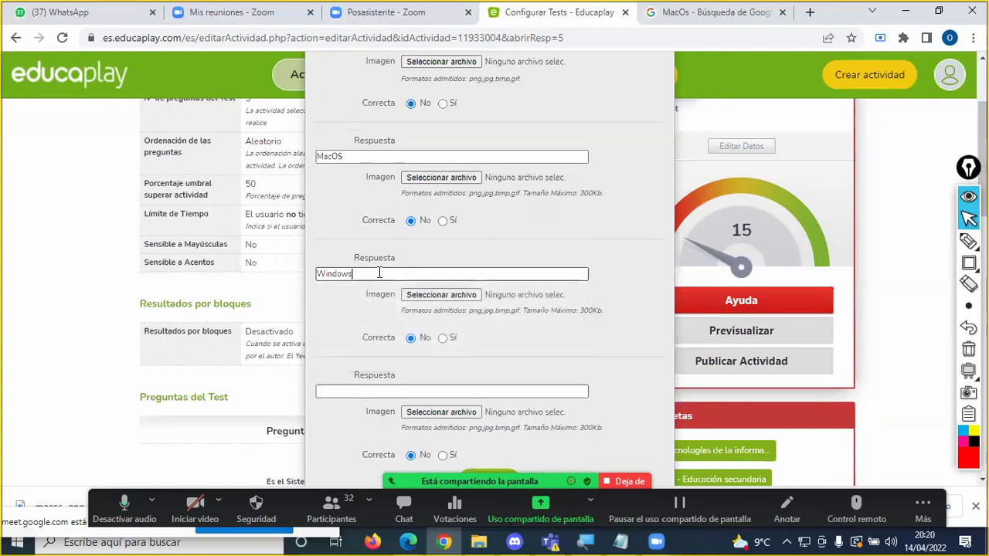
pyautogui.scroll(-1, 380, 287)
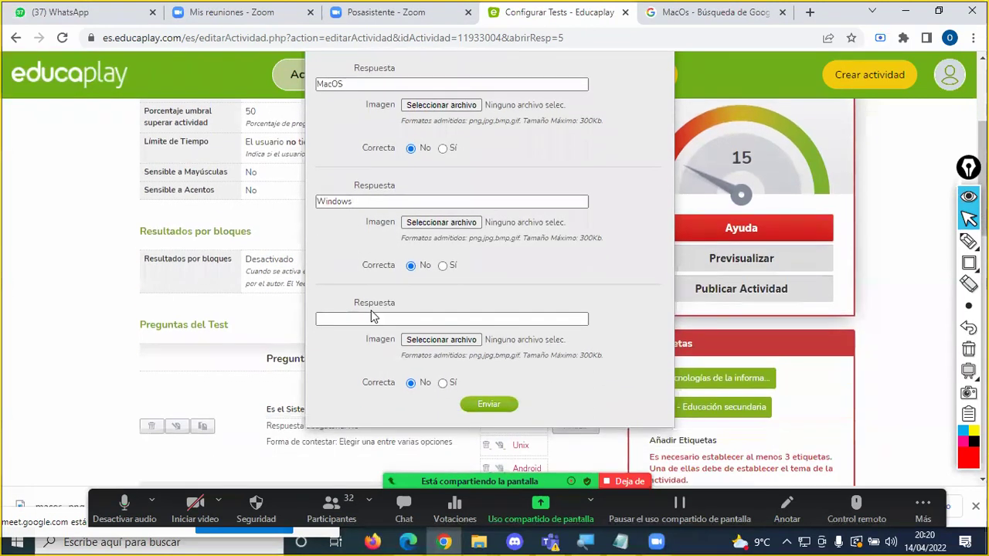
pyautogui.click(371, 317)
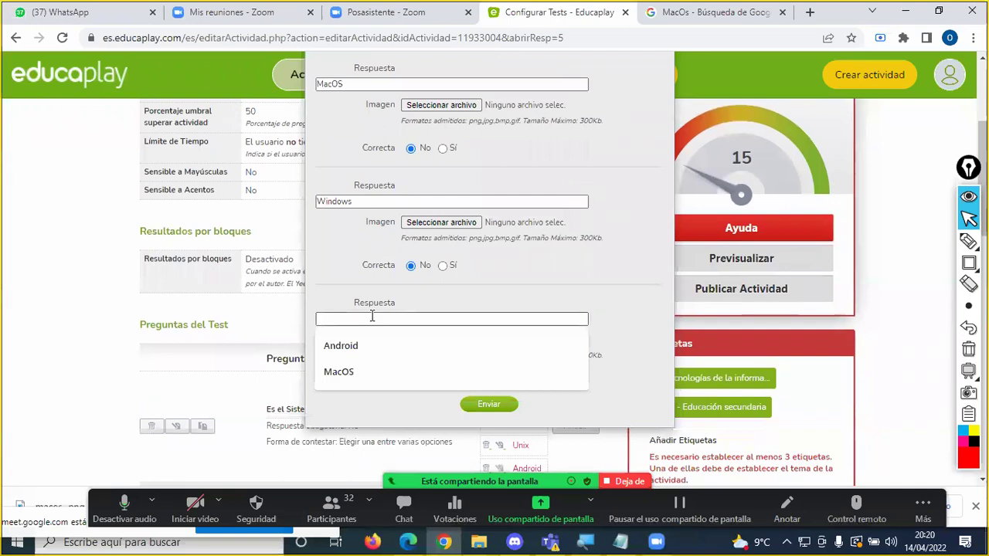
pyautogui.write('Unix')
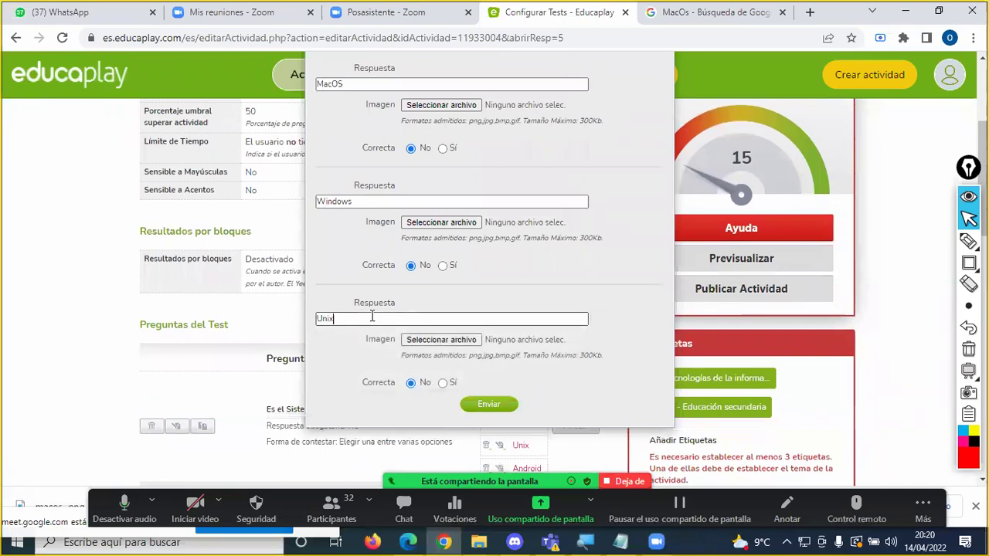
# Step: Mark MacOS as the correct answer and save the answers
pyautogui.scroll(3, 410, 268)
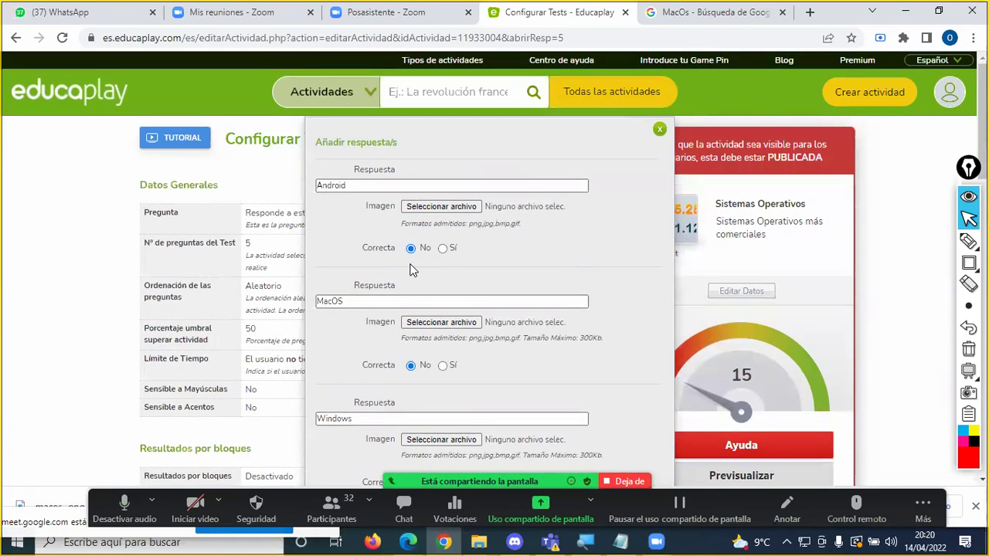
pyautogui.scroll(-4, 410, 269)
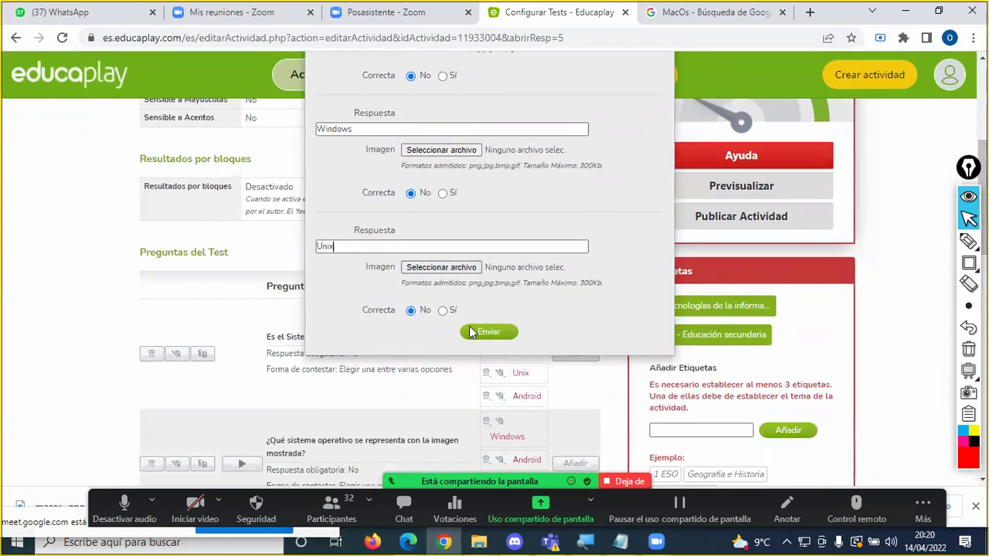
pyautogui.scroll(4, 435, 273)
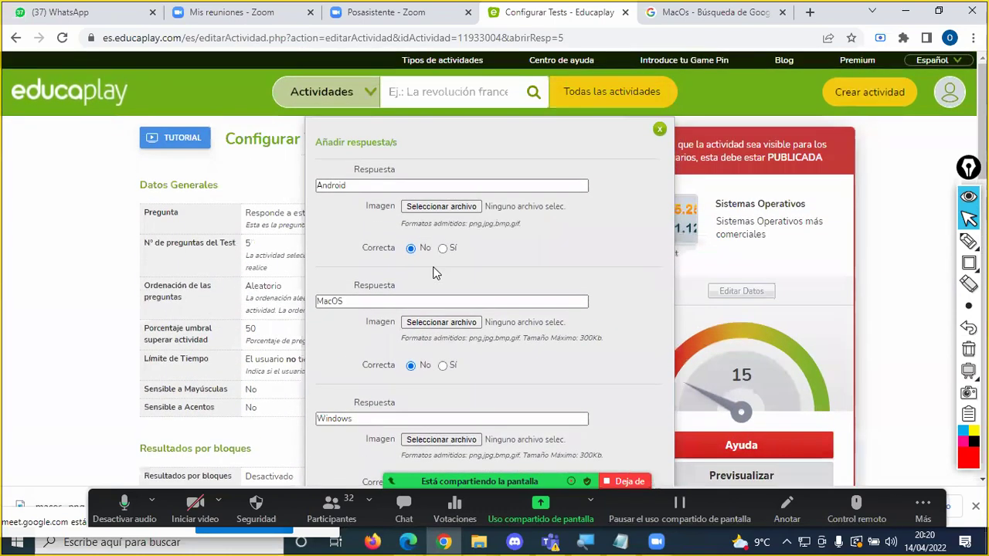
pyautogui.click(448, 367)
pyautogui.scroll(-5, 468, 340)
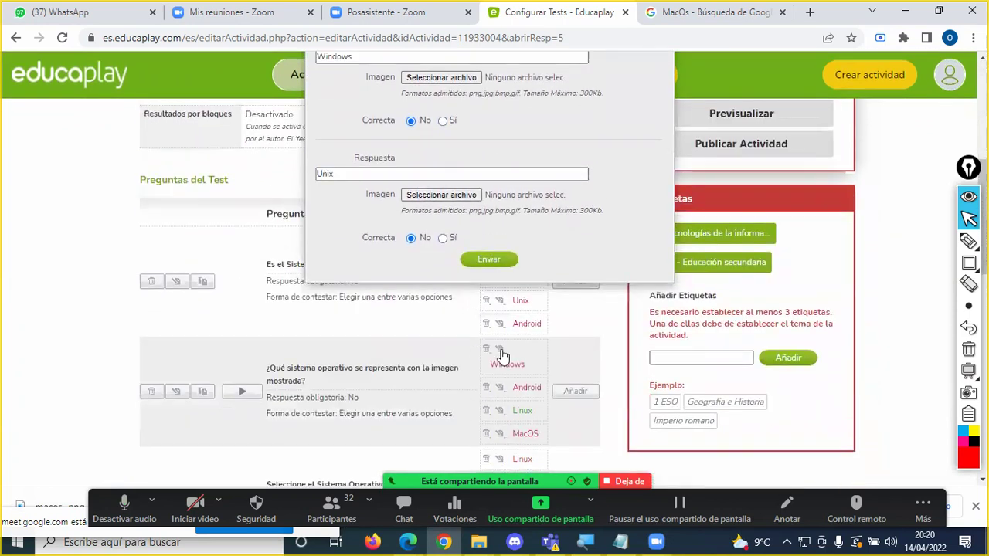
pyautogui.click(489, 259)
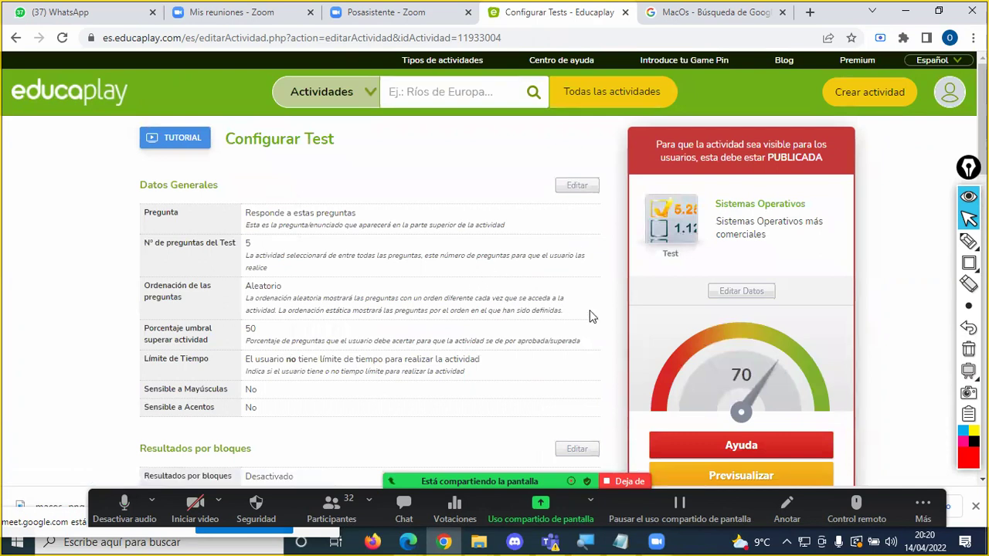
# Step: Review the Preguntas del Test list and open the Ayuda tips for the 70-score test
pyautogui.scroll(-1, 718, 340)
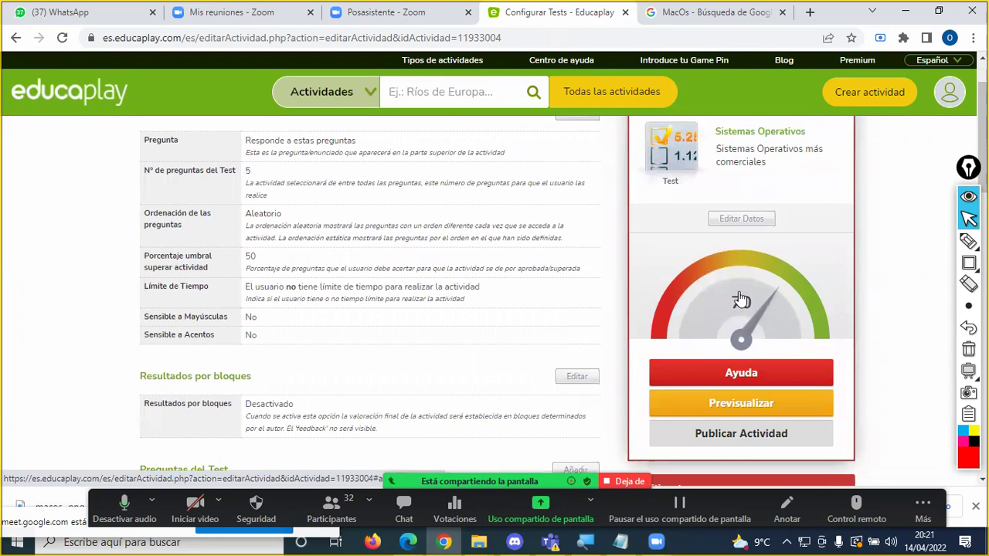
pyautogui.scroll(-4, 453, 309)
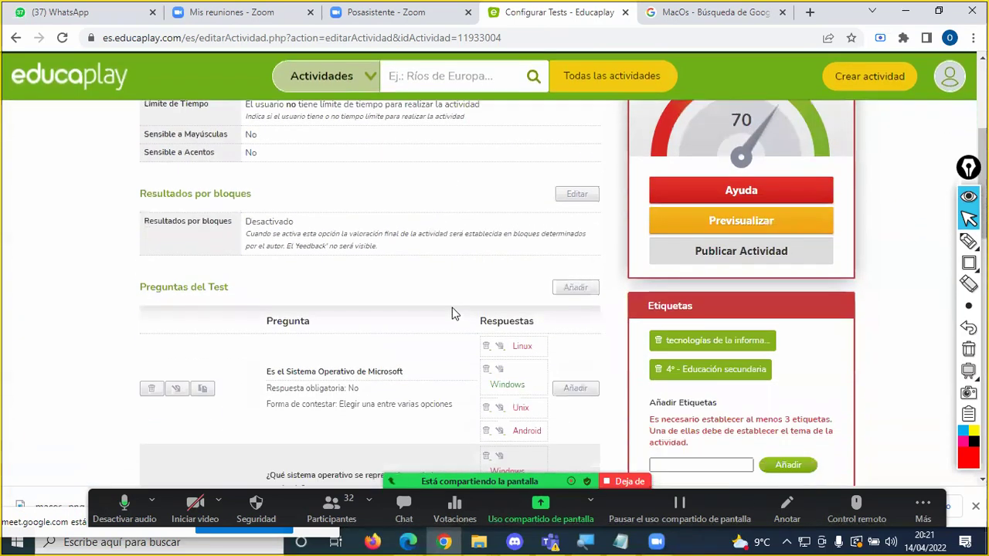
pyautogui.scroll(-6, 453, 306)
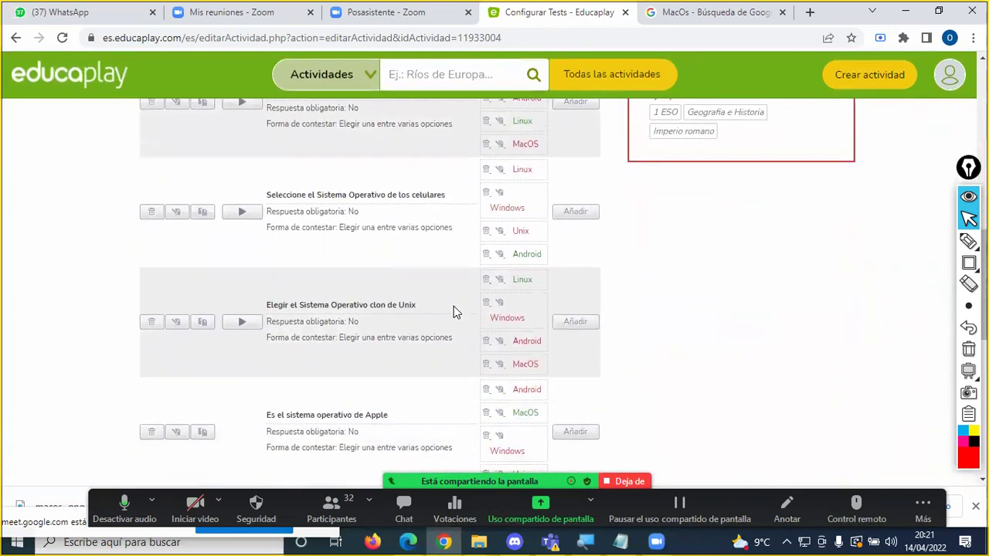
pyautogui.scroll(7, 369, 278)
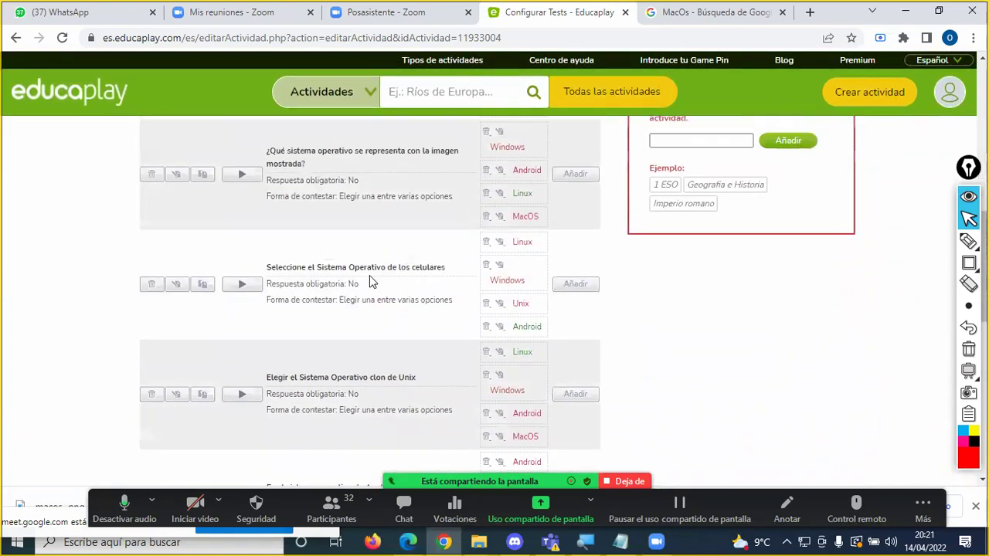
pyautogui.scroll(1, 369, 278)
pyautogui.scroll(-5, 371, 279)
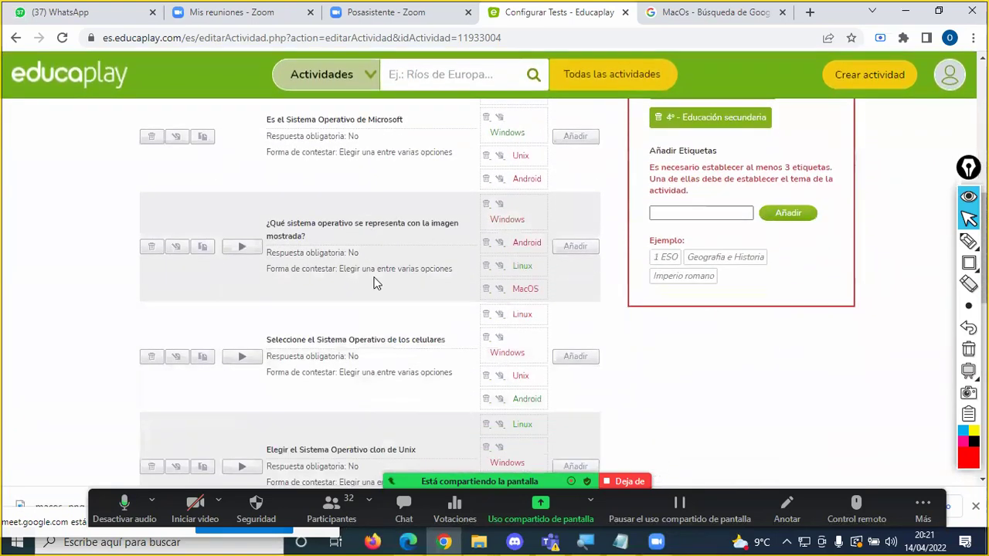
pyautogui.scroll(4, 374, 281)
pyautogui.scroll(3, 374, 283)
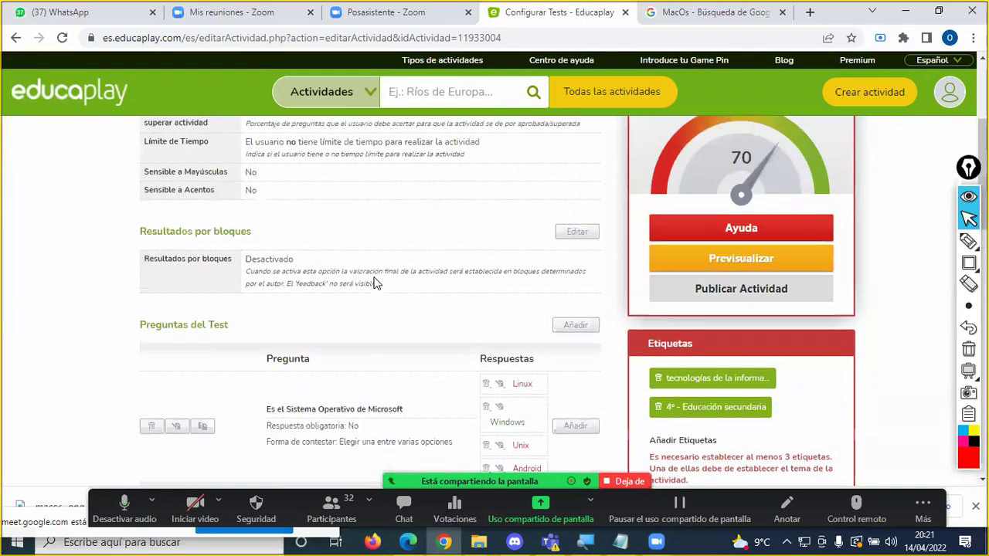
pyautogui.scroll(1, 711, 218)
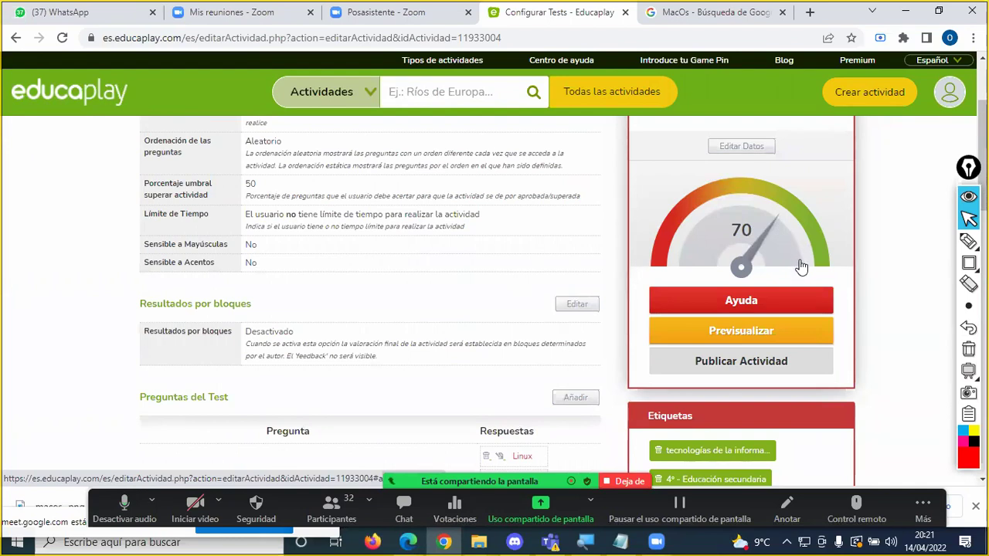
pyautogui.scroll(-1, 419, 274)
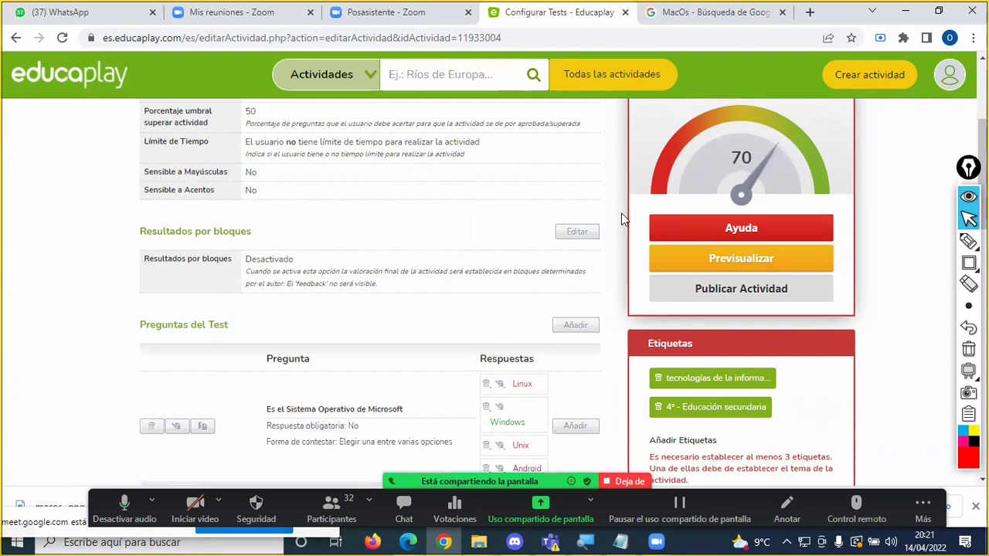
pyautogui.scroll(1, 803, 225)
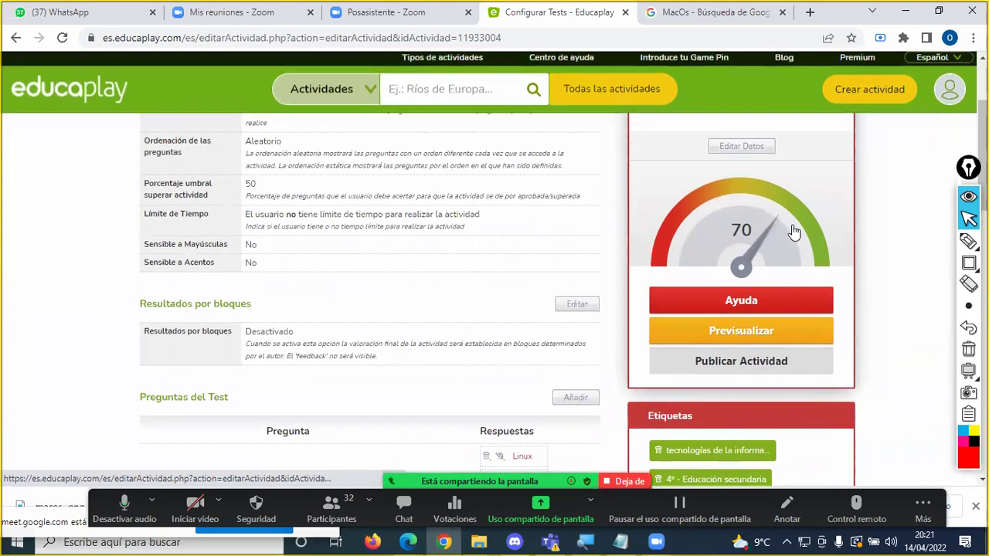
pyautogui.click(739, 301)
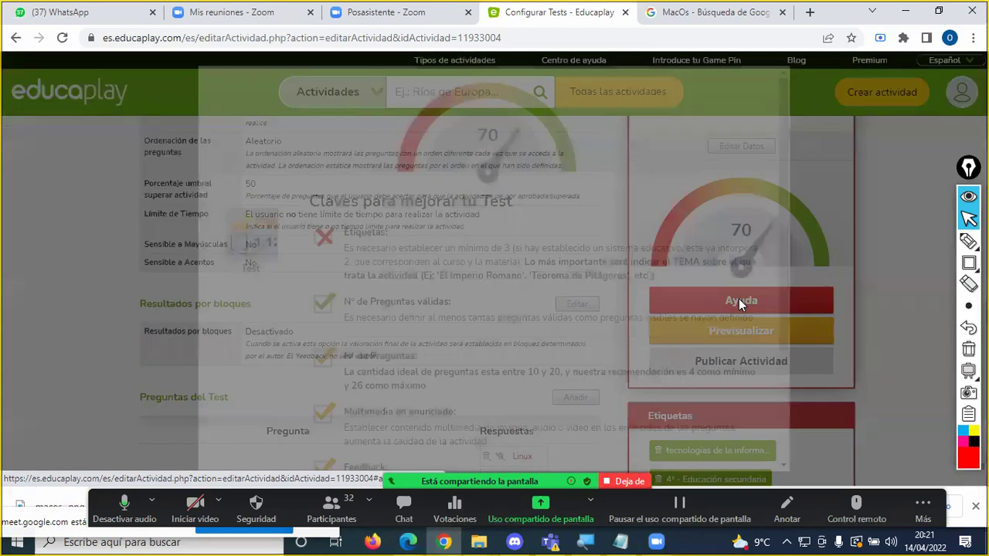
pyautogui.scroll(-2, 459, 296)
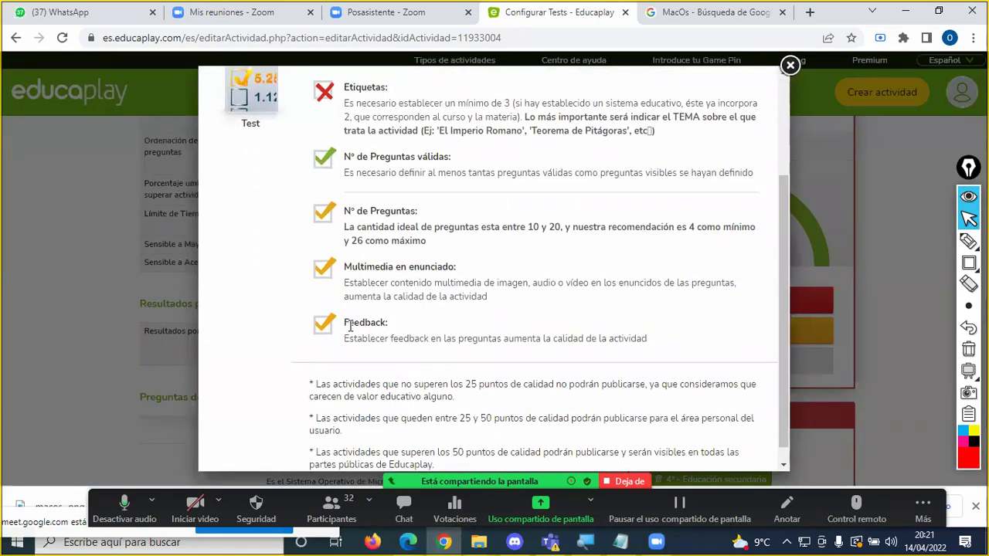
pyautogui.scroll(2, 346, 320)
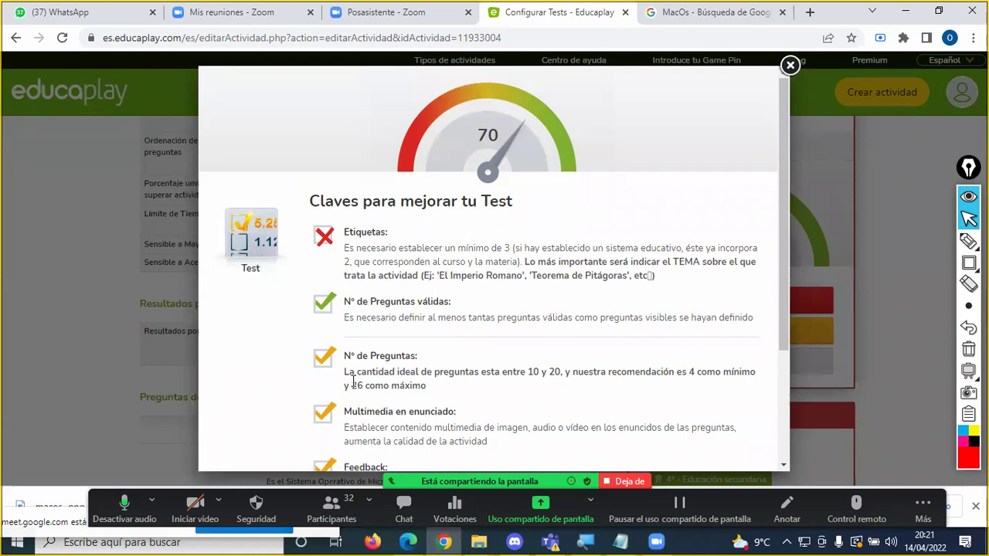
pyautogui.scroll(-1, 358, 363)
pyautogui.scroll(1, 371, 317)
pyautogui.scroll(-2, 434, 255)
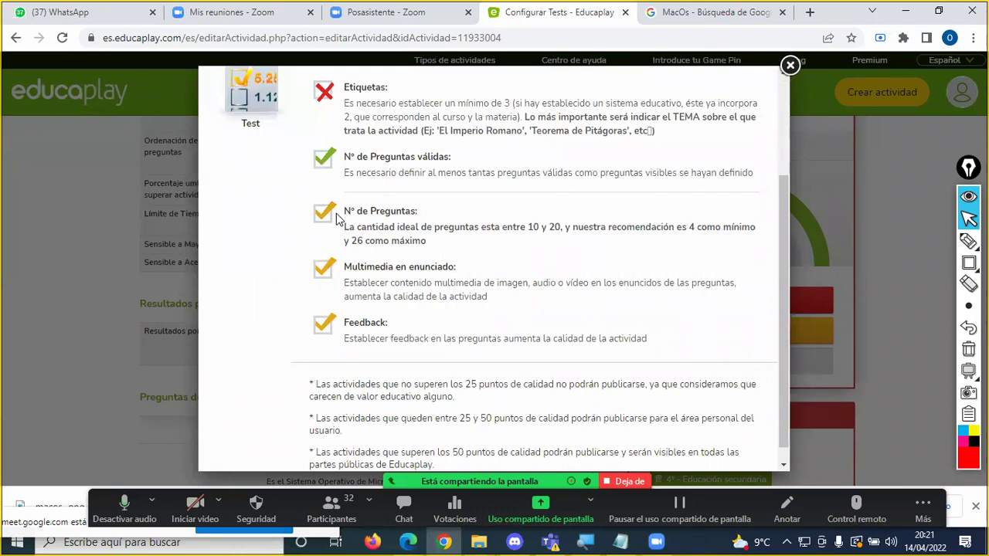
pyautogui.scroll(2, 361, 224)
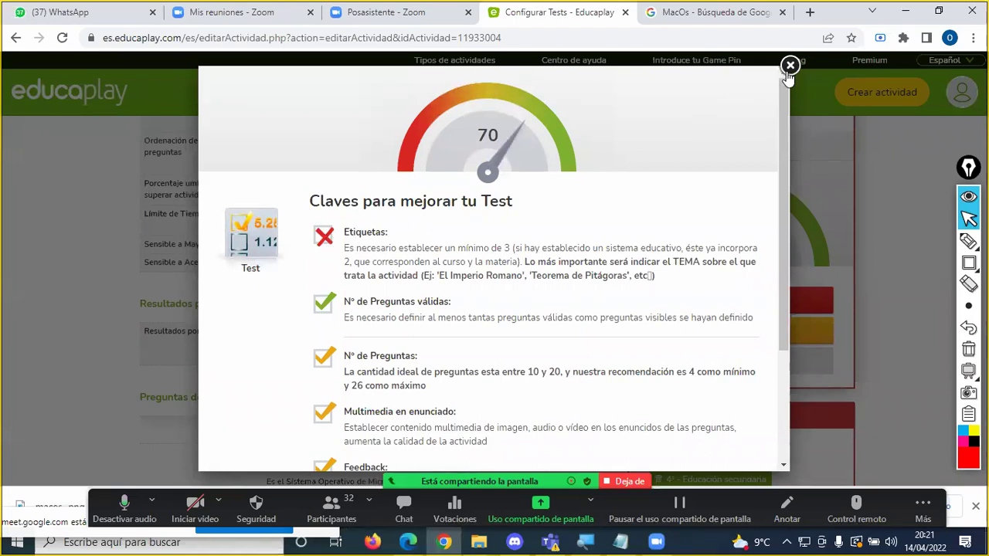
pyautogui.moveTo(376, 248); pyautogui.dragTo(544, 248)
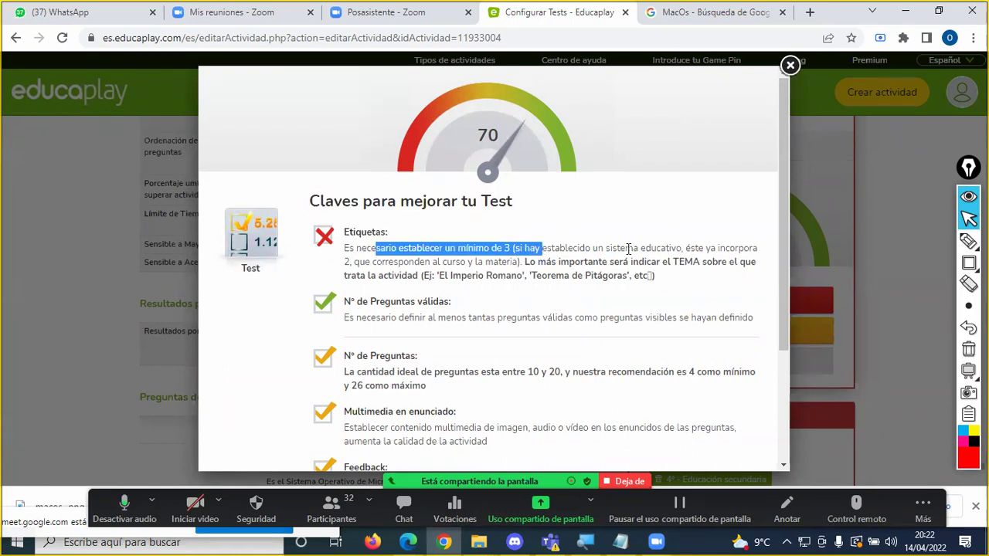
pyautogui.moveTo(387, 272); pyautogui.dragTo(347, 264)
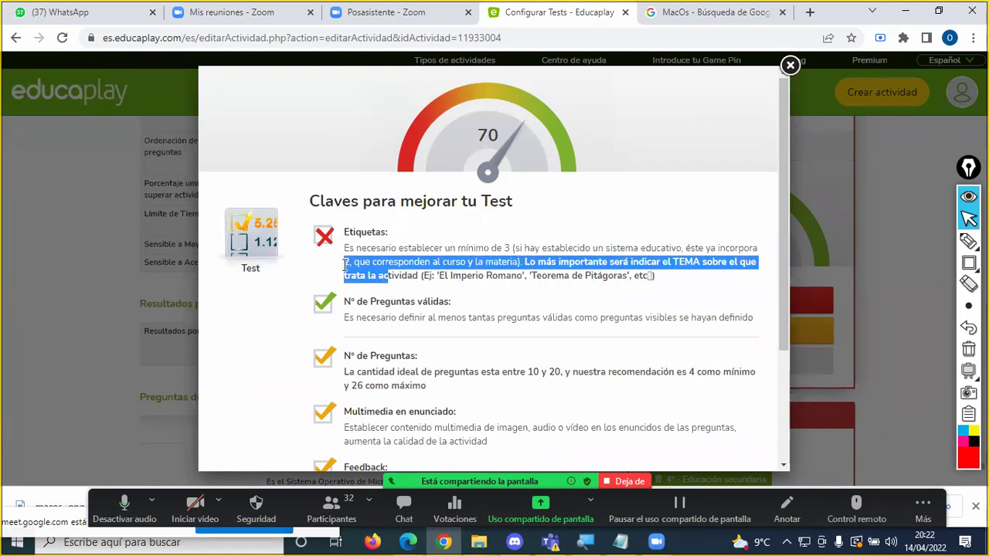
pyautogui.click(789, 67)
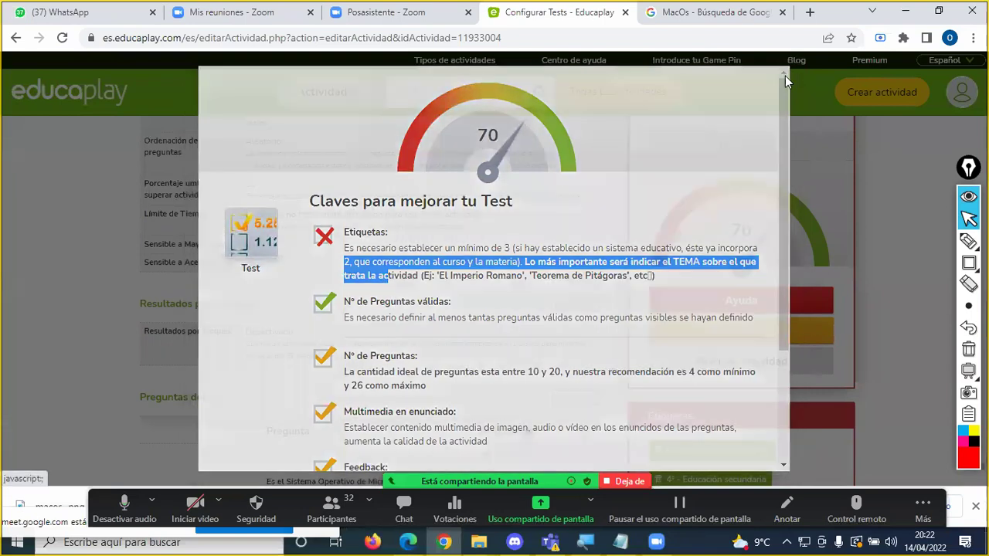
# Step: Add 'informatica 1' as a third tag on the test and recheck the improvement tips
pyautogui.scroll(-1, 835, 267)
pyautogui.scroll(-4, 835, 265)
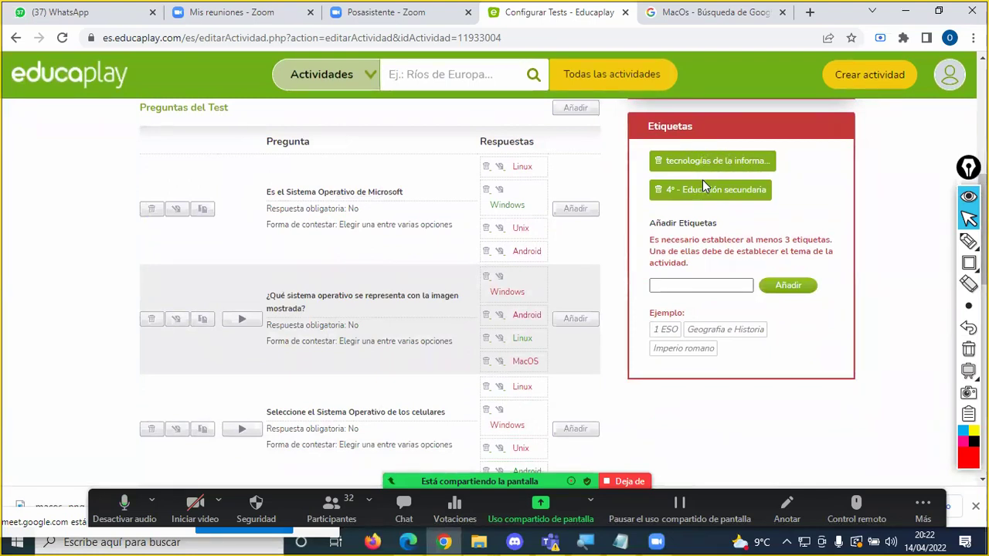
pyautogui.click(687, 284)
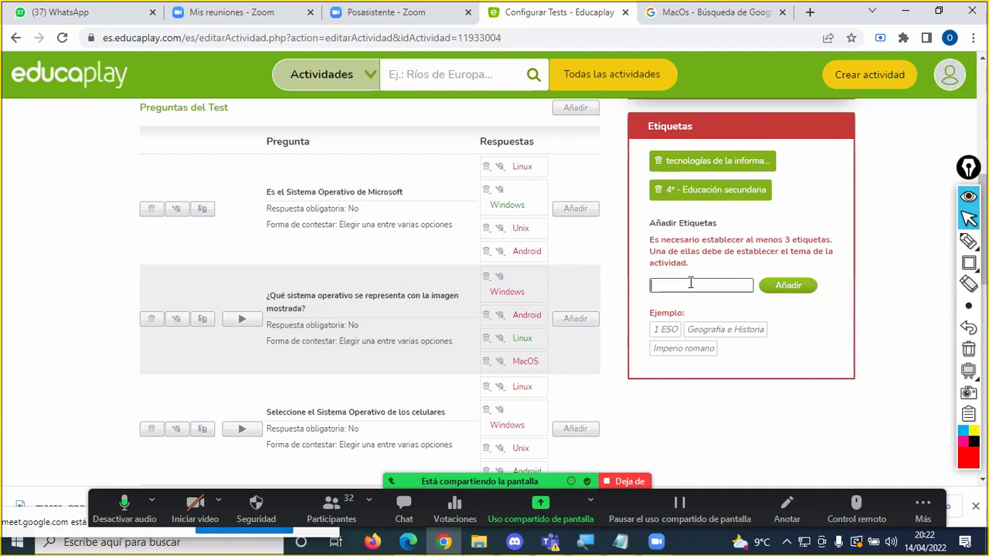
pyautogui.write('forma')
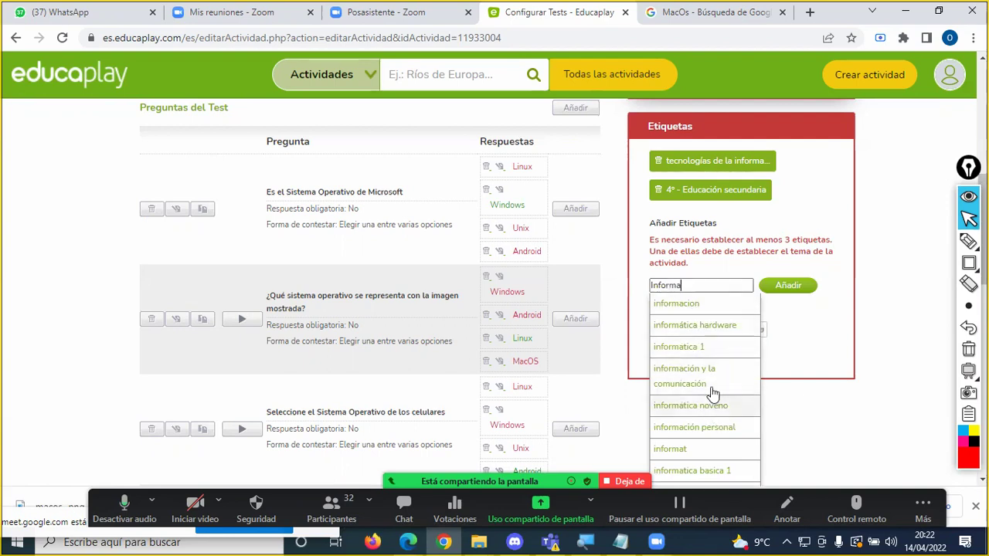
pyautogui.click(702, 349)
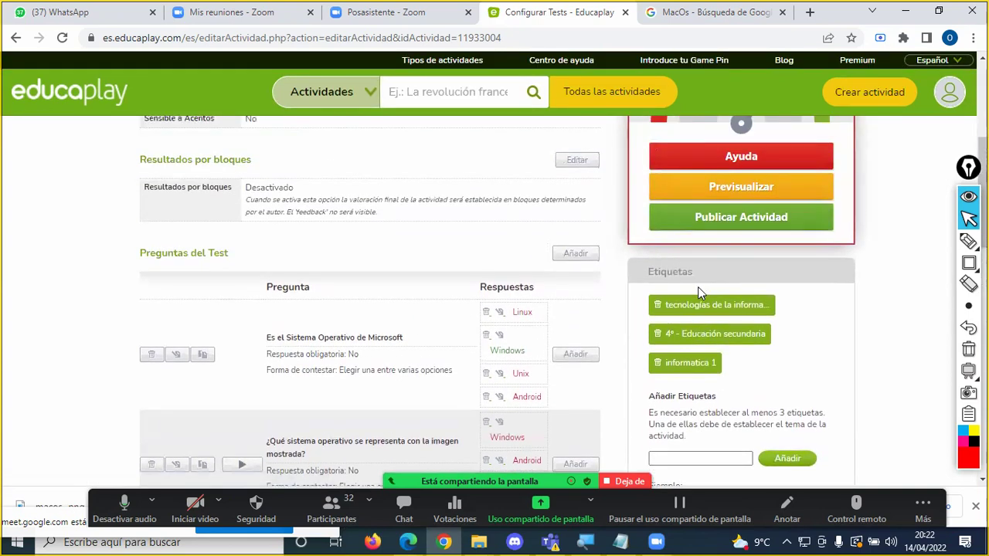
pyautogui.scroll(2, 700, 358)
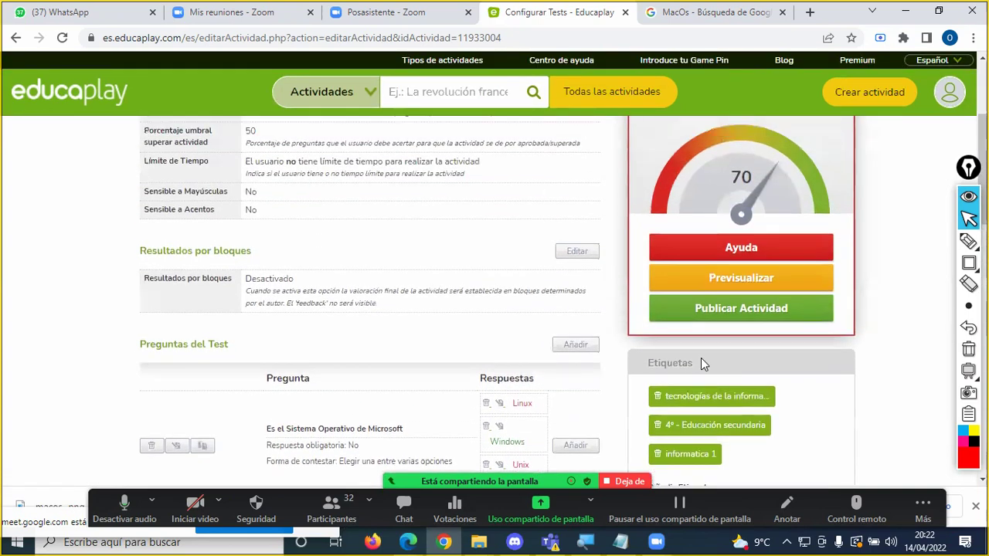
pyautogui.click(738, 312)
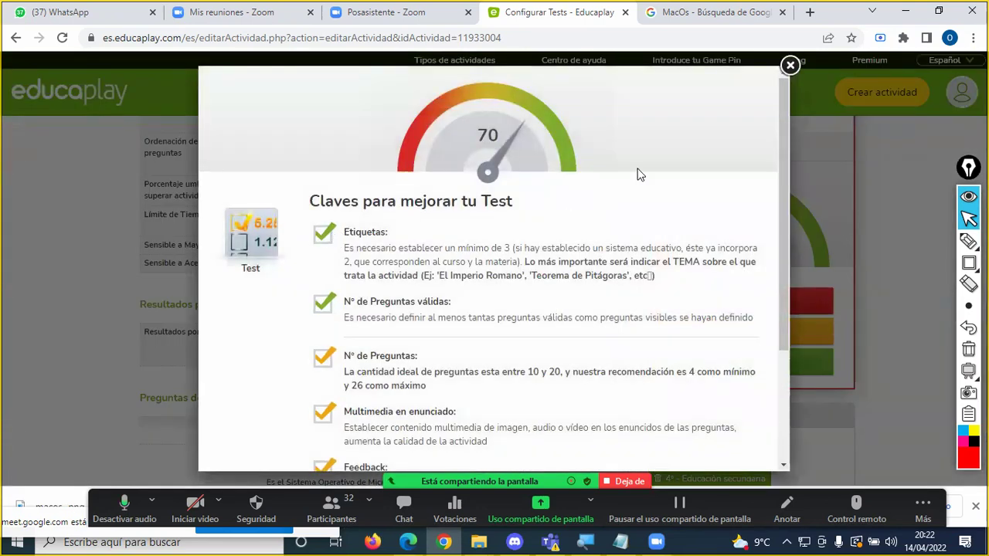
pyautogui.click(790, 66)
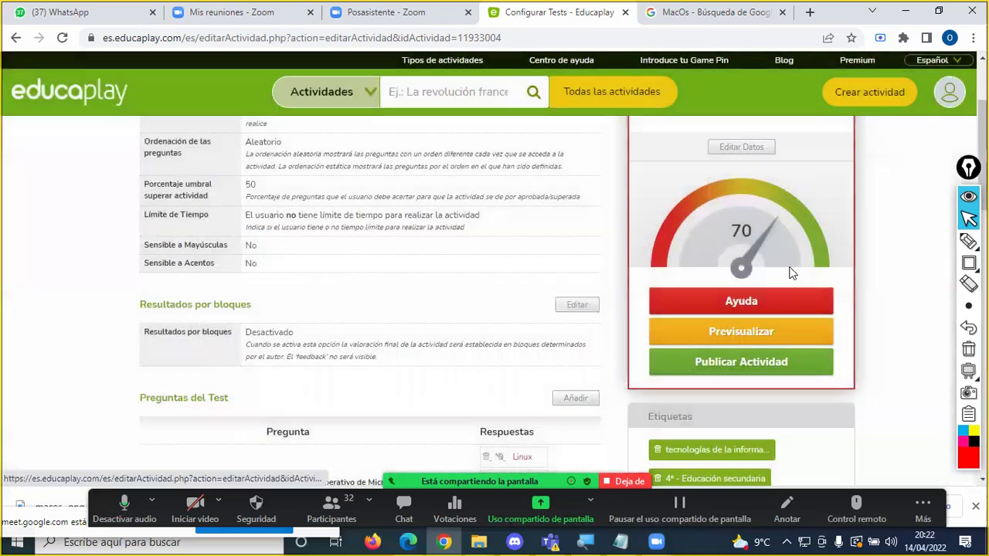
pyautogui.scroll(1, 861, 256)
pyautogui.scroll(-3, 861, 257)
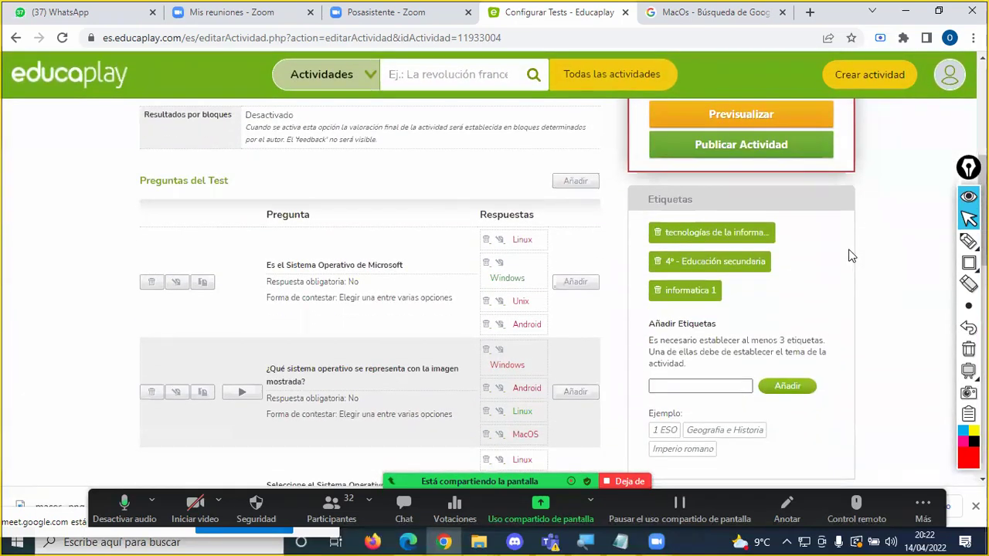
pyautogui.scroll(-1, 740, 306)
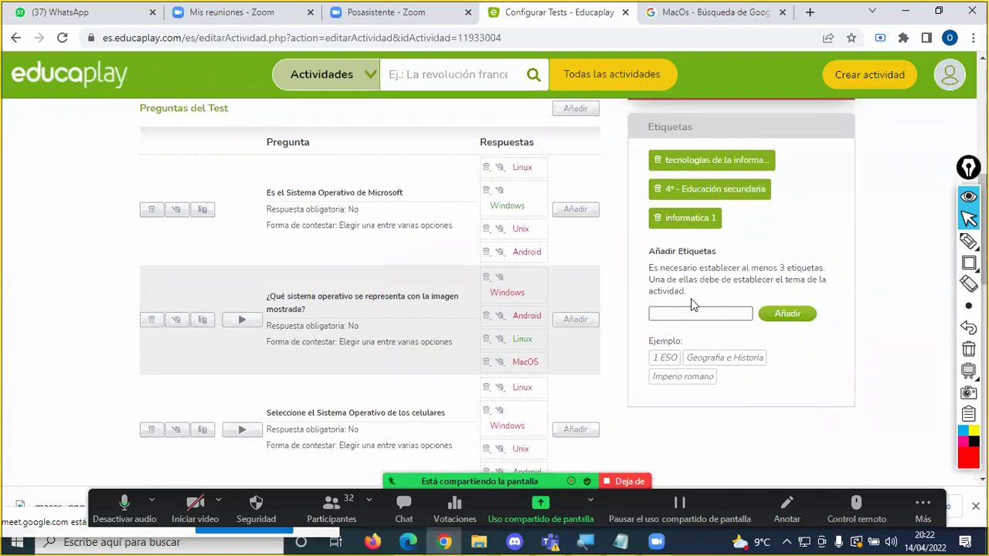
# Step: Replace the 'quim' tag text and add 'información y la comunicación' as a fourth tag
pyautogui.write('quim')
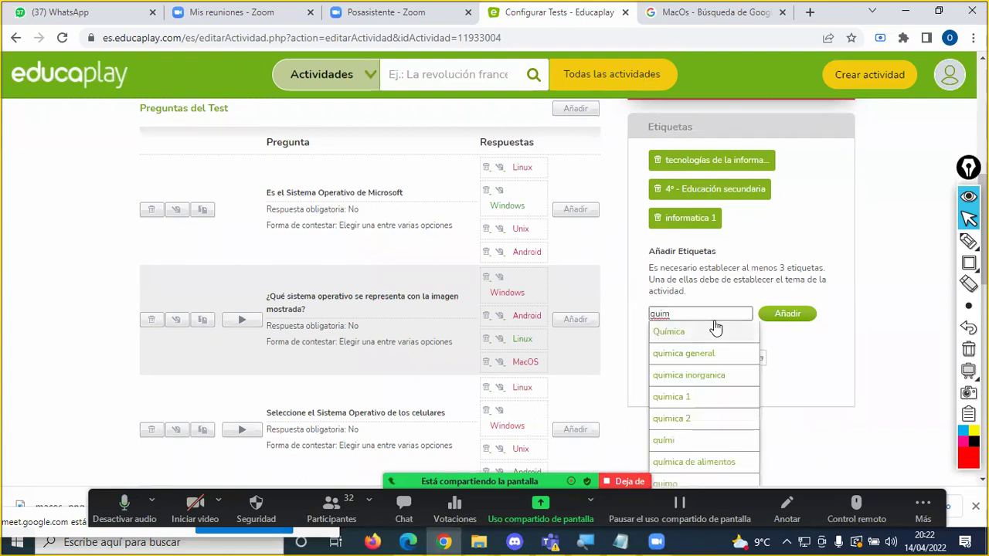
pyautogui.scroll(-1, 717, 328)
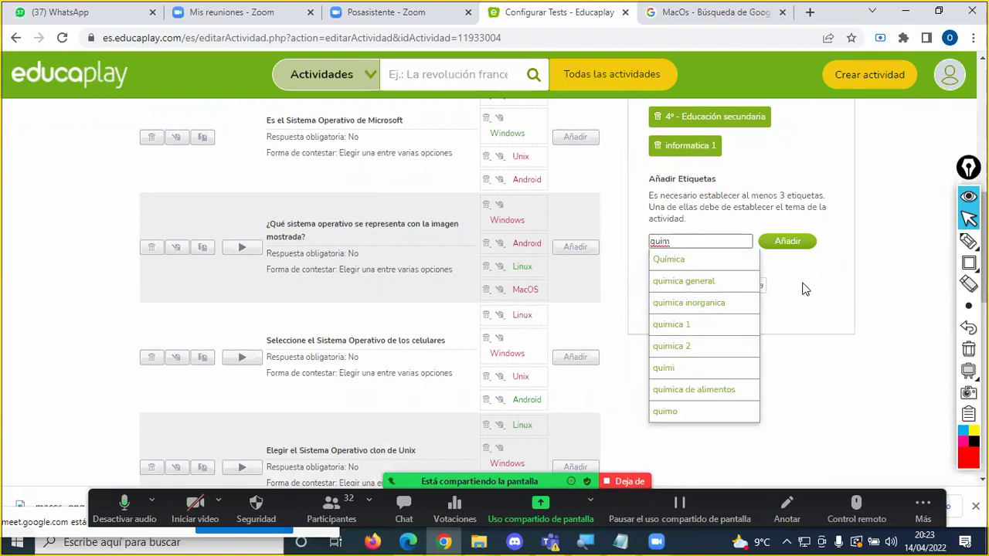
pyautogui.press('BackSpace')
pyautogui.press('BackSpace')
pyautogui.press('BackSpace')
pyautogui.press('BackSpace')
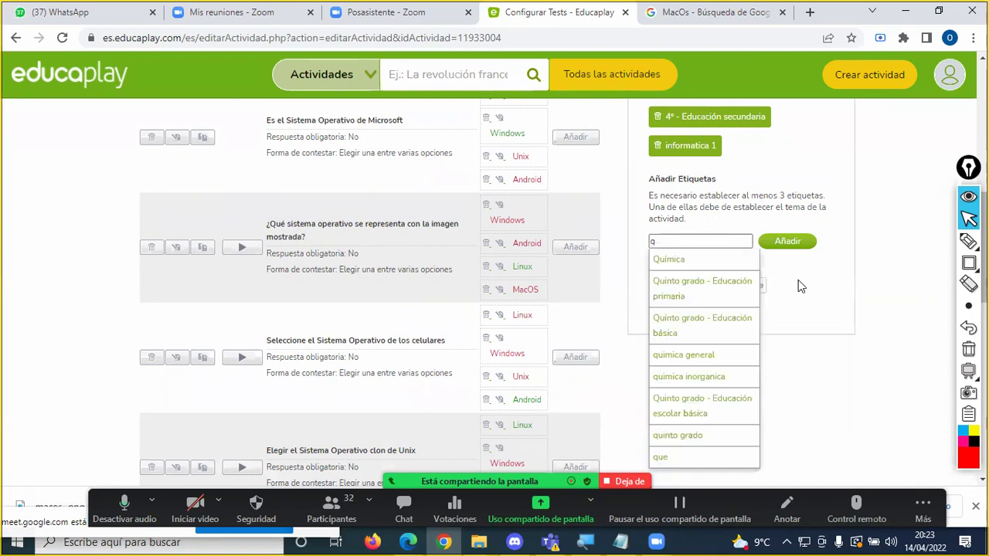
pyautogui.write('informa')
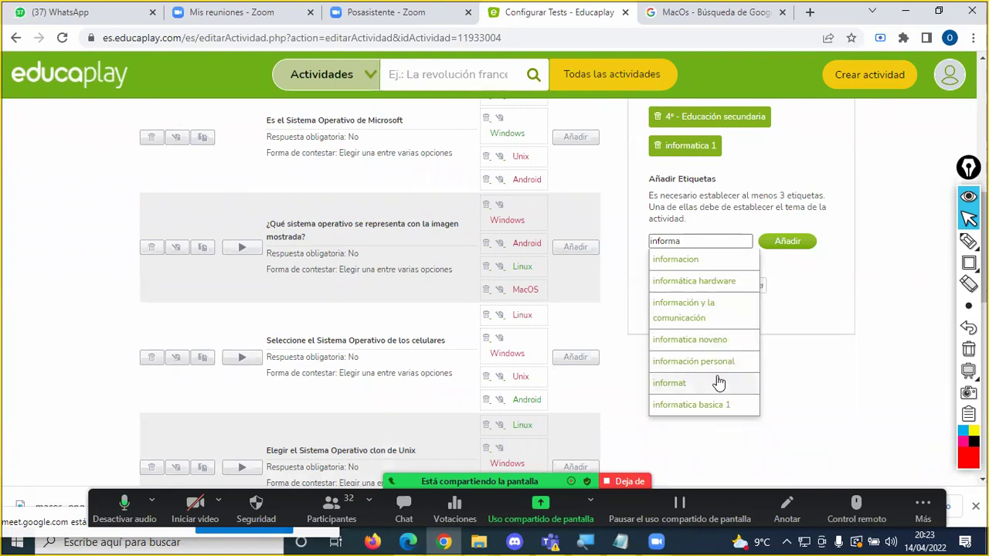
pyautogui.click(704, 307)
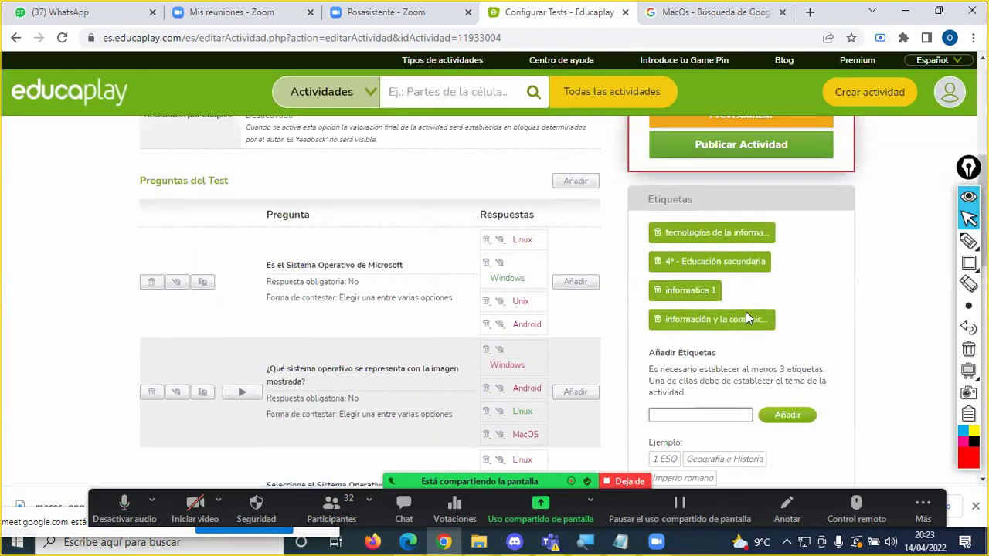
pyautogui.scroll(3, 746, 312)
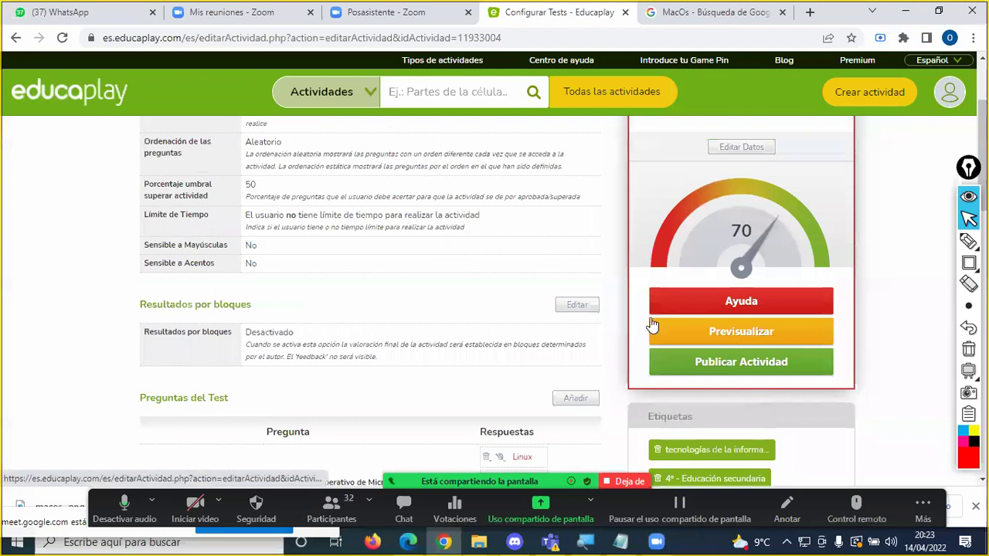
pyautogui.click(722, 303)
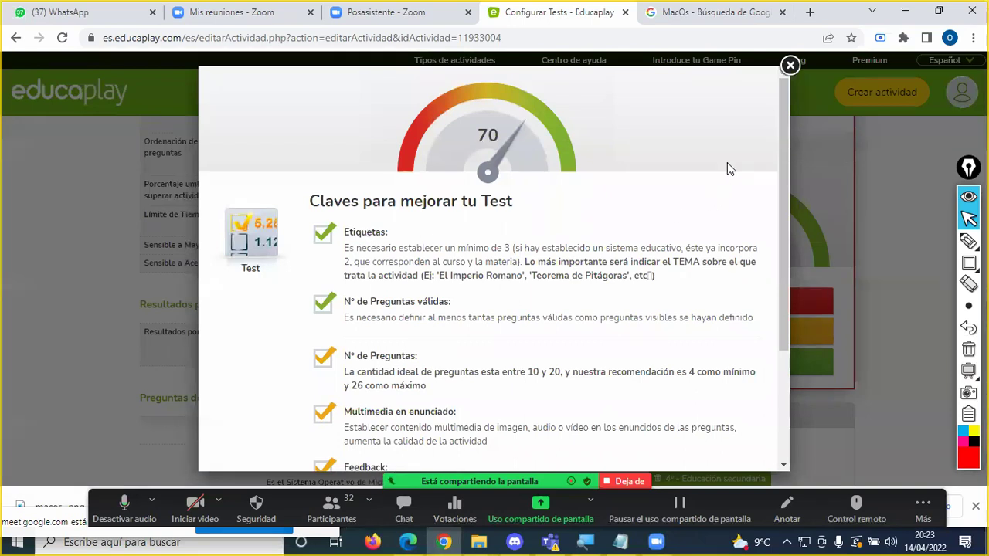
pyautogui.click(789, 65)
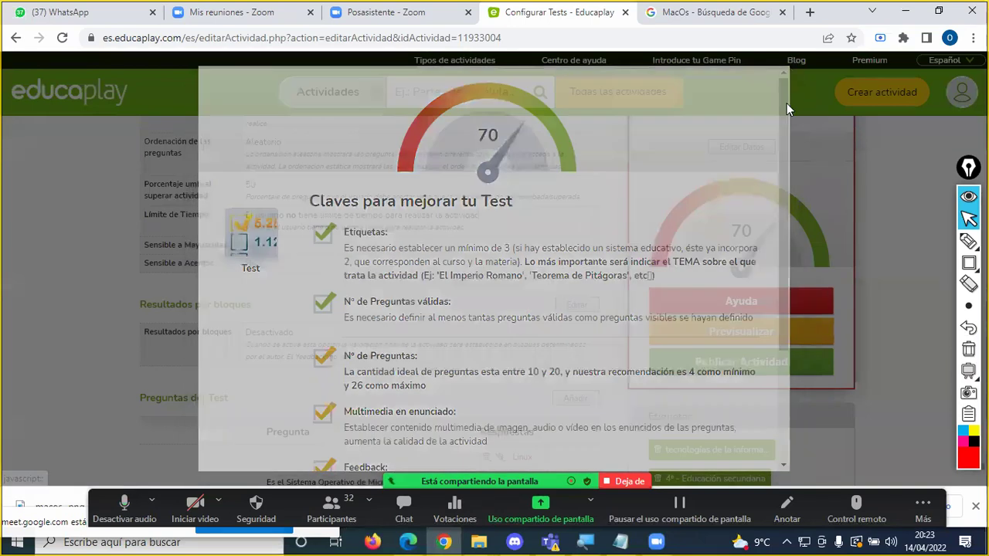
pyautogui.scroll(-4, 861, 267)
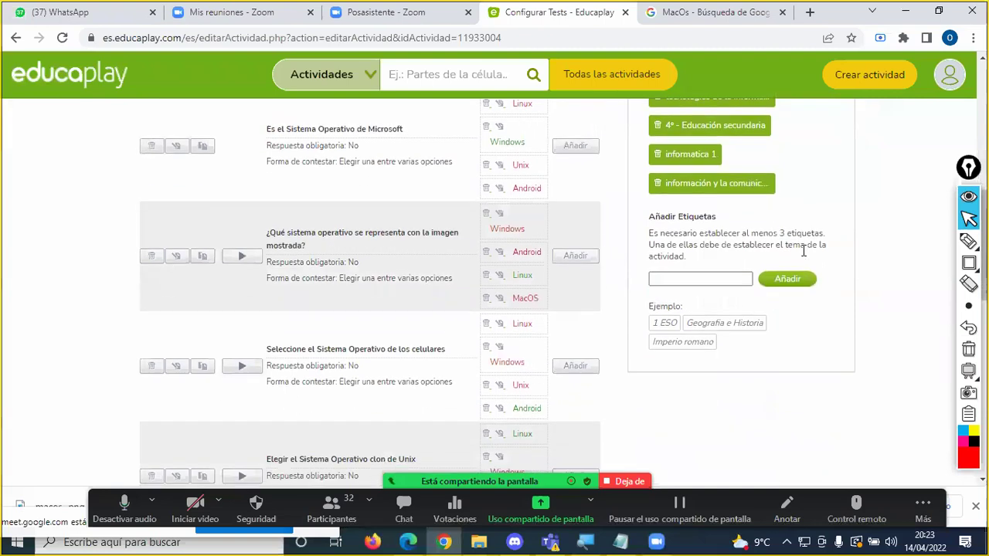
pyautogui.scroll(1, 795, 251)
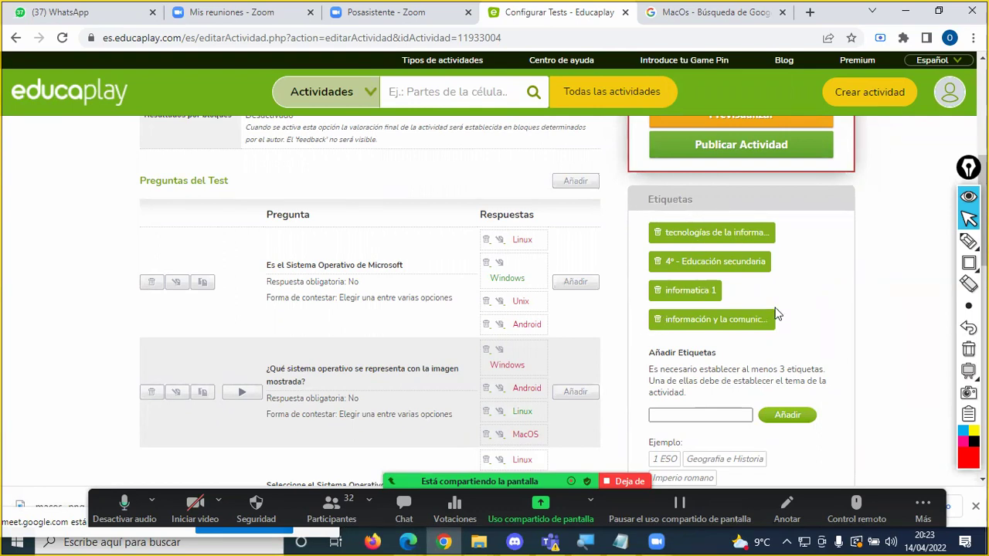
pyautogui.scroll(4, 863, 301)
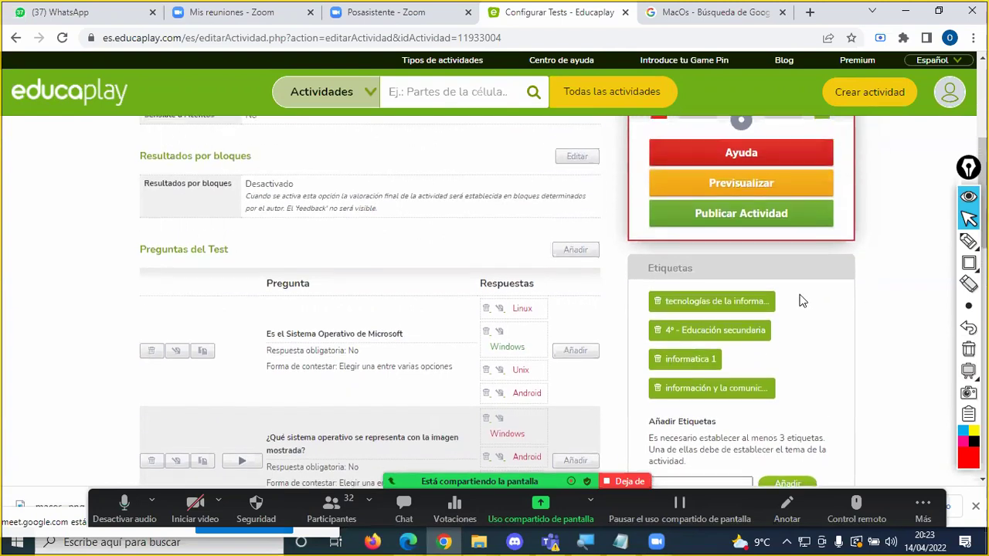
pyautogui.scroll(2, 841, 309)
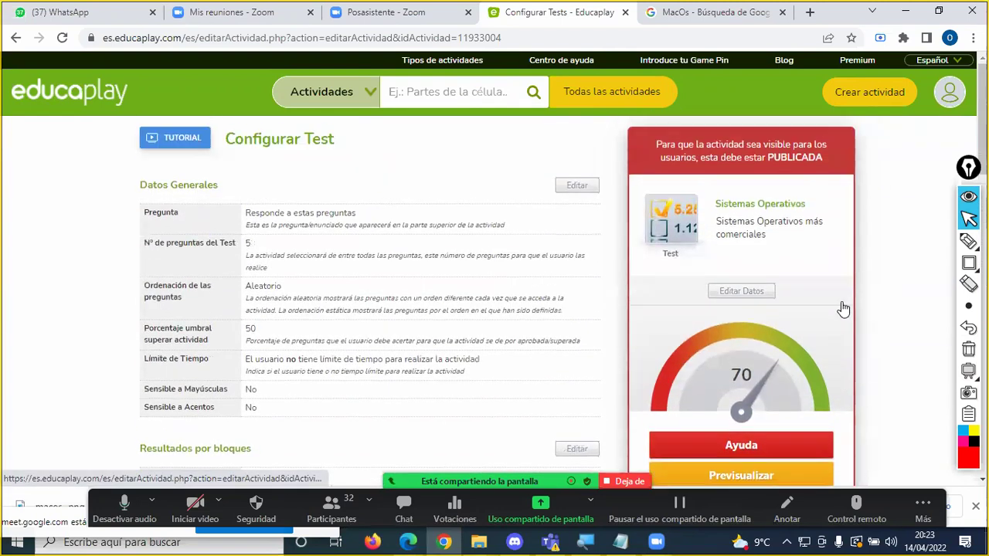
pyautogui.scroll(-3, 841, 301)
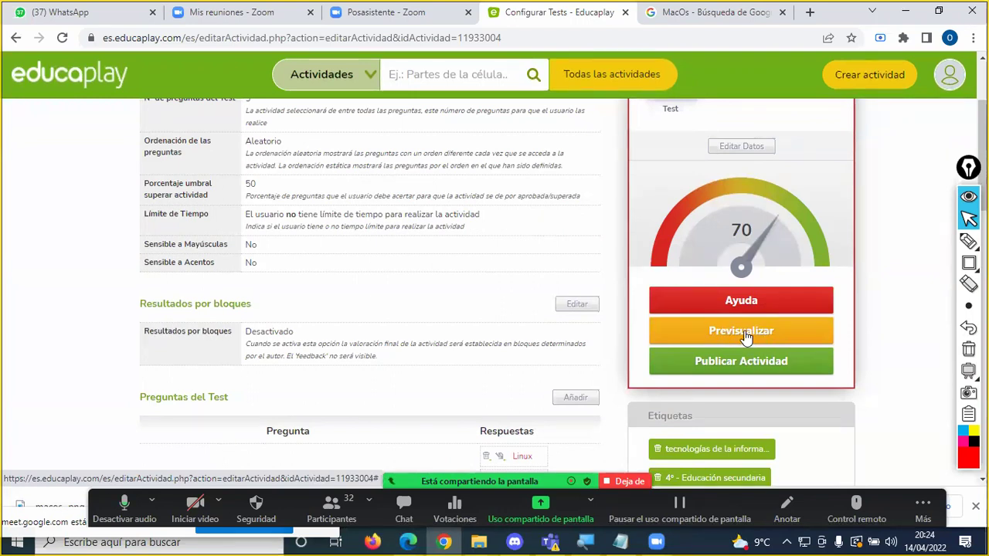
pyautogui.scroll(-1, 326, 268)
pyautogui.scroll(1, 336, 292)
pyautogui.scroll(-4, 338, 292)
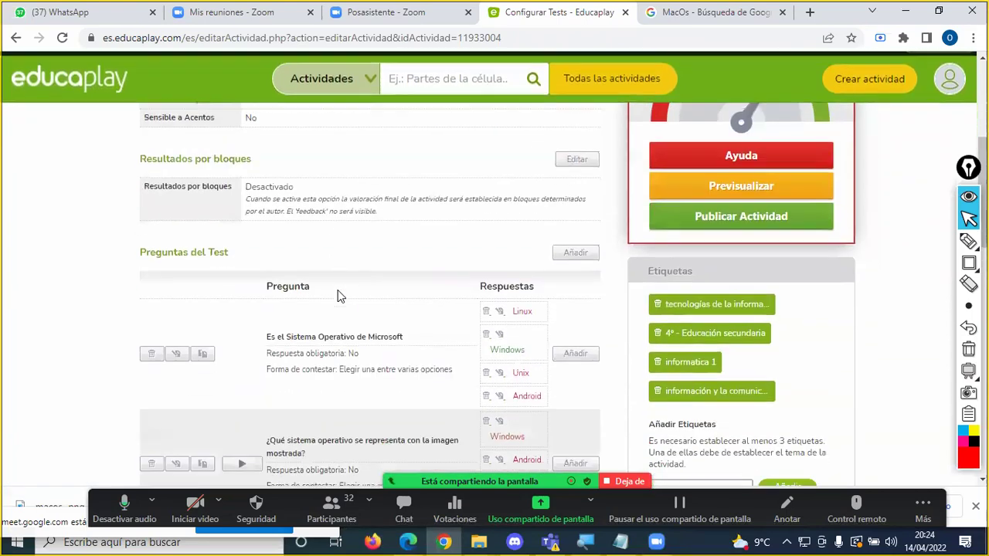
pyautogui.scroll(3, 345, 290)
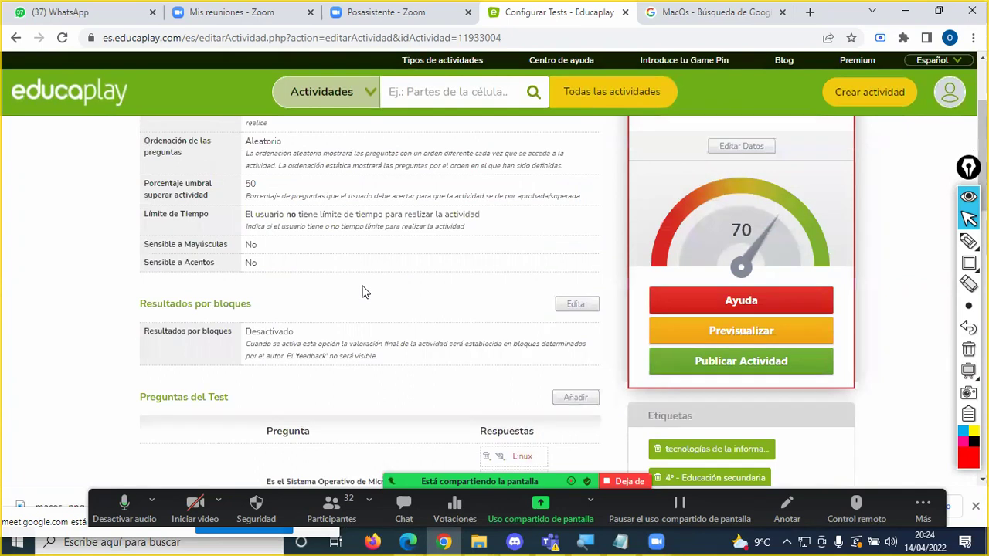
pyautogui.scroll(-2, 363, 289)
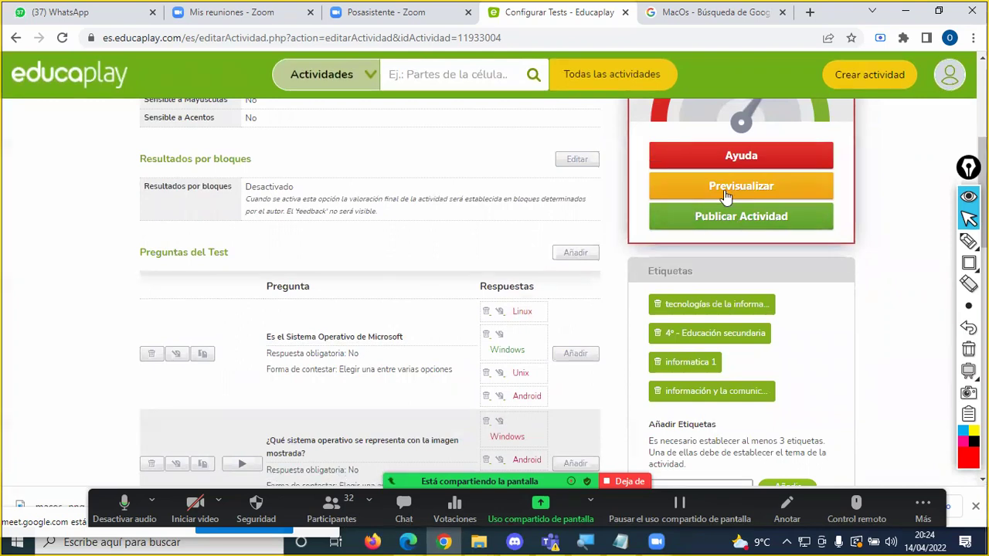
pyautogui.scroll(-3, 409, 296)
pyautogui.scroll(5, 373, 294)
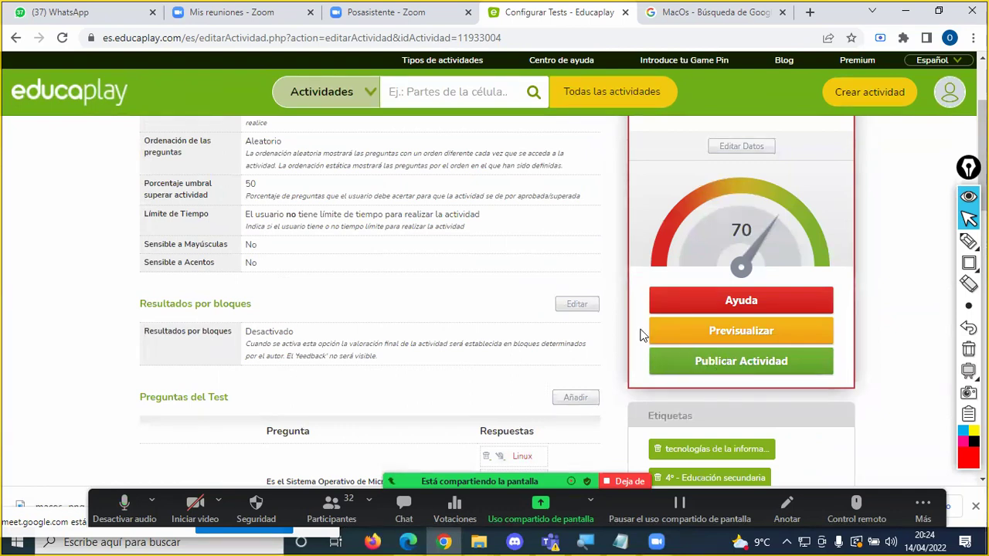
pyautogui.scroll(-1, 633, 328)
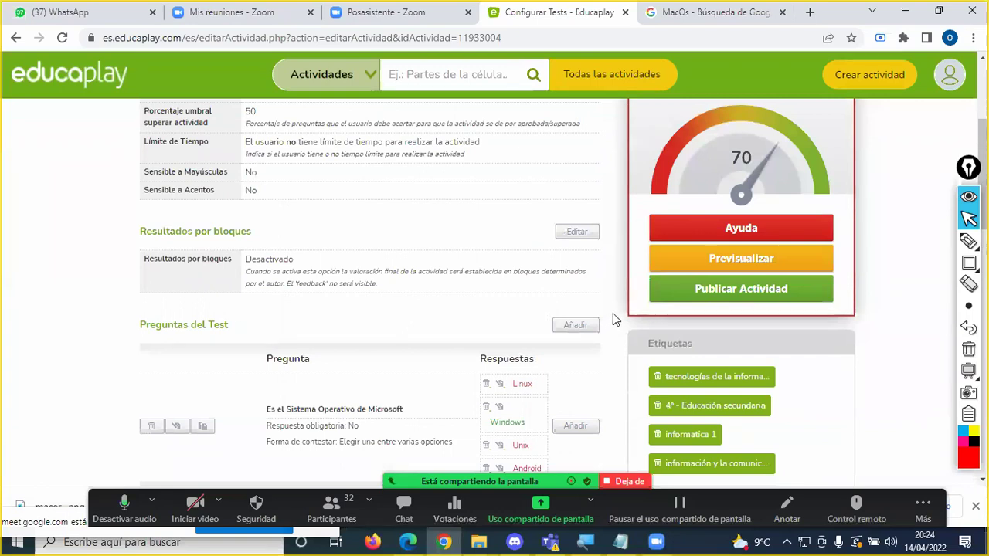
pyautogui.scroll(-1, 613, 319)
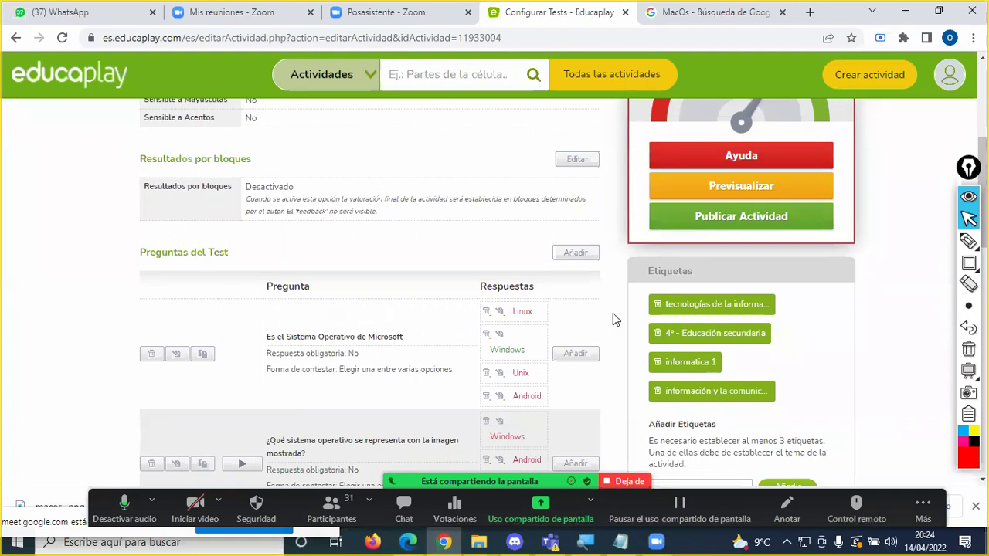
pyautogui.scroll(1, 612, 313)
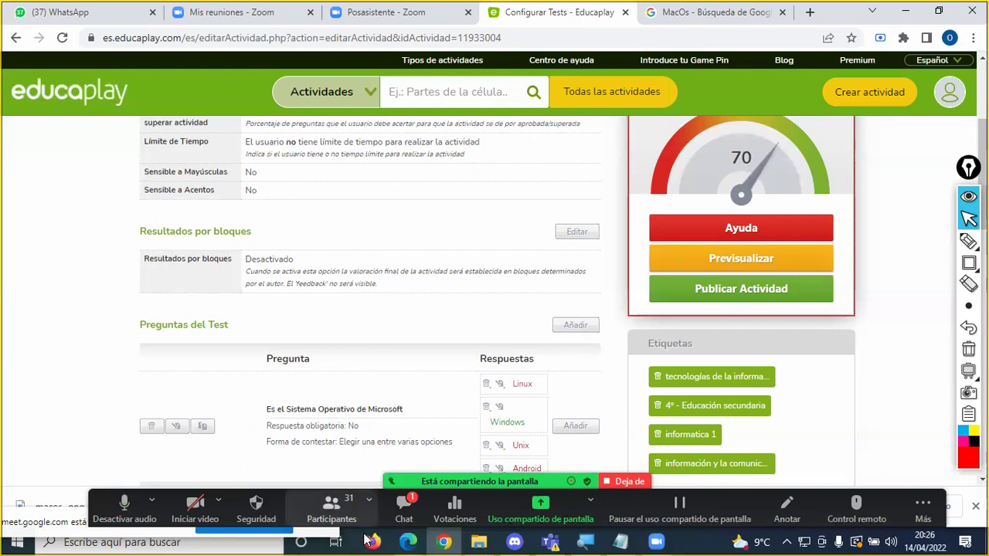
pyautogui.hotkey('alt', 'h')
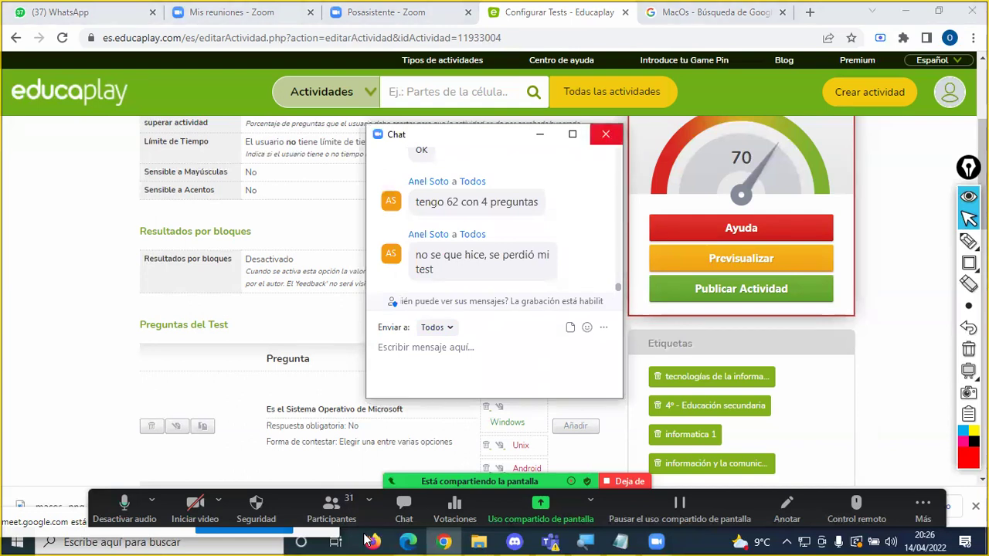
pyautogui.click(604, 133)
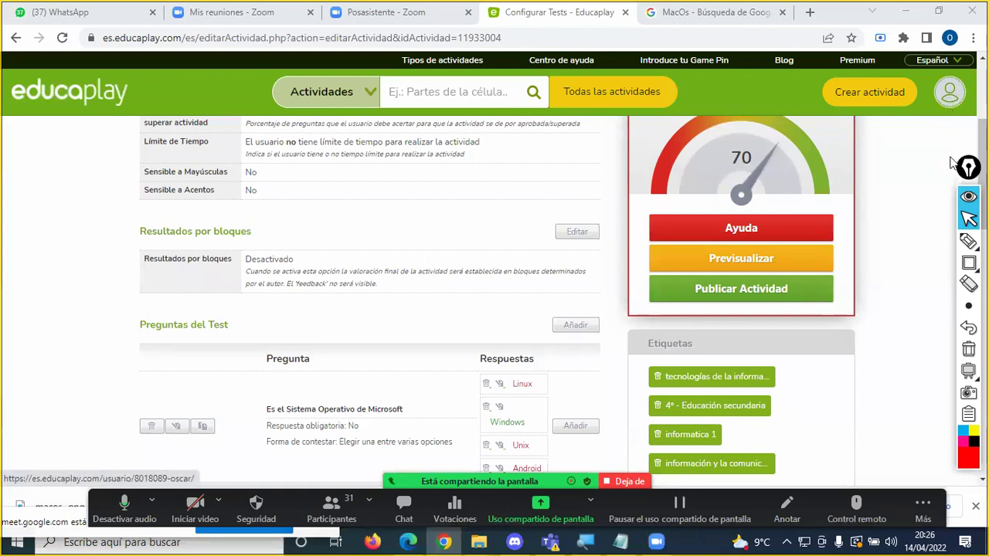
# Step: Draw and erase trial red arrows near the profile and chat areas with Zoom's pen
pyautogui.click(967, 242)
pyautogui.moveTo(915, 176)
pyautogui.mouseDown()
pyautogui.moveTo(943, 114)
pyautogui.moveTo(950, 125)
pyautogui.mouseUp()
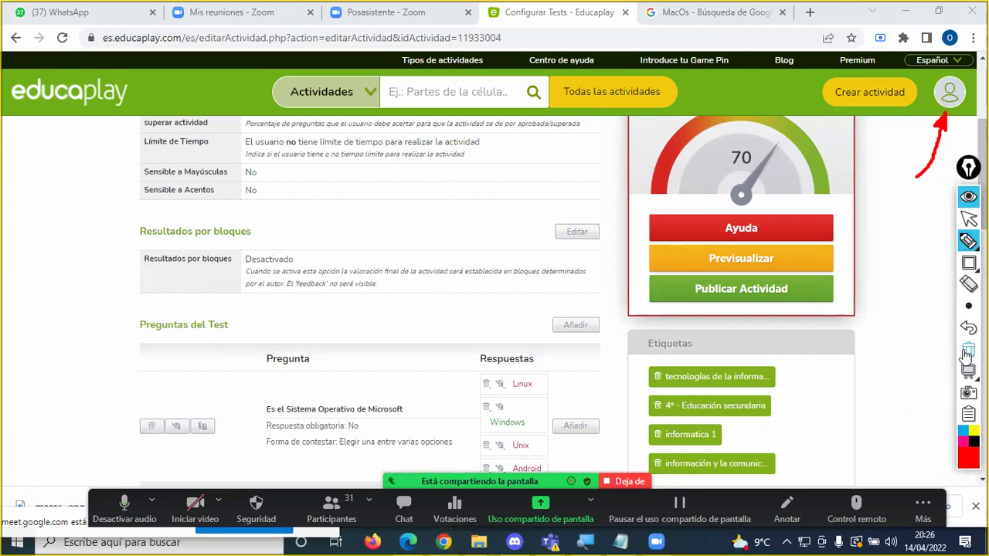
pyautogui.click(967, 349)
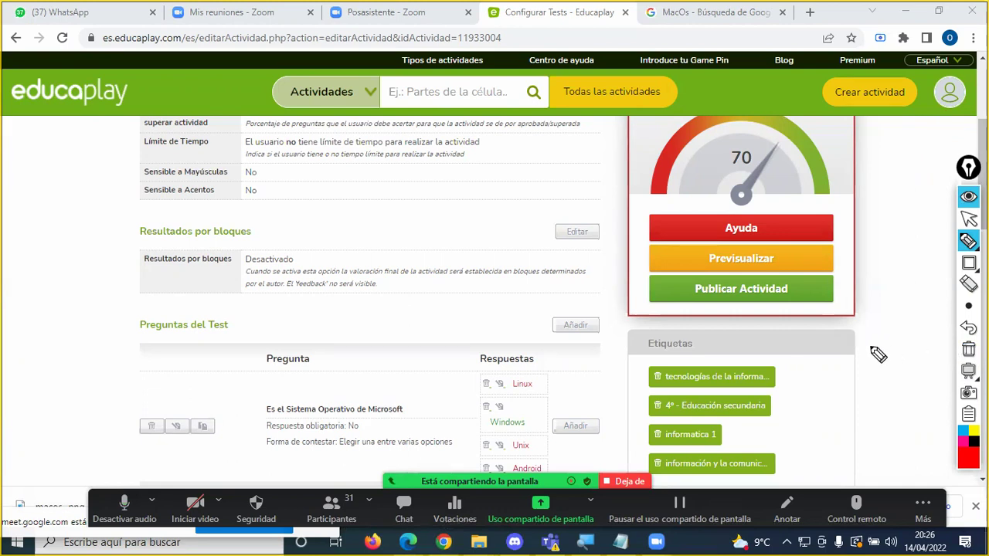
pyautogui.moveTo(462, 372)
pyautogui.mouseDown()
pyautogui.moveTo(409, 488)
pyautogui.moveTo(440, 461)
pyautogui.mouseUp()
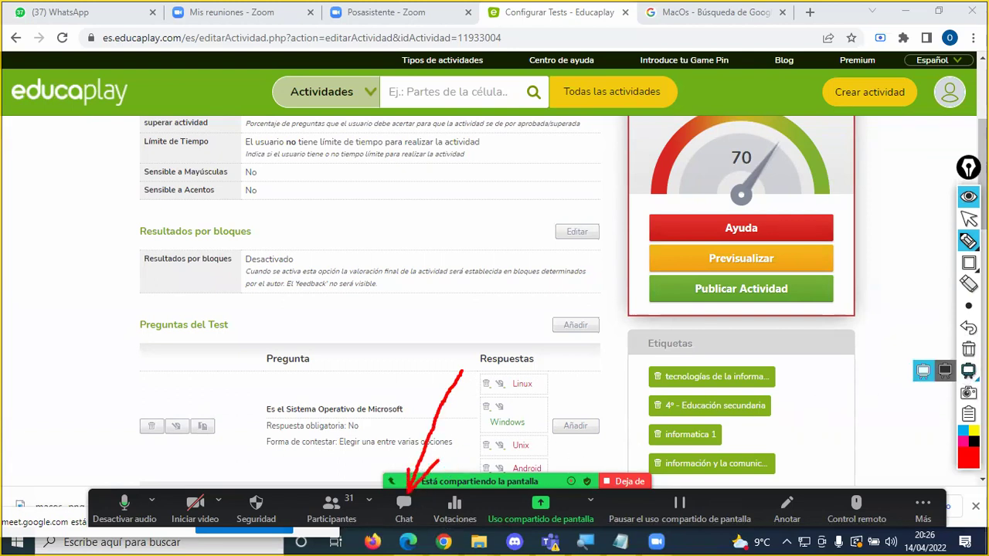
pyautogui.click(968, 349)
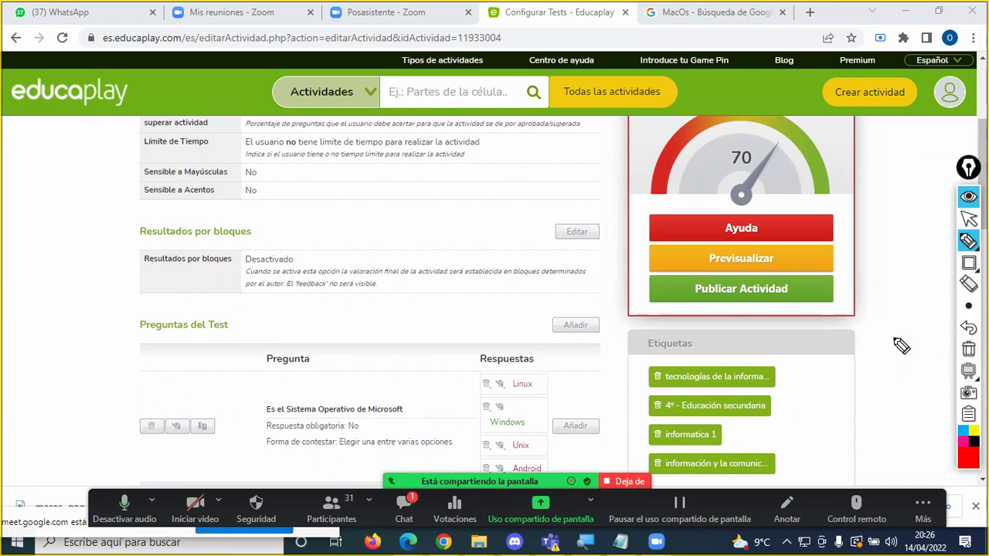
# Step: Point a red arrow at Publicar Actividad, then bring up the meeting chat messages
pyautogui.moveTo(898, 371)
pyautogui.mouseDown()
pyautogui.moveTo(909, 330)
pyautogui.moveTo(901, 307)
pyautogui.moveTo(840, 294)
pyautogui.moveTo(829, 301)
pyautogui.moveTo(842, 309)
pyautogui.mouseUp()
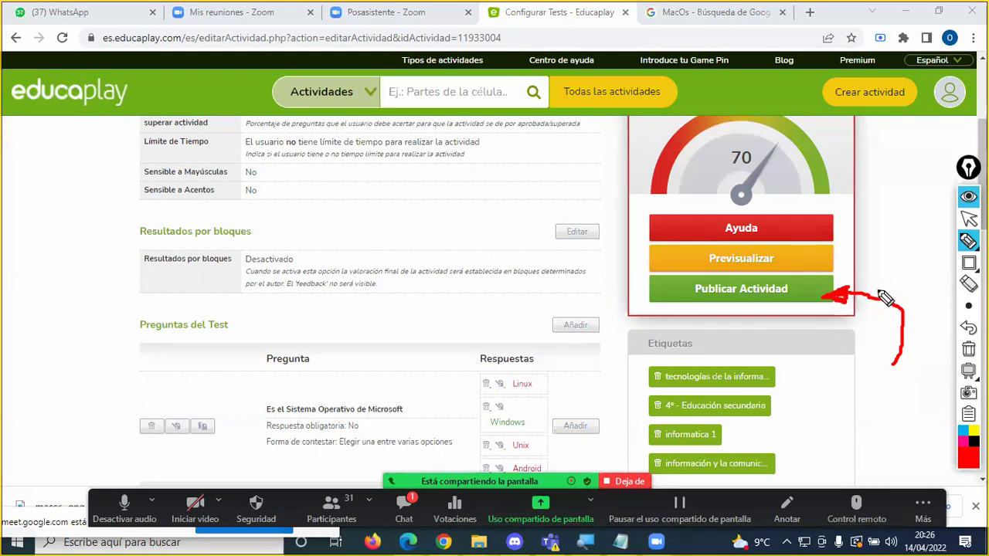
pyautogui.press('Escape')
pyautogui.click(415, 504)
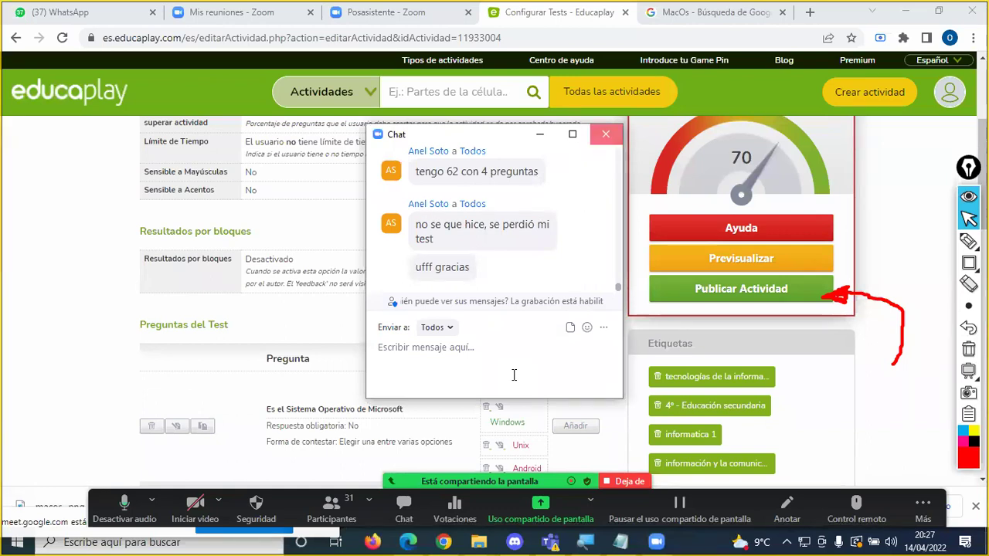
# Step: Close the meeting chat, redraw a red arrow at Publicar Actividad, then clear all annotations
pyautogui.click(605, 134)
pyautogui.click(968, 349)
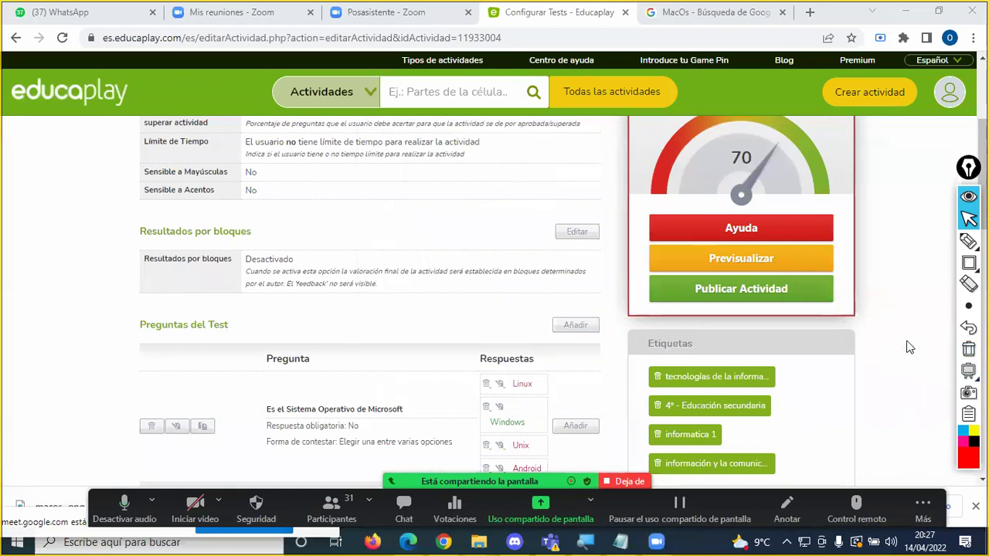
pyautogui.click(968, 242)
pyautogui.click(900, 242)
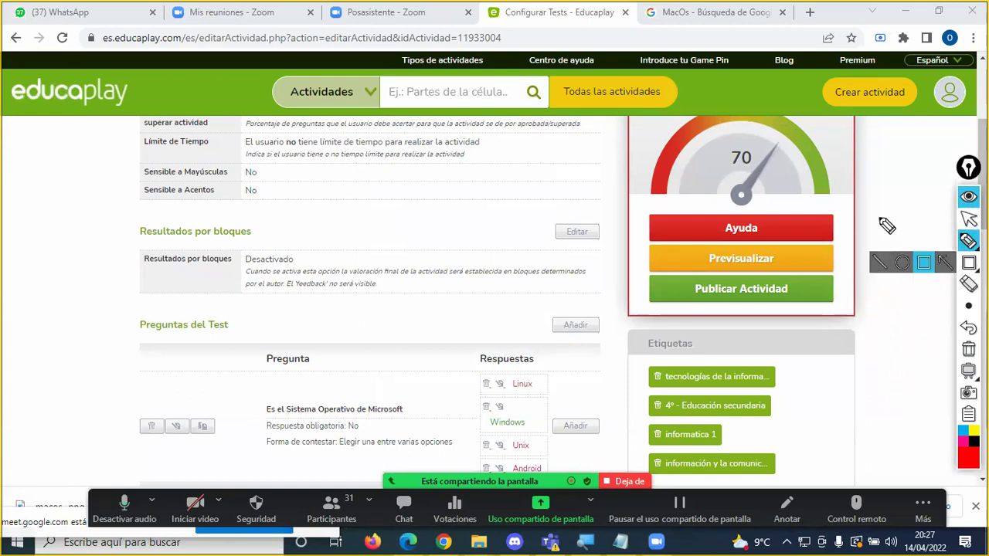
pyautogui.moveTo(888, 369)
pyautogui.mouseDown()
pyautogui.moveTo(895, 303)
pyautogui.moveTo(849, 299)
pyautogui.moveTo(851, 287)
pyautogui.moveTo(837, 287)
pyautogui.moveTo(856, 305)
pyautogui.mouseUp()
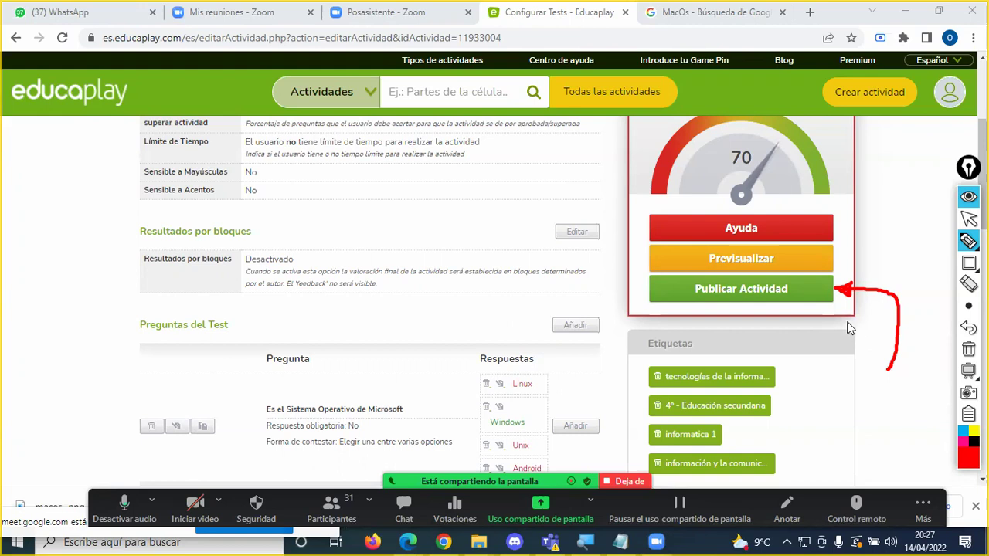
pyautogui.click(967, 220)
pyautogui.click(967, 349)
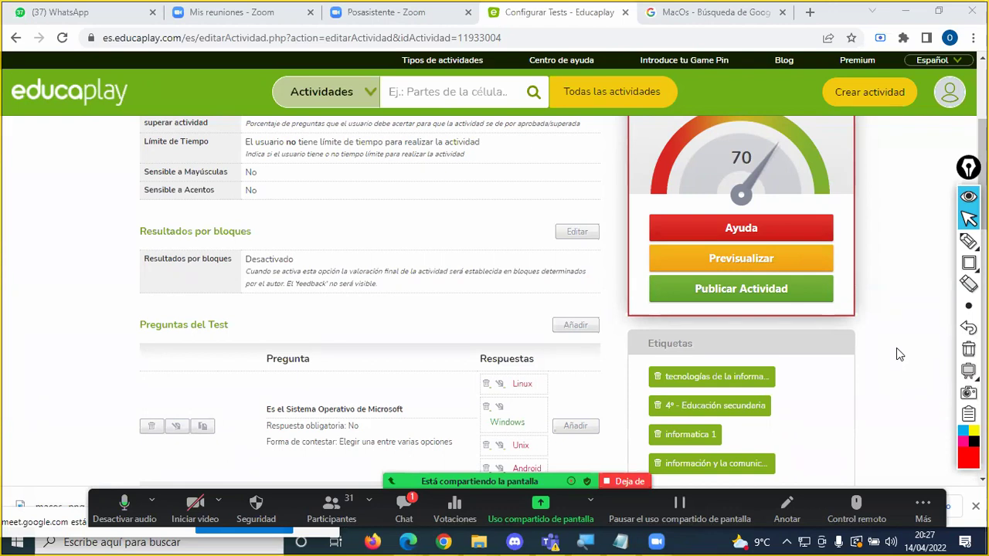
pyautogui.click(413, 508)
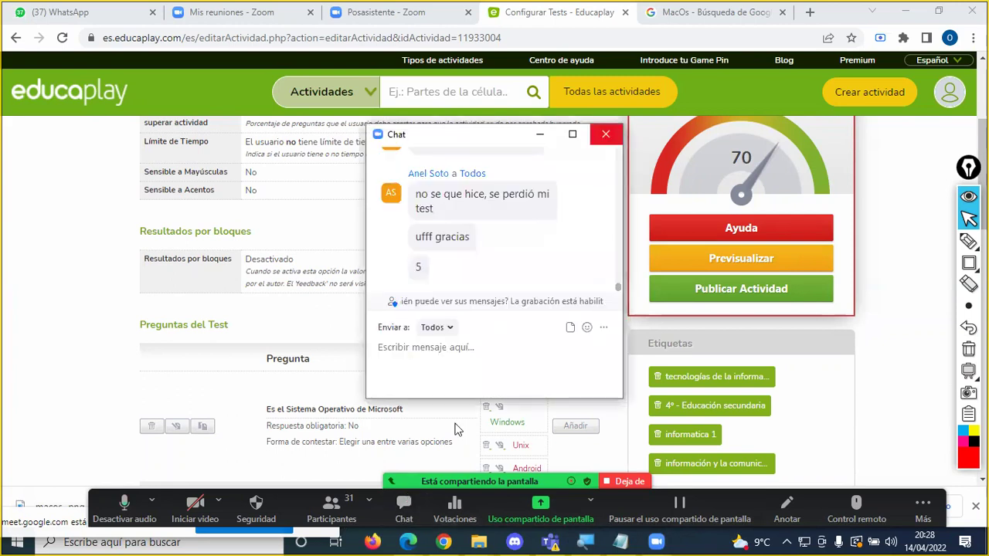
pyautogui.hotkey('alt', 'h')
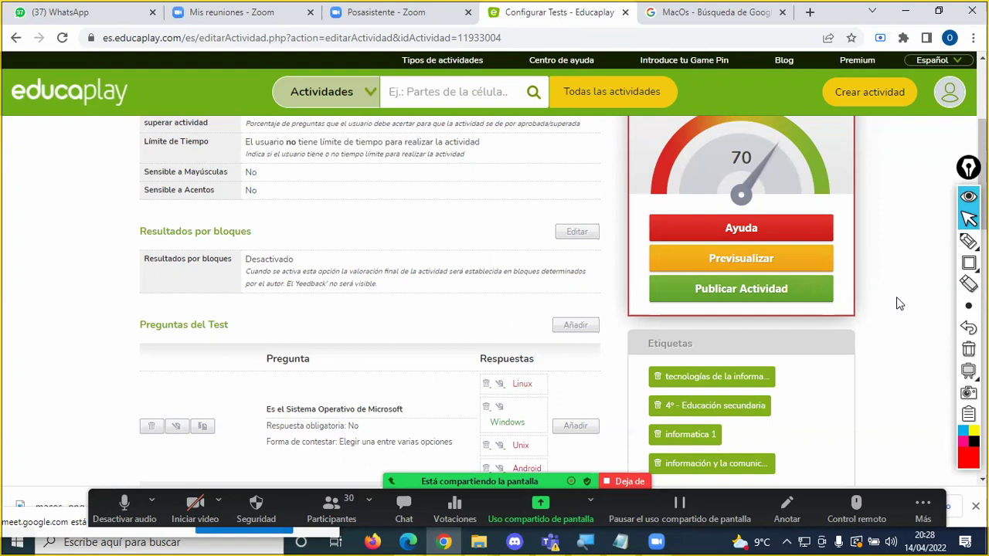
pyautogui.click(969, 263)
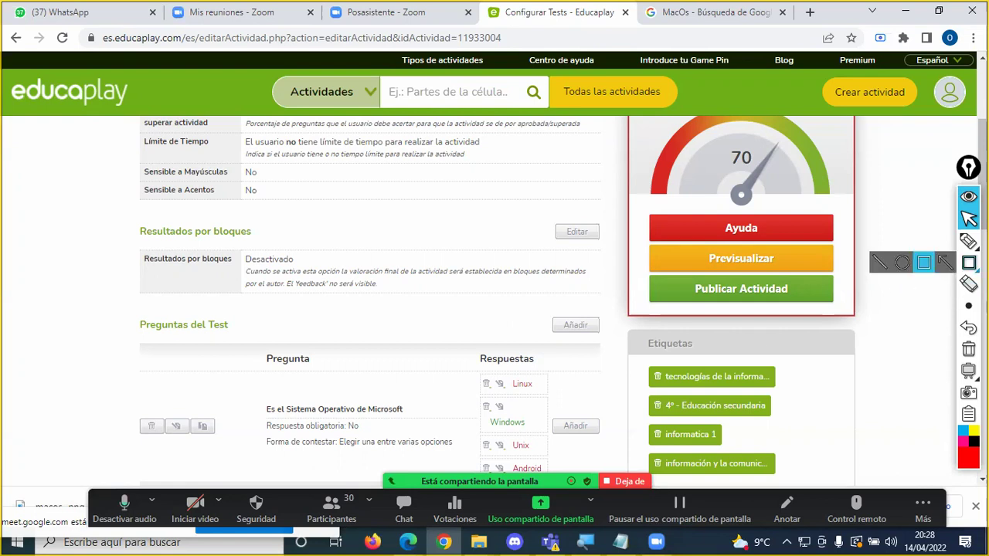
pyautogui.moveTo(645, 275)
pyautogui.mouseDown()
pyautogui.moveTo(702, 303)
pyautogui.moveTo(842, 309)
pyautogui.mouseUp()
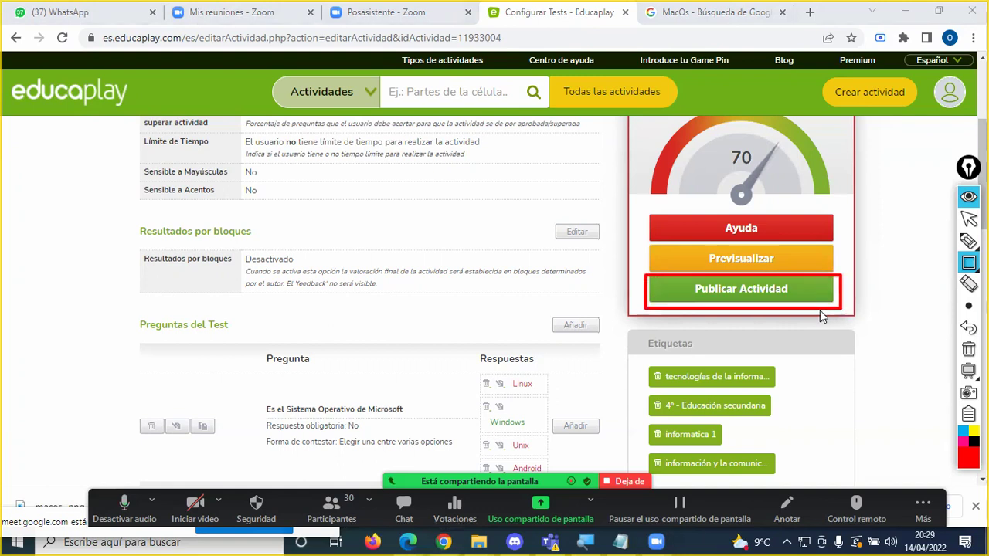
pyautogui.press('Escape')
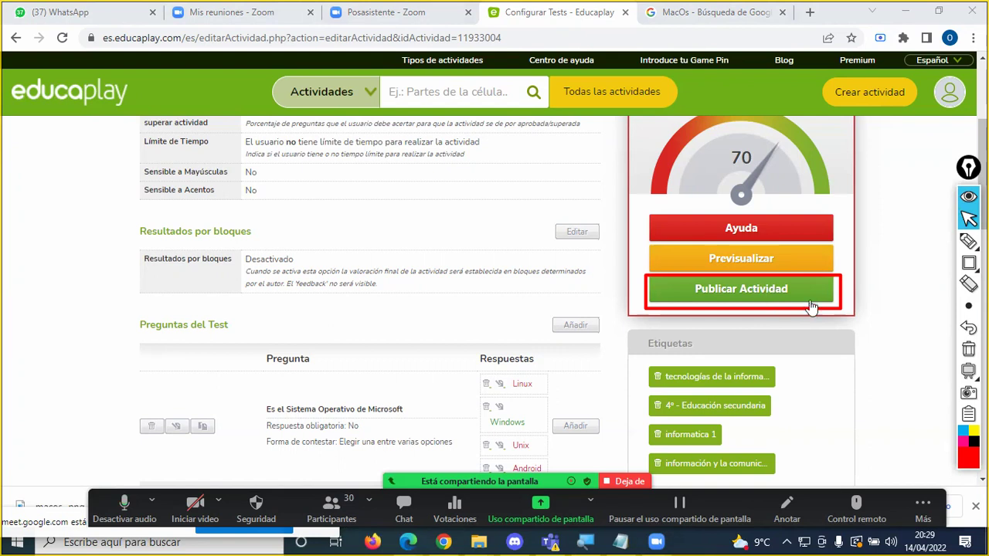
pyautogui.click(968, 241)
pyautogui.moveTo(894, 268)
pyautogui.mouseDown()
pyautogui.moveTo(848, 286)
pyautogui.moveTo(859, 295)
pyautogui.mouseUp()
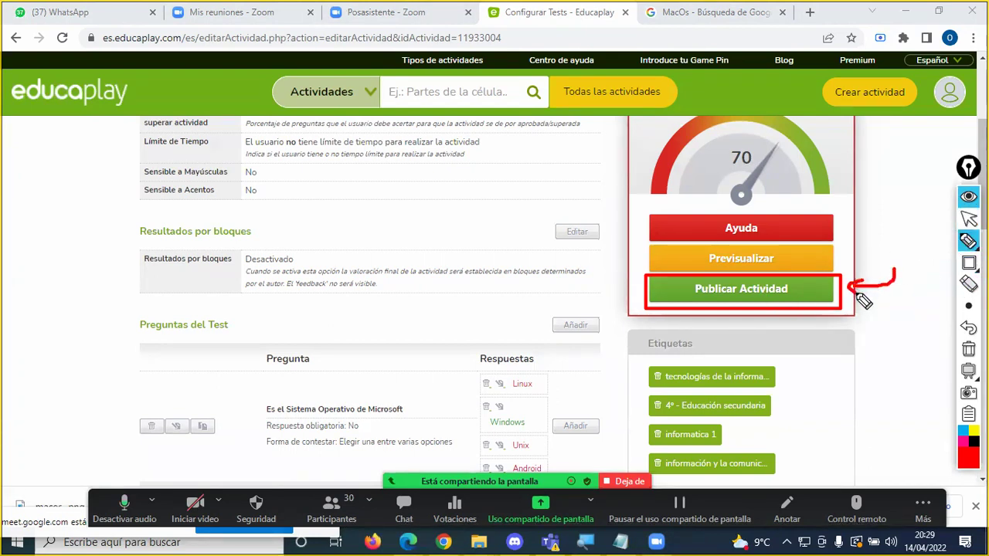
pyautogui.click(968, 349)
pyautogui.scroll(1, 853, 314)
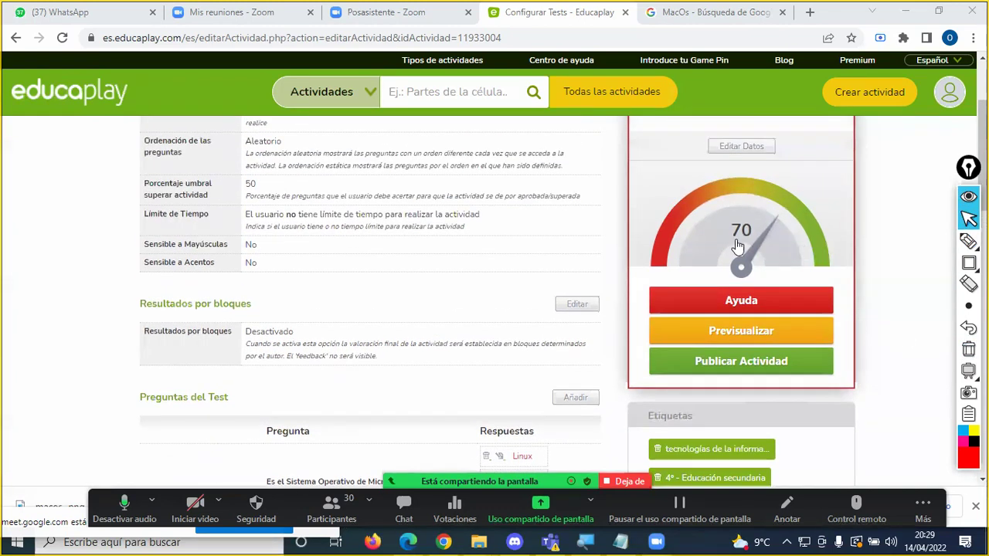
pyautogui.click(746, 359)
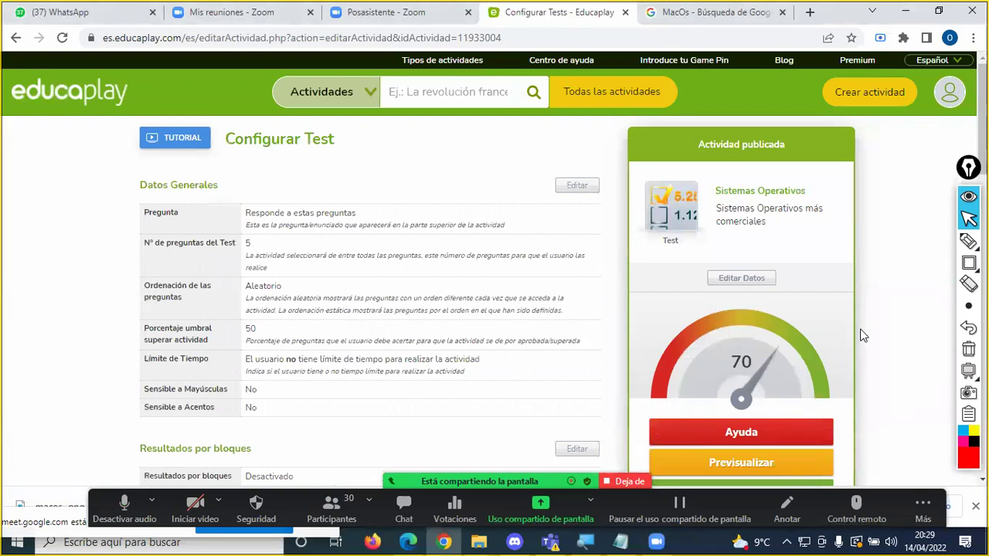
pyautogui.scroll(-1, 862, 335)
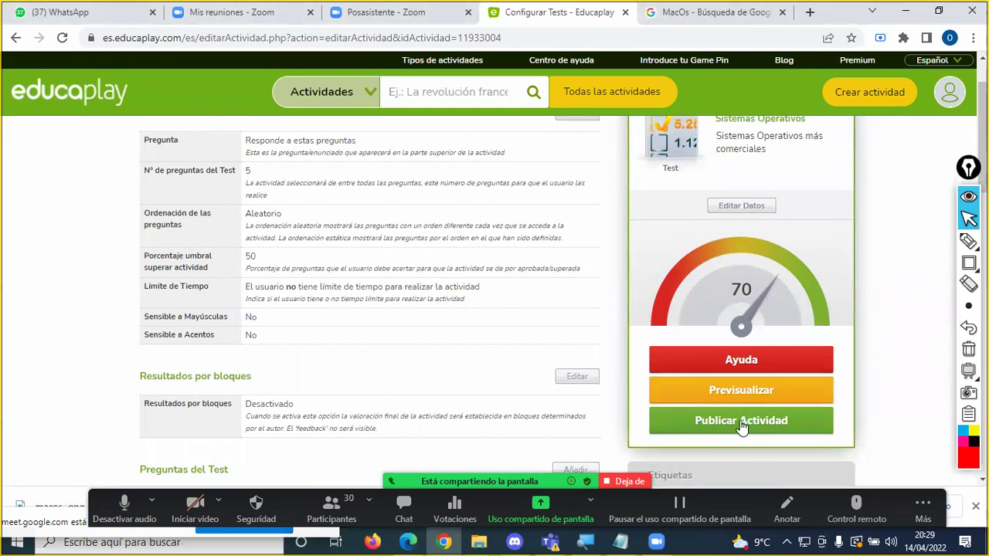
pyautogui.scroll(1, 740, 428)
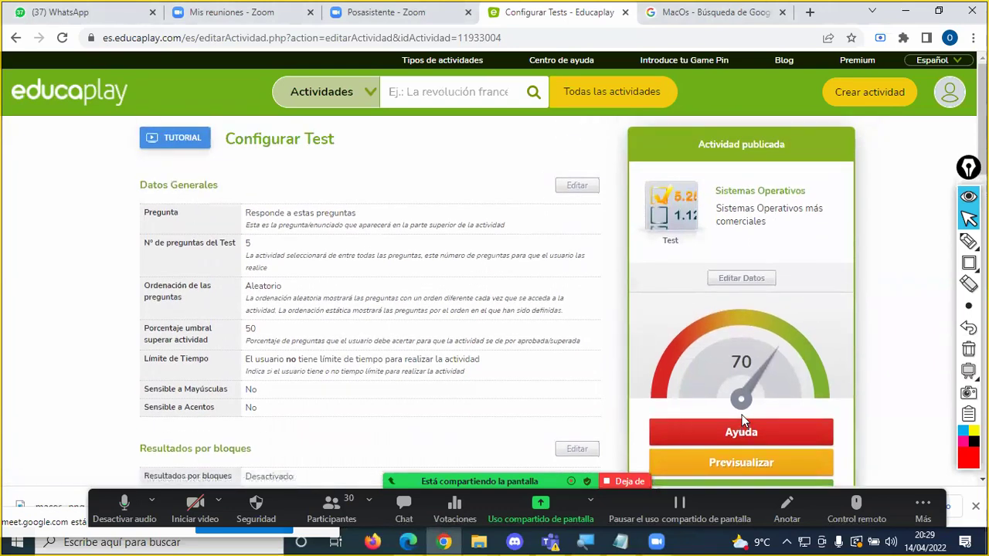
pyautogui.click(968, 241)
pyautogui.moveTo(900, 134)
pyautogui.mouseDown()
pyautogui.moveTo(786, 144)
pyautogui.moveTo(801, 148)
pyautogui.mouseUp()
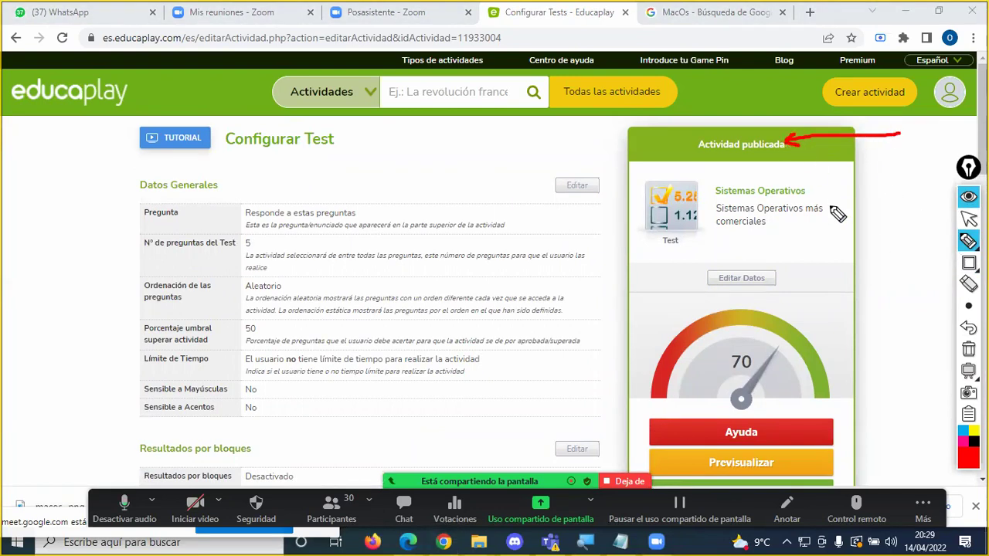
pyautogui.press('Escape')
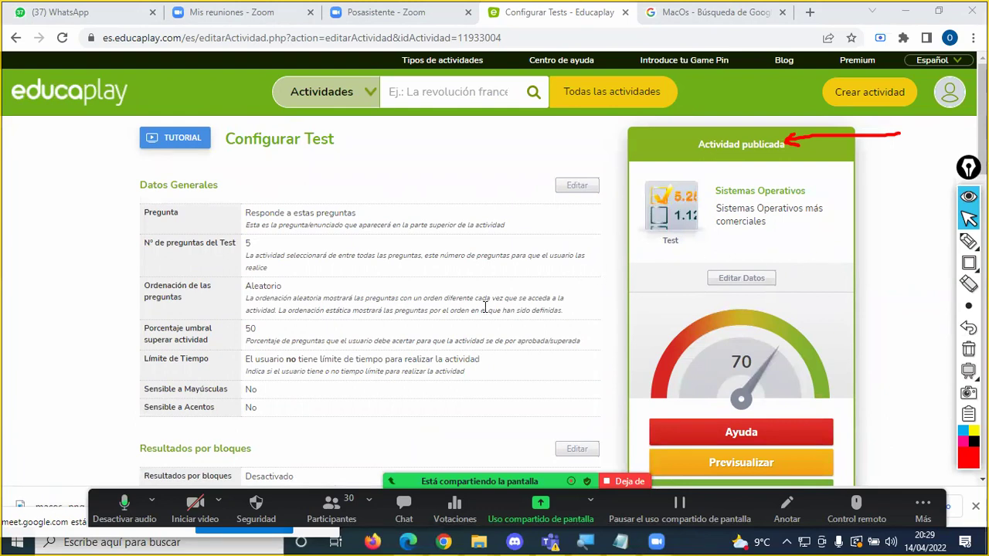
pyautogui.scroll(-5, 485, 307)
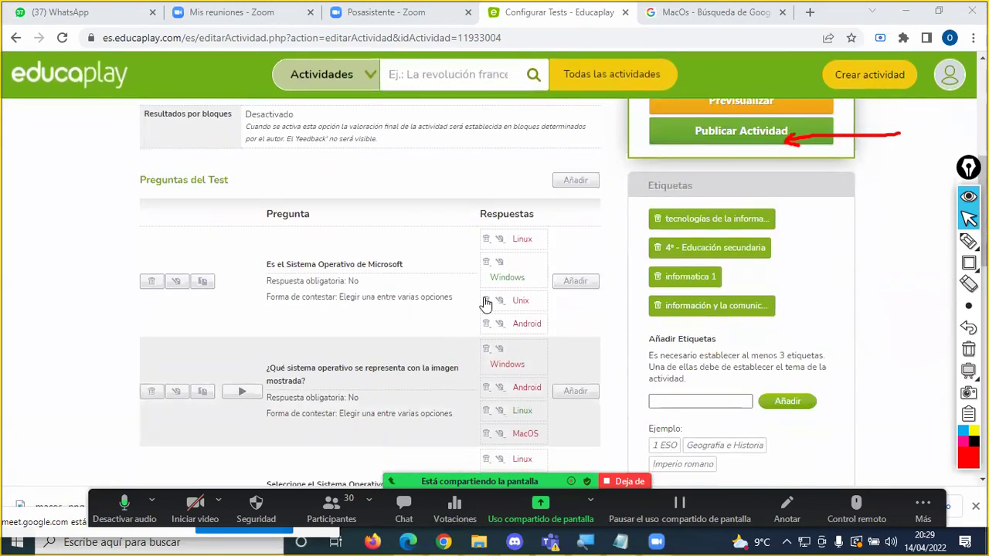
pyautogui.scroll(1, 473, 313)
pyautogui.scroll(-2, 472, 313)
pyautogui.scroll(3, 469, 311)
pyautogui.scroll(-3, 467, 309)
pyautogui.scroll(2, 467, 309)
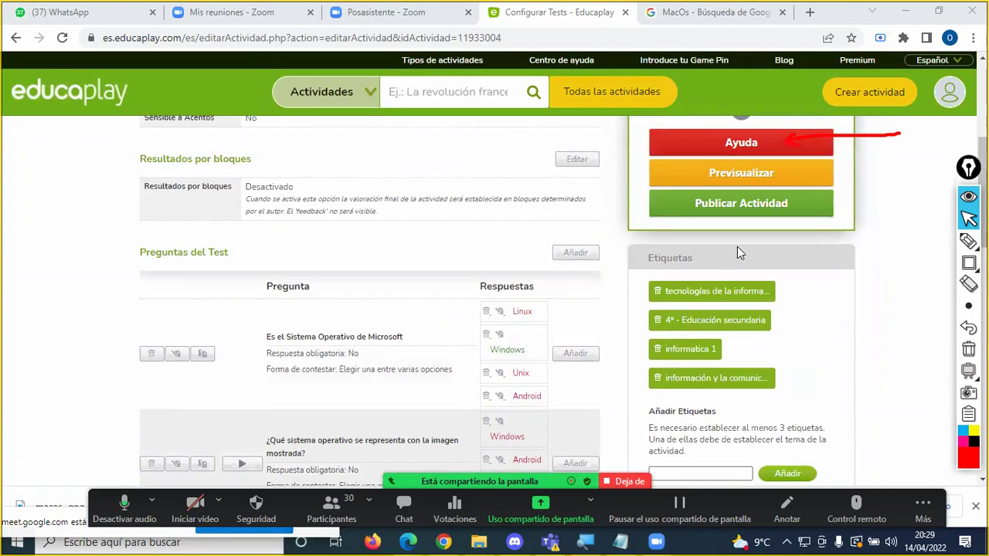
pyautogui.scroll(-1, 737, 247)
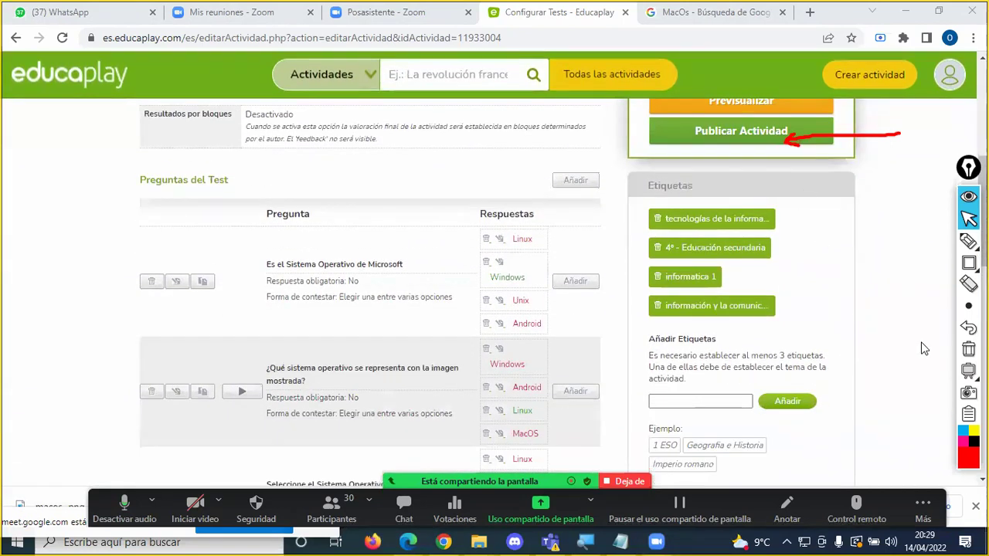
pyautogui.click(968, 348)
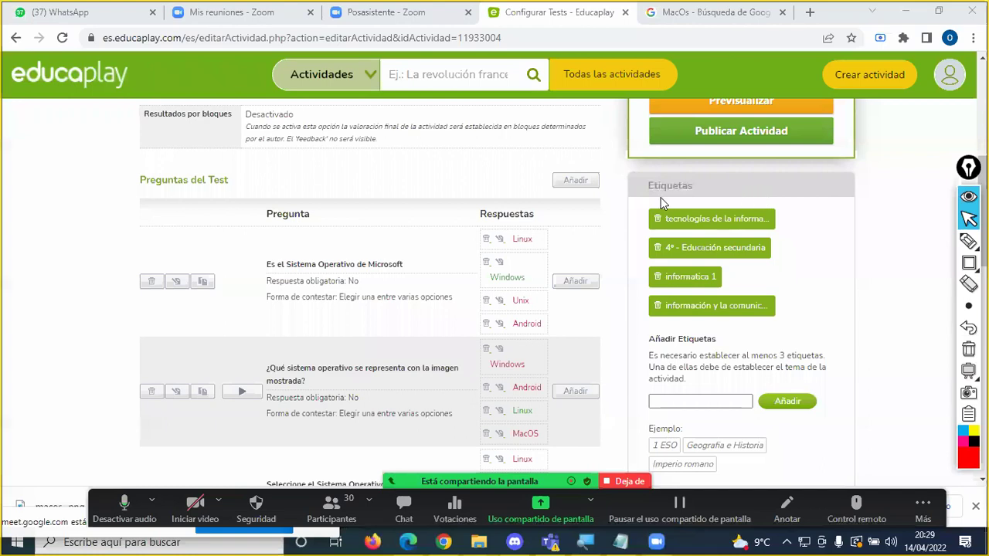
pyautogui.scroll(4, 660, 197)
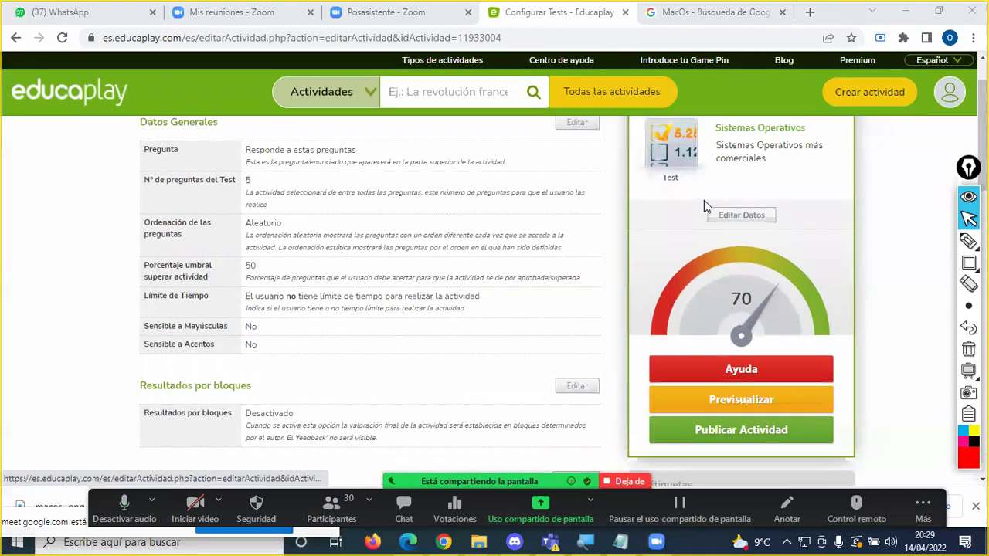
pyautogui.scroll(1, 703, 203)
pyautogui.scroll(-5, 444, 328)
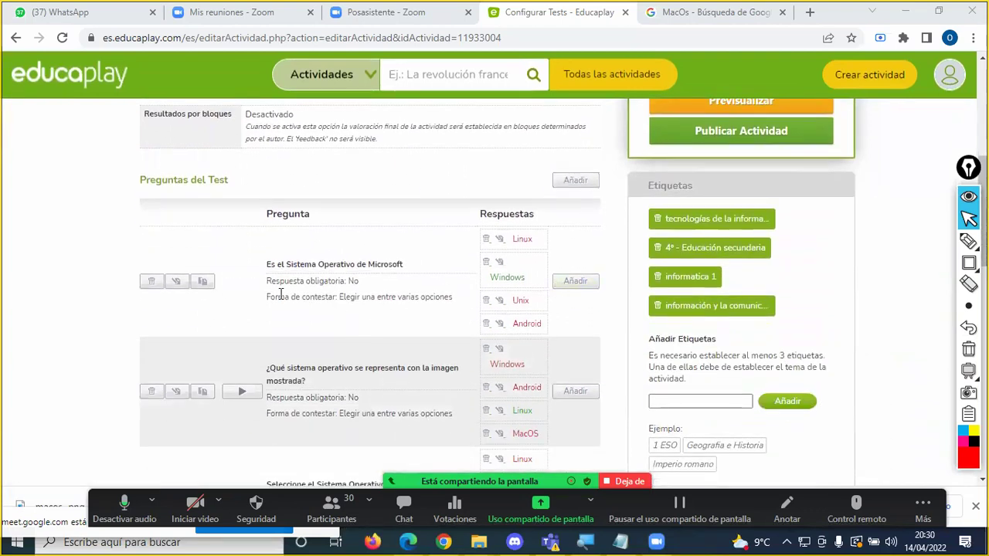
pyautogui.scroll(-3, 326, 297)
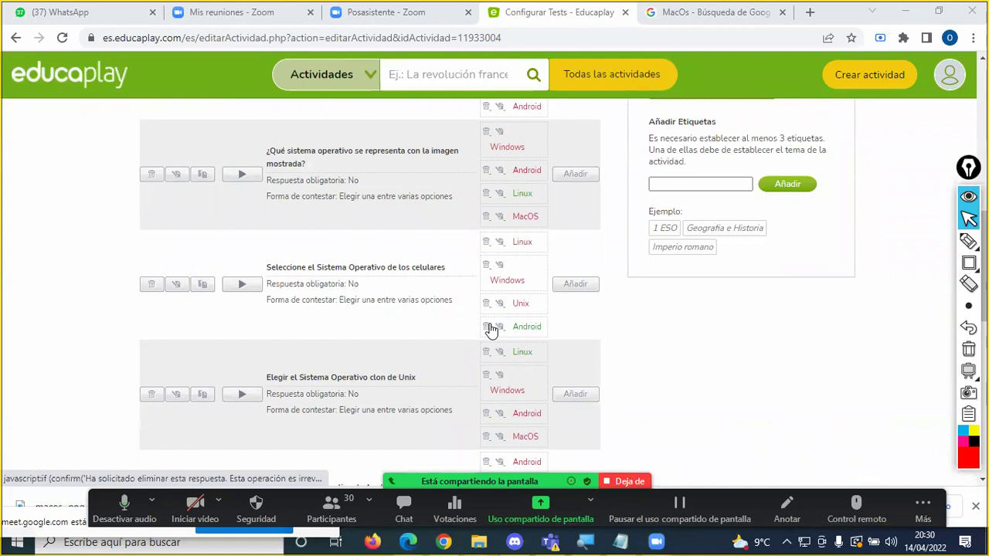
pyautogui.scroll(6, 491, 328)
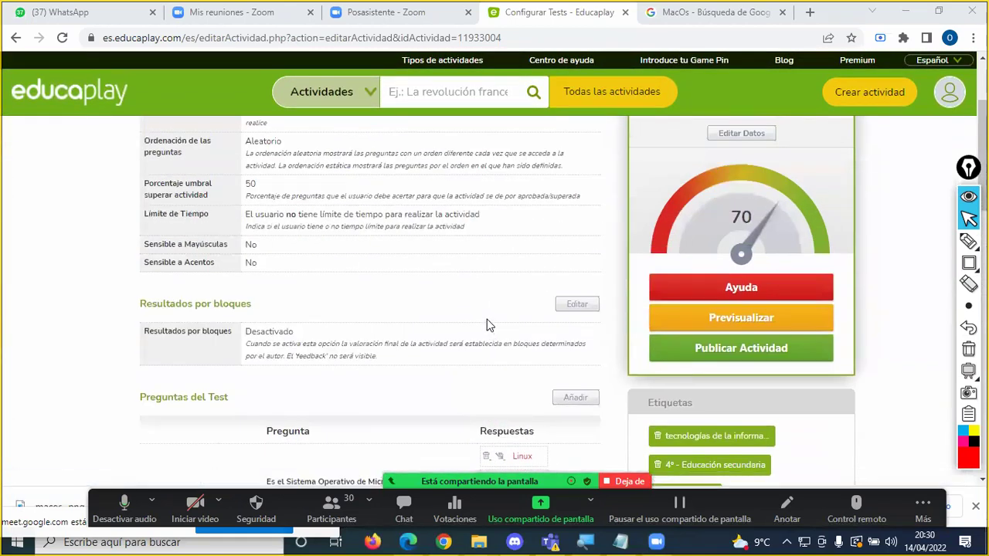
pyautogui.click(740, 348)
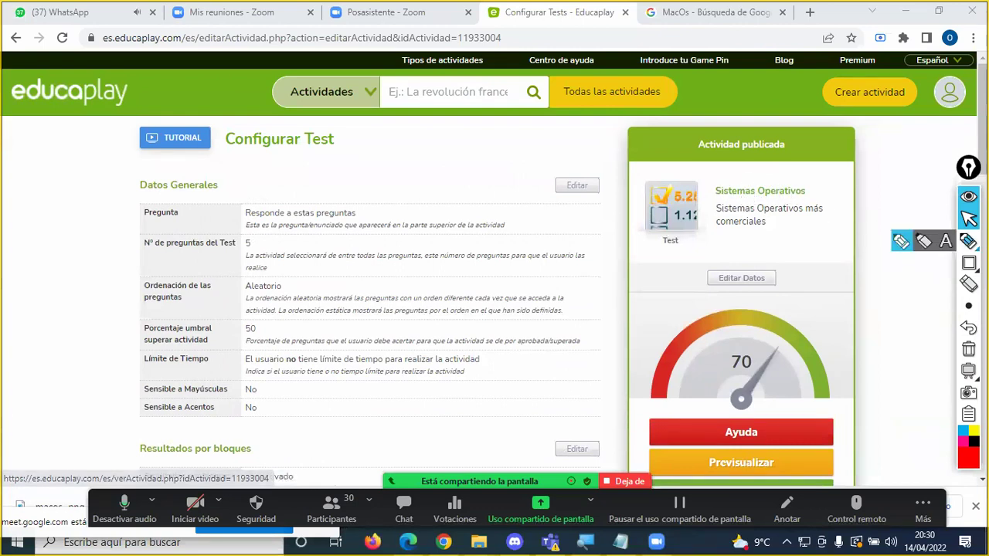
# Step: Circle the Sistemas Operativos title with Zoom's pen and open its public activity page
pyautogui.click(968, 242)
pyautogui.moveTo(820, 182)
pyautogui.mouseDown()
pyautogui.moveTo(748, 179)
pyautogui.moveTo(705, 199)
pyautogui.moveTo(706, 231)
pyautogui.moveTo(717, 241)
pyautogui.moveTo(809, 236)
pyautogui.moveTo(826, 189)
pyautogui.moveTo(759, 196)
pyautogui.mouseUp()
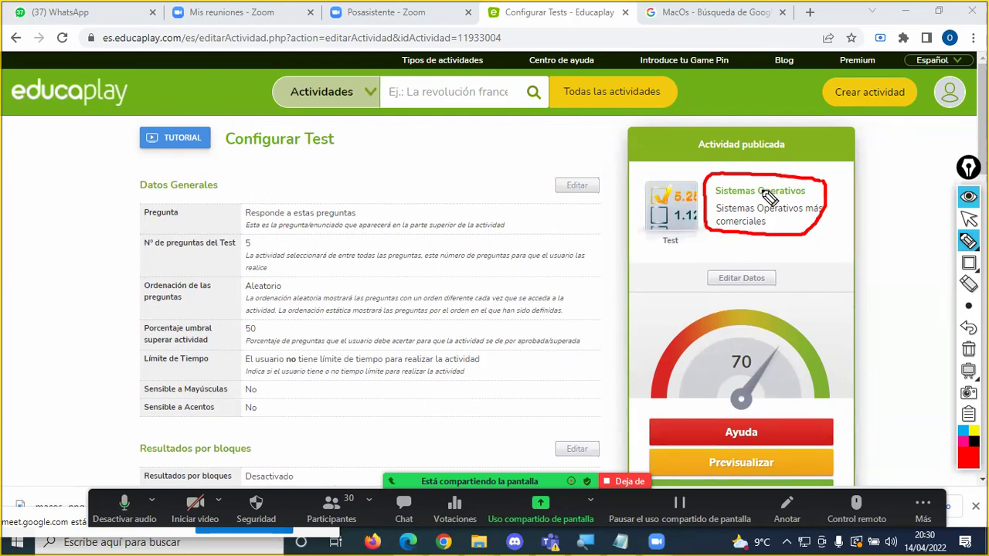
pyautogui.click(968, 218)
pyautogui.click(761, 194)
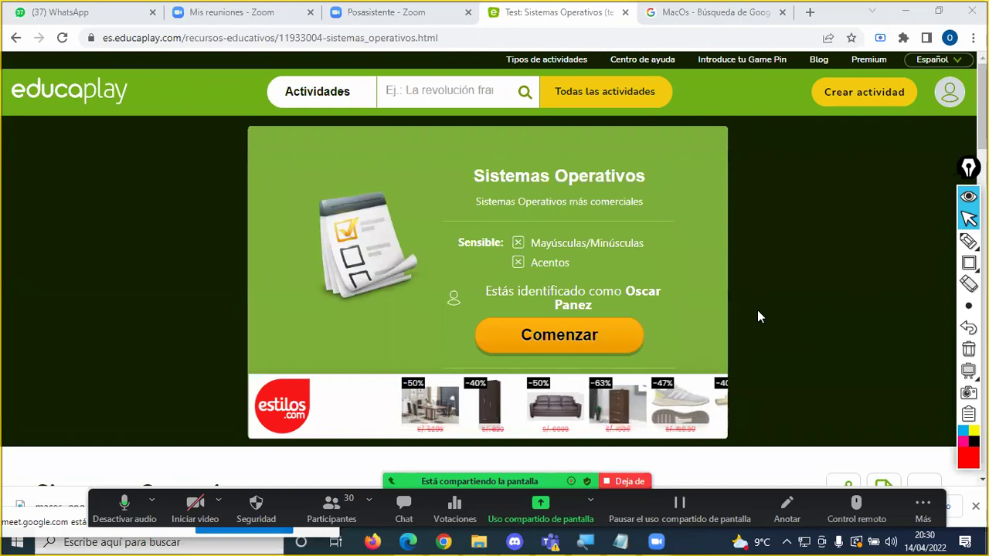
# Step: Highlight the activity's page address with a thick annotation box and an arrow
pyautogui.click(968, 263)
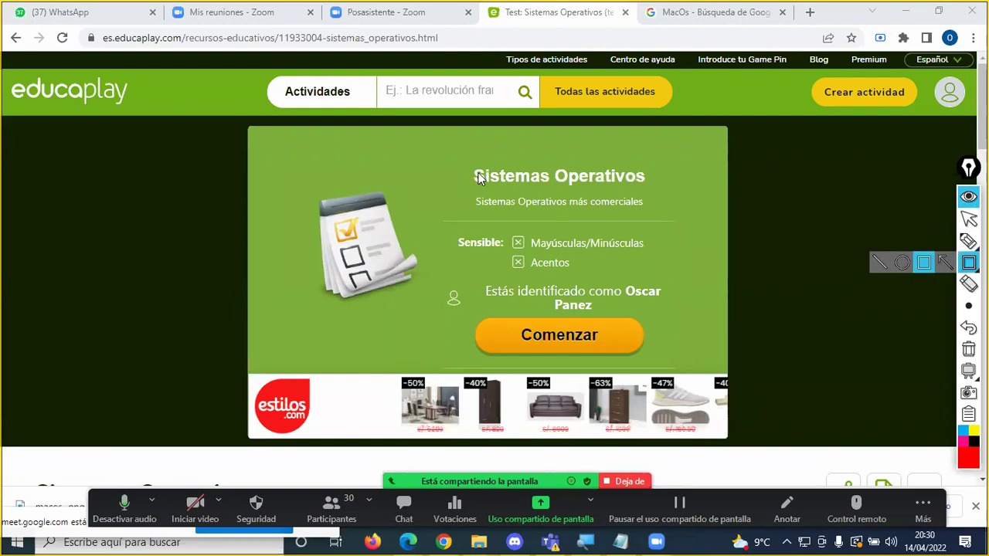
pyautogui.moveTo(96, 21)
pyautogui.mouseDown()
pyautogui.moveTo(101, 45)
pyautogui.moveTo(252, 60)
pyautogui.moveTo(459, 55)
pyautogui.mouseUp()
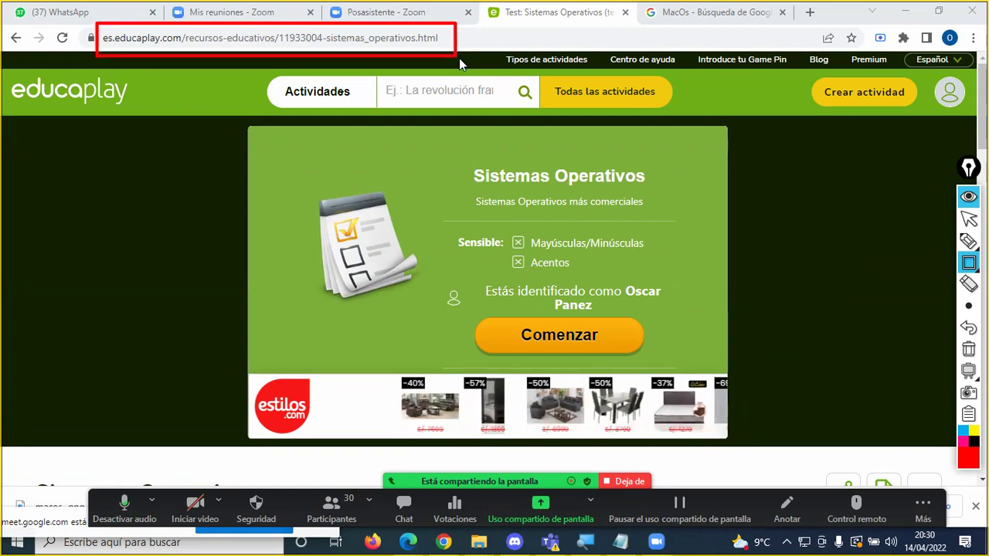
pyautogui.click(969, 306)
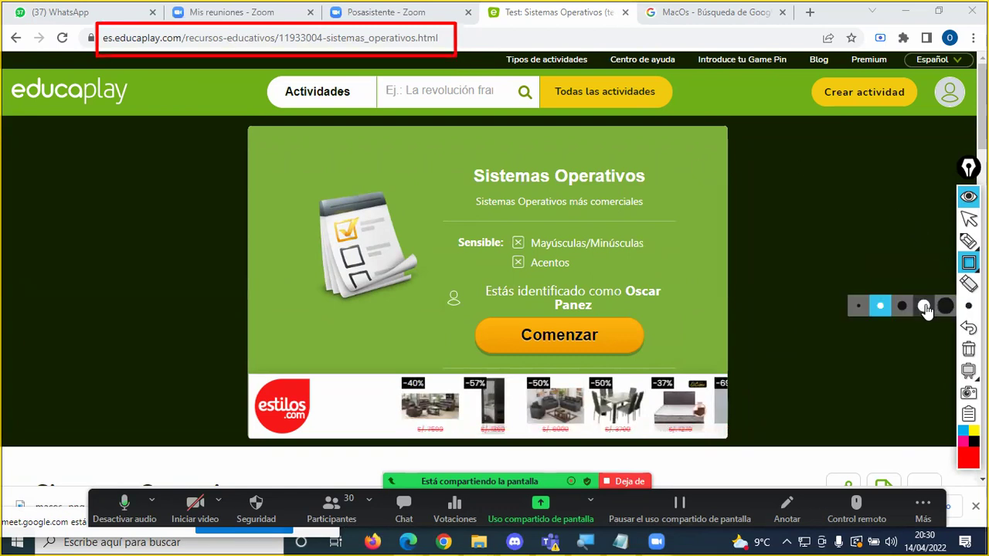
pyautogui.click(934, 306)
pyautogui.moveTo(95, 15)
pyautogui.mouseDown()
pyautogui.moveTo(300, 66)
pyautogui.moveTo(462, 67)
pyautogui.mouseUp()
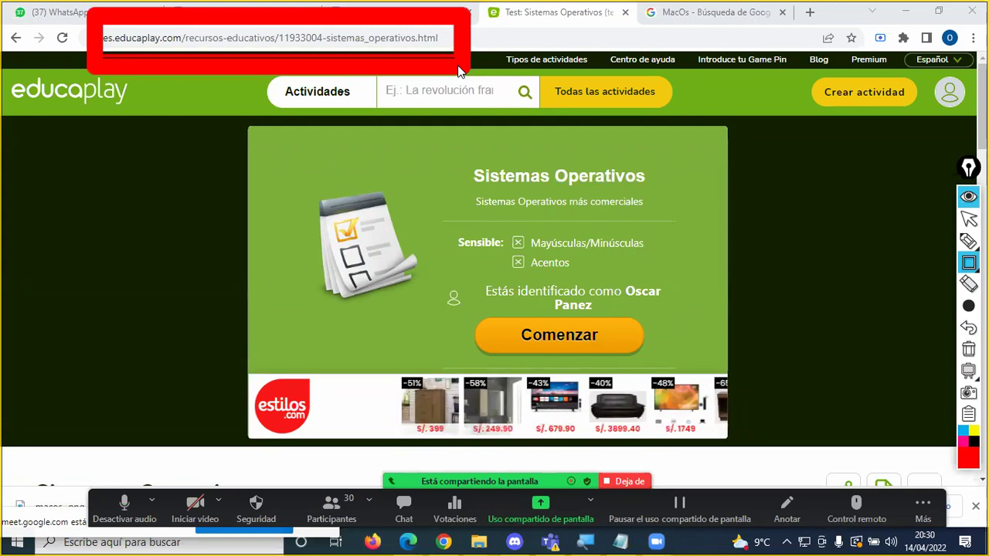
pyautogui.click(968, 241)
pyautogui.moveTo(967, 305)
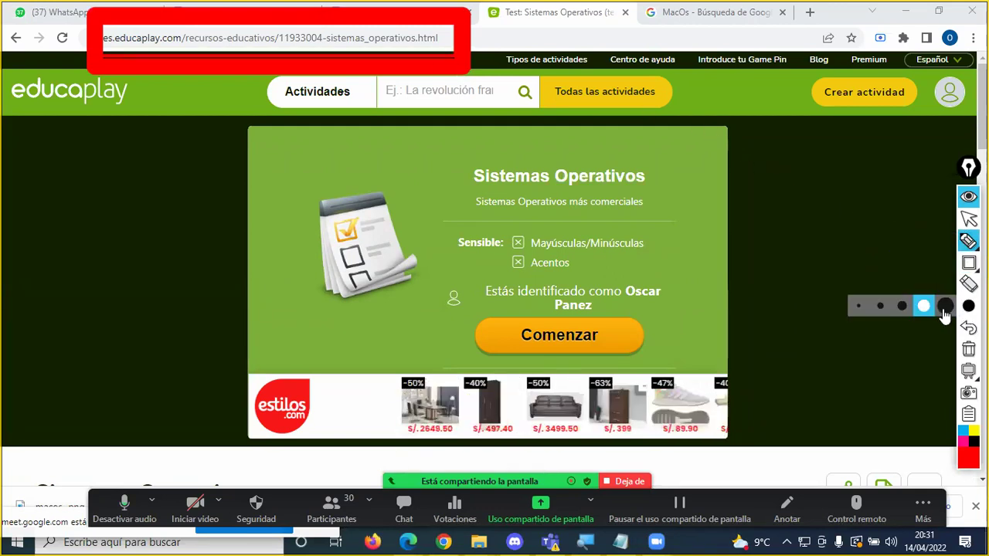
pyautogui.click(902, 306)
pyautogui.moveTo(599, 37); pyautogui.dragTo(485, 35)
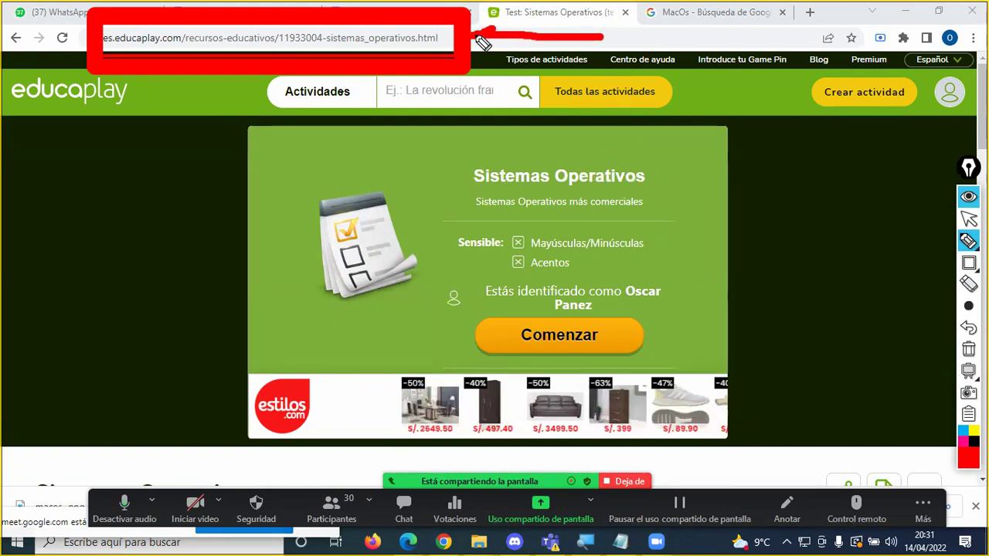
pyautogui.press('Escape')
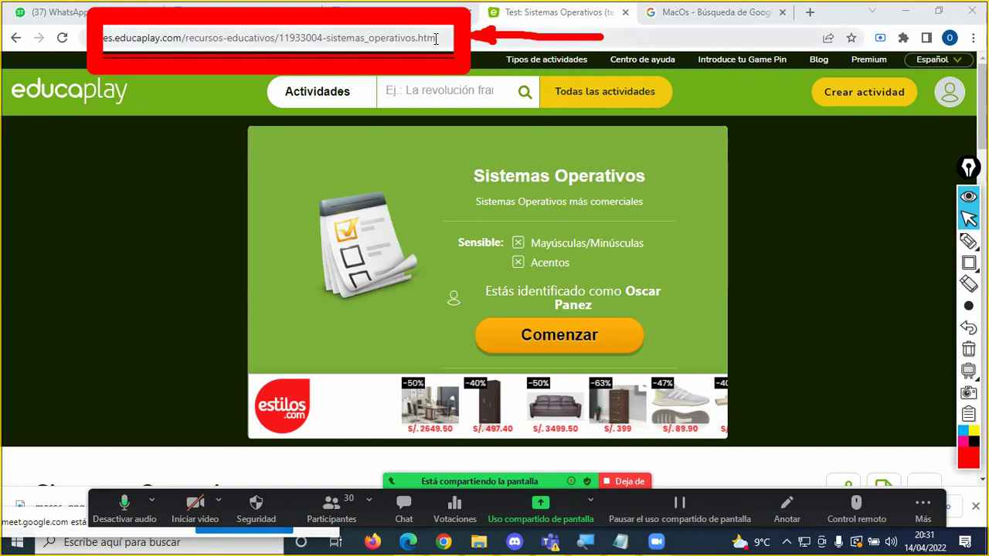
# Step: Copy the es.educaplay.com activity URL from the address bar and clear the annotations
pyautogui.click(435, 38)
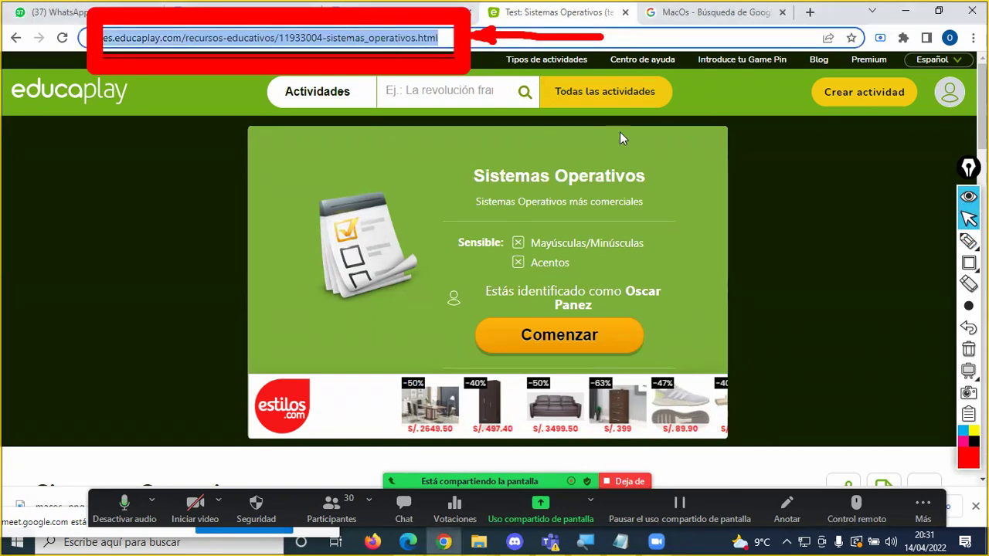
pyautogui.rightClick(312, 40)
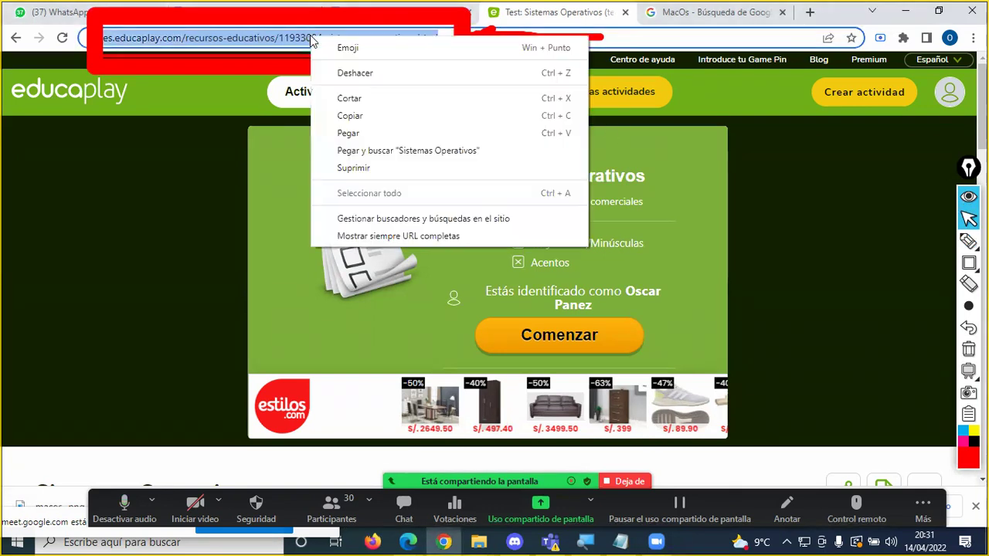
pyautogui.click(357, 119)
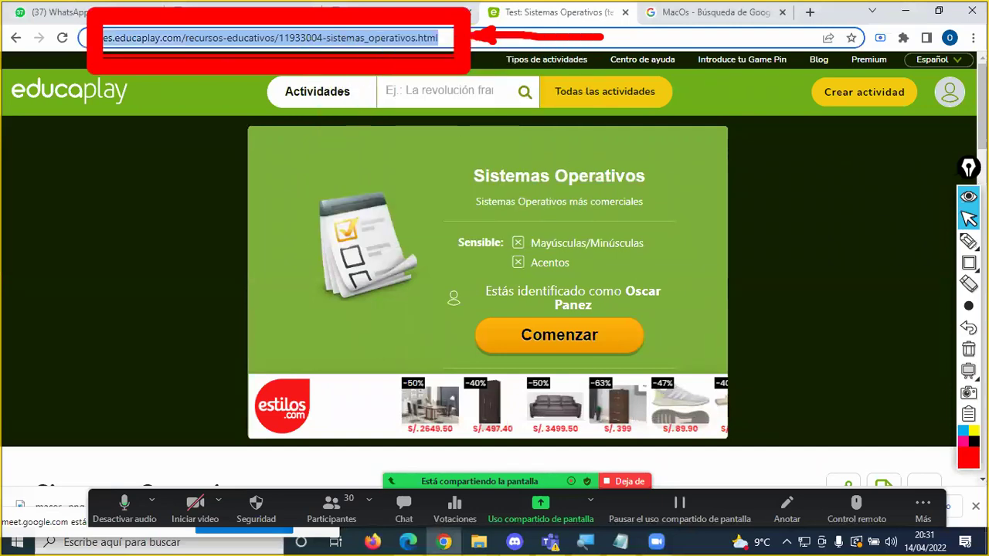
pyautogui.click(967, 348)
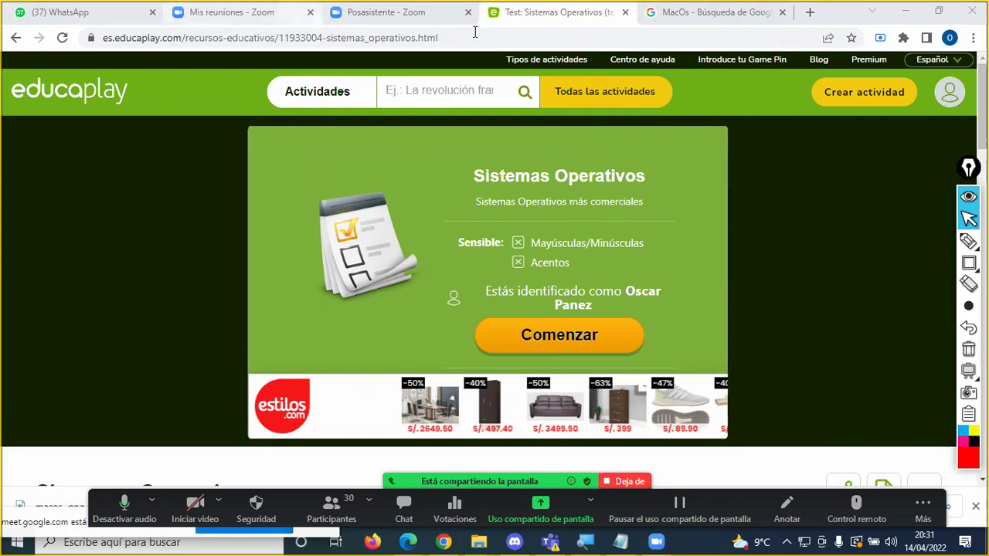
# Step: Load Gmail in a new tab and launch Google Classroom from the Google apps menu
pyautogui.click(706, 17)
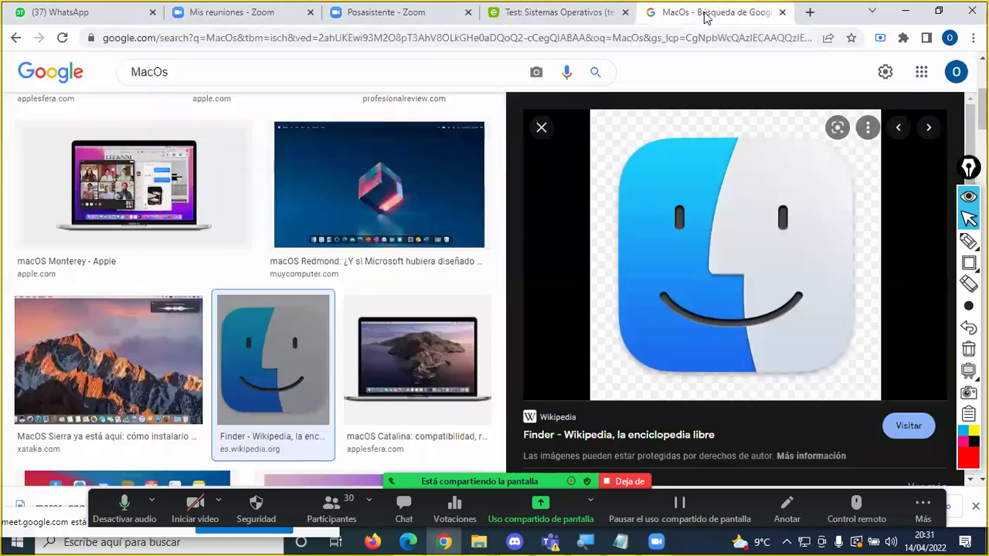
pyautogui.click(811, 13)
pyautogui.write('gm')
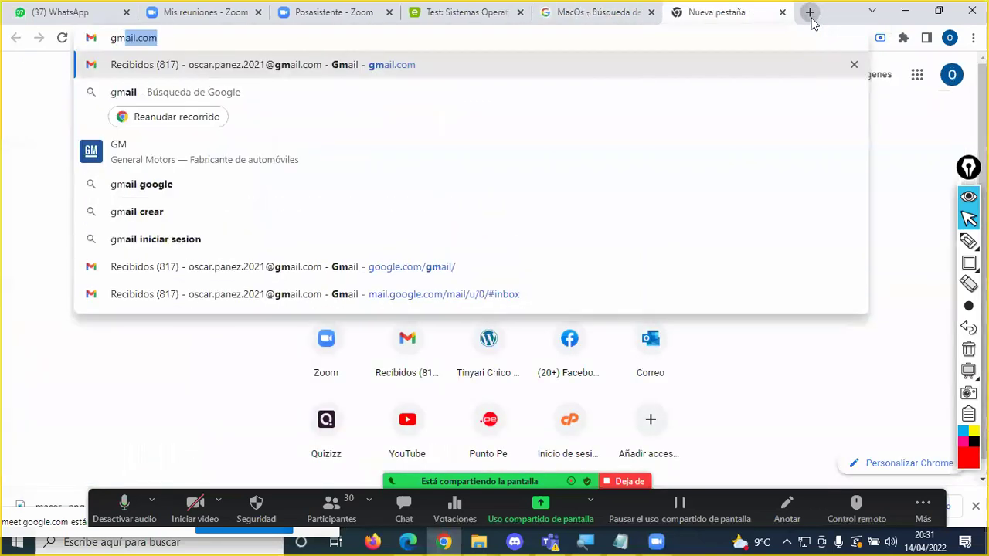
pyautogui.press('Return')
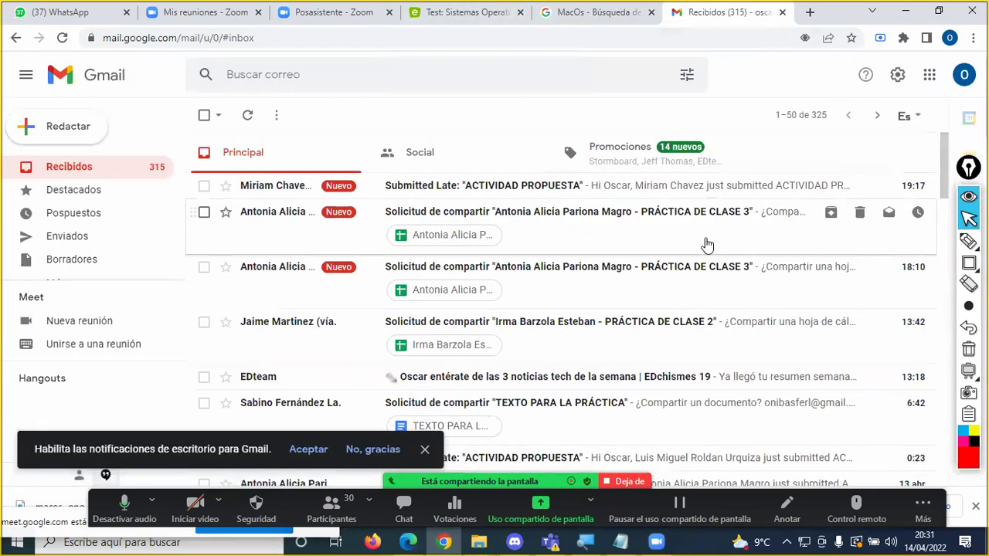
pyautogui.click(929, 75)
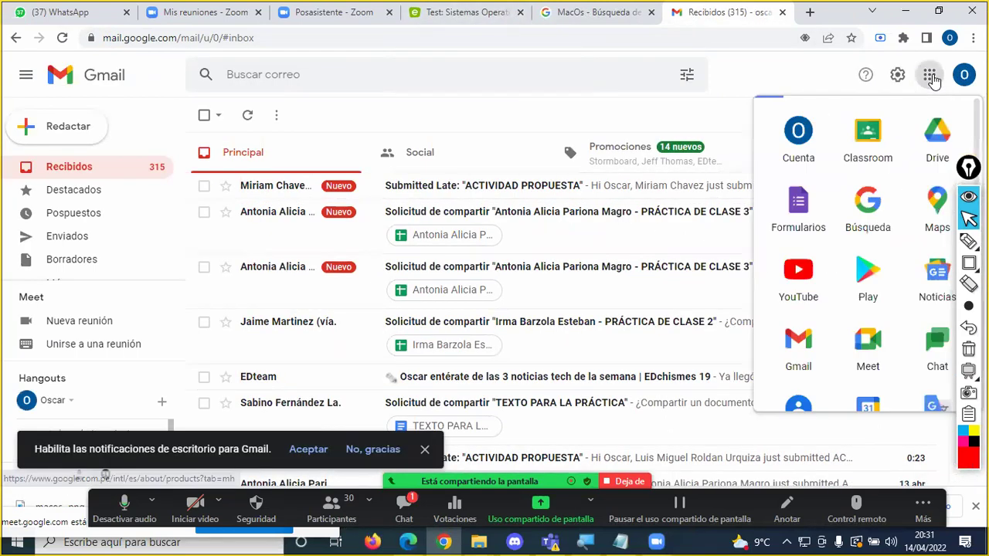
pyautogui.click(877, 136)
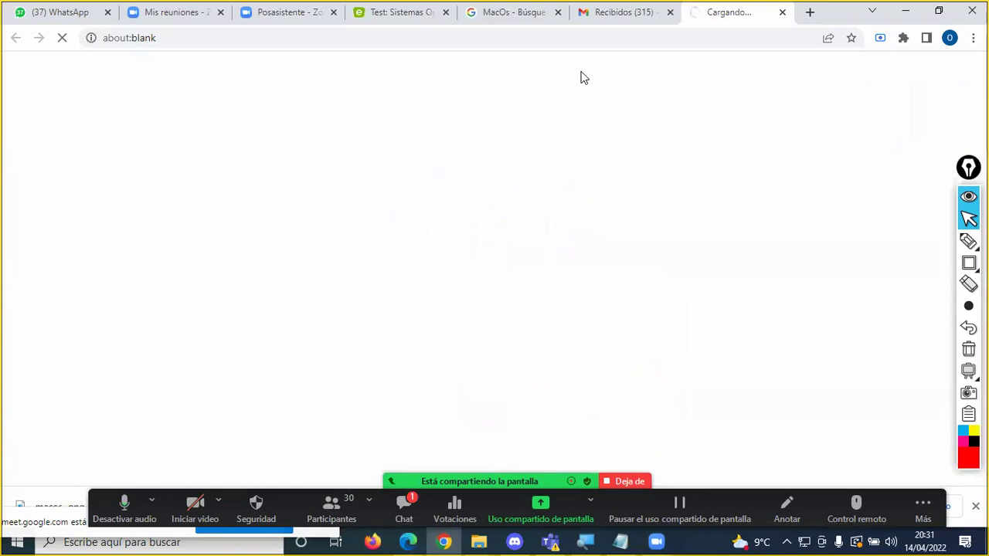
# Step: Recopy the Educaplay activity URL and return to the Classroom class list
pyautogui.click(399, 14)
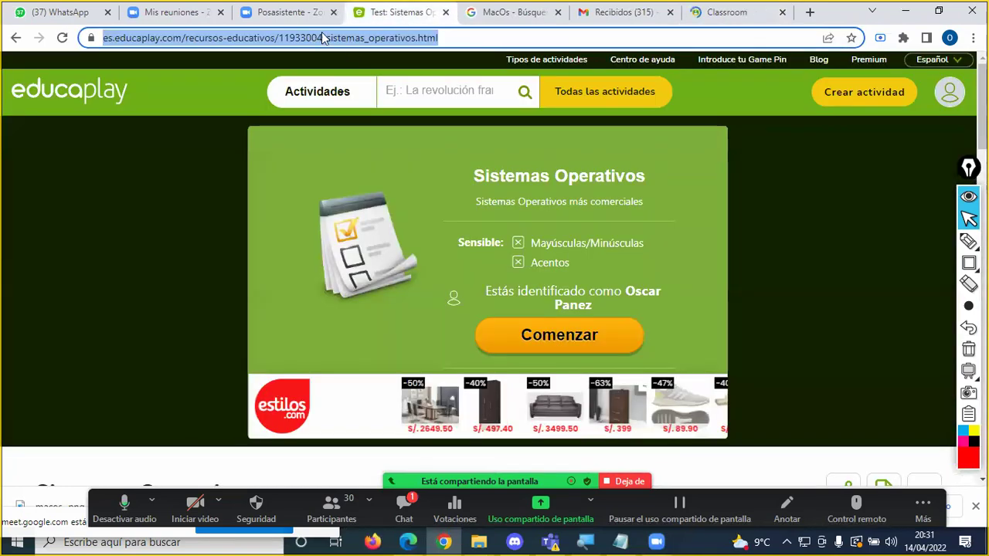
pyautogui.rightClick(292, 42)
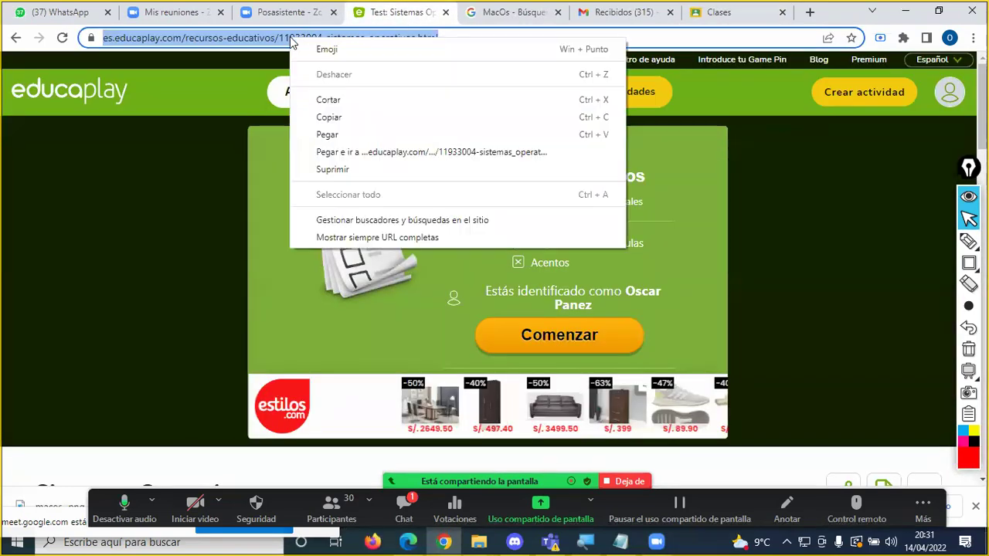
pyautogui.click(339, 120)
pyautogui.click(729, 17)
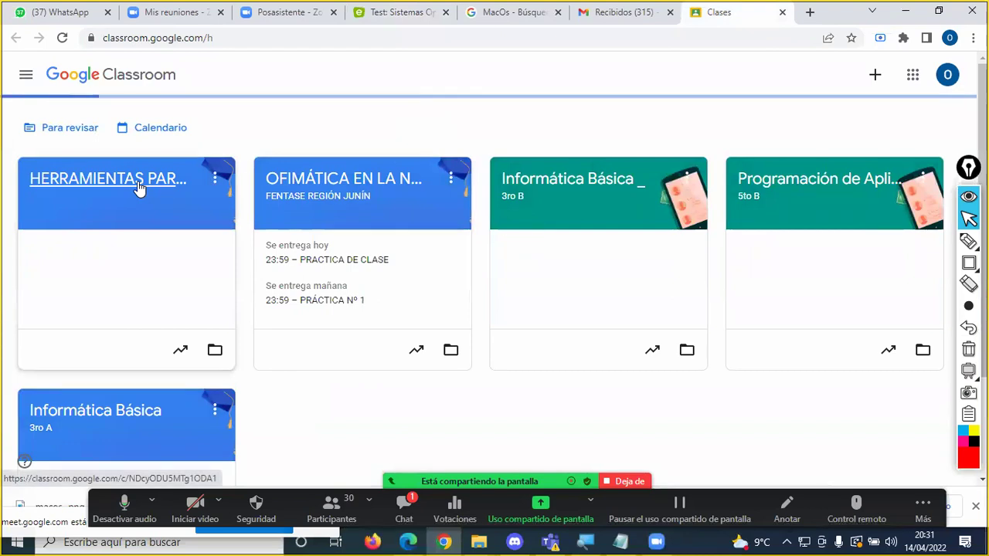
# Step: In the first class's Trabajo de clase page, add a topic named 'SESIÓN 4'
pyautogui.click(137, 185)
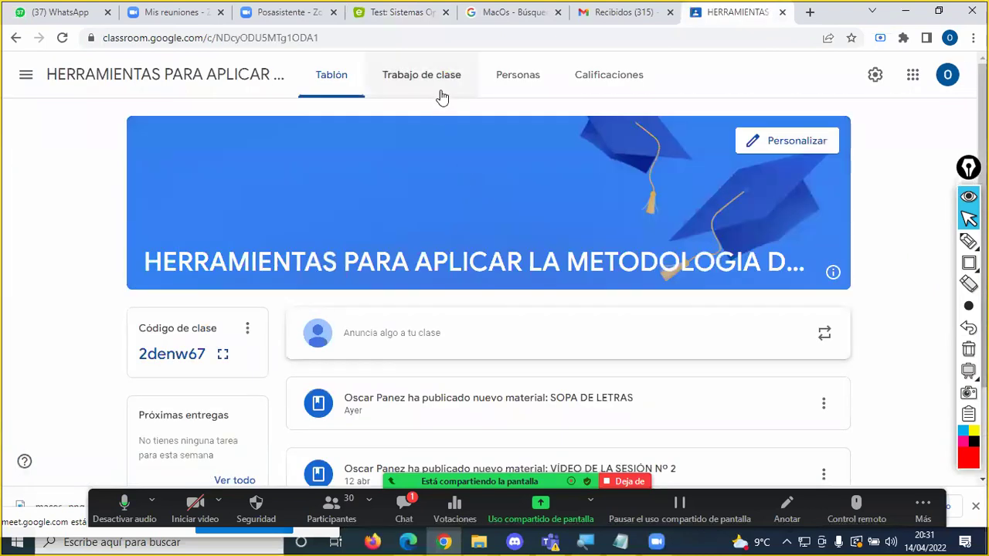
pyautogui.click(444, 80)
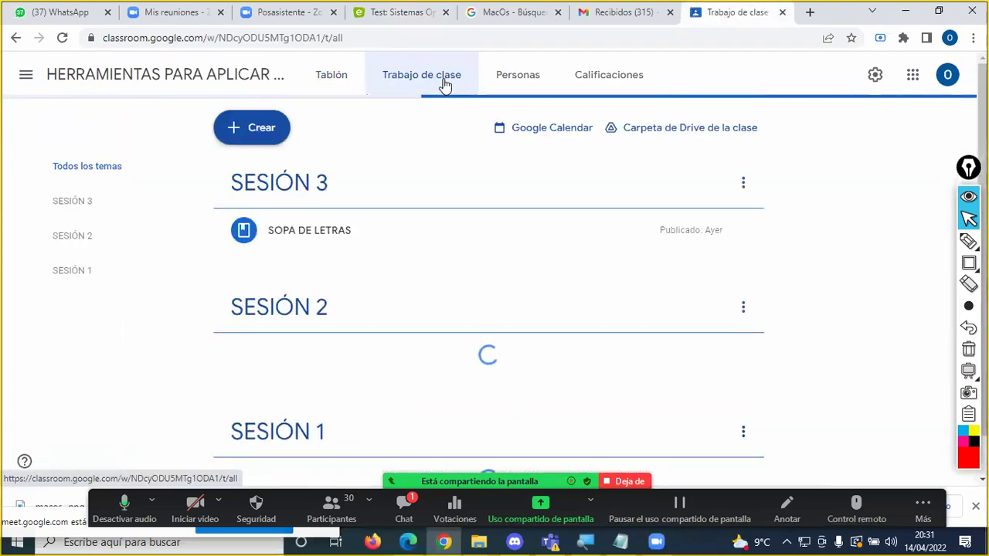
pyautogui.click(259, 133)
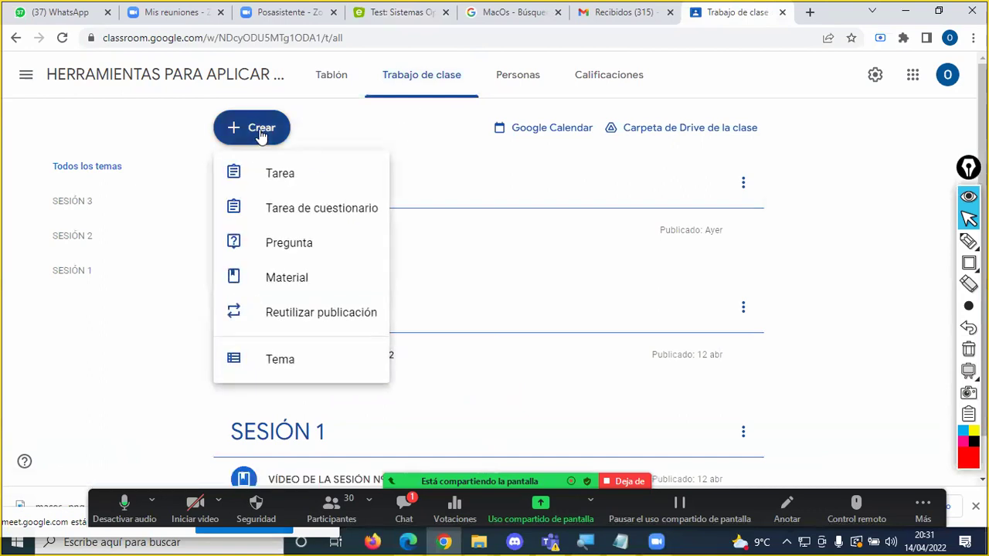
pyautogui.click(291, 360)
pyautogui.click(475, 273)
pyautogui.write('SESION 4')
pyautogui.press('BackSpace')
pyautogui.write('ÓN 4')
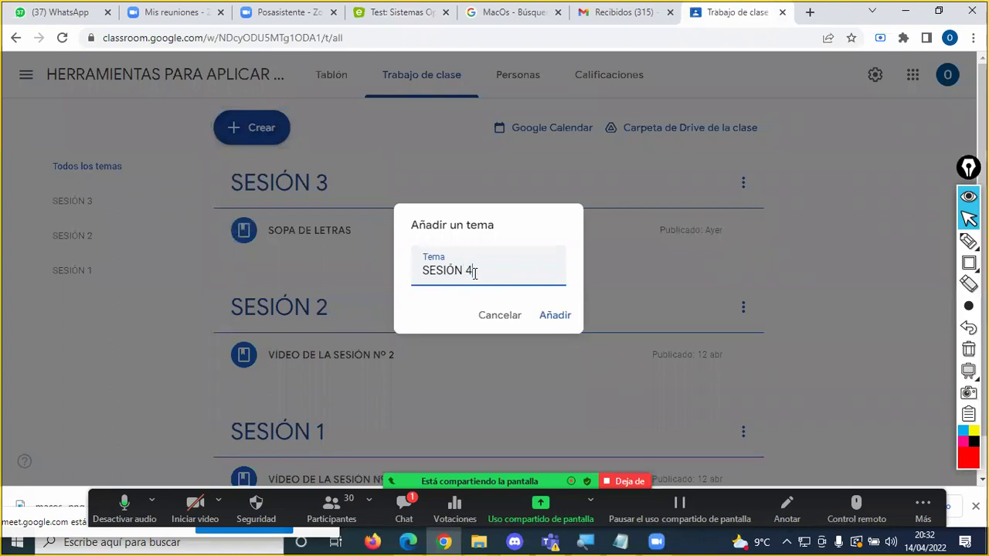
pyautogui.press('Return')
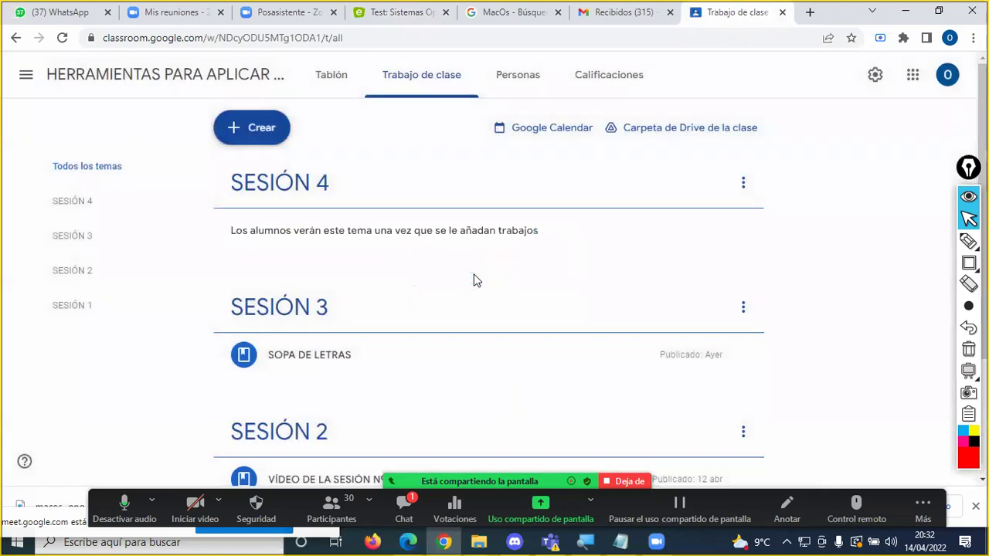
pyautogui.click(255, 131)
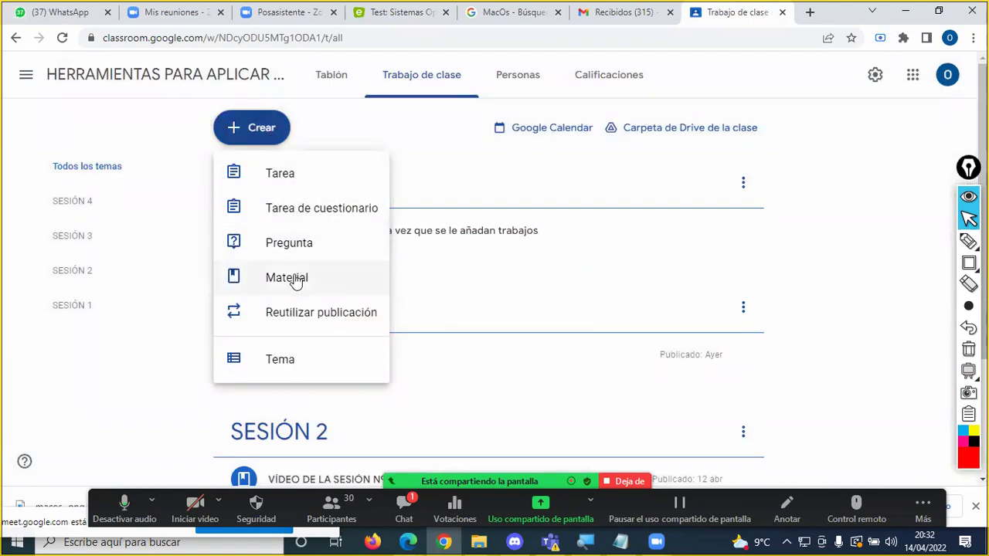
# Step: Create a new assignment and enter its title, PRUEBA
pyautogui.click(294, 176)
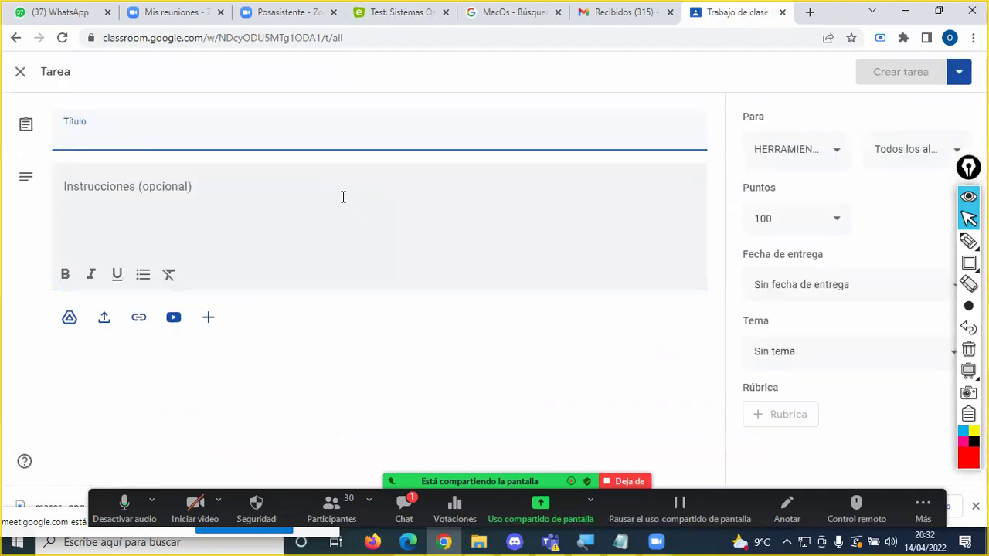
pyautogui.write('P')
pyautogui.press('BackSpace')
pyautogui.write('PRUEBA')
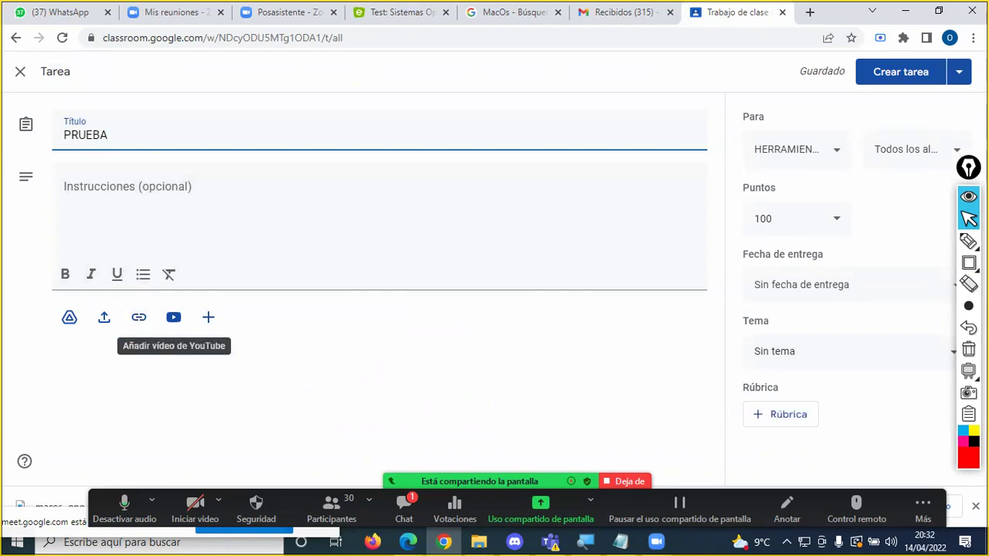
# Step: Mark the link attachment icon with a red arrow, then return to the Educaplay quiz tab
pyautogui.click(968, 241)
pyautogui.moveTo(161, 368)
pyautogui.mouseDown()
pyautogui.moveTo(144, 327)
pyautogui.moveTo(159, 346)
pyautogui.mouseUp()
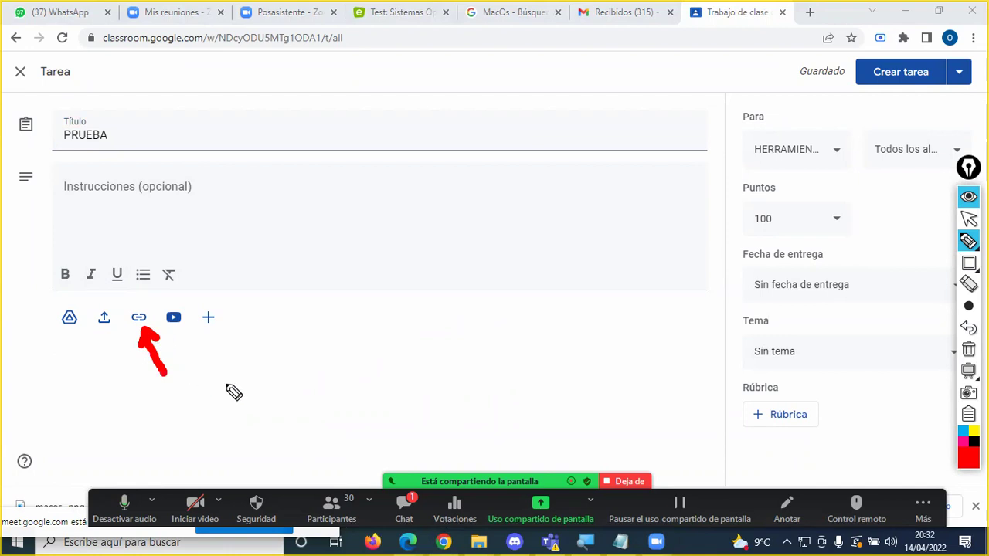
pyautogui.press('Escape')
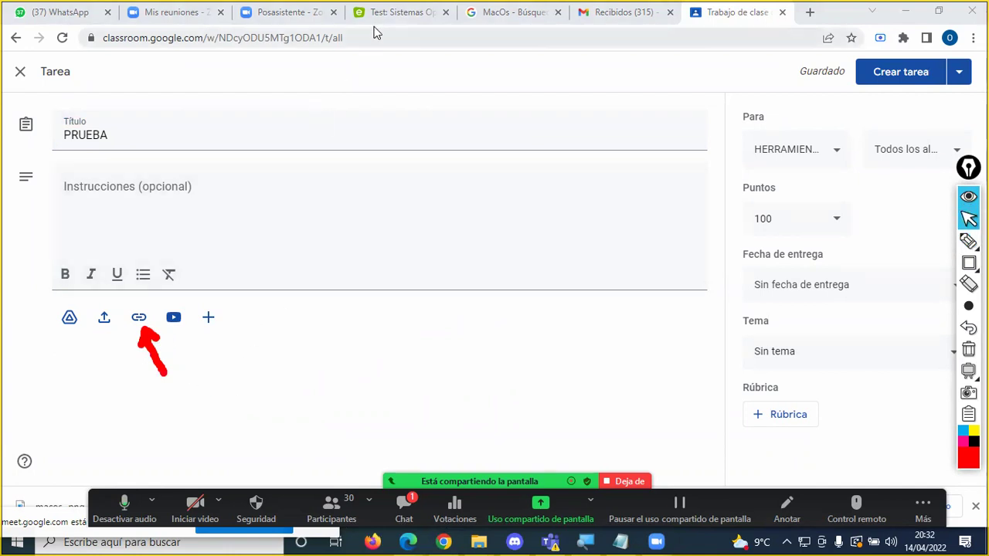
pyautogui.click(386, 13)
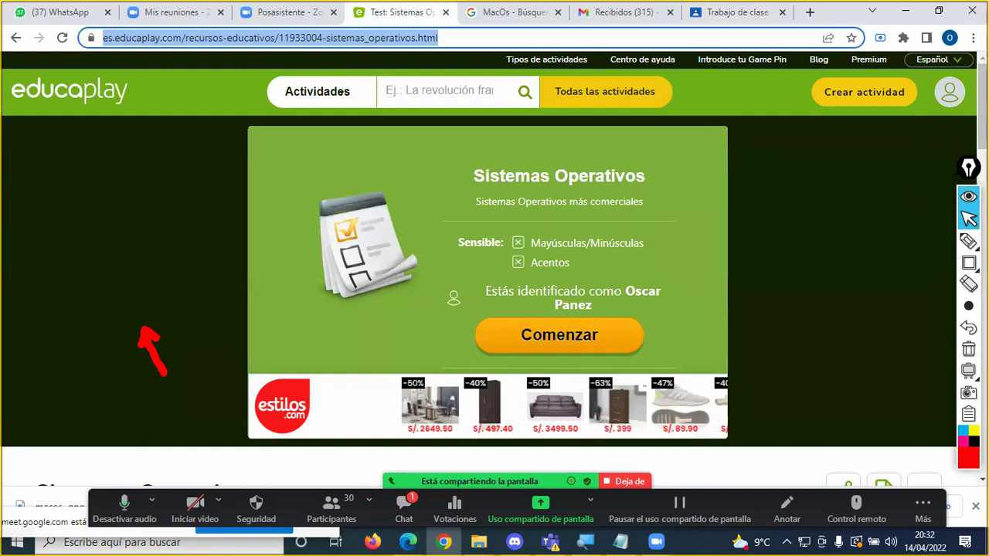
# Step: Outline the quiz page's web address with a red annotation rectangle
pyautogui.click(969, 263)
pyautogui.moveTo(79, 22); pyautogui.dragTo(469, 61)
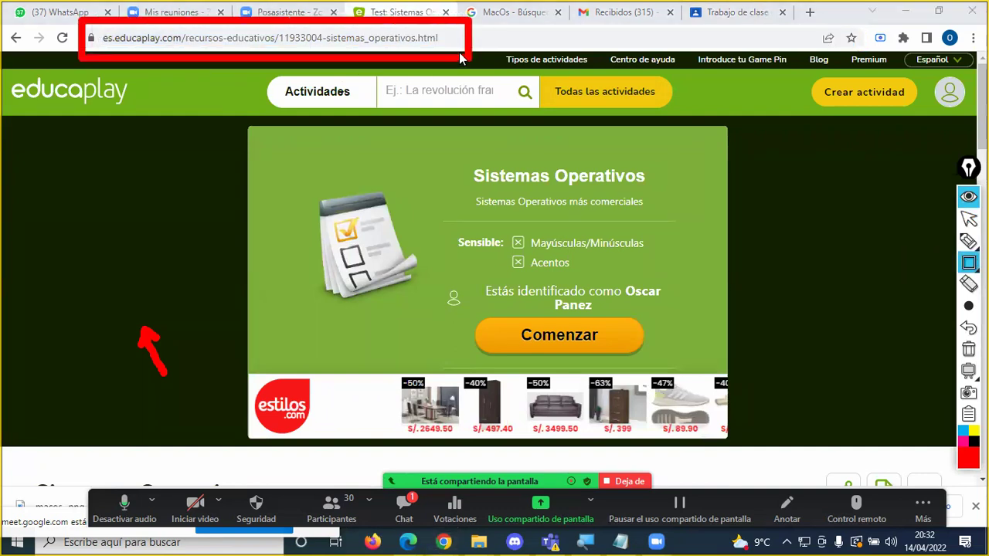
pyautogui.click(968, 219)
# Step: Copy the Sistemas Operativos quiz URL and bring up PRUEBA's Añadir enlace dialog
pyautogui.click(444, 37)
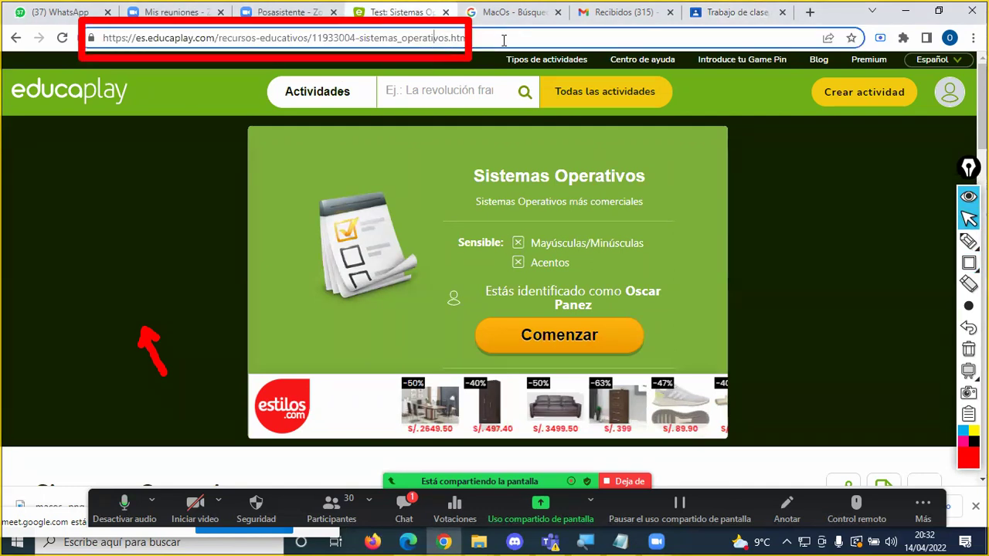
pyautogui.click(780, 173)
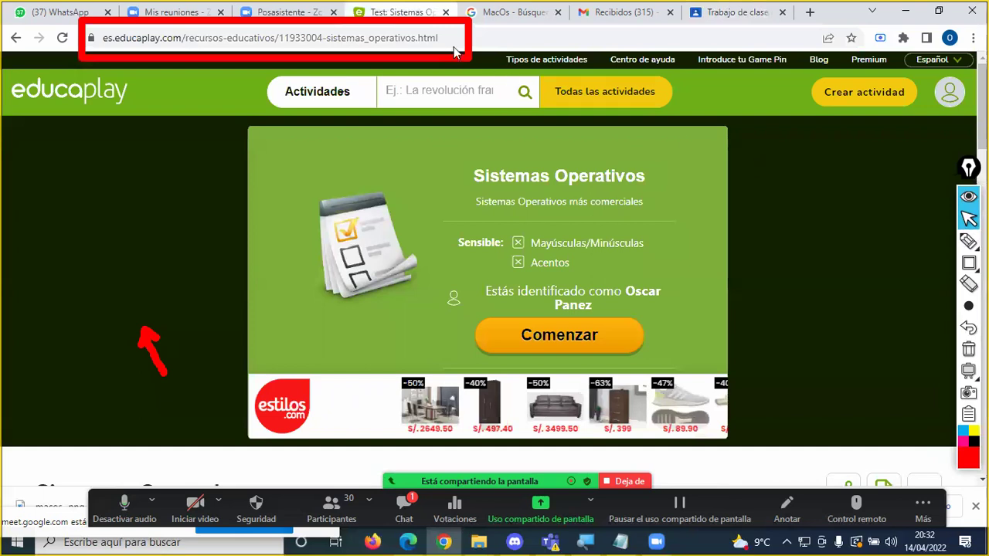
pyautogui.click(424, 38)
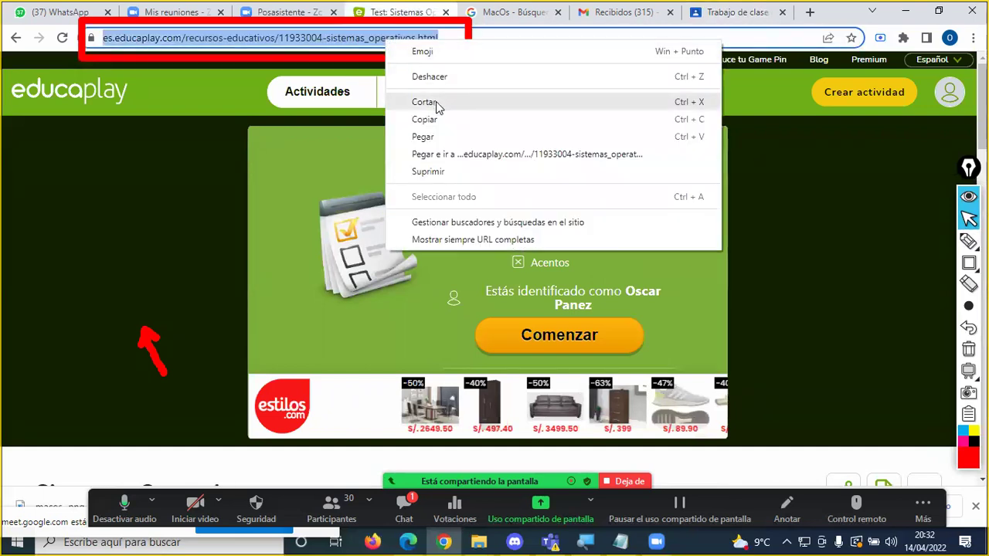
pyautogui.click(437, 120)
pyautogui.click(707, 13)
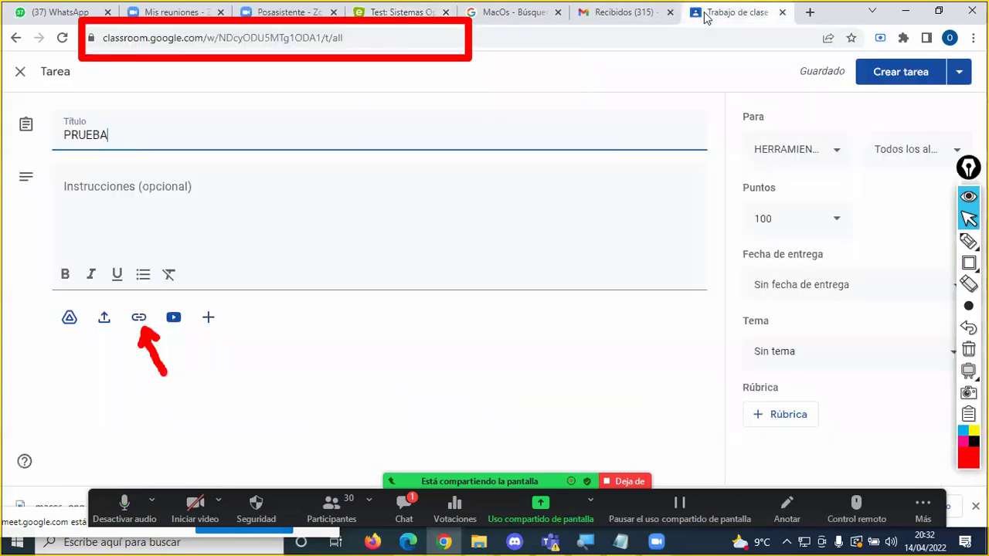
pyautogui.click(140, 321)
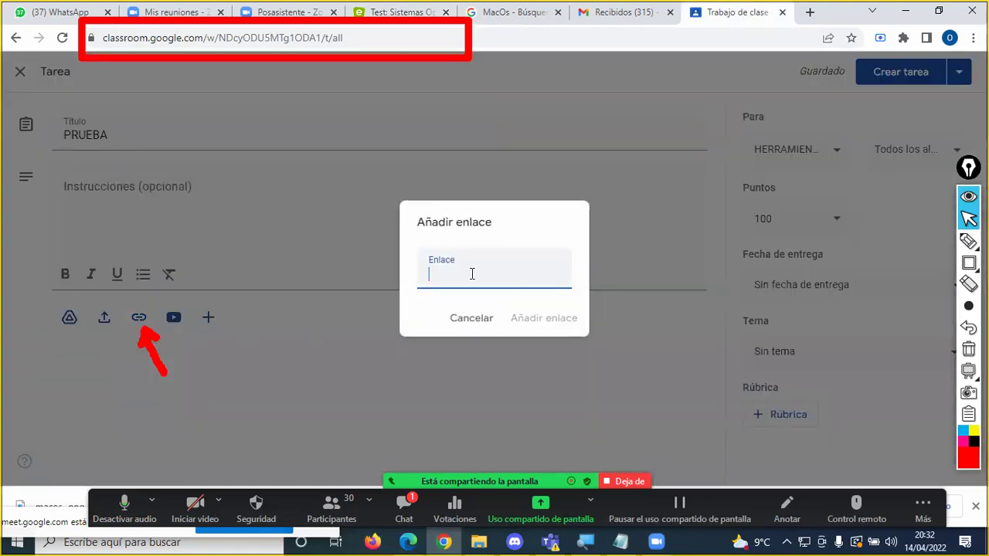
# Step: Paste the quiz URL as PRUEBA's link attachment, then check the meeting chat and quiz page
pyautogui.hotkey('ctrl', 'v')
pyautogui.click(543, 318)
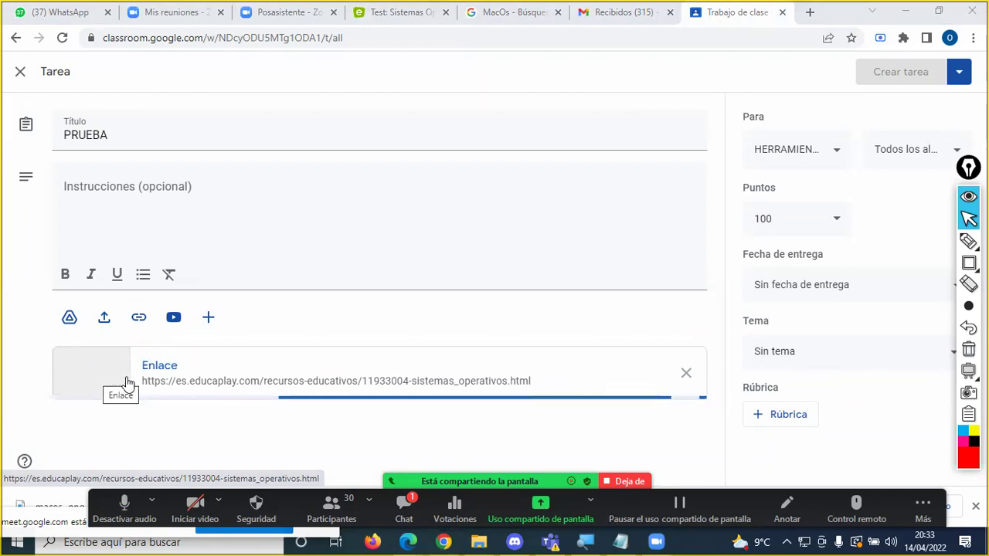
pyautogui.click(407, 507)
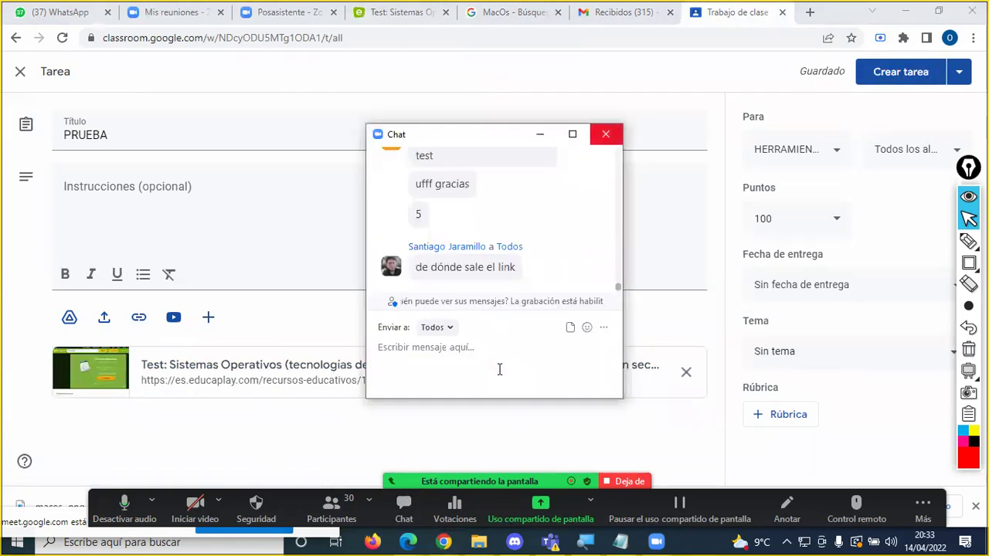
pyautogui.hotkey('alt', 'h')
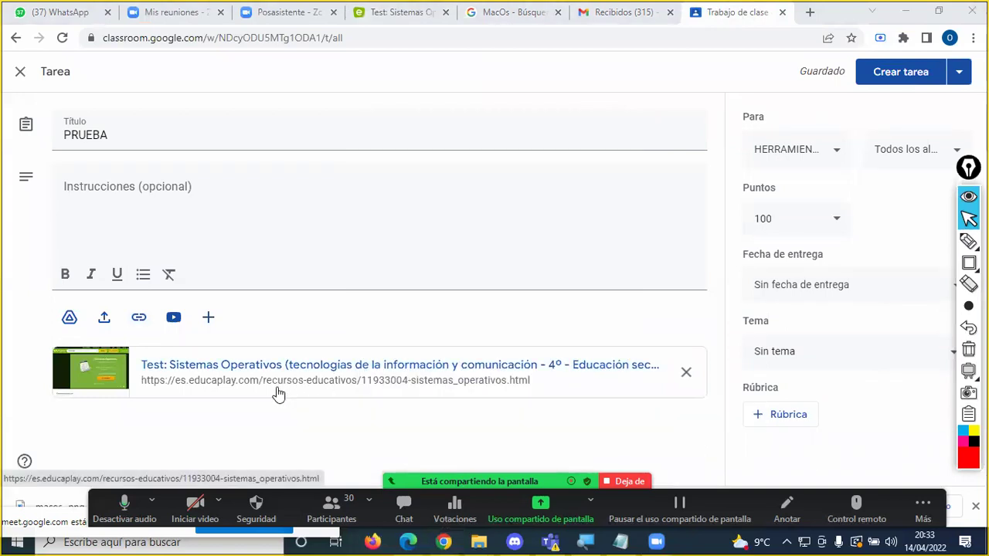
pyautogui.hotkey('alt', 'h')
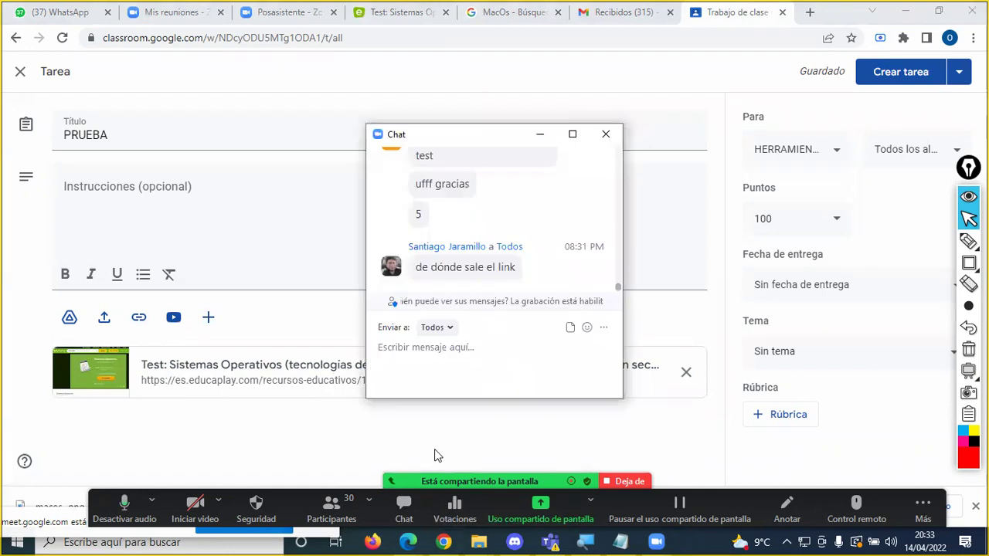
pyautogui.hotkey('alt', 'h')
pyautogui.click(401, 12)
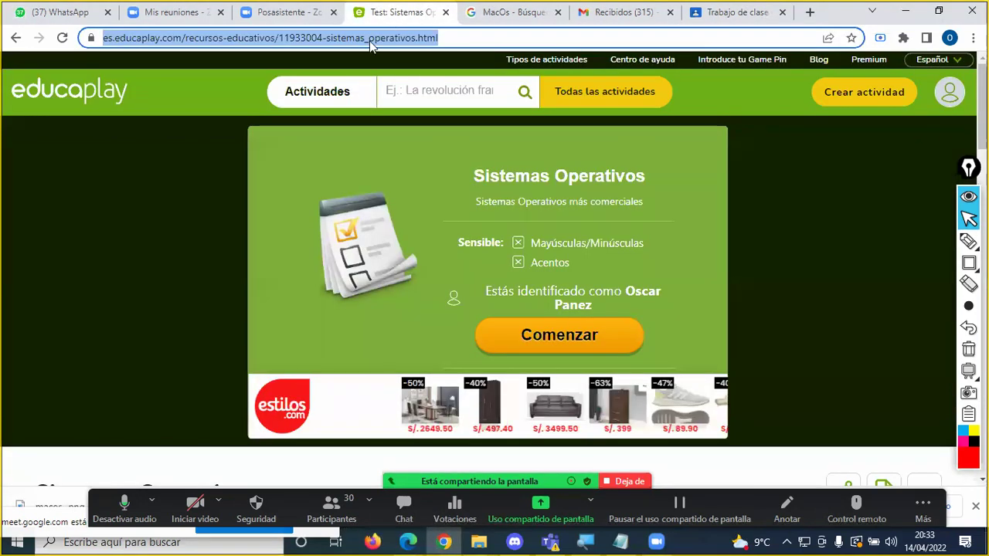
pyautogui.click(711, 14)
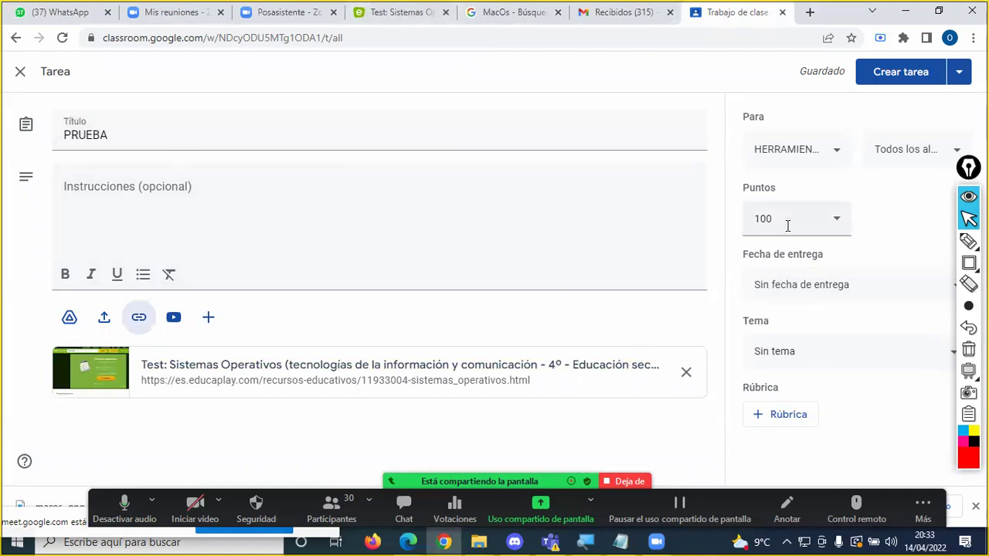
# Step: Change PRUEBA's points from 100 to 20
pyautogui.moveTo(787, 225); pyautogui.dragTo(740, 224)
pyautogui.write('20')
pyautogui.click(740, 254)
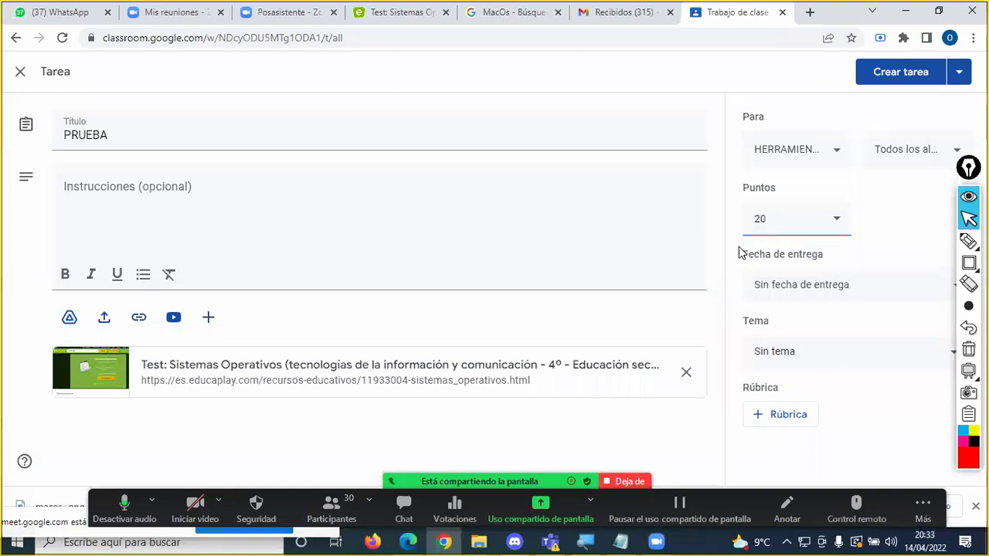
# Step: Set the due date to 18 April 2022 at 23:59
pyautogui.click(791, 283)
pyautogui.click(826, 343)
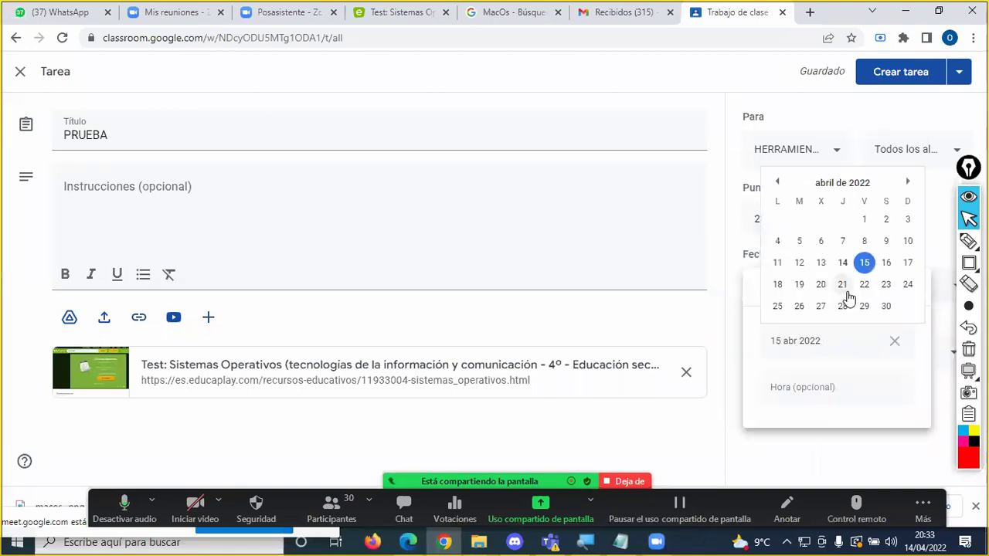
pyautogui.click(779, 285)
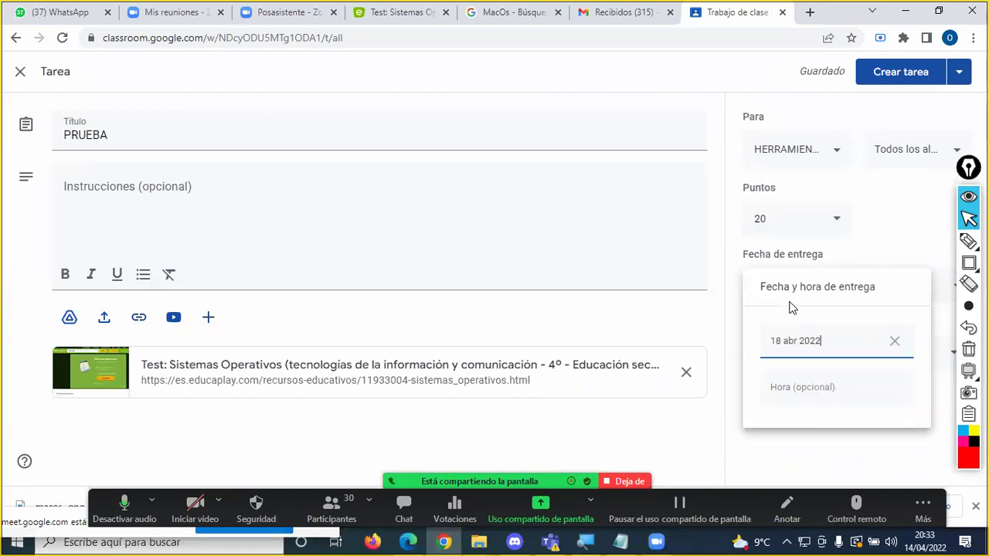
pyautogui.click(797, 385)
pyautogui.click(731, 312)
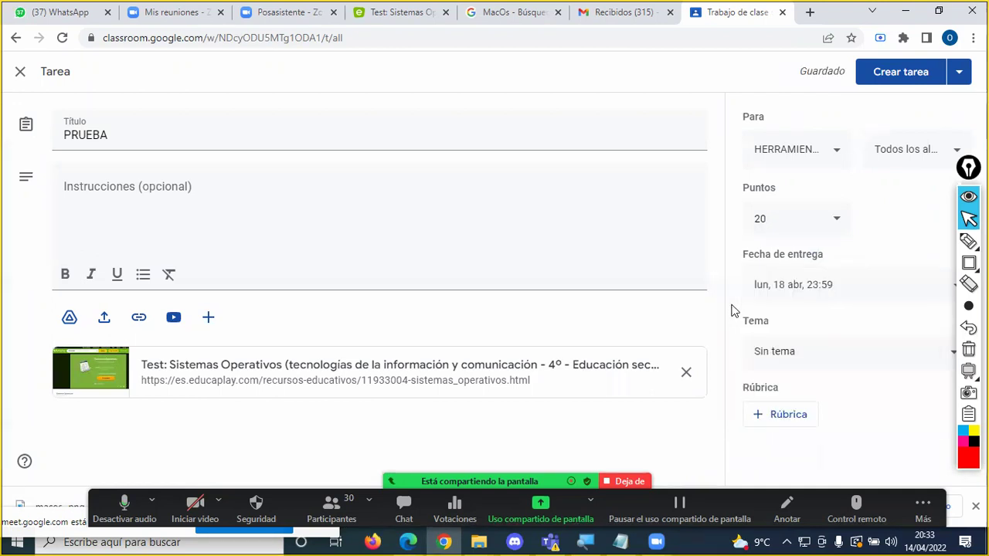
# Step: File PRUEBA under the SESIÓN 4 topic and create the assignment
pyautogui.click(782, 352)
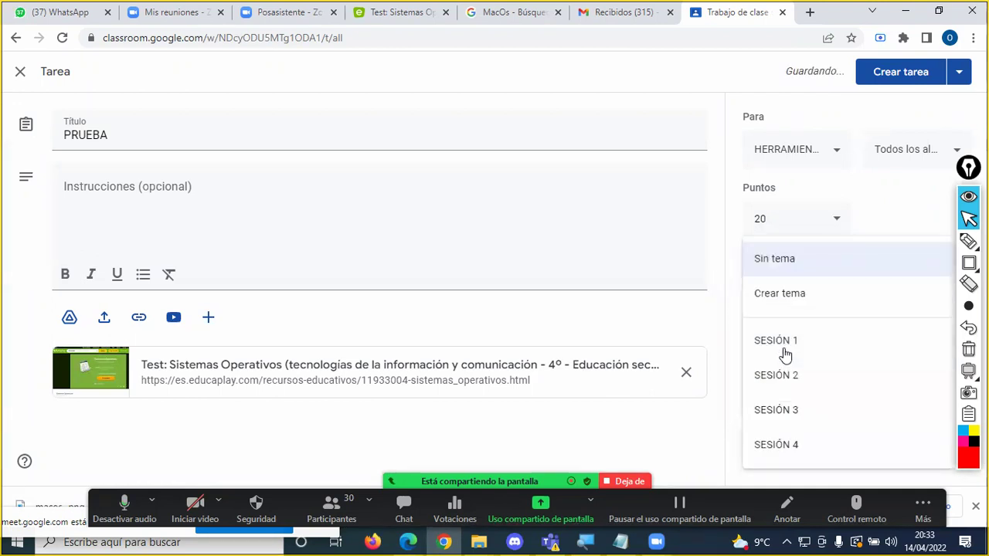
pyautogui.click(794, 451)
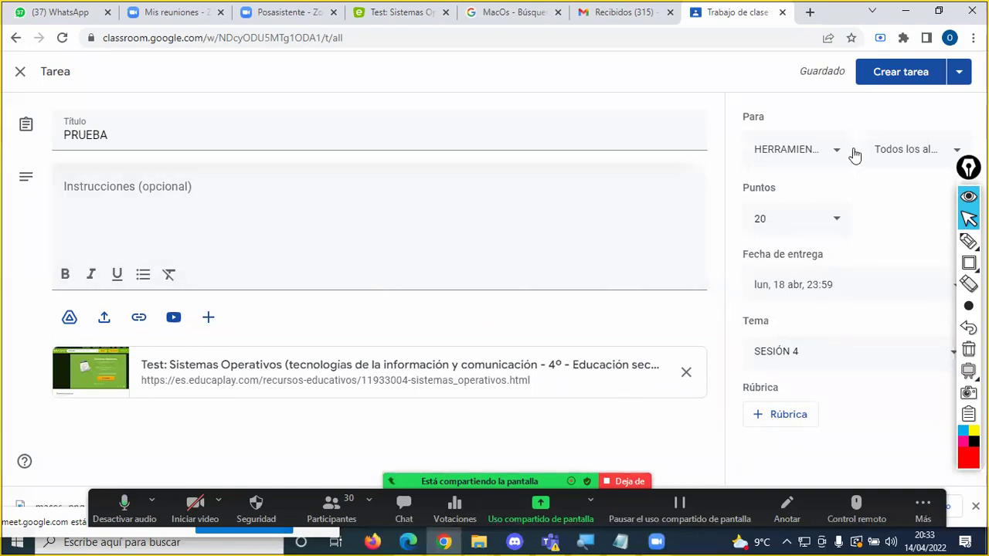
pyautogui.click(896, 82)
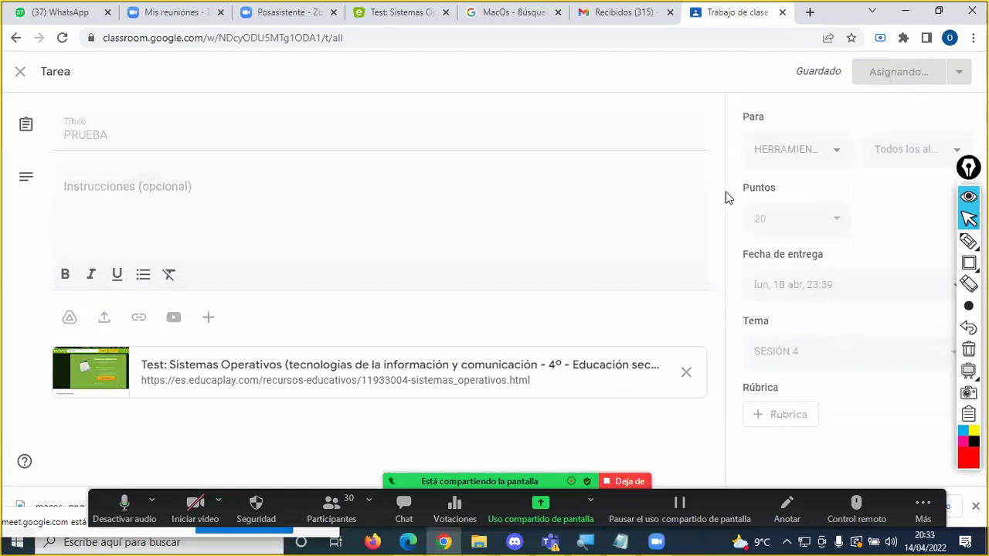
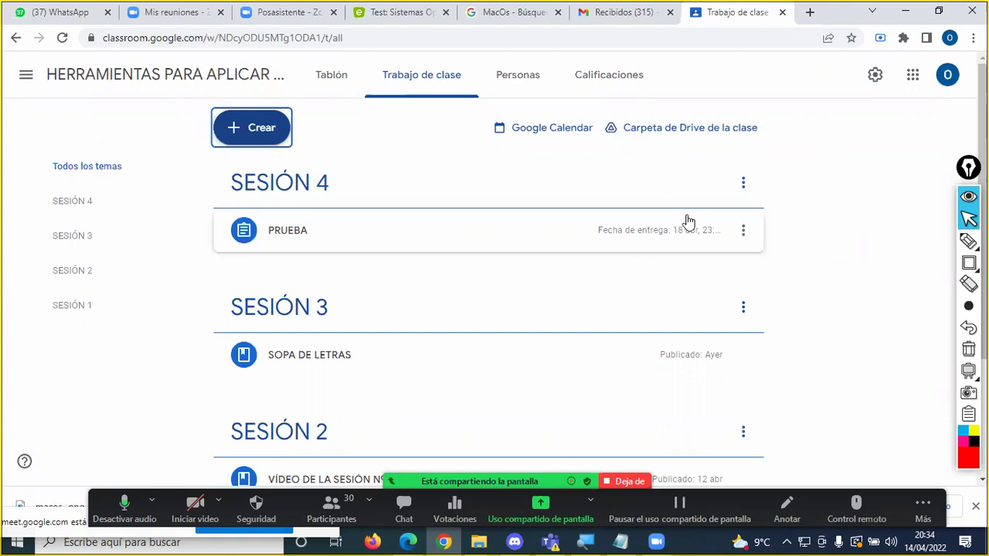
# Step: Expand and collapse the PRUEBA assignment twice to review its details
pyautogui.click(301, 231)
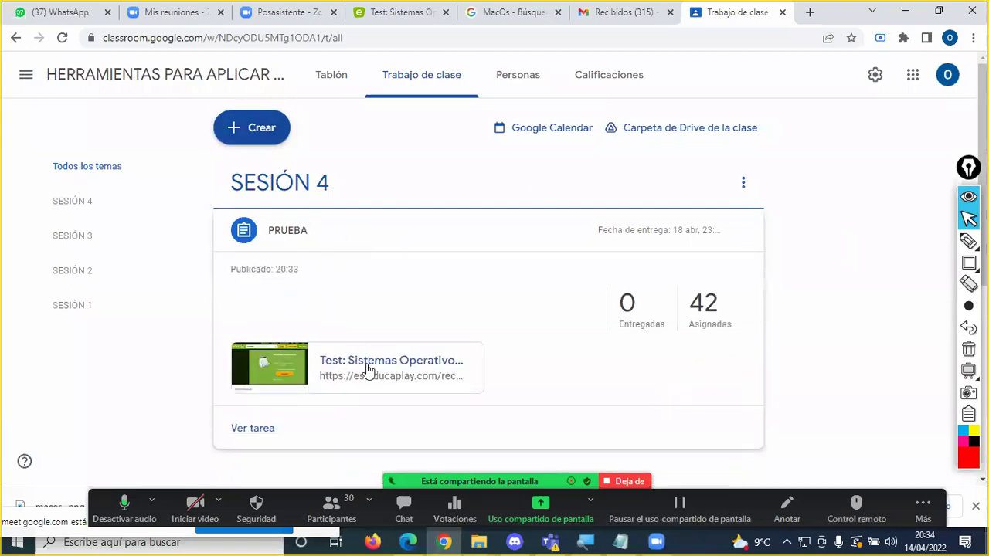
pyautogui.click(316, 229)
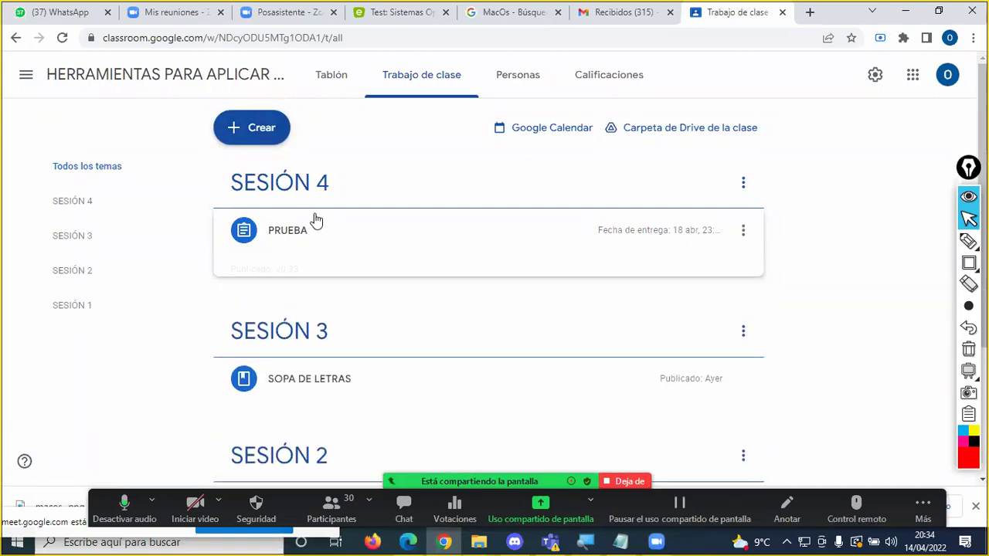
pyautogui.click(306, 232)
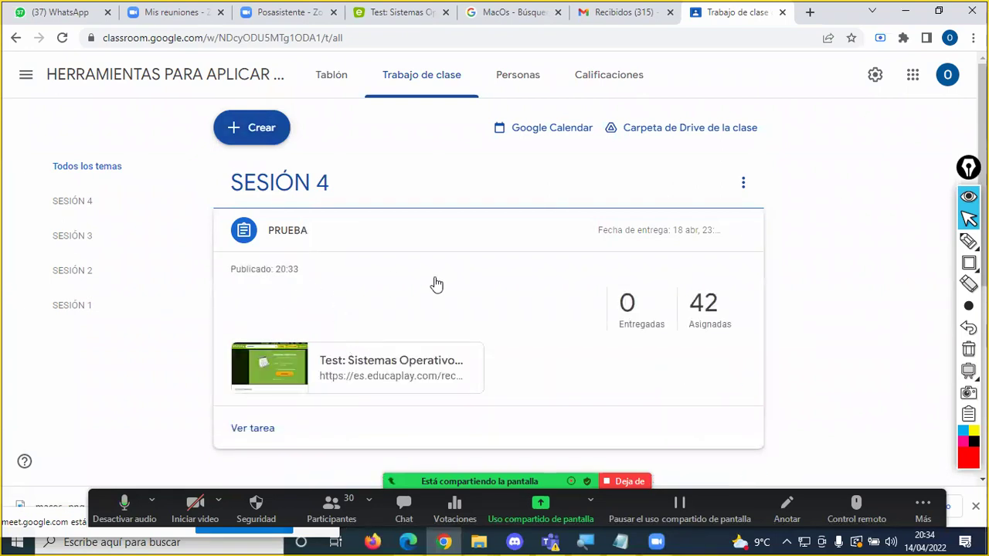
pyautogui.click(303, 230)
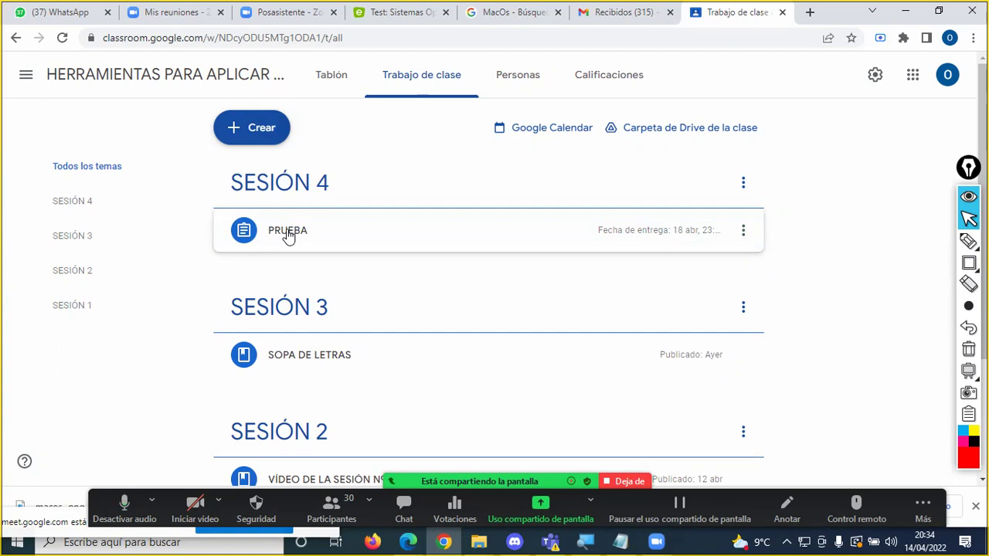
# Step: Copy the class invitation link from the enlarged class code on the Tablón stream page
pyautogui.click(341, 80)
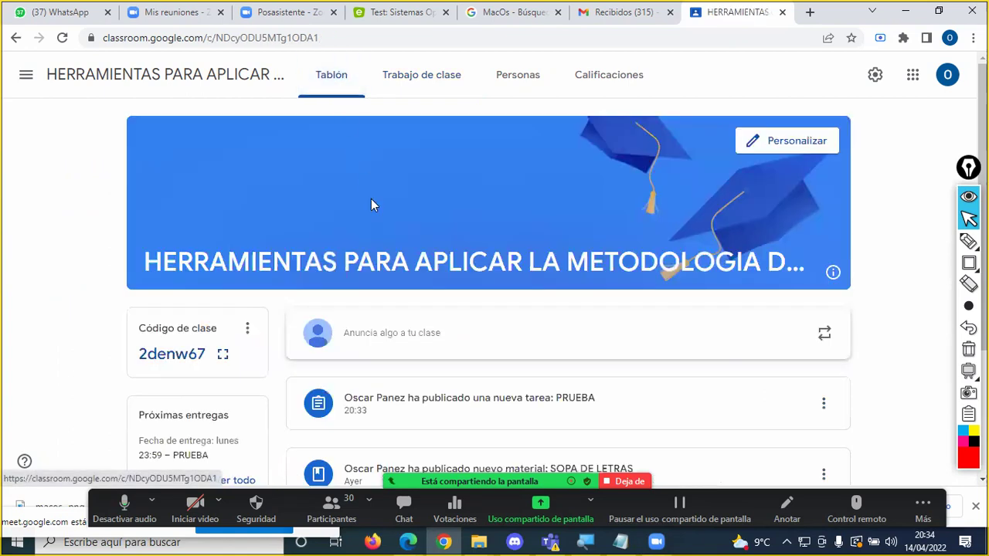
pyautogui.click(224, 356)
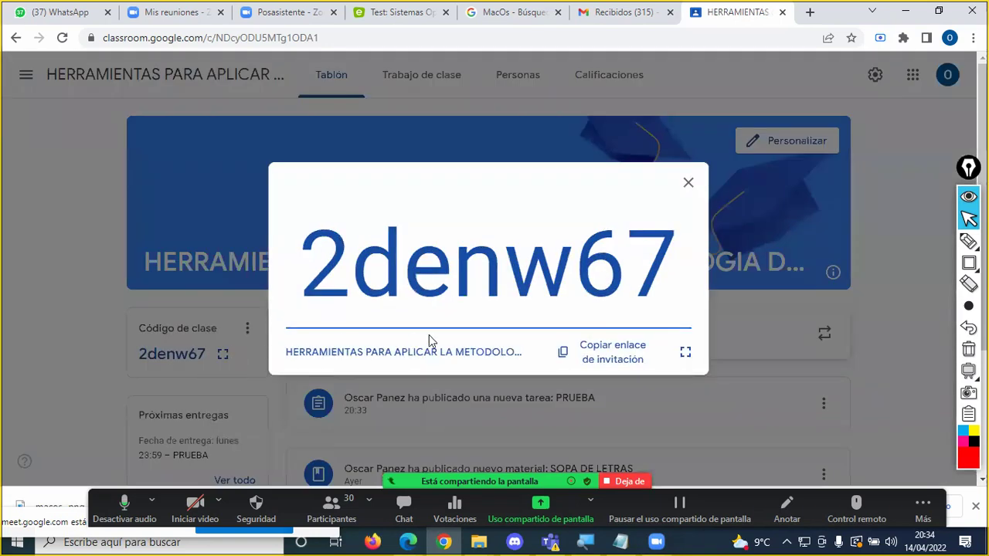
pyautogui.click(585, 349)
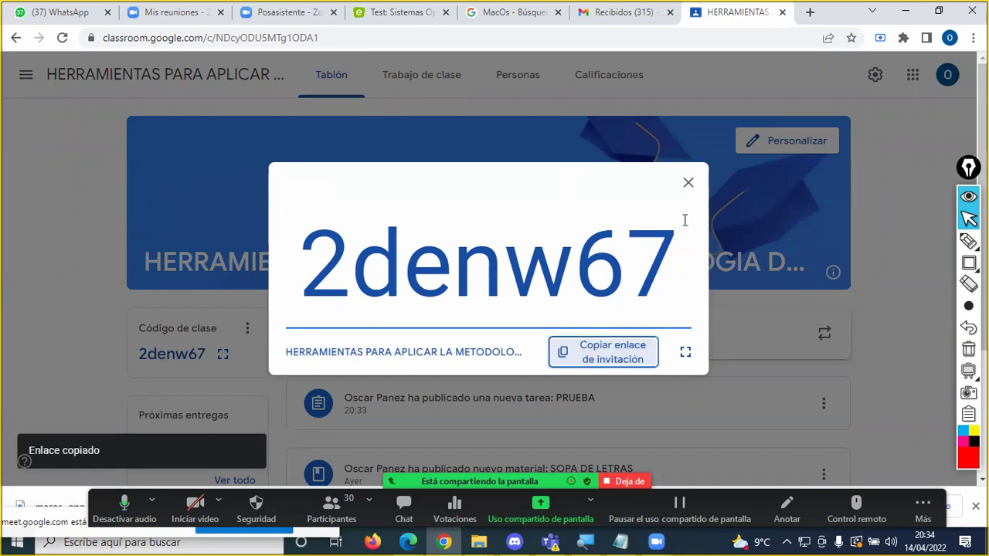
pyautogui.click(688, 183)
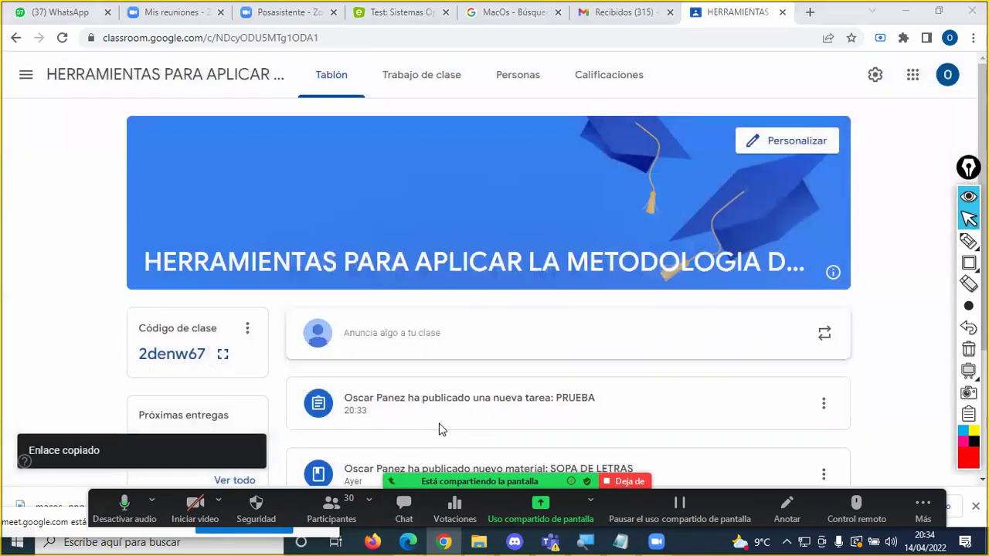
# Step: Paste the invitation link into the Zoom meeting chat and send it to everyone
pyautogui.hotkey('alt', 'h')
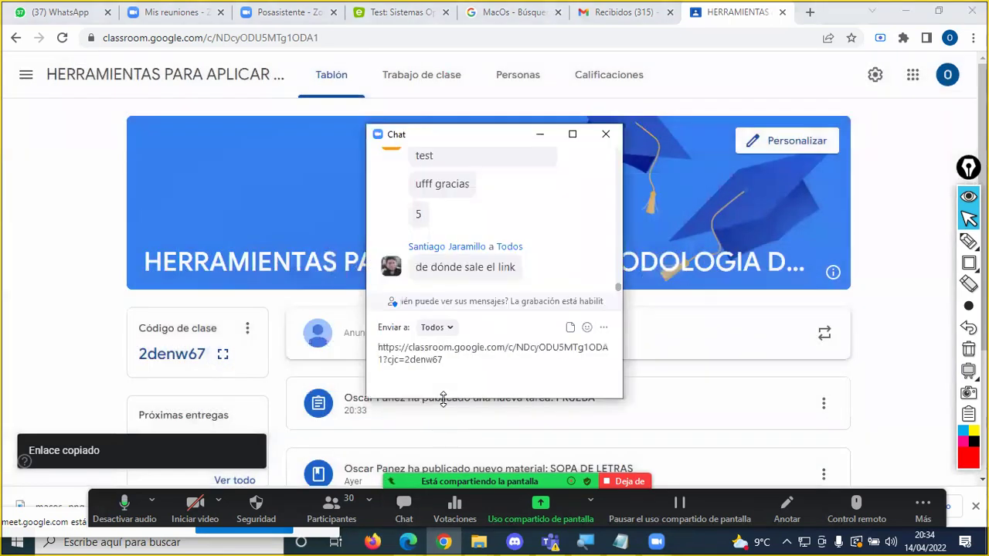
pyautogui.press('Return')
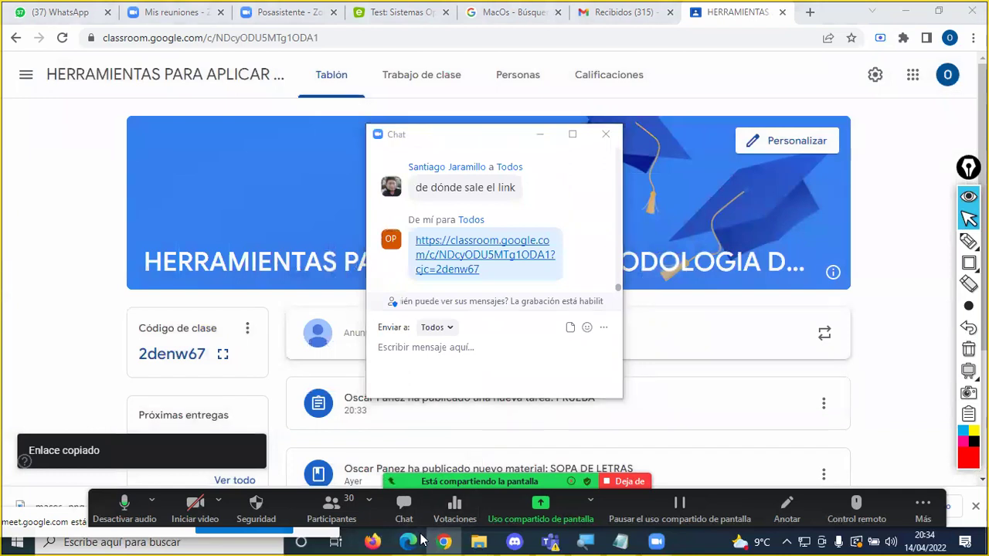
pyautogui.moveTo(421, 538)
pyautogui.click(330, 472)
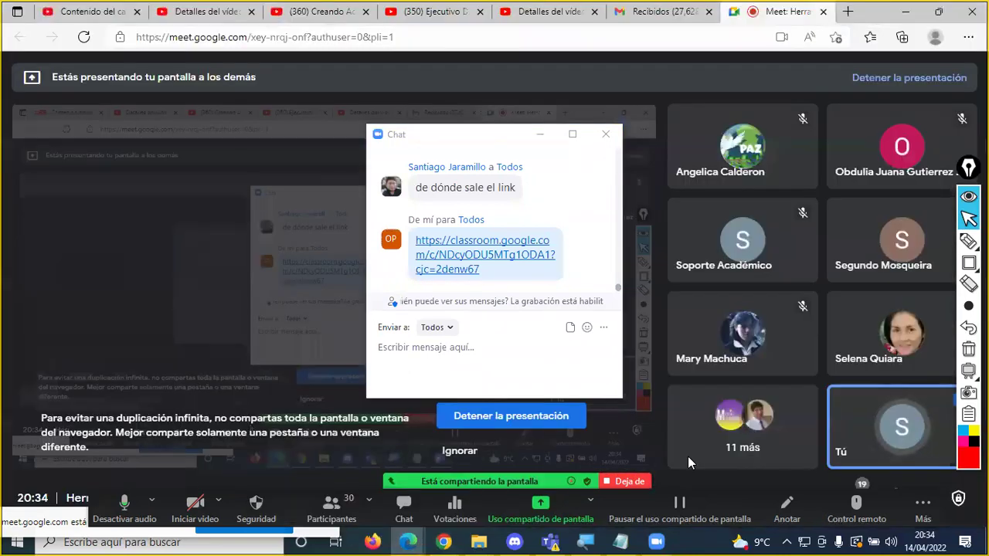
# Step: Paste the class invitation link into the Google Meet call chat, send it, and return to Classroom
pyautogui.click(637, 351)
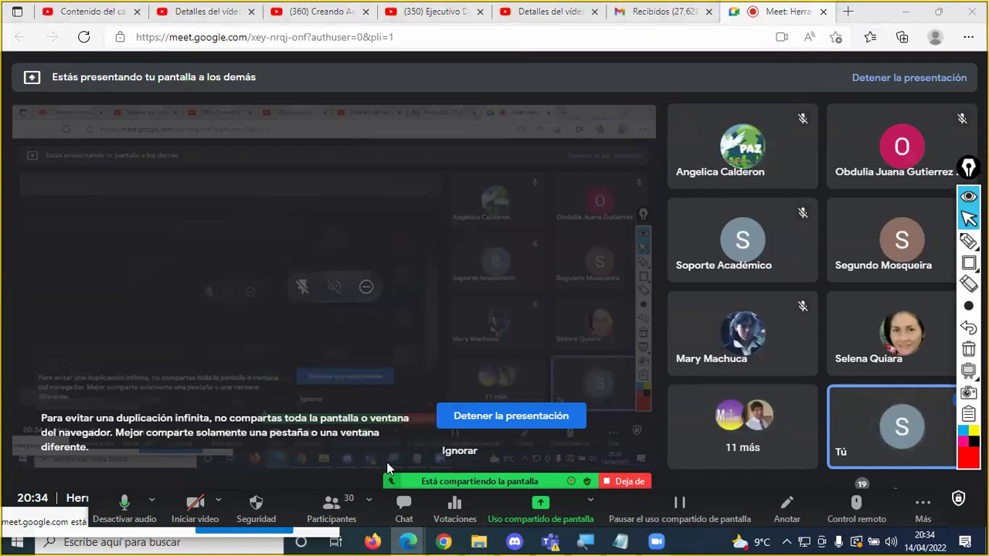
pyautogui.moveTo(402, 480); pyautogui.dragTo(401, 45)
pyautogui.click(888, 498)
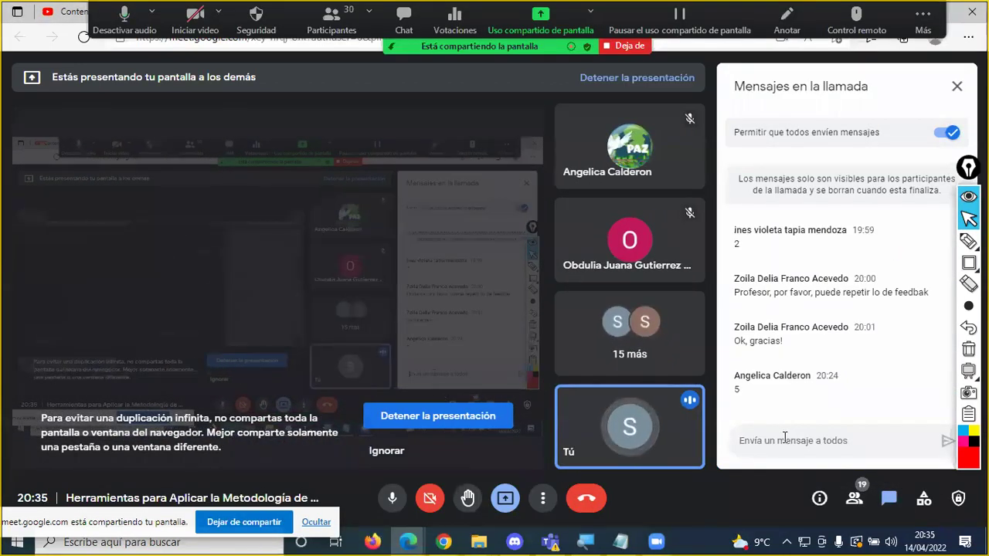
pyautogui.click(784, 437)
pyautogui.press('Return')
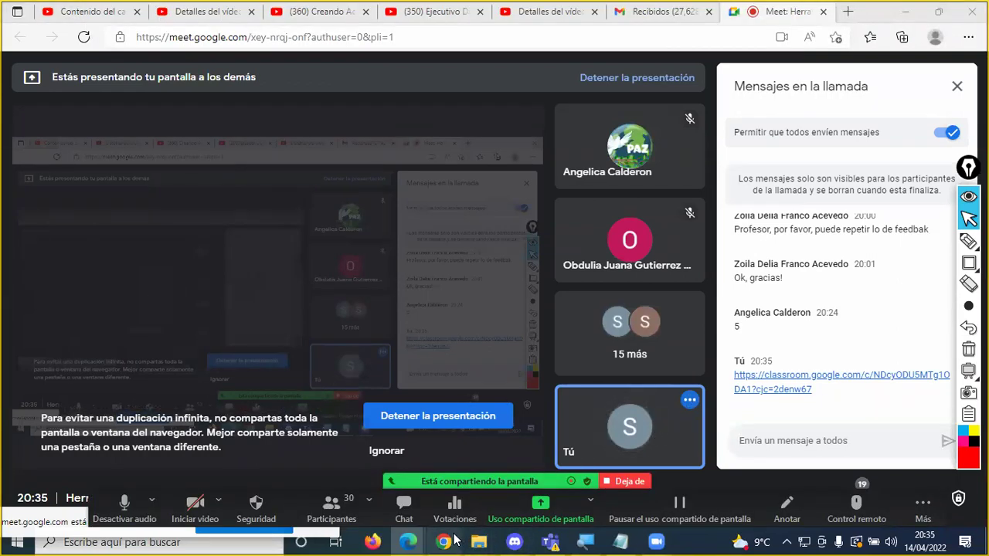
pyautogui.moveTo(447, 541)
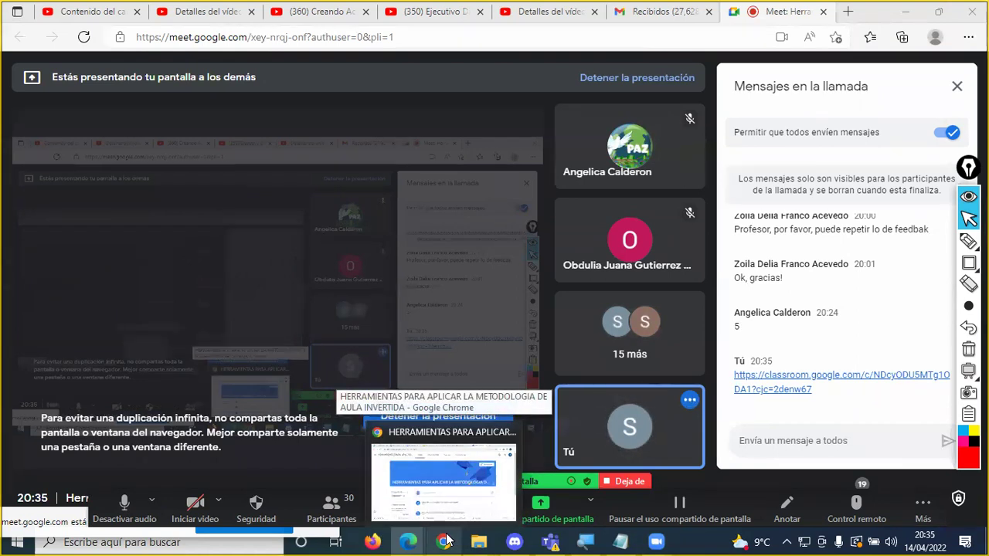
pyautogui.click(447, 541)
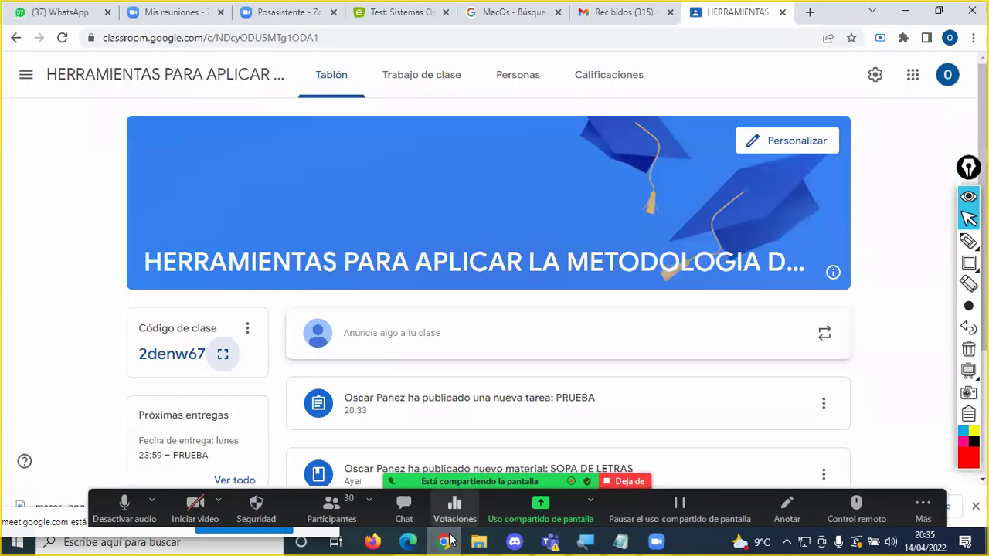
pyautogui.click(396, 15)
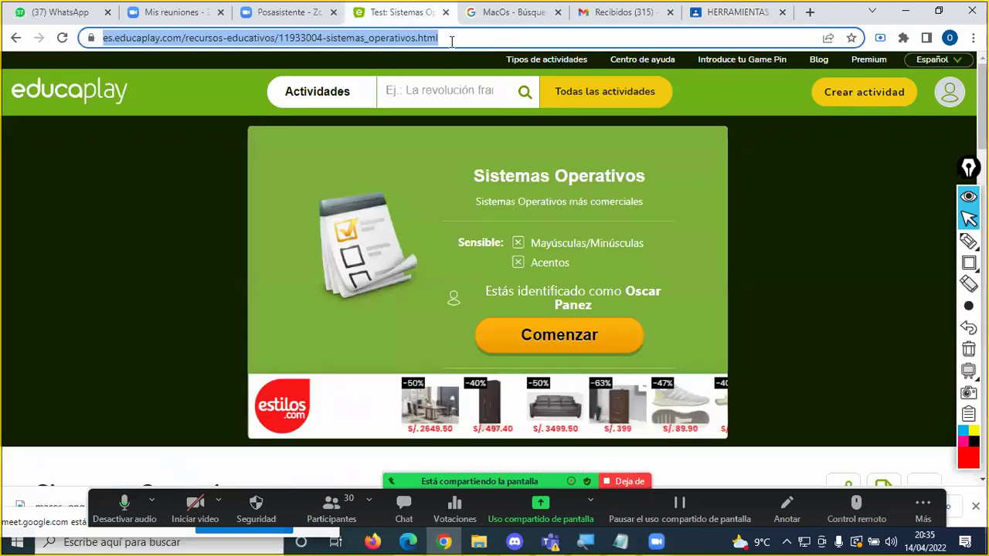
pyautogui.click(478, 40)
pyautogui.moveTo(303, 38); pyautogui.dragTo(109, 40)
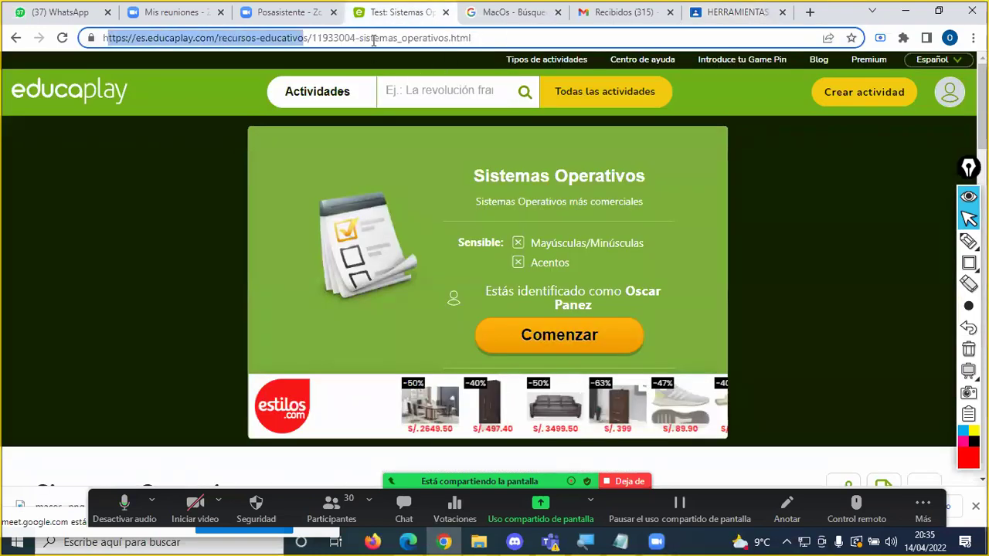
pyautogui.click(566, 41)
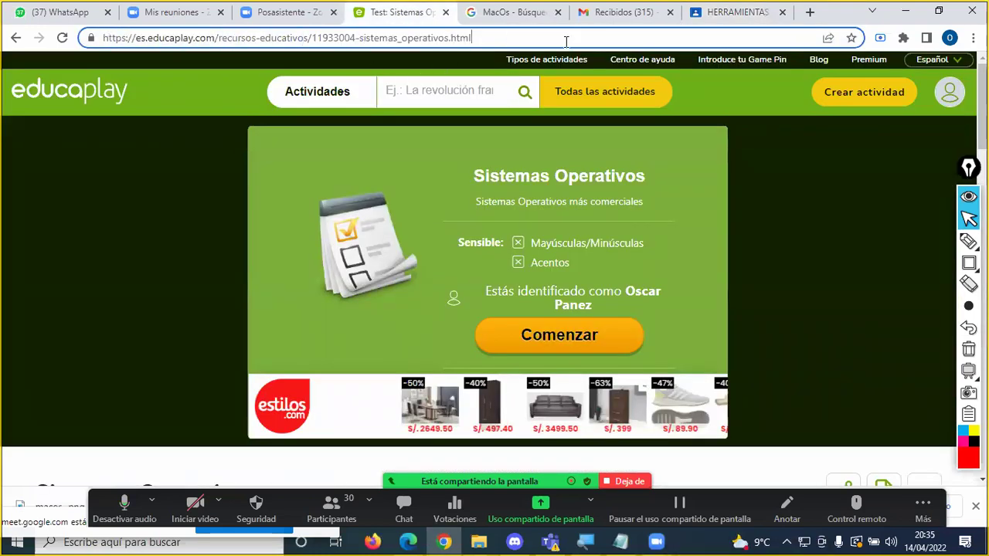
pyautogui.click(779, 185)
pyautogui.click(452, 37)
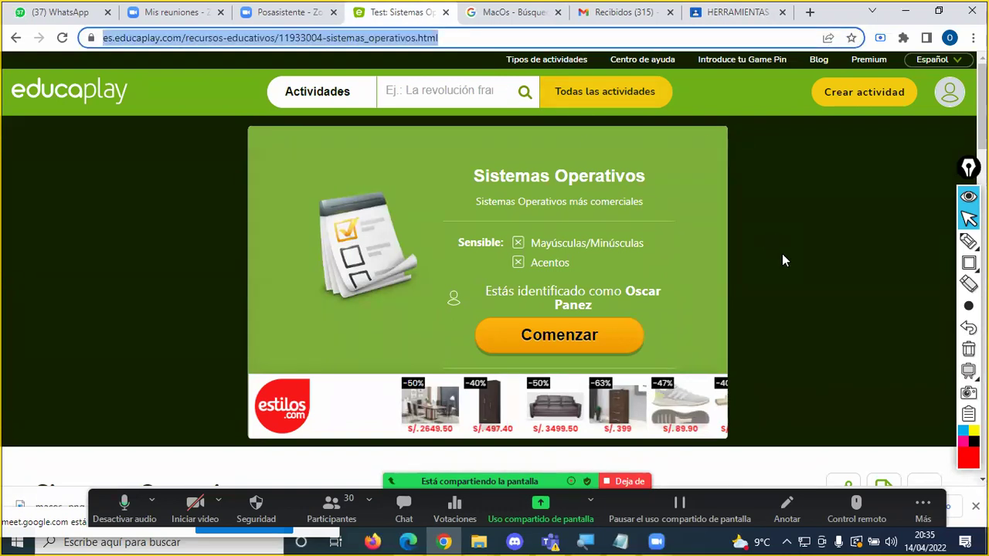
pyautogui.click(730, 13)
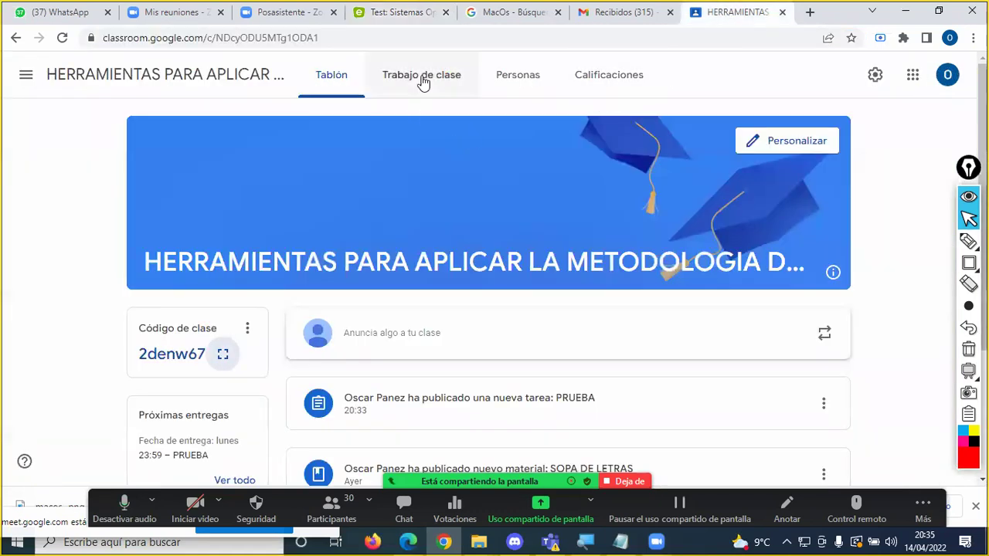
# Step: In Trabajo de clase, expand PRUEBA to check its Sistemas Operativos test attachment, then collapse it
pyautogui.click(422, 78)
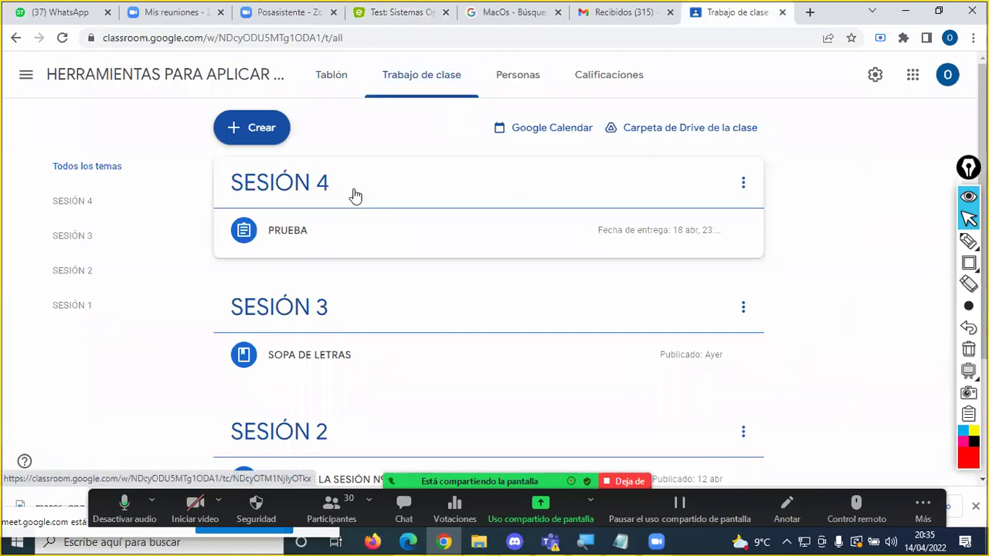
pyautogui.click(293, 232)
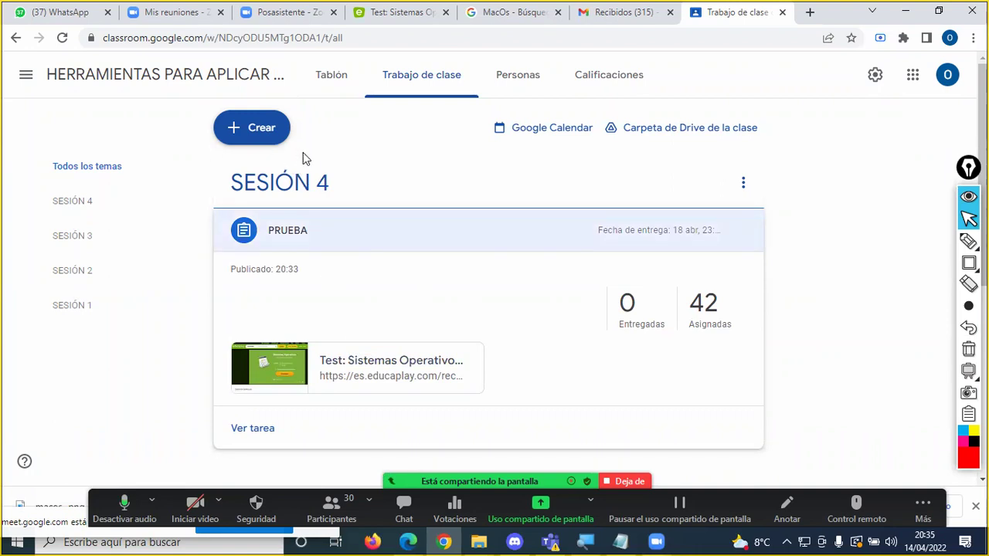
pyautogui.scroll(-3, 307, 233)
pyautogui.scroll(2, 325, 232)
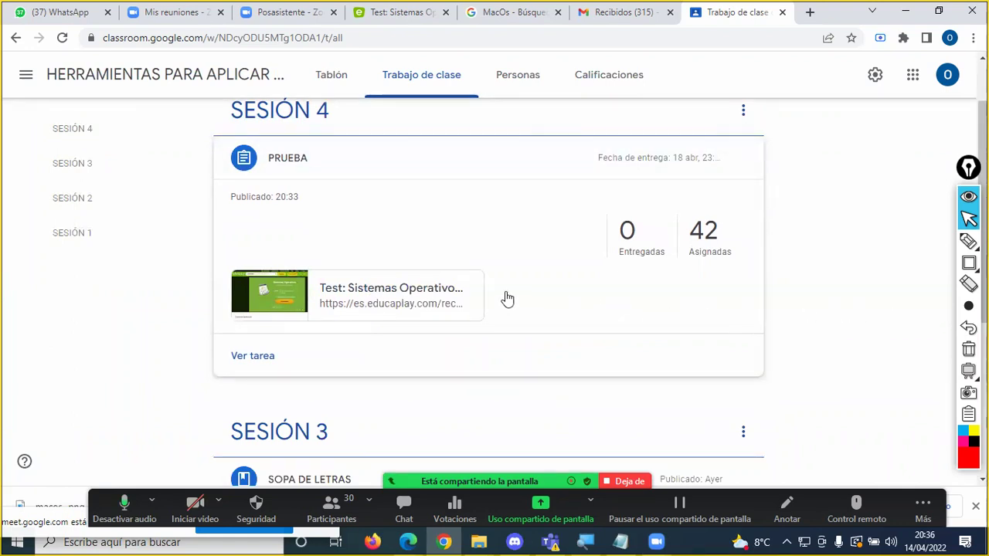
pyautogui.click(301, 170)
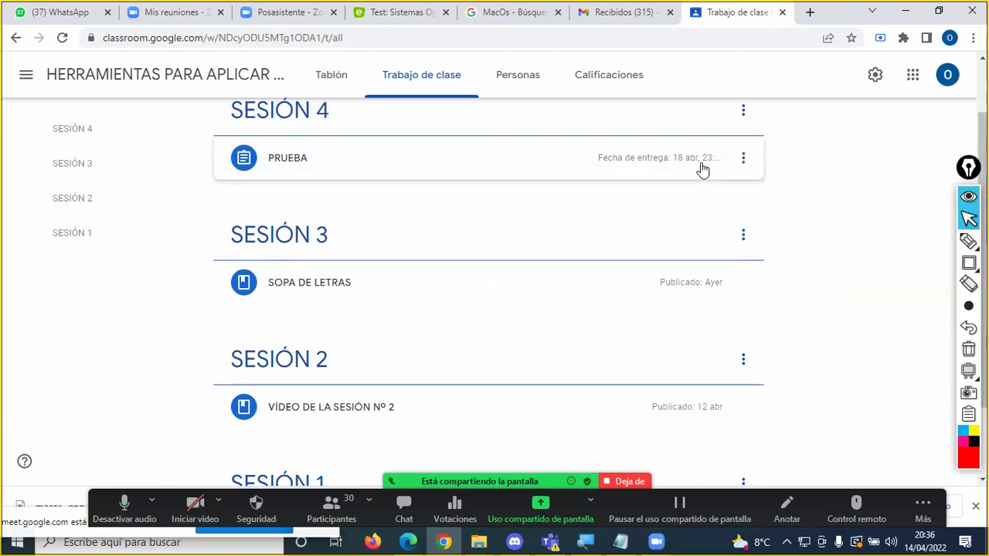
pyautogui.click(384, 18)
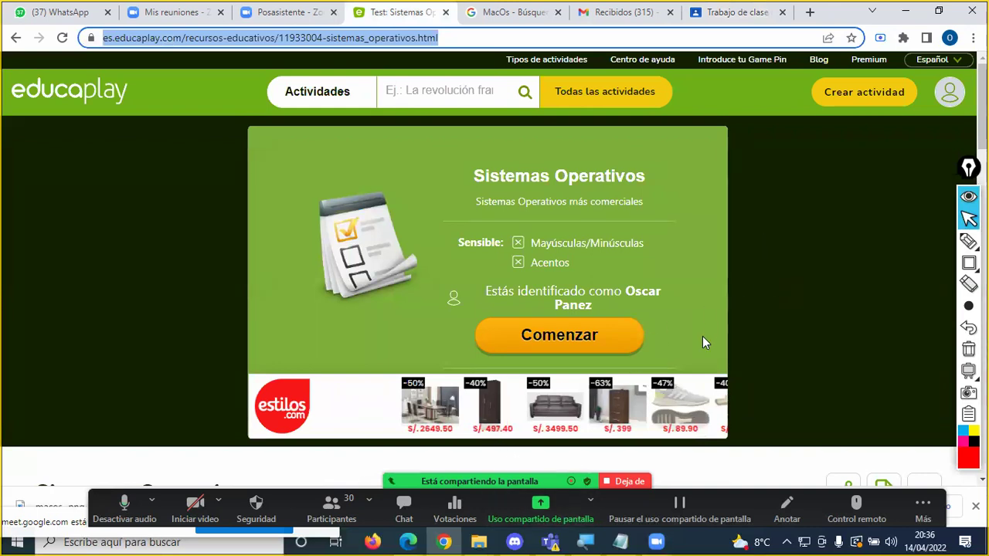
# Step: Reload the Sistemas Operativos test page and scroll through it
pyautogui.click(62, 37)
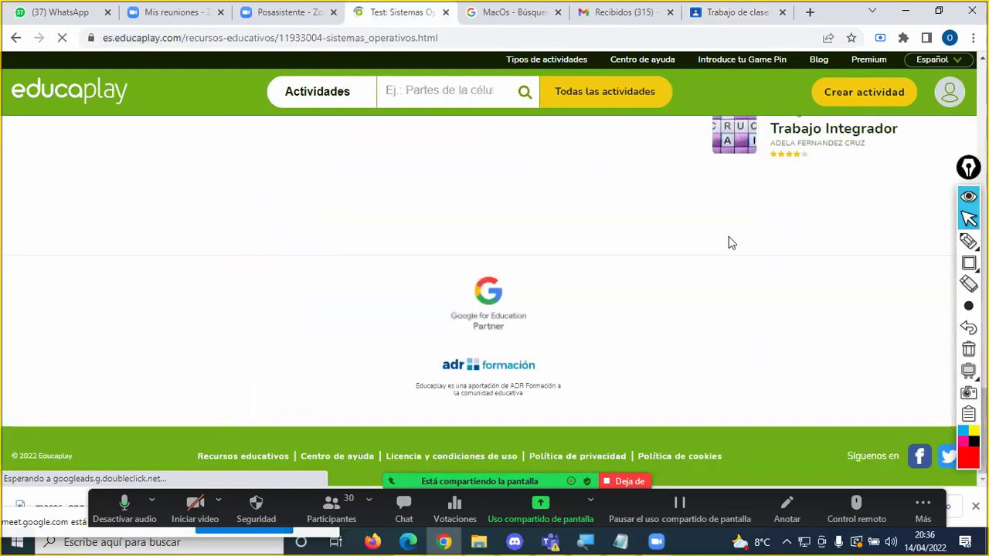
pyautogui.scroll(4, 727, 238)
pyautogui.scroll(8, 729, 242)
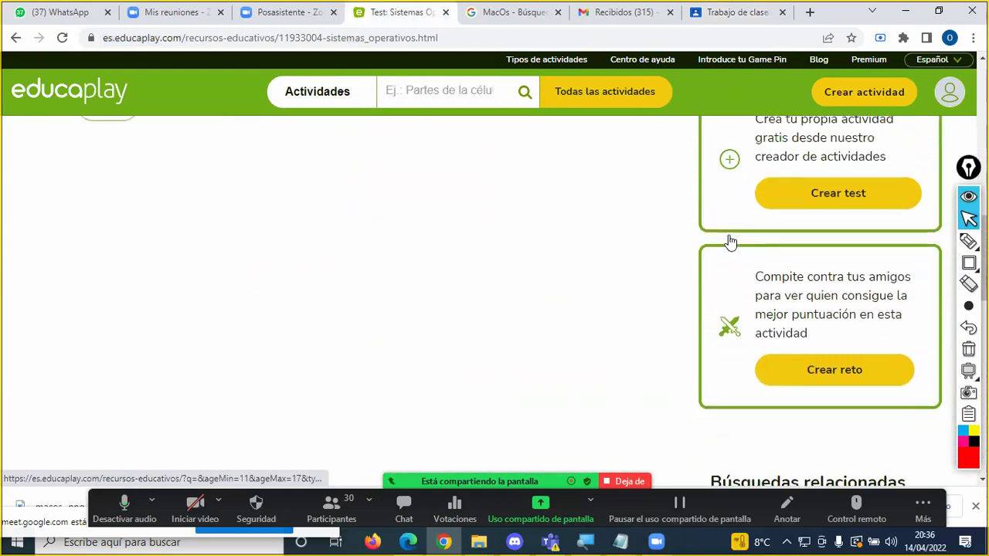
pyautogui.scroll(6, 730, 243)
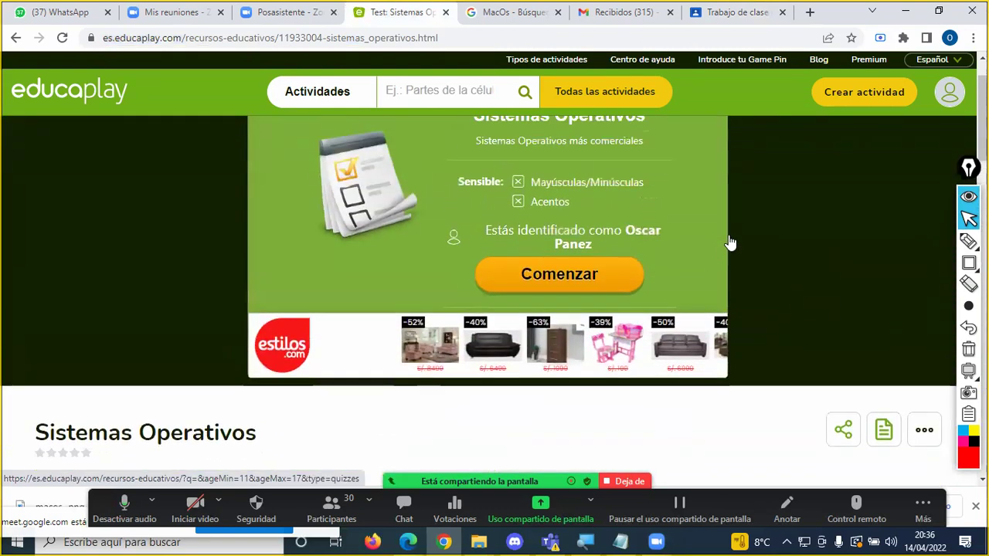
pyautogui.scroll(-3, 730, 242)
pyautogui.scroll(-2, 730, 242)
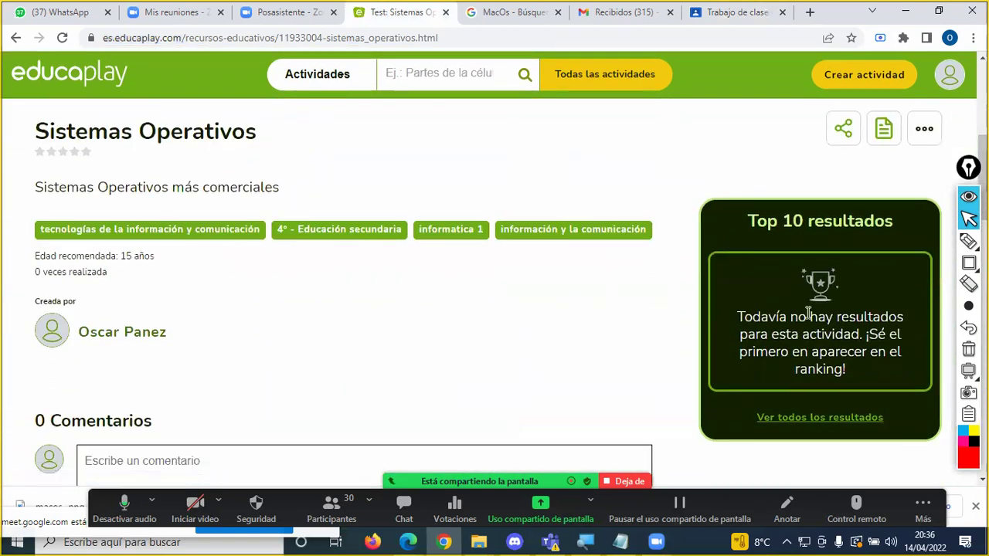
pyautogui.scroll(4, 668, 247)
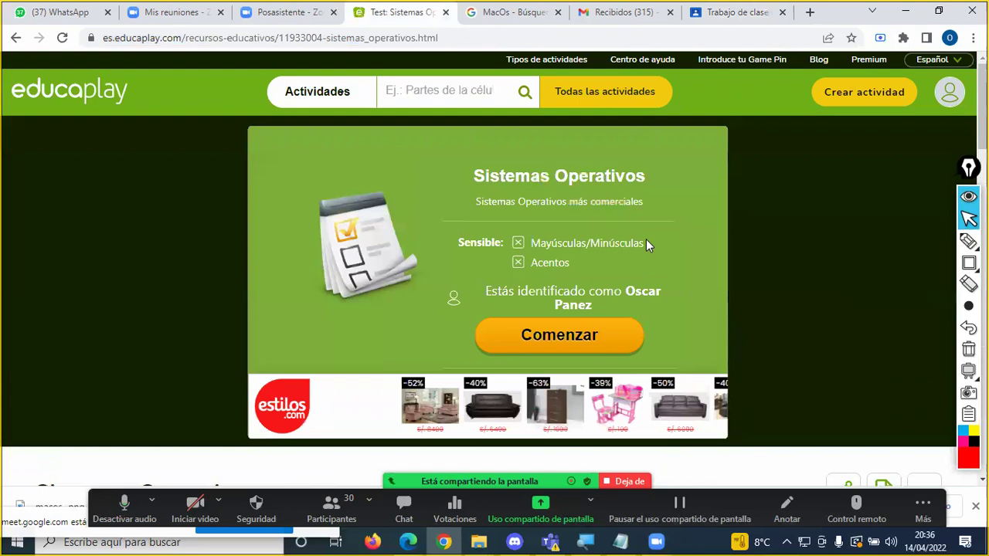
pyautogui.scroll(-4, 646, 242)
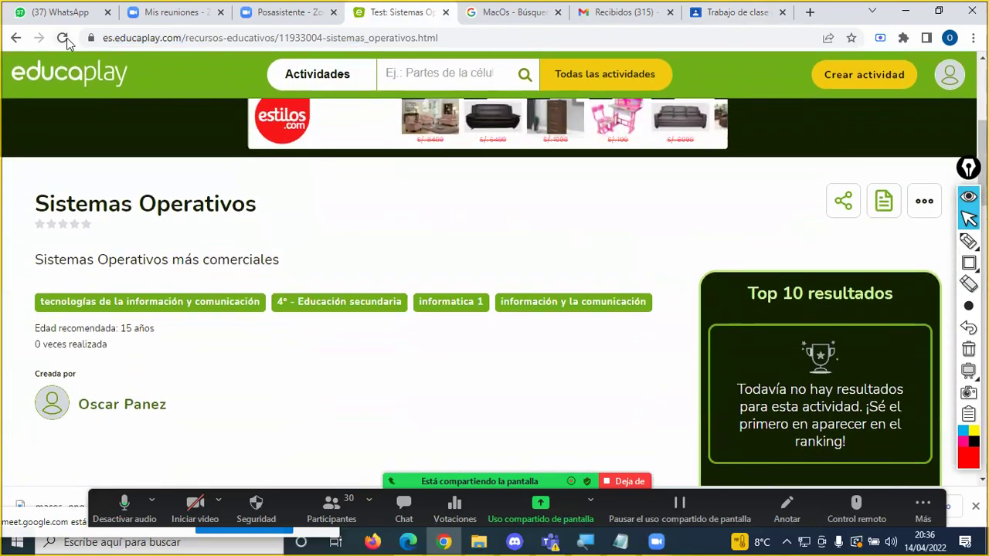
pyautogui.scroll(-10, 804, 251)
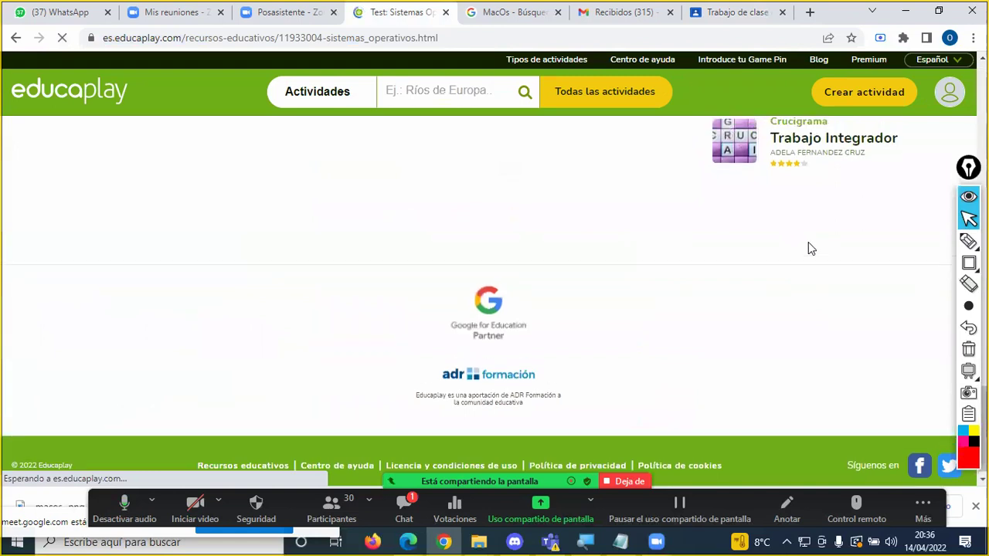
pyautogui.scroll(8, 808, 246)
pyautogui.scroll(6, 813, 251)
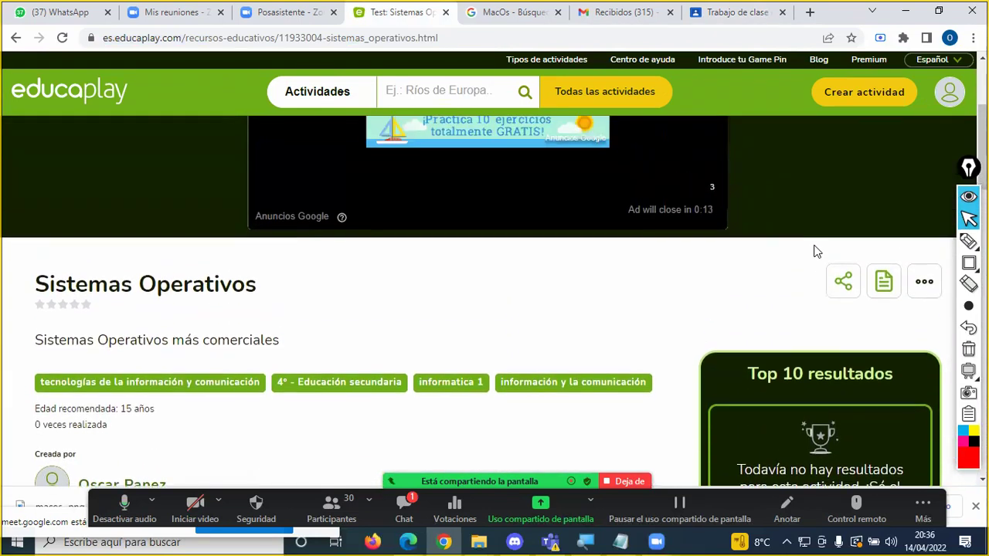
# Step: Expand PRUEBA in the Classroom classwork, then go back and reload the test page
pyautogui.click(683, 19)
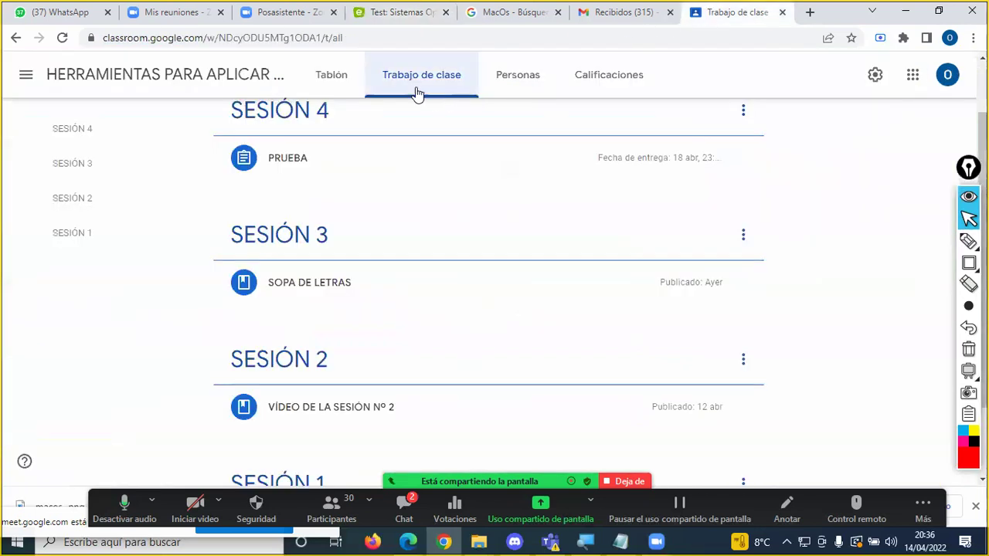
pyautogui.click(287, 158)
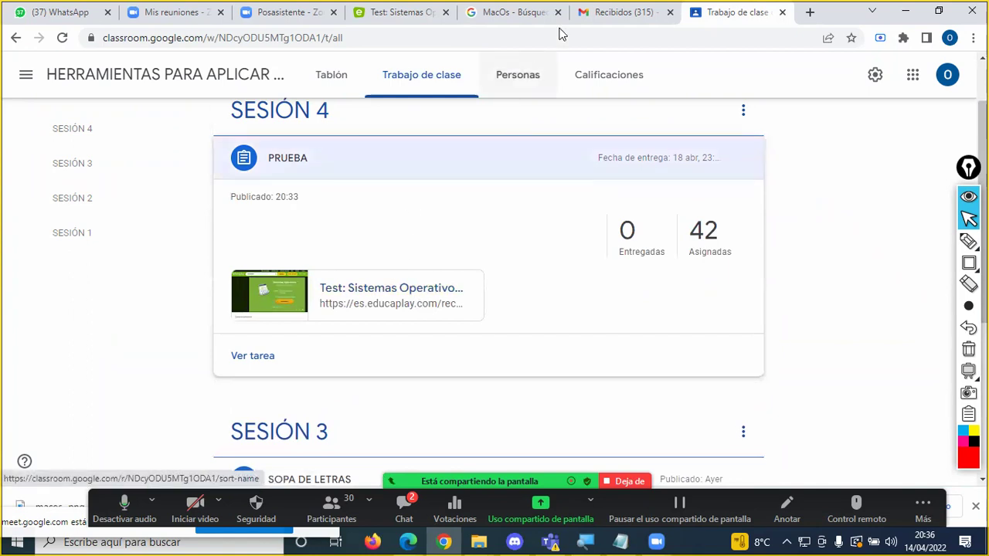
pyautogui.click(390, 12)
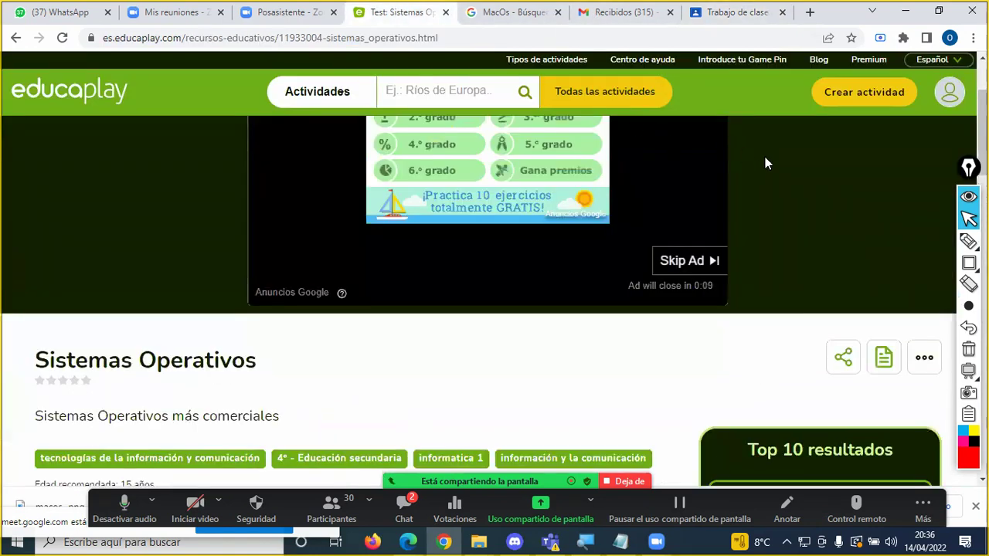
pyautogui.click(62, 37)
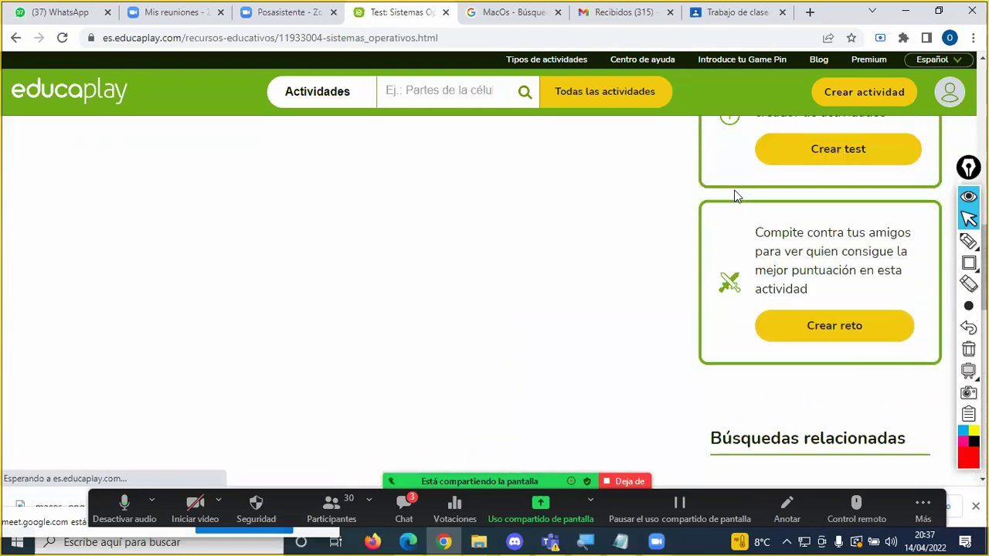
pyautogui.scroll(8, 734, 189)
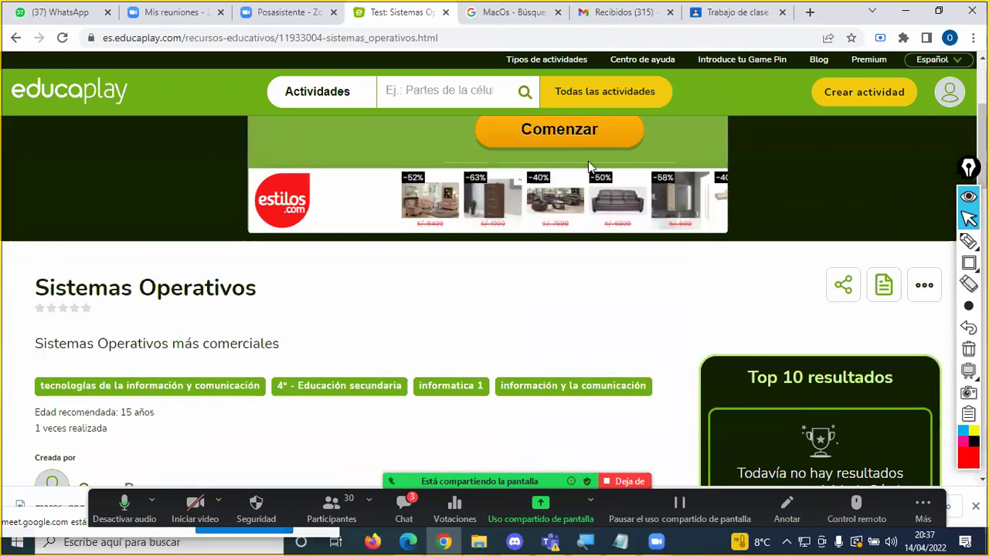
pyautogui.scroll(3, 543, 155)
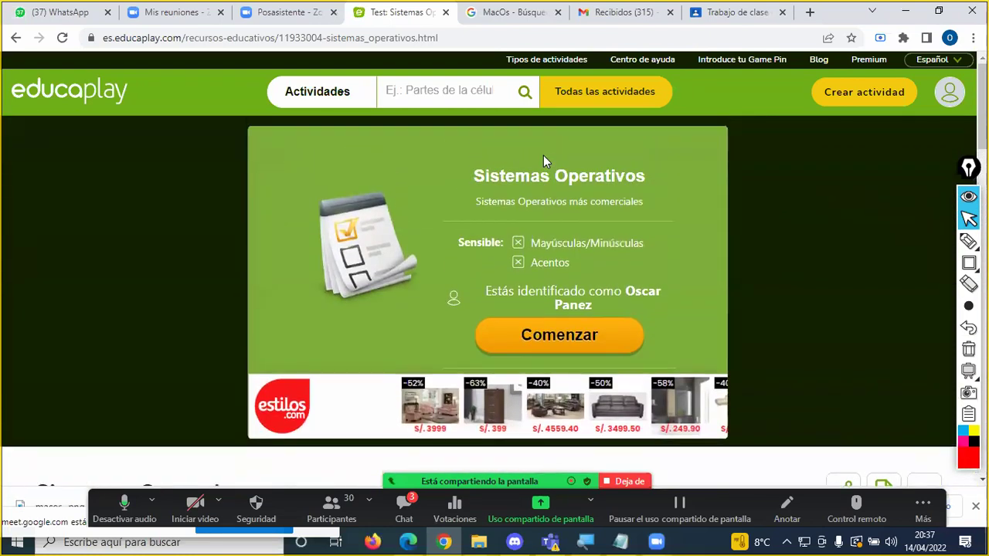
# Step: Select the test page's URL, then open the test from the PRUEBA card and close that tab
pyautogui.click(366, 38)
pyautogui.hotkey('ctrl', 'c')
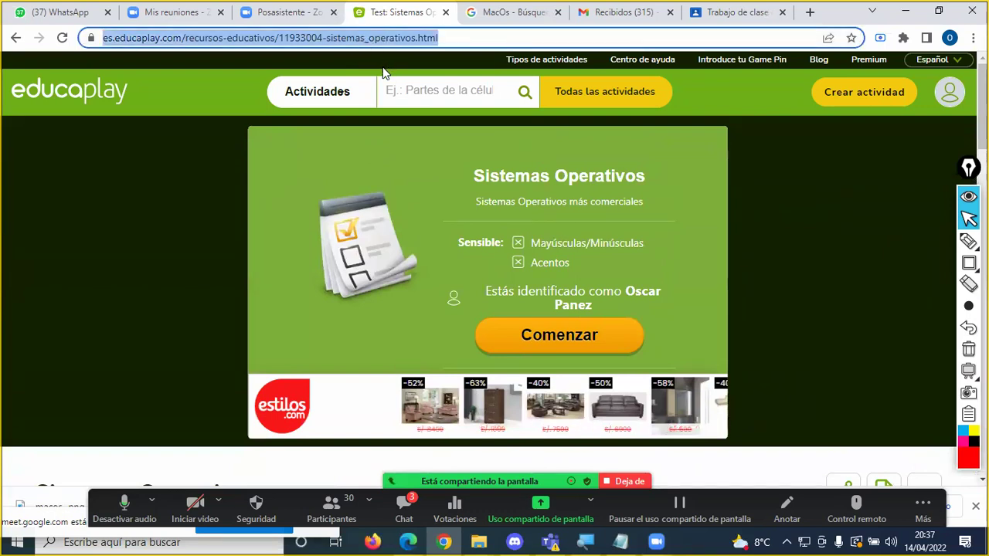
pyautogui.click(452, 456)
pyautogui.hotkey('alt', 'h')
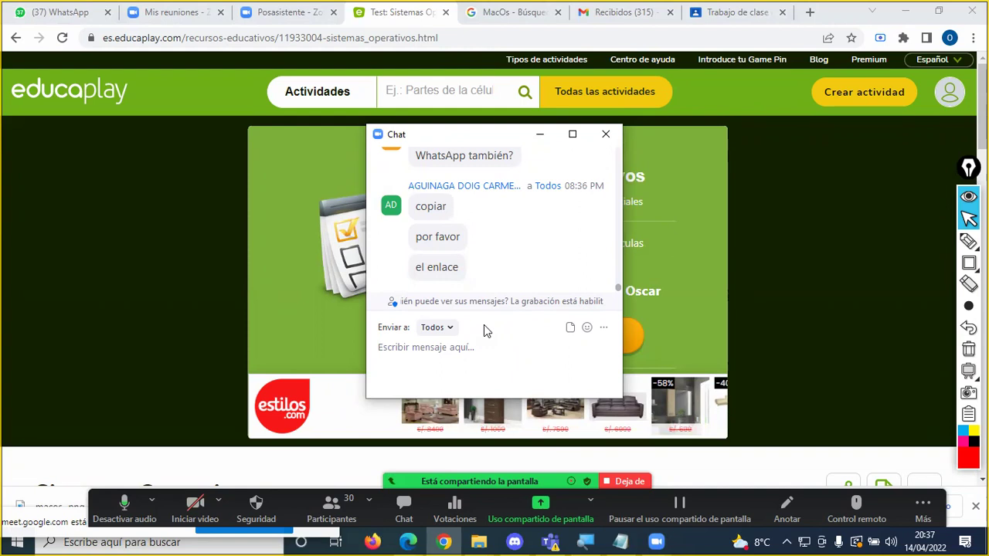
pyautogui.click(726, 13)
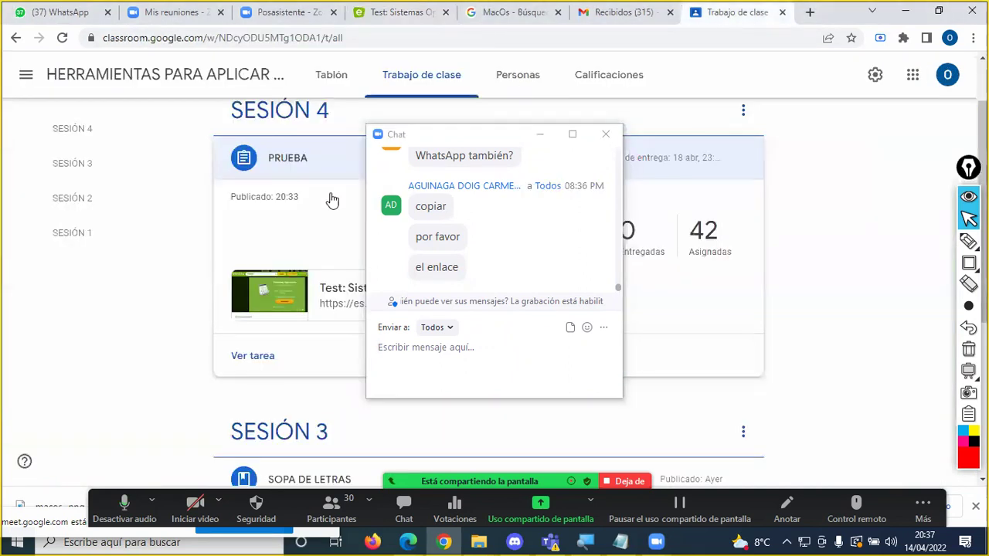
pyautogui.click(364, 287)
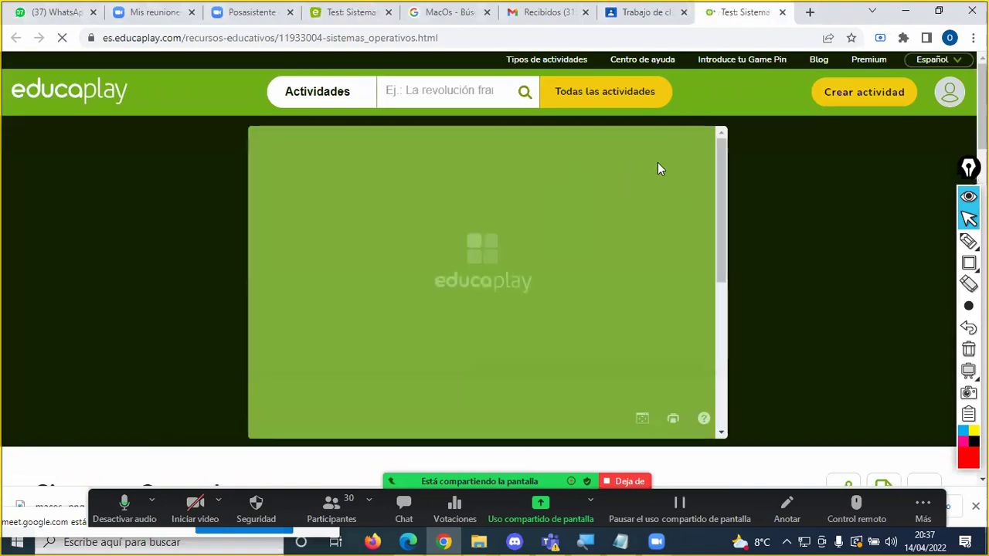
pyautogui.click(783, 13)
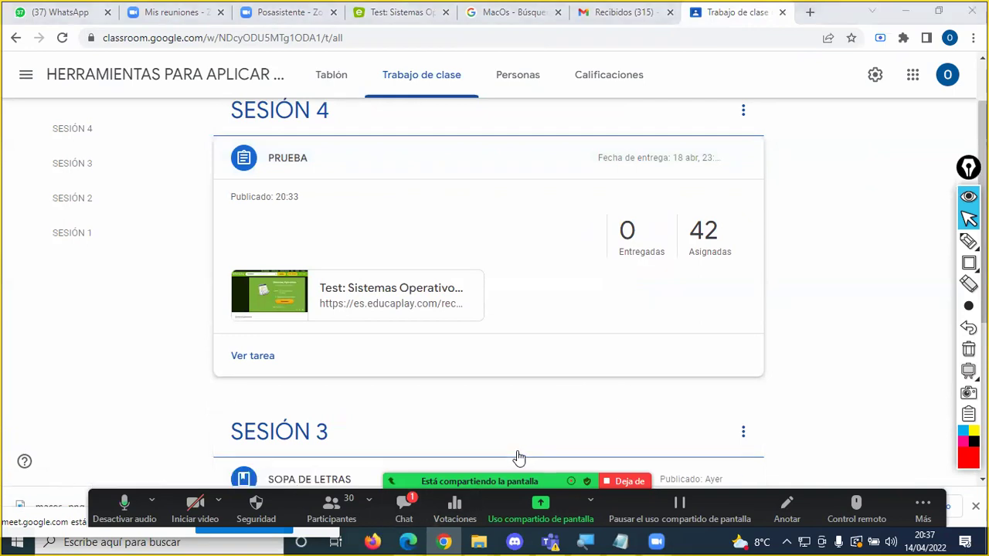
# Step: Paste the Educaplay Sistemas Operativos test URL into Zoom Chat and send it to Todos
pyautogui.hotkey('alt', 'h')
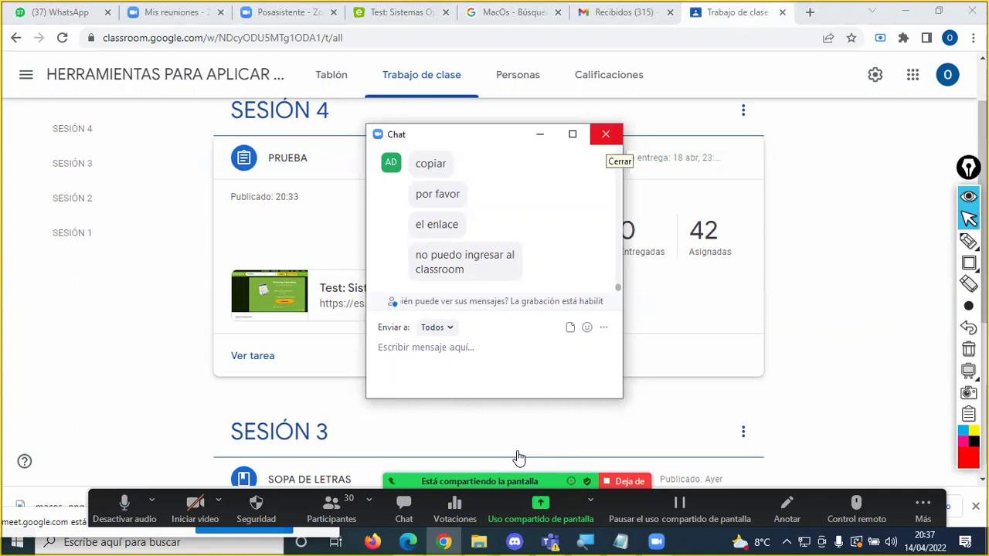
pyautogui.hotkey('alt', 'h')
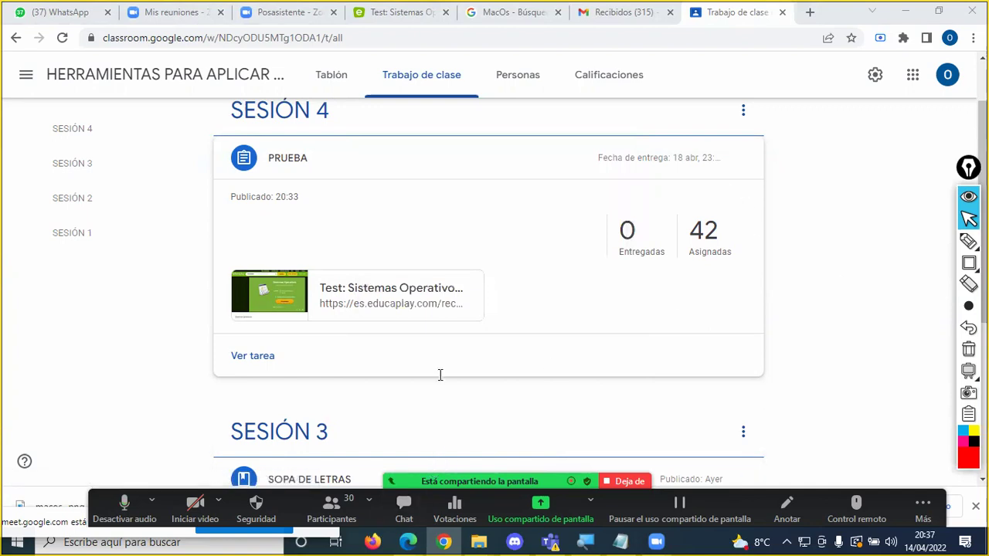
pyautogui.hotkey('alt', 'h')
pyautogui.hotkey('ctrl', 'v')
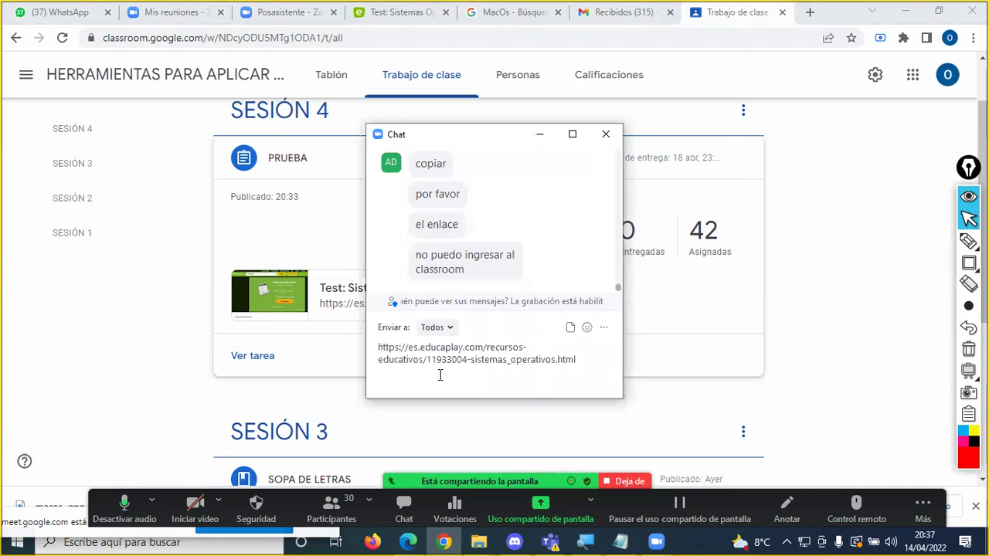
pyautogui.press('Return')
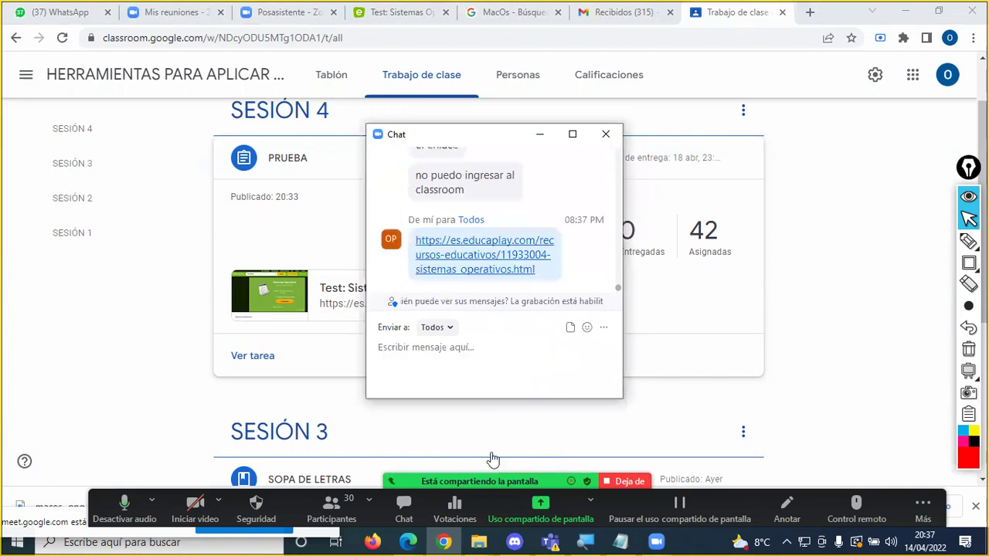
# Step: Paste and send the Sistemas Operativos test link in the Google Meet call's messages
pyautogui.moveTo(407, 541)
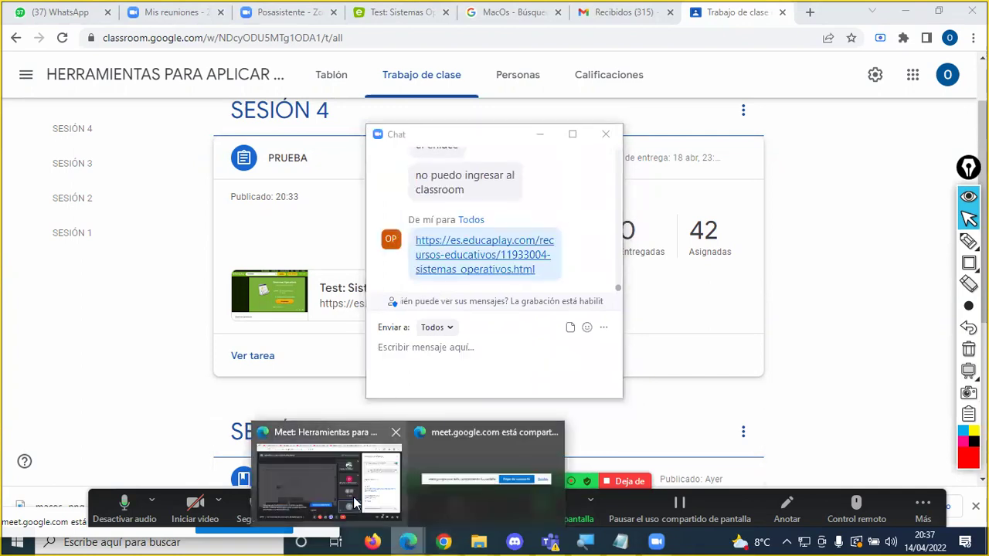
pyautogui.click(353, 496)
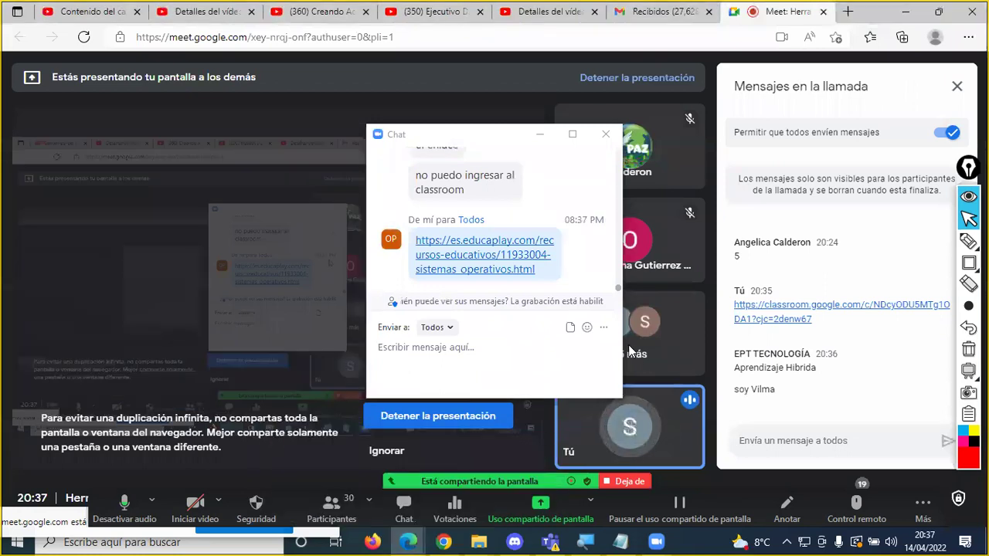
pyautogui.click(628, 345)
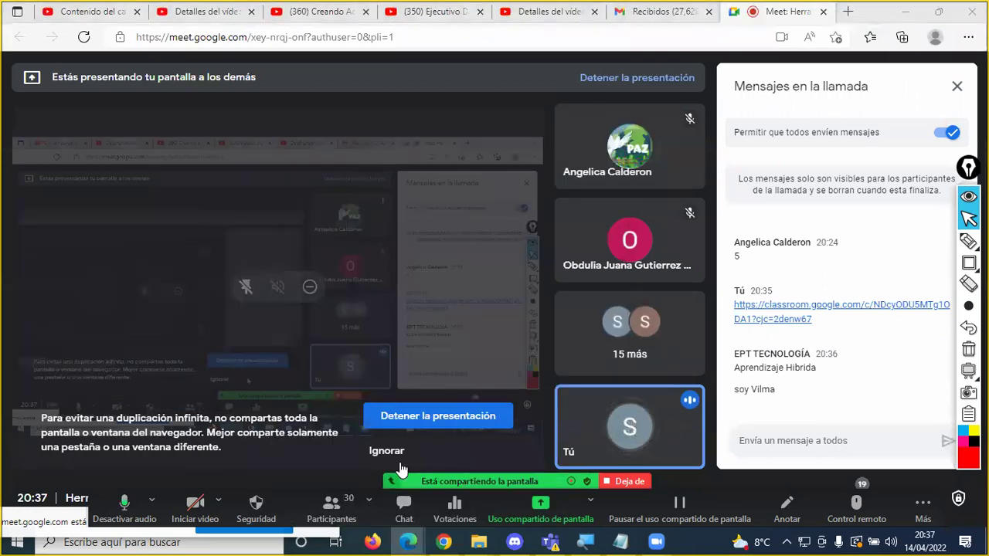
pyautogui.click(812, 445)
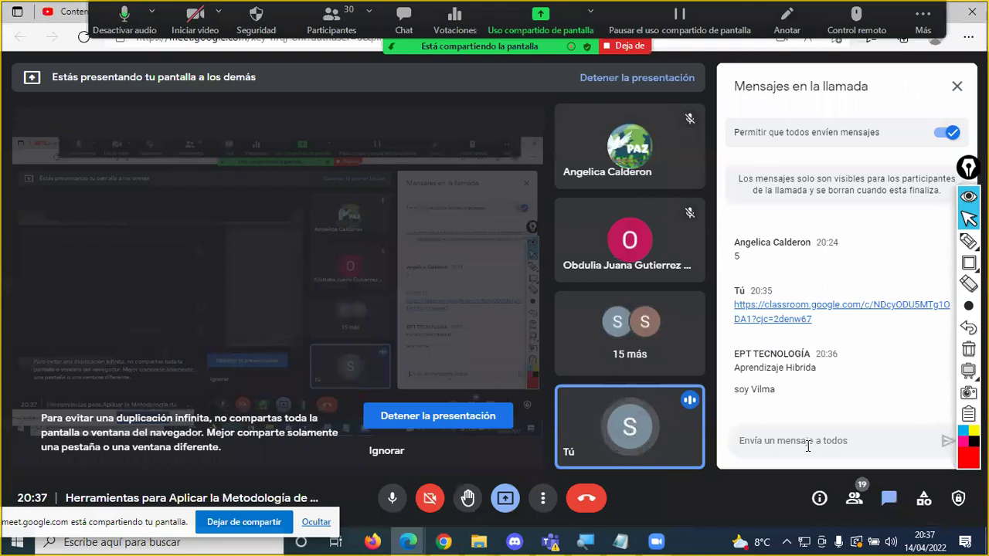
pyautogui.write('https://es.educaplay.com/recursos-educativos/11933004-sistemas_operativos.html')
pyautogui.press('Return')
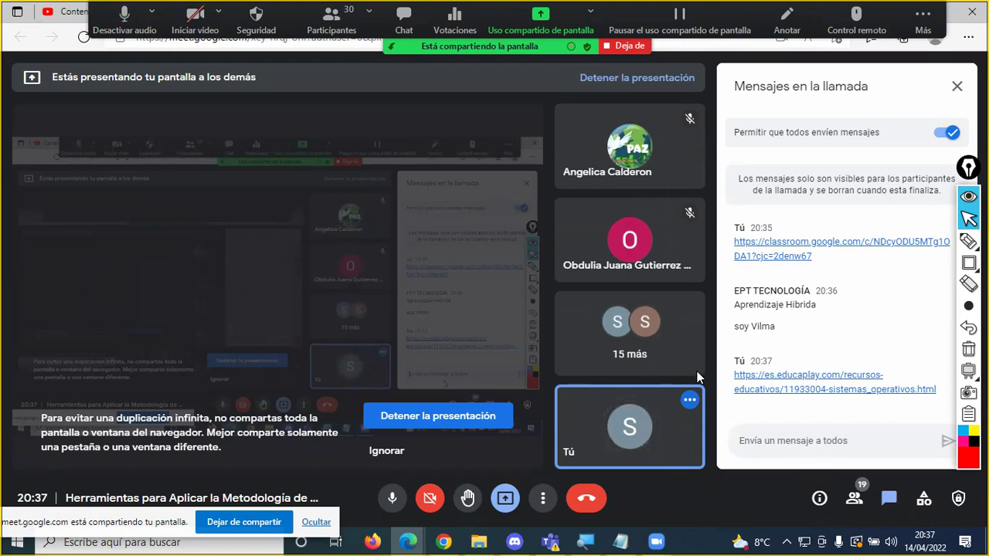
# Step: Glance at the Zoom chat, then return to the Sistemas Operativos test tab in Chrome
pyautogui.click(390, 46)
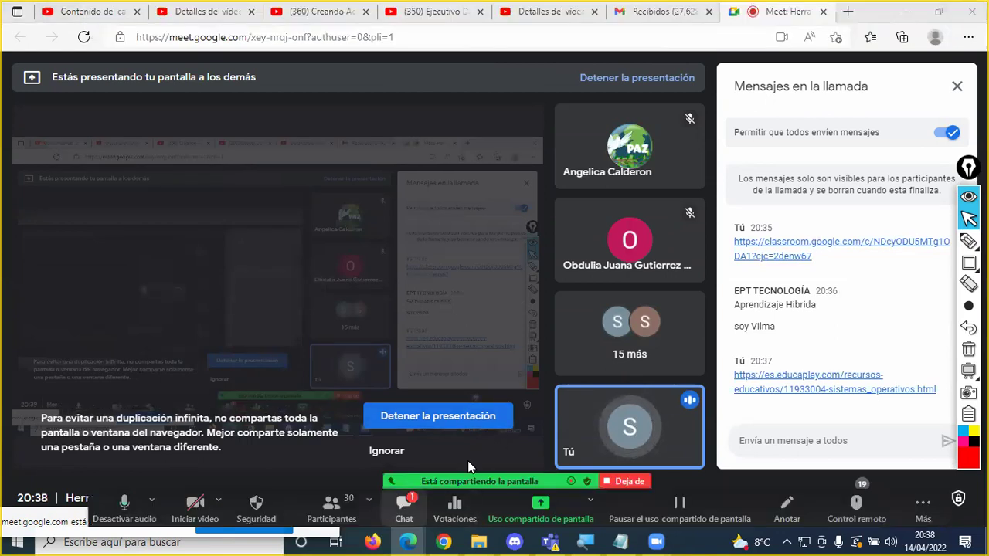
pyautogui.hotkey('alt', 'h')
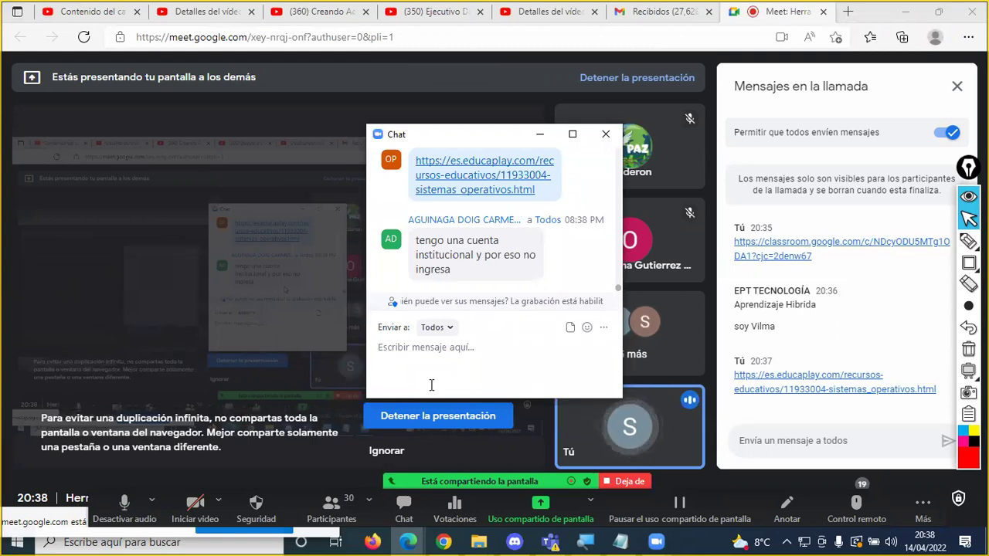
pyautogui.hotkey('alt', 'h')
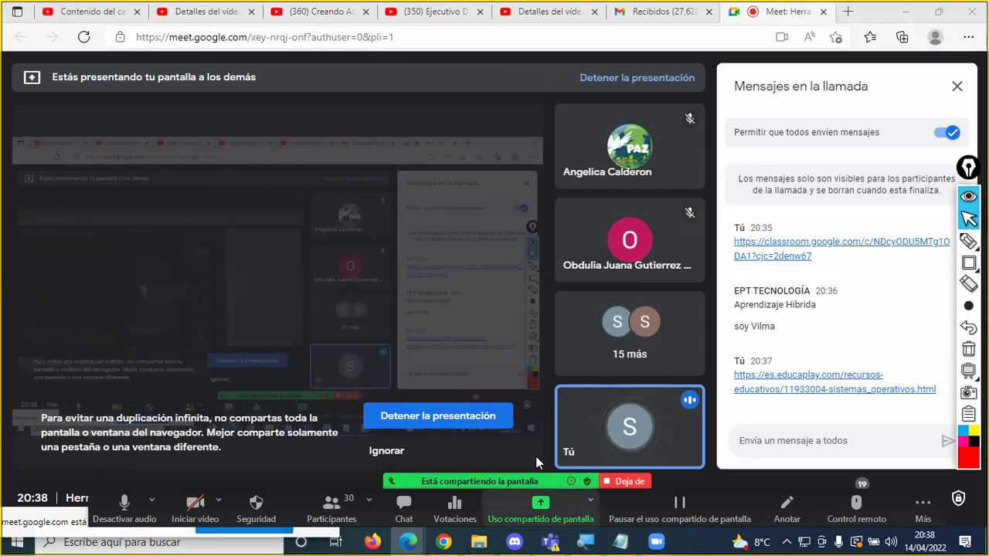
pyautogui.click(454, 540)
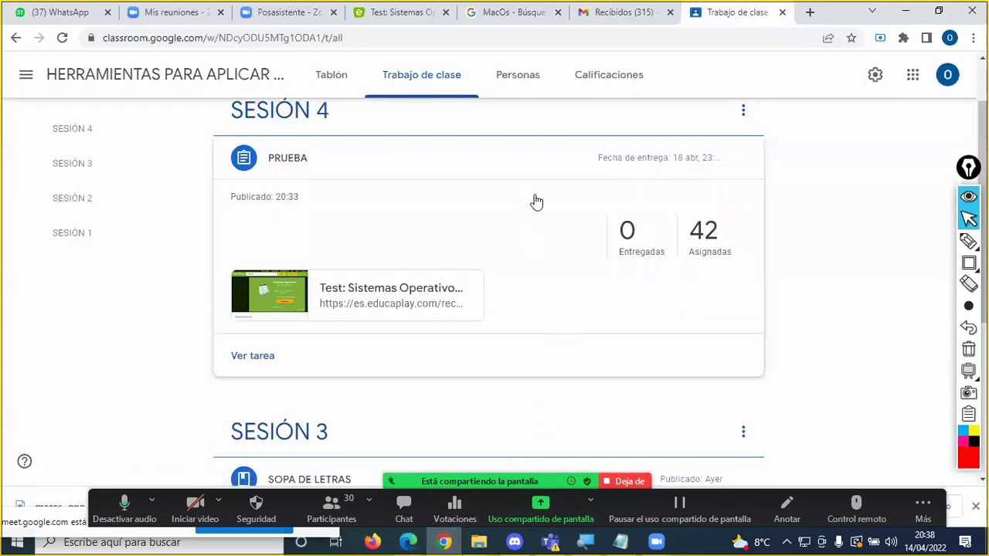
pyautogui.click(394, 14)
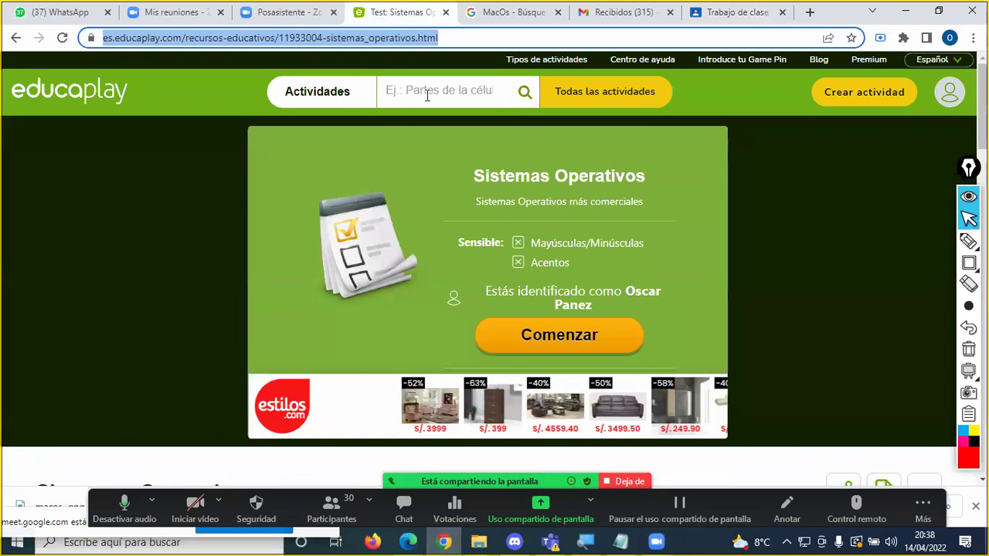
# Step: Reload the test page twice and scroll to Top 10 resultados, showing one 80-point result in 00:57
pyautogui.click(63, 39)
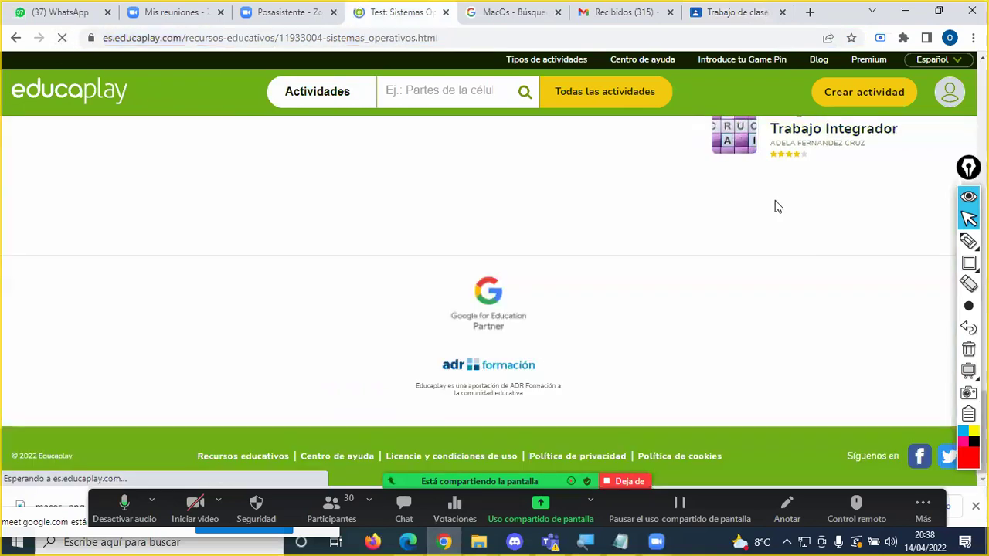
pyautogui.scroll(10, 699, 249)
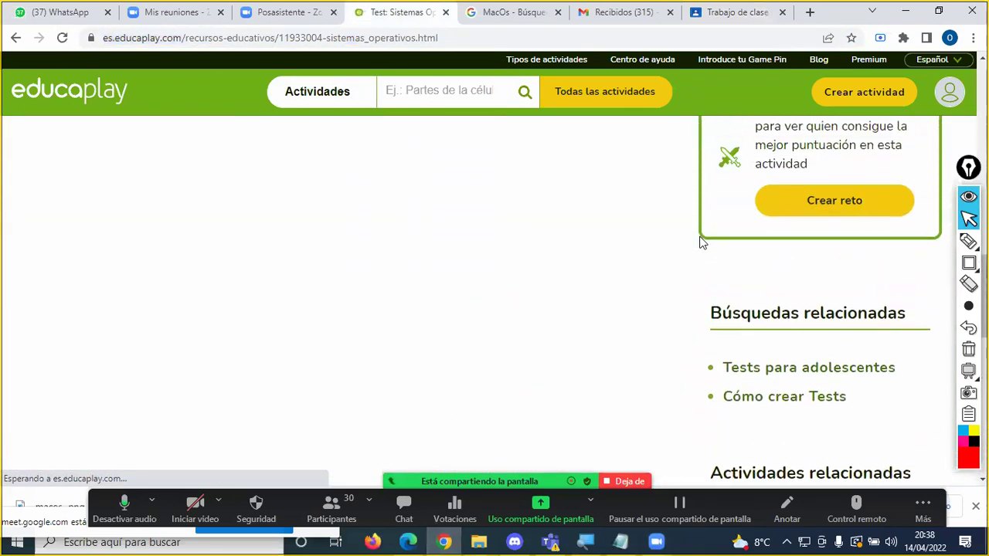
pyautogui.scroll(6, 701, 243)
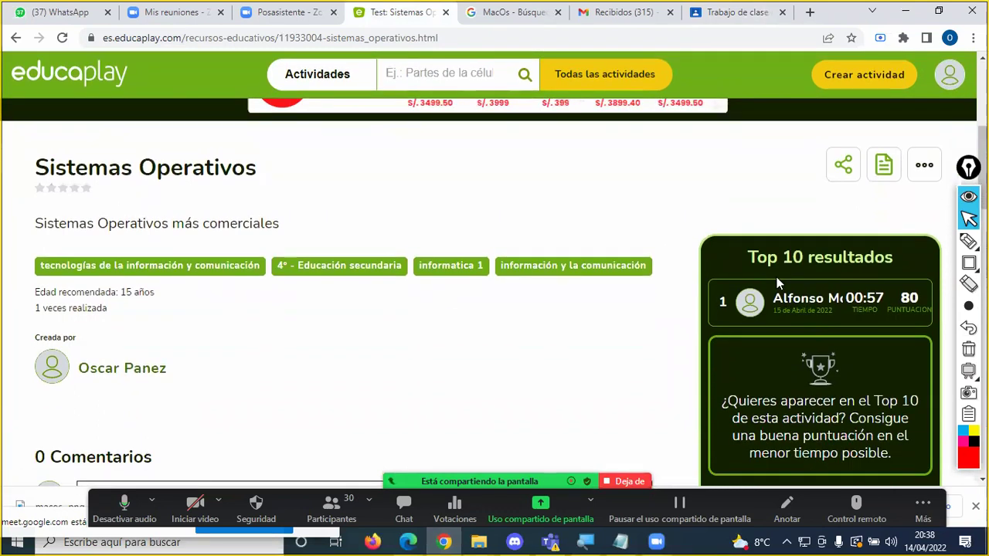
pyautogui.scroll(4, 679, 242)
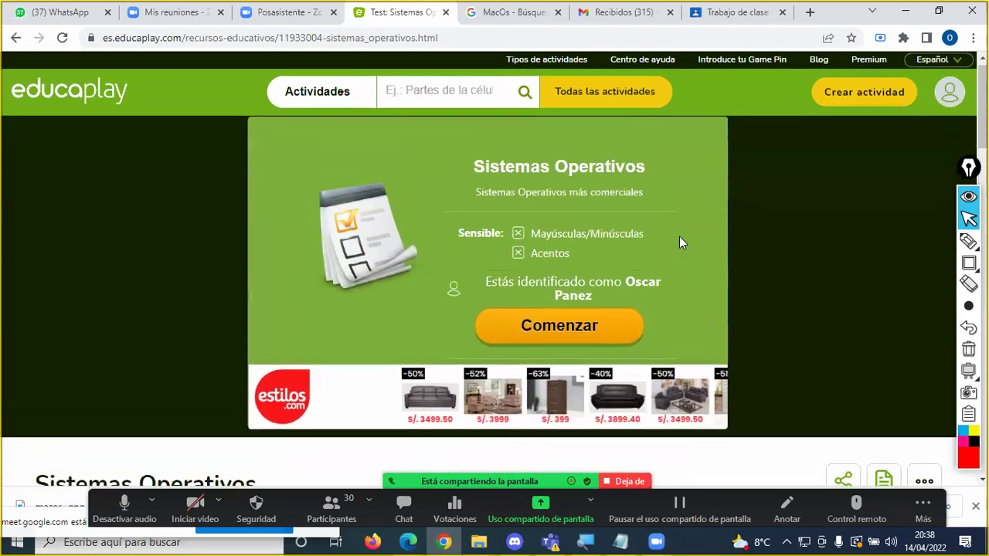
pyautogui.click(91, 98)
pyautogui.scroll(-10, 775, 207)
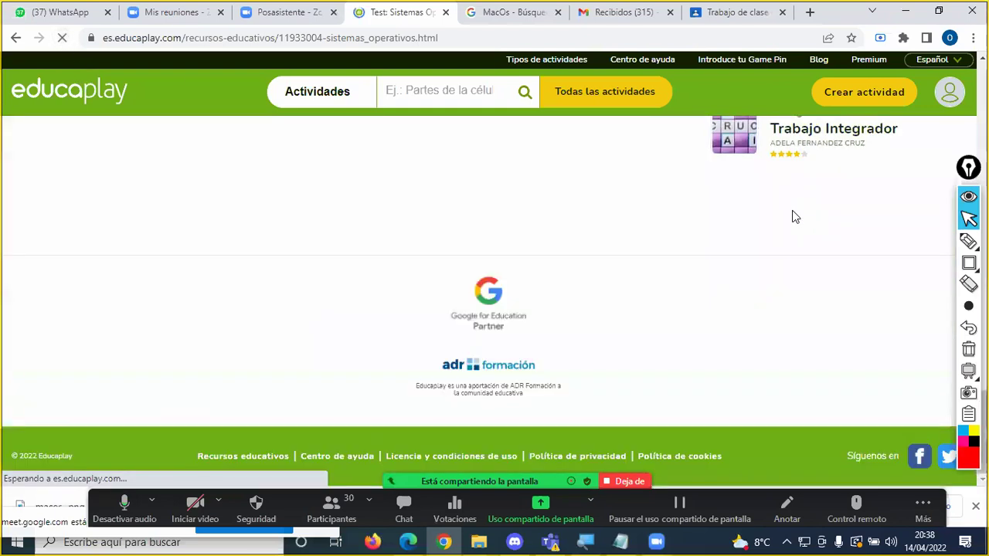
pyautogui.scroll(10, 795, 217)
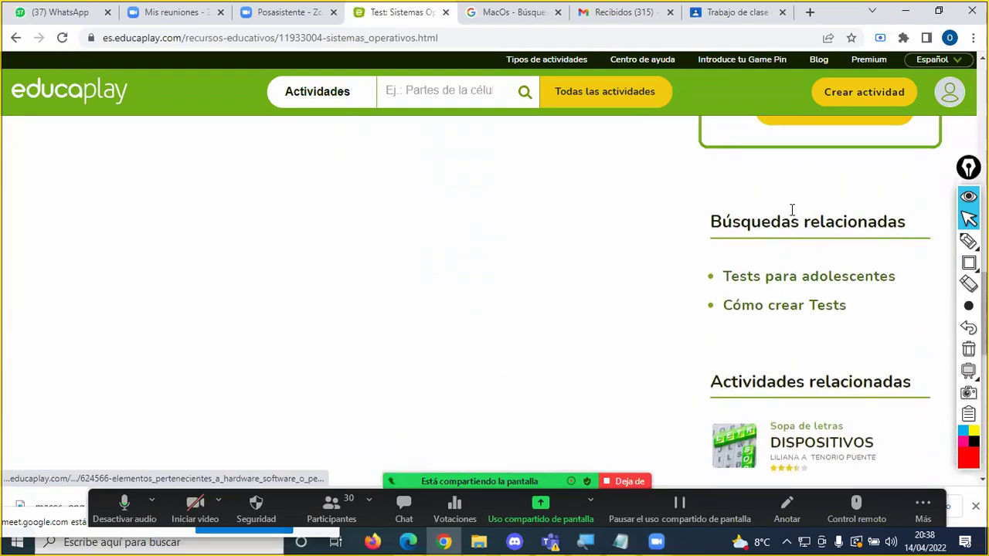
pyautogui.scroll(7, 792, 210)
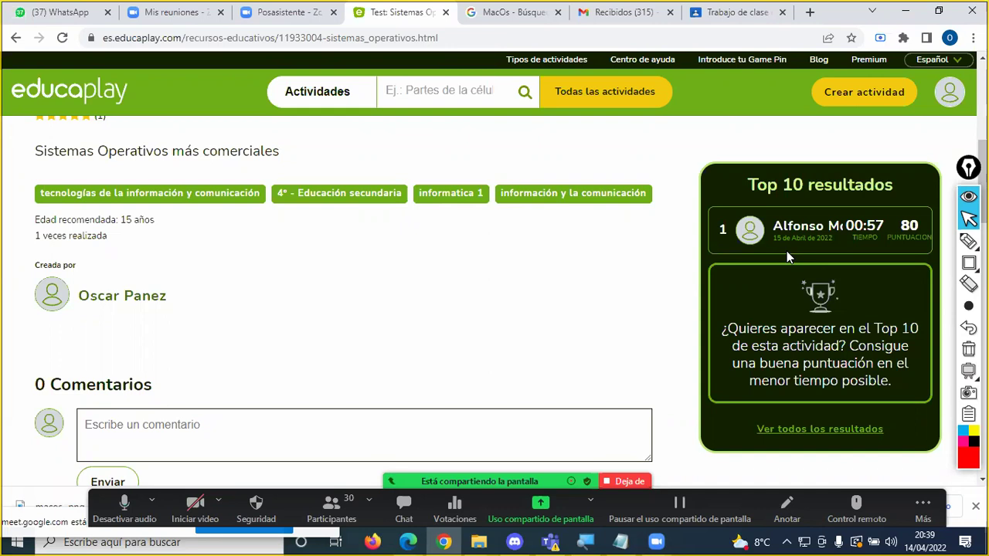
# Step: Reload the test page and scroll to check the Top 10 resultados for new attempts
pyautogui.click(95, 81)
pyautogui.scroll(-10, 610, 270)
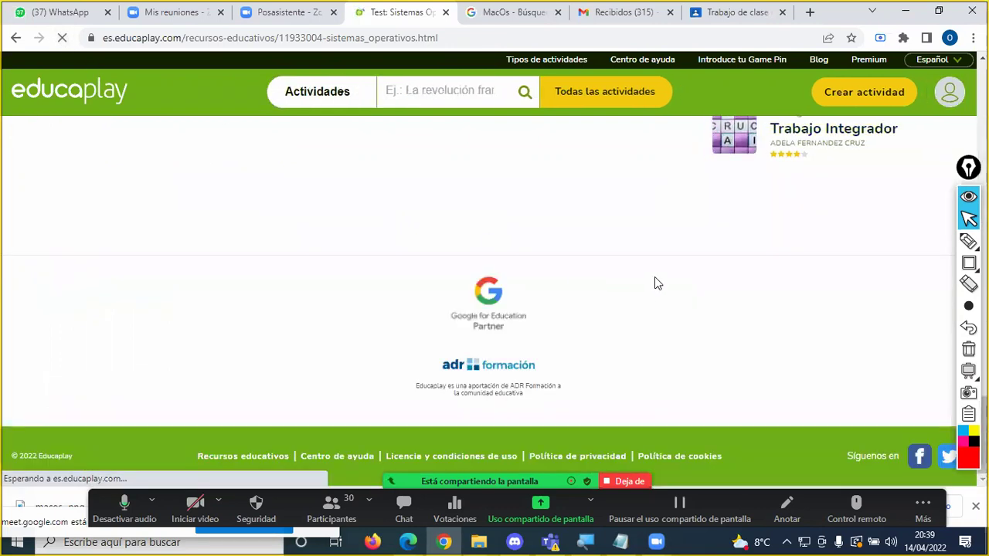
pyautogui.scroll(15, 656, 280)
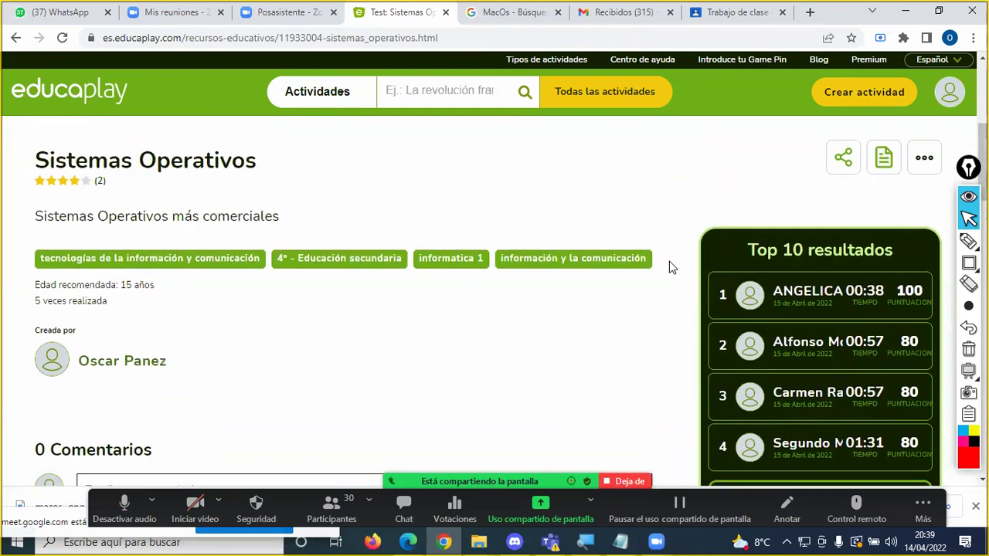
pyautogui.scroll(-1, 671, 268)
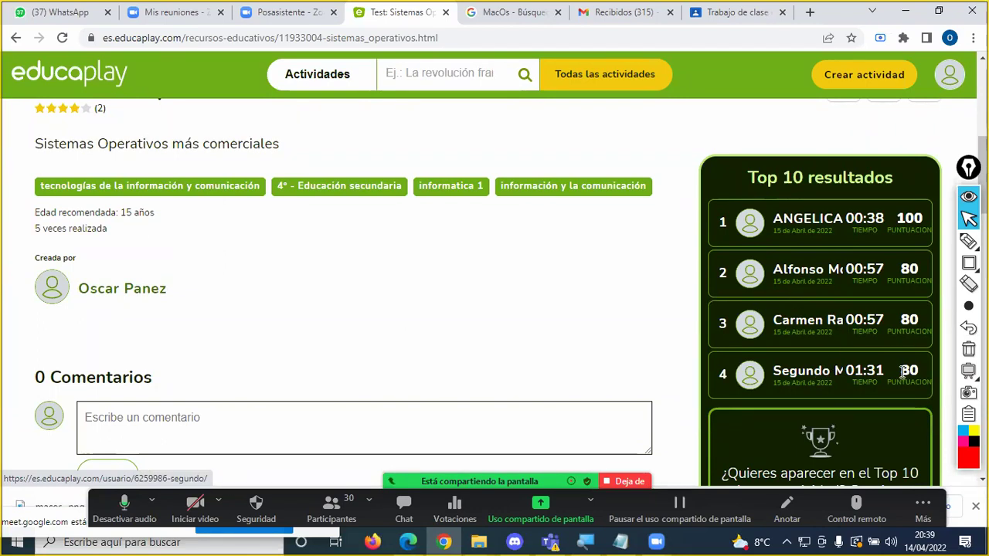
pyautogui.scroll(-2, 778, 329)
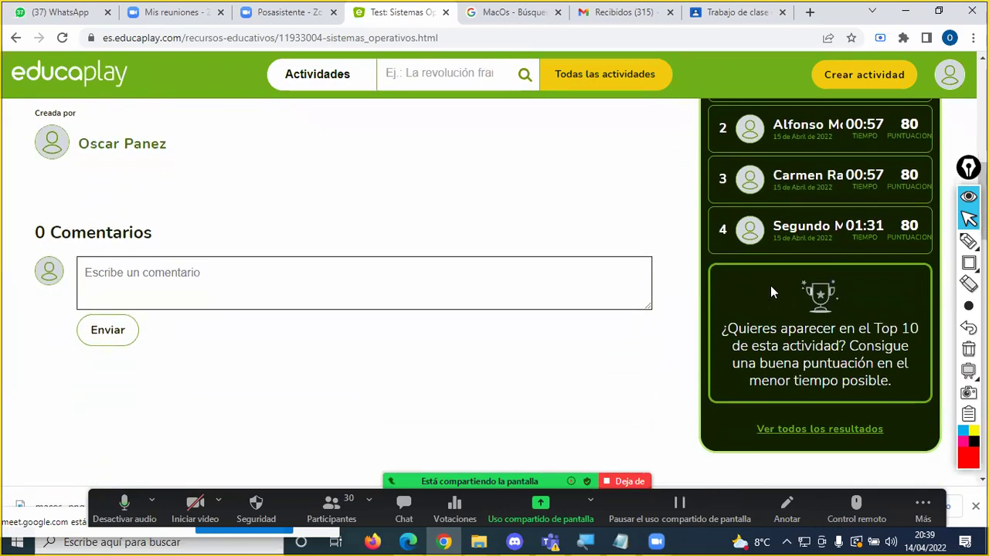
pyautogui.scroll(2, 770, 285)
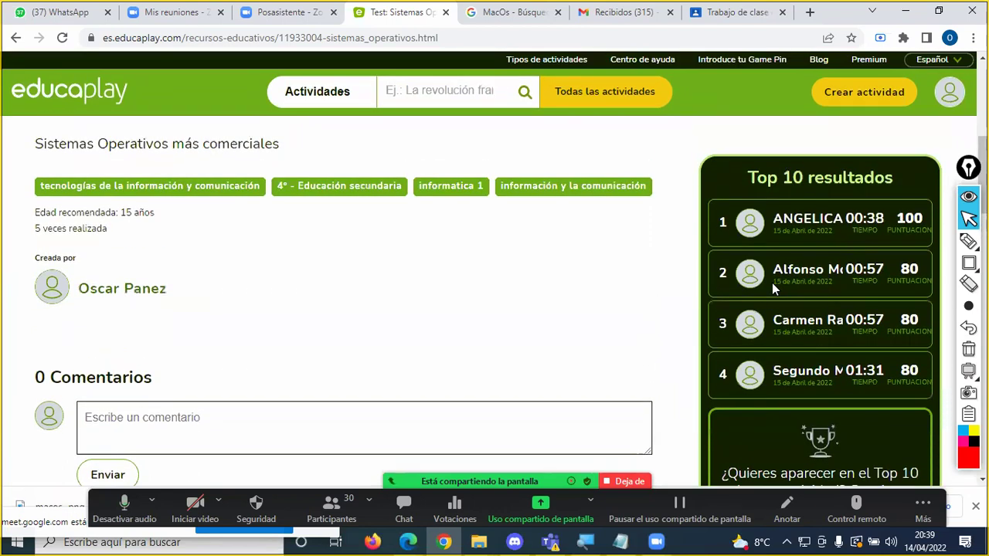
# Step: Keep reloading until the Top 10 lists six results and 5 completions, two at 100 points
pyautogui.click(62, 37)
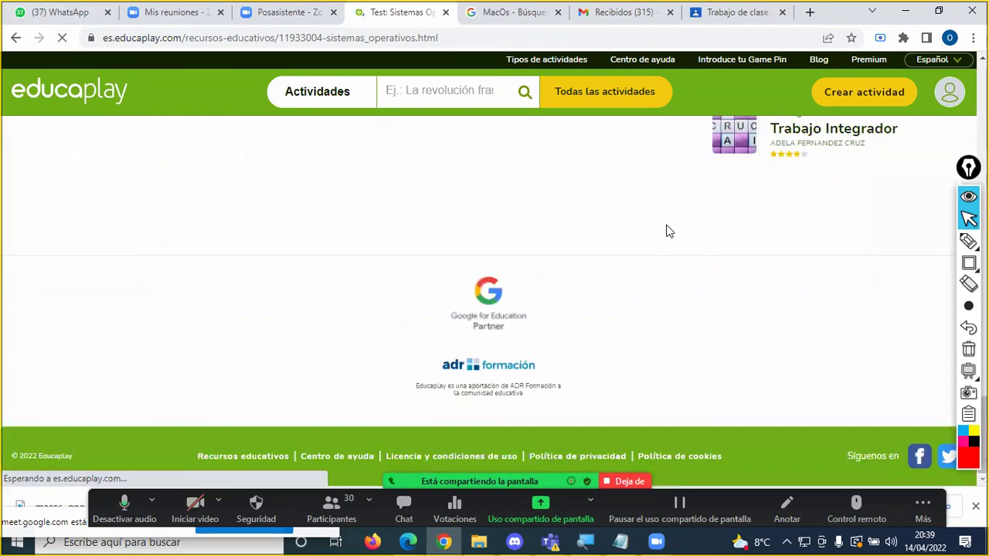
pyautogui.scroll(8, 664, 222)
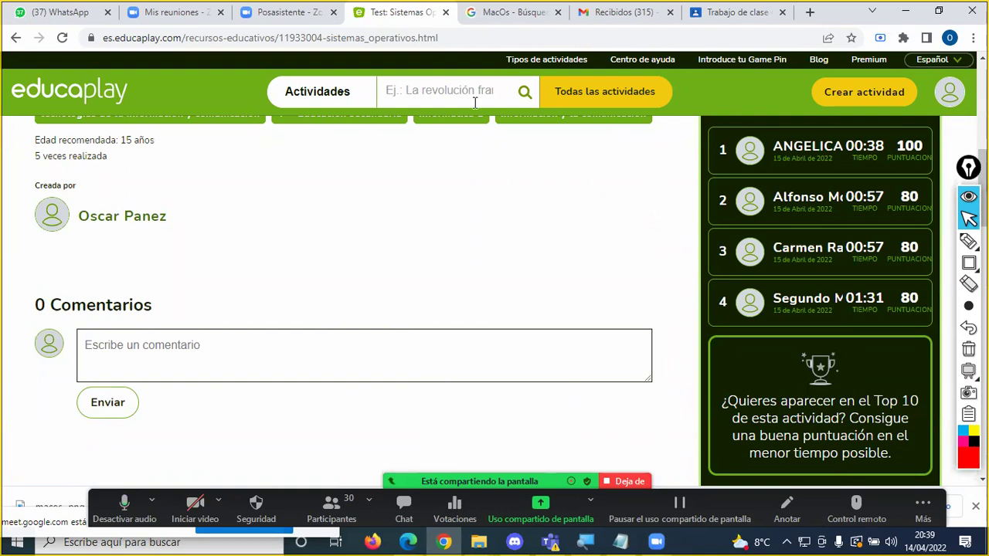
pyautogui.click(61, 38)
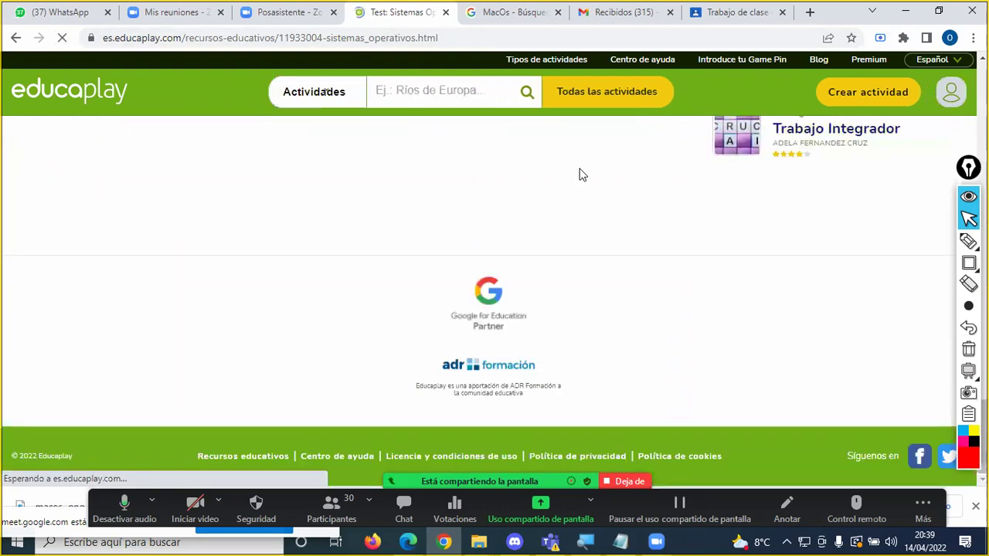
pyautogui.scroll(10, 762, 201)
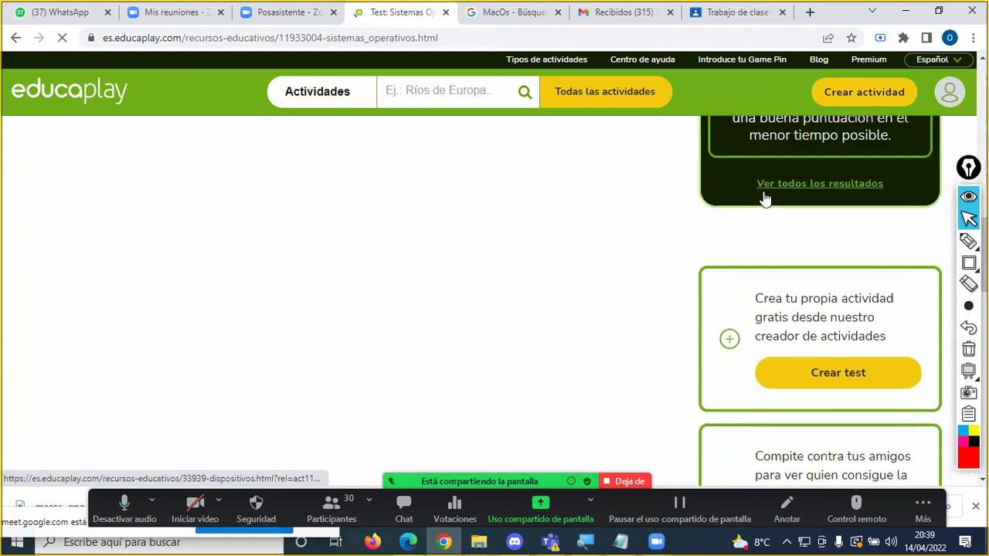
pyautogui.scroll(1, 763, 197)
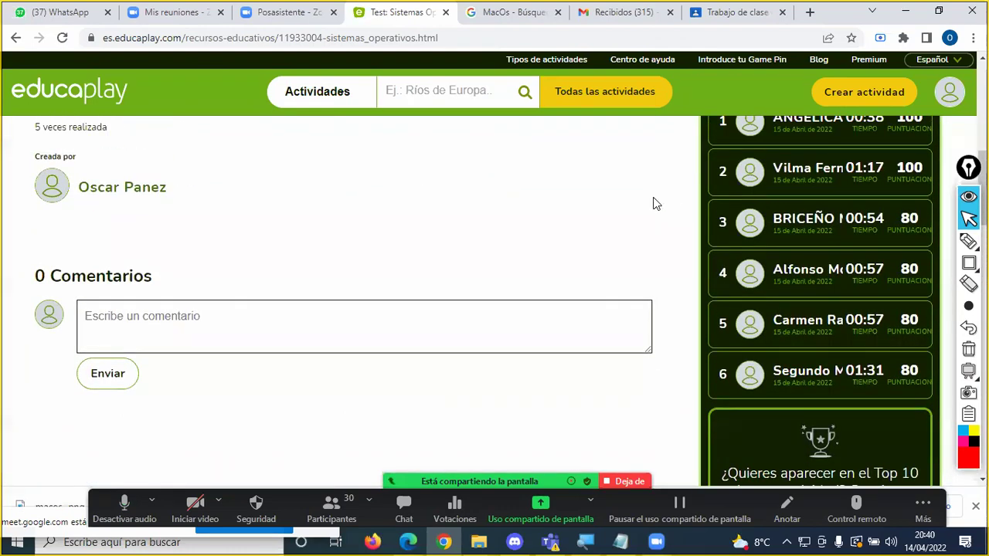
pyautogui.scroll(1, 652, 203)
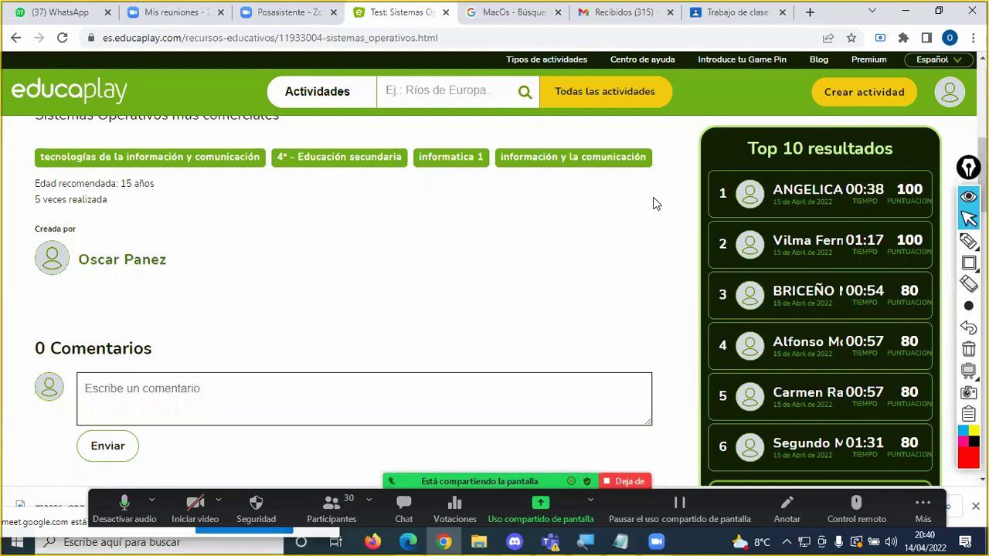
pyautogui.click(61, 38)
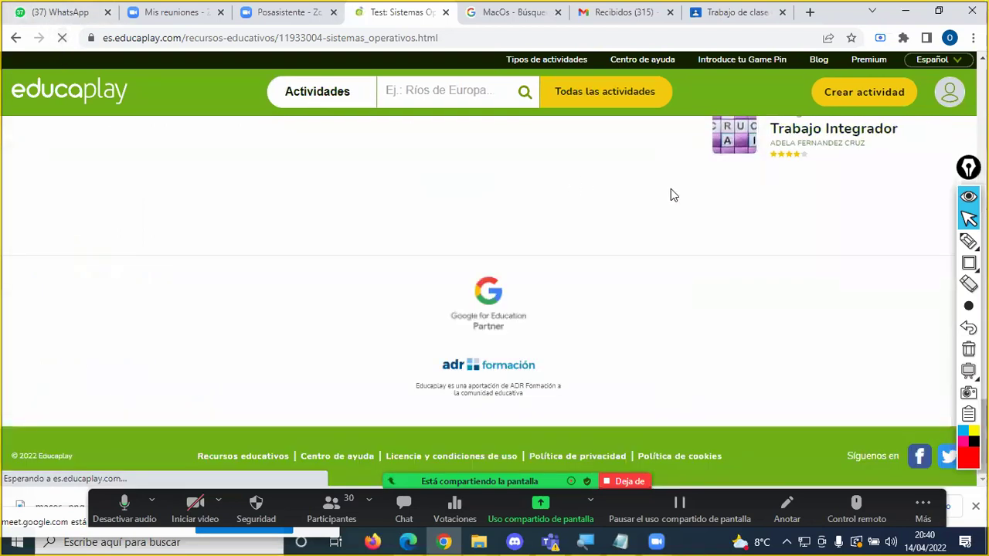
pyautogui.scroll(10, 740, 246)
pyautogui.scroll(10, 740, 247)
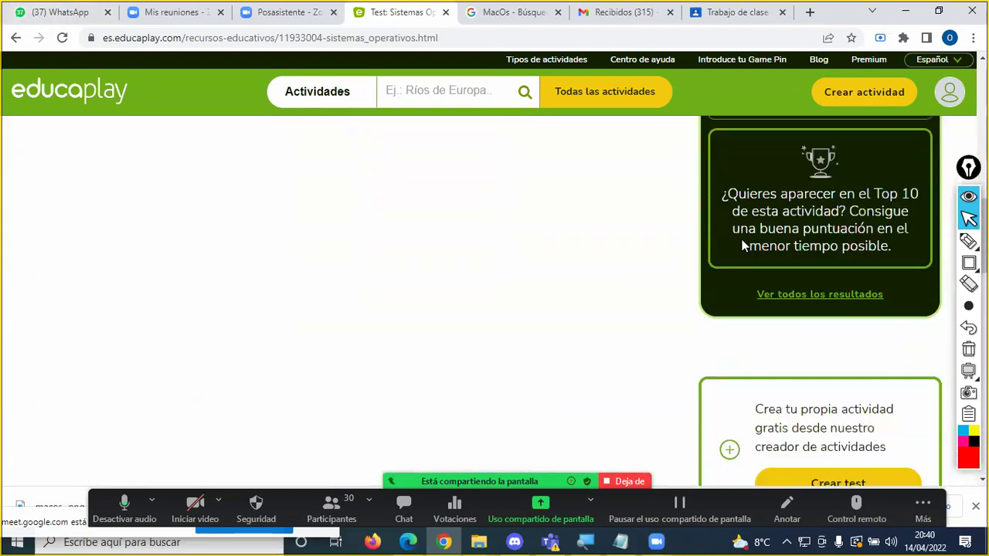
pyautogui.scroll(-5, 744, 229)
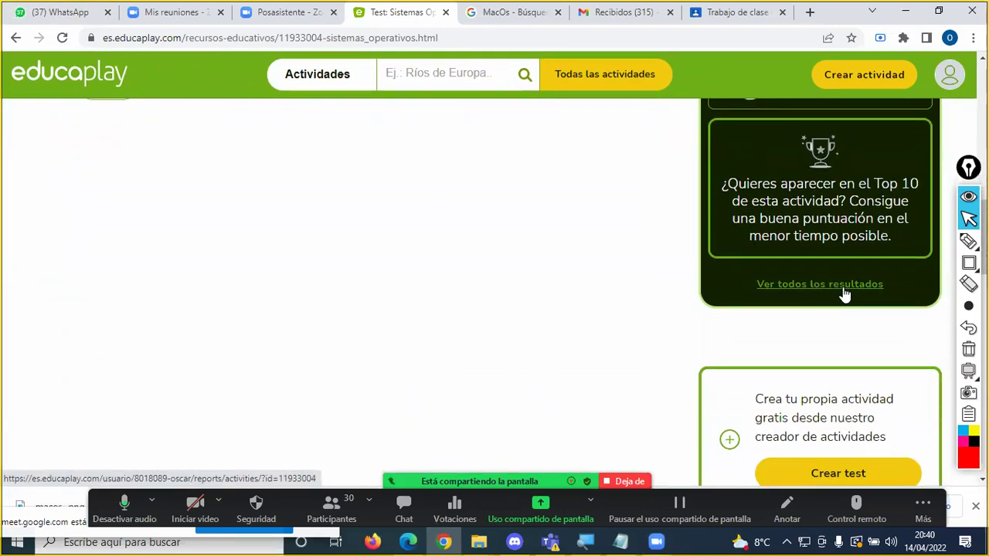
# Step: Open 'Ver todos los resultados' and scroll to the Resultados Último mes section
pyautogui.click(834, 285)
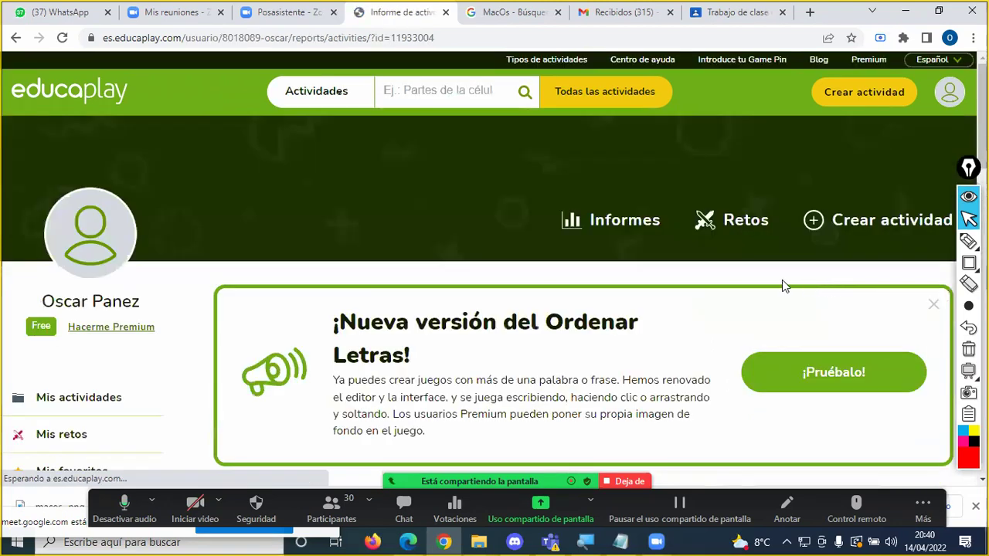
pyautogui.scroll(-4, 488, 234)
pyautogui.scroll(-4, 492, 235)
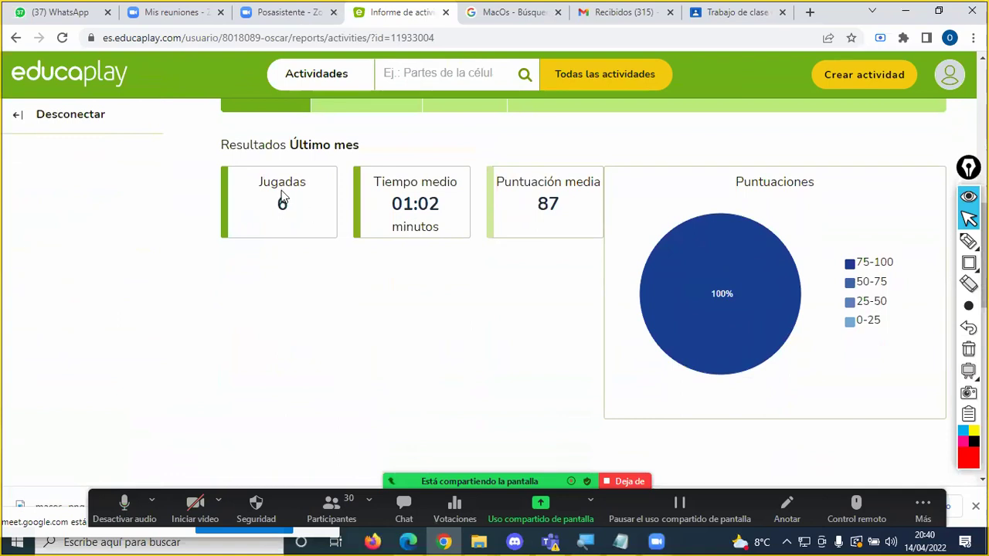
# Step: Highlight the report's key figures: 6 plays, 01:02 average time, average score 87
pyautogui.moveTo(296, 204)
pyautogui.mouseDown()
pyautogui.moveTo(340, 214)
pyautogui.moveTo(263, 218)
pyautogui.moveTo(283, 211)
pyautogui.mouseUp()
pyautogui.doubleClick(280, 207)
pyautogui.moveTo(440, 203); pyautogui.dragTo(458, 214)
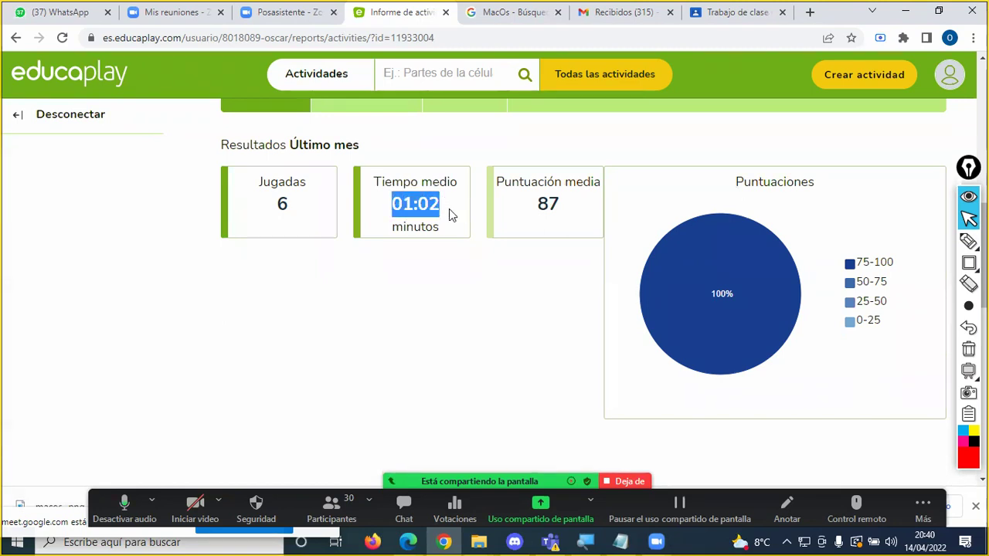
pyautogui.click(554, 203)
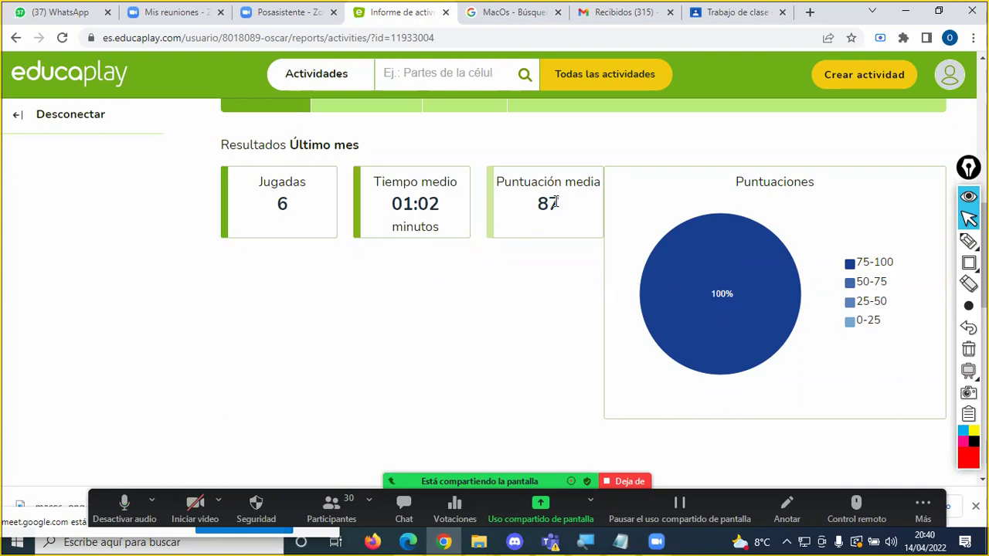
pyautogui.moveTo(561, 205); pyautogui.dragTo(542, 207)
pyautogui.click(561, 208)
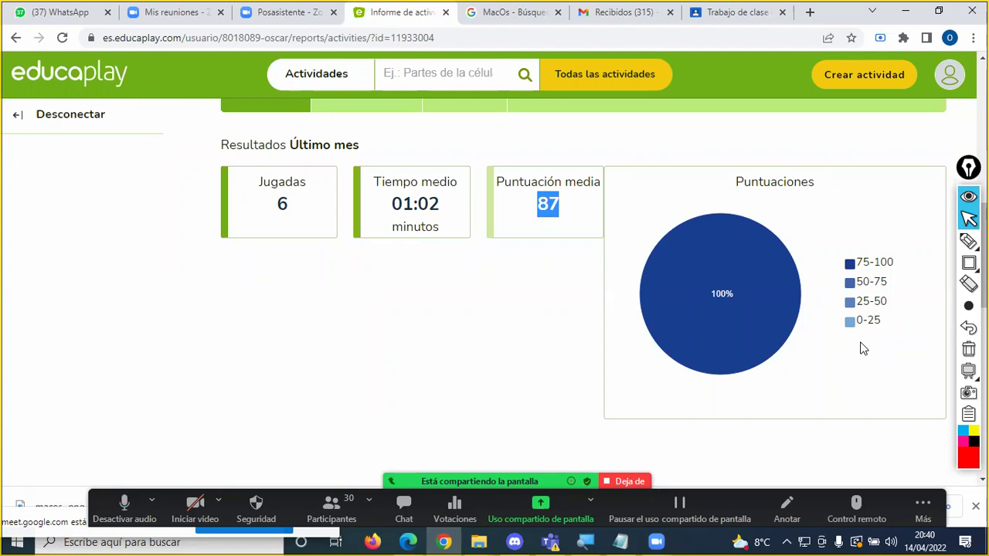
pyautogui.scroll(-6, 747, 301)
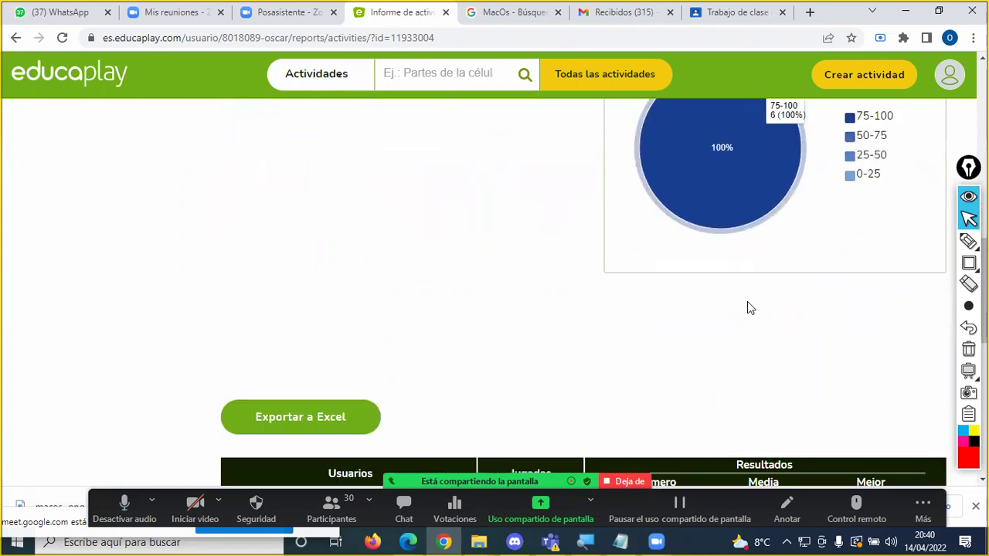
# Step: Reload the Informe de actividades report until the newest result appears
pyautogui.scroll(-1, 742, 301)
pyautogui.scroll(1, 742, 301)
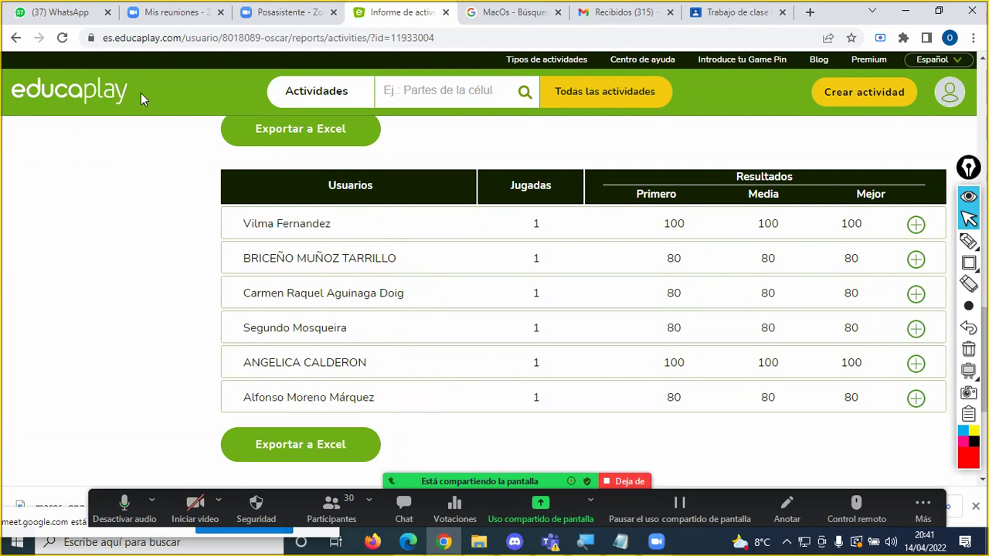
pyautogui.click(68, 44)
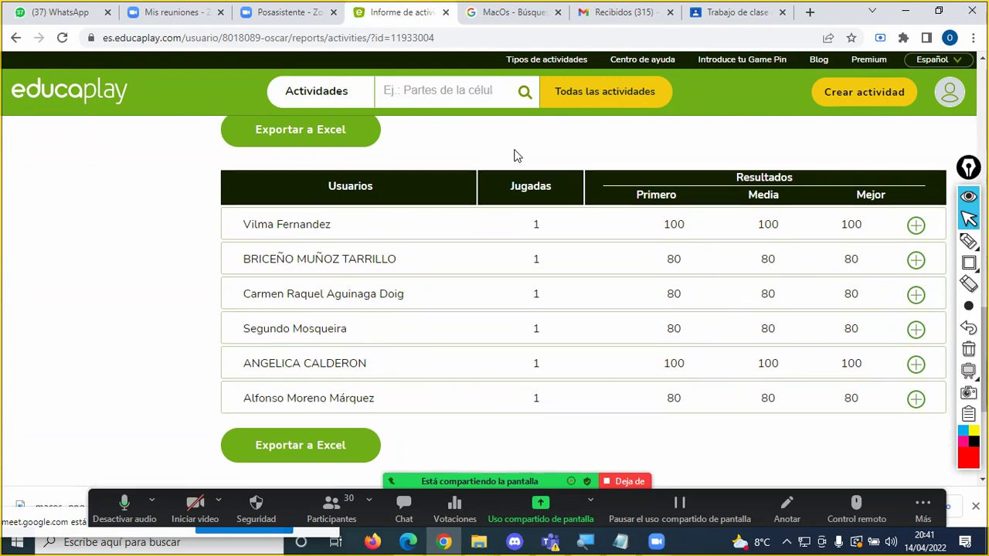
pyautogui.click(62, 37)
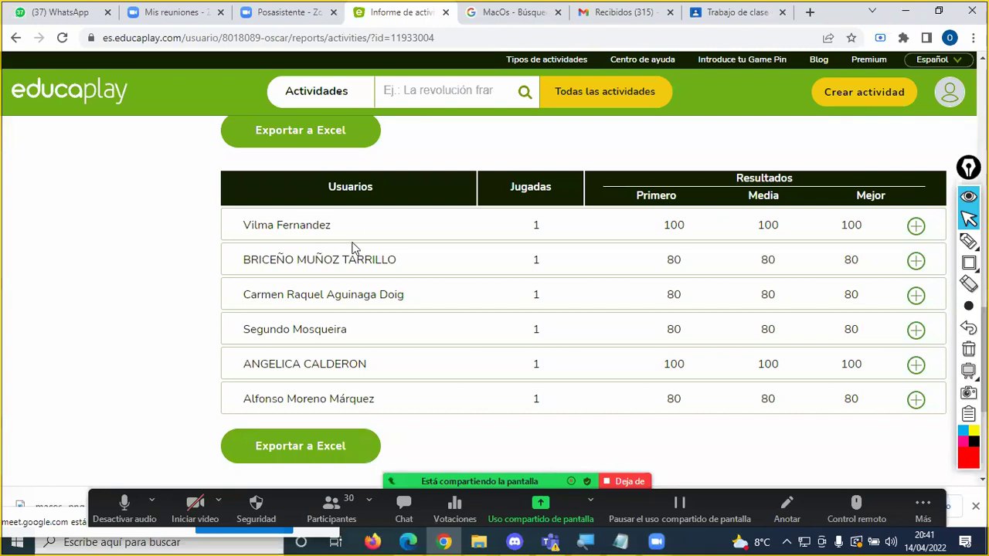
pyautogui.click(62, 37)
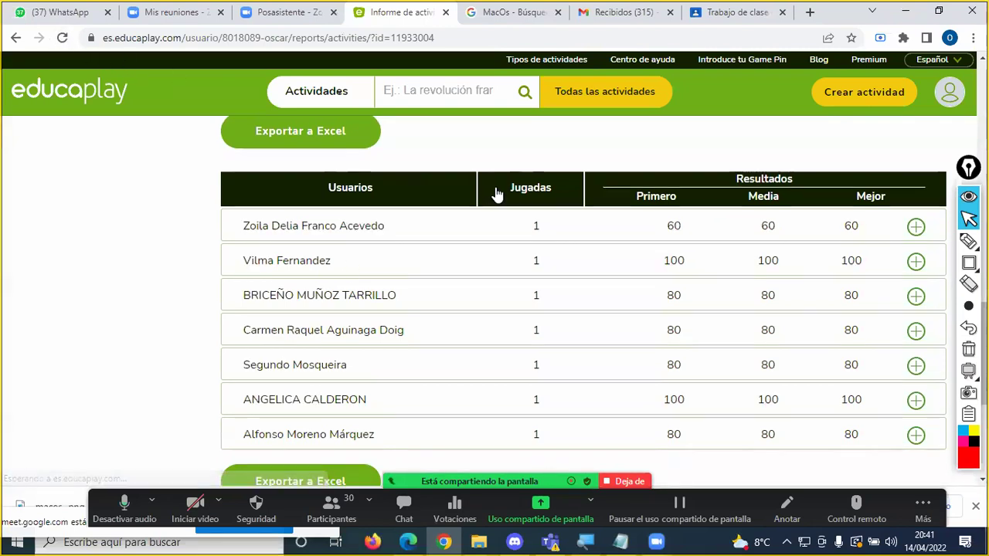
# Step: Scroll through the Usuarios table, now listing seven players scoring 60 to 100
pyautogui.scroll(-1, 543, 230)
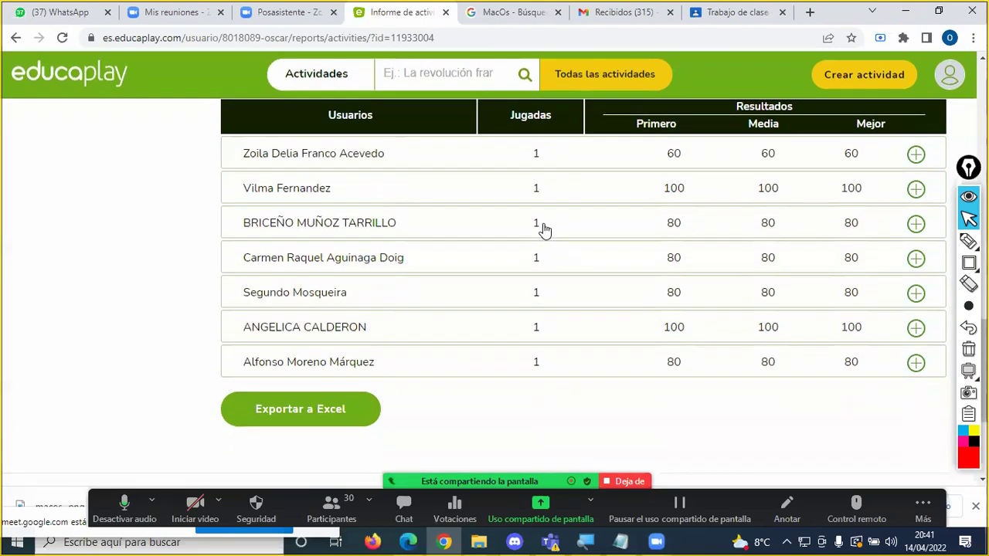
pyautogui.scroll(1, 543, 229)
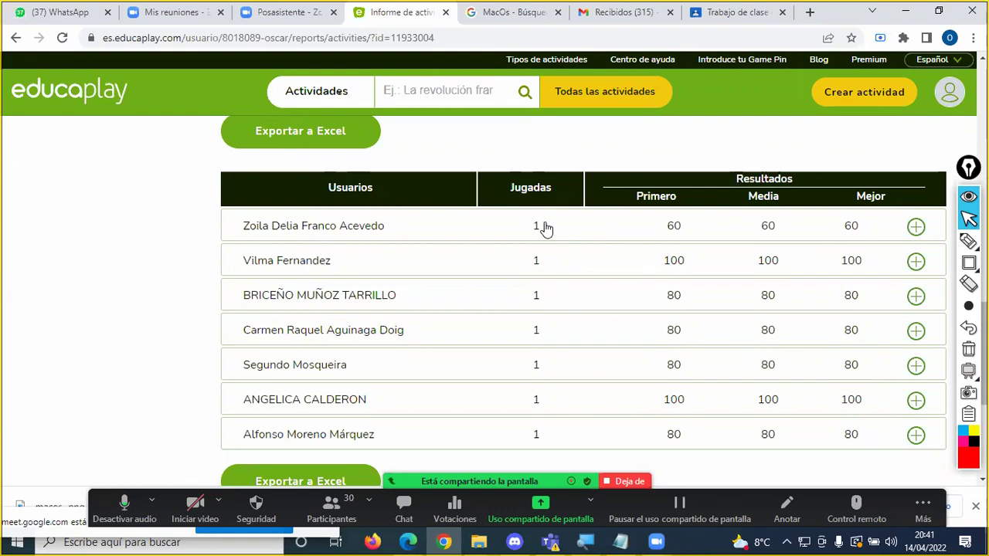
pyautogui.scroll(-2, 544, 228)
pyautogui.scroll(4, 544, 228)
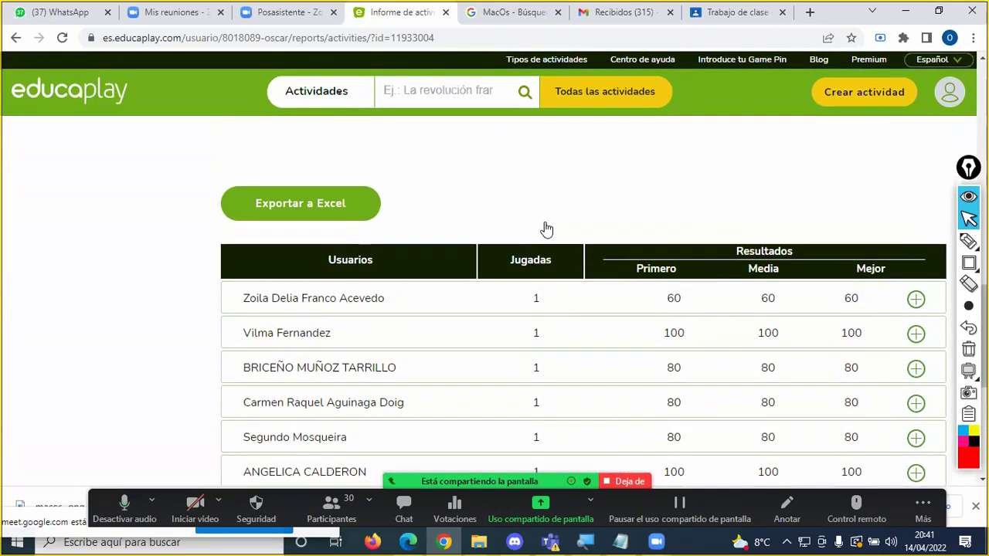
pyautogui.scroll(-3, 546, 228)
pyautogui.scroll(2, 545, 223)
pyautogui.scroll(-2, 545, 221)
pyautogui.scroll(3, 546, 221)
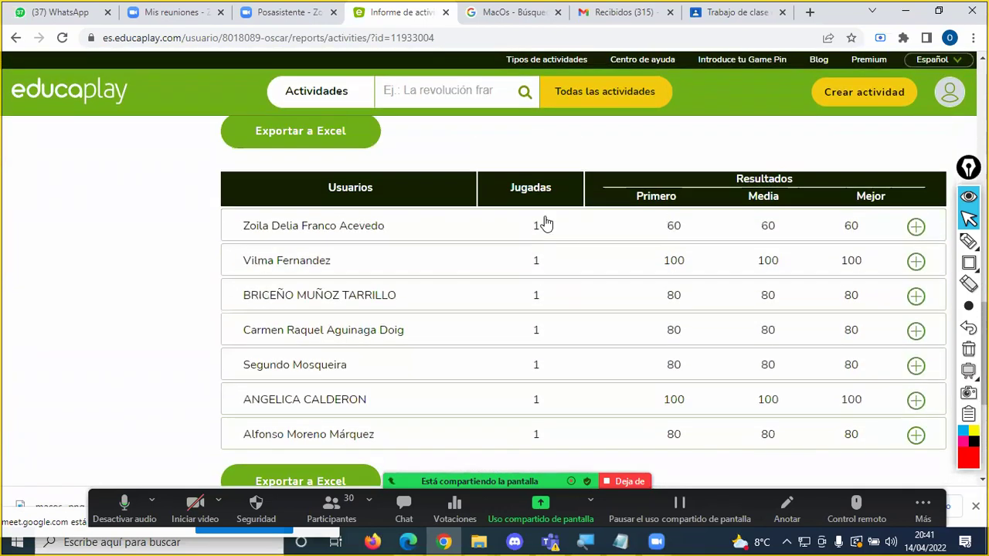
pyautogui.scroll(-1, 547, 231)
pyautogui.scroll(-2, 503, 301)
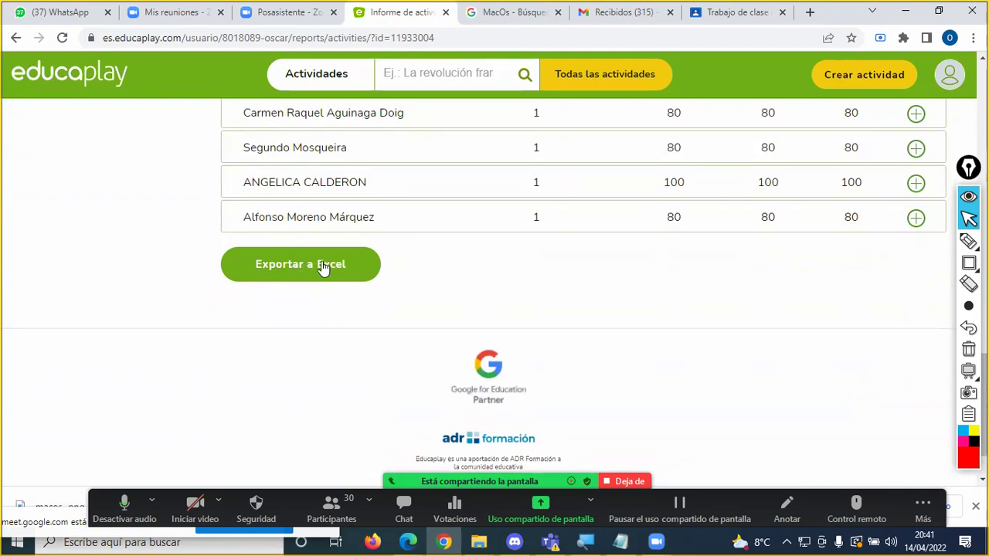
pyautogui.scroll(3, 470, 242)
pyautogui.scroll(-3, 472, 247)
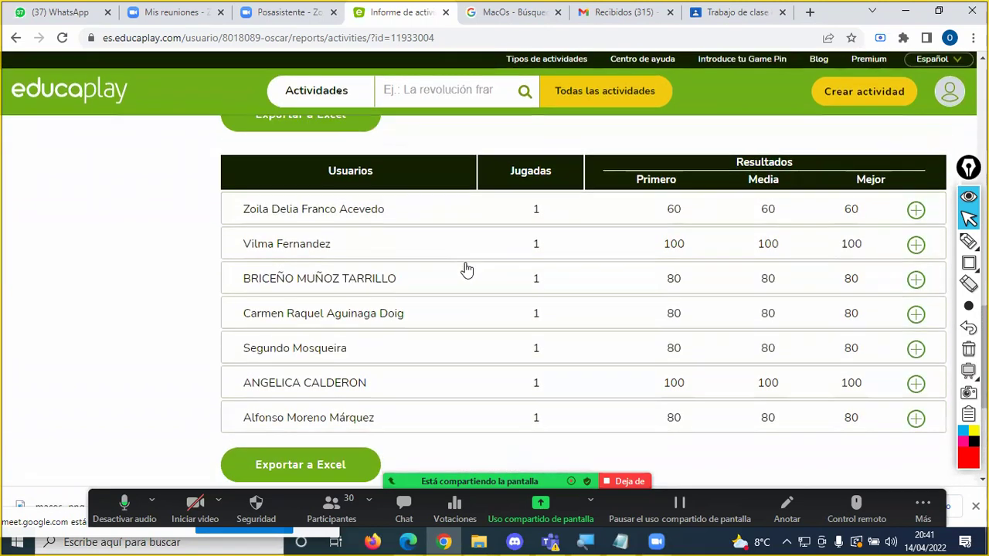
# Step: Export the Educaplay results table with Exportar a Excel and open the downloaded CSV in Excel
pyautogui.click(309, 274)
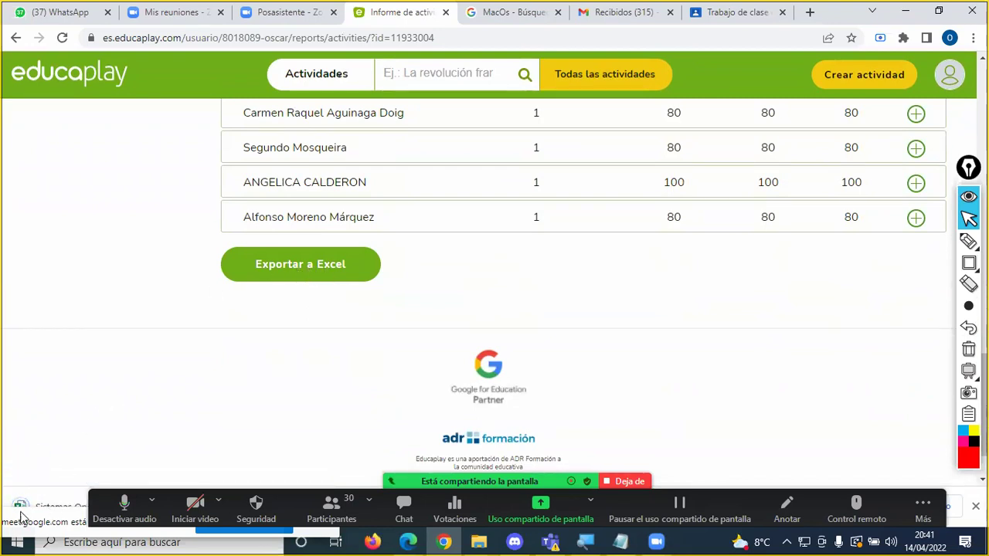
pyautogui.click(43, 506)
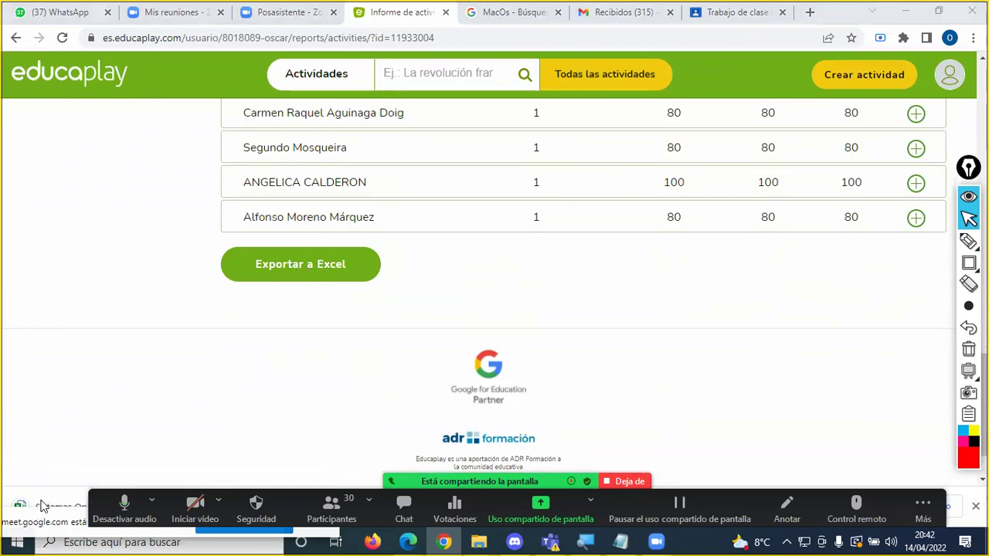
pyautogui.scroll(-2, 139, 455)
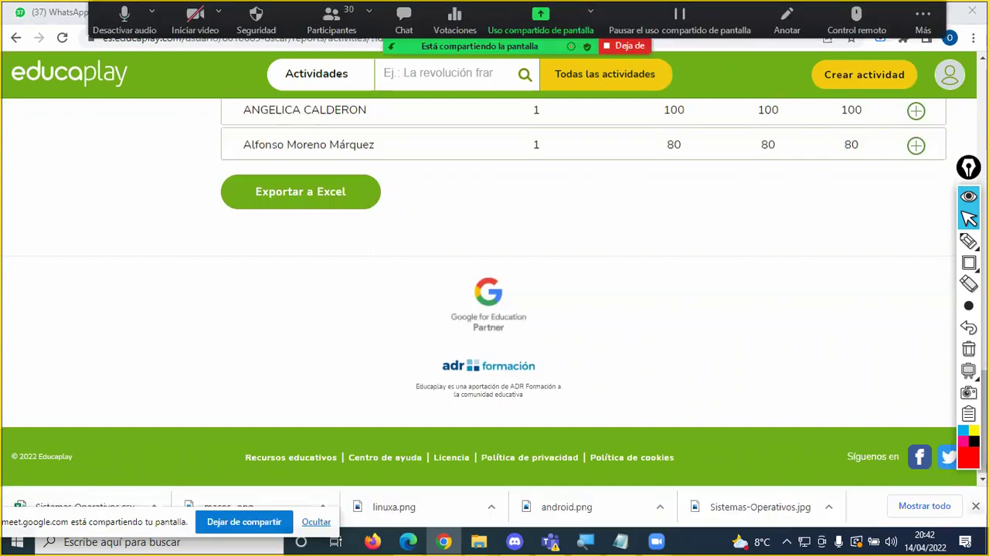
pyautogui.click(975, 506)
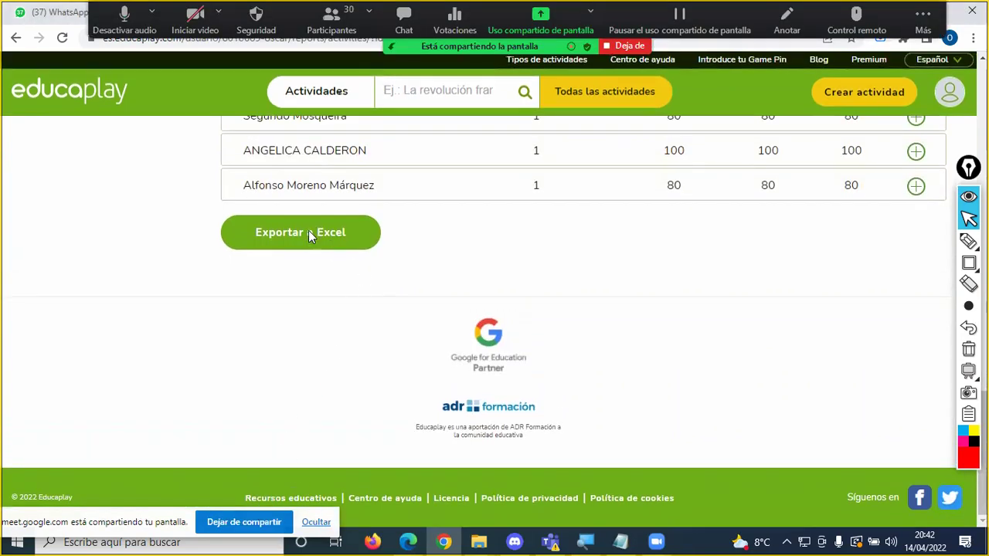
pyautogui.click(308, 231)
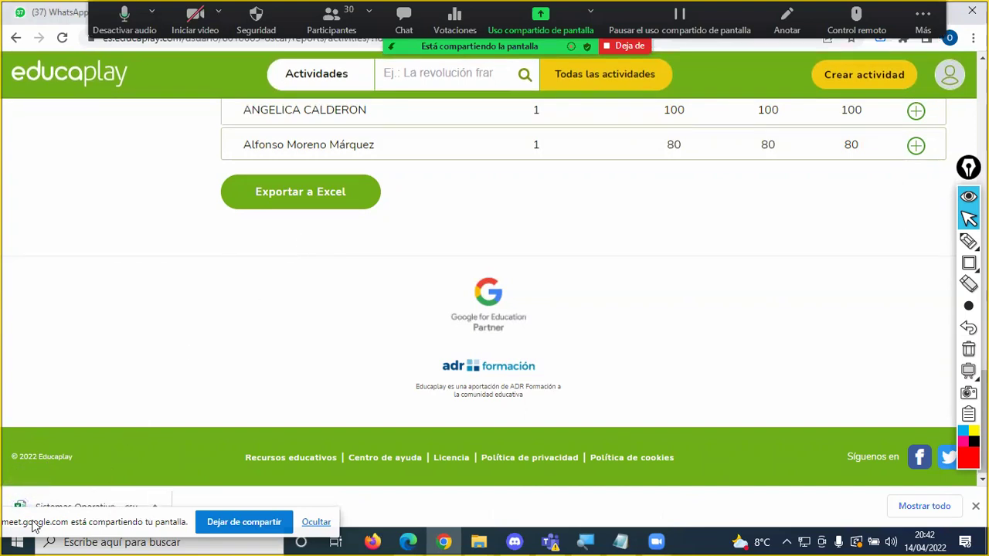
pyautogui.click(54, 512)
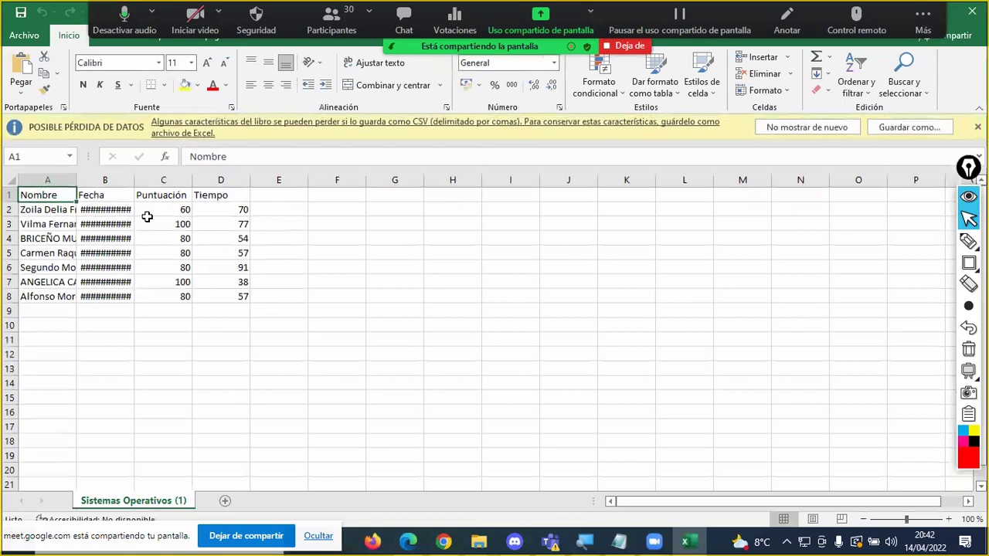
# Step: Autofit column A to show full student names, review the results, then close without saving
pyautogui.doubleClick(78, 183)
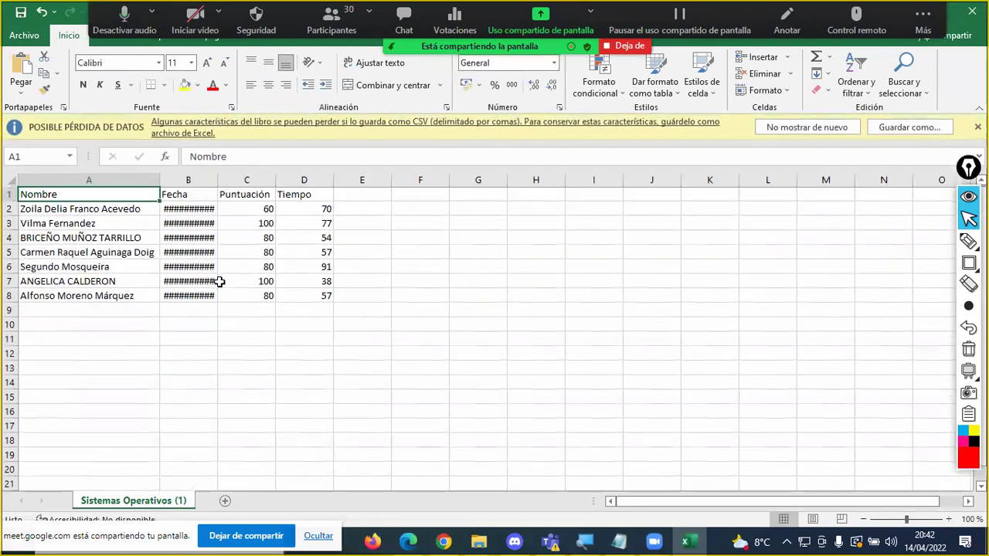
pyautogui.scroll(-5, 221, 287)
pyautogui.scroll(5, 224, 296)
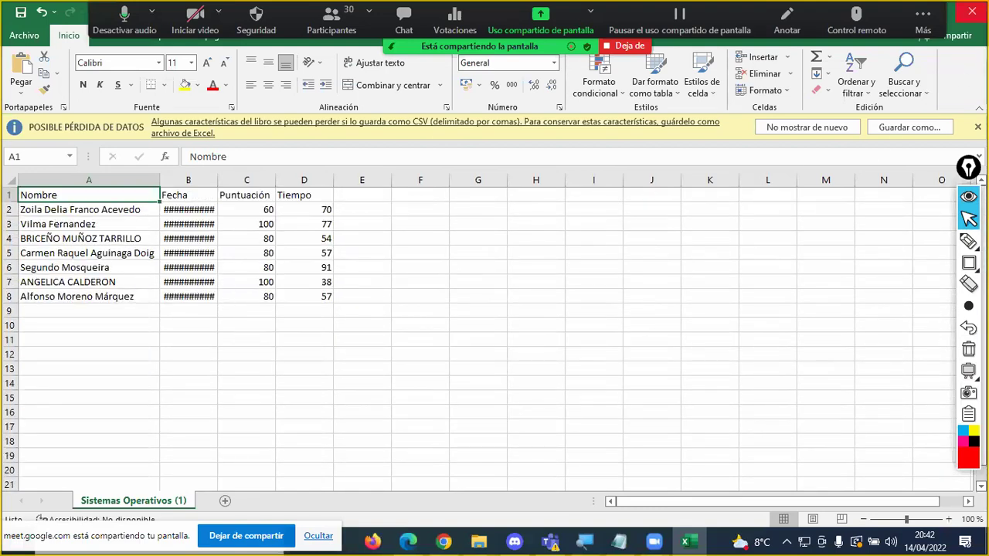
pyautogui.click(971, 11)
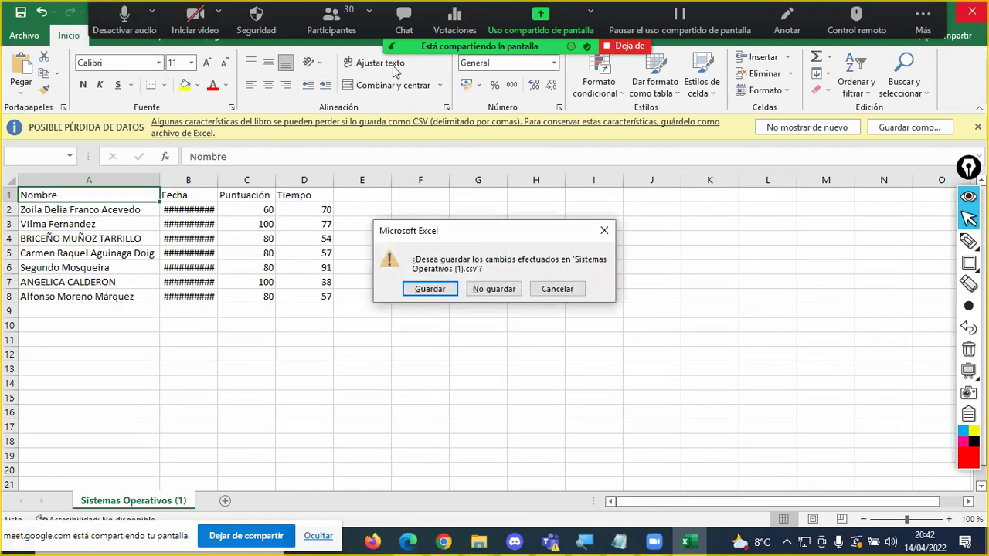
pyautogui.click(502, 289)
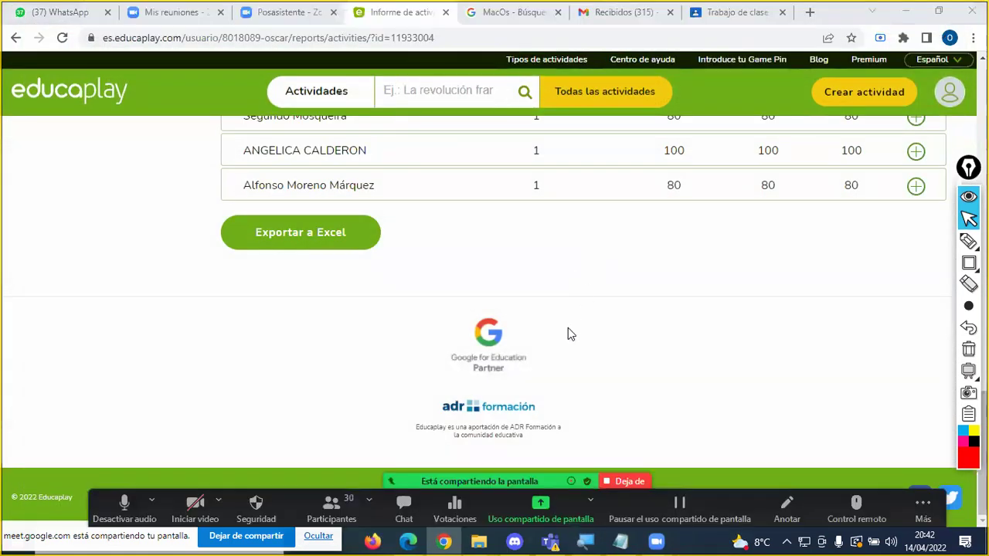
pyautogui.scroll(8, 566, 316)
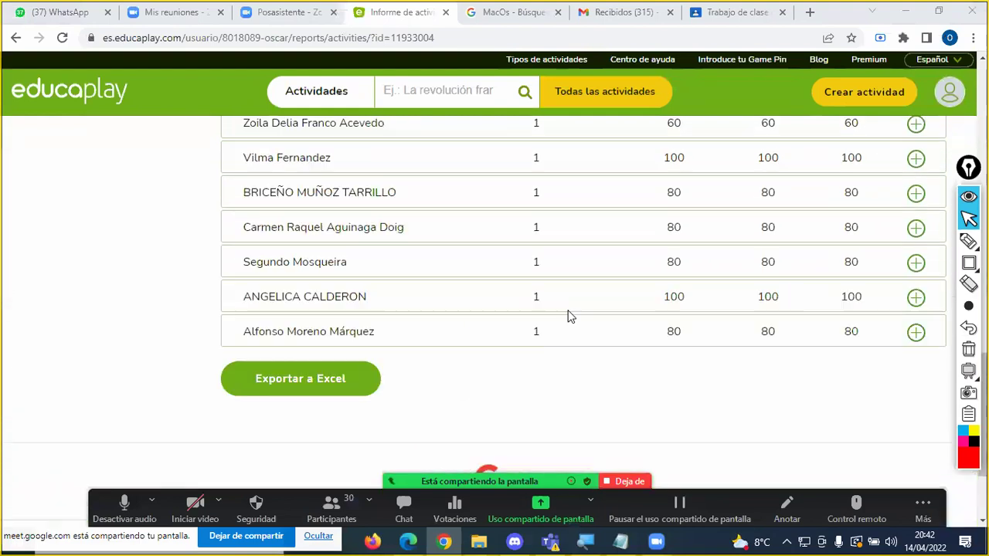
pyautogui.scroll(6, 568, 317)
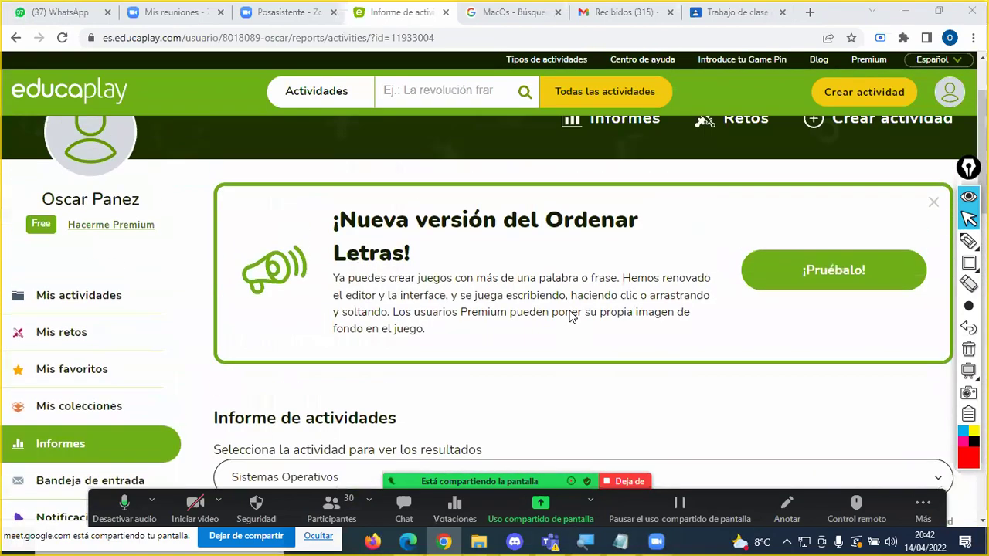
pyautogui.scroll(-6, 570, 317)
pyautogui.scroll(1, 541, 309)
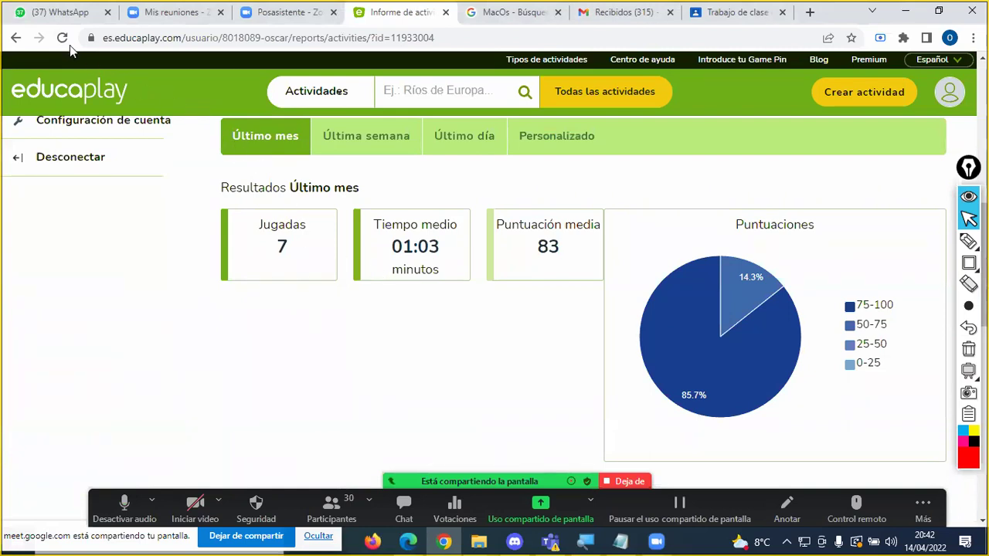
pyautogui.scroll(-2, 553, 358)
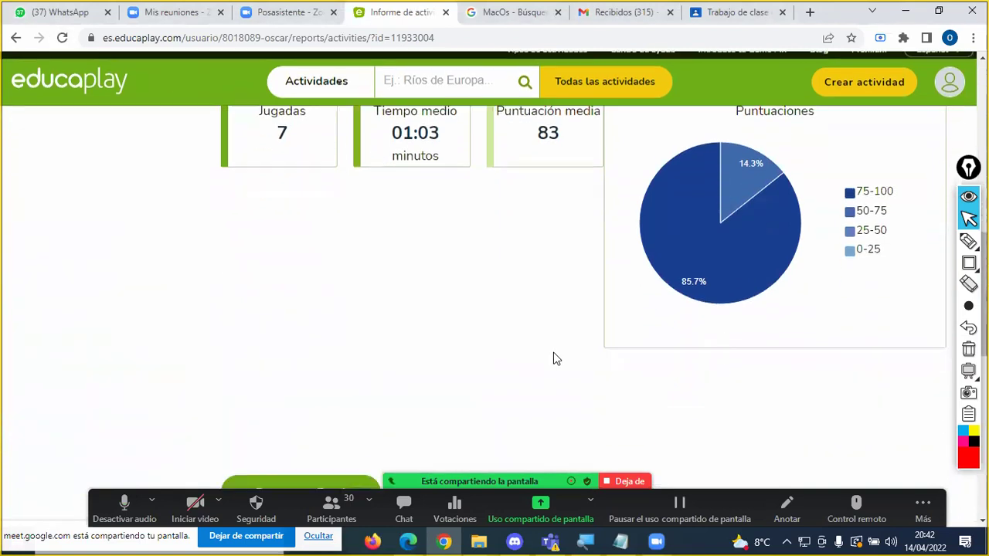
pyautogui.scroll(-7, 558, 349)
pyautogui.scroll(2, 560, 348)
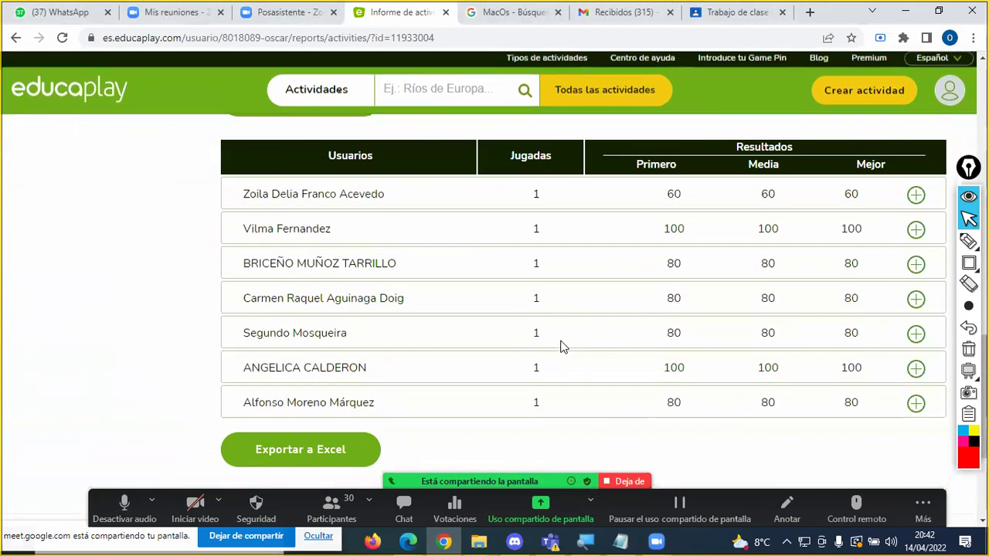
pyautogui.scroll(15, 575, 209)
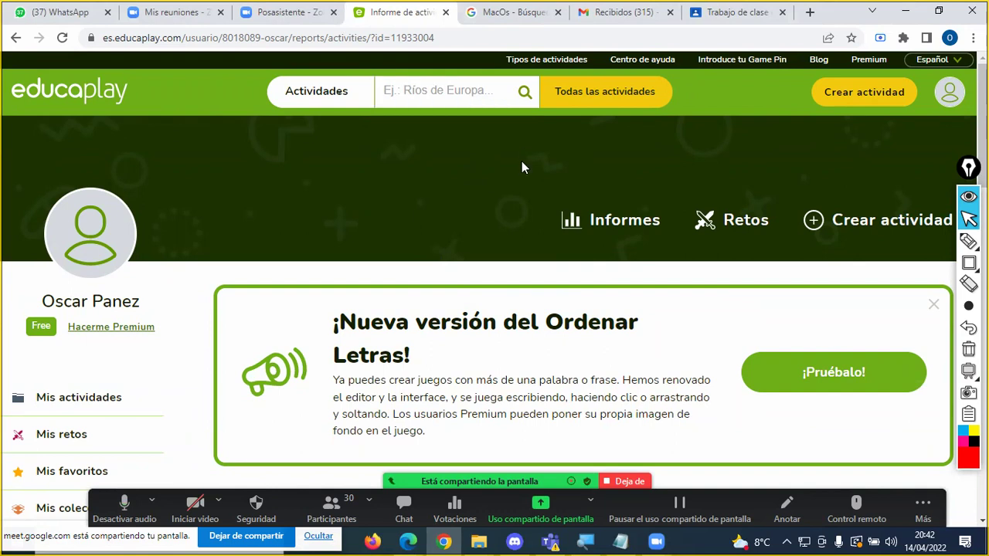
pyautogui.scroll(-10, 519, 147)
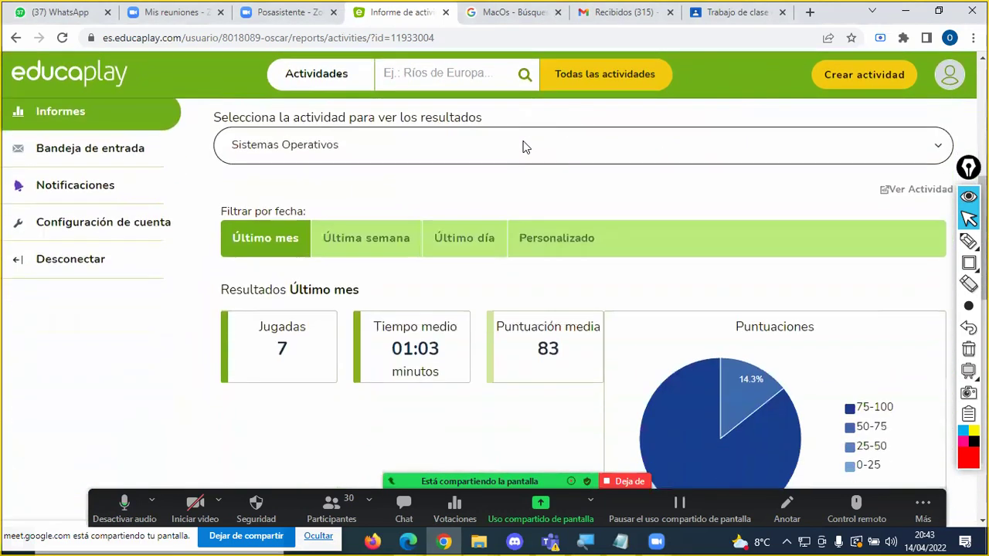
pyautogui.scroll(4, 521, 149)
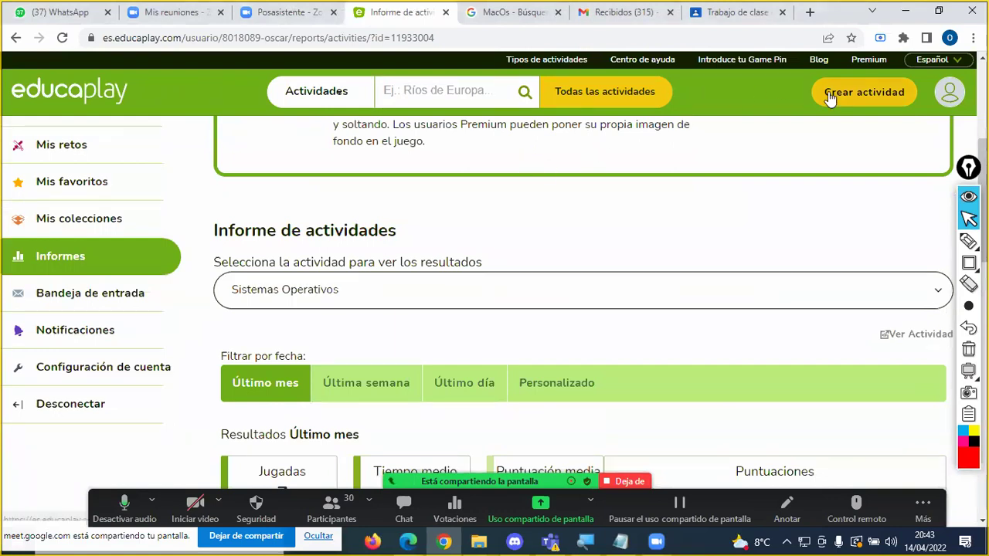
# Step: From the profile, open the Sistemas Operativos test and browse its full per-student results table
pyautogui.click(956, 102)
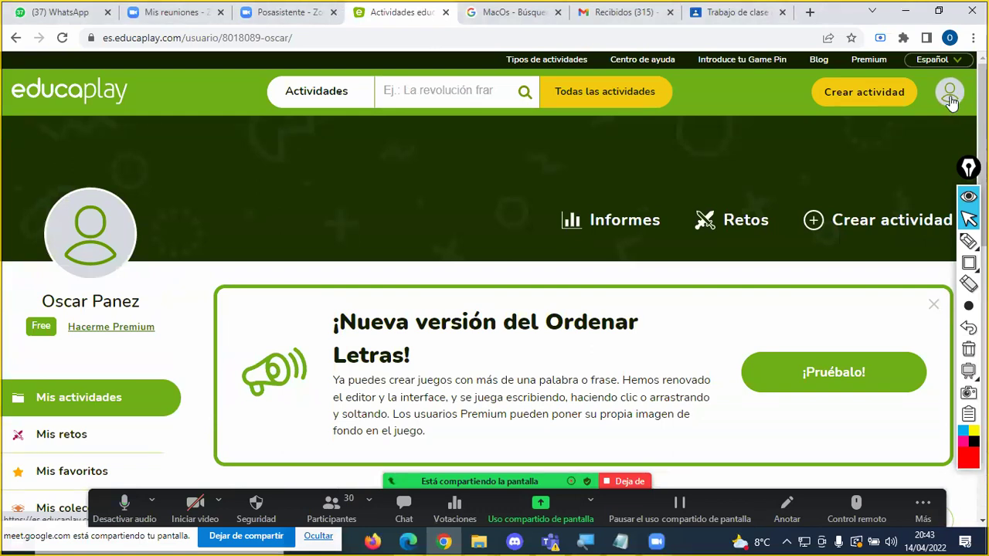
pyautogui.scroll(-5, 540, 208)
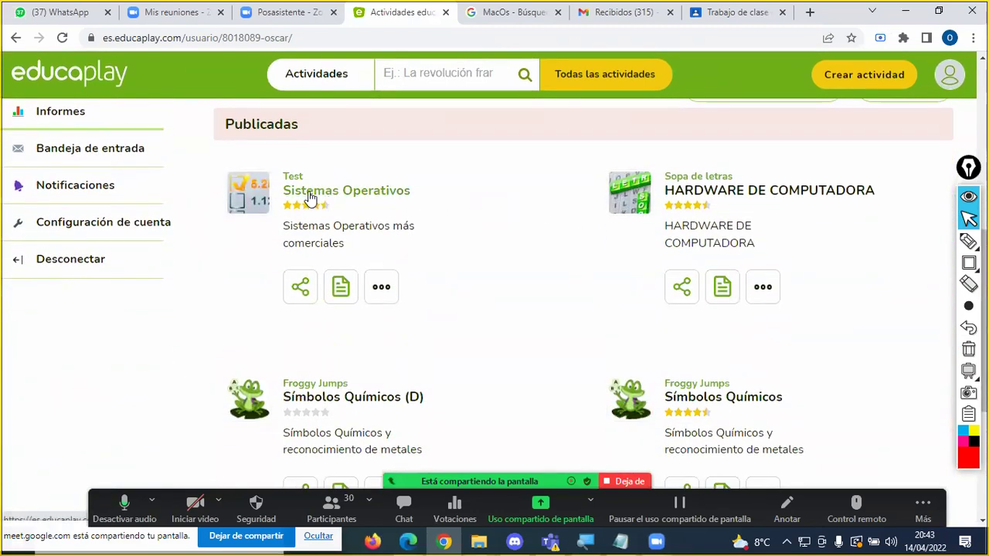
pyautogui.click(325, 196)
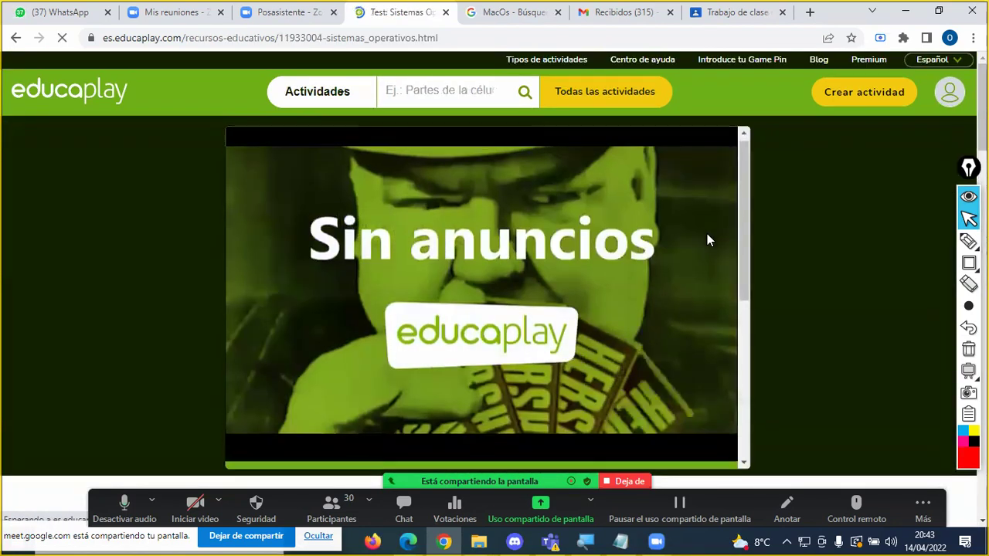
pyautogui.scroll(-5, 708, 233)
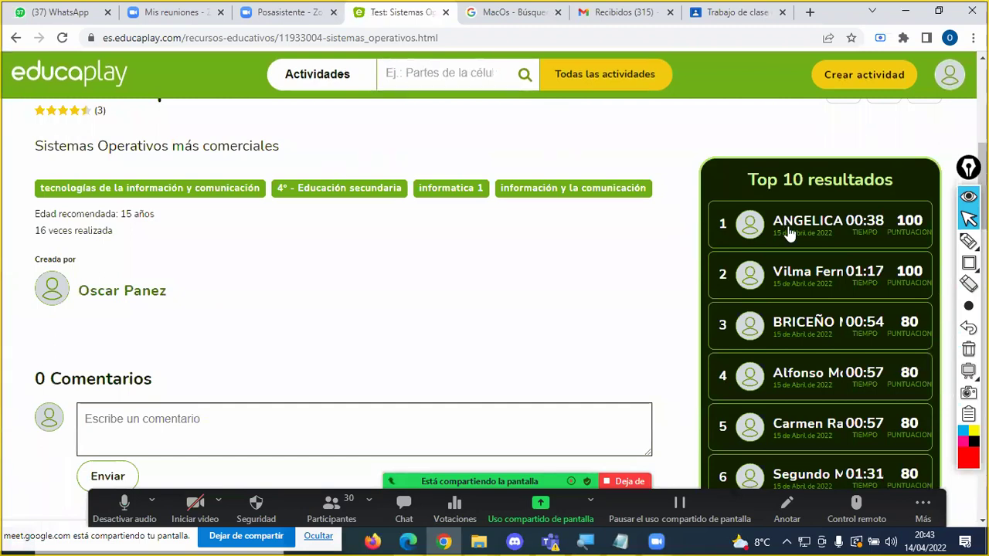
pyautogui.scroll(-3, 810, 208)
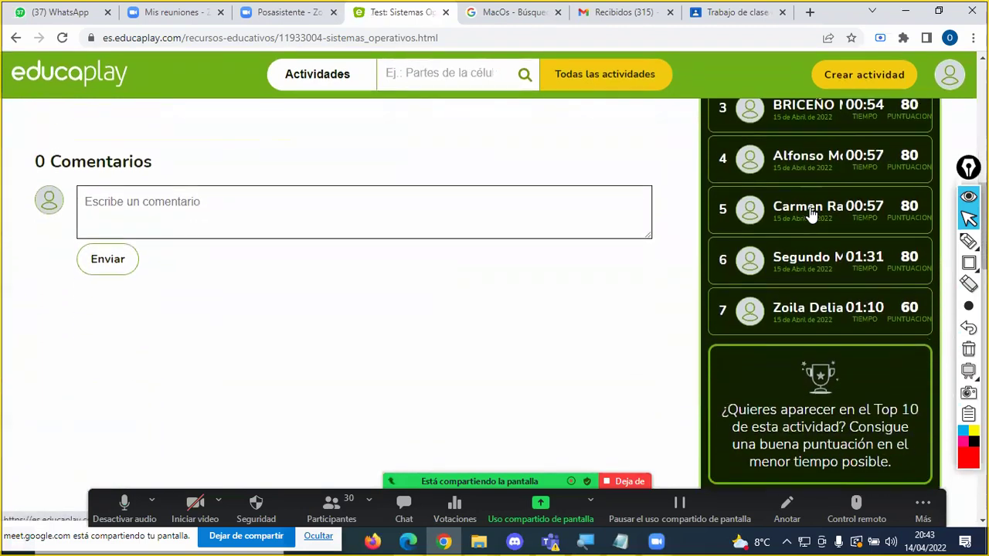
pyautogui.scroll(-3, 811, 215)
pyautogui.click(825, 295)
pyautogui.scroll(-5, 541, 255)
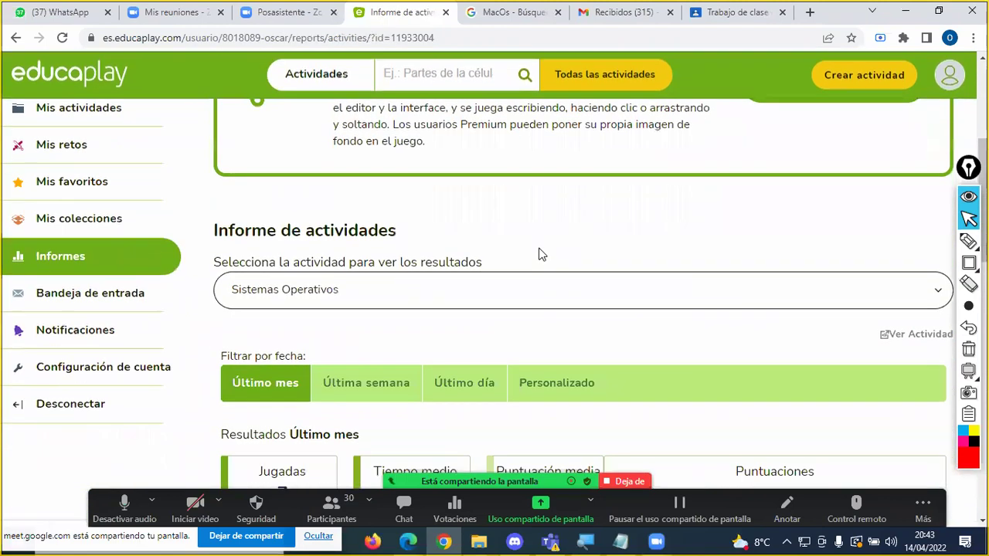
pyautogui.scroll(-10, 399, 265)
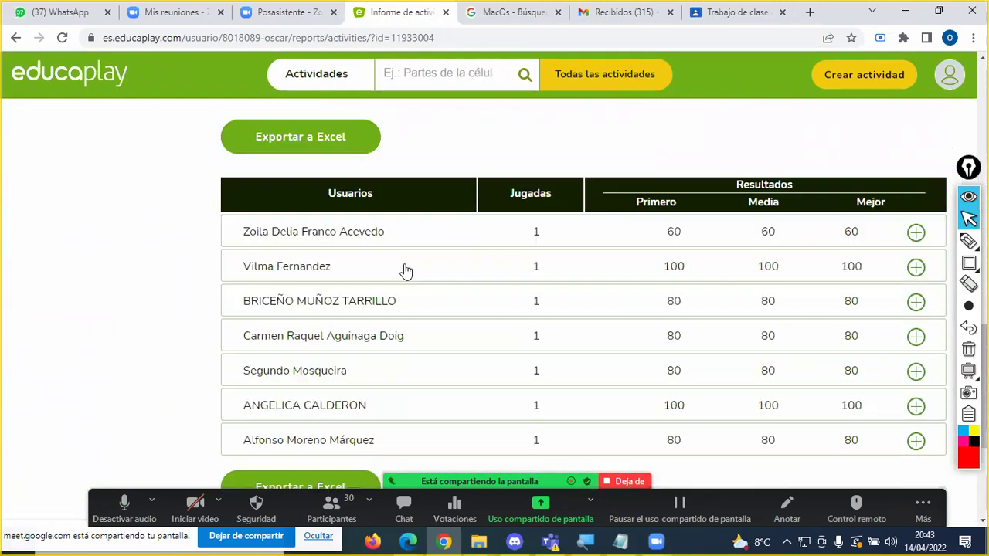
pyautogui.scroll(3, 386, 273)
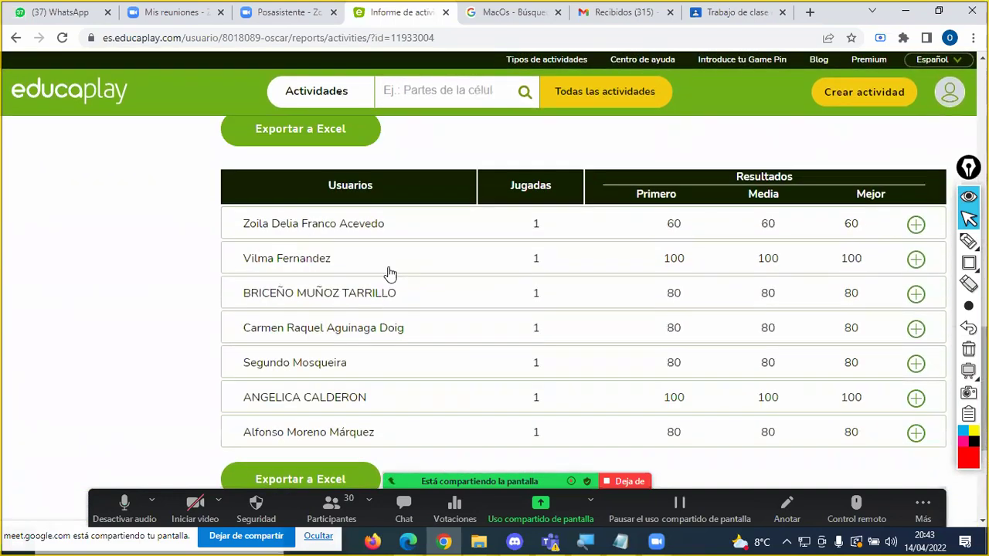
pyautogui.scroll(1, 301, 215)
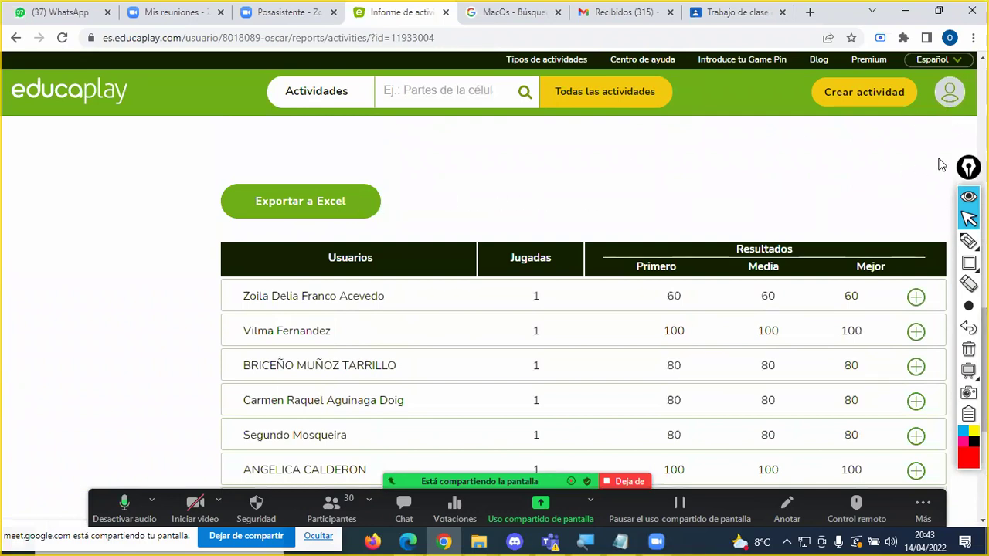
# Step: Return to the profile and open the HARDWARE DE COMPUTADORA word search
pyautogui.click(947, 94)
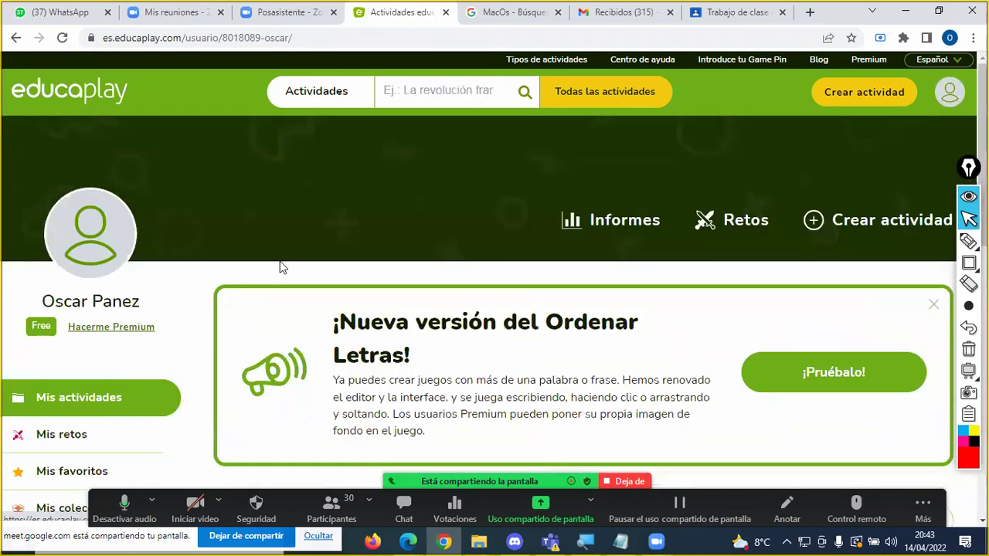
pyautogui.scroll(-3, 280, 269)
pyautogui.scroll(-3, 279, 268)
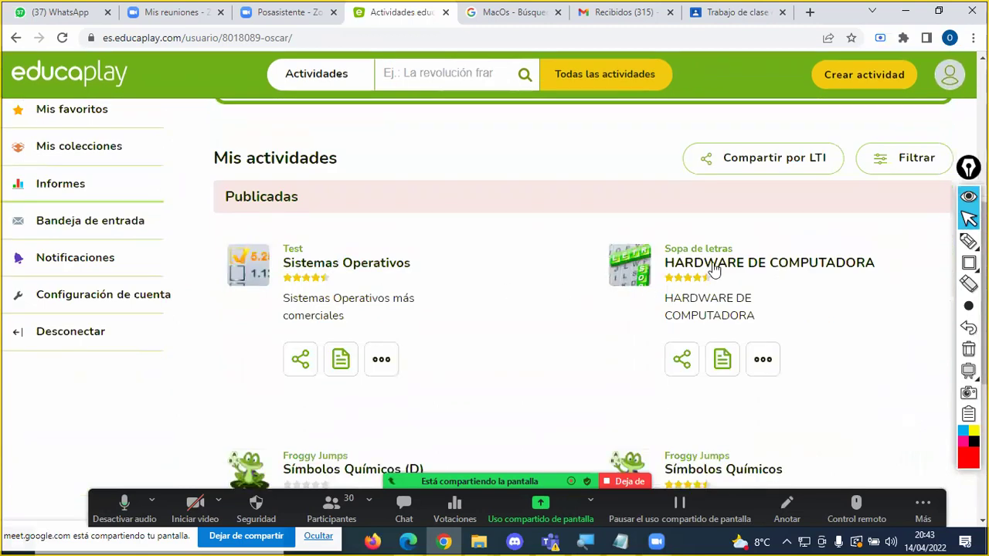
pyautogui.click(726, 269)
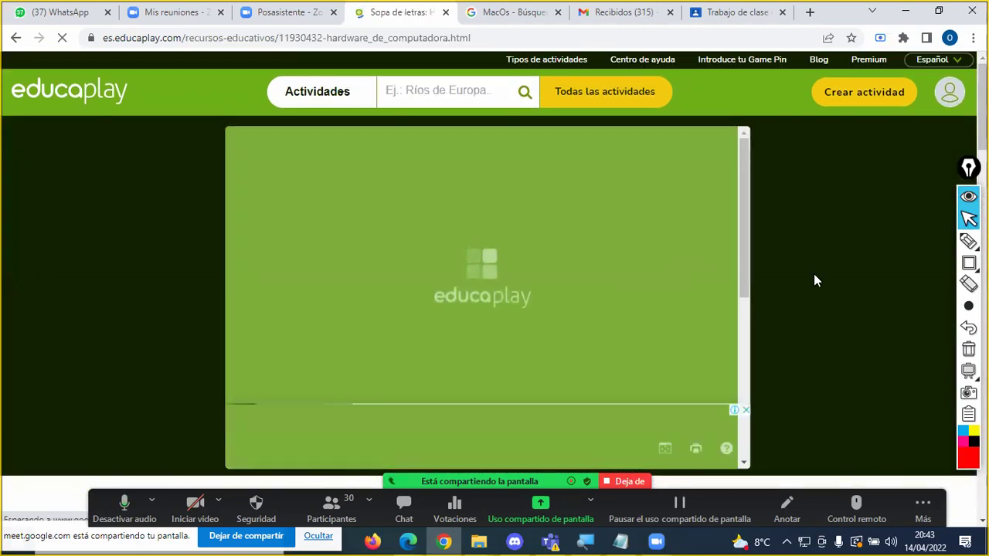
pyautogui.scroll(-8, 813, 282)
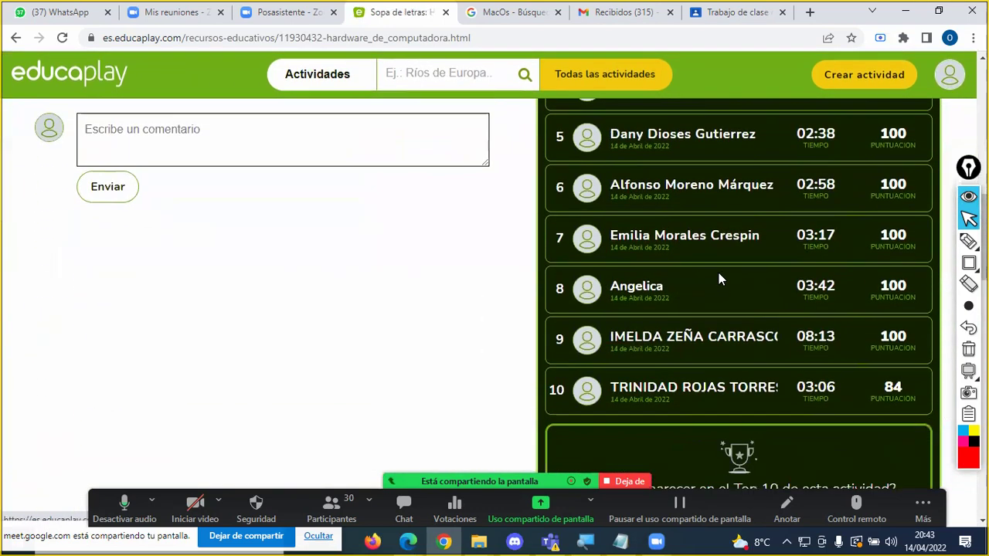
pyautogui.scroll(-3, 681, 329)
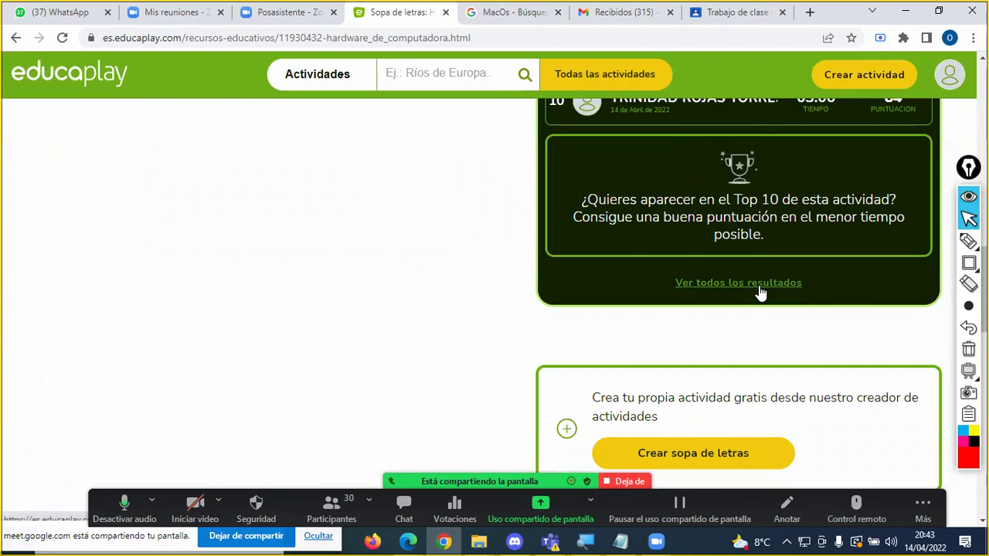
# Step: View all its results (13 plays, average score 89), then go back to the profile
pyautogui.click(754, 285)
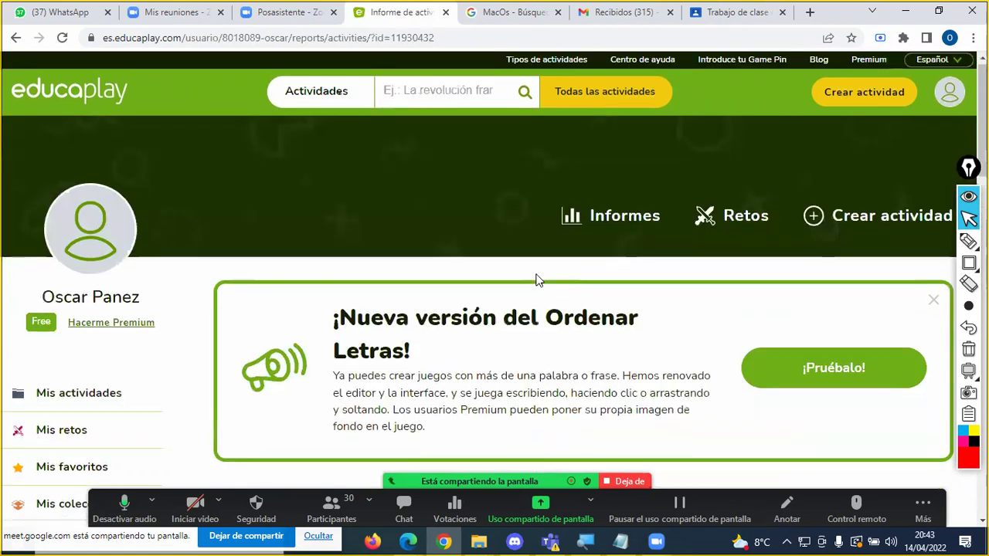
pyautogui.scroll(-8, 539, 279)
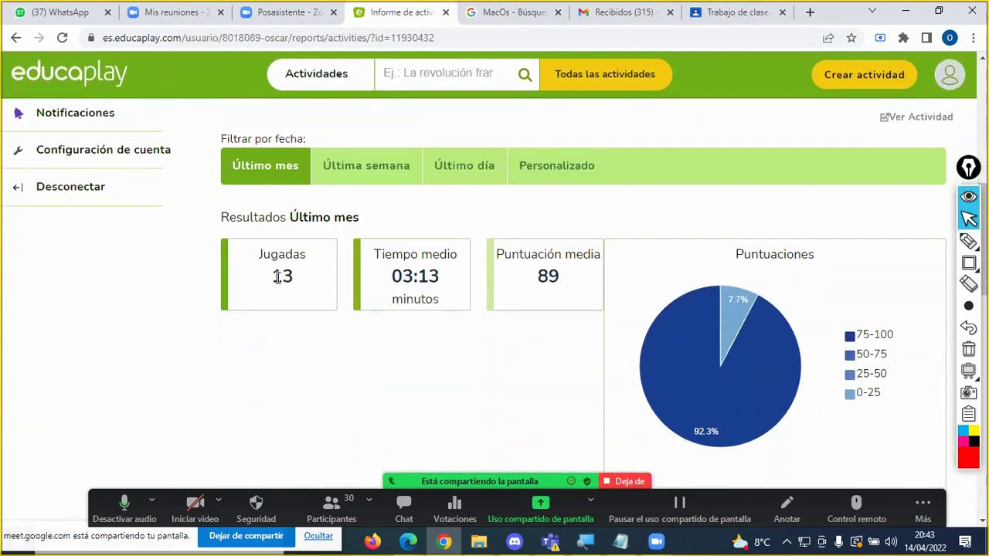
pyautogui.scroll(-3, 357, 285)
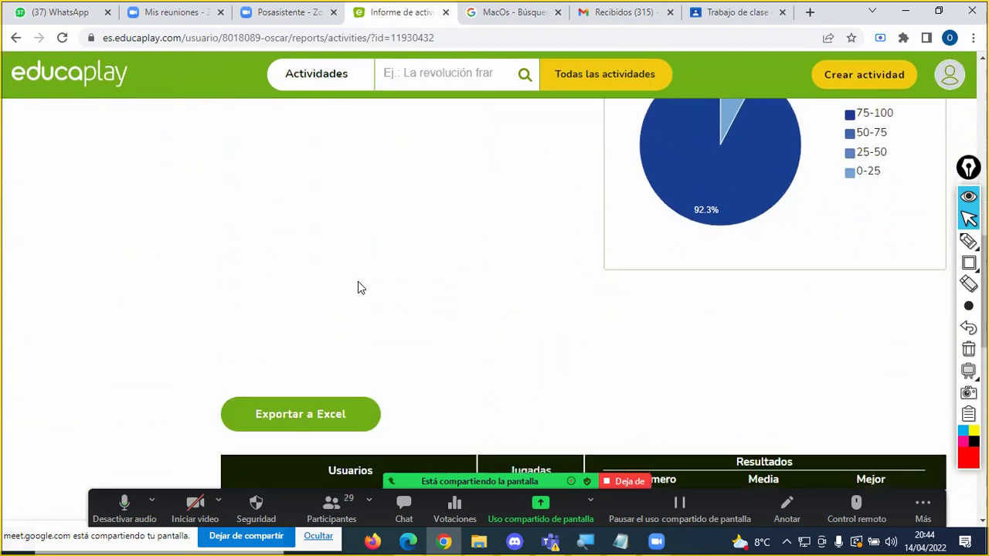
pyautogui.scroll(-4, 358, 287)
pyautogui.scroll(-2, 379, 270)
pyautogui.scroll(2, 379, 276)
pyautogui.scroll(-4, 381, 272)
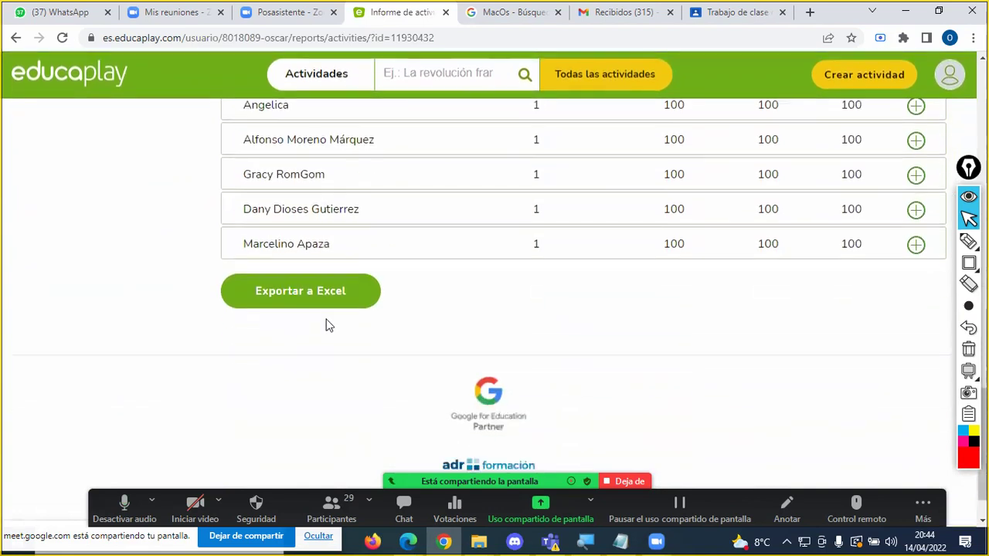
pyautogui.scroll(3, 510, 320)
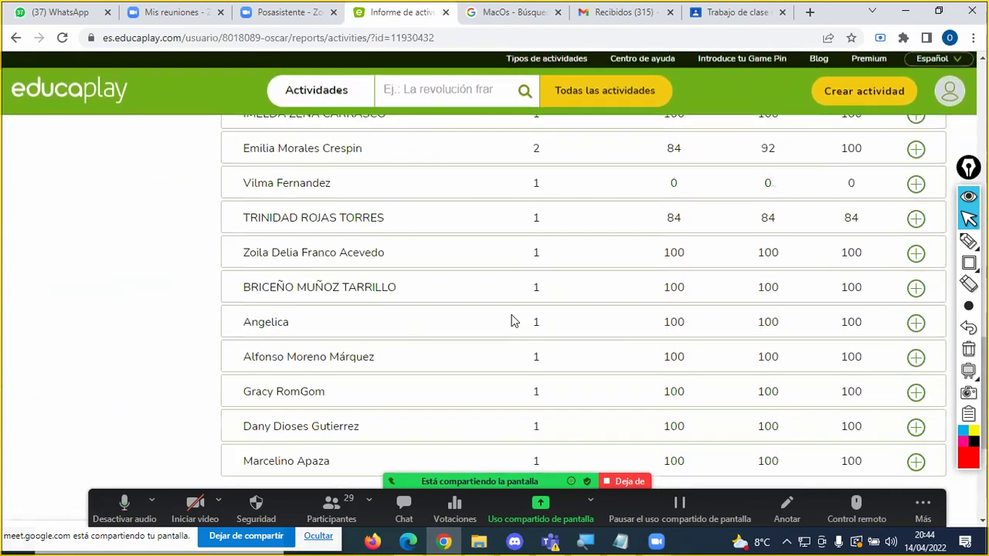
pyautogui.scroll(10, 511, 320)
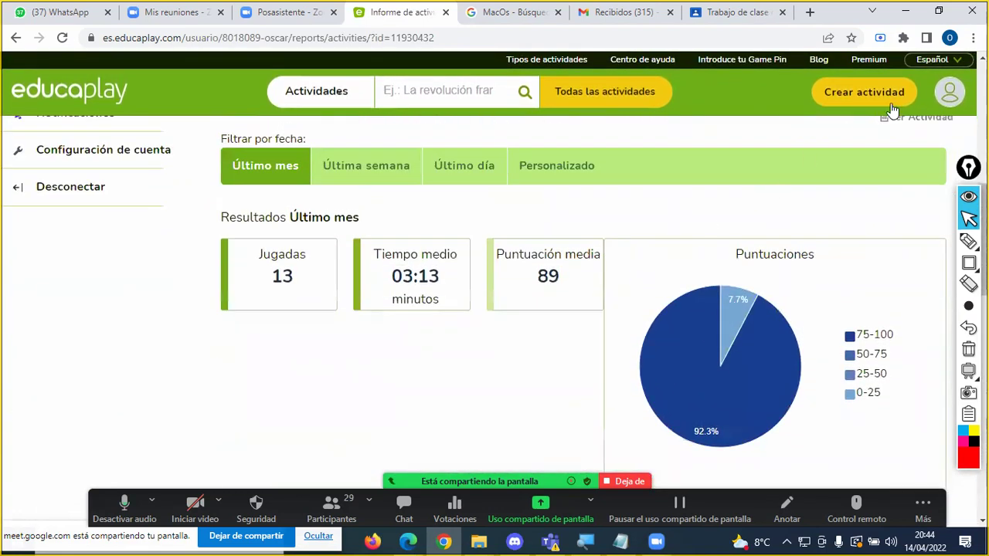
pyautogui.click(950, 94)
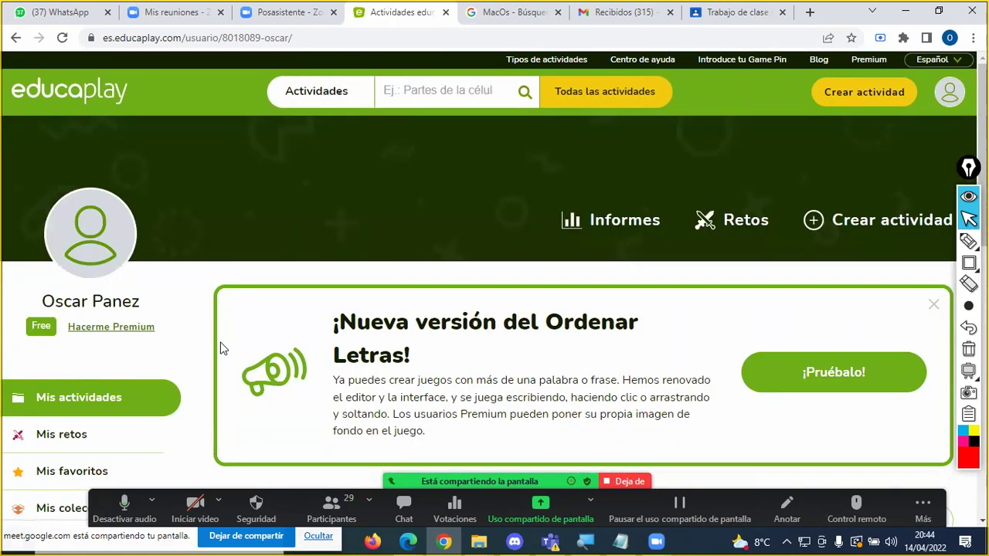
# Step: Scroll through the Educaplay profile page
pyautogui.scroll(-3, 360, 347)
pyautogui.scroll(-2, 358, 347)
pyautogui.scroll(2, 358, 346)
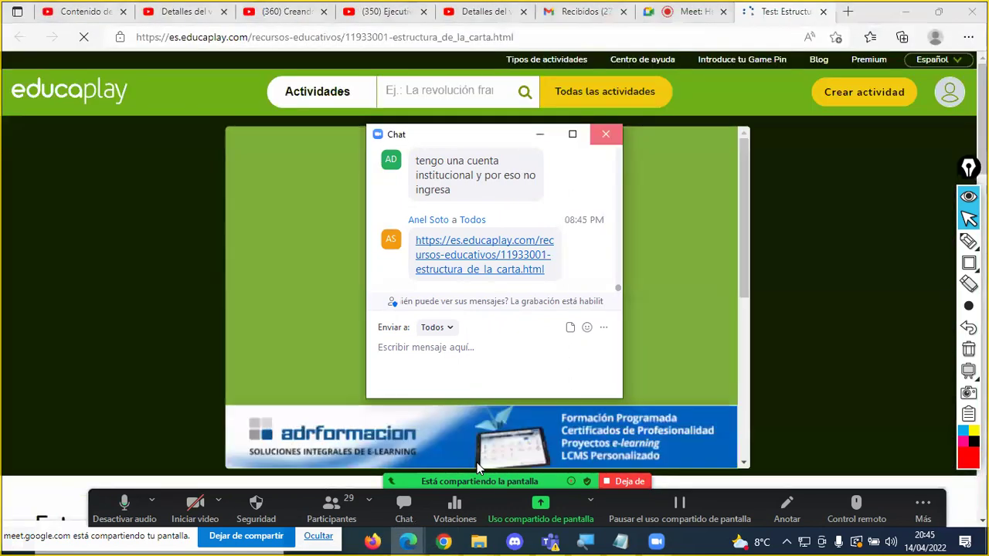
# Step: Close the chat, start the Estructura de la carta test and watch question 1's video
pyautogui.click(606, 134)
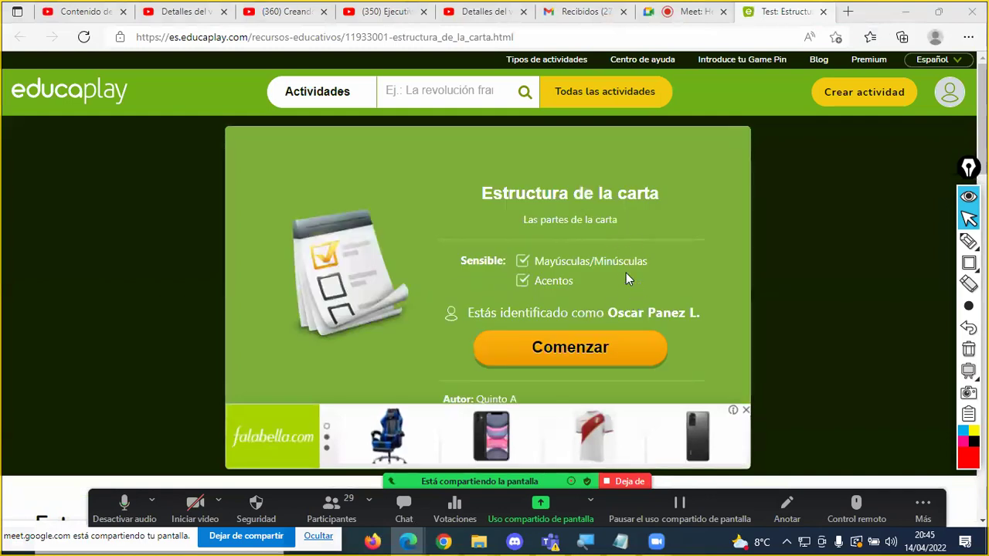
pyautogui.click(587, 351)
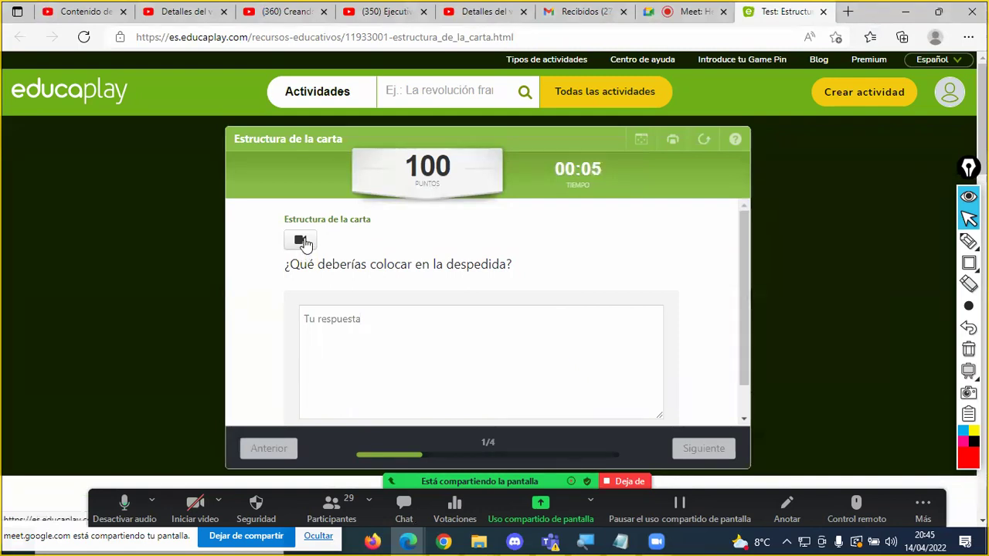
pyautogui.click(304, 241)
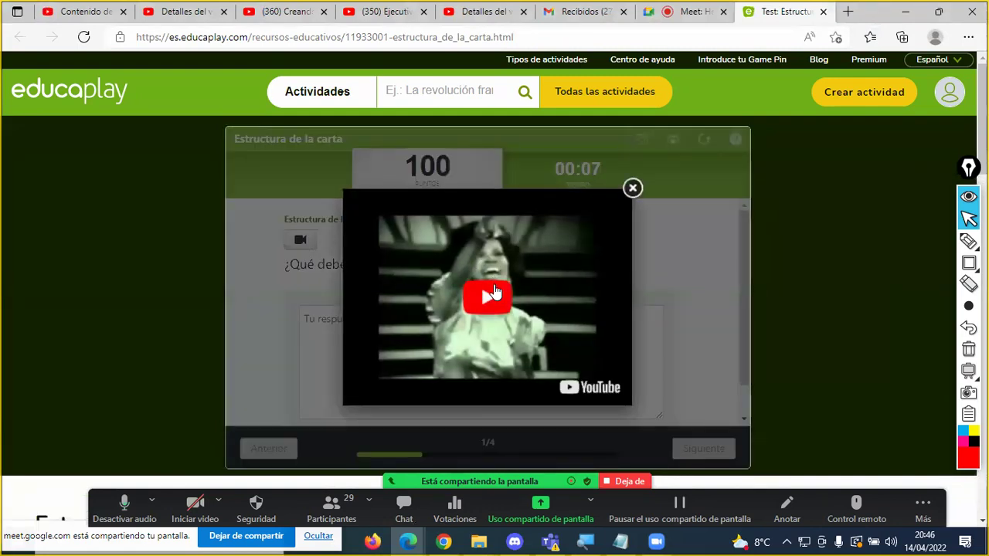
pyautogui.click(489, 293)
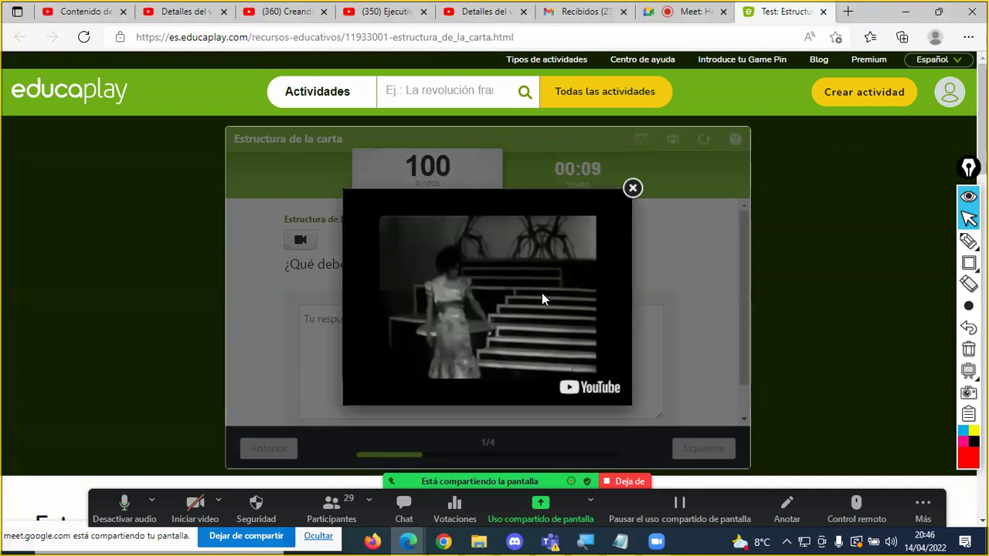
pyautogui.click(633, 190)
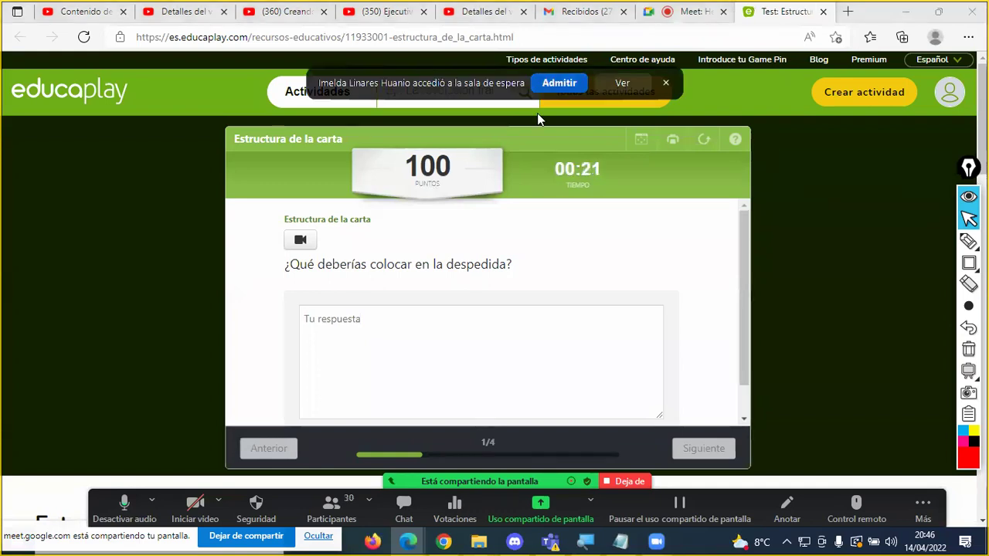
# Step: Answer question 1 with 'Adios' and advance to question 2
pyautogui.click(358, 327)
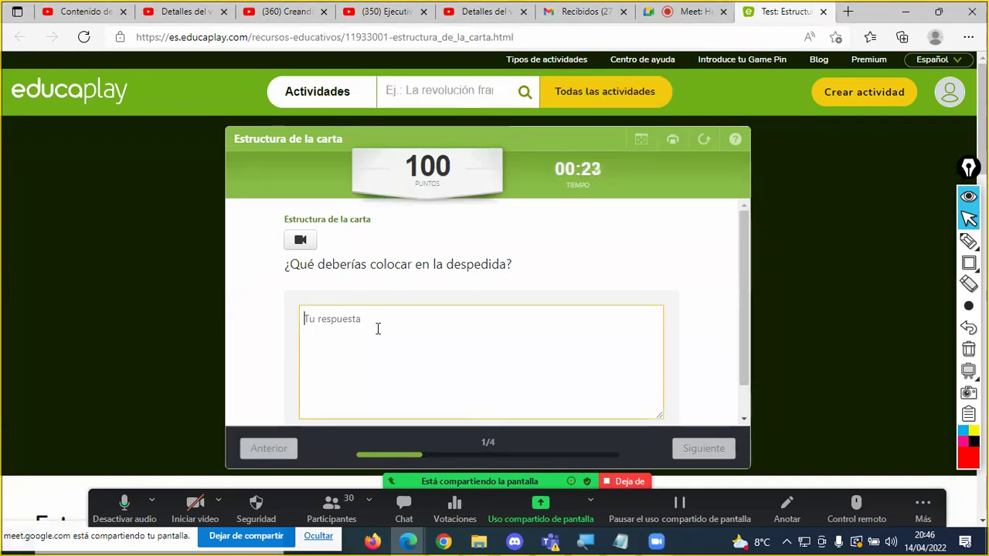
pyautogui.scroll(-1, 374, 324)
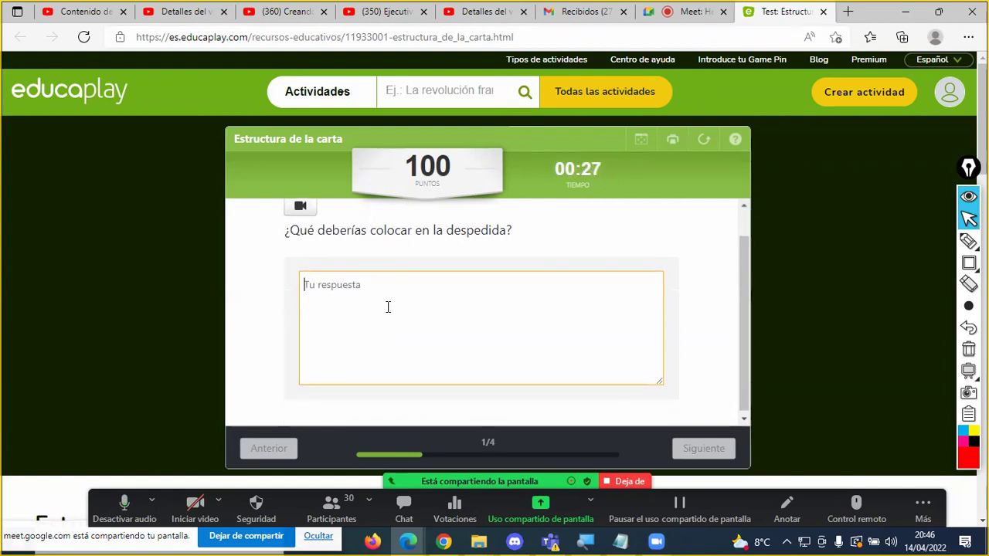
pyautogui.write('Adios')
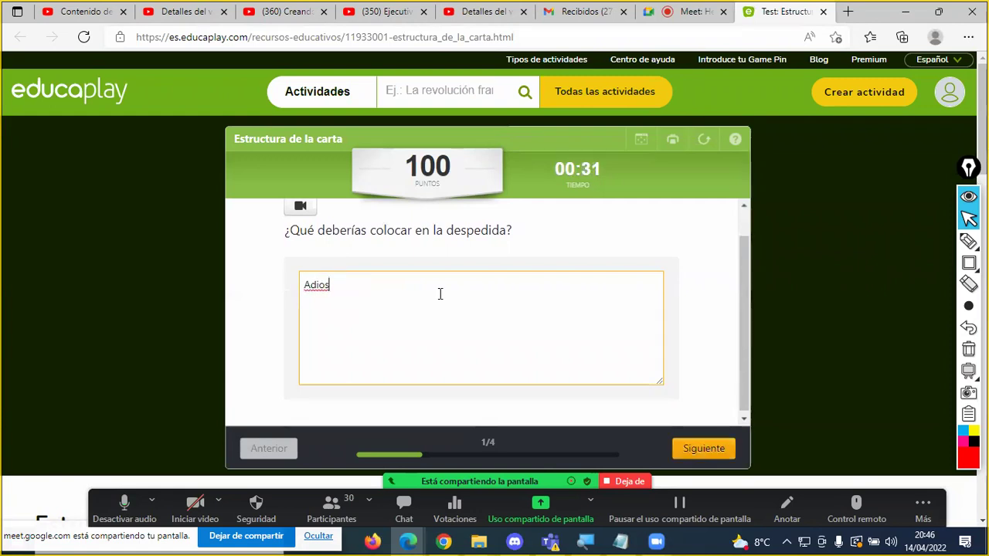
pyautogui.click(701, 448)
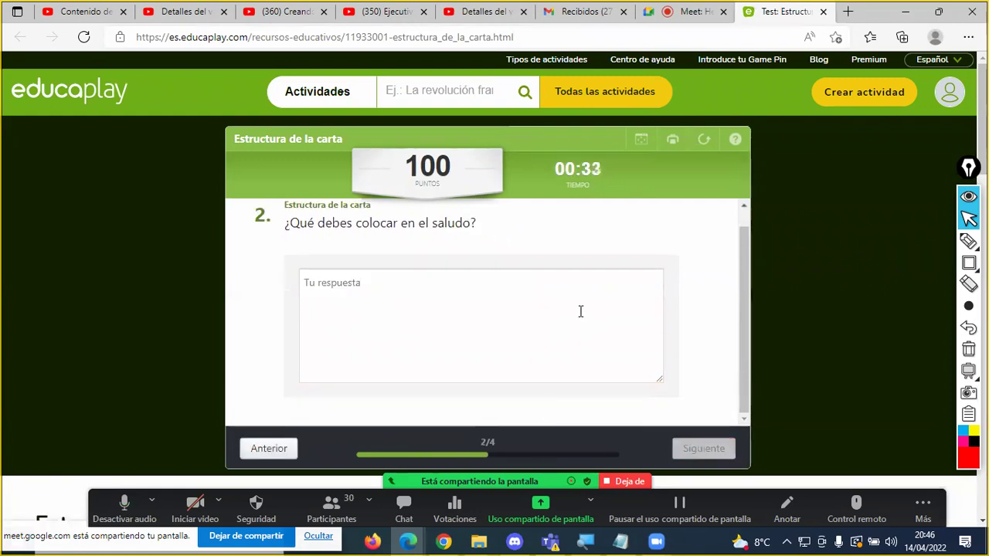
# Step: Answer question 2 with 'Mis cordiales saludos' and advance to question 3
pyautogui.click(375, 291)
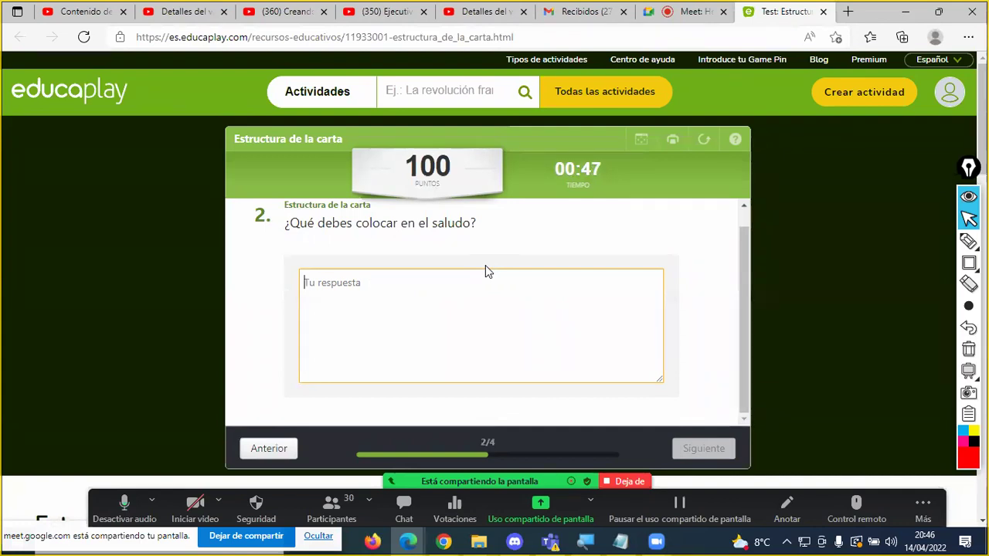
pyautogui.write('Mis ')
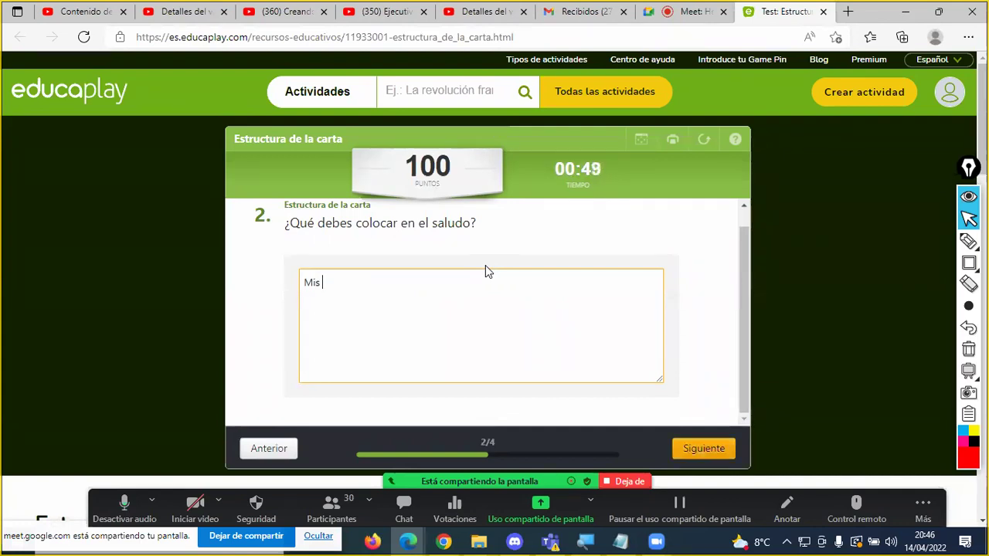
pyautogui.write('cordiales sa')
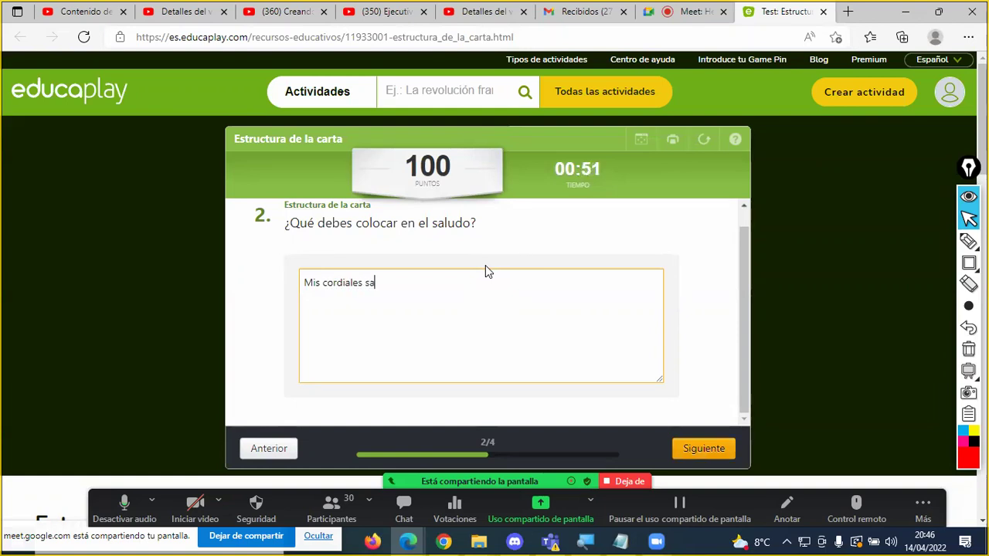
pyautogui.write('ludos')
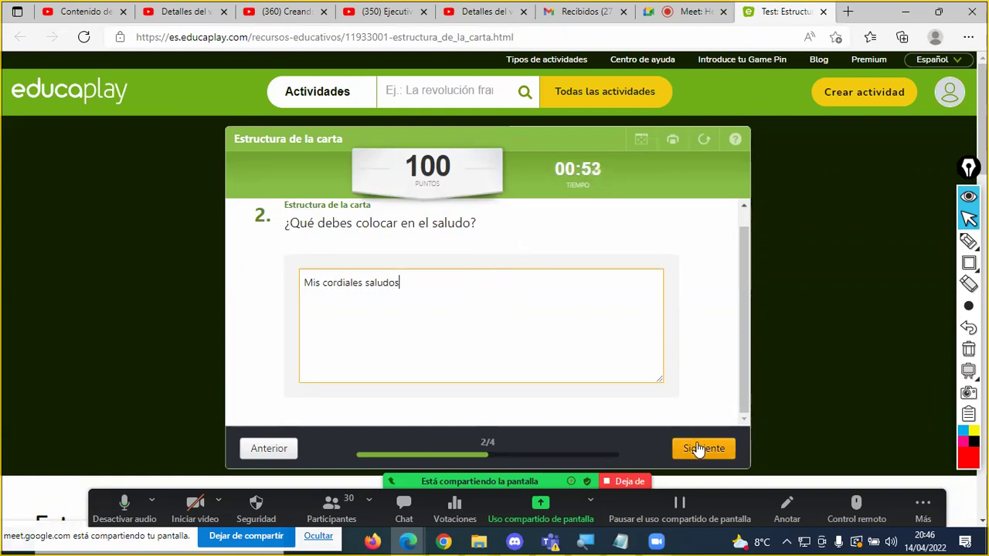
pyautogui.click(699, 448)
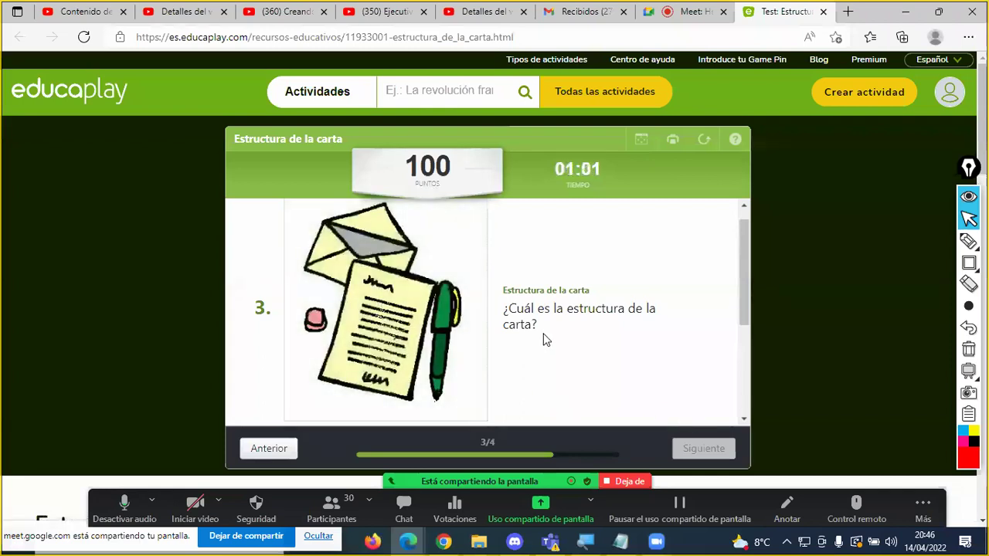
# Step: Answer question 3 with saludo, cuerpo, despedida on separate lines and advance to question 4
pyautogui.scroll(-3, 544, 337)
pyautogui.click(403, 353)
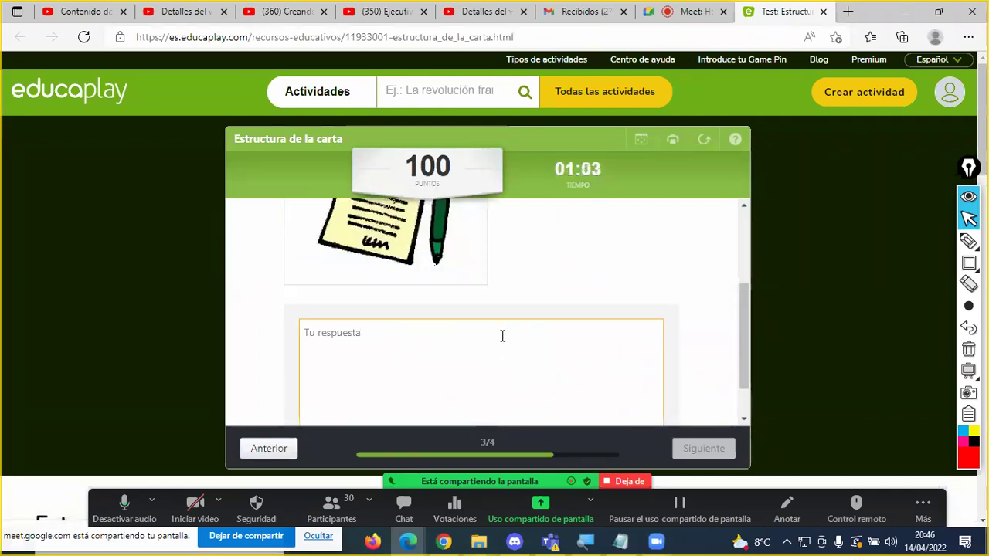
pyautogui.write('sa')
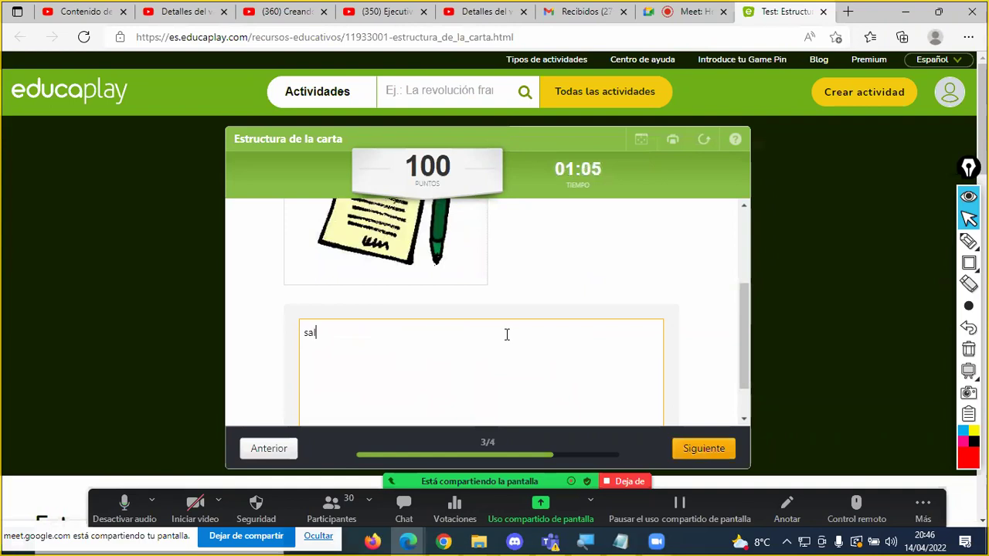
pyautogui.write('ludo')
pyautogui.press('Return')
pyautogui.write('cuerpo')
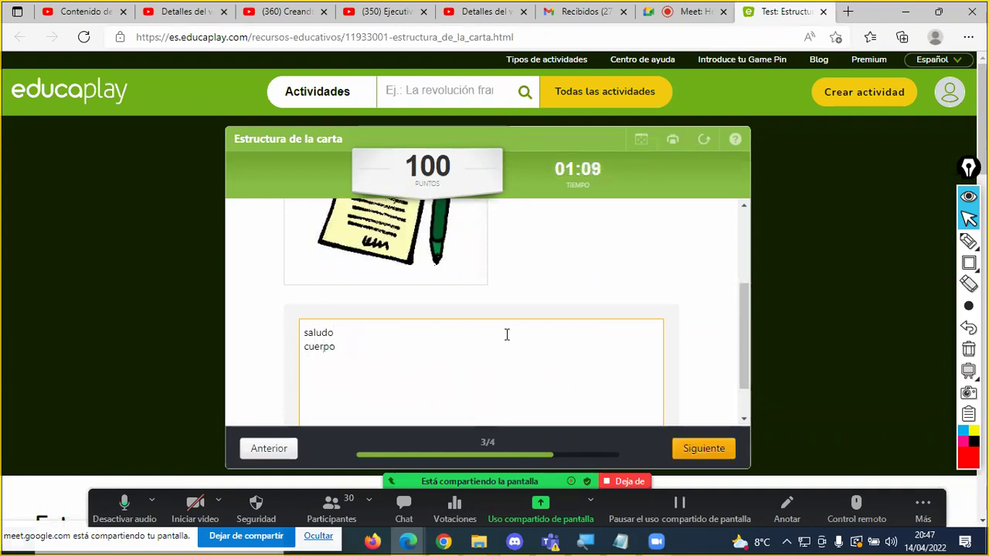
pyautogui.write('despedida')
pyautogui.click(709, 448)
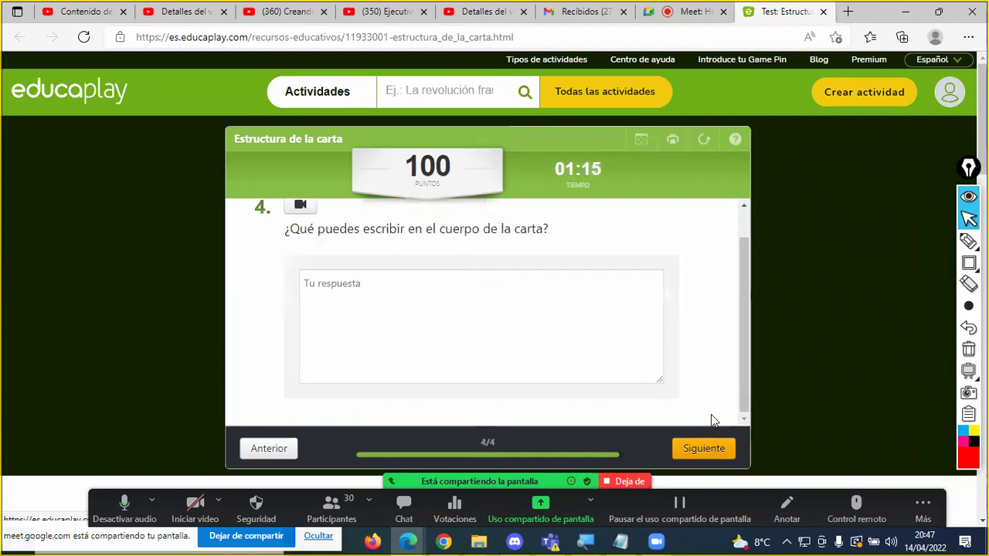
# Step: Preview and close question 4's video clue, then open a new empty browser tab
pyautogui.scroll(1, 624, 295)
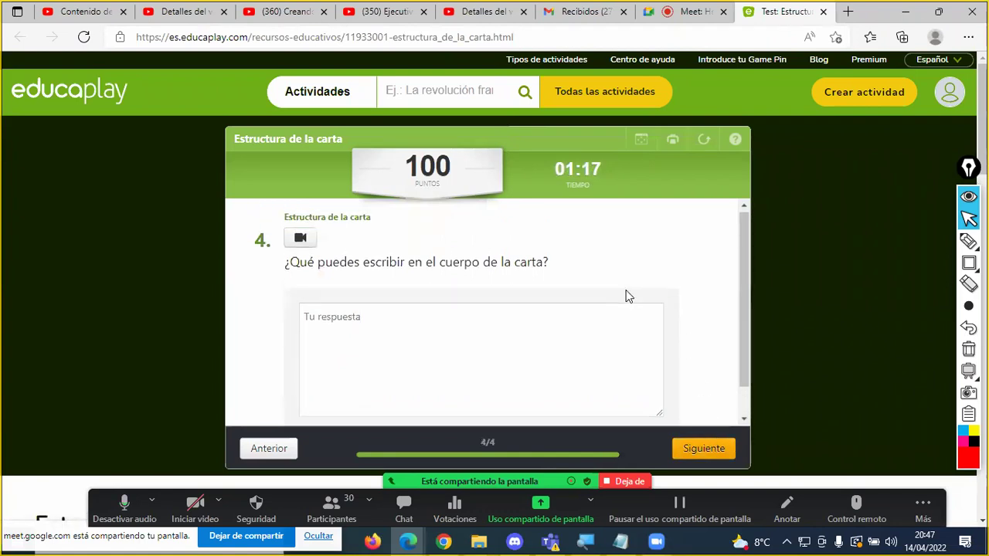
pyautogui.click(303, 242)
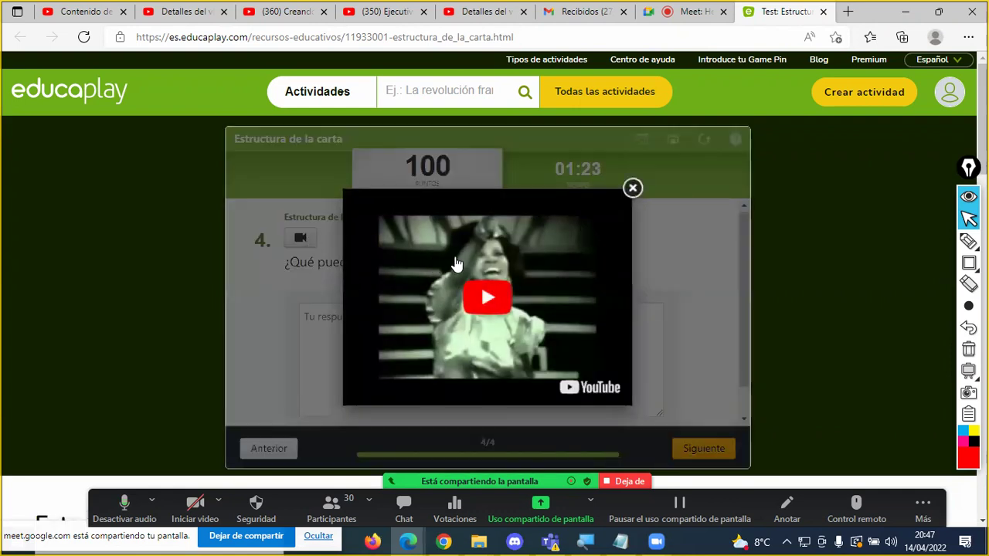
pyautogui.click(632, 188)
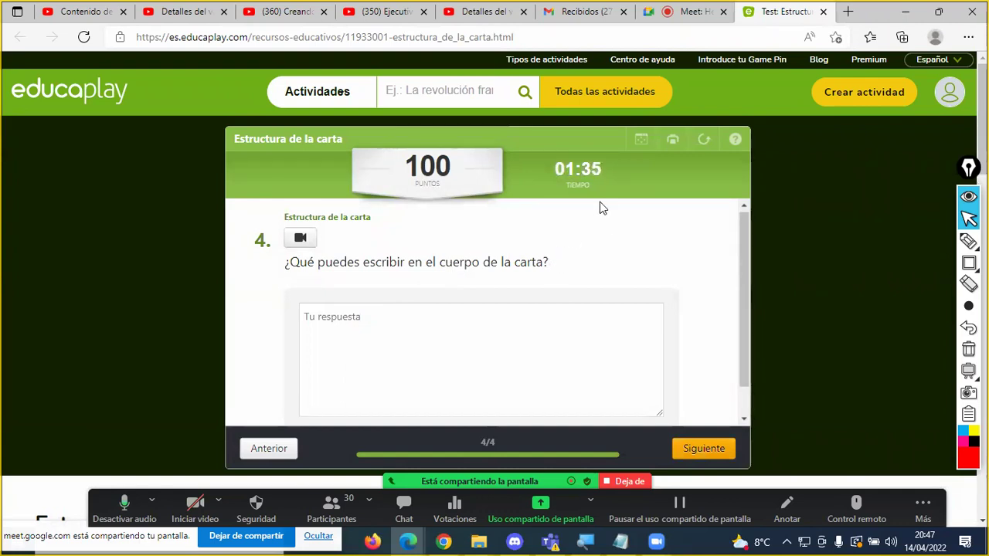
pyautogui.click(848, 13)
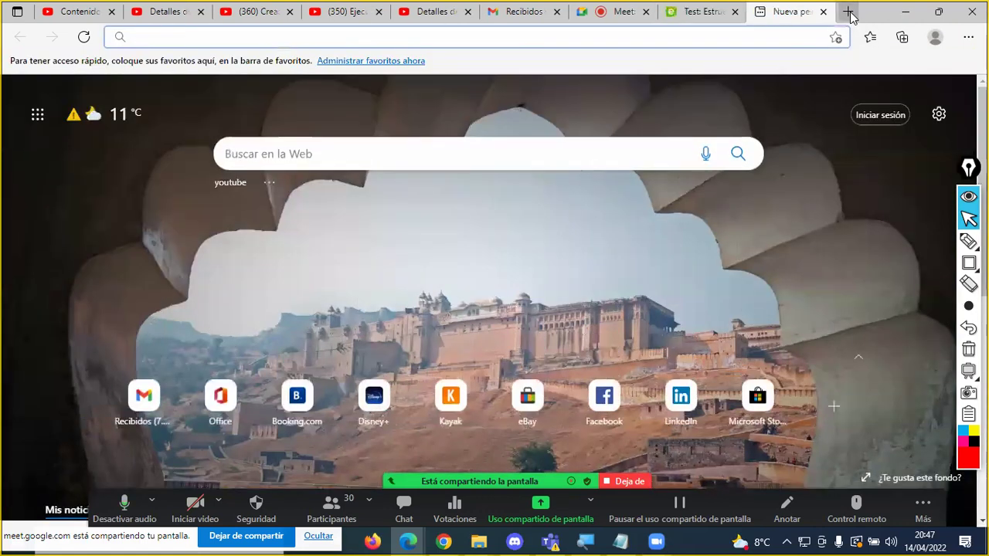
# Step: Search the web for 'you' and open the YouTube site
pyautogui.write('you')
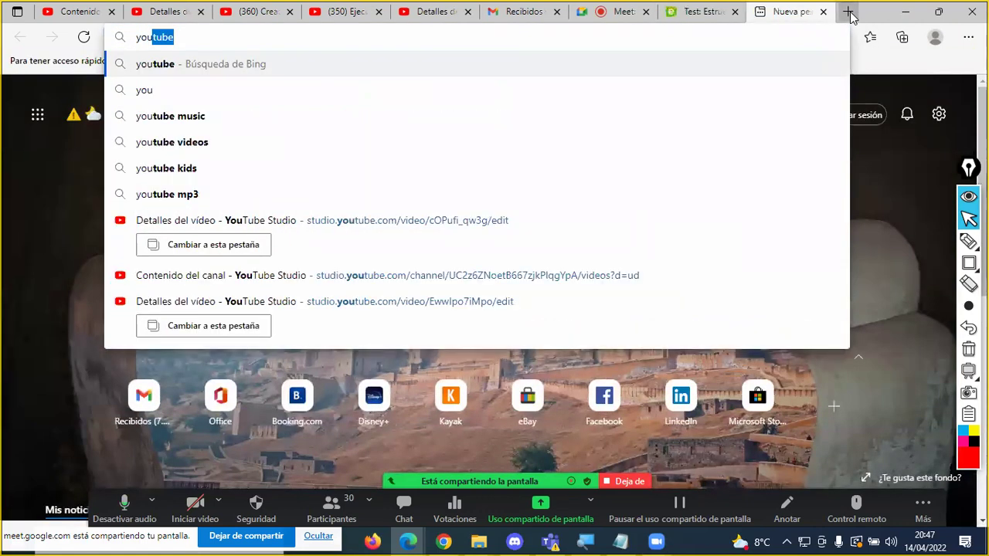
pyautogui.press('Return')
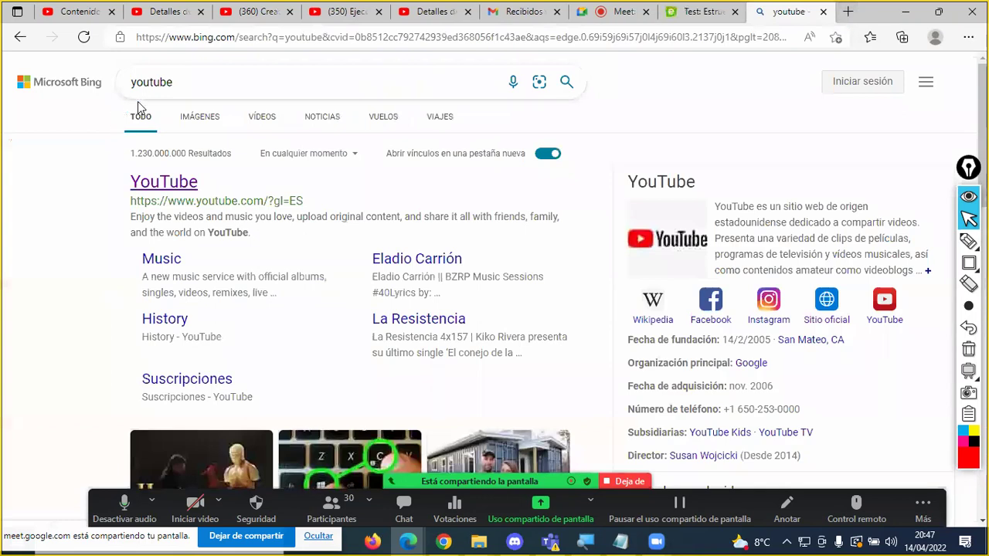
pyautogui.click(184, 181)
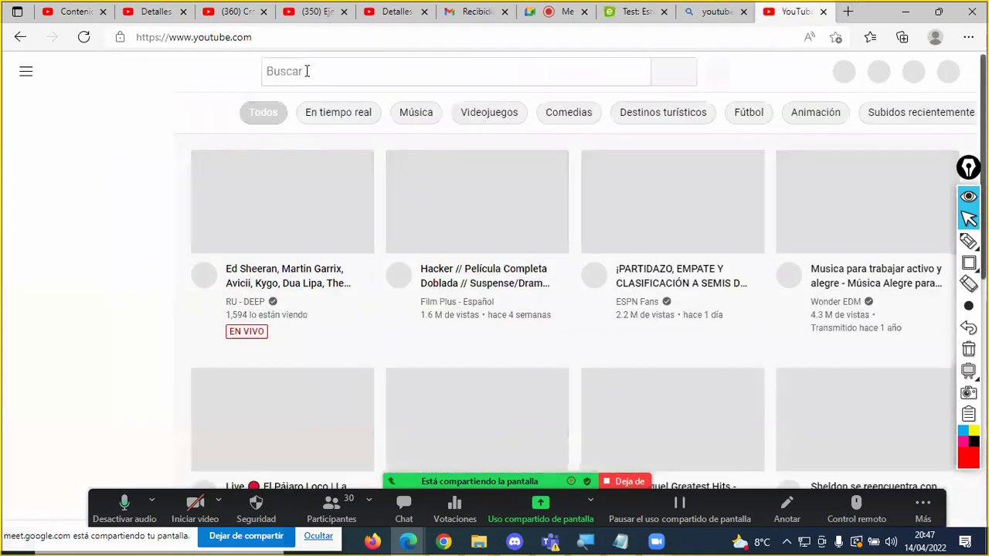
# Step: Search YouTube for 'estructura de la carta' and open 'La carta. Partes y su estructura.'
pyautogui.click(305, 71)
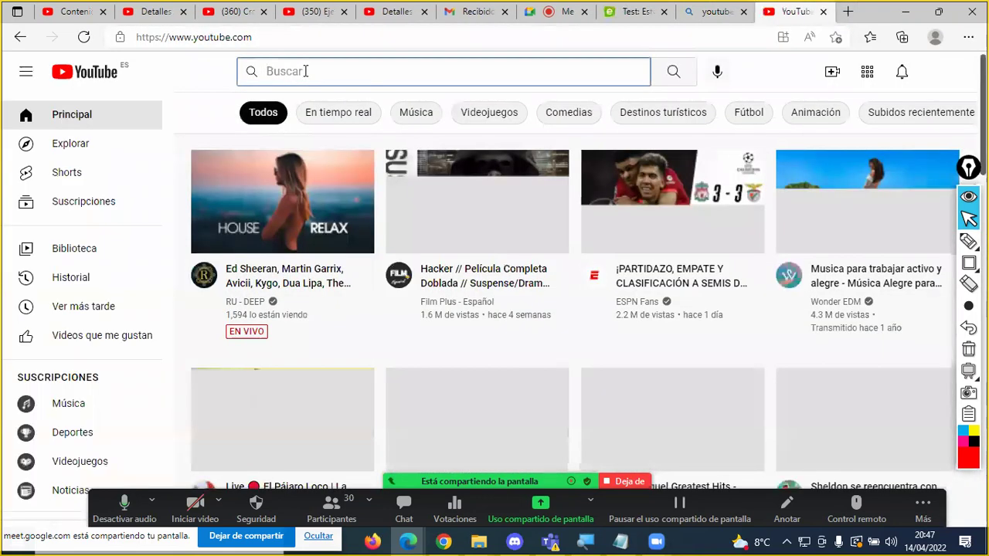
pyautogui.write('estructur')
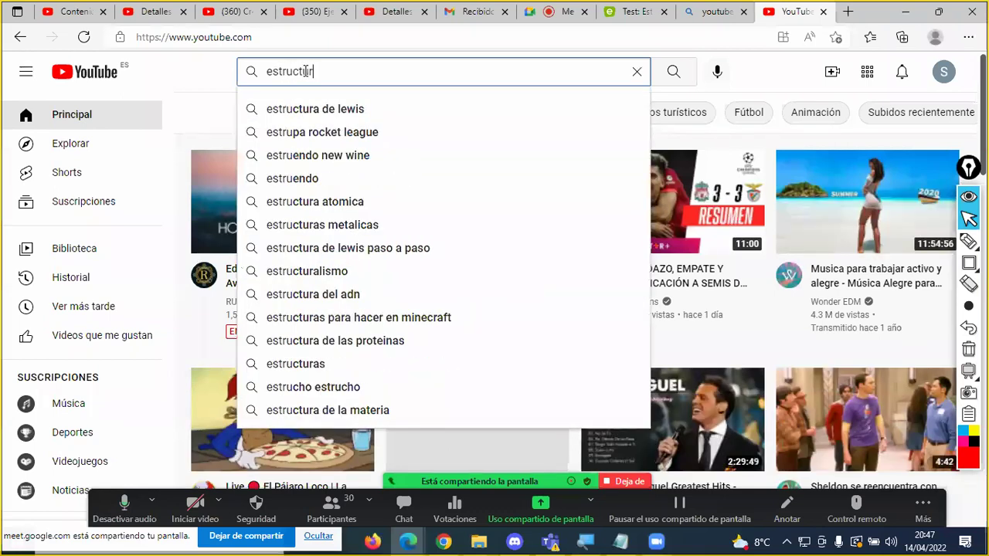
pyautogui.write('a de la car')
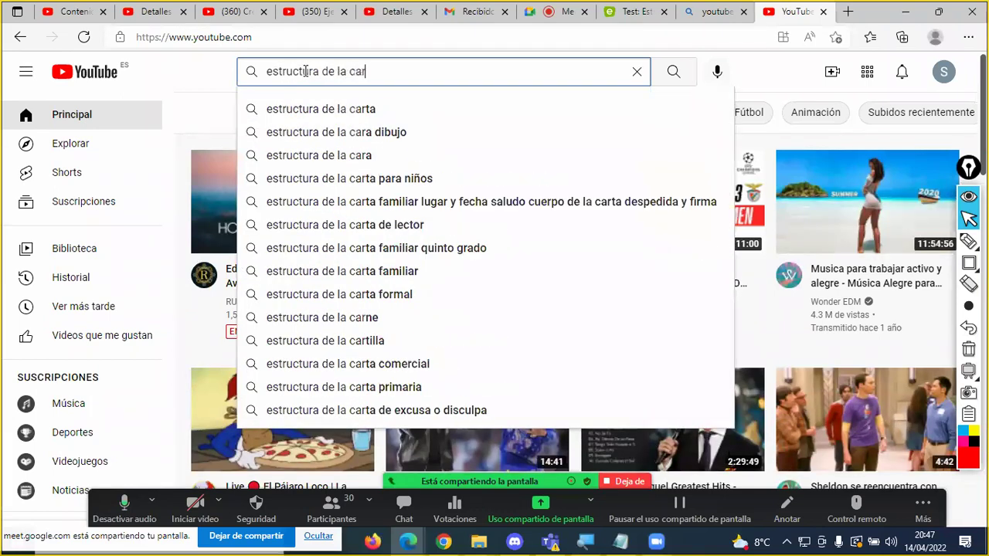
pyautogui.write('ta')
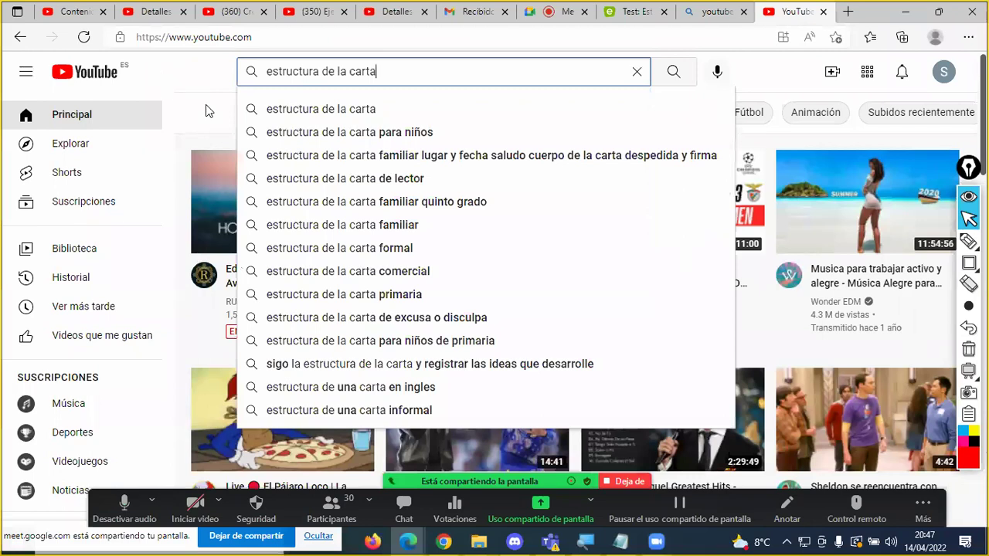
pyautogui.click(207, 104)
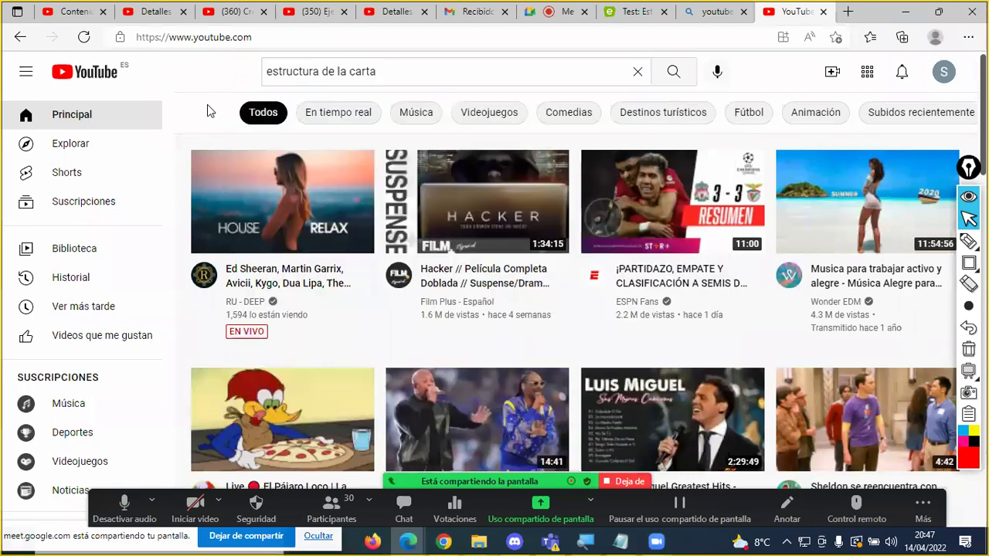
pyautogui.click(459, 73)
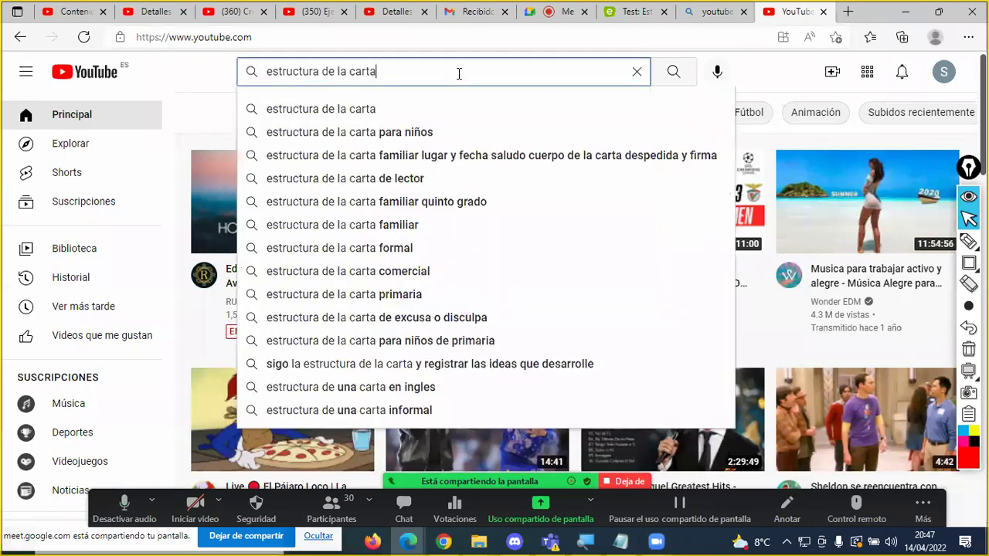
pyautogui.press('Return')
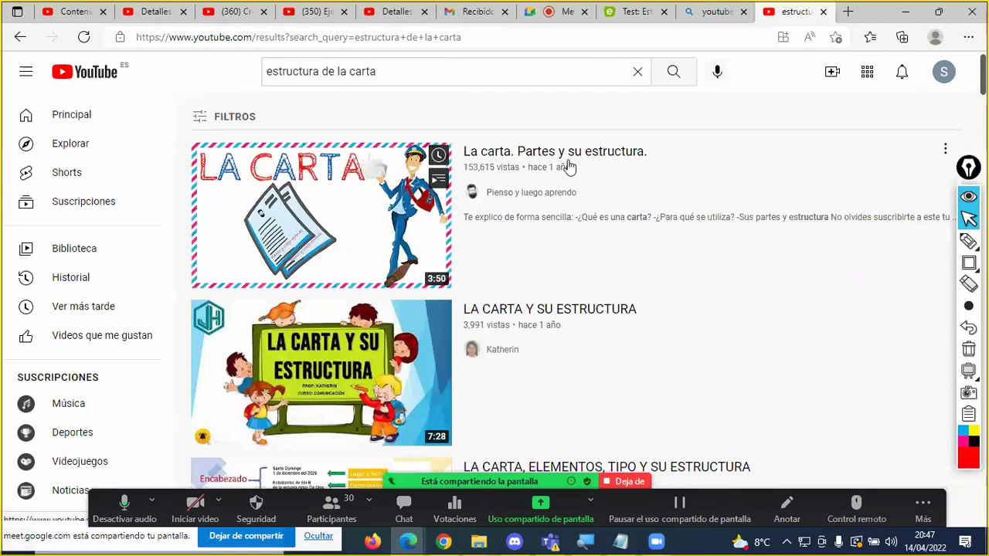
pyautogui.click(358, 210)
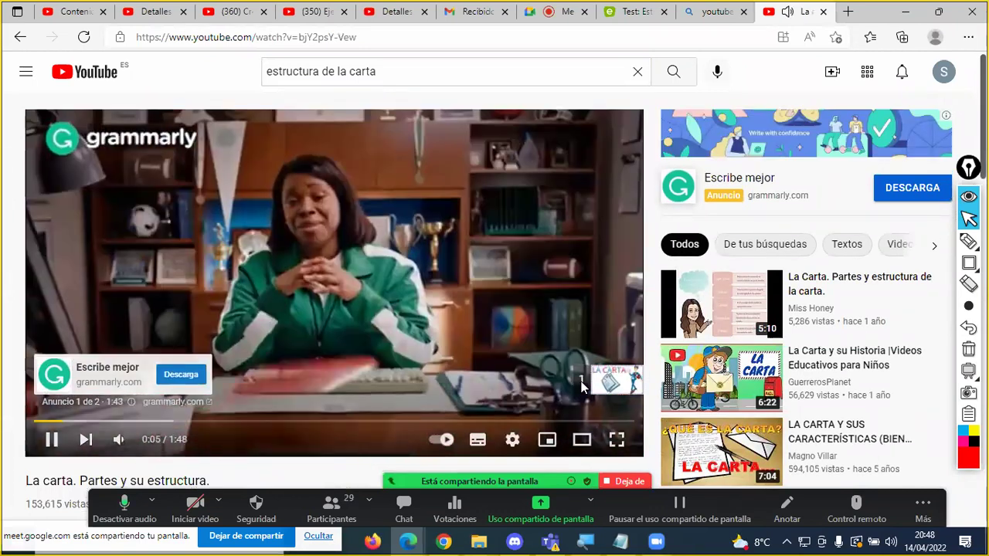
# Step: Skip the ad, seek through the video in jumps up to 1:15, and pause it at 1:17
pyautogui.click(587, 380)
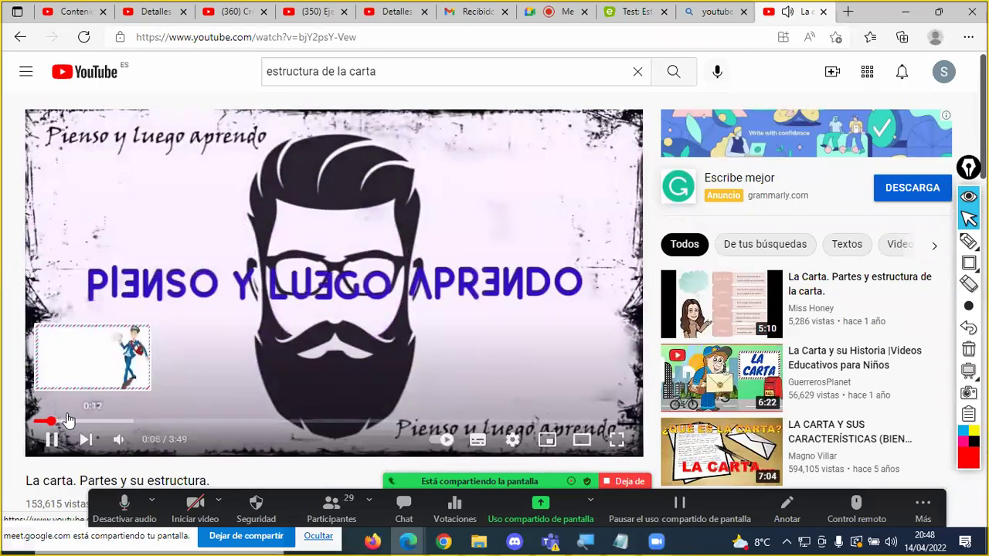
pyautogui.click(68, 421)
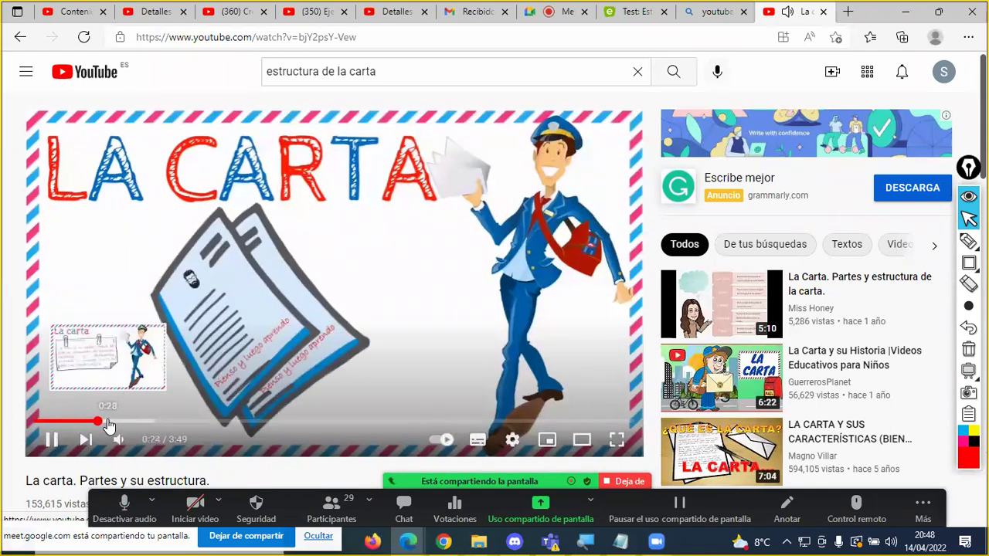
pyautogui.click(108, 422)
pyautogui.click(126, 423)
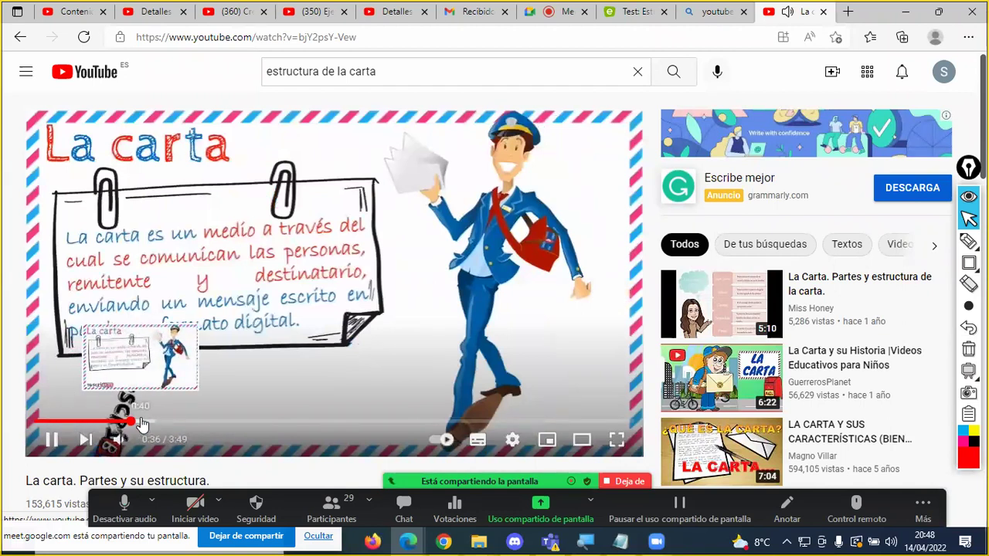
pyautogui.click(145, 424)
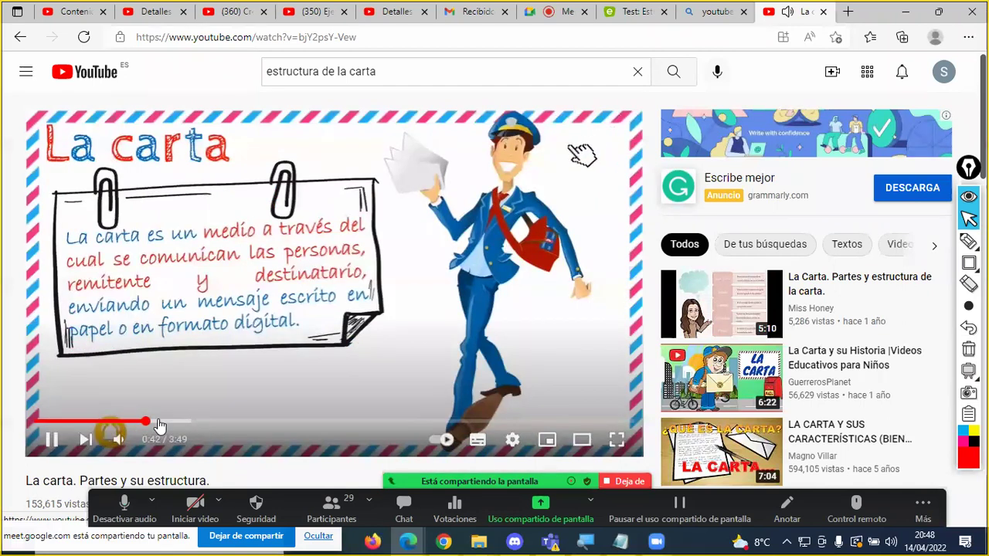
pyautogui.click(176, 424)
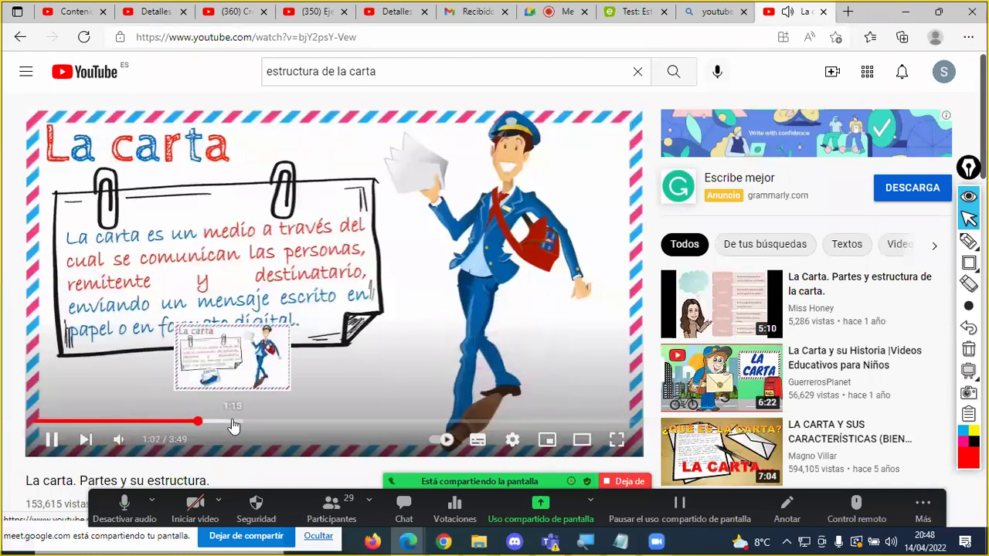
pyautogui.click(232, 424)
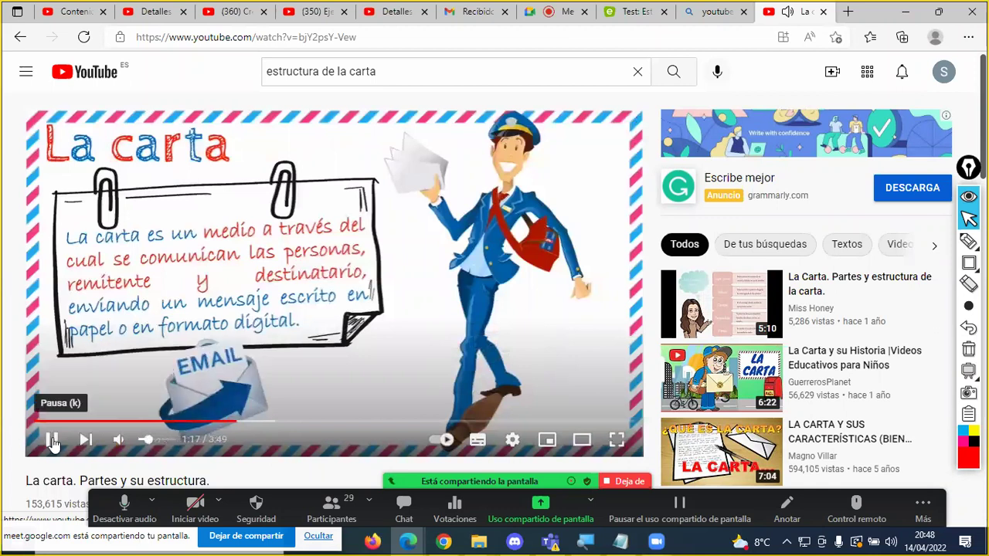
pyautogui.click(51, 439)
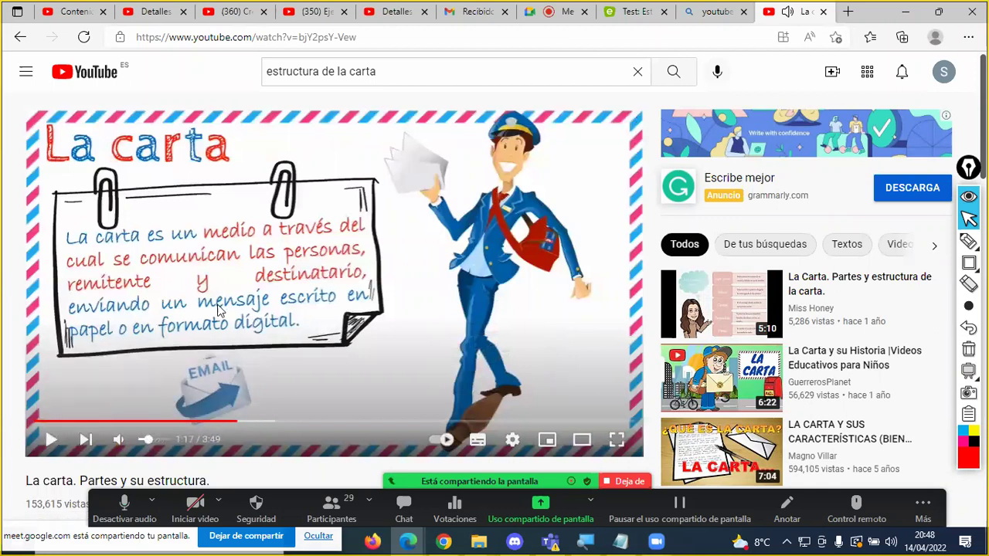
pyautogui.click(397, 37)
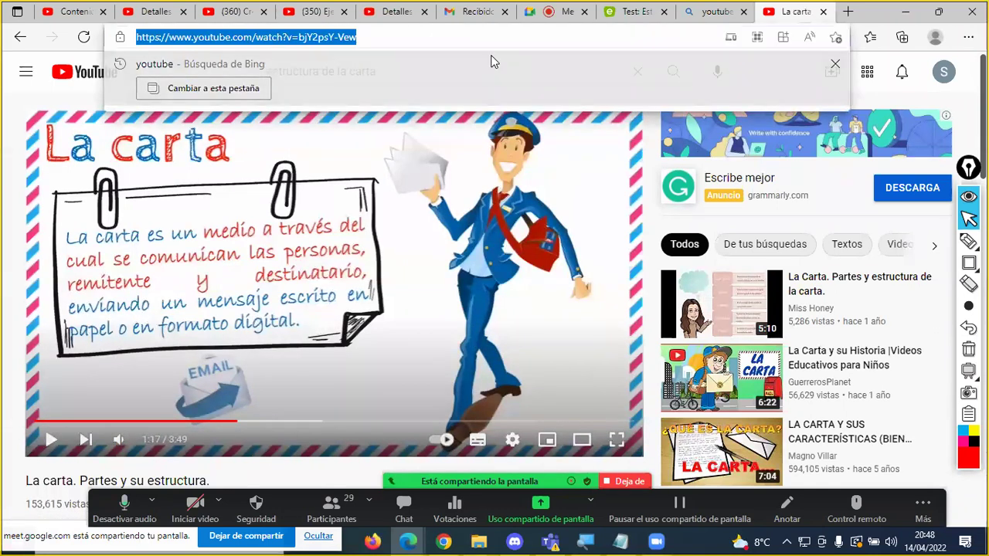
pyautogui.press('Escape')
# Step: Answer the last Estructura de la carta question with 'contenido', finish the test, and rate it
pyautogui.click(612, 17)
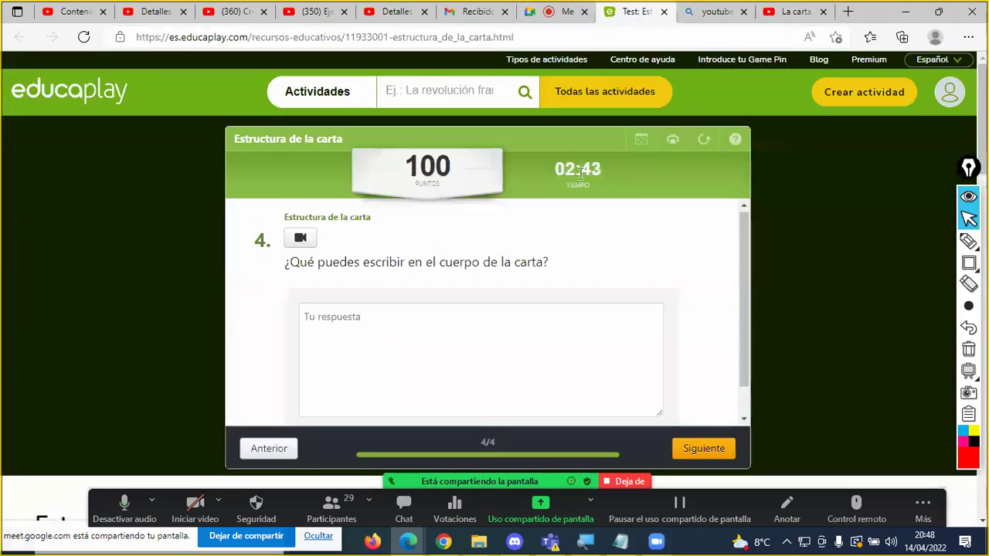
pyautogui.click(411, 319)
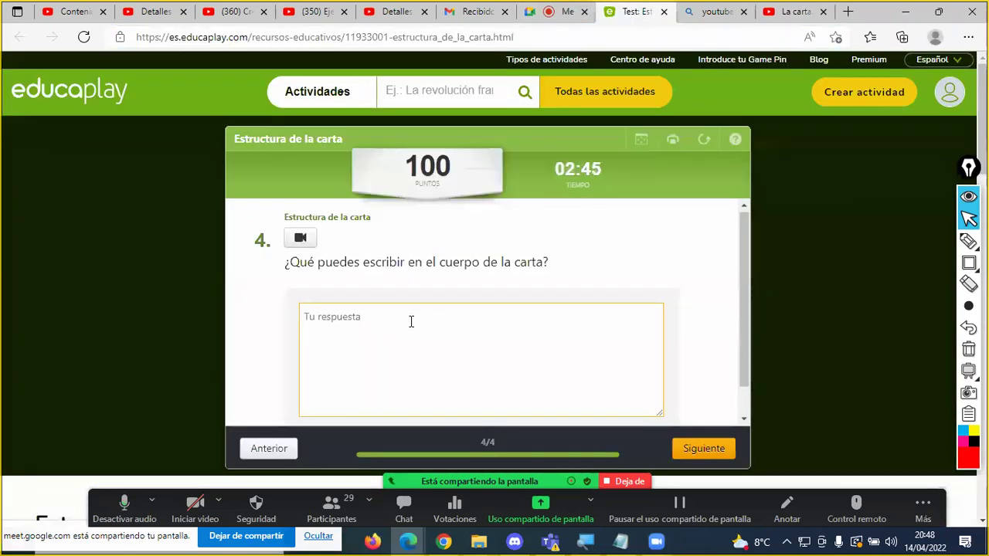
pyautogui.write('contenido')
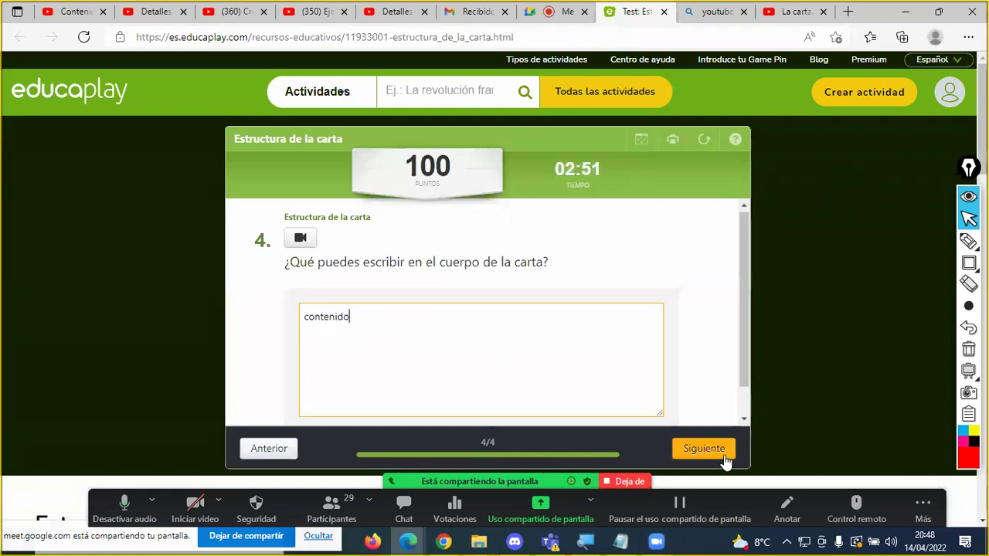
pyautogui.click(704, 448)
pyautogui.click(494, 377)
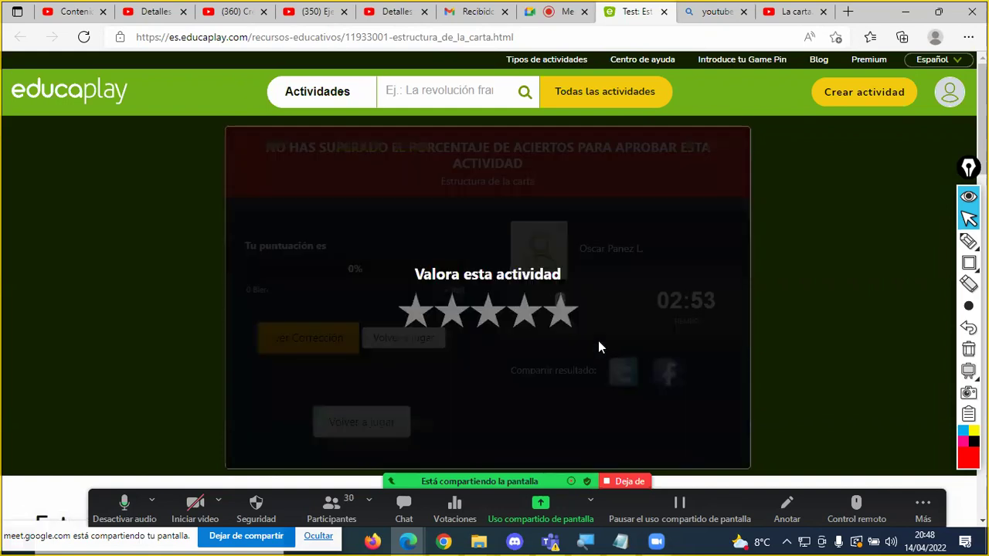
pyautogui.click(564, 313)
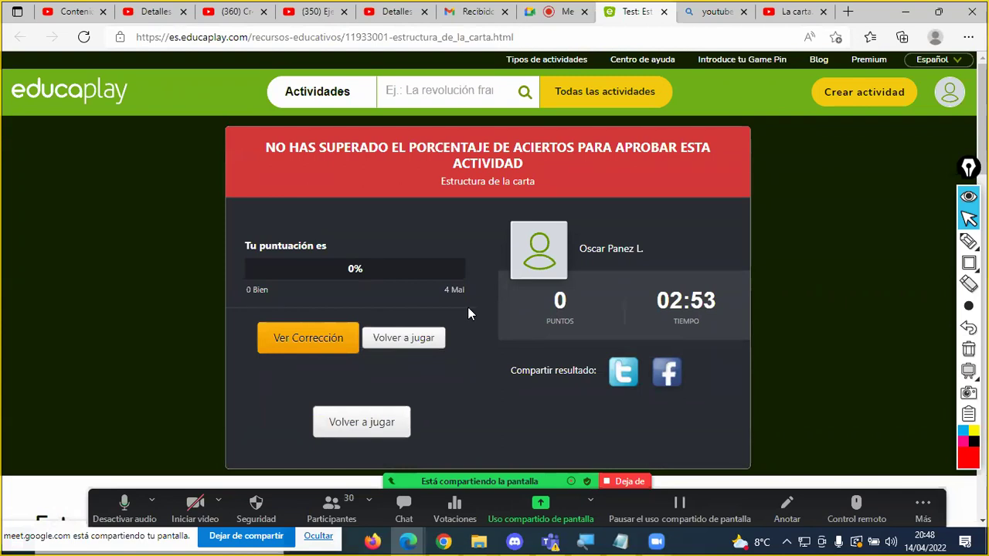
# Step: Review the results: 0%, 4 wrong, 0 points in 02:53, plus the Top 10 list
pyautogui.scroll(-5, 468, 307)
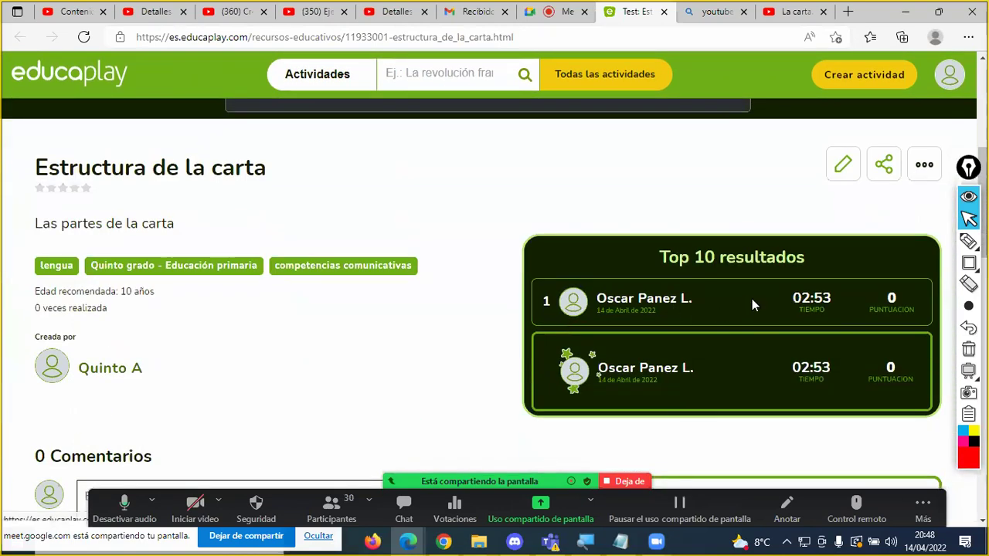
pyautogui.doubleClick(893, 298)
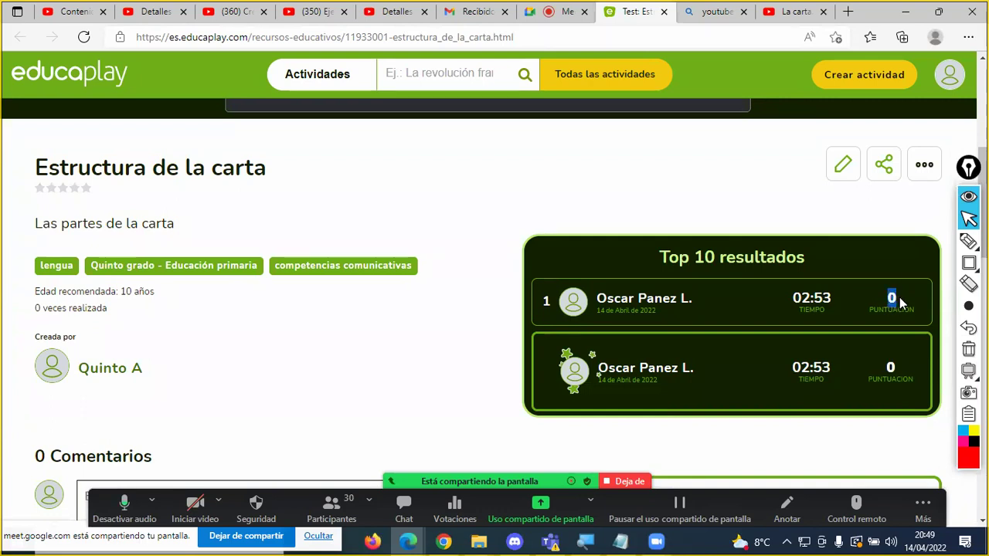
pyautogui.scroll(-3, 446, 280)
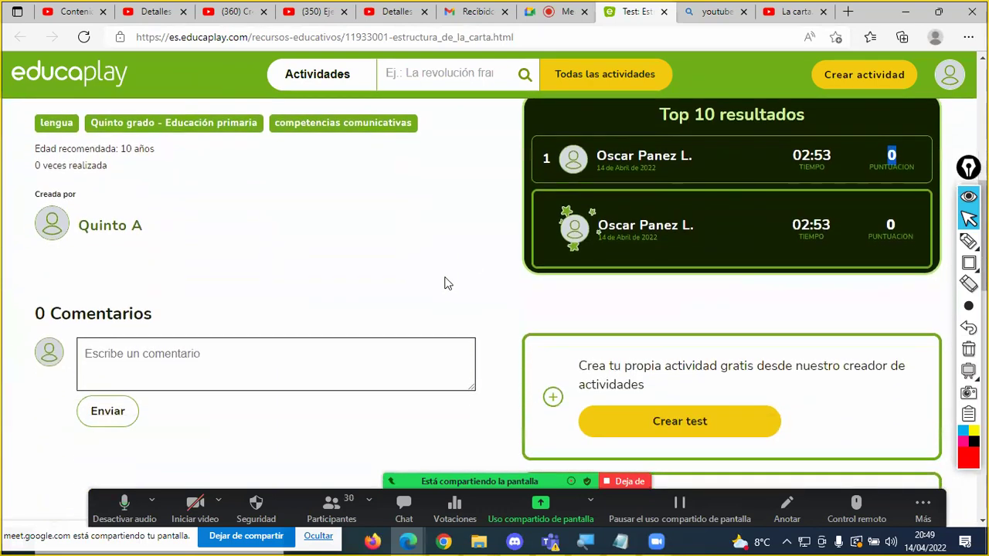
pyautogui.scroll(-1, 448, 276)
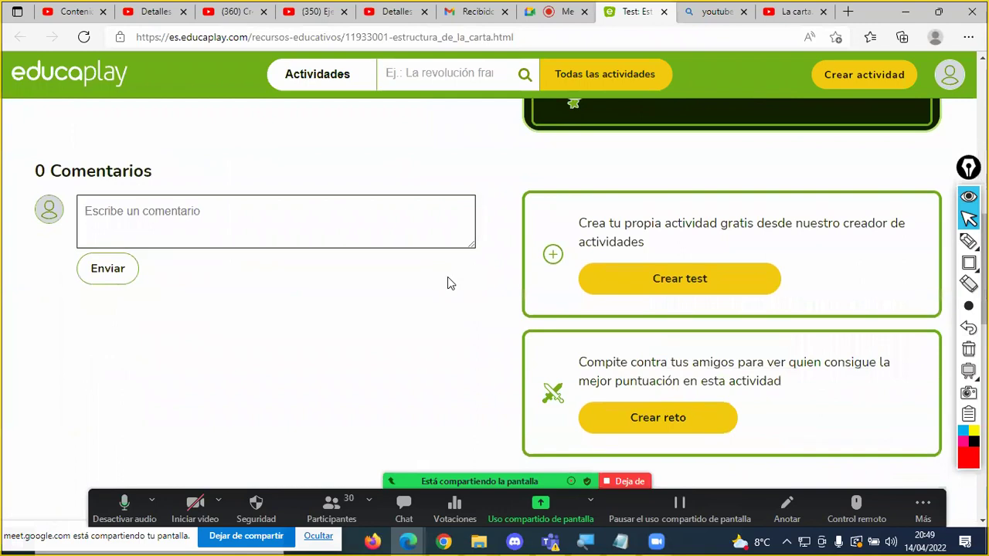
pyautogui.scroll(5, 447, 276)
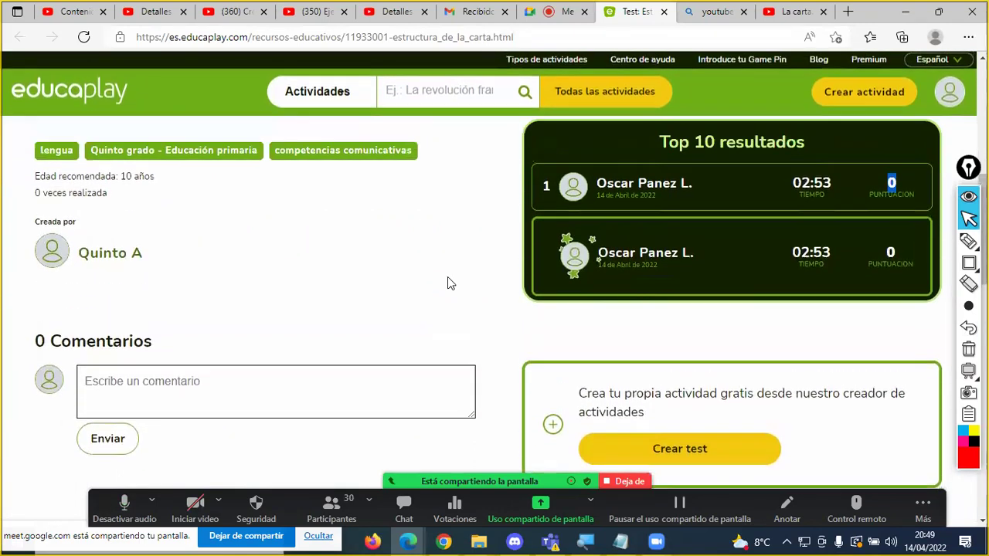
pyautogui.scroll(4, 633, 326)
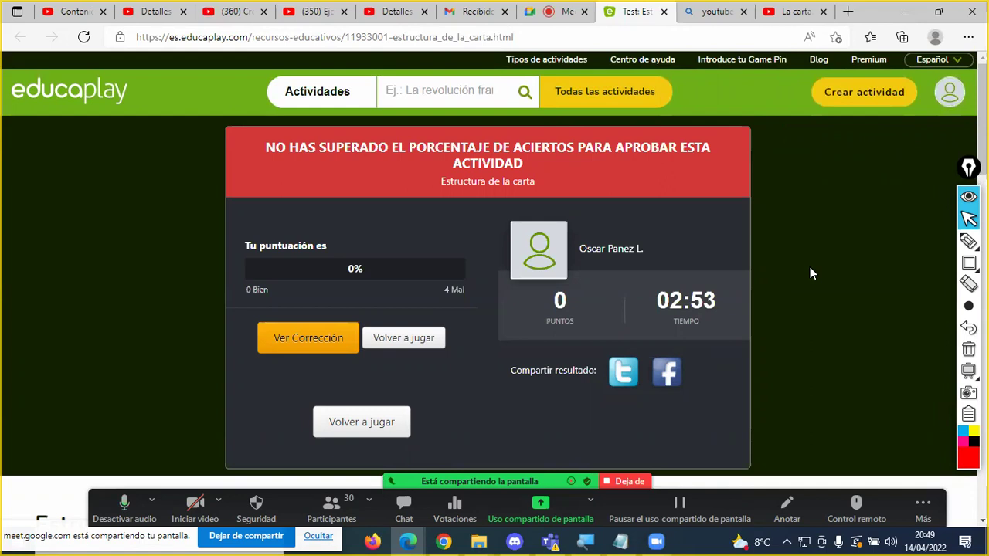
# Step: Close the Educaplay test and La carta video tabs and return to the Meet tab
pyautogui.click(663, 11)
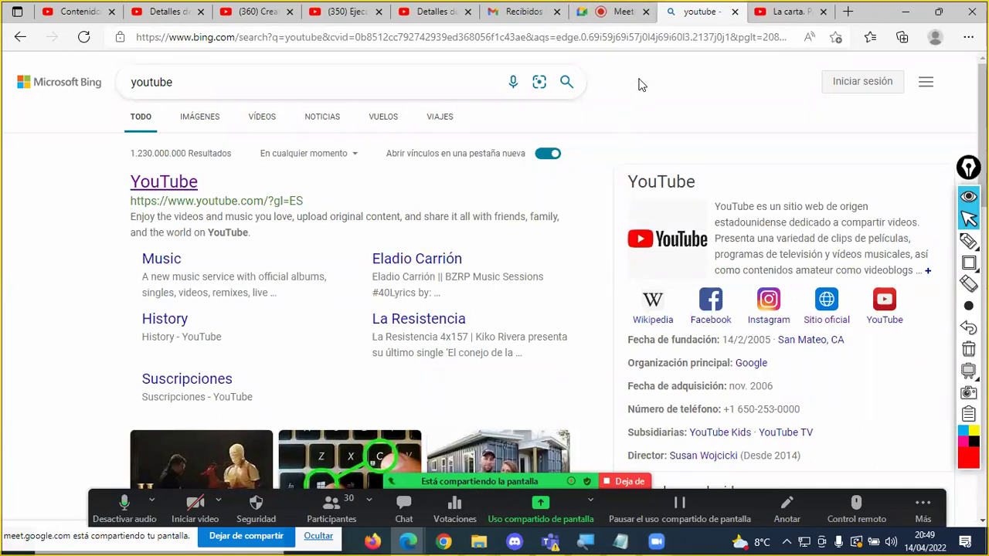
pyautogui.click(822, 12)
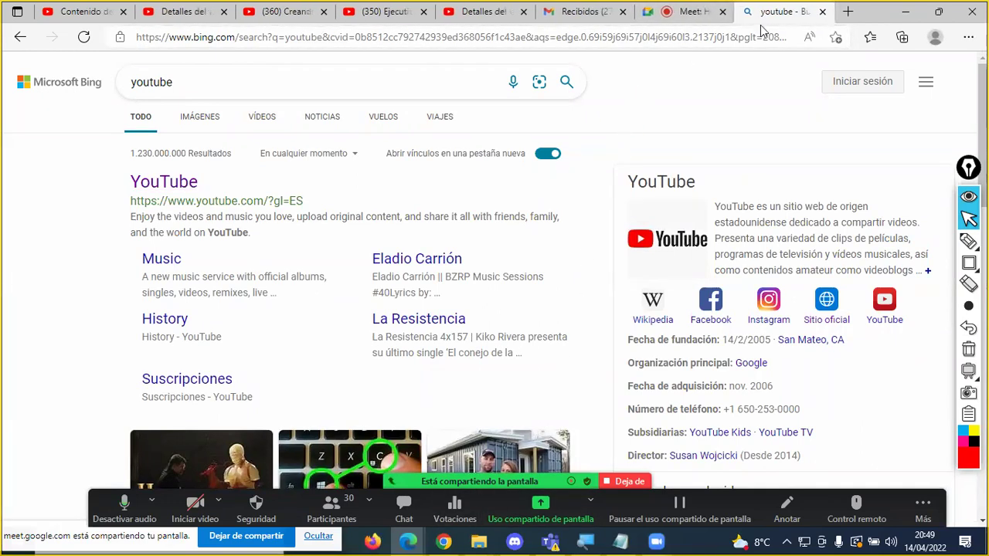
pyautogui.click(712, 17)
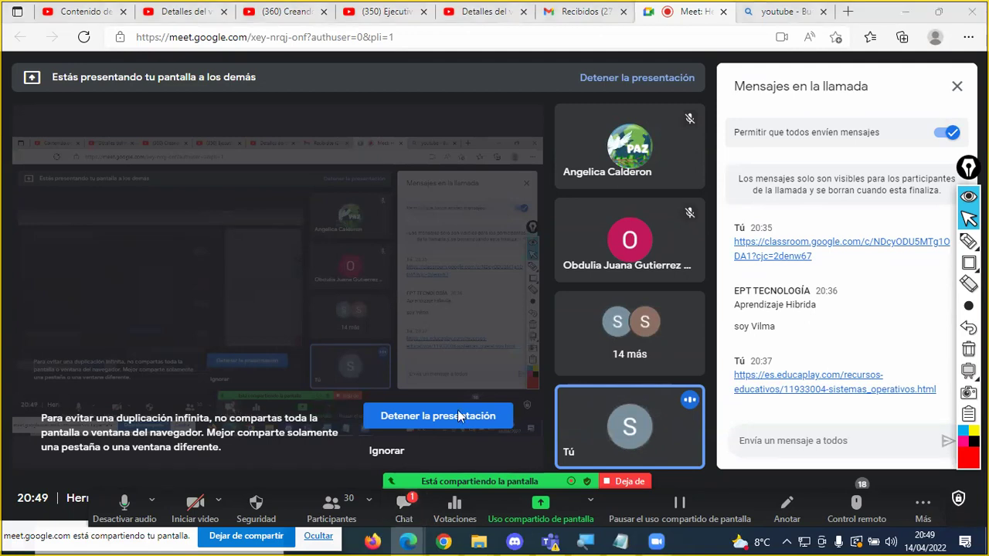
# Step: Open the meeting chat to read new messages, then close it again
pyautogui.hotkey('alt', 'h')
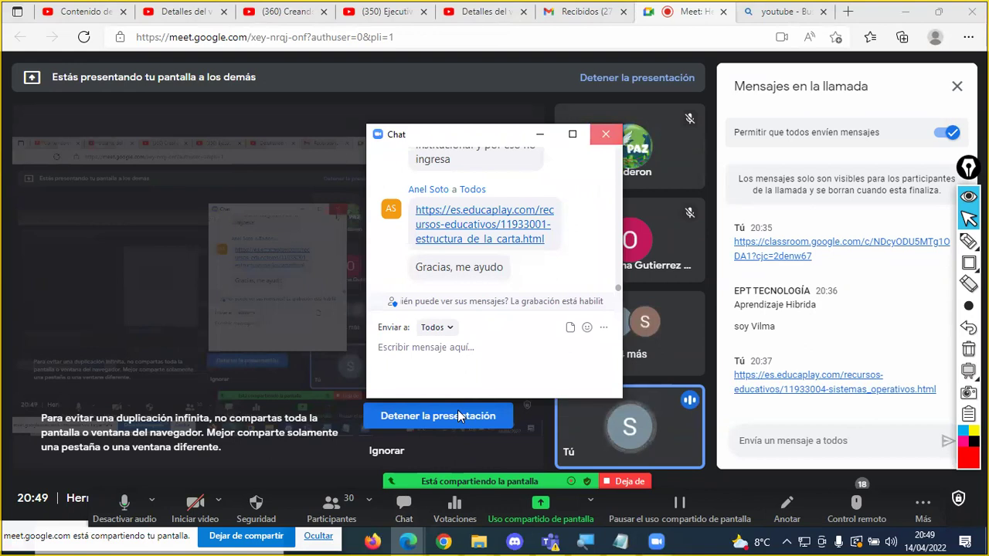
pyautogui.hotkey('alt', 'h')
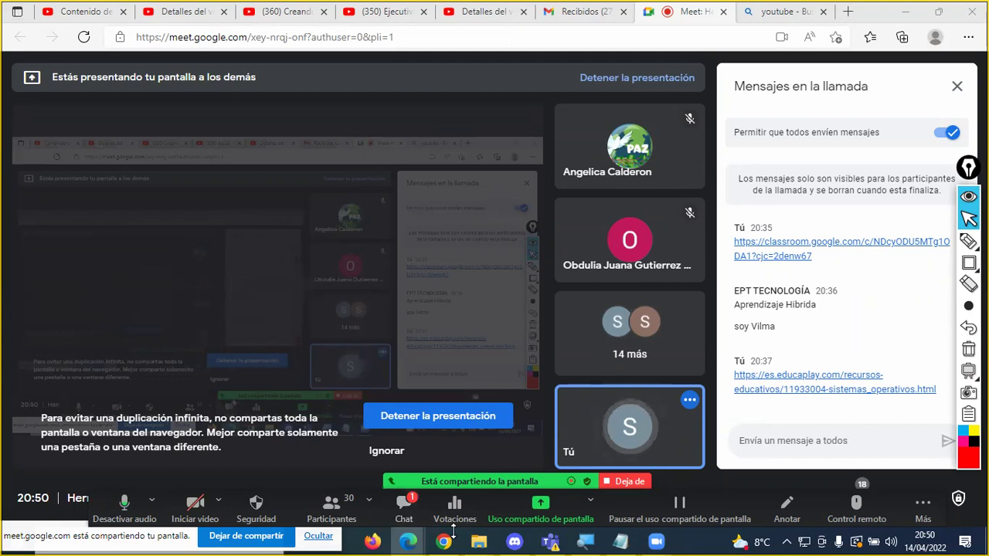
pyautogui.click(403, 506)
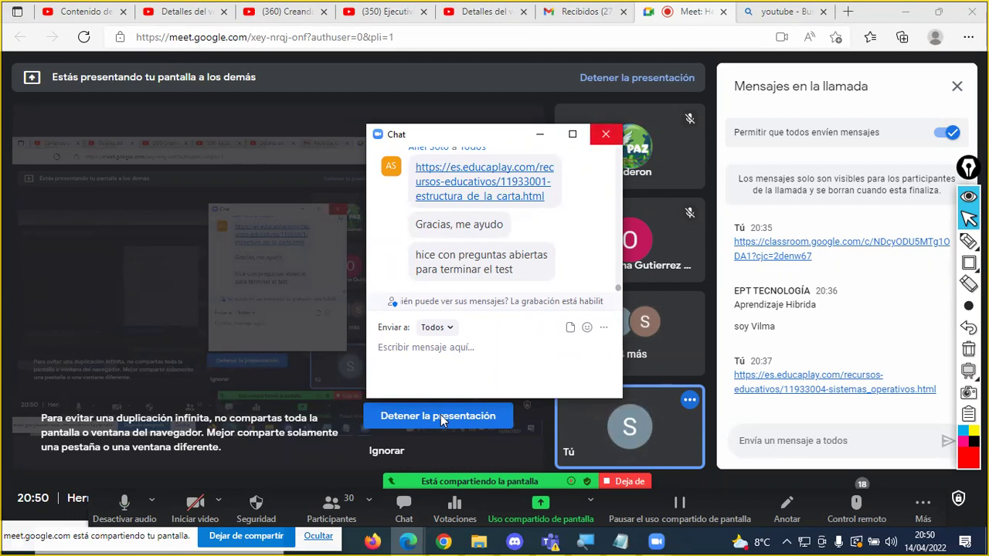
pyautogui.click(606, 134)
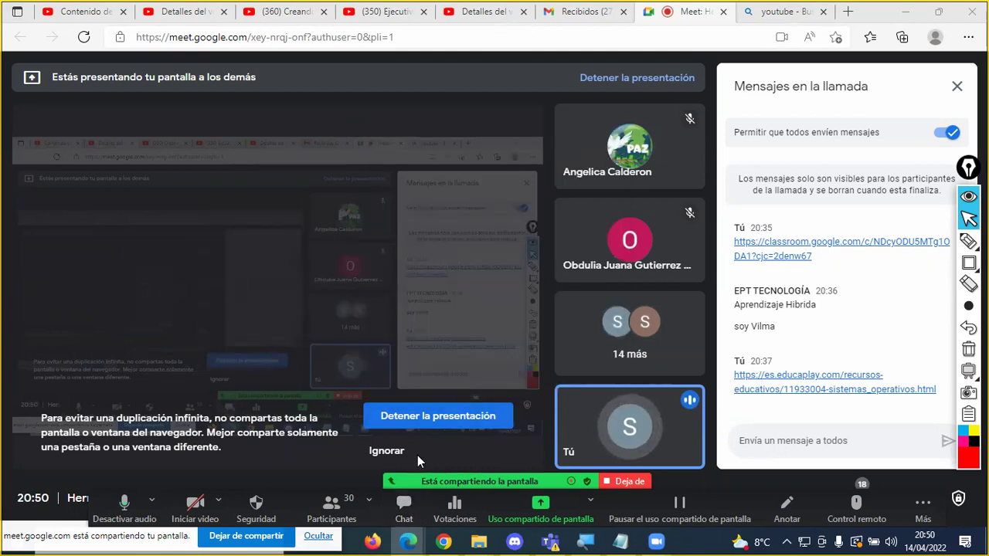
pyautogui.hotkey('alt', 'h')
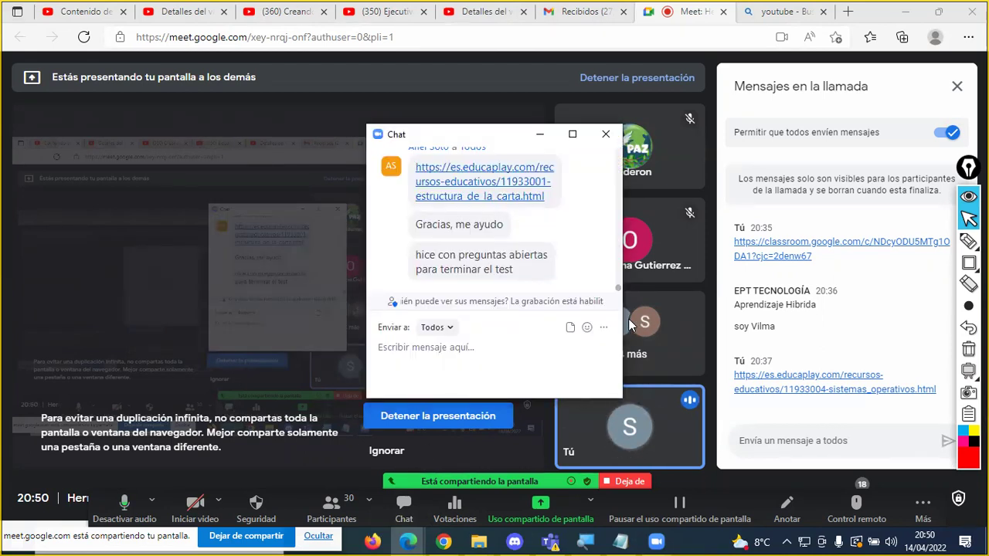
pyautogui.click(606, 134)
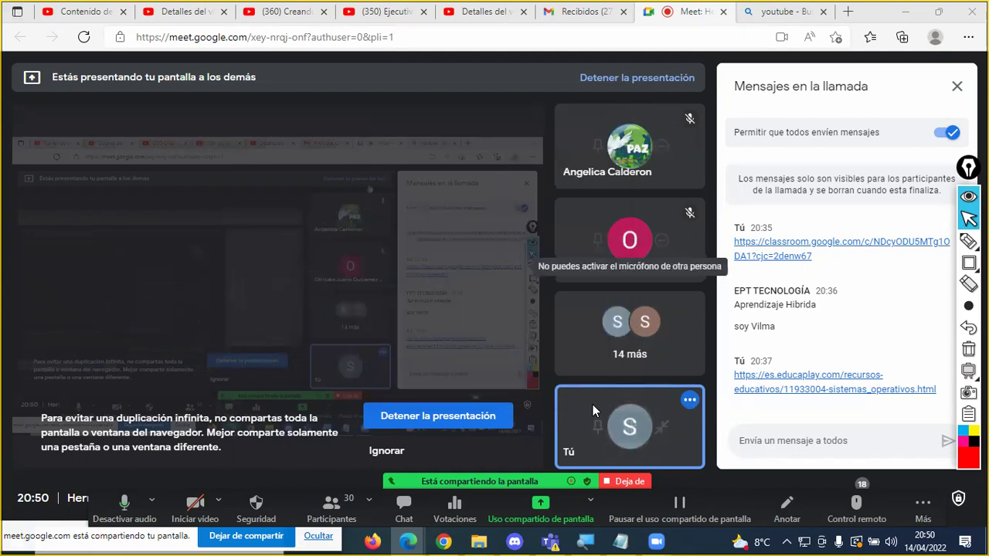
# Step: Switch to Chrome's Educaplay profile page and browse to the Mis actividades list
pyautogui.click(445, 541)
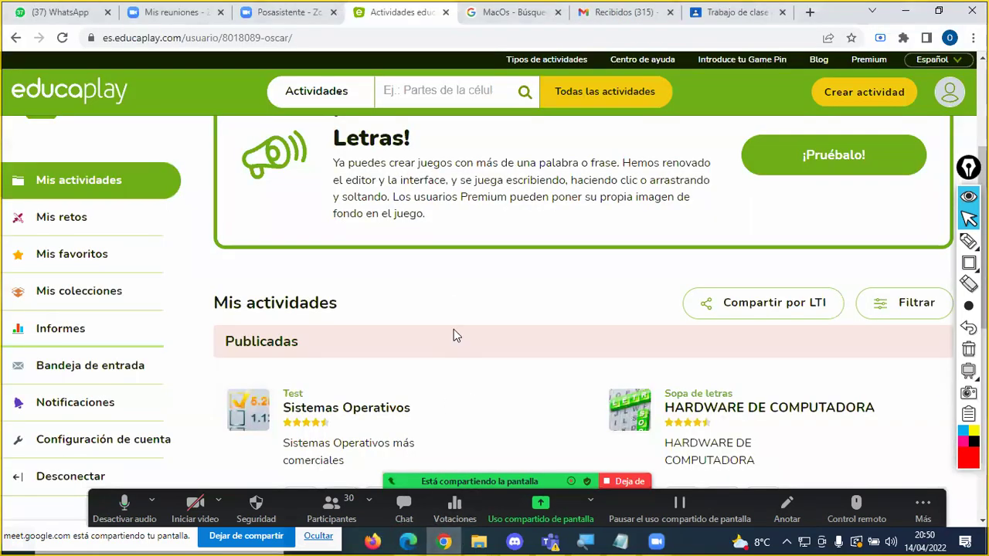
pyautogui.scroll(-3, 478, 278)
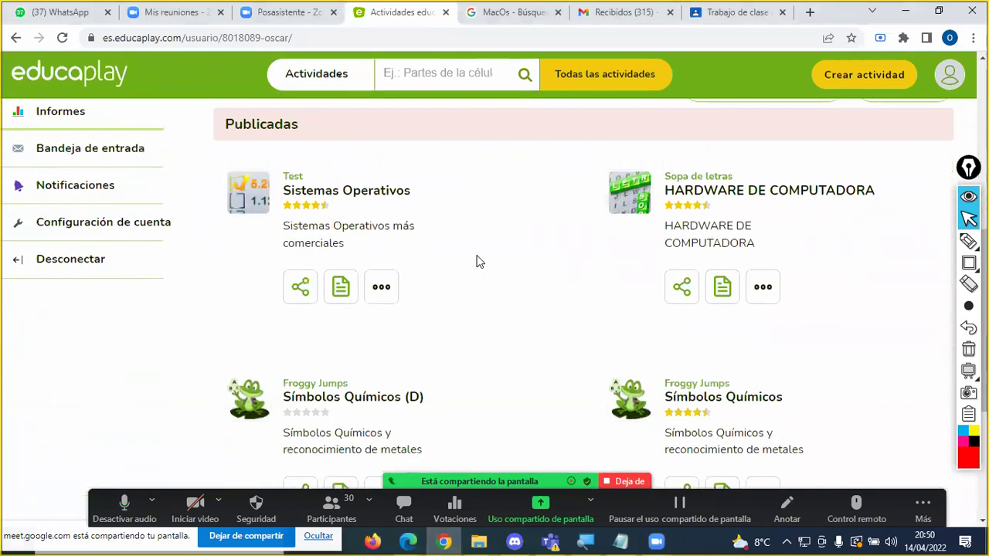
pyautogui.scroll(2, 535, 212)
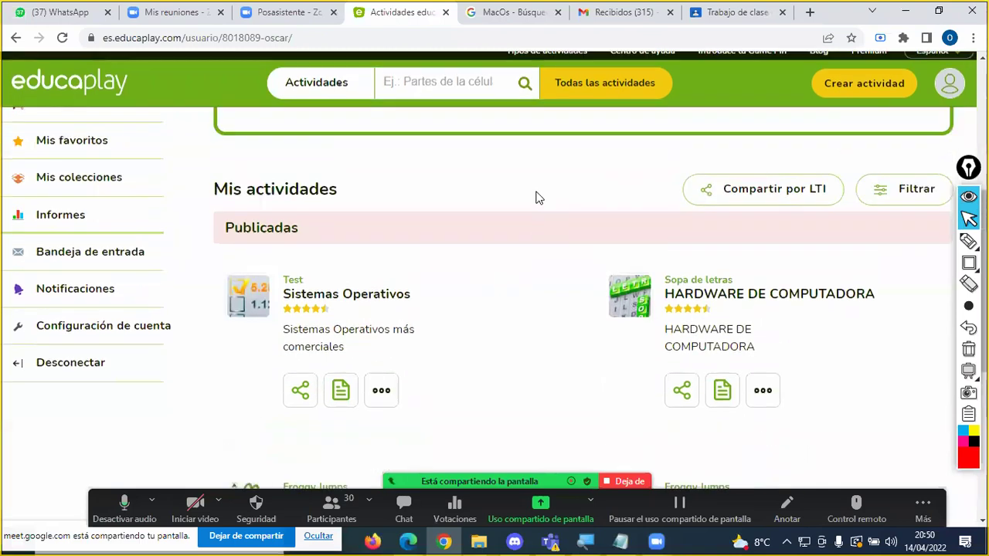
pyautogui.scroll(1, 539, 206)
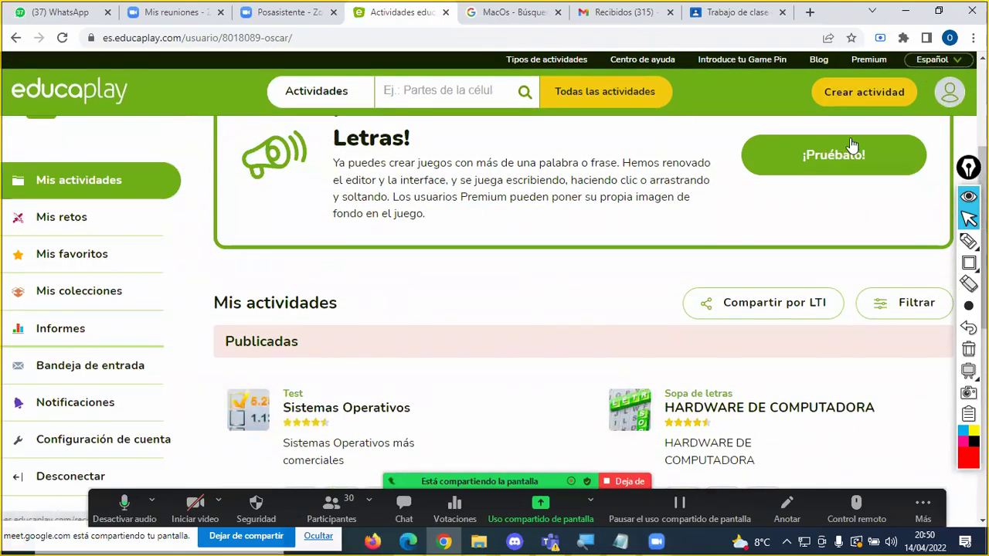
pyautogui.scroll(-1, 489, 243)
pyautogui.scroll(-4, 490, 241)
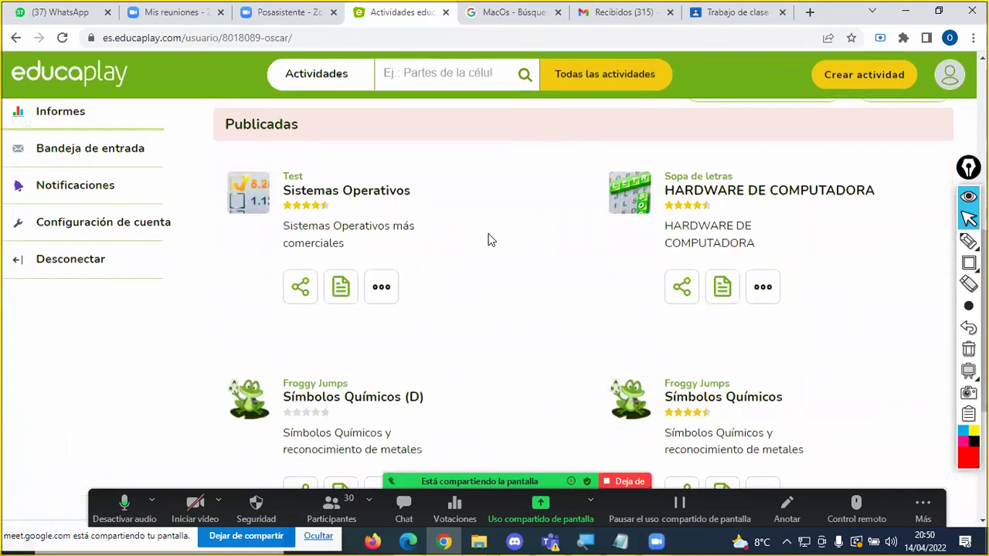
pyautogui.scroll(4, 490, 238)
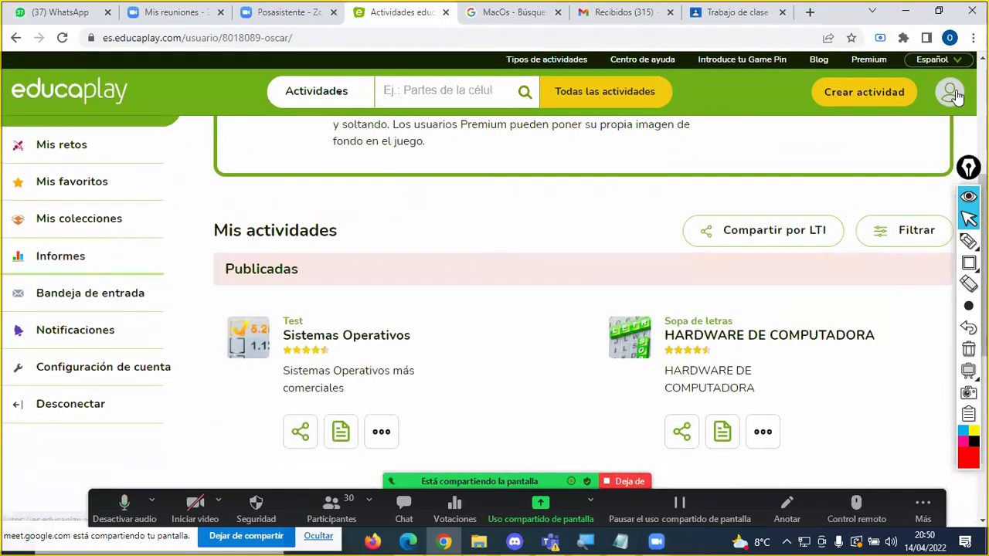
pyautogui.scroll(4, 956, 116)
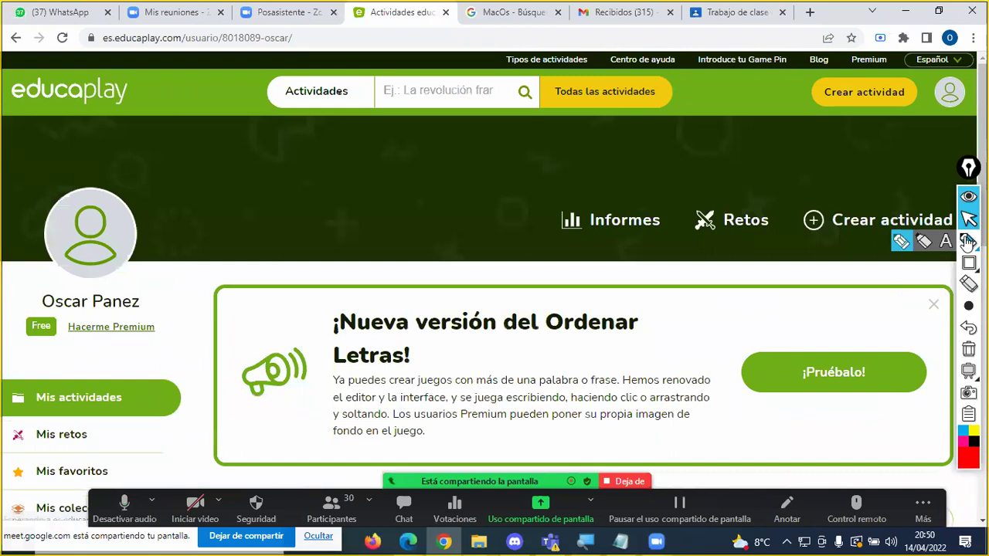
# Step: Mark the account profile and Mis actividades section with red annotations, then erase them
pyautogui.click(967, 241)
pyautogui.moveTo(905, 176)
pyautogui.mouseDown()
pyautogui.moveTo(946, 112)
pyautogui.moveTo(950, 143)
pyautogui.mouseUp()
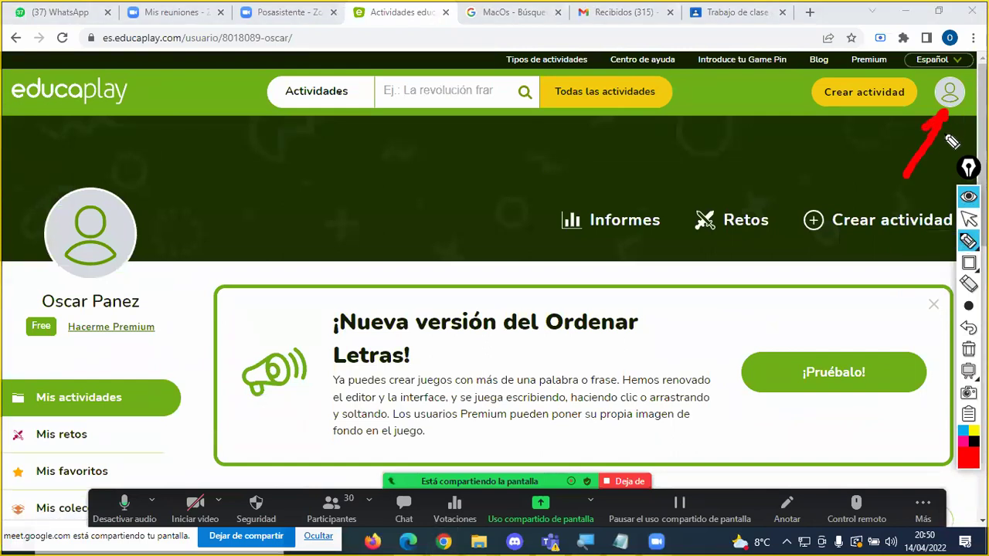
pyautogui.moveTo(152, 380)
pyautogui.mouseDown()
pyautogui.moveTo(8, 400)
pyautogui.moveTo(172, 413)
pyautogui.moveTo(162, 384)
pyautogui.moveTo(232, 376)
pyautogui.mouseUp()
pyautogui.press('Escape')
pyautogui.scroll(-5, 475, 392)
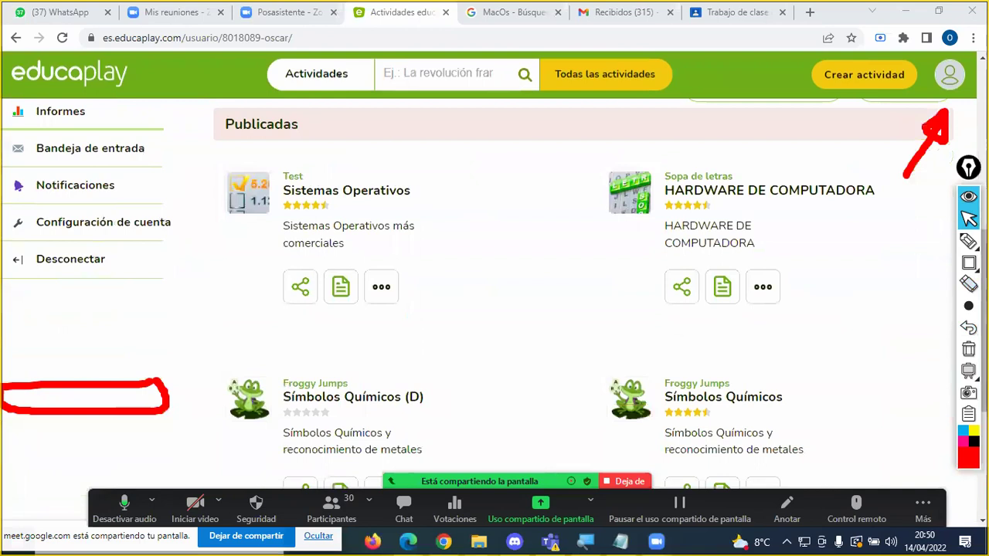
pyautogui.click(968, 350)
pyautogui.scroll(-2, 644, 258)
pyautogui.scroll(-1, 614, 267)
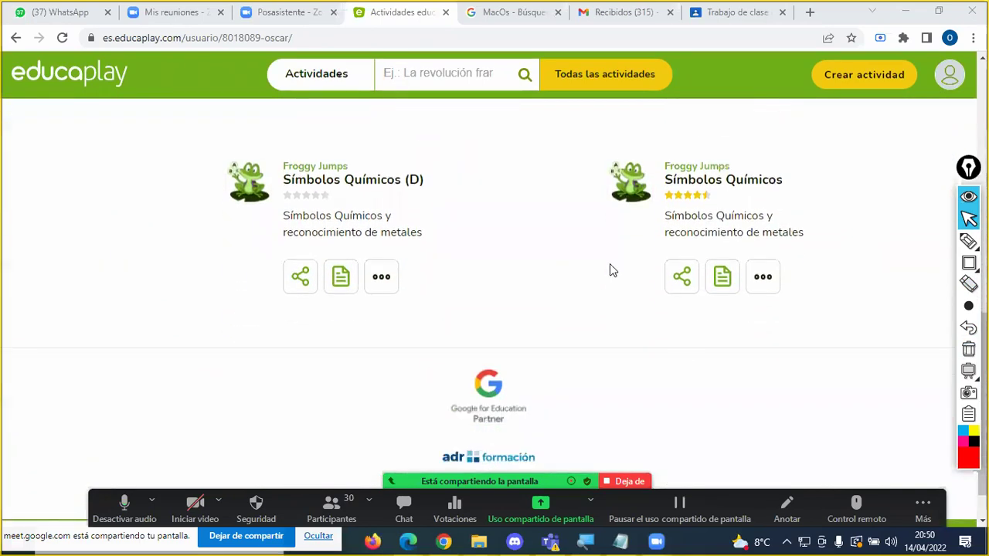
pyautogui.scroll(3, 609, 266)
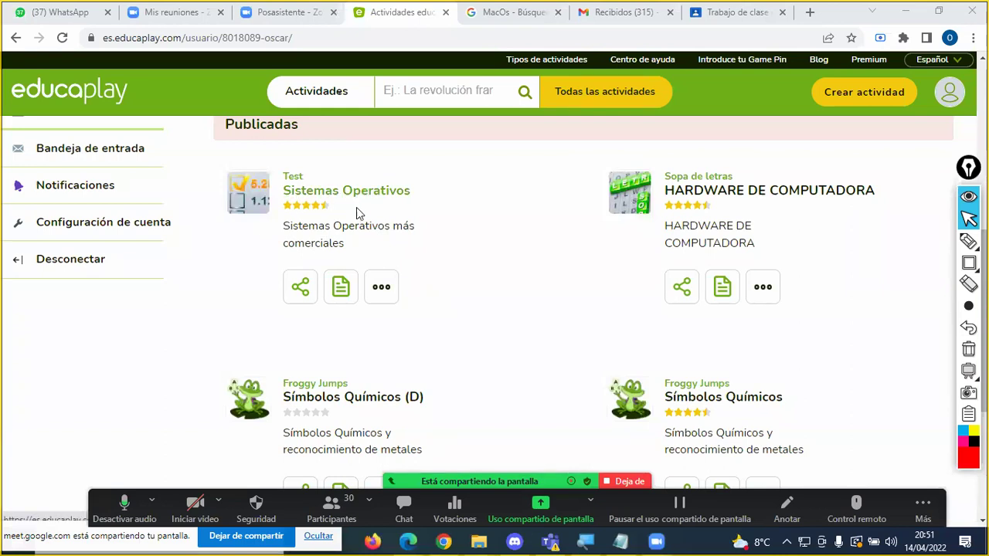
# Step: Duplicate the Sistemas Operativos test, creating the unpublished Sistemas Operativos (D) copy
pyautogui.click(379, 291)
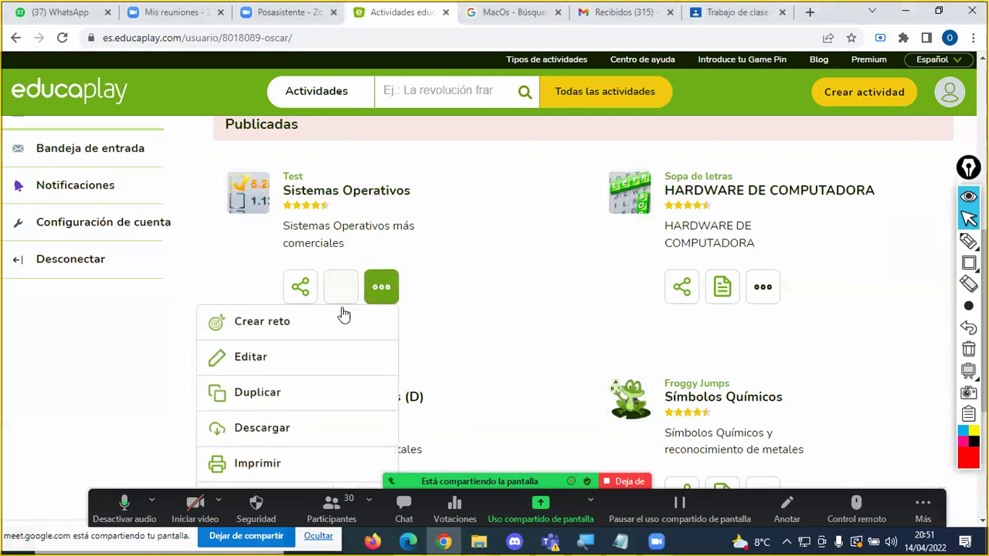
pyautogui.click(270, 399)
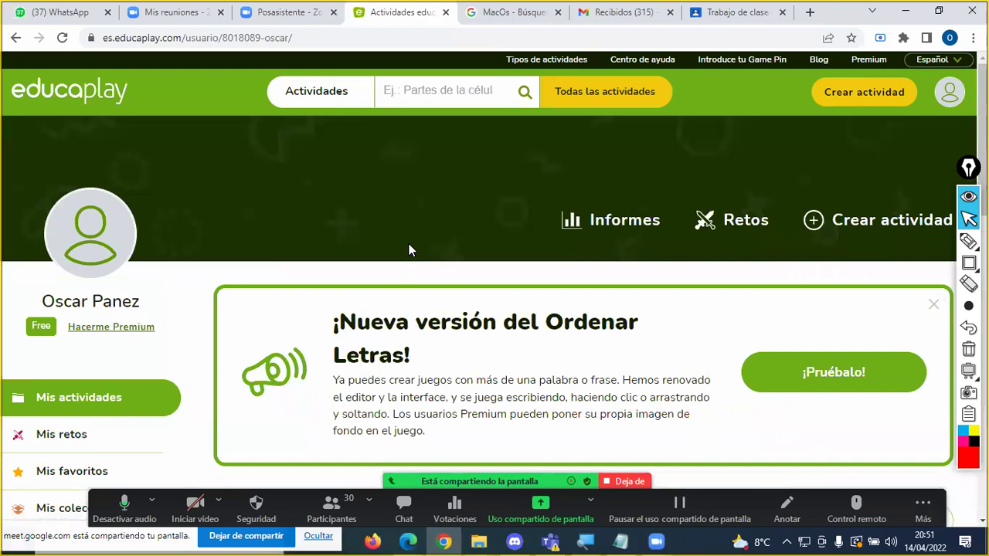
pyautogui.scroll(-3, 523, 290)
pyautogui.scroll(-2, 523, 291)
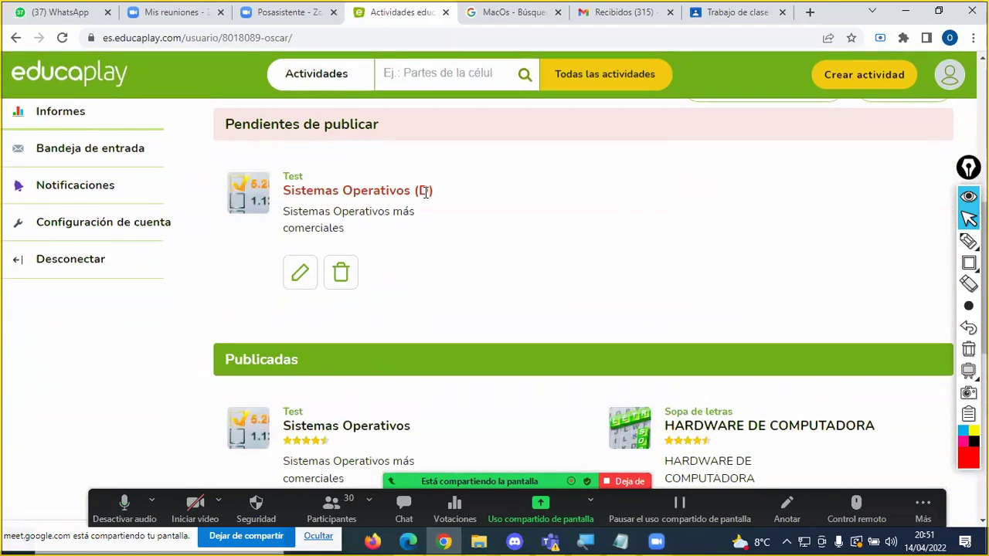
# Step: Open the (D) copy's Configurar Test page: 5 questions, random order, 50% pass threshold
pyautogui.click(305, 277)
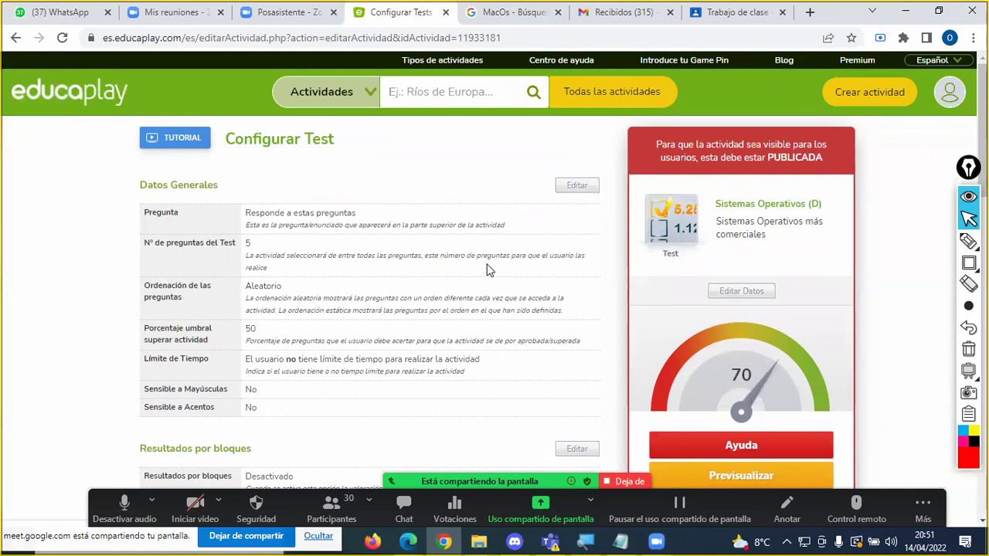
pyautogui.scroll(-4, 486, 269)
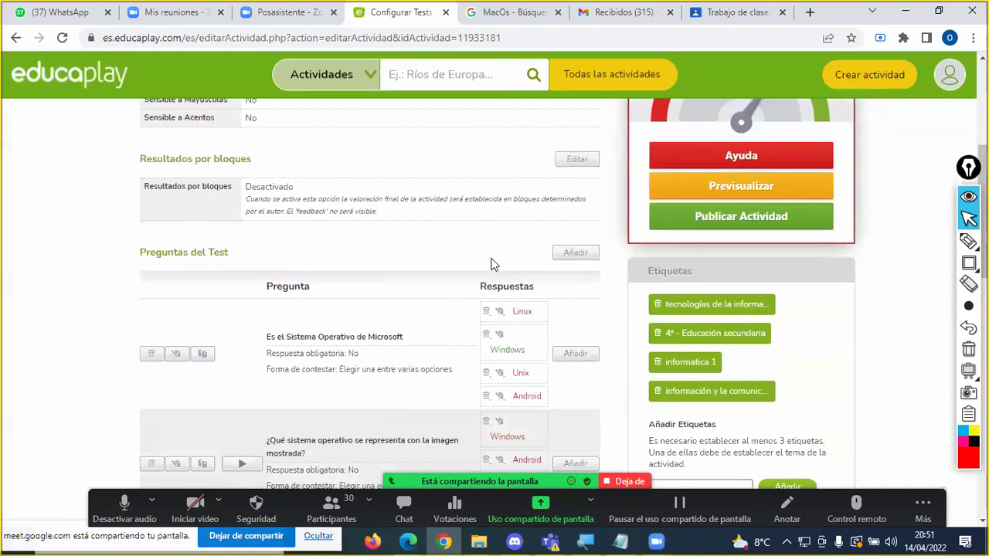
pyautogui.scroll(-2, 379, 277)
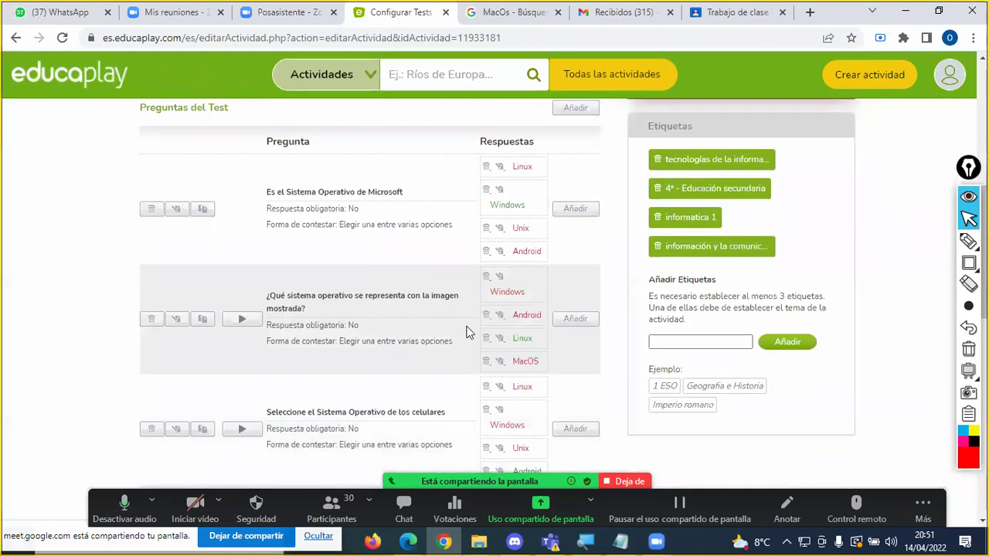
pyautogui.scroll(4, 480, 326)
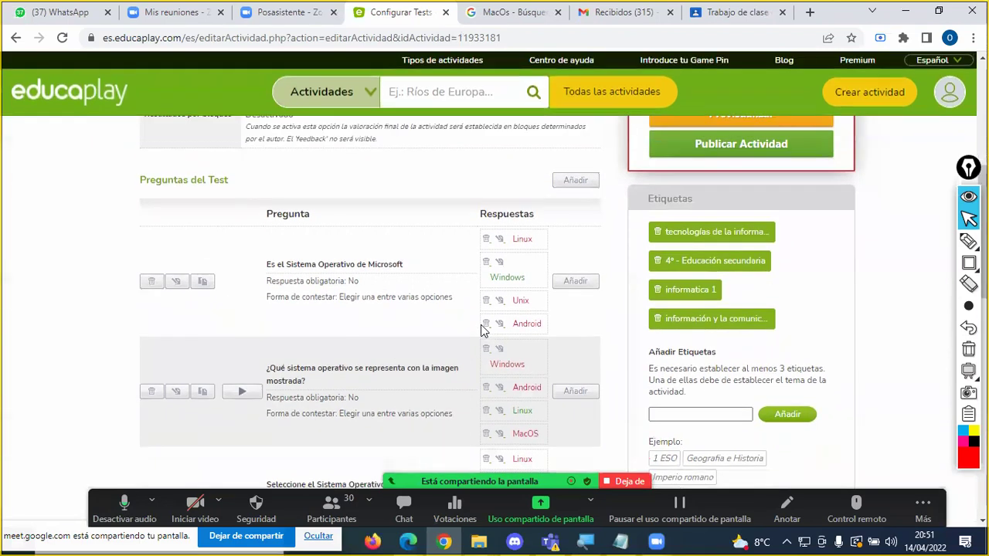
pyautogui.scroll(2, 481, 322)
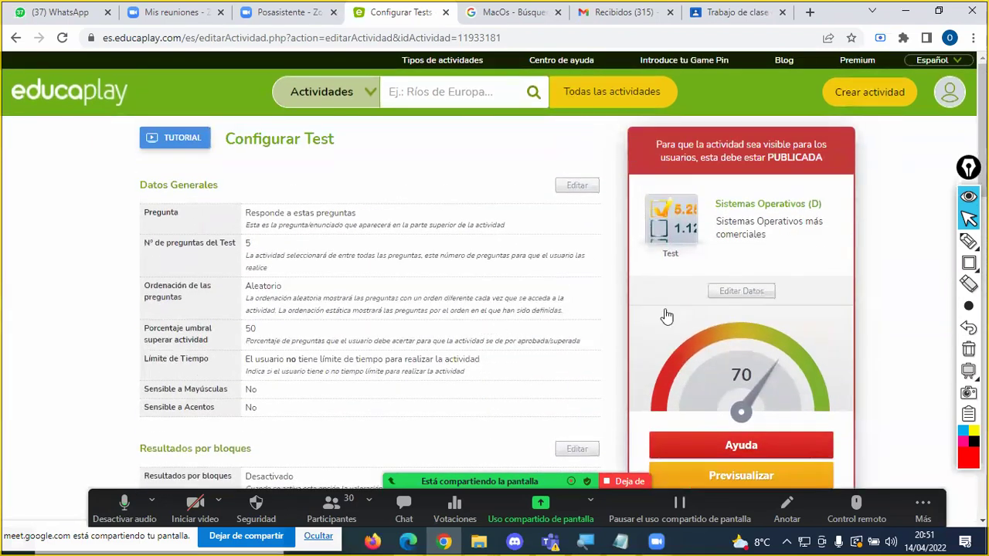
# Step: Retitle the copy 'Sistemas Operativos (B)', submit it with Enviar, and open its public page
pyautogui.click(742, 291)
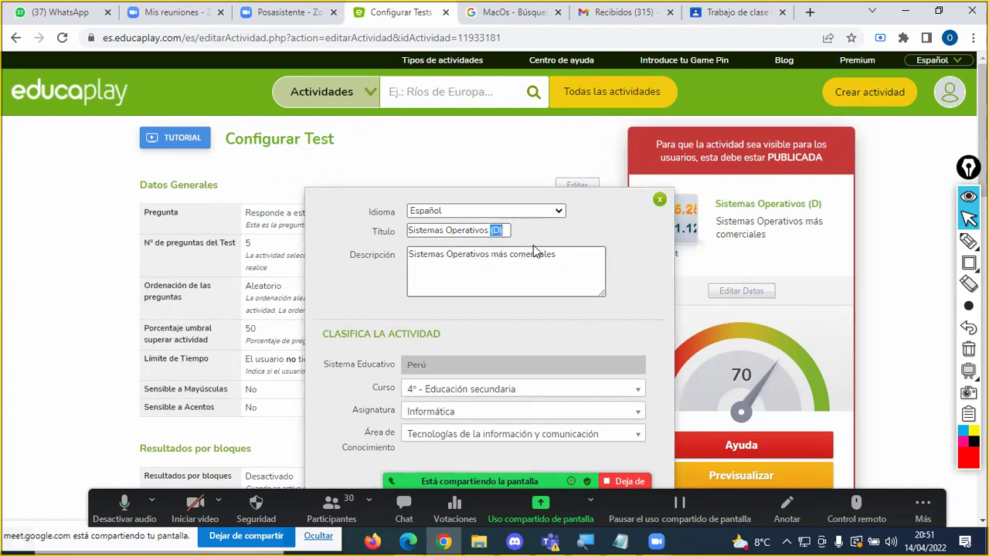
pyautogui.write('(B)')
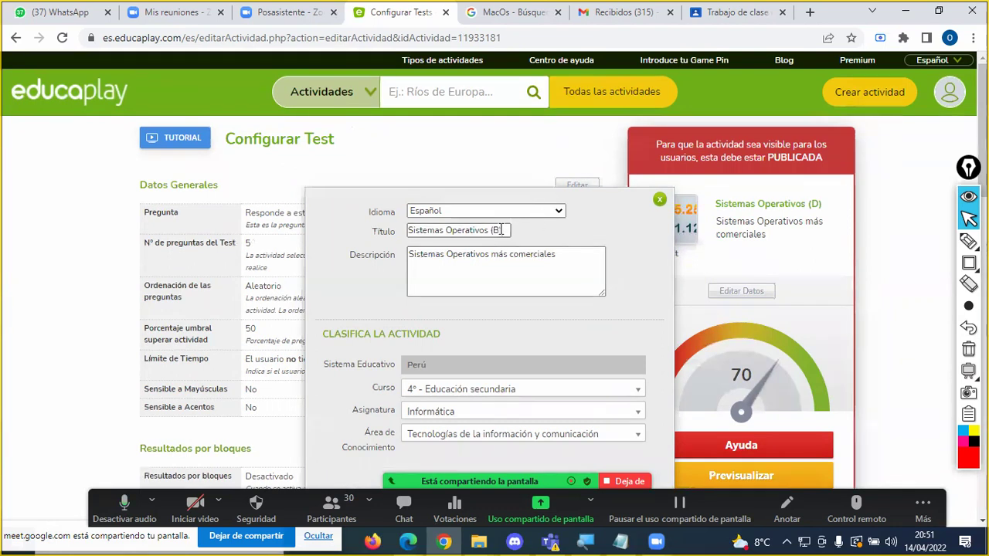
pyautogui.scroll(-4, 525, 247)
pyautogui.click(494, 200)
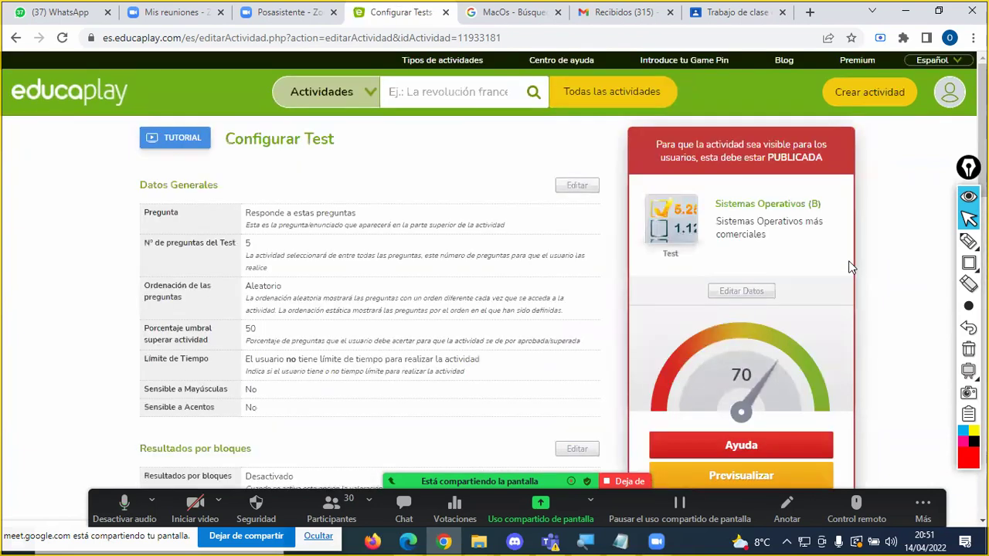
pyautogui.scroll(-3, 850, 262)
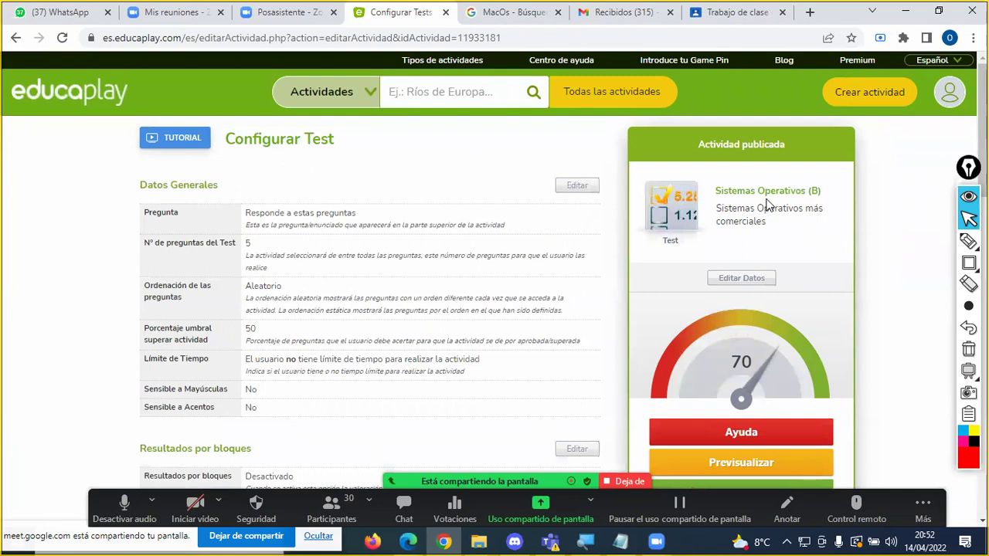
pyautogui.click(782, 193)
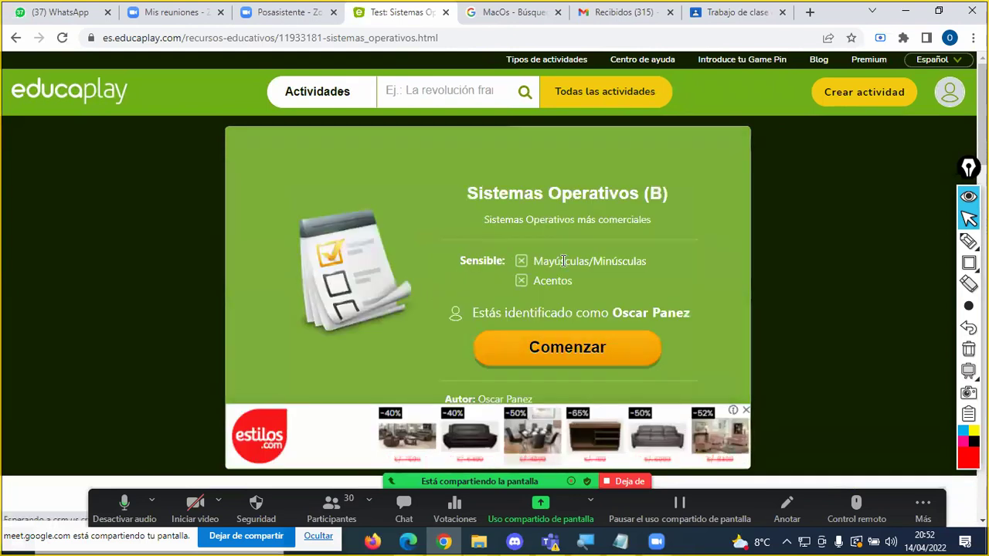
# Step: Highlight the (B) suffix in the Sistemas Operativos (B) page heading
pyautogui.moveTo(643, 194); pyautogui.dragTo(618, 193)
pyautogui.moveTo(716, 193); pyautogui.dragTo(646, 193)
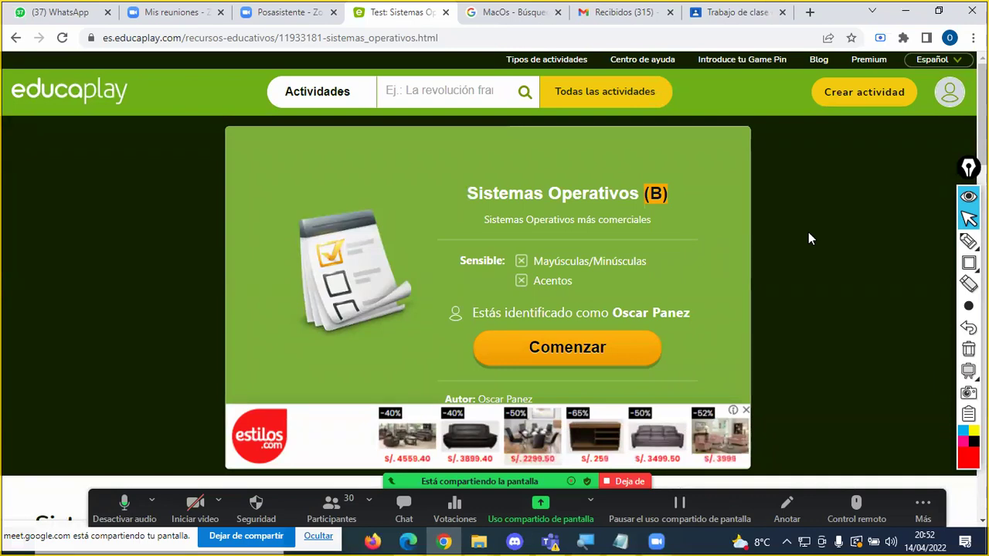
pyautogui.scroll(-3, 808, 238)
pyautogui.scroll(2, 808, 240)
# Step: Select the test page's full web address, then return to the profile's activity list
pyautogui.click(439, 38)
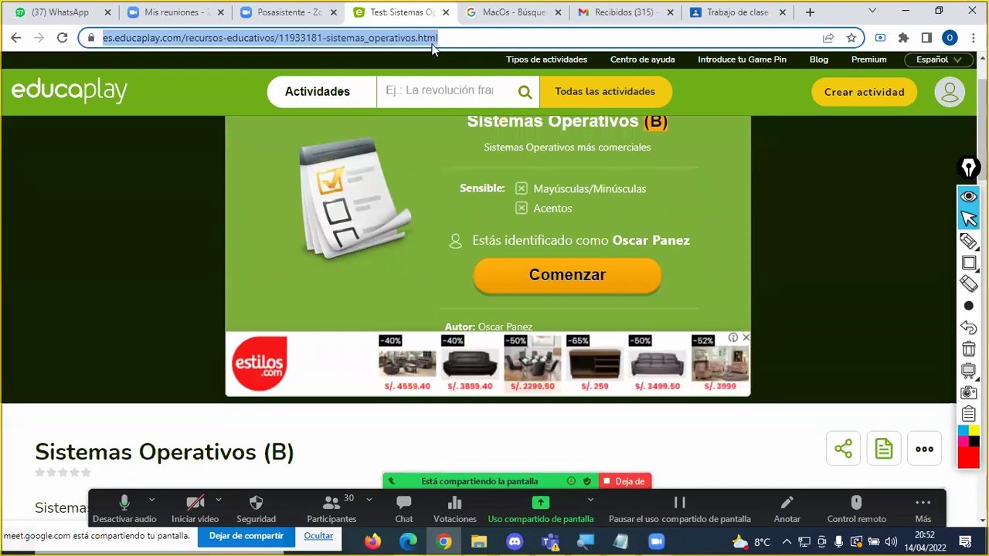
pyautogui.scroll(-6, 622, 229)
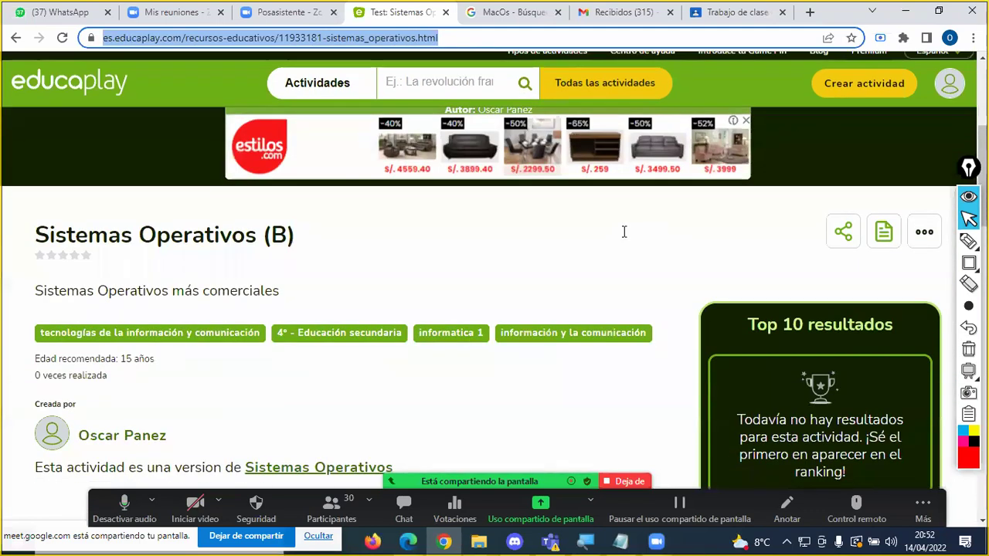
pyautogui.scroll(2, 825, 244)
pyautogui.scroll(1, 825, 244)
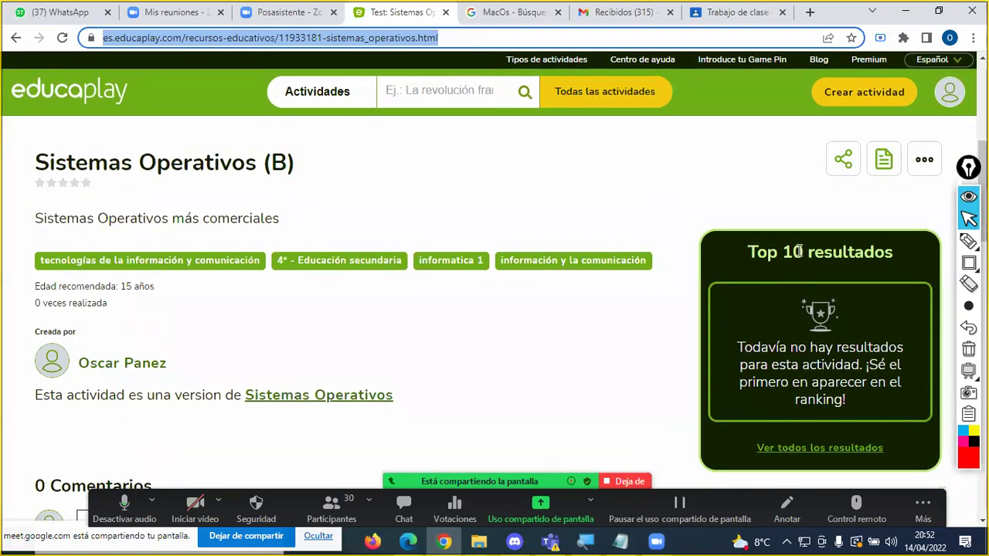
pyautogui.click(445, 37)
pyautogui.moveTo(471, 38); pyautogui.dragTo(90, 37)
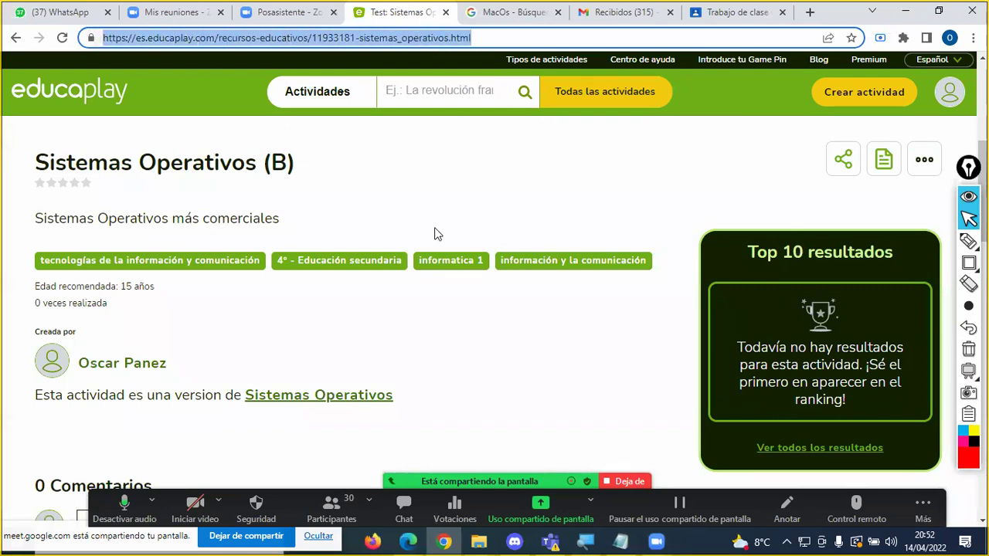
pyautogui.scroll(2, 460, 220)
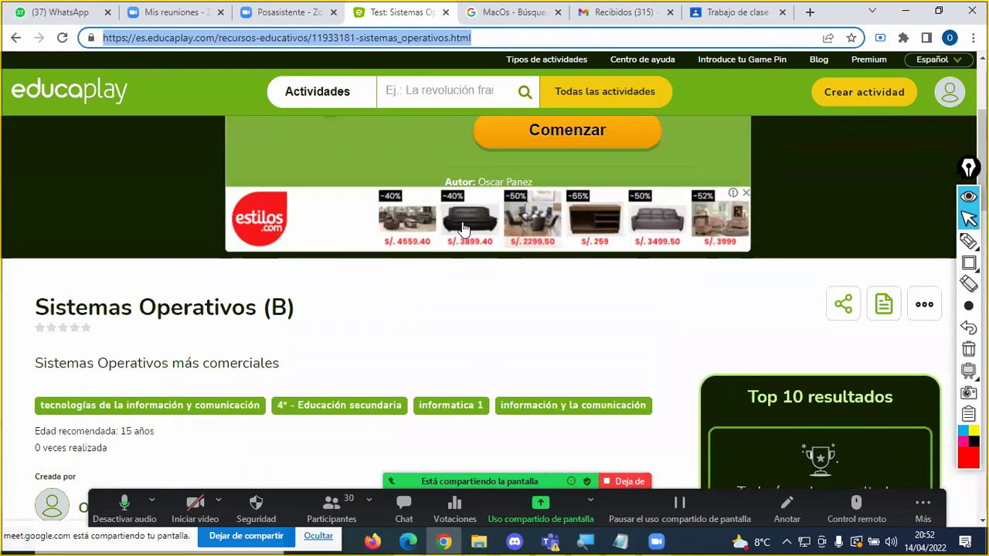
pyautogui.scroll(-3, 523, 223)
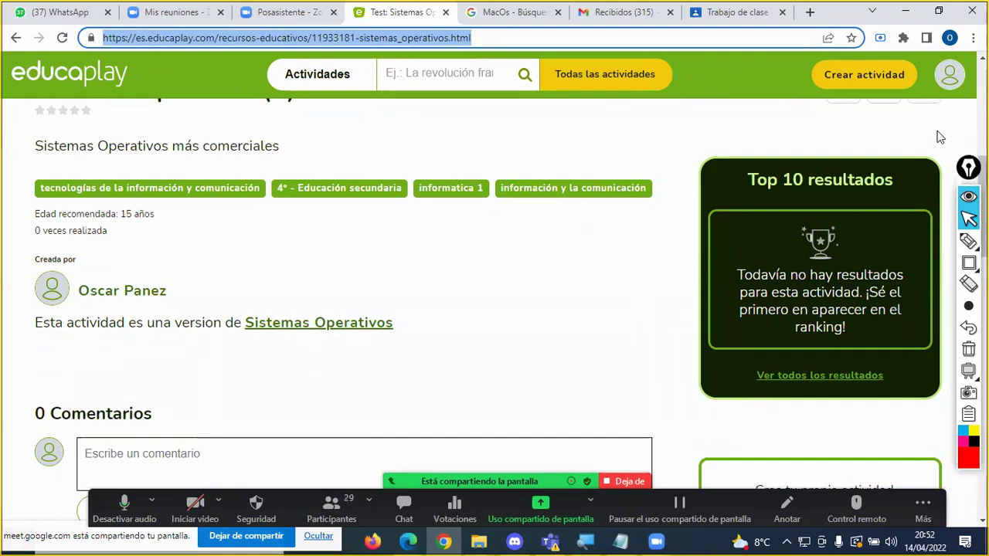
pyautogui.click(949, 77)
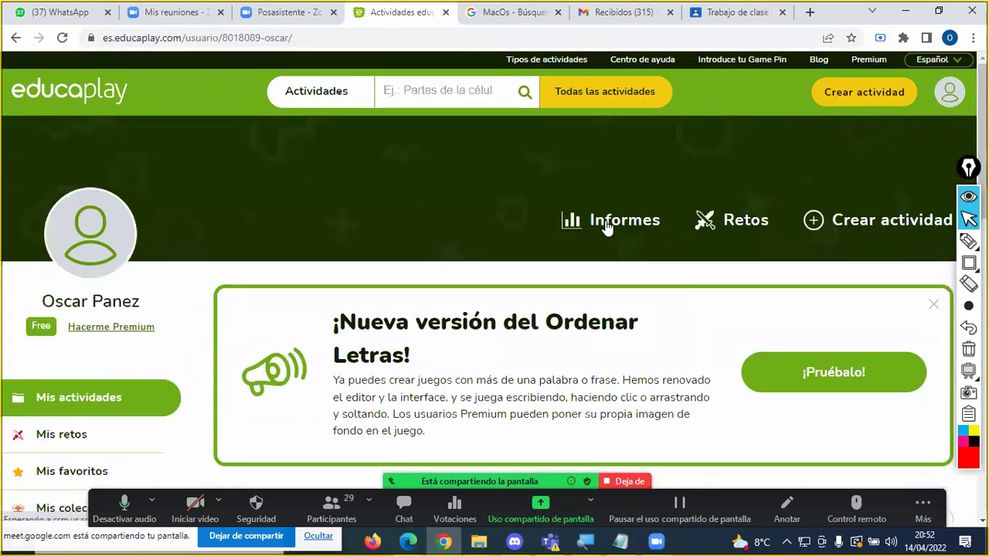
# Step: Duplicate Sistemas Operativos (B), producing the pending copy 'Sistemas Operativos (B) (D)' under Pendientes de publicar
pyautogui.scroll(-3, 539, 245)
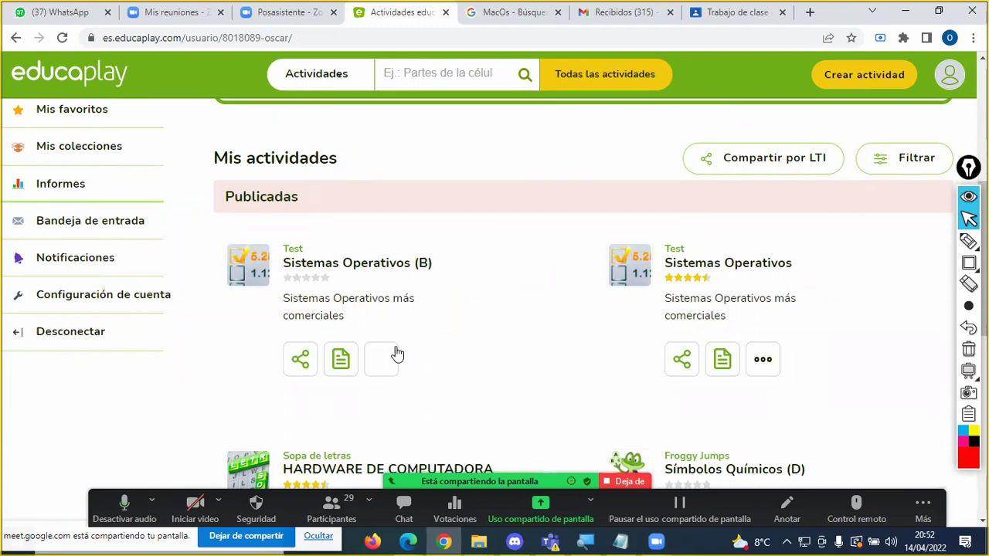
pyautogui.scroll(-1, 394, 359)
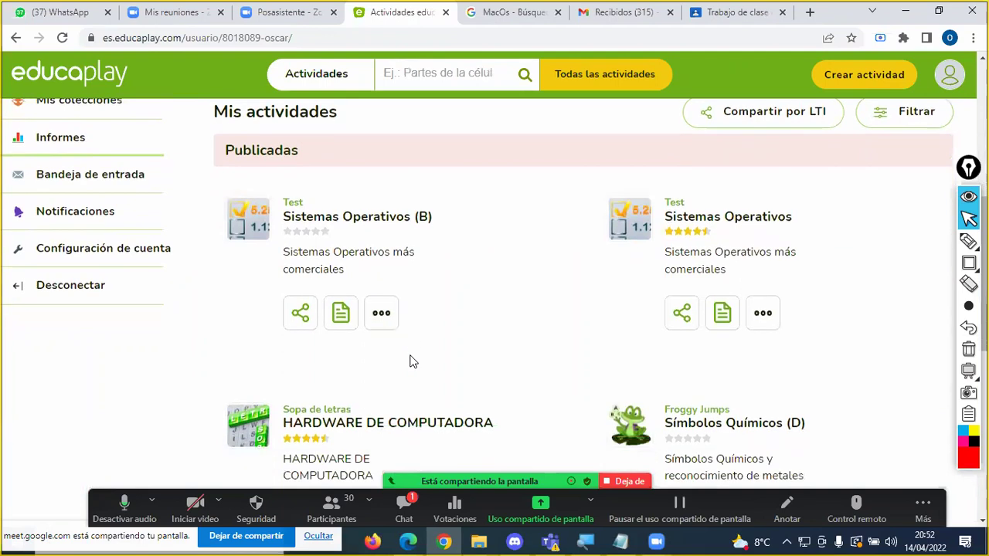
pyautogui.click(380, 289)
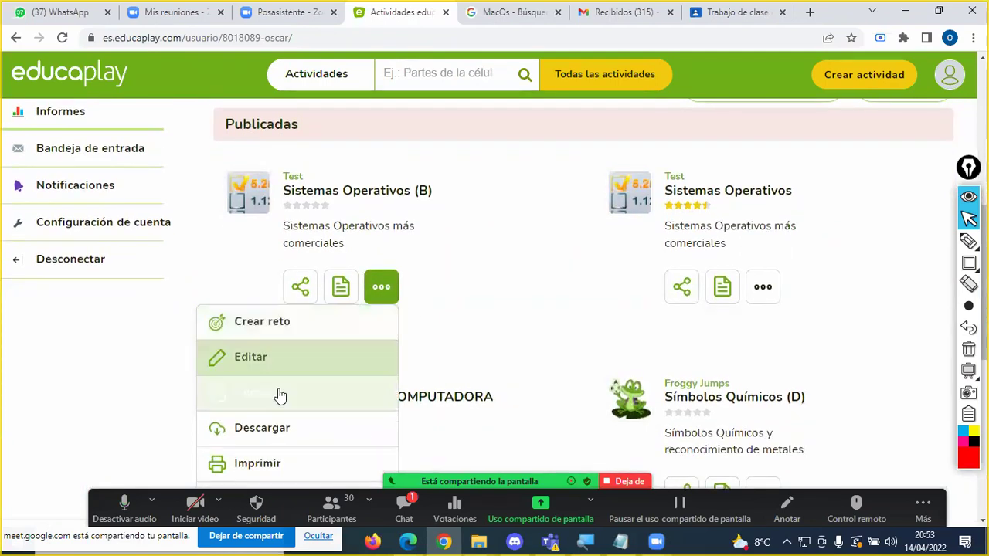
pyautogui.click(277, 394)
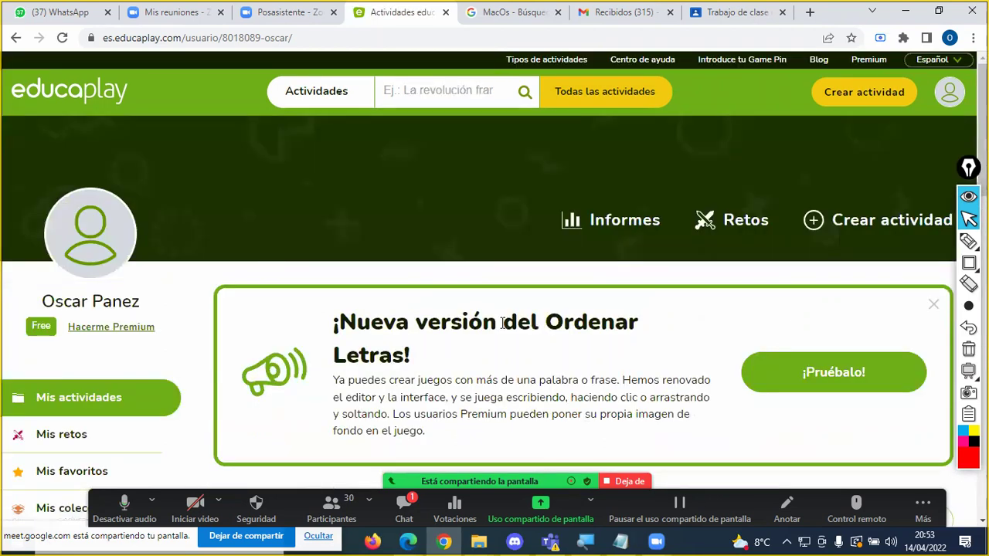
pyautogui.scroll(-5, 503, 323)
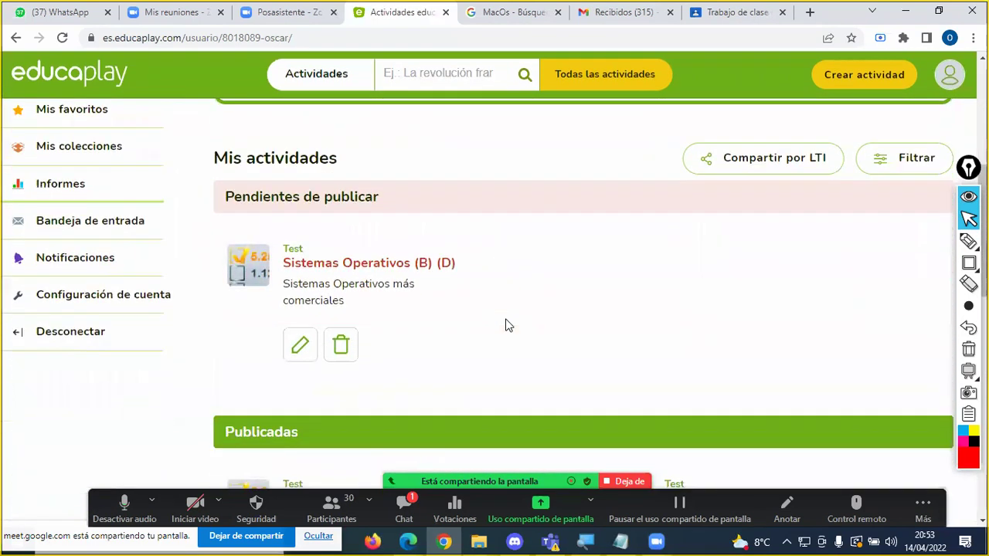
pyautogui.scroll(-1, 505, 325)
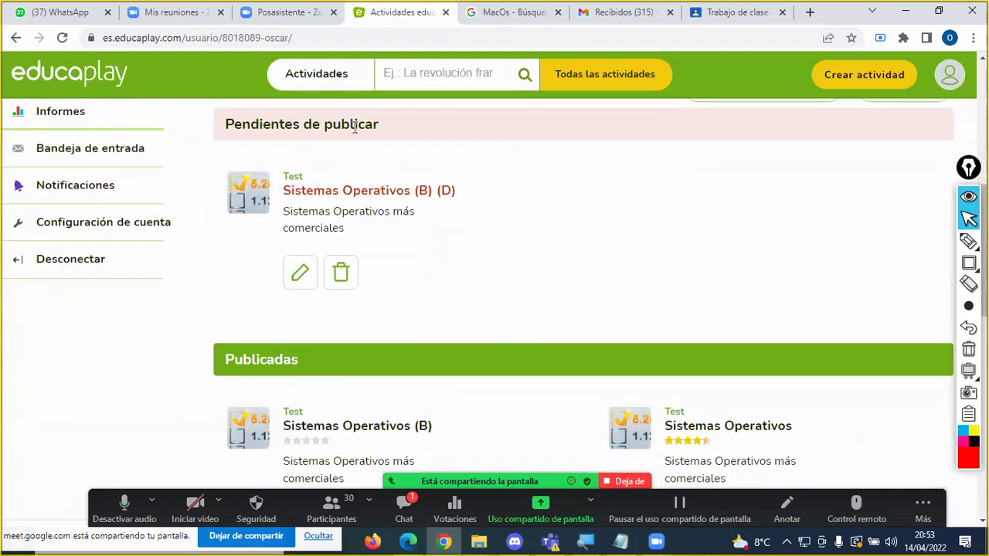
pyautogui.scroll(-2, 403, 200)
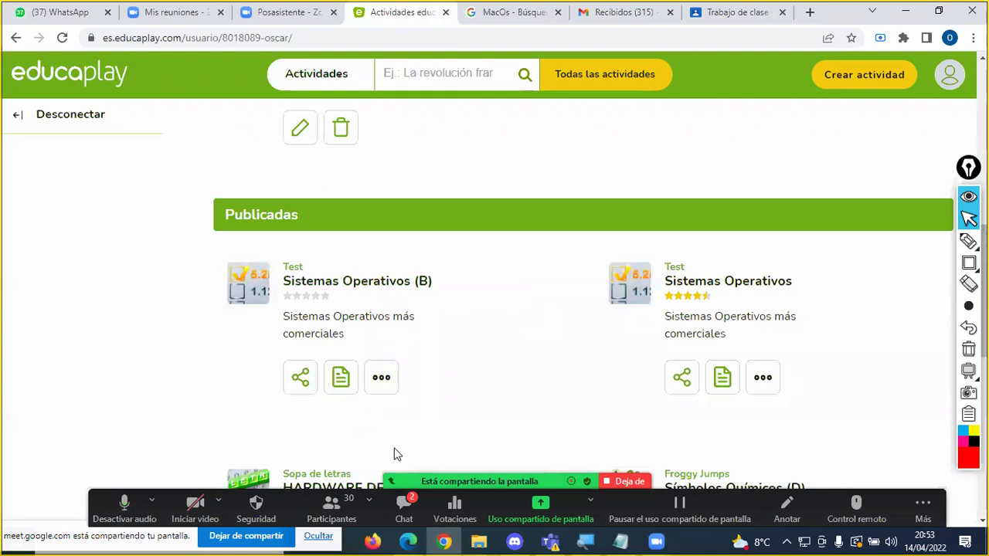
pyautogui.scroll(4, 379, 380)
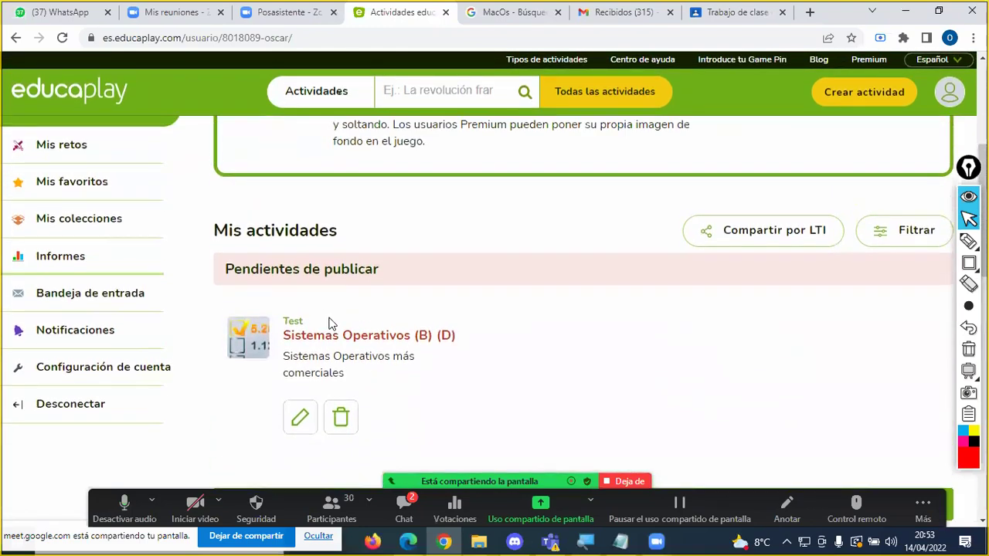
# Step: Check the meeting chat, then open the Sistemas Operativos (B) (D) copy in Configurar Test
pyautogui.click(410, 503)
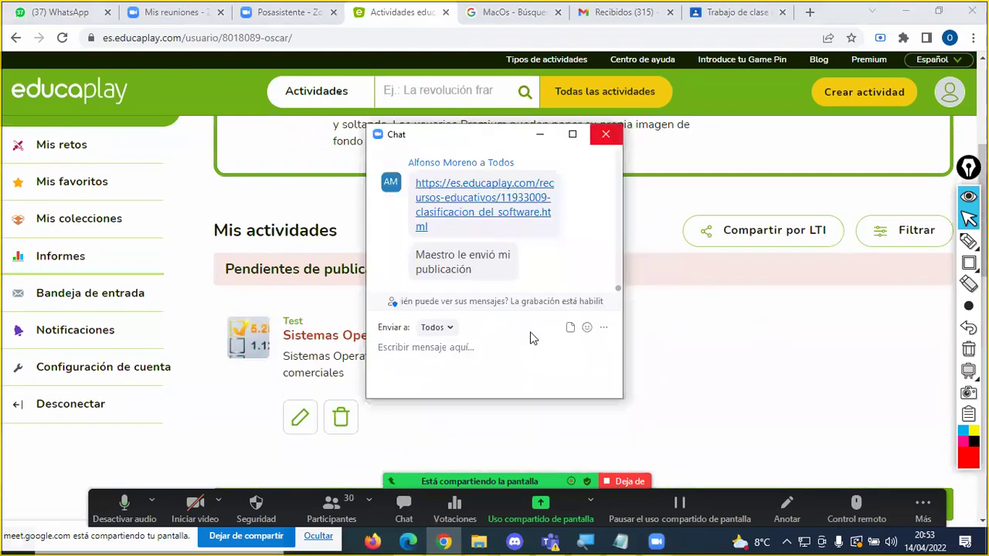
pyautogui.hotkey('alt', 'h')
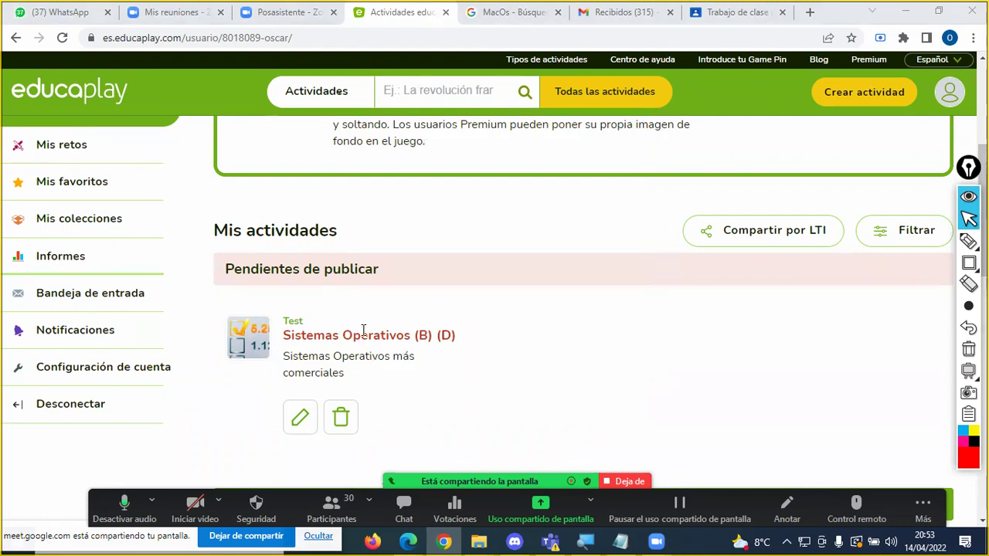
pyautogui.click(306, 417)
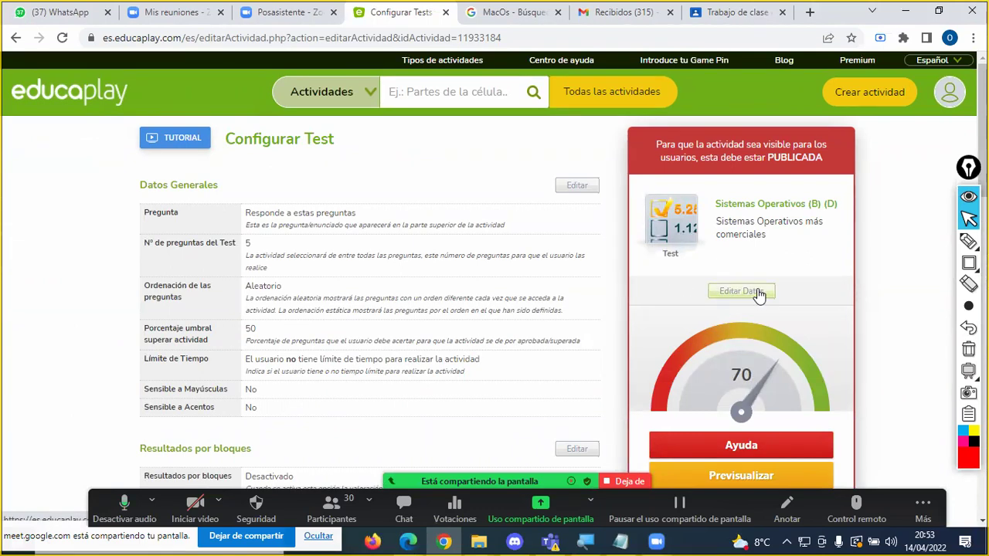
# Step: Mark the (B) (D) suffix in the title with red annotations, then clear them
pyautogui.click(968, 241)
pyautogui.moveTo(801, 257)
pyautogui.mouseDown()
pyautogui.moveTo(702, 312)
pyautogui.moveTo(788, 302)
pyautogui.moveTo(783, 283)
pyautogui.mouseUp()
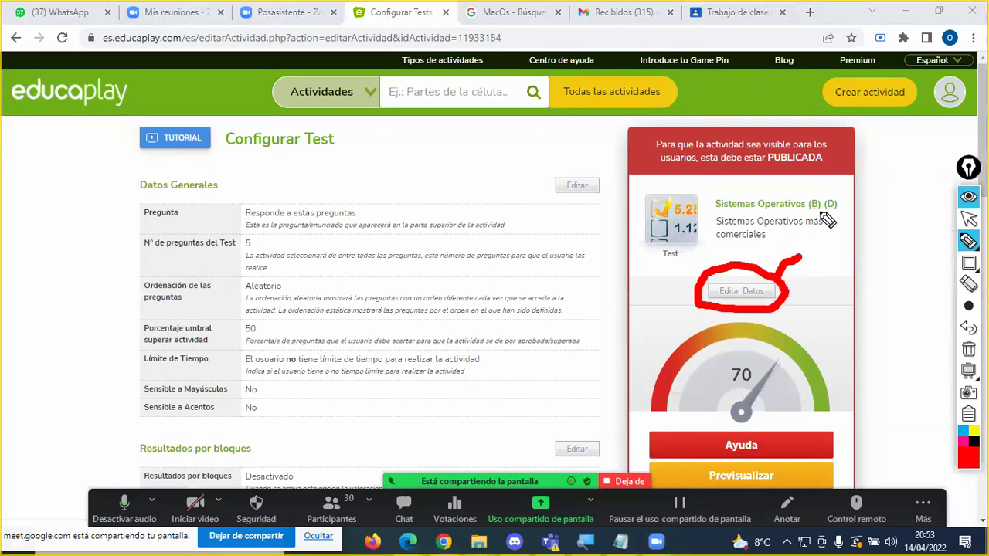
pyautogui.moveTo(806, 210); pyautogui.dragTo(848, 207)
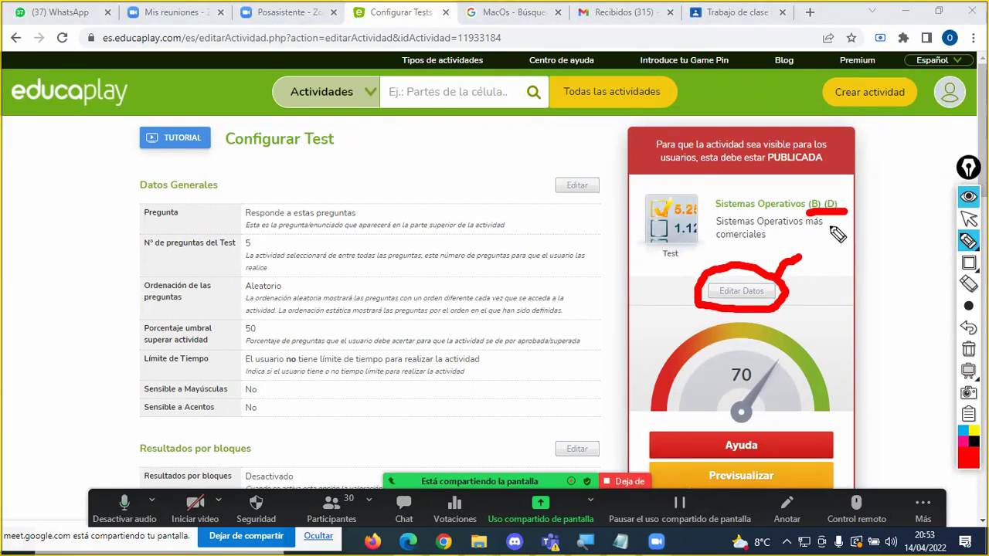
pyautogui.click(968, 348)
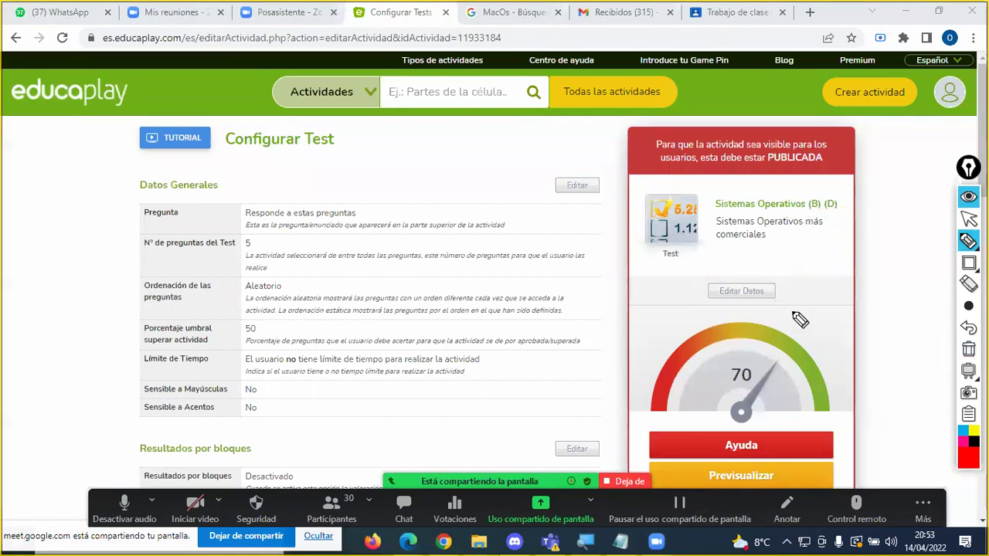
# Step: In Editar Datos, replace '(B) (D)' with '(C)' in Título and submit with Enviar
pyautogui.click(749, 291)
pyautogui.click(506, 234)
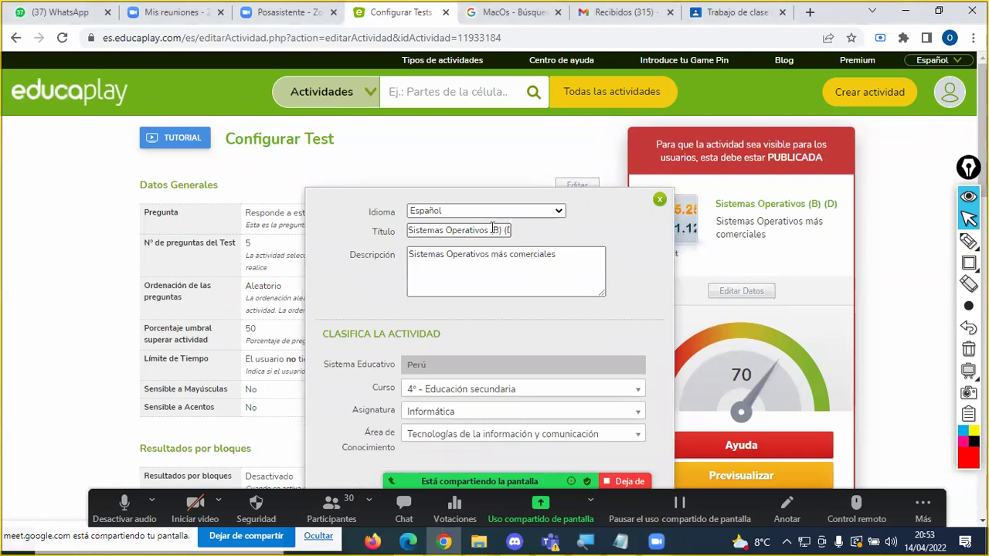
pyautogui.moveTo(492, 230); pyautogui.dragTo(536, 236)
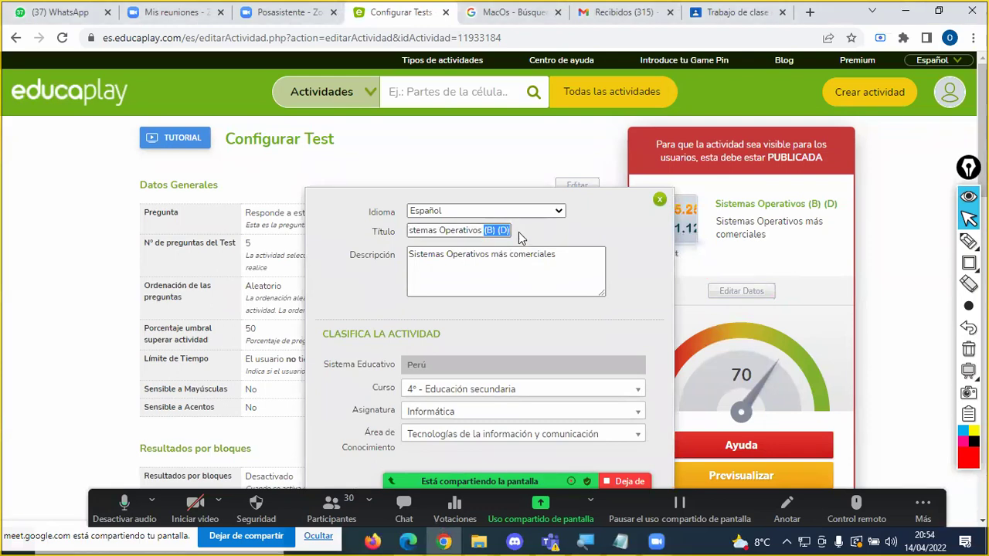
pyautogui.write('(C')
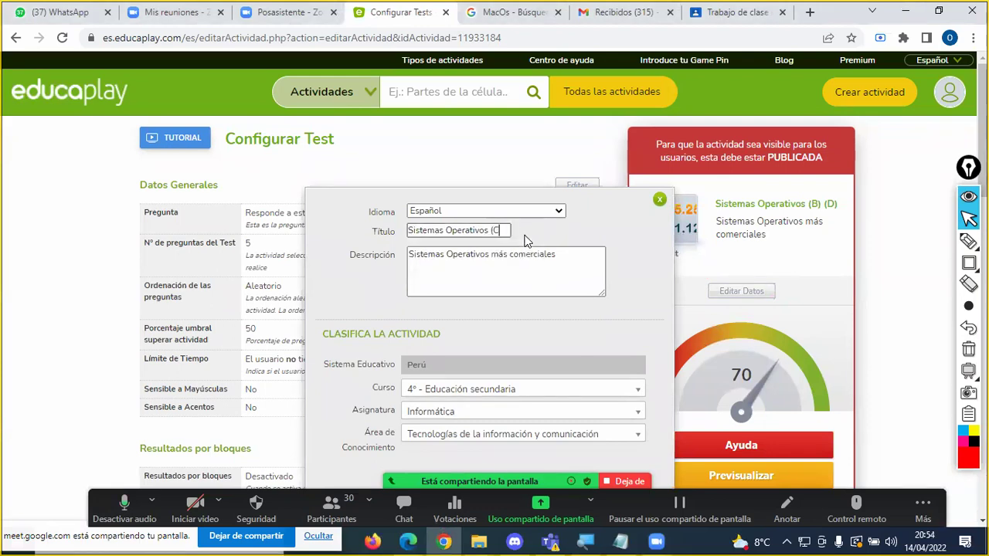
pyautogui.scroll(-4, 587, 270)
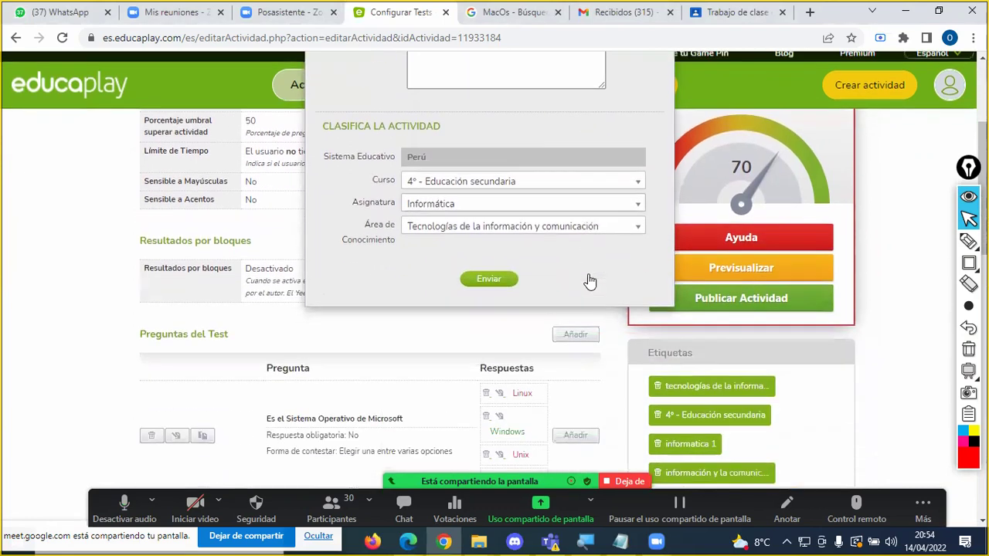
pyautogui.click(486, 196)
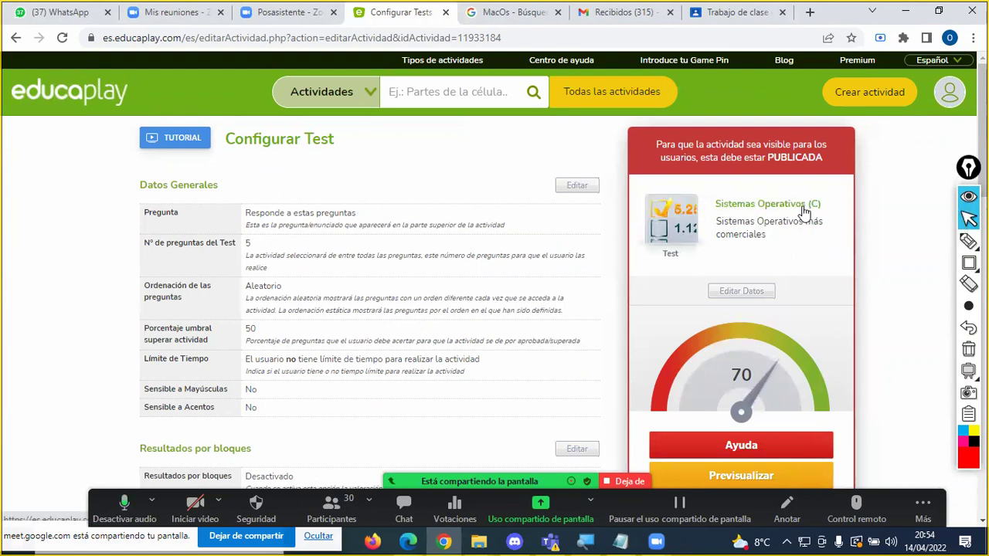
pyautogui.scroll(-2, 807, 232)
# Step: Publish Sistemas Operativos (C) and confirm on its public page that it is a version of Sistemas Operativos (B)
pyautogui.click(743, 360)
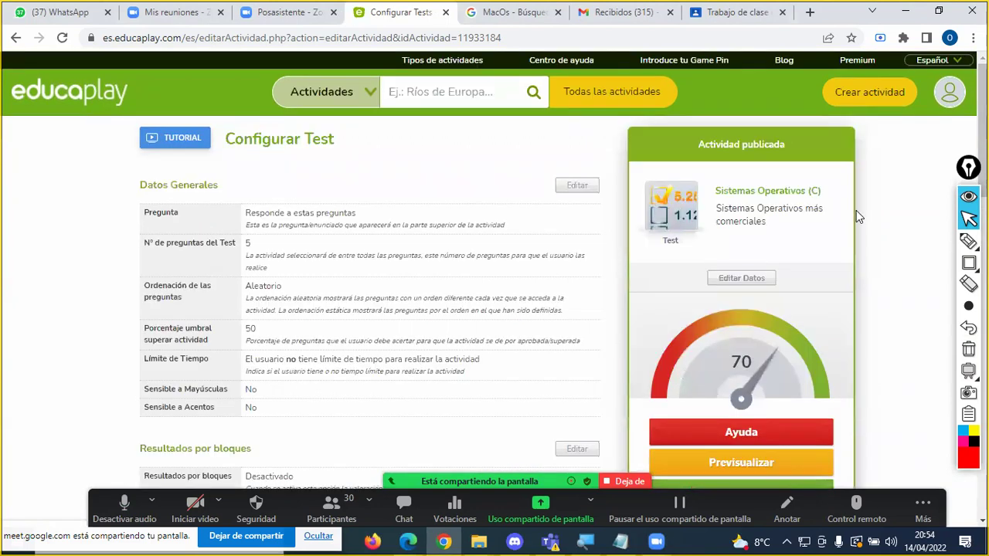
pyautogui.click(775, 192)
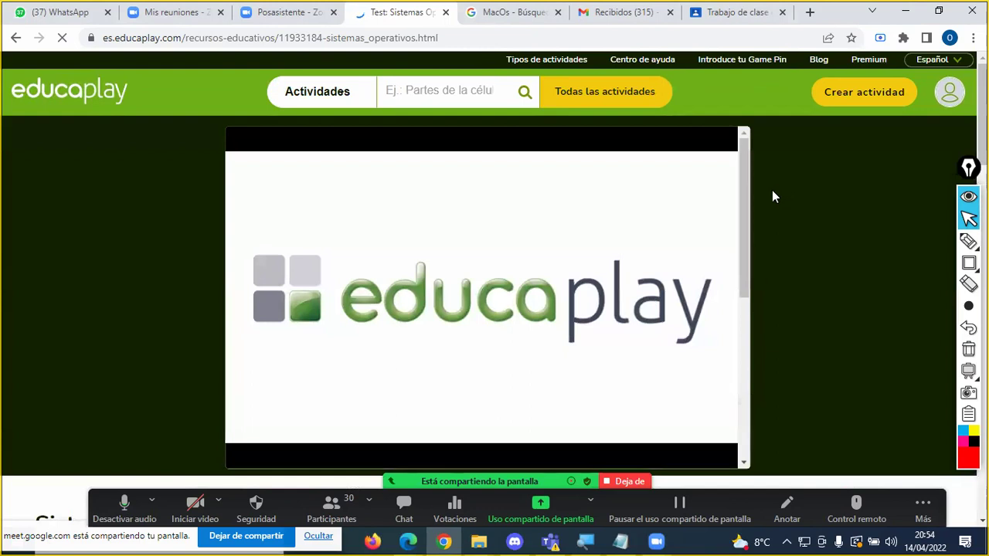
pyautogui.click(376, 40)
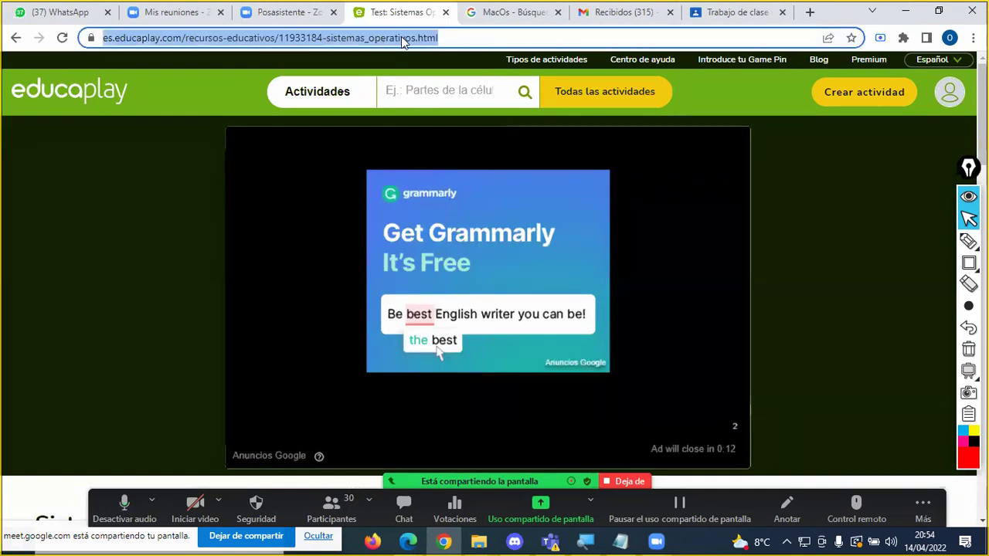
pyautogui.scroll(-3, 839, 274)
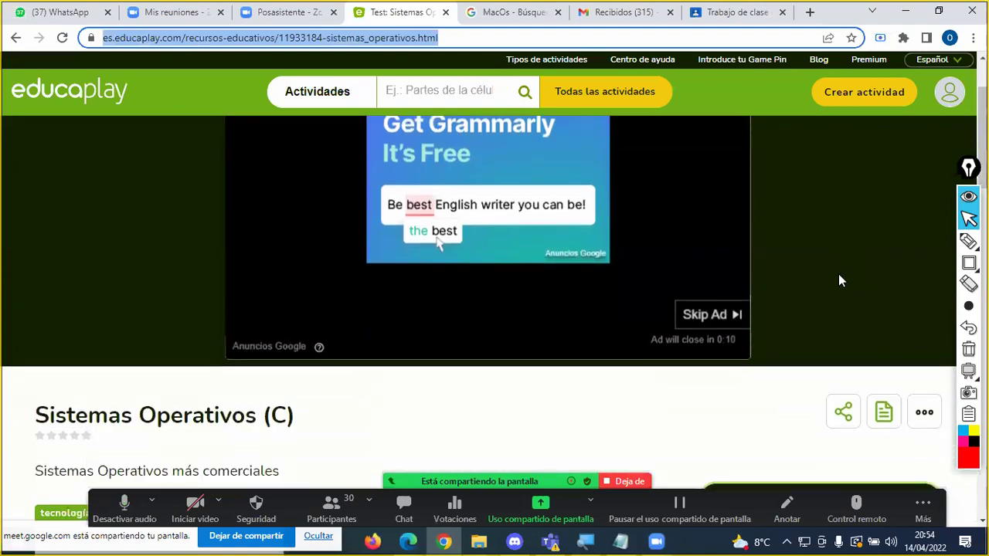
pyautogui.scroll(-4, 838, 273)
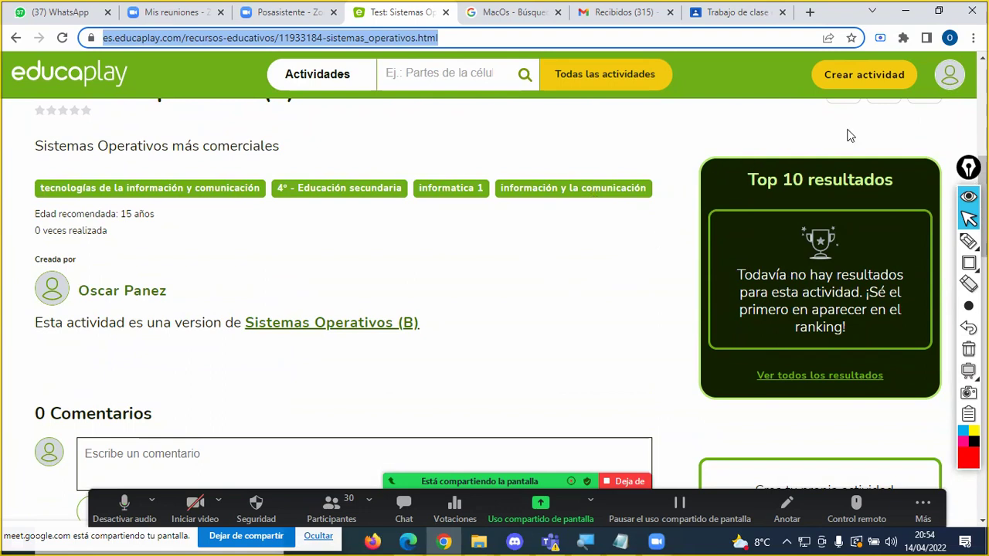
pyautogui.click(944, 86)
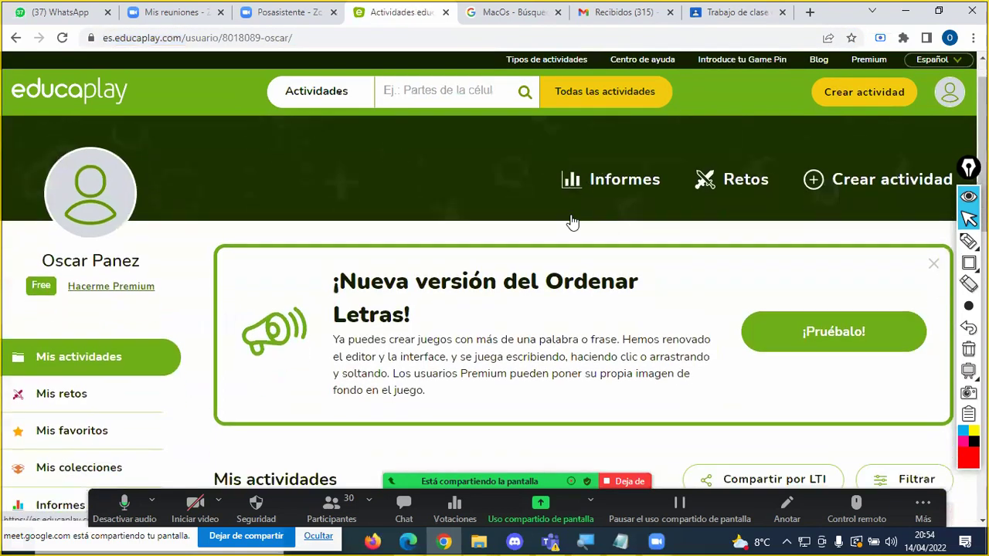
# Step: Open the original Sistemas Operativos test page from Mis actividades and review it
pyautogui.scroll(-5, 572, 222)
pyautogui.scroll(-2, 571, 222)
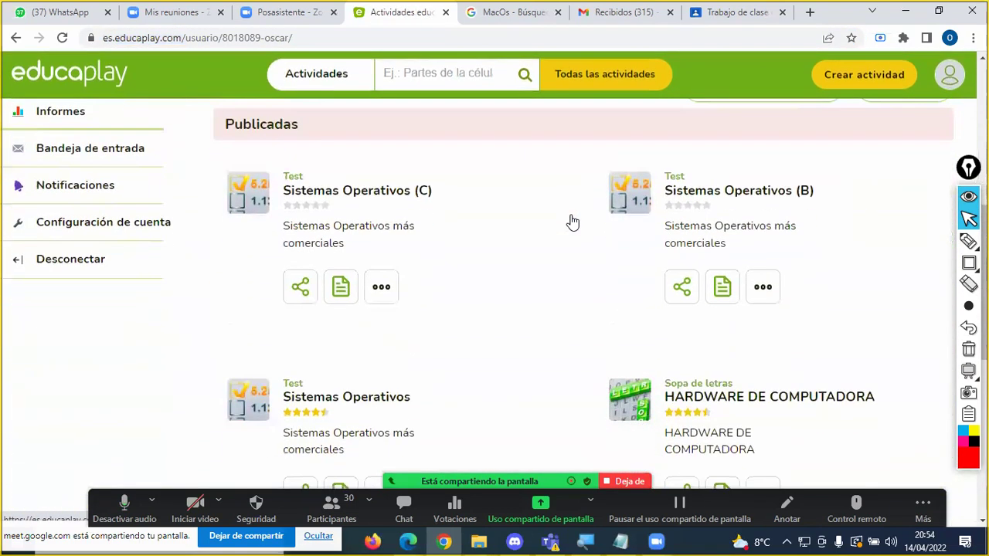
pyautogui.click(342, 400)
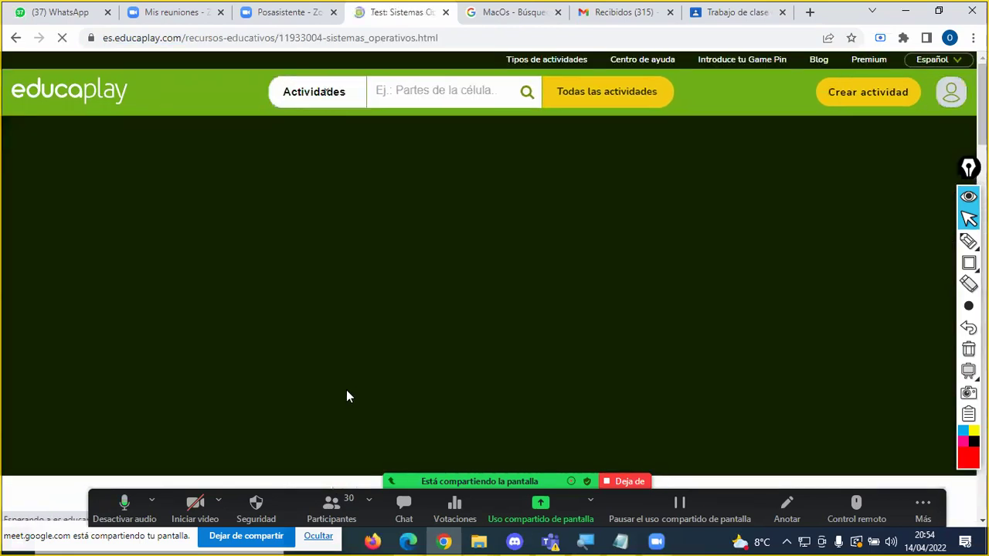
pyautogui.scroll(-2, 840, 294)
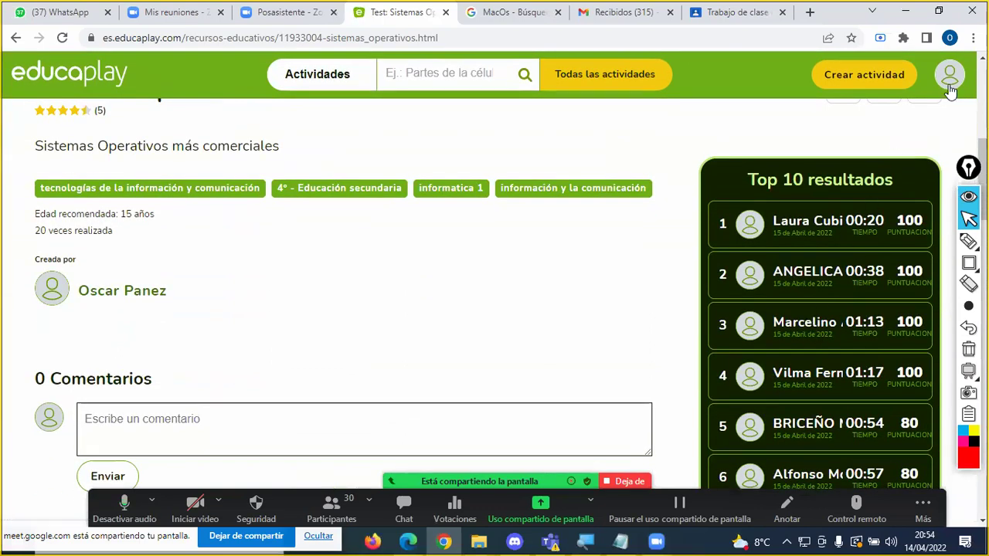
pyautogui.scroll(-3, 813, 245)
pyautogui.scroll(2, 864, 217)
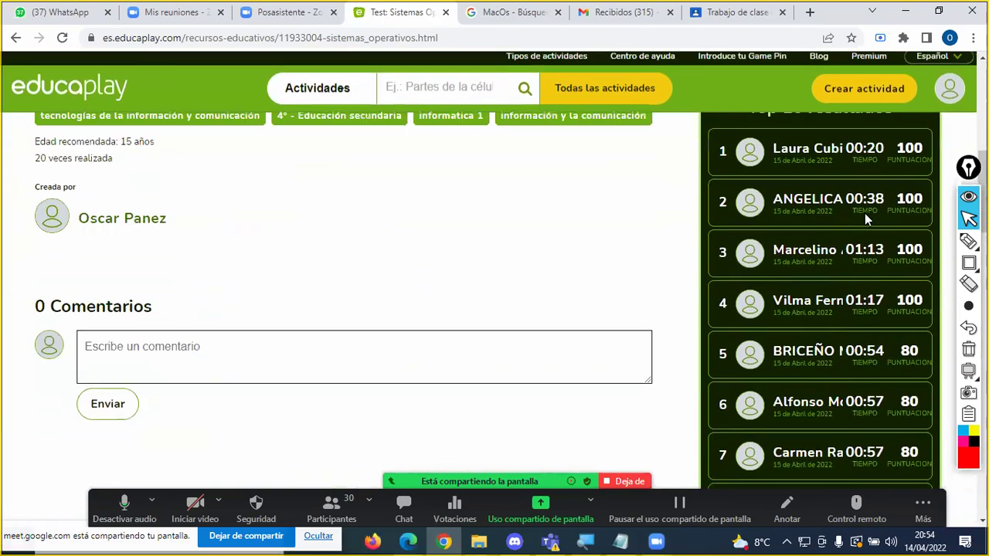
pyautogui.scroll(-5, 503, 271)
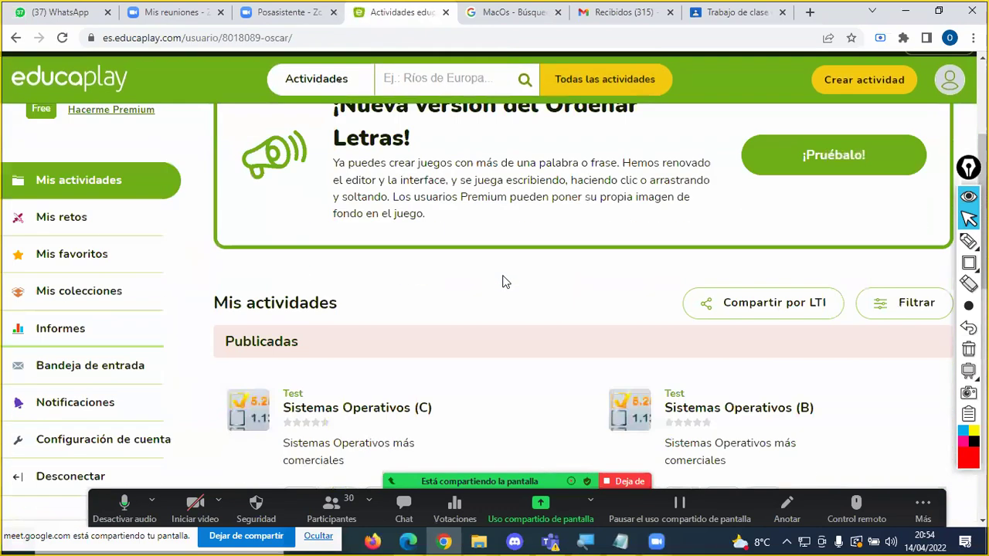
# Step: Review the Sistemas Operativos (B) test page, then go back to the profile's activity list
pyautogui.click(757, 263)
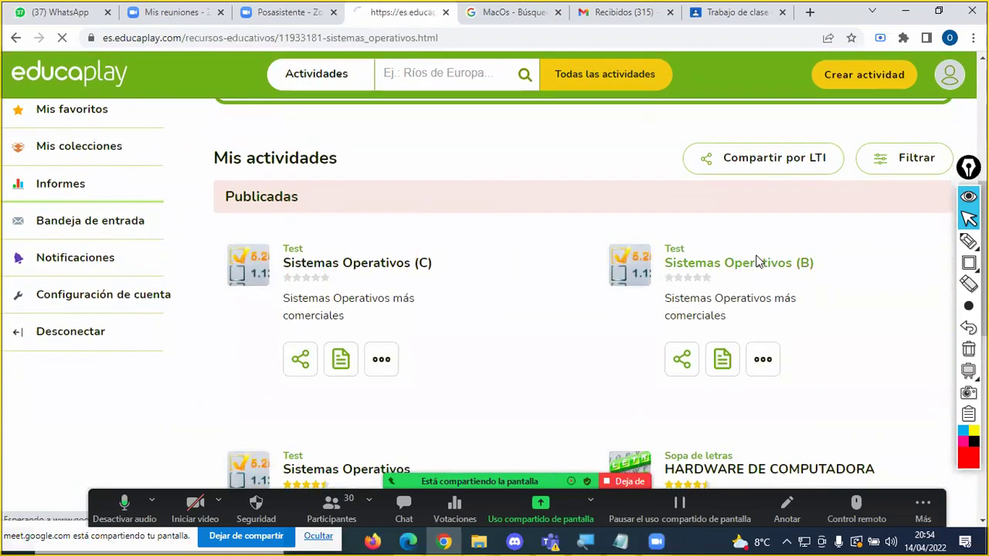
pyautogui.scroll(-5, 798, 279)
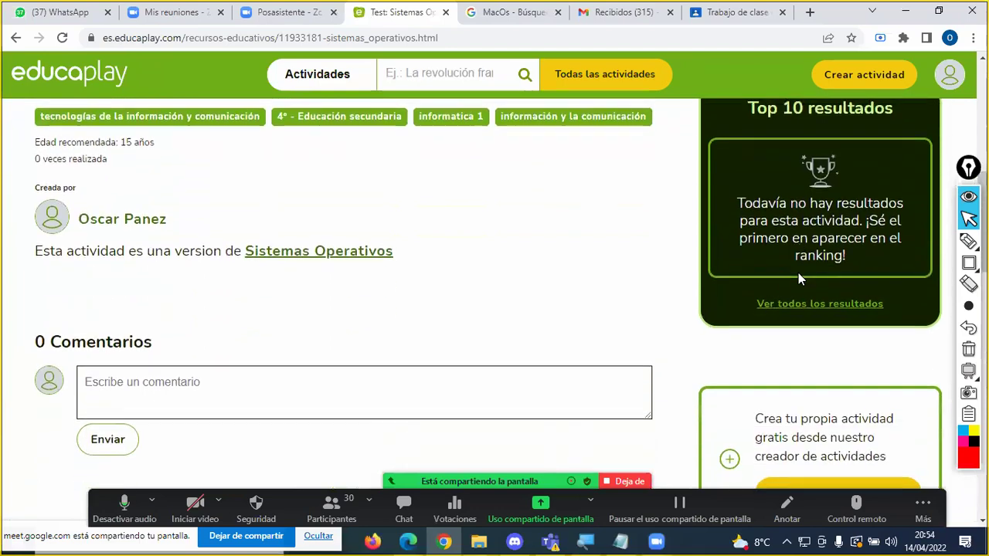
pyautogui.scroll(3, 872, 223)
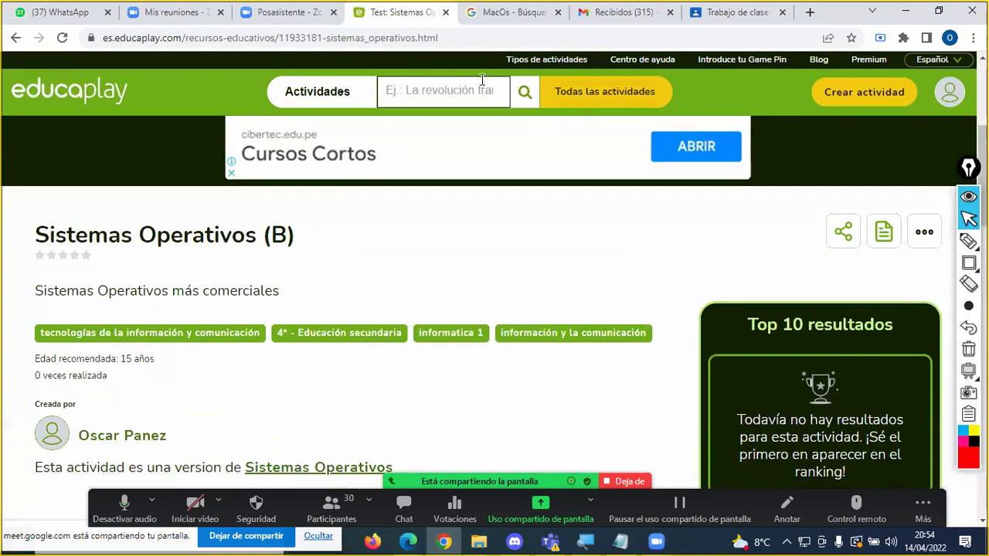
pyautogui.click(952, 102)
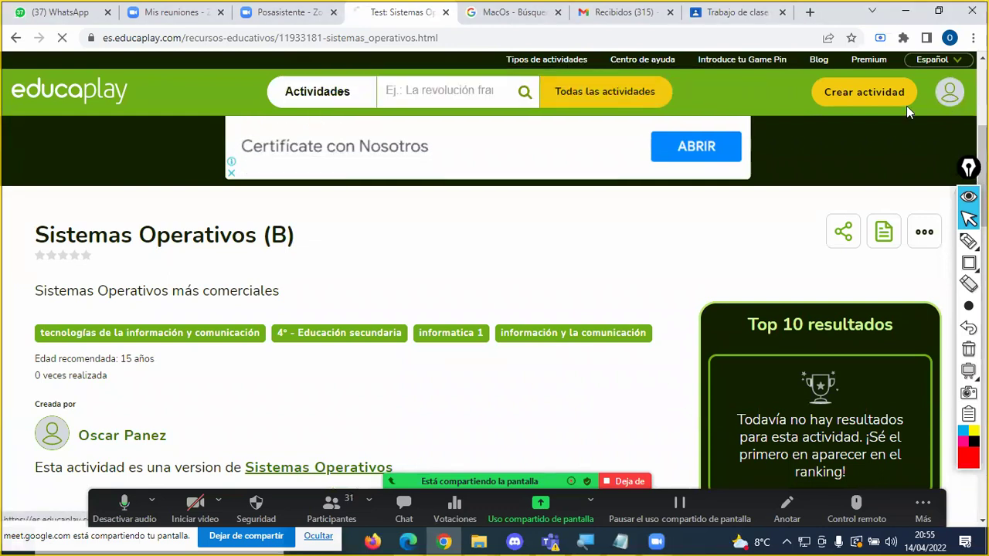
pyautogui.scroll(-3, 597, 299)
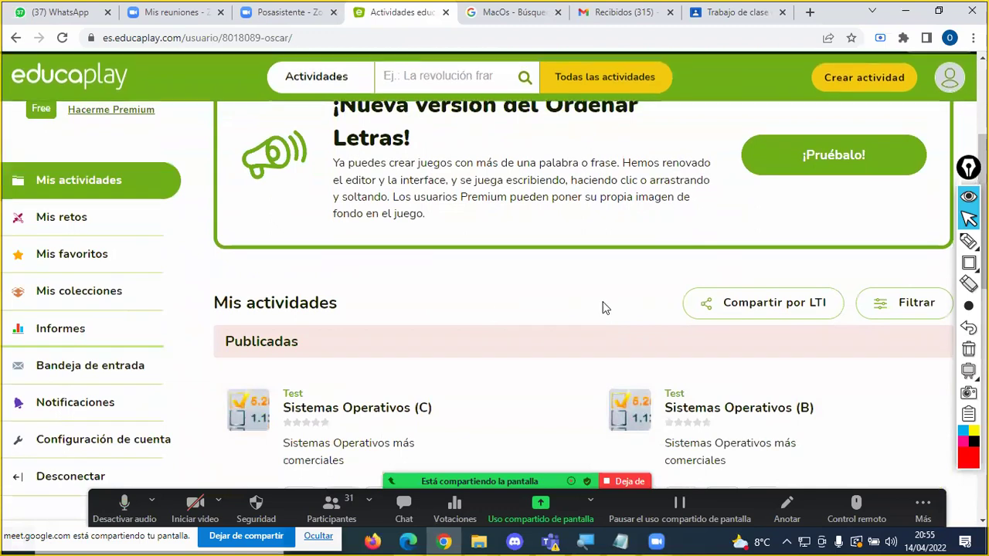
pyautogui.scroll(-1, 453, 358)
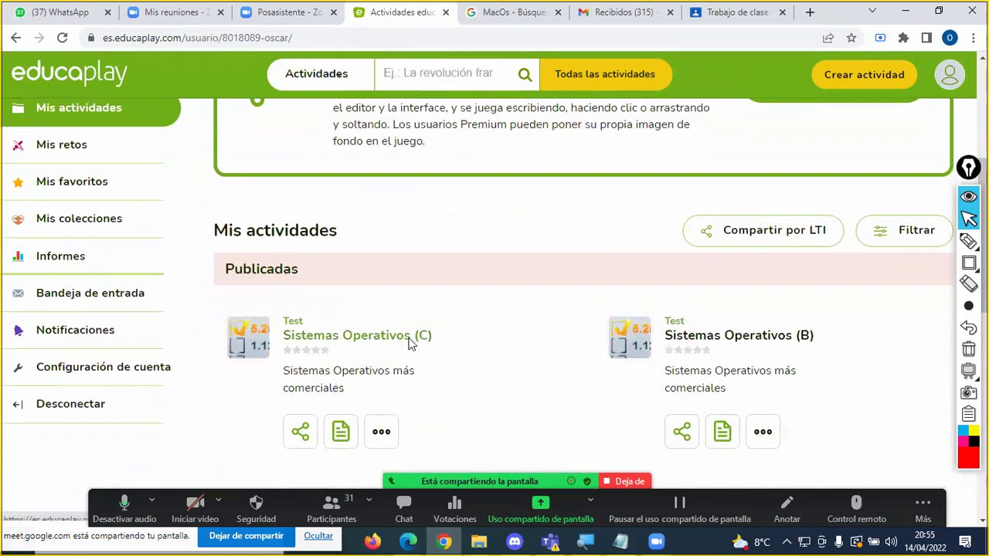
# Step: Review the Sistemas Operativos (C) test page and return to the profile's Publicadas list
pyautogui.click(408, 337)
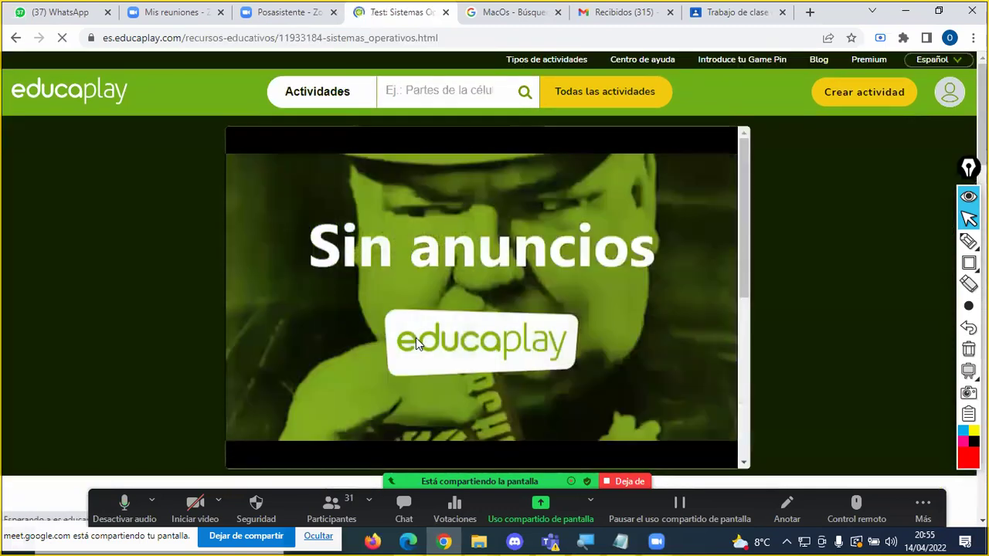
pyautogui.scroll(-1, 714, 291)
pyautogui.scroll(-2, 713, 291)
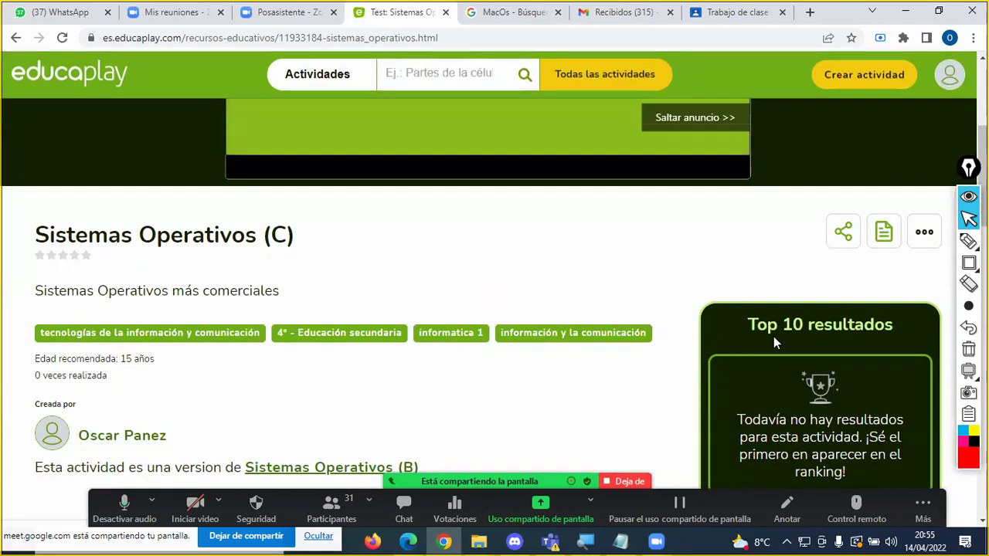
pyautogui.click(952, 78)
pyautogui.scroll(-5, 574, 240)
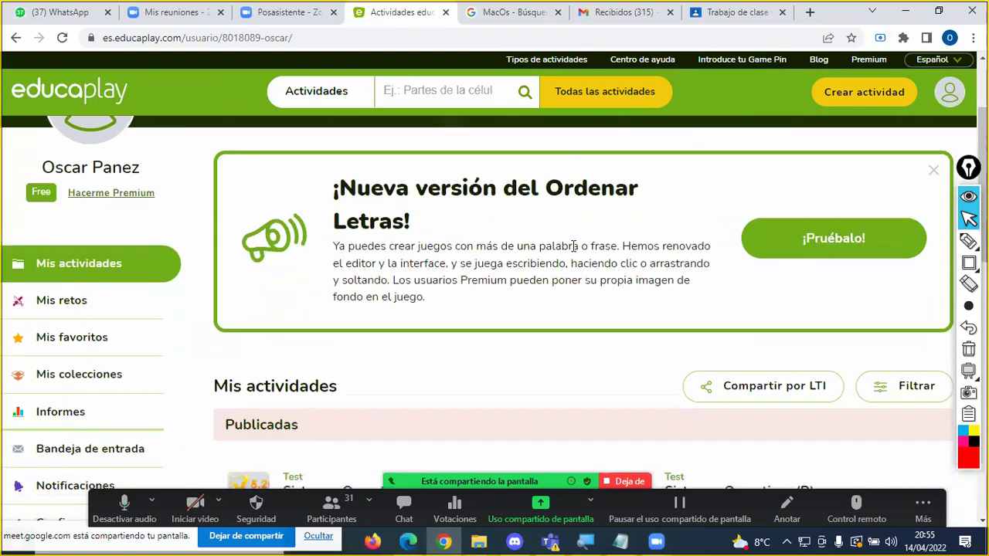
pyautogui.scroll(-2, 434, 308)
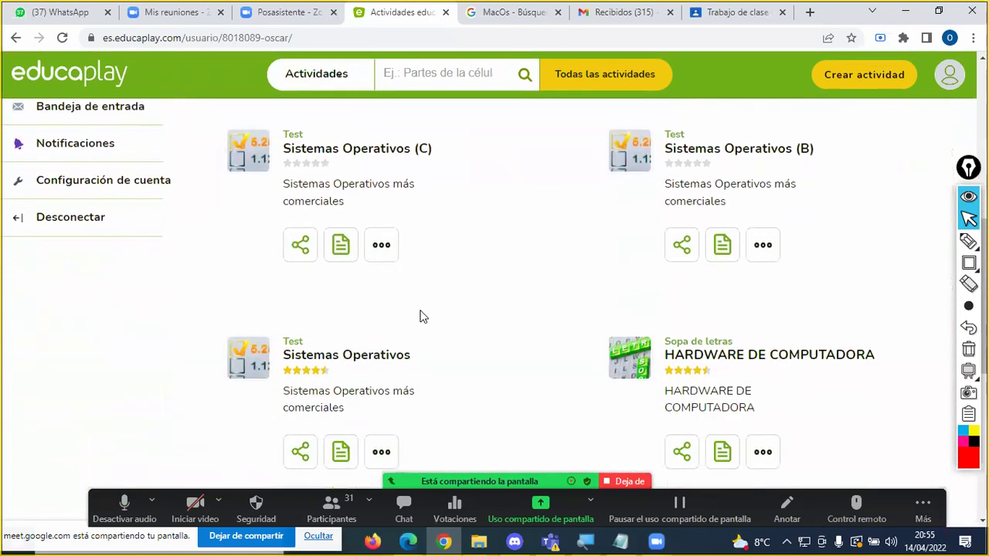
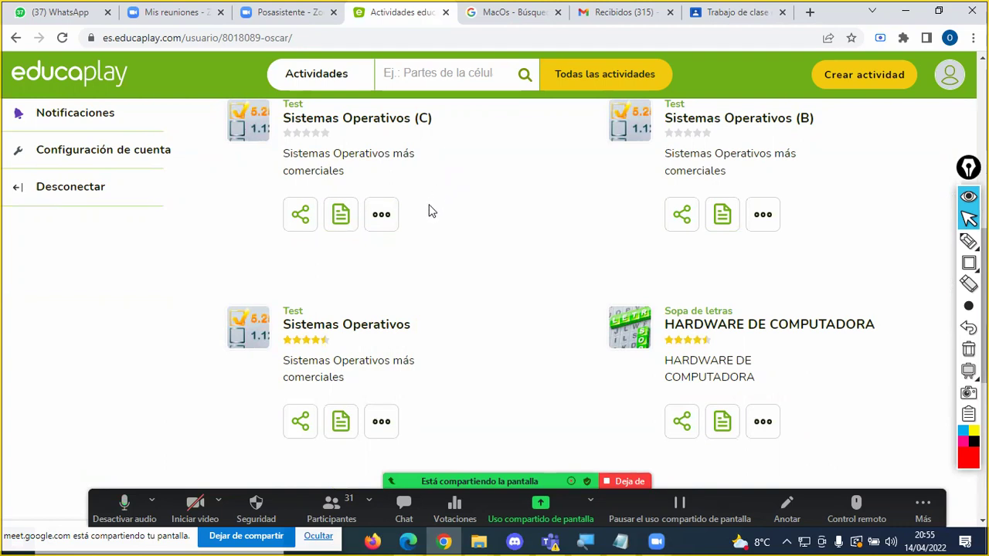
# Step: Duplicate the Sistemas Operativos (C) test and locate the copy 'Sistemas Operativos (C) (D)' under Pendientes de publicar
pyautogui.scroll(1, 427, 206)
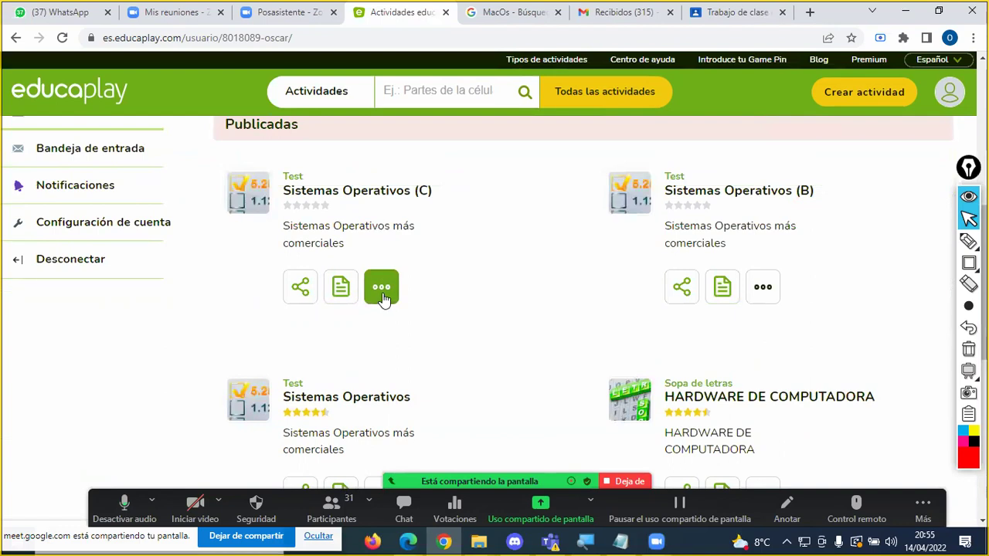
pyautogui.click(382, 296)
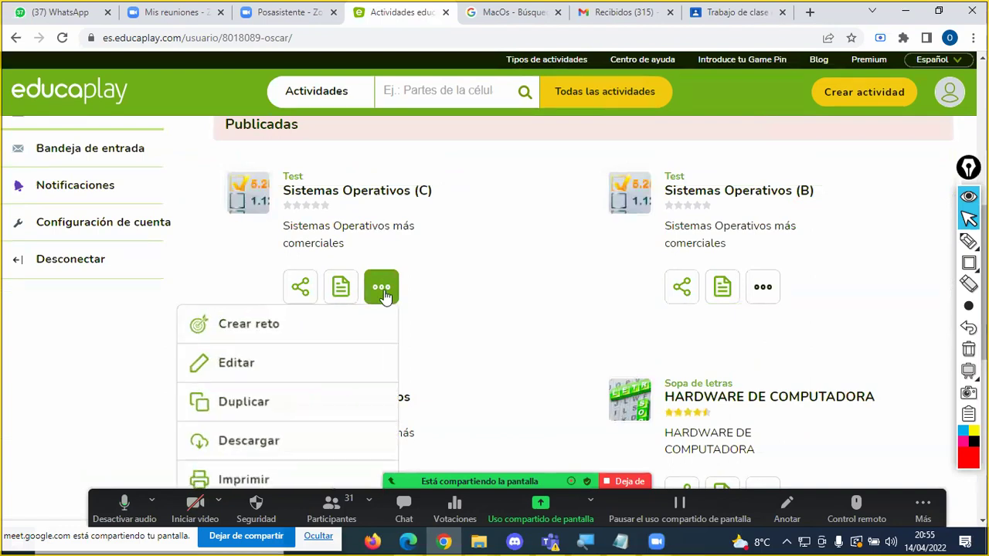
pyautogui.click(259, 394)
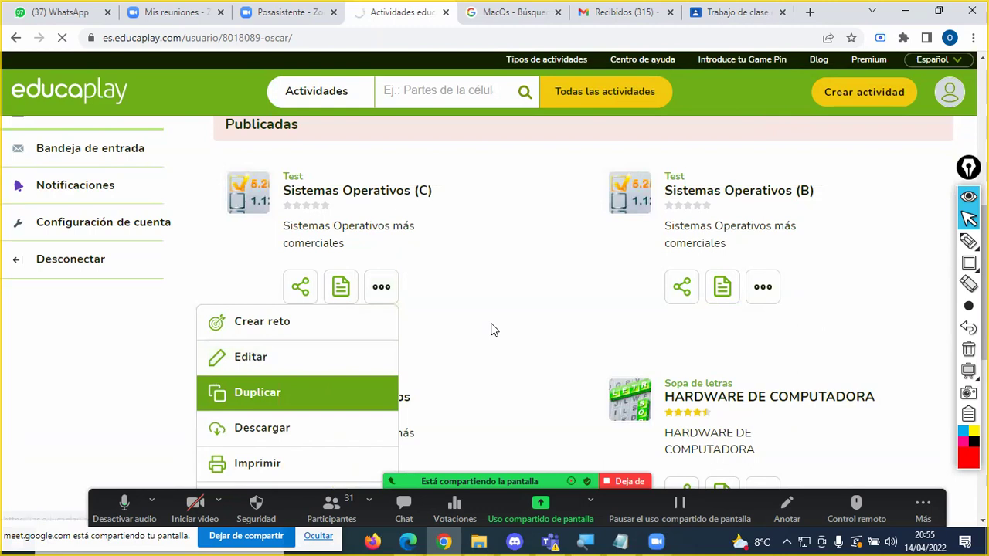
pyautogui.scroll(-3, 490, 324)
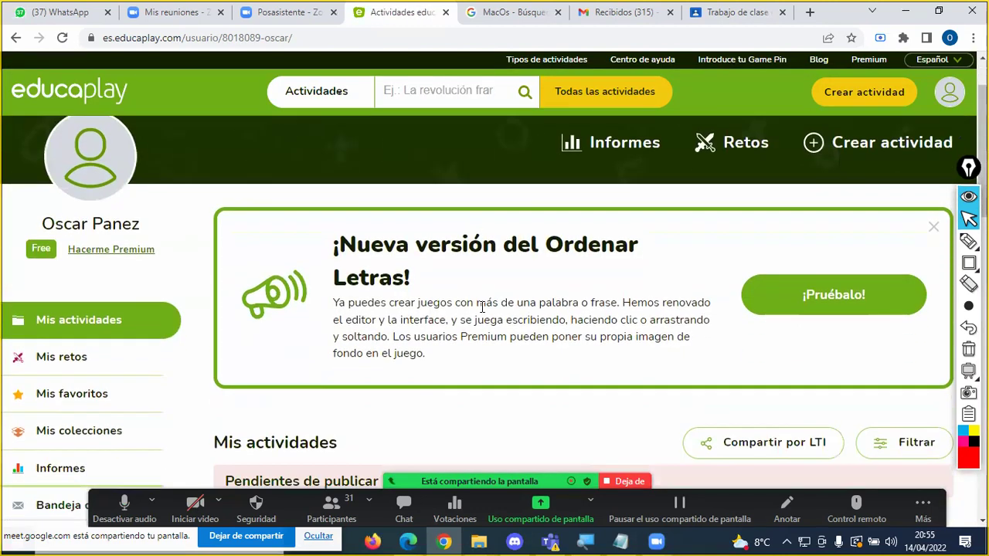
pyautogui.scroll(-6, 356, 348)
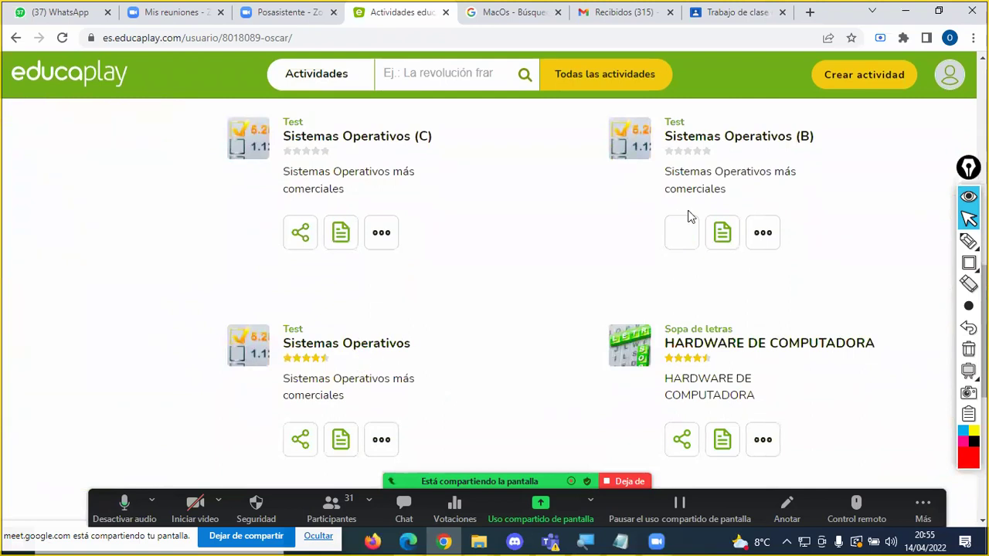
pyautogui.scroll(1, 391, 221)
pyautogui.scroll(3, 391, 221)
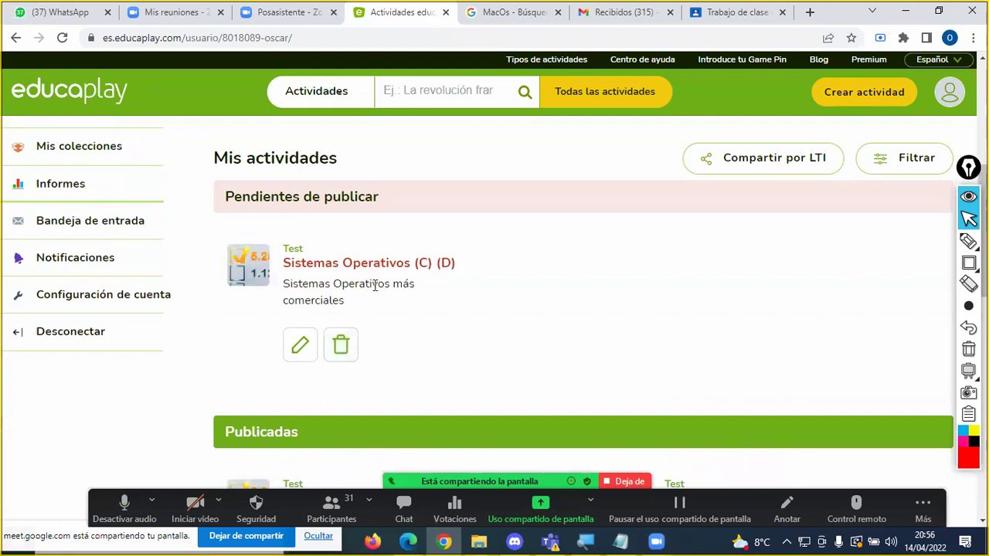
# Step: Open the 'Sistemas Operativos (C) (D)' copy for editing and scroll to its Preguntas del Test
pyautogui.click(300, 348)
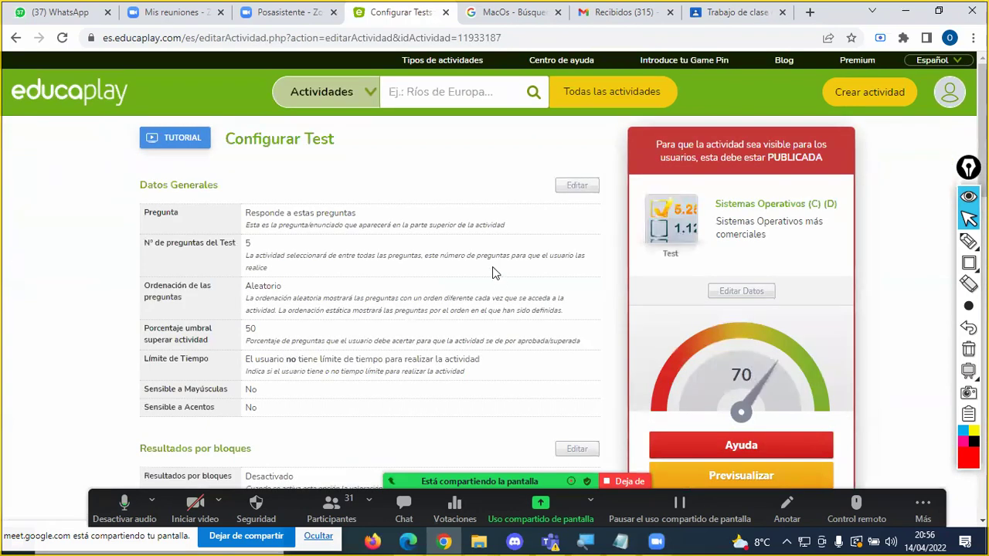
pyautogui.scroll(-3, 471, 284)
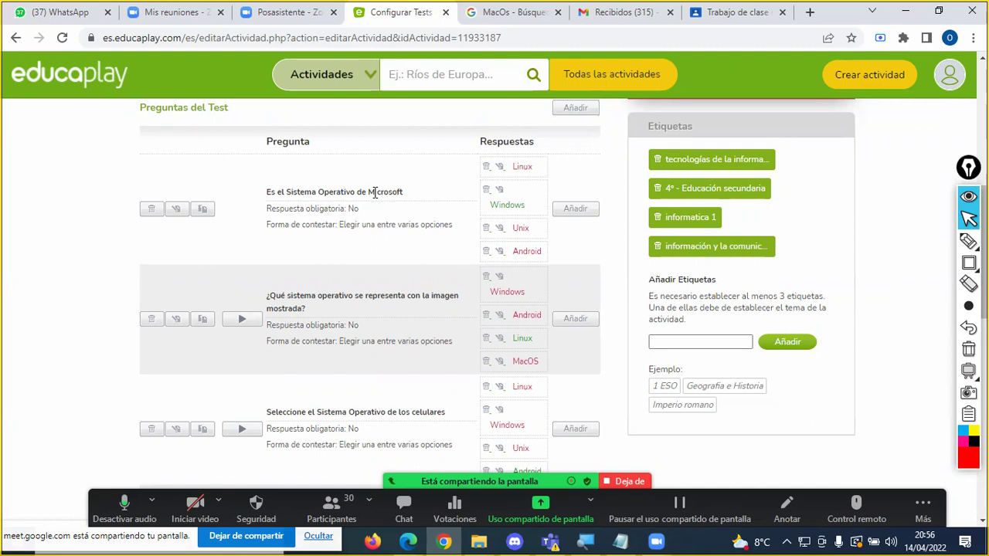
# Step: Replace 'Microsoft' with 'Santa Clara' in the first question's wording and save it
pyautogui.click(178, 210)
pyautogui.moveTo(422, 180); pyautogui.dragTo(463, 177)
pyautogui.write('Santa C')
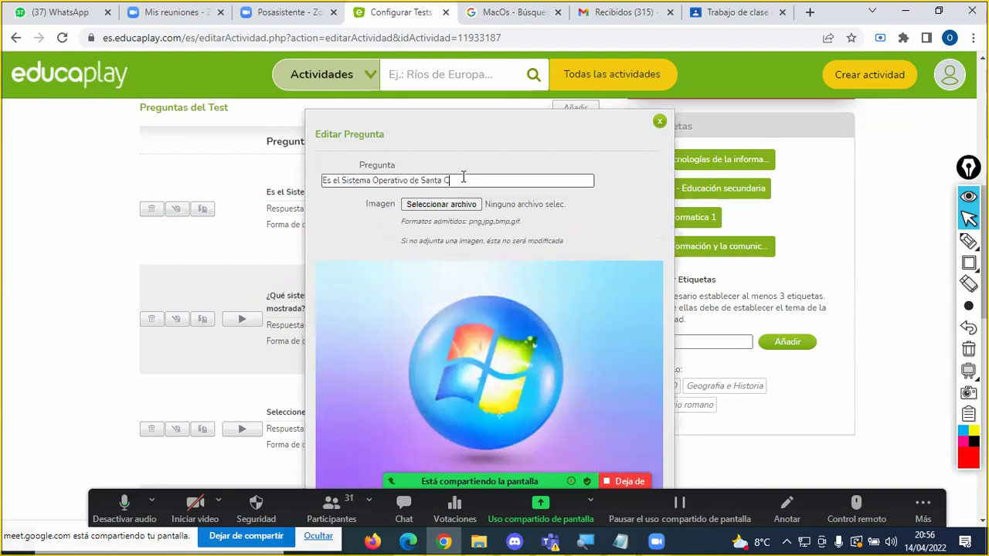
pyautogui.write('lara')
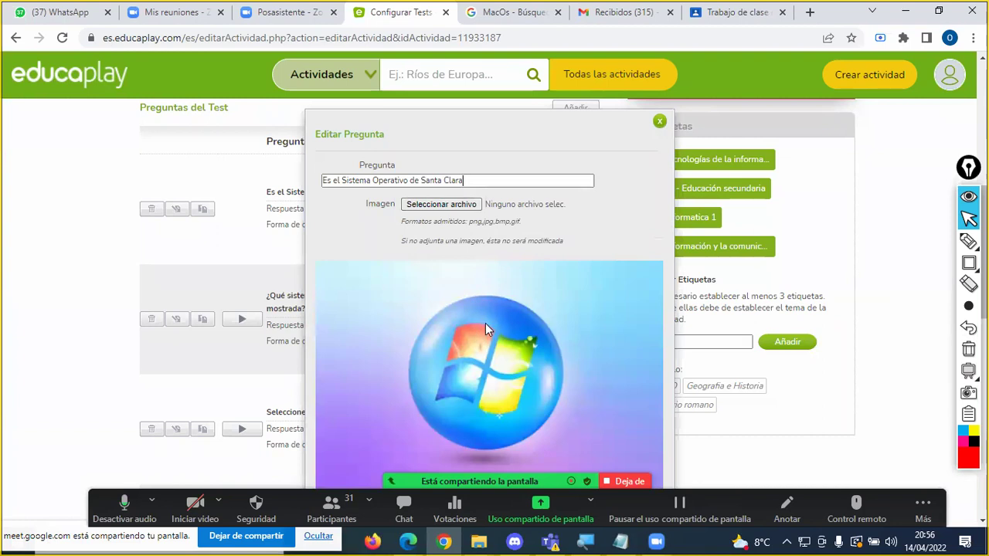
pyautogui.scroll(-5, 507, 283)
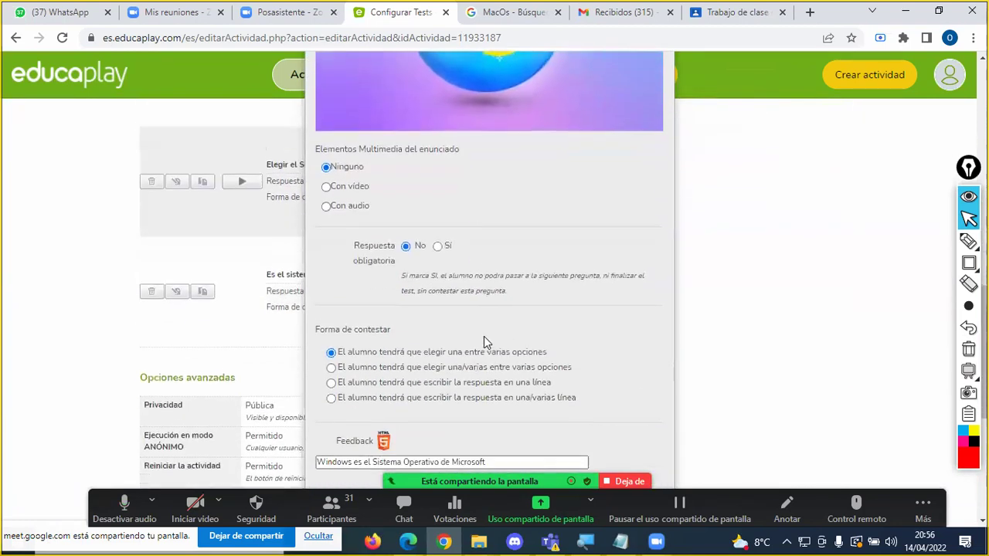
pyautogui.scroll(-1, 484, 336)
pyautogui.click(481, 339)
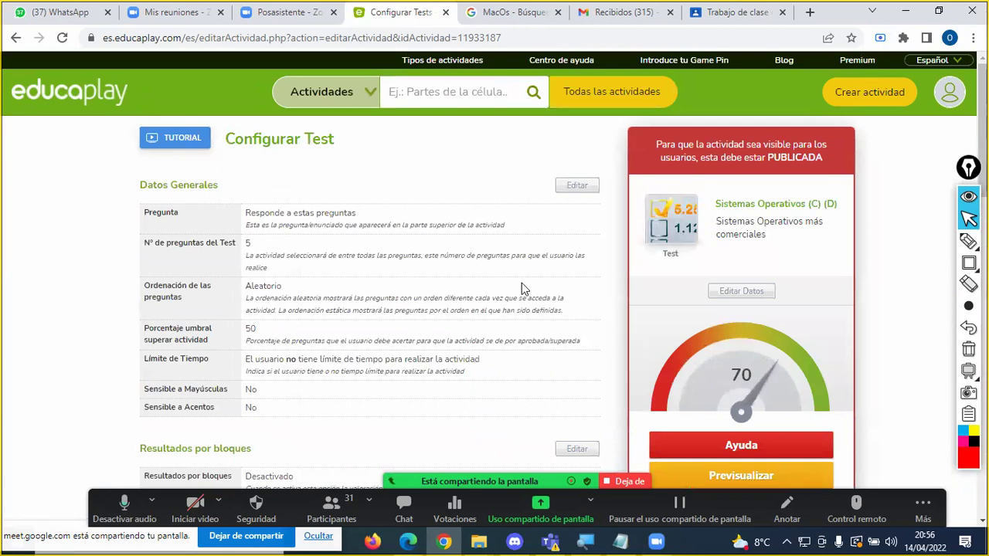
pyautogui.scroll(-5, 446, 311)
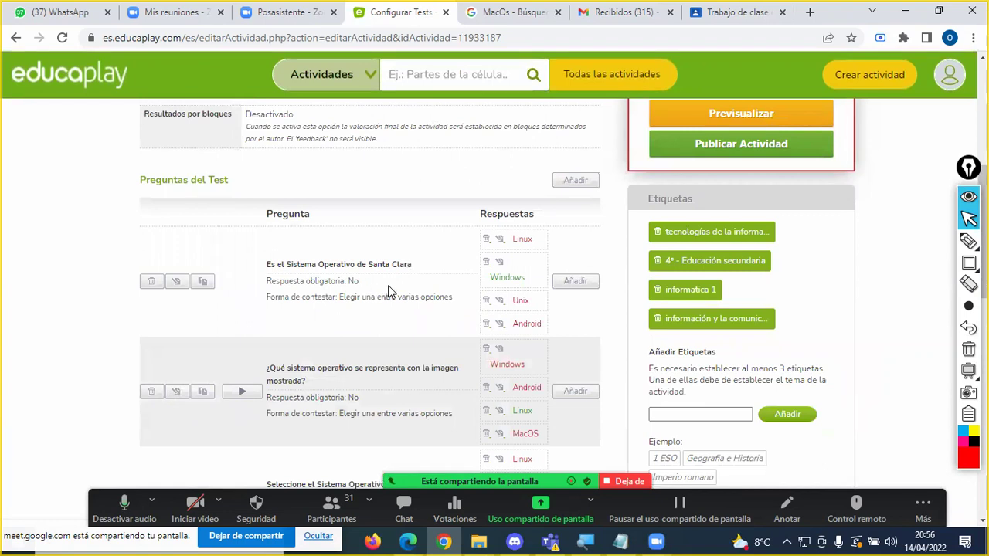
# Step: Set the Windows answer's Respuesta Correcta to No and save the Unix answer as correct
pyautogui.click(500, 264)
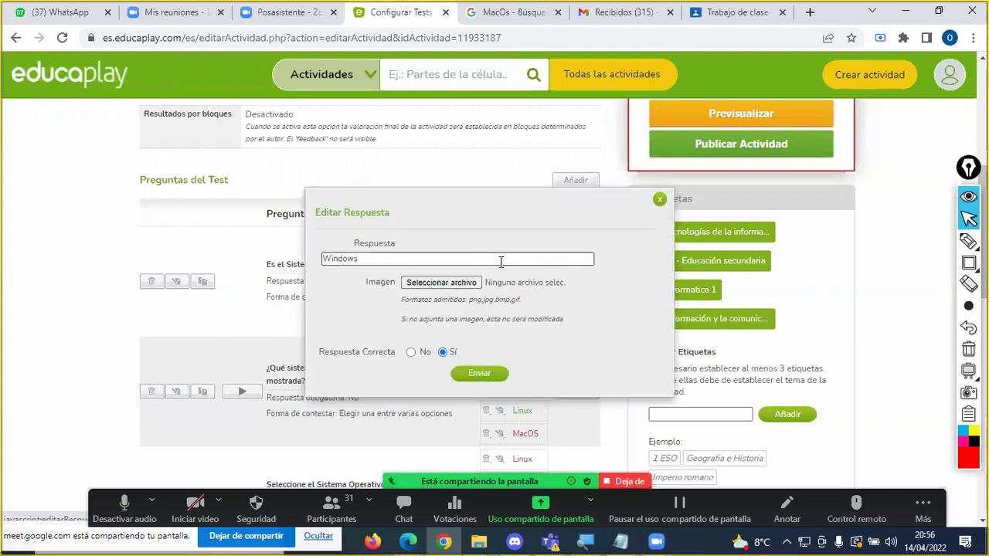
pyautogui.click(410, 352)
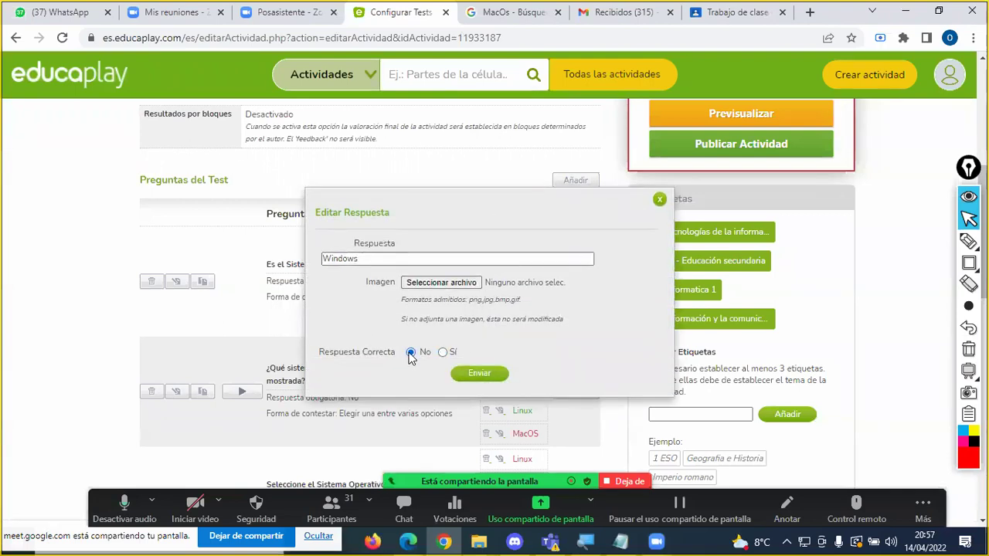
pyautogui.click(471, 376)
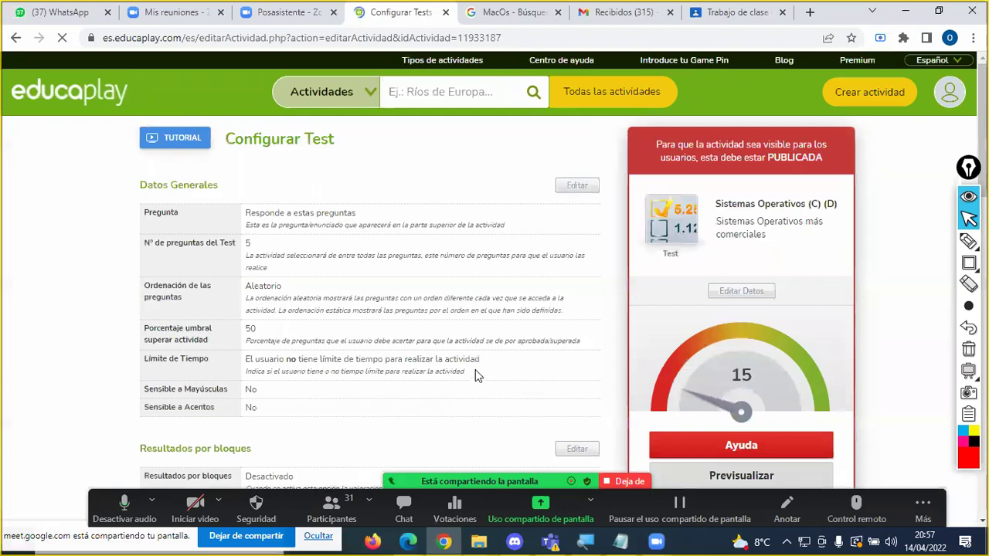
pyautogui.scroll(-2, 467, 325)
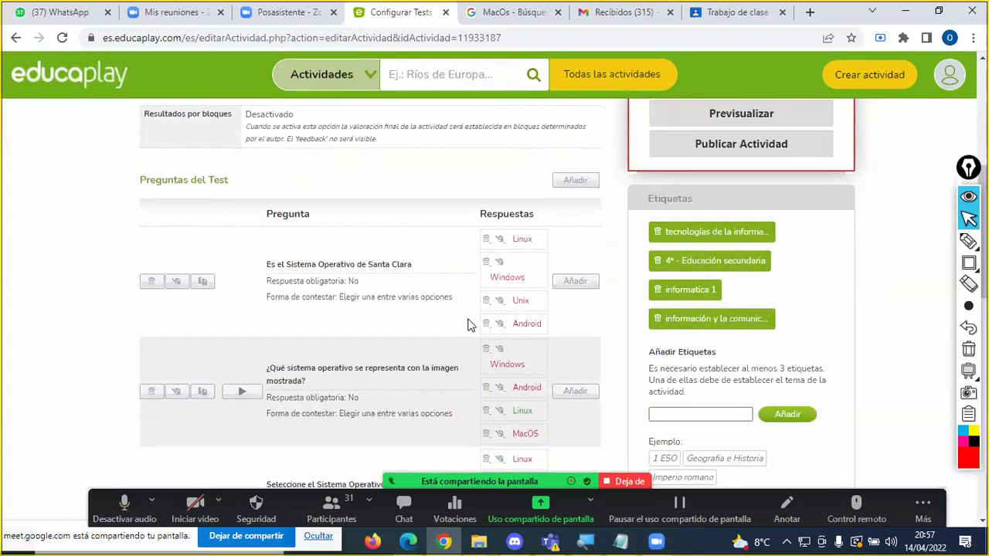
pyautogui.moveTo(502, 318); pyautogui.dragTo(503, 307)
pyautogui.click(500, 302)
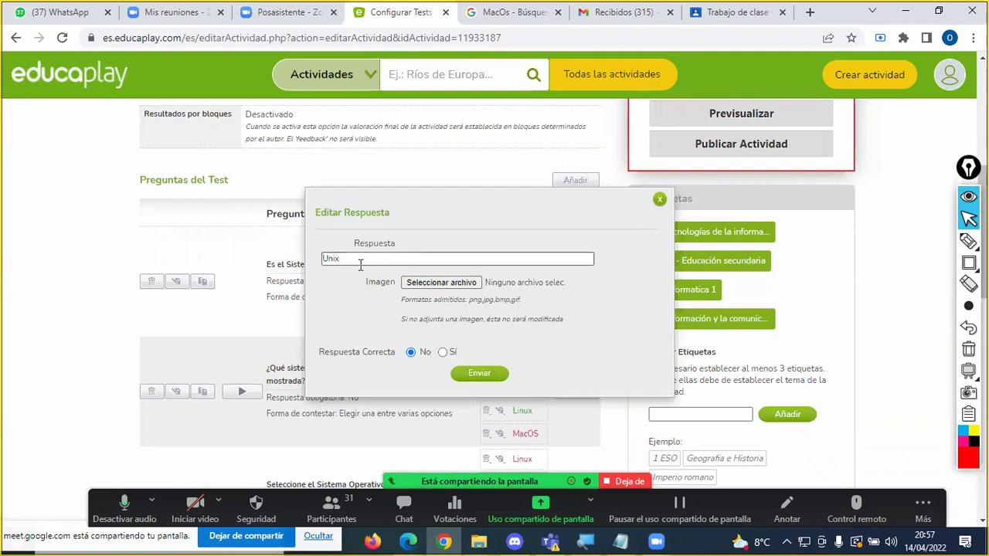
pyautogui.click(472, 375)
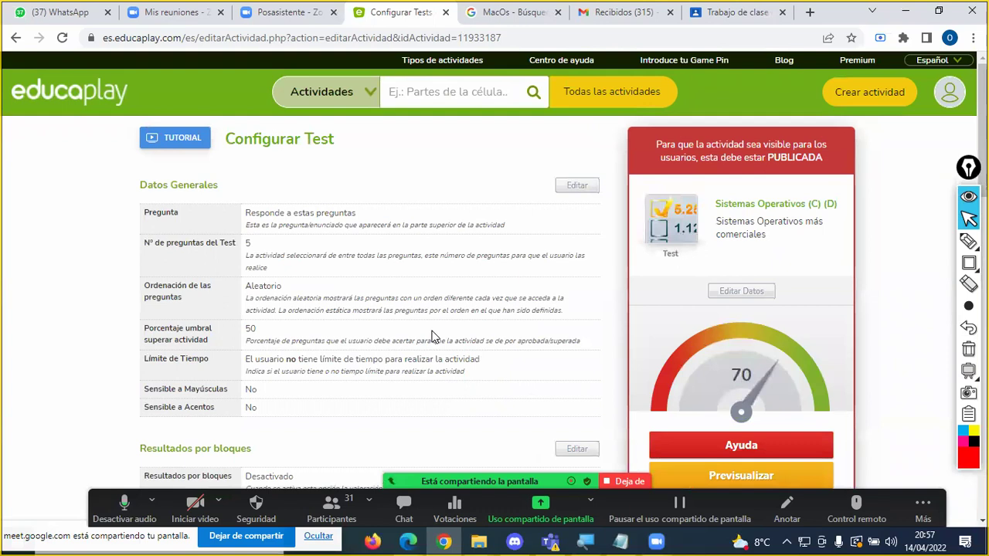
# Step: Point out the first question's new wording and switch to drawing highlight annotations
pyautogui.scroll(-5, 433, 336)
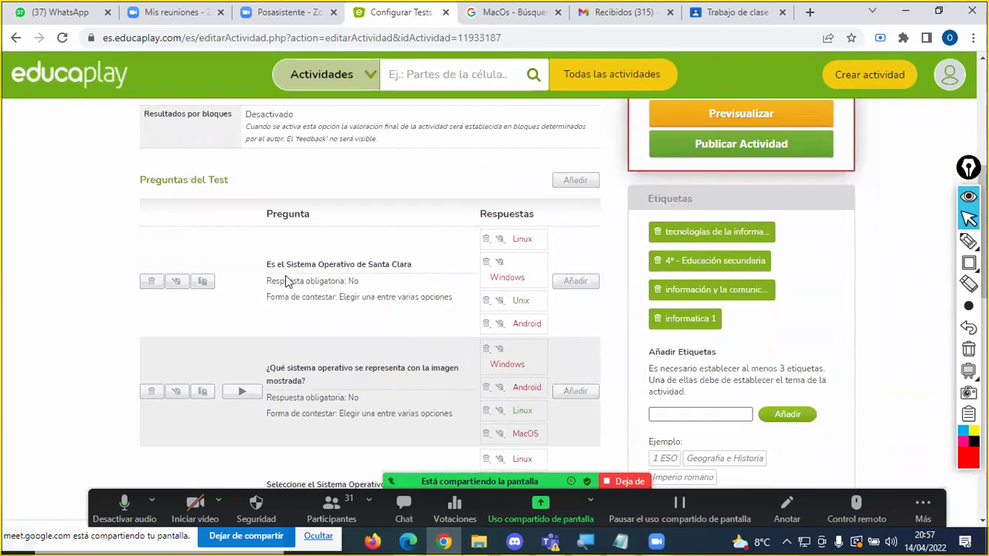
pyautogui.moveTo(269, 267); pyautogui.dragTo(434, 270)
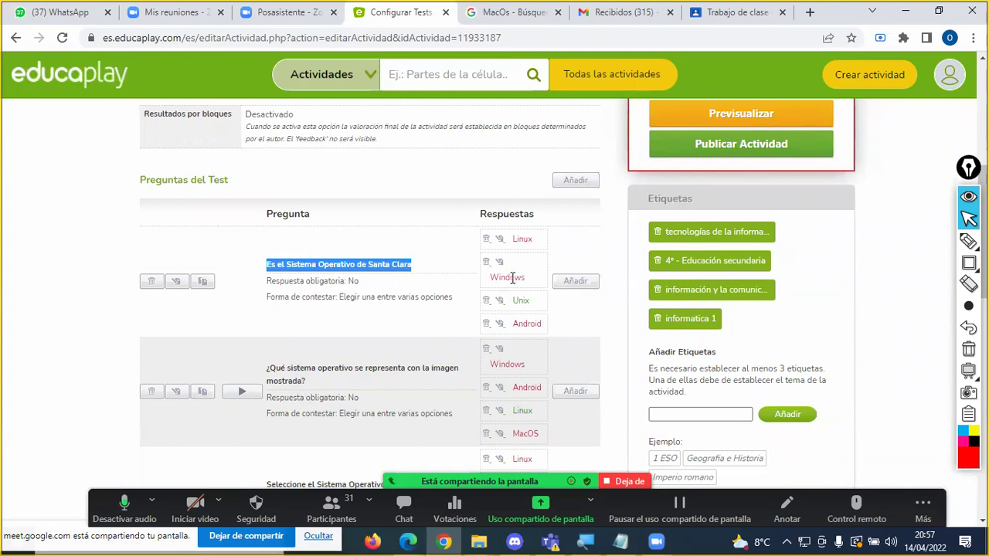
pyautogui.click(413, 273)
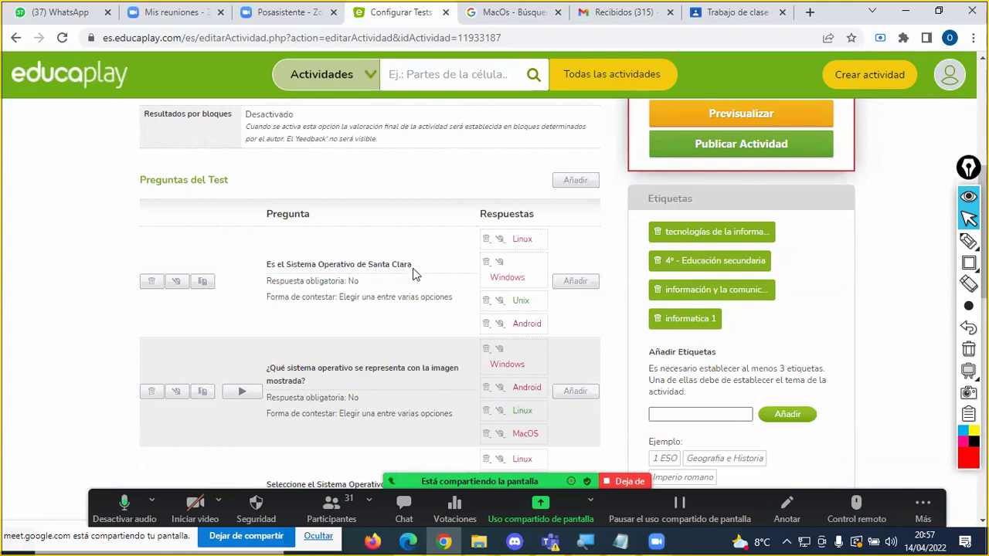
pyautogui.moveTo(283, 265); pyautogui.dragTo(286, 265)
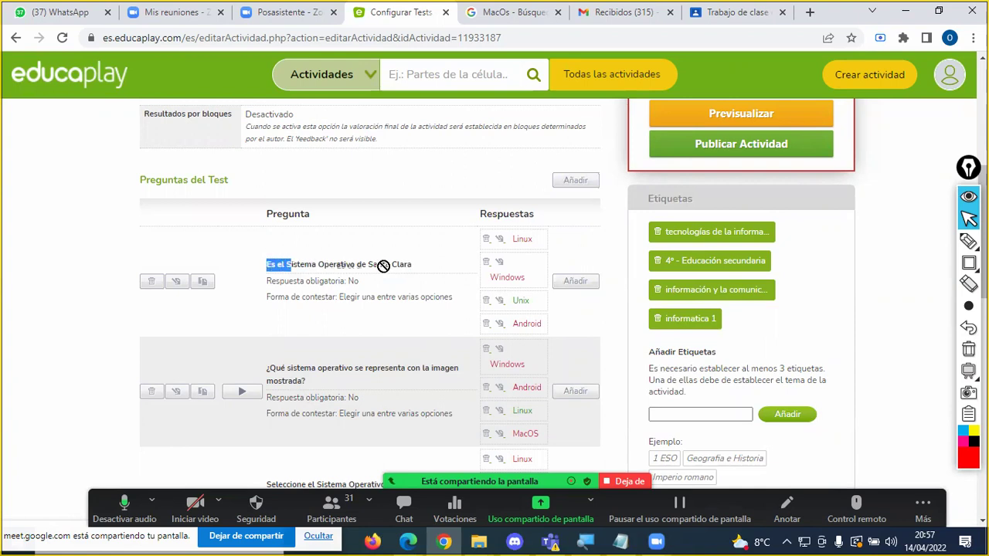
pyautogui.click(414, 265)
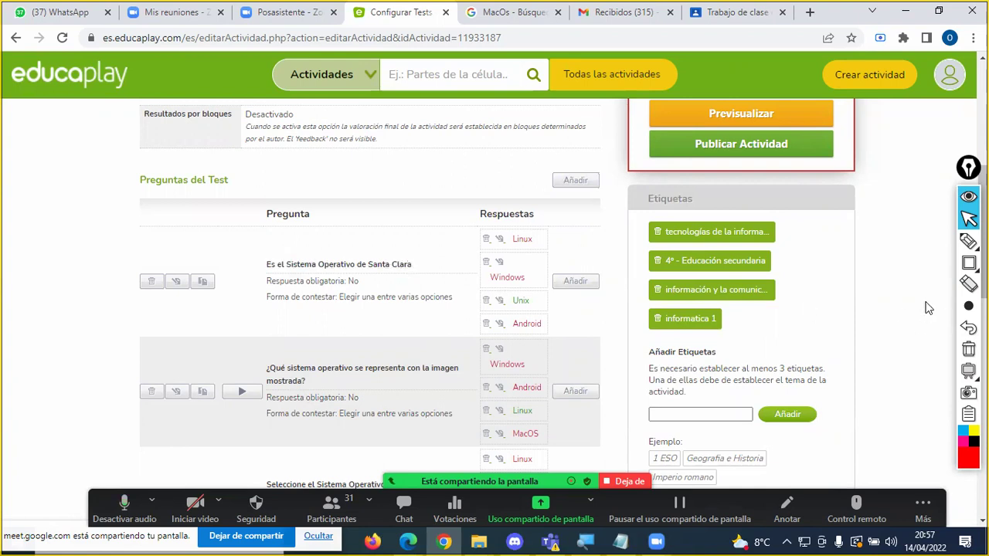
pyautogui.click(969, 241)
pyautogui.click(901, 241)
pyautogui.moveTo(400, 253)
pyautogui.mouseDown()
pyautogui.moveTo(263, 256)
pyautogui.moveTo(249, 273)
pyautogui.moveTo(420, 281)
pyautogui.moveTo(403, 252)
pyautogui.mouseUp()
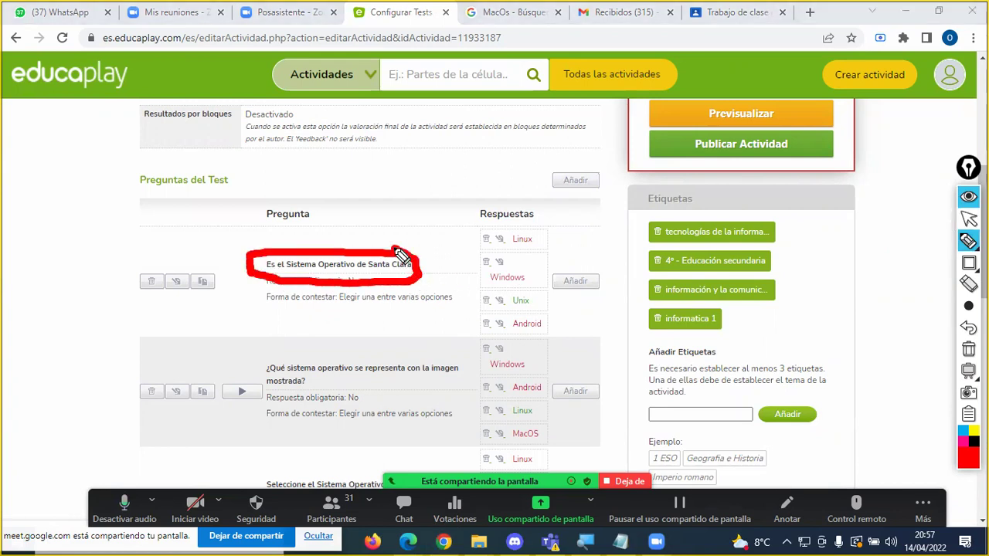
pyautogui.moveTo(164, 264)
pyautogui.mouseDown()
pyautogui.moveTo(160, 298)
pyautogui.moveTo(188, 300)
pyautogui.moveTo(182, 268)
pyautogui.moveTo(164, 267)
pyautogui.mouseUp()
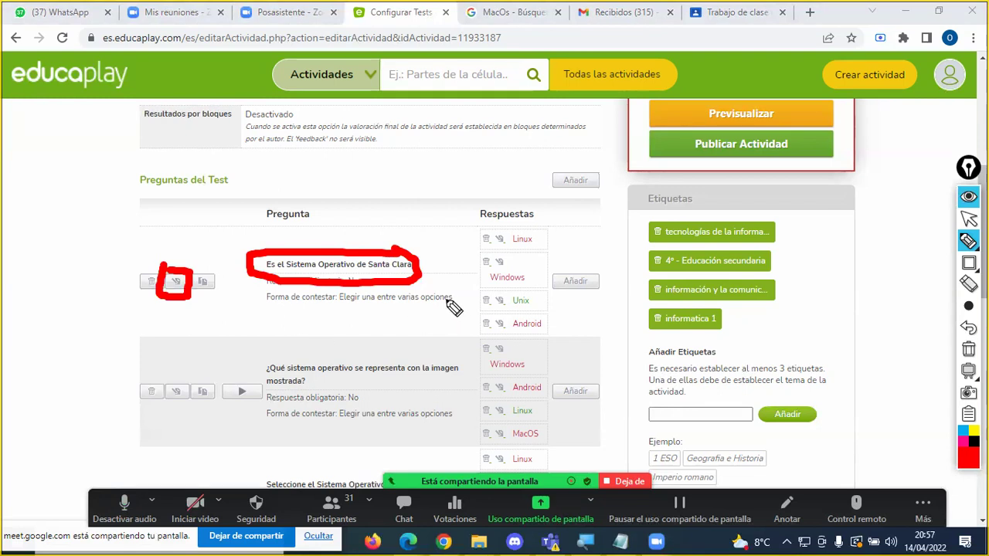
pyautogui.click(510, 255)
pyautogui.moveTo(510, 255)
pyautogui.mouseDown()
pyautogui.moveTo(473, 267)
pyautogui.moveTo(476, 287)
pyautogui.moveTo(538, 287)
pyautogui.moveTo(513, 253)
pyautogui.moveTo(551, 256)
pyautogui.moveTo(551, 266)
pyautogui.mouseUp()
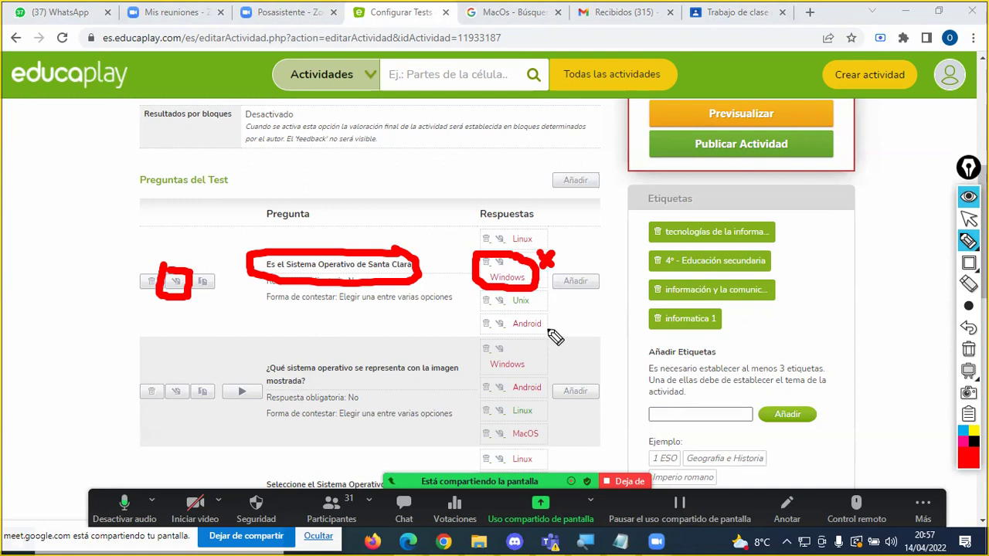
pyautogui.moveTo(484, 312)
pyautogui.mouseDown()
pyautogui.moveTo(556, 314)
pyautogui.moveTo(569, 299)
pyautogui.mouseUp()
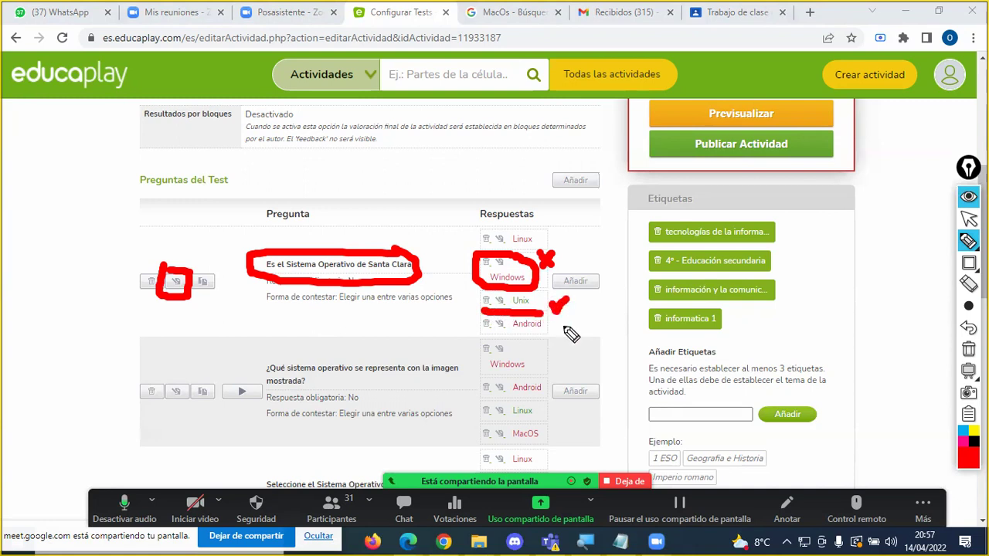
pyautogui.moveTo(494, 266); pyautogui.dragTo(504, 266)
pyautogui.moveTo(496, 305); pyautogui.dragTo(502, 306)
pyautogui.click(968, 349)
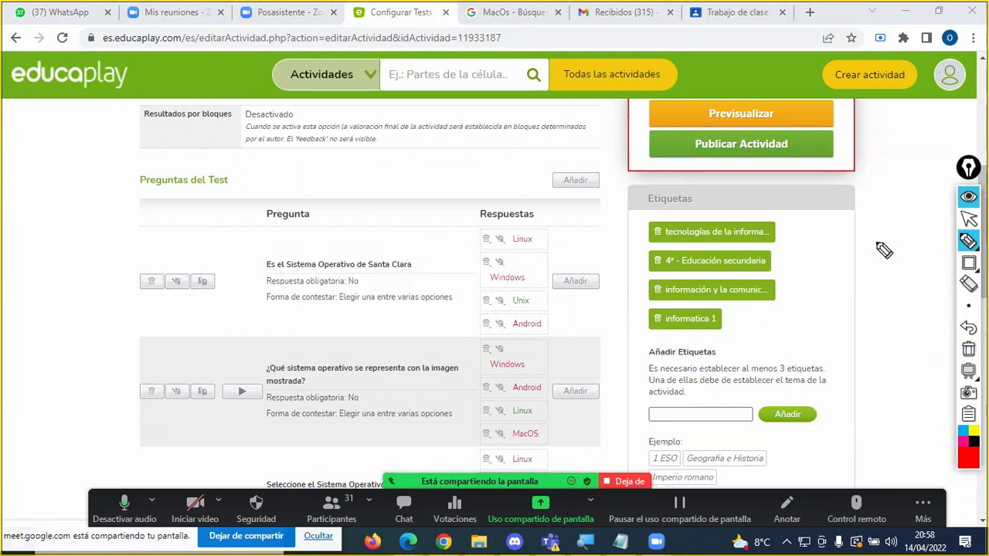
pyautogui.click(967, 219)
# Step: Change the test title to 'Sistemas Operativos (D)' in Editar Datos and save it
pyautogui.scroll(5, 824, 222)
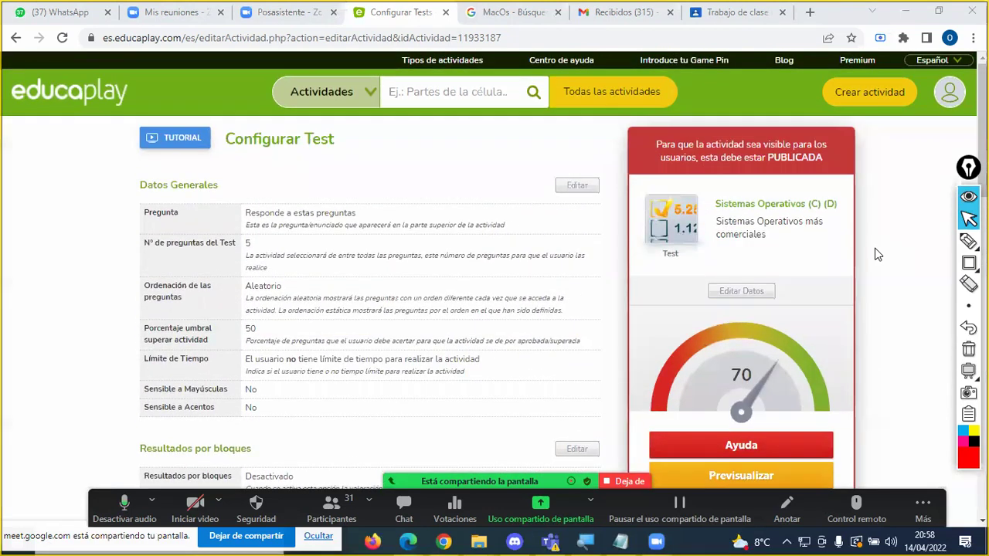
pyautogui.click(743, 293)
pyautogui.moveTo(492, 231); pyautogui.dragTo(507, 233)
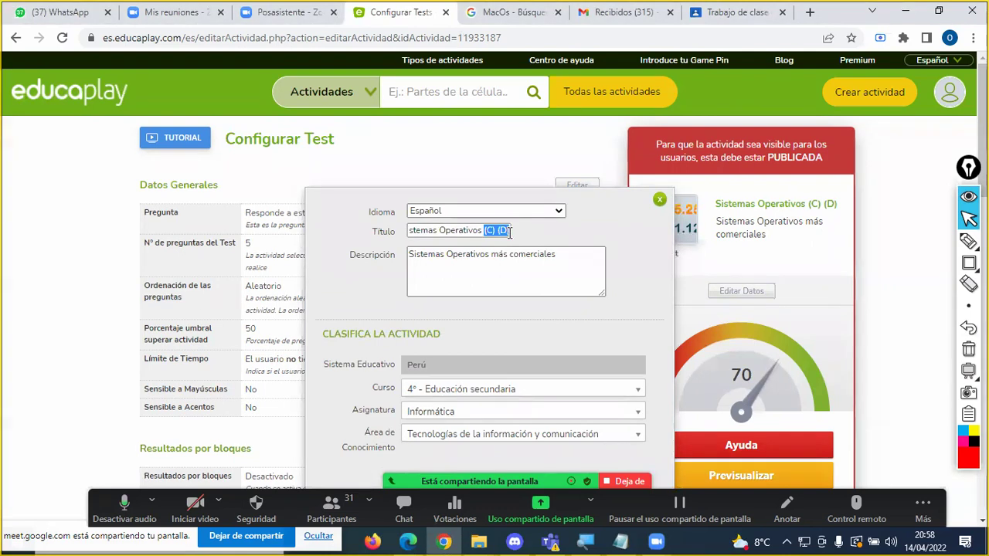
pyautogui.write('(D')
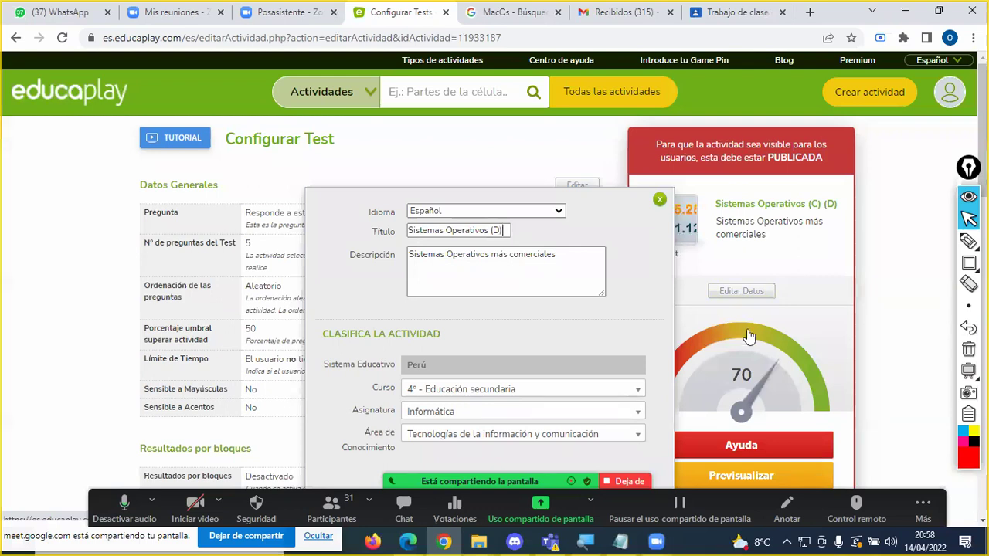
pyautogui.scroll(-3, 540, 348)
pyautogui.click(486, 268)
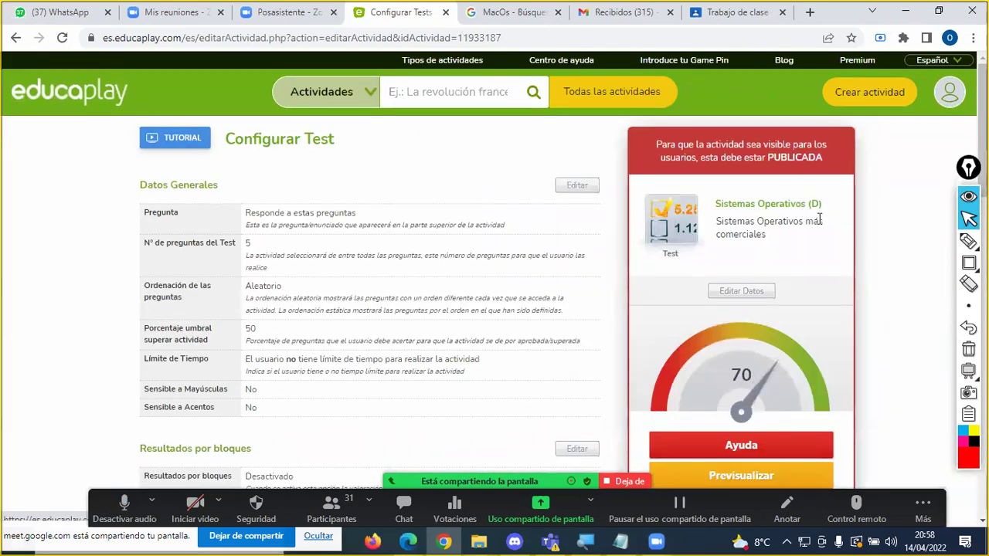
# Step: Publish the activity and open its public activity page
pyautogui.scroll(-3, 808, 224)
pyautogui.click(833, 286)
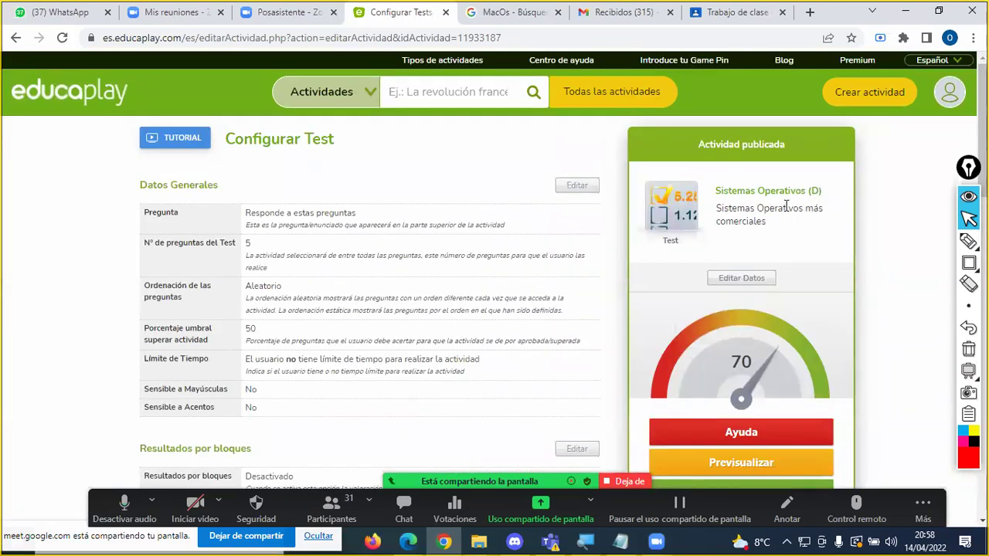
pyautogui.click(781, 193)
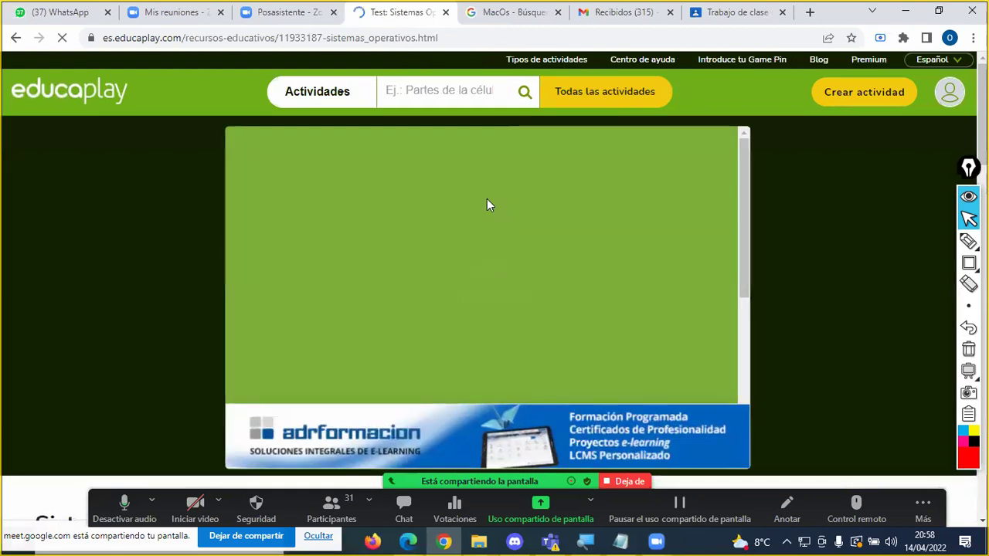
# Step: Copy the published activity page's web address and switch over to Google Classroom
pyautogui.click(384, 40)
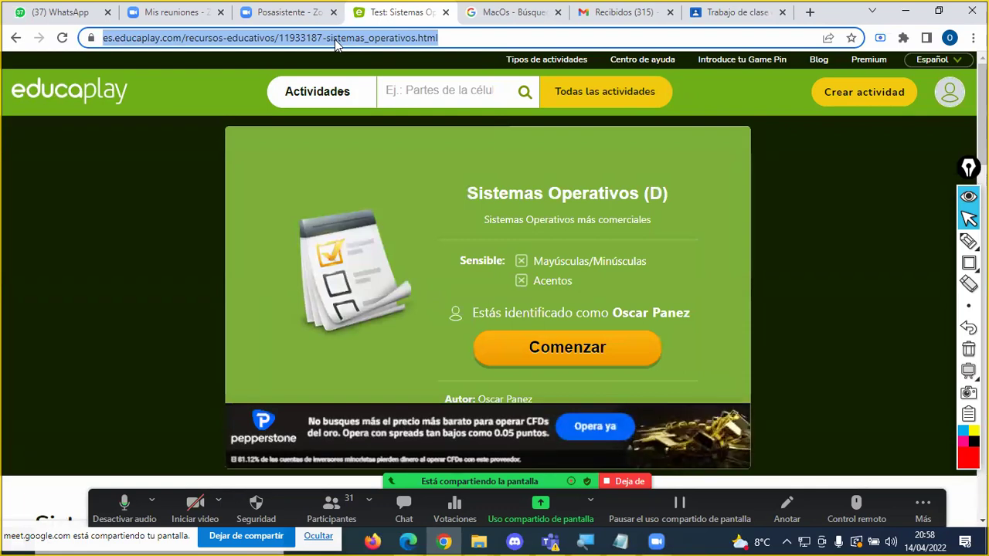
pyautogui.rightClick(386, 39)
pyautogui.click(433, 121)
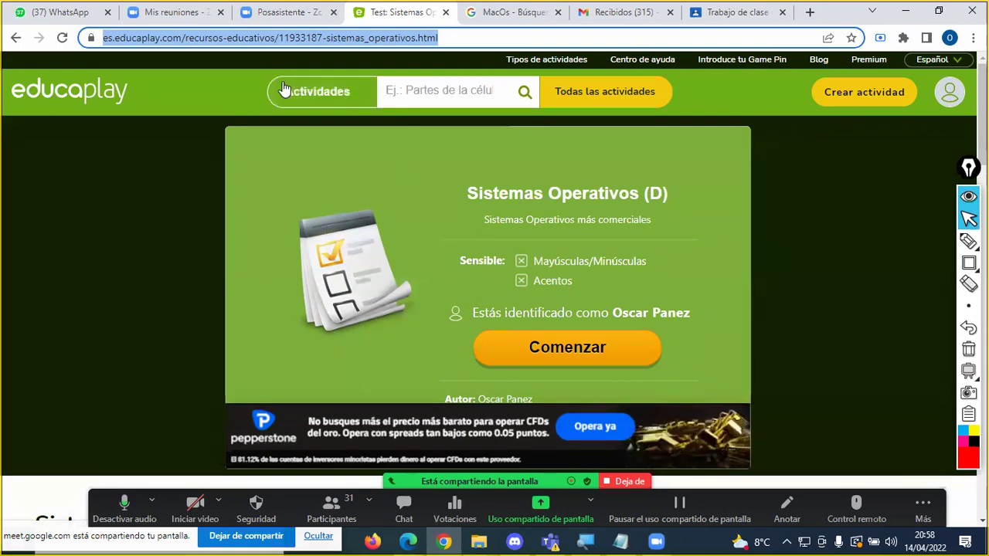
pyautogui.click(711, 14)
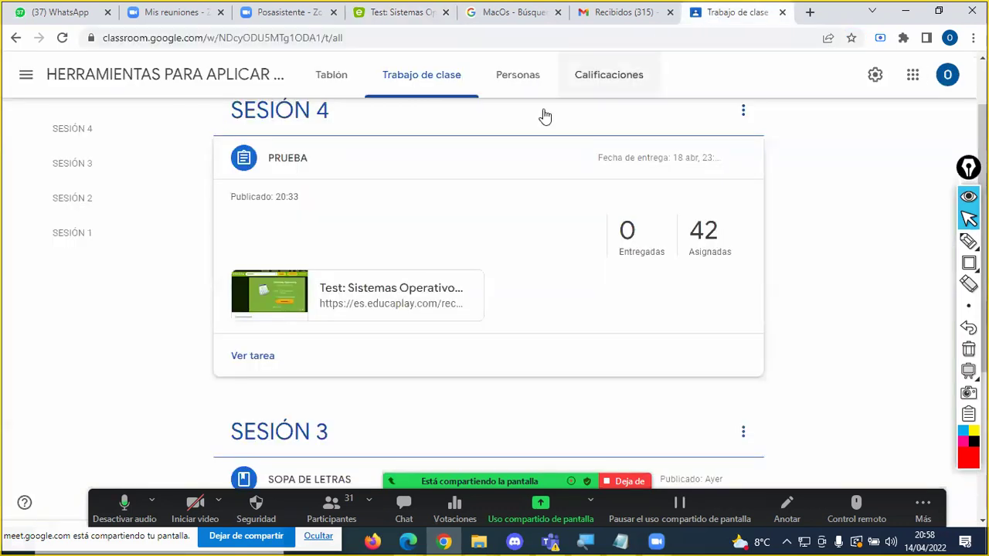
# Step: Check SESIÓN 4's PRUEBA assignment in Classroom, then return to the Educaplay activity tab
pyautogui.scroll(2, 390, 225)
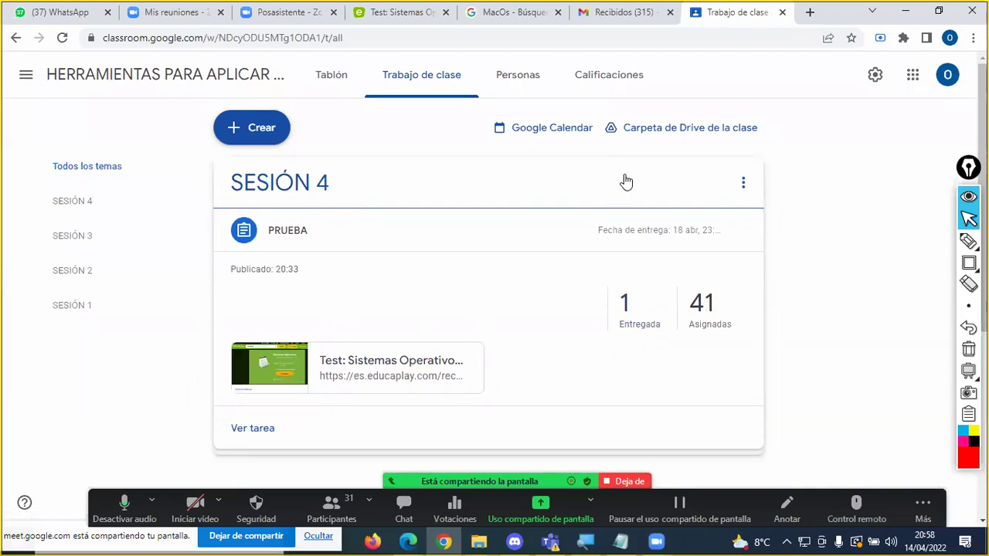
pyautogui.click(400, 13)
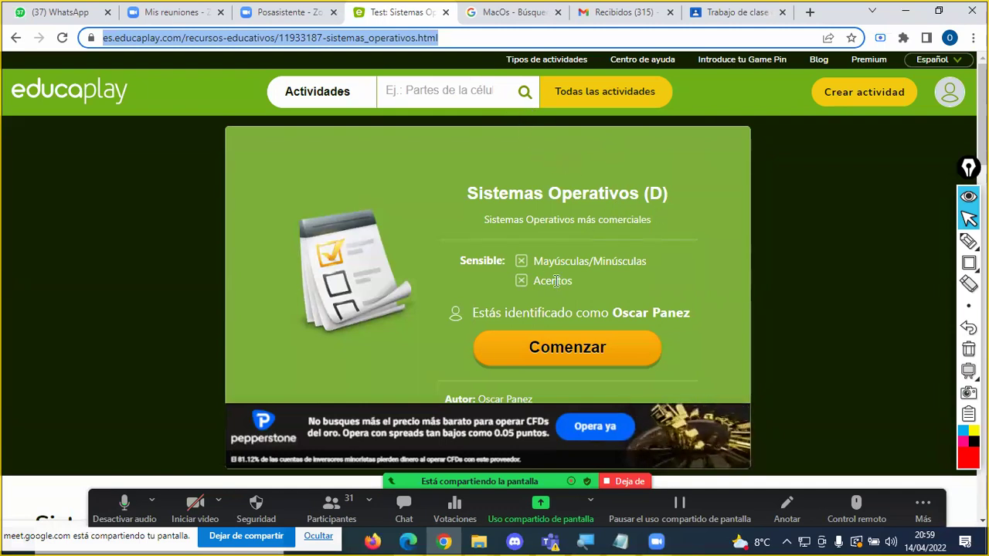
# Step: Find 'Sistemas Operativos (D)' under Mis actividades > Publicadas in the profile and open its page
pyautogui.click(790, 197)
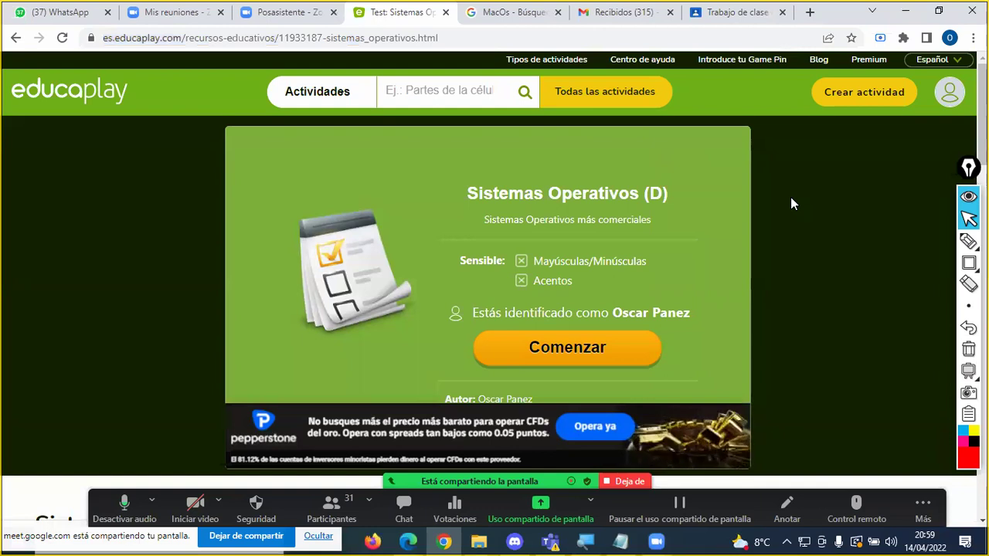
pyautogui.click(950, 99)
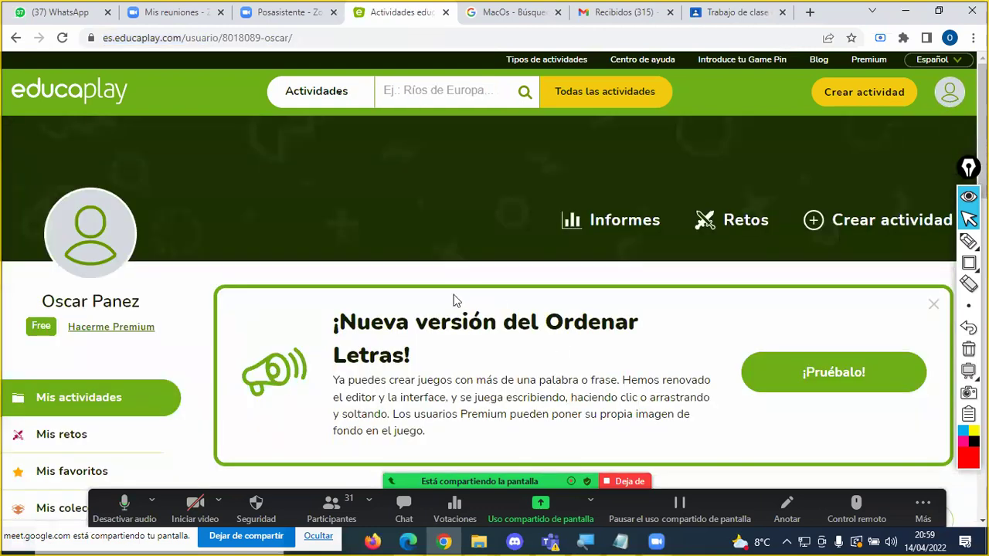
pyautogui.scroll(-3, 431, 294)
pyautogui.scroll(1, 445, 284)
pyautogui.scroll(-1, 448, 283)
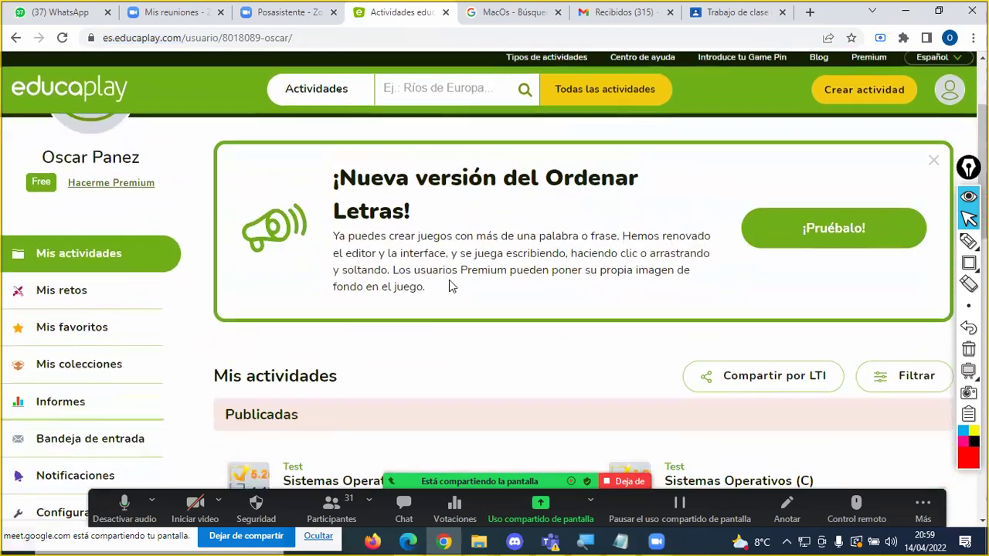
pyautogui.scroll(-2, 450, 285)
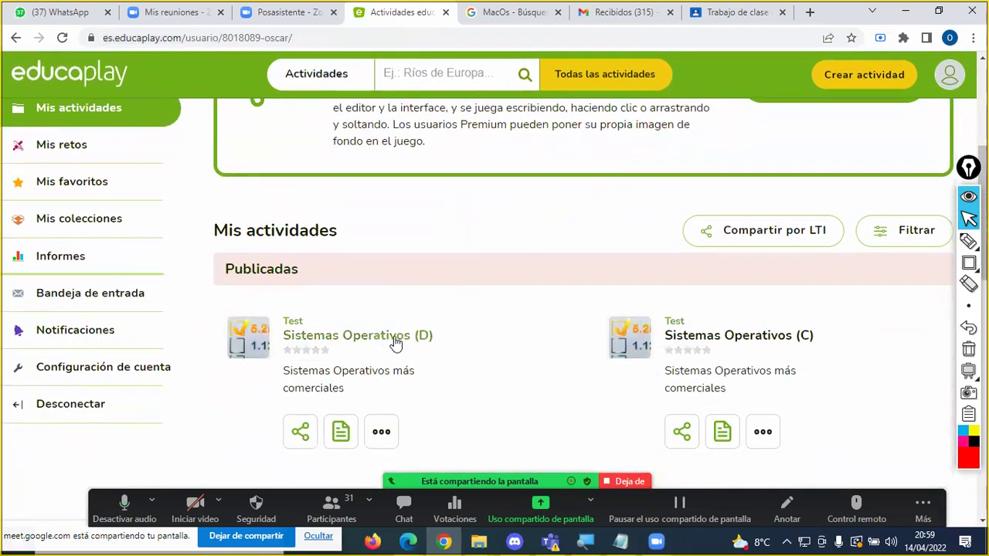
pyautogui.scroll(1, 454, 278)
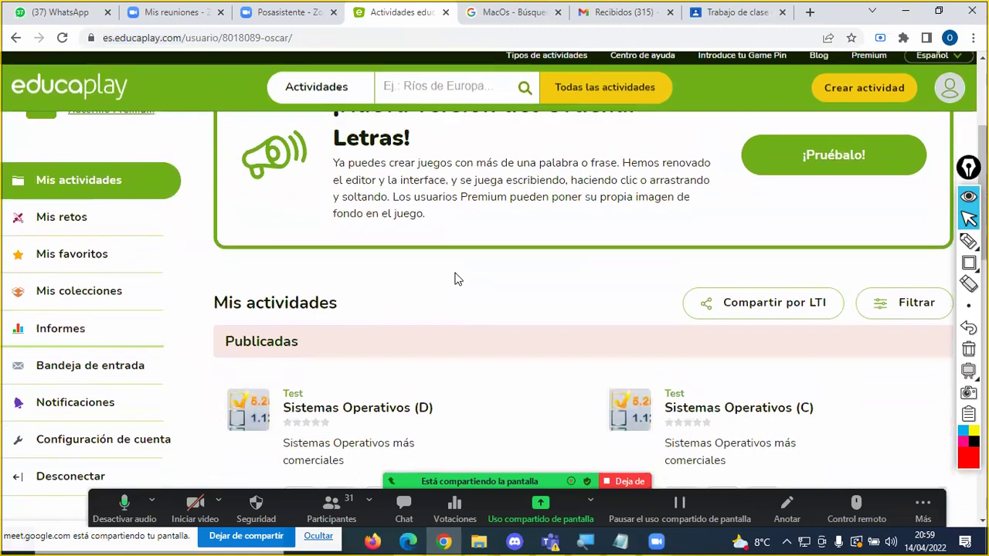
pyautogui.scroll(1, 454, 279)
pyautogui.scroll(2, 54, 244)
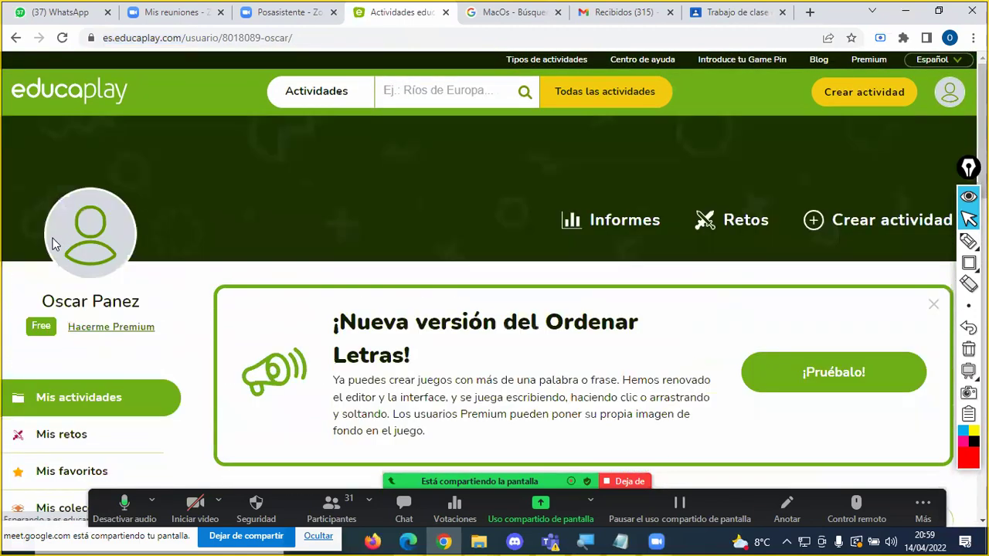
pyautogui.scroll(-5, 373, 335)
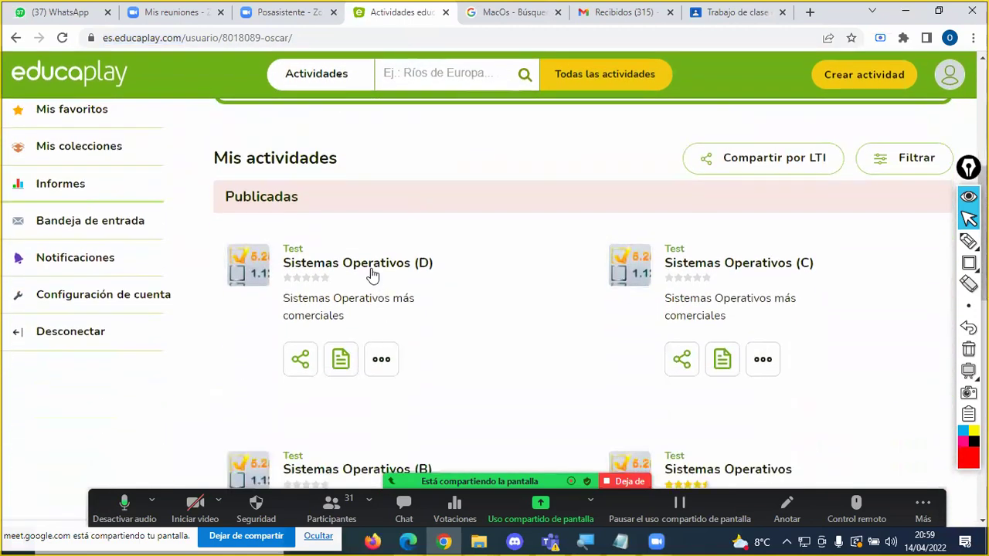
pyautogui.click(339, 268)
pyautogui.scroll(-3, 791, 275)
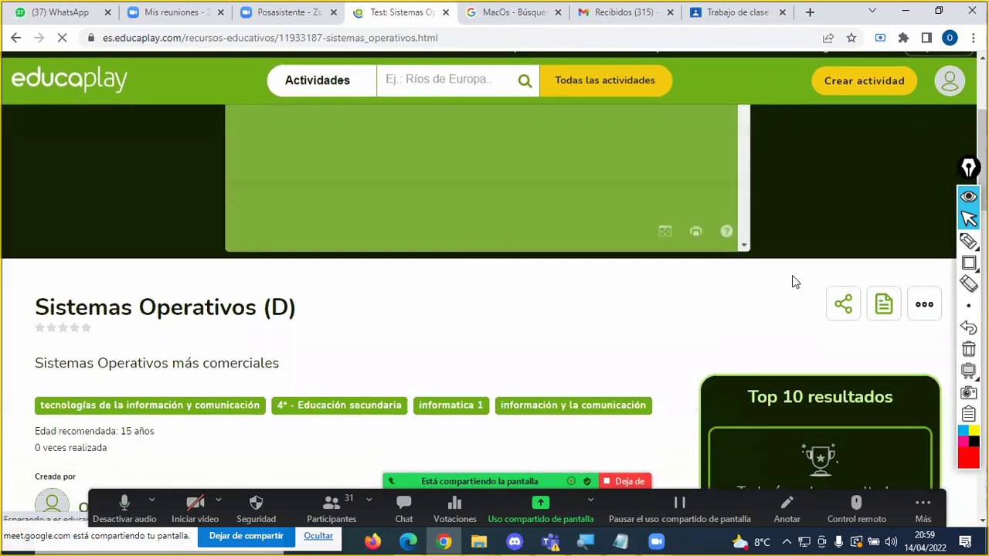